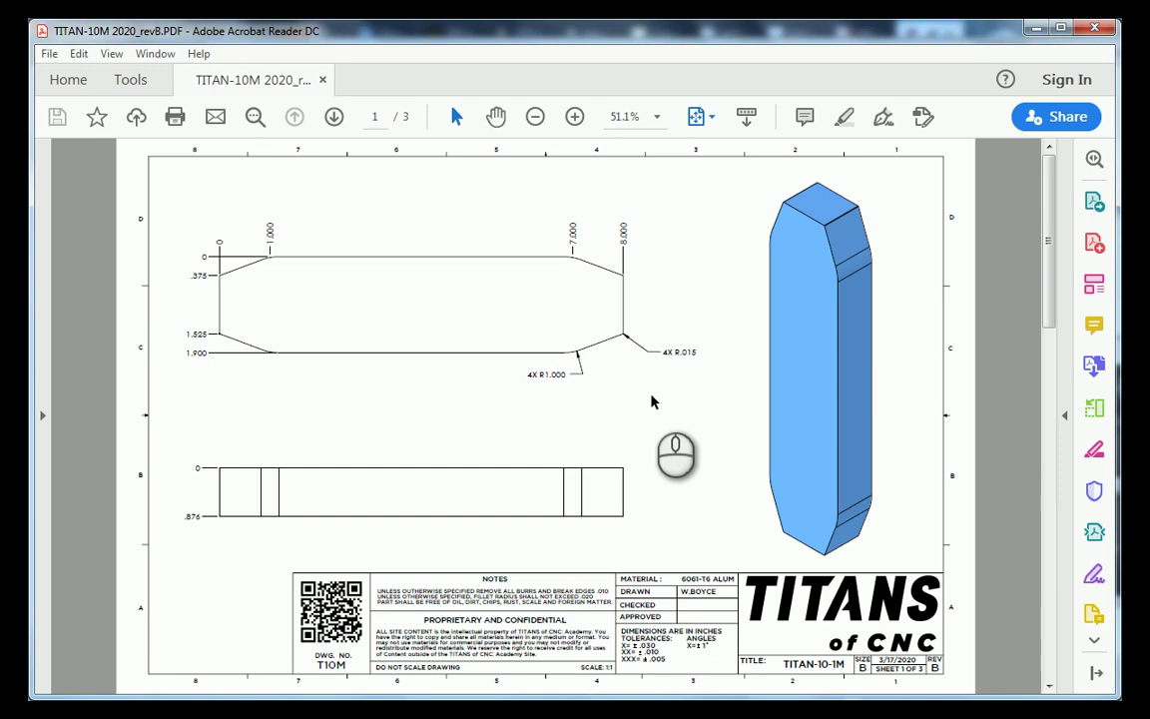
- Review the dimensions on the sheets of the TITAN-10M 2020_revB PDF drawing, going from sheet 1 to sheet 3
{"action": "scroll", "coordinate": [651, 401], "scroll_direction": "down", "scroll_amount": 1}
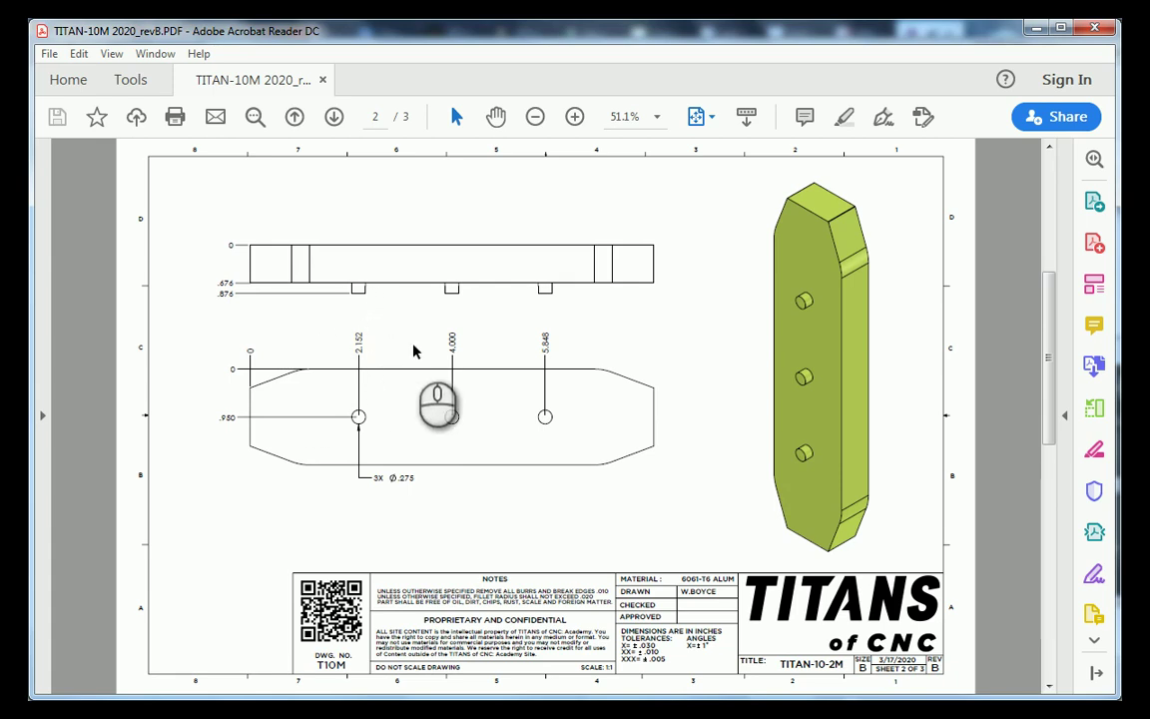
{"action": "scroll", "coordinate": [416, 352], "scroll_direction": "down", "scroll_amount": 1}
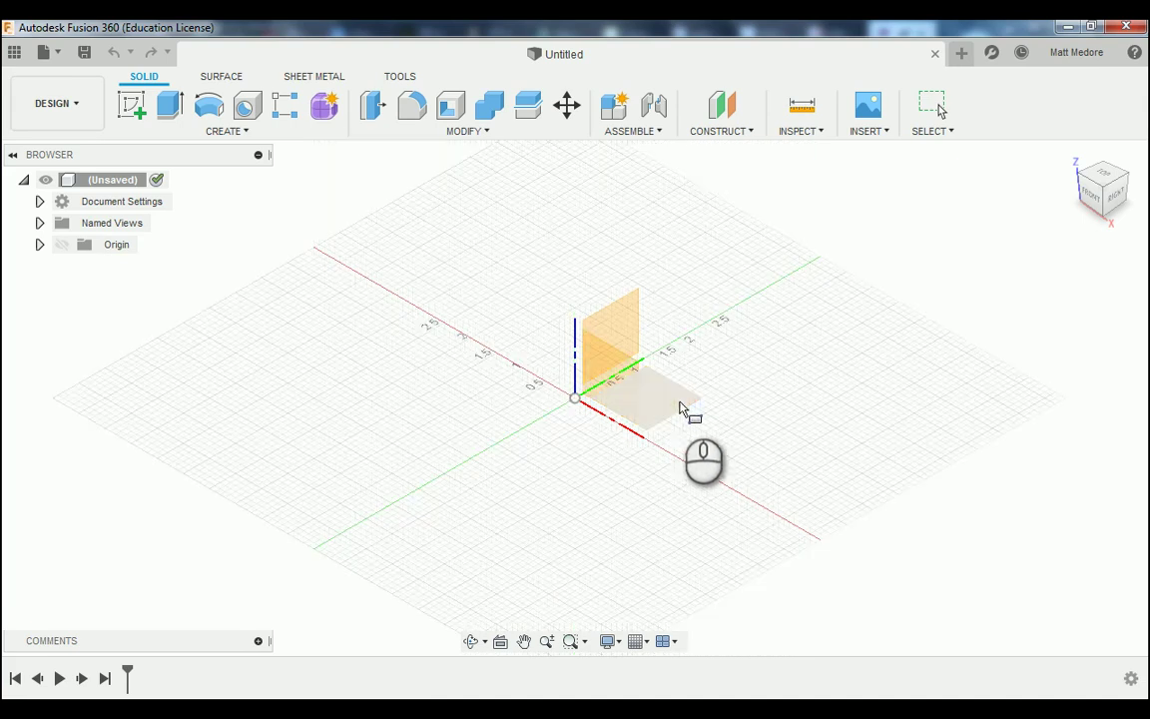
- In Fusion 360, sketch a rectangle on the horizontal XY plane, 8 in wide and 1.90 in tall, extending right and down from the origin
{"action": "left_click", "coordinate": [675, 404]}
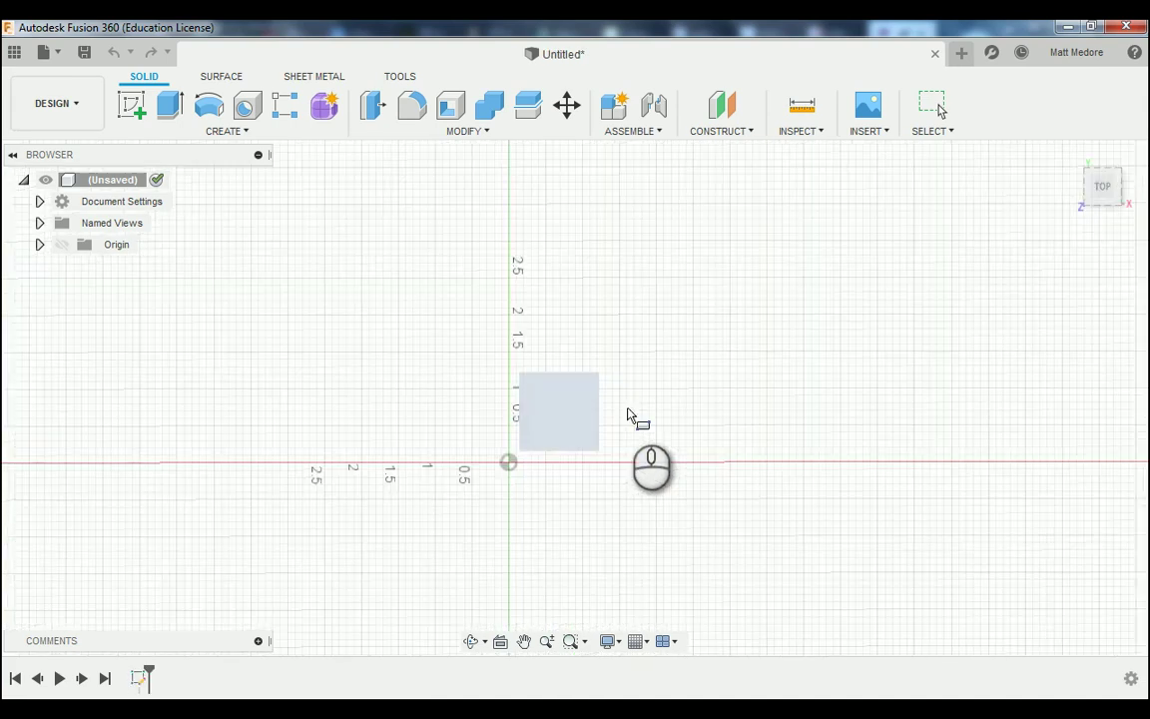
{"action": "scroll", "coordinate": [208, 473], "scroll_direction": "up", "scroll_amount": 3}
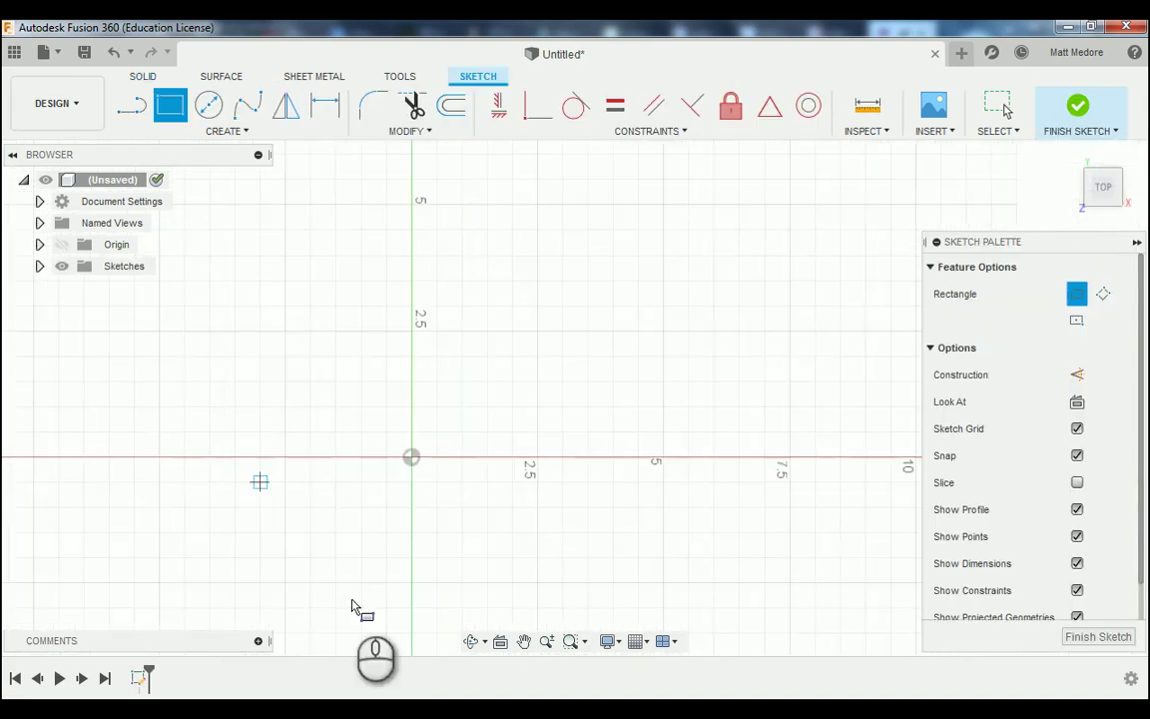
{"action": "scroll", "coordinate": [473, 561], "scroll_direction": "down", "scroll_amount": 2}
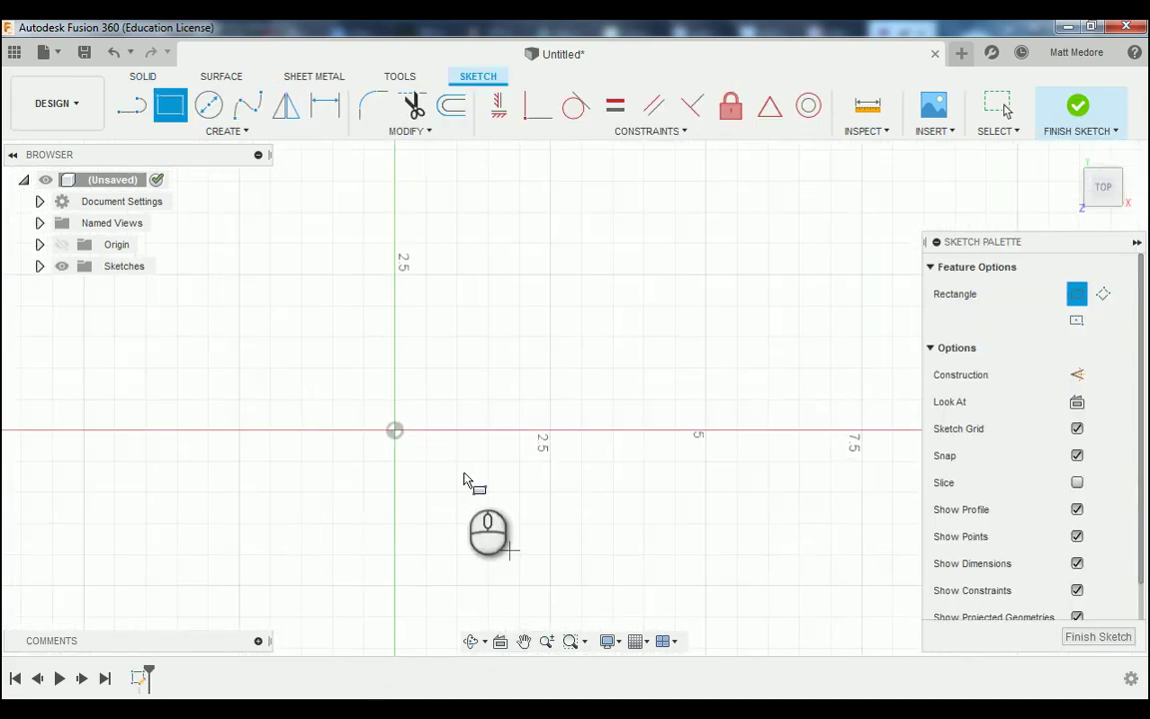
{"action": "left_click", "coordinate": [396, 431]}
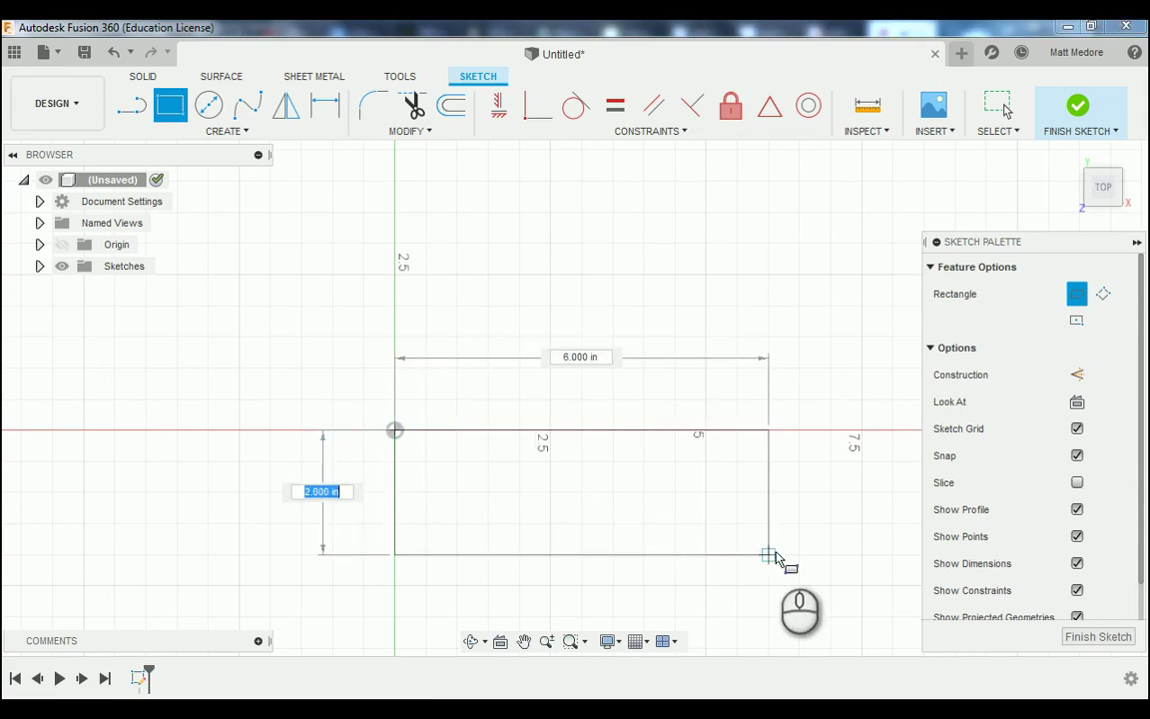
{"action": "type", "text": "1.90"}
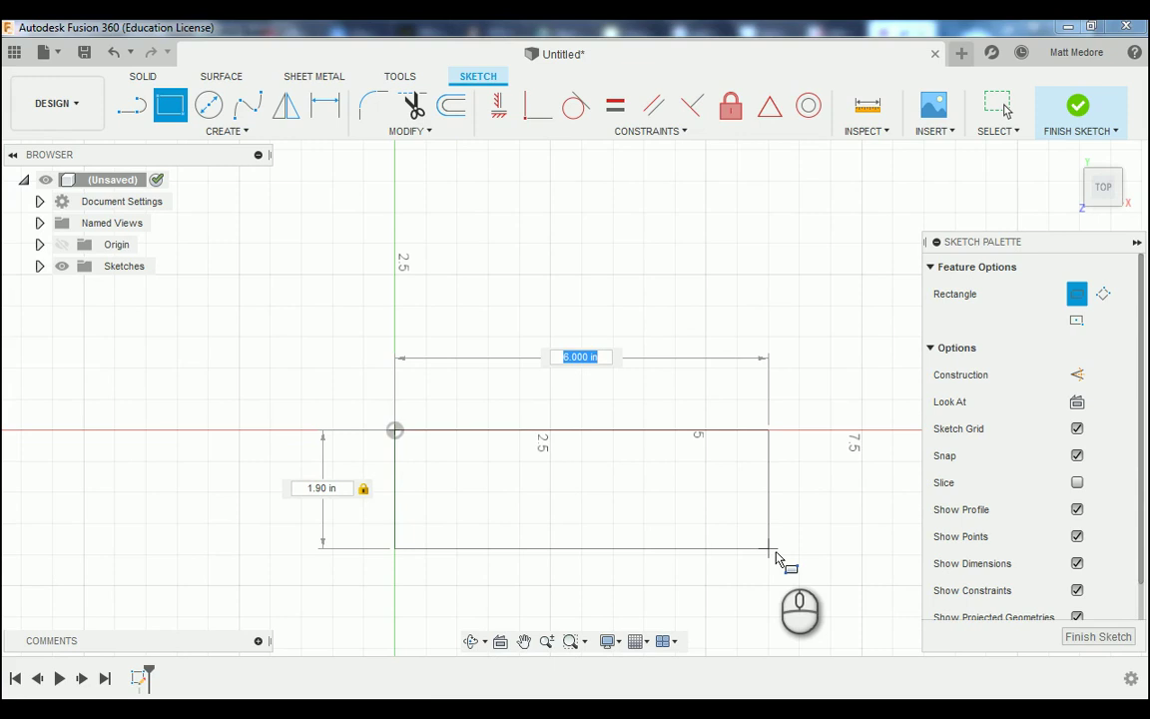
{"action": "type", "text": "8."}
{"action": "key", "text": "Return"}
{"action": "key", "text": "Escape"}
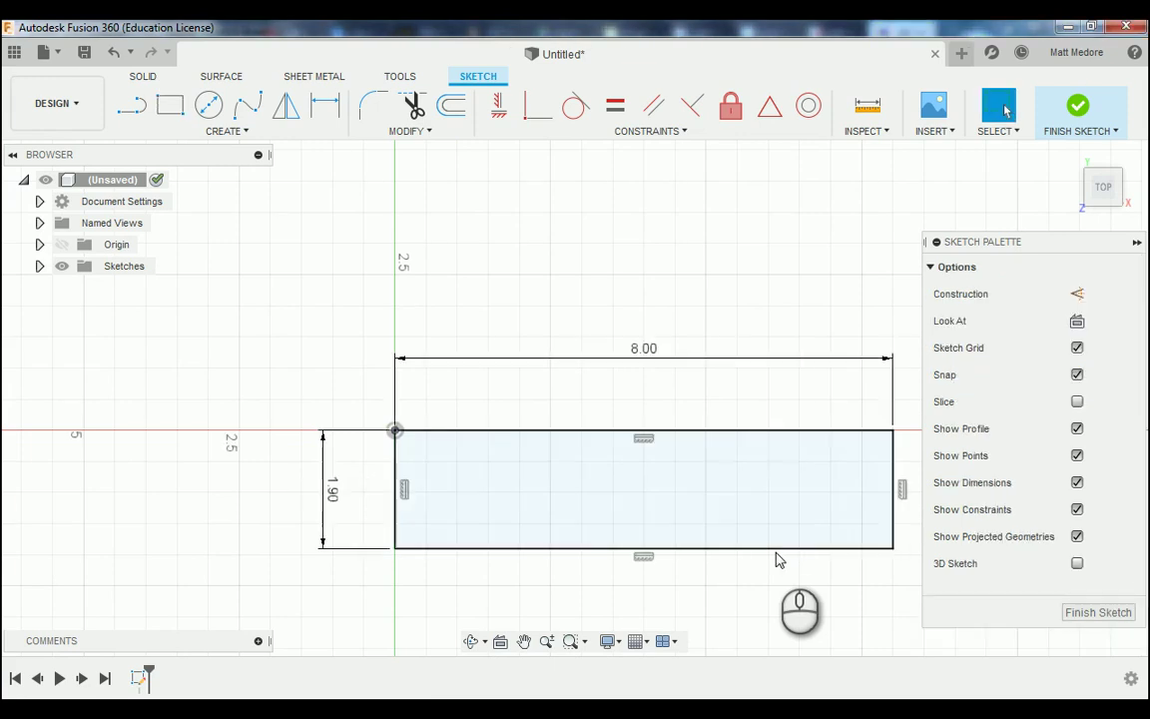
- Draw a diagonal line across each of the rectangle's two left corners, the upper one starting about 0.6 in from the origin
{"action": "scroll", "coordinate": [181, 541], "scroll_direction": "down", "scroll_amount": 2}
{"action": "scroll", "coordinate": [634, 606], "scroll_direction": "up", "scroll_amount": 2}
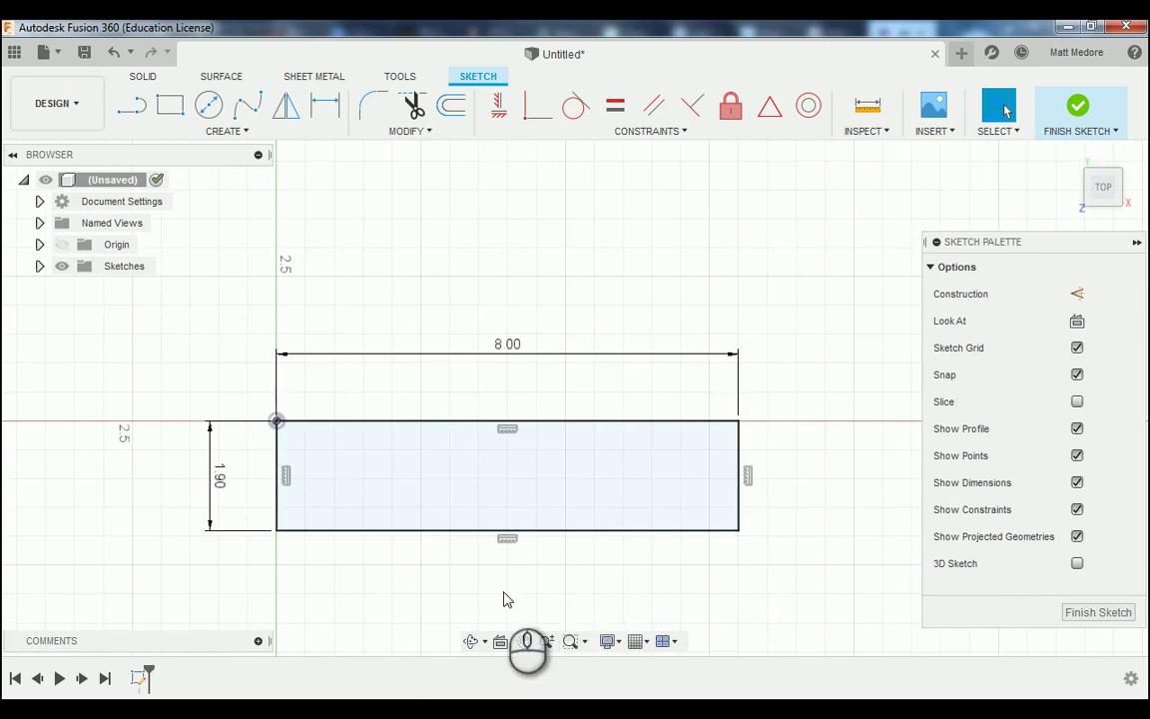
{"action": "key", "text": "l"}
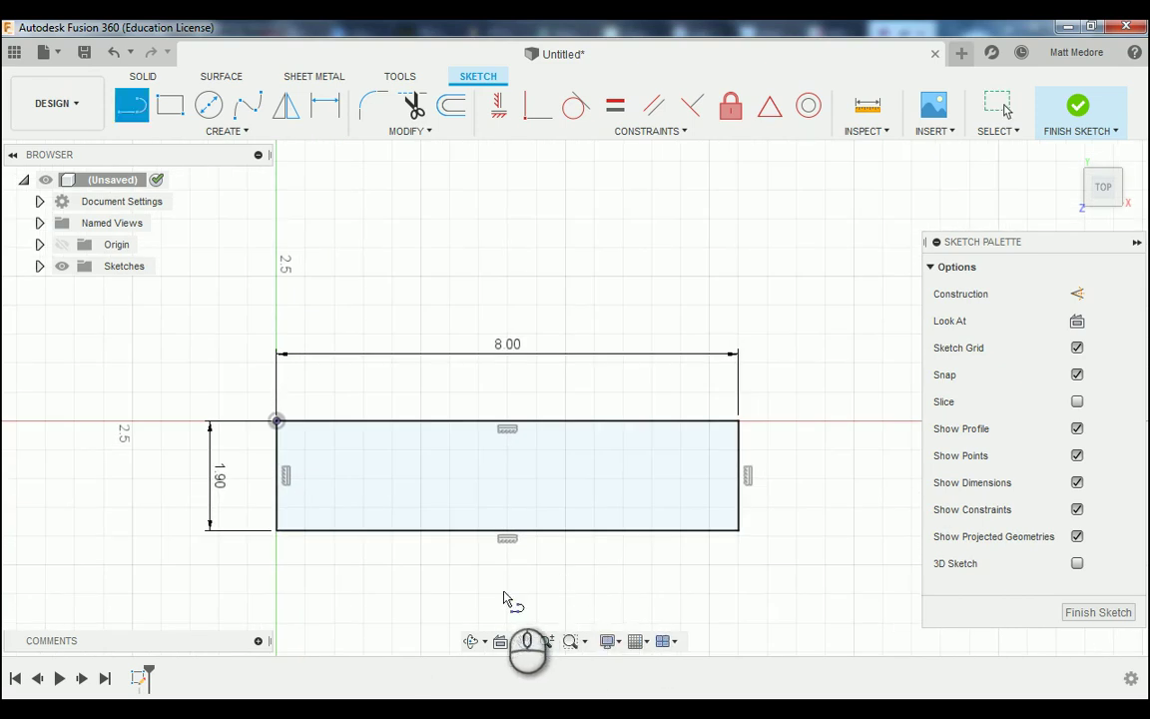
{"action": "scroll", "coordinate": [269, 449], "scroll_direction": "up", "scroll_amount": 2}
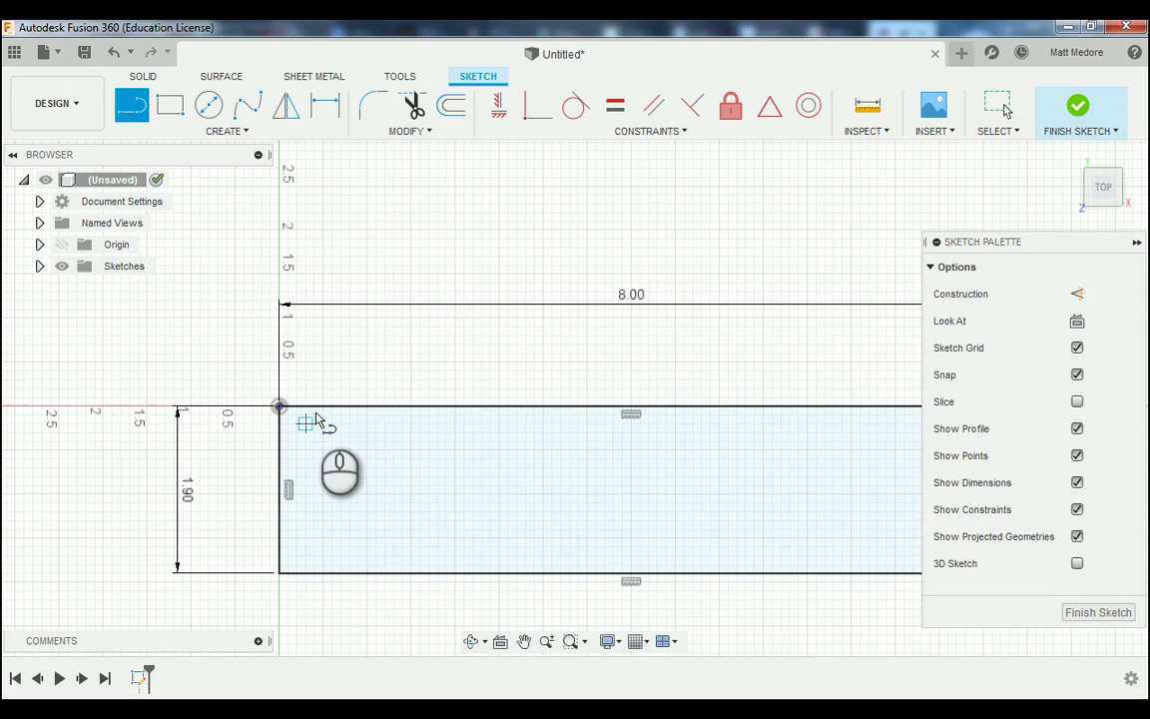
{"action": "left_click", "coordinate": [332, 407]}
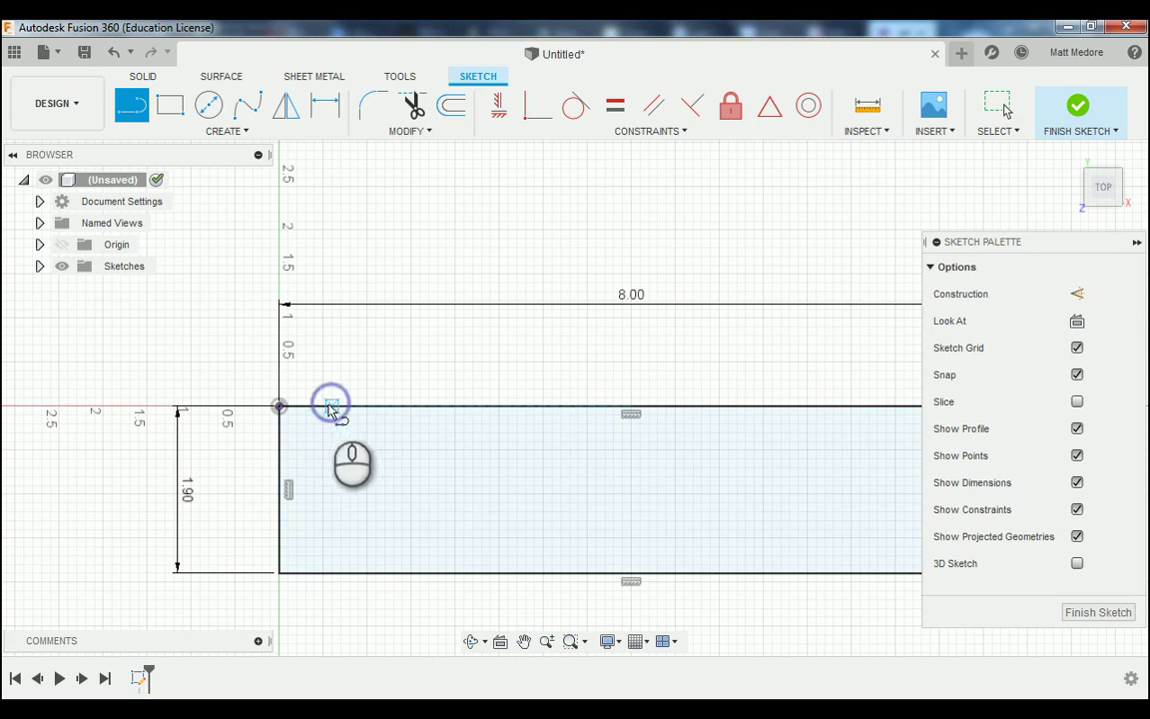
{"action": "left_click", "coordinate": [278, 441]}
{"action": "left_click", "coordinate": [279, 546]}
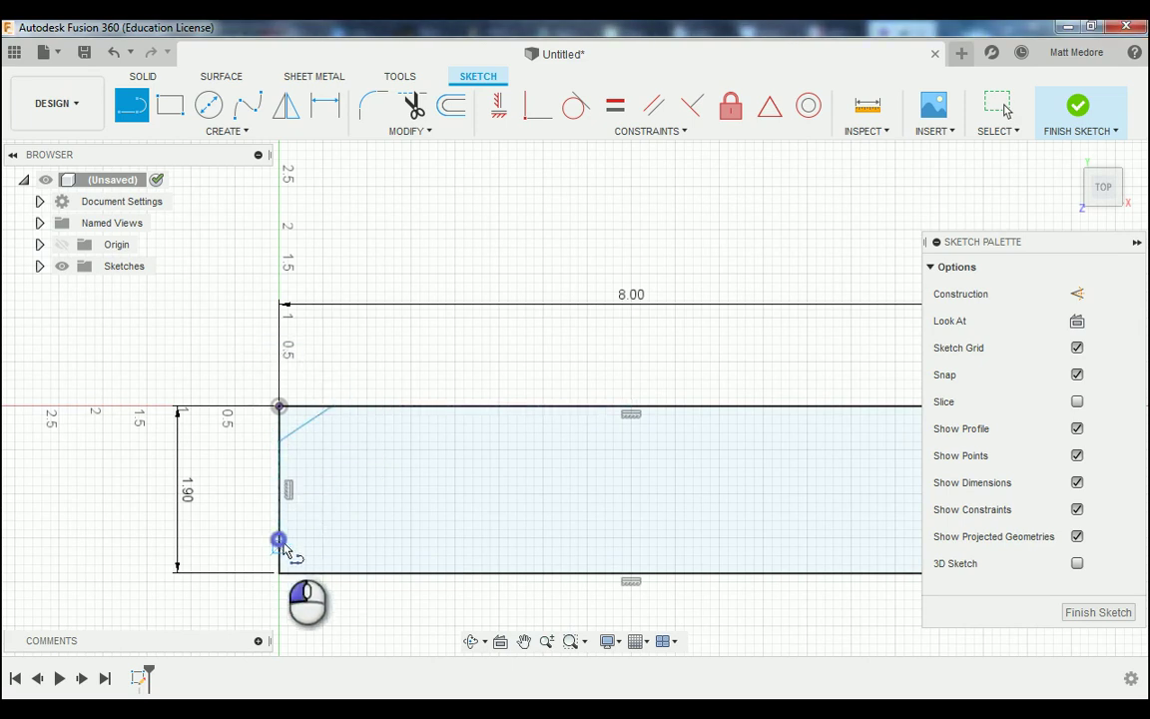
{"action": "left_click", "coordinate": [318, 574]}
- Draw a diagonal line across each of the rectangle's two right corners and finish the Line command
{"action": "scroll", "coordinate": [110, 562], "scroll_direction": "down", "scroll_amount": 3}
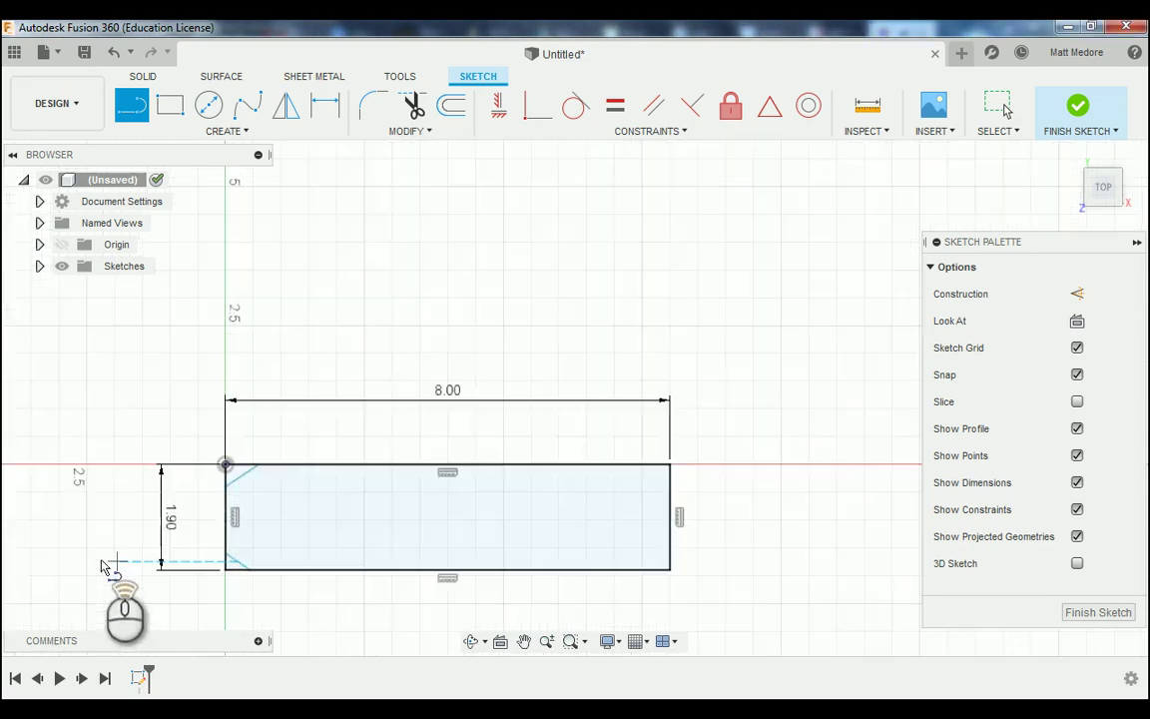
{"action": "scroll", "coordinate": [659, 516], "scroll_direction": "up", "scroll_amount": 3}
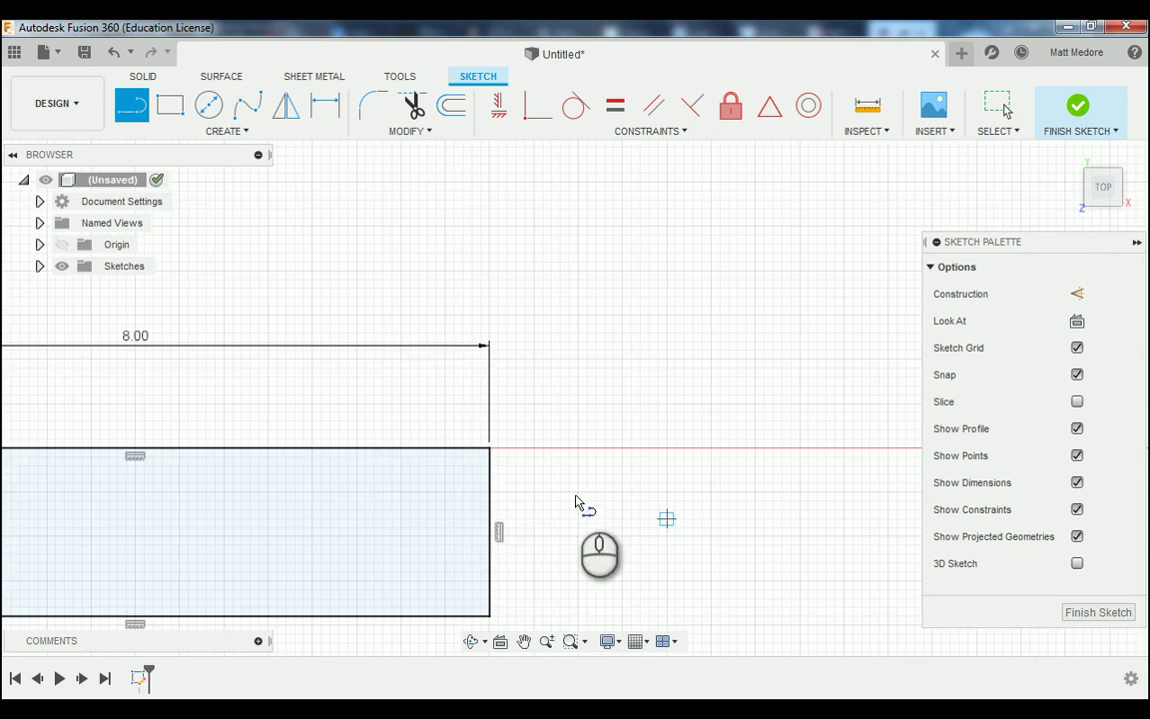
{"action": "left_click", "coordinate": [453, 448]}
{"action": "left_click", "coordinate": [488, 496]}
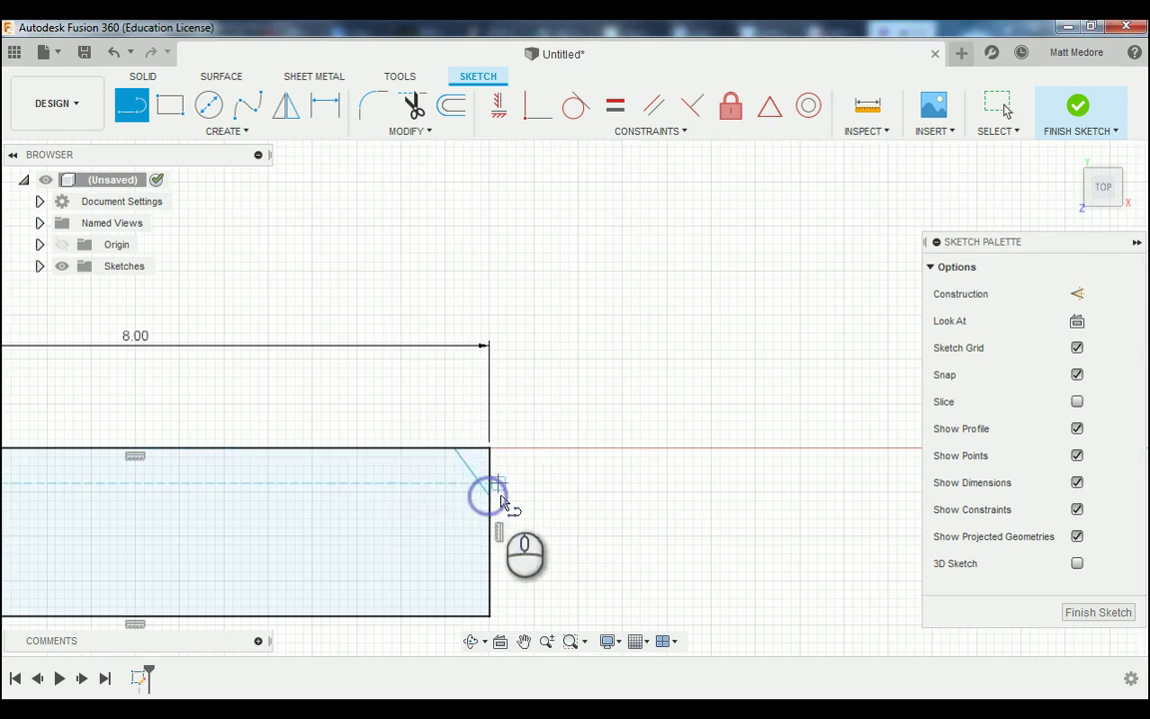
{"action": "left_click", "coordinate": [488, 581]}
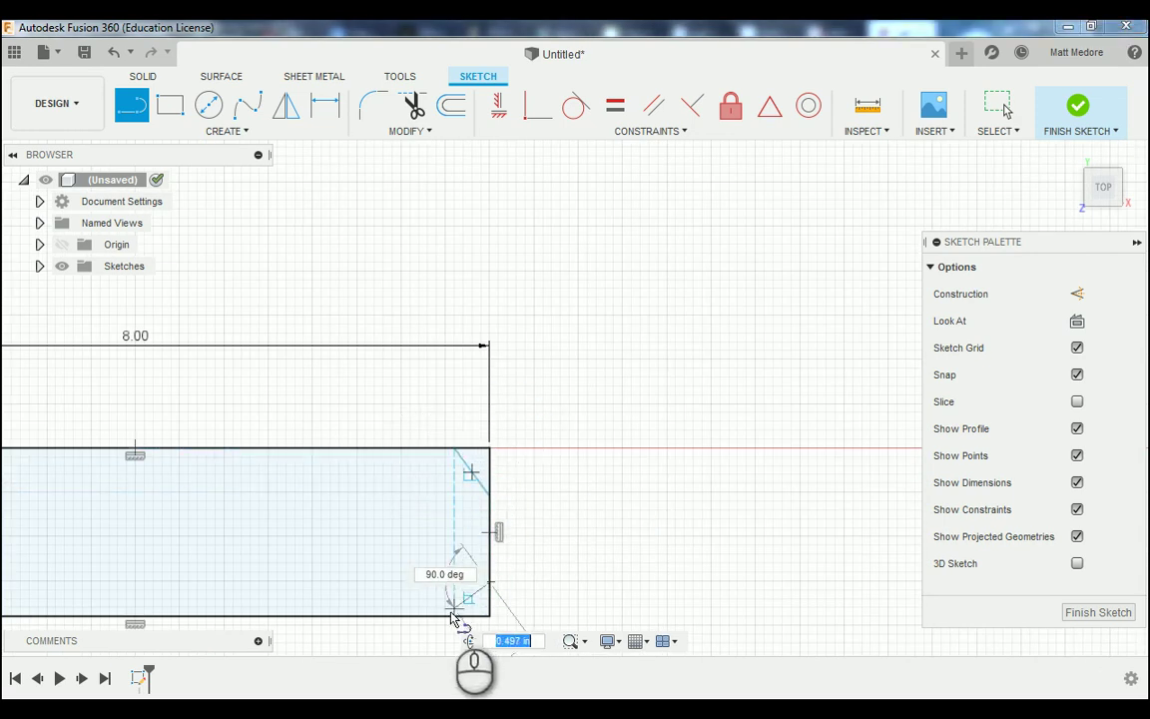
{"action": "left_click", "coordinate": [410, 616]}
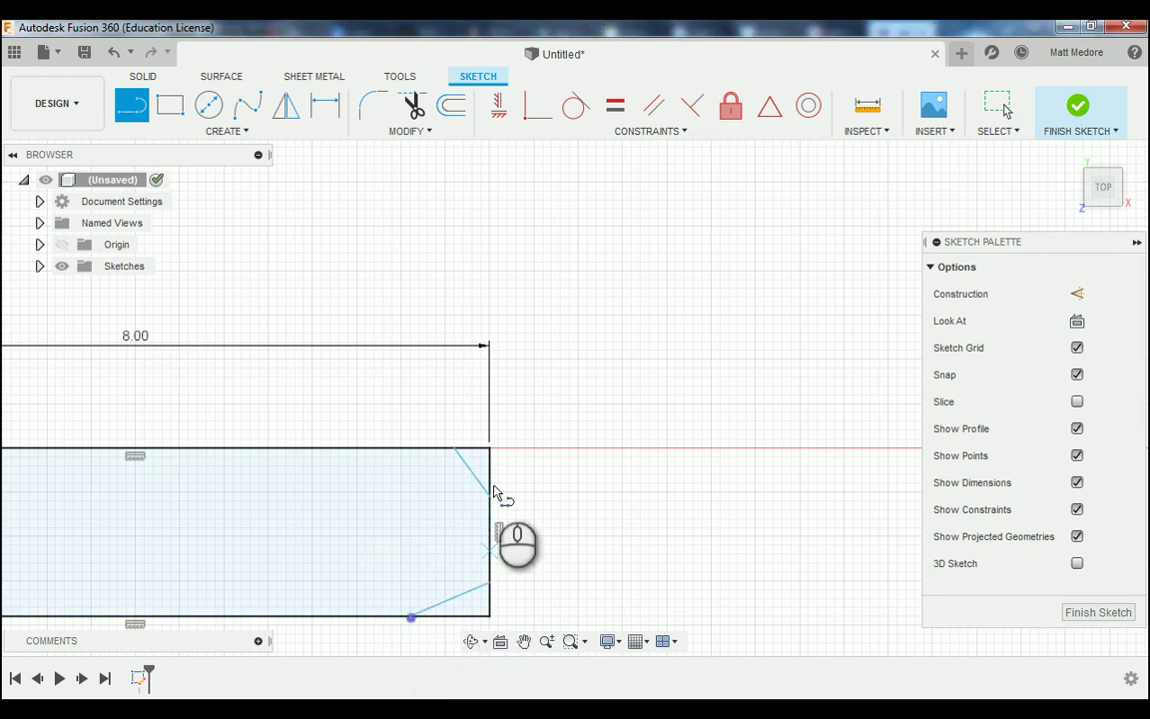
{"action": "right_click", "coordinate": [544, 295]}
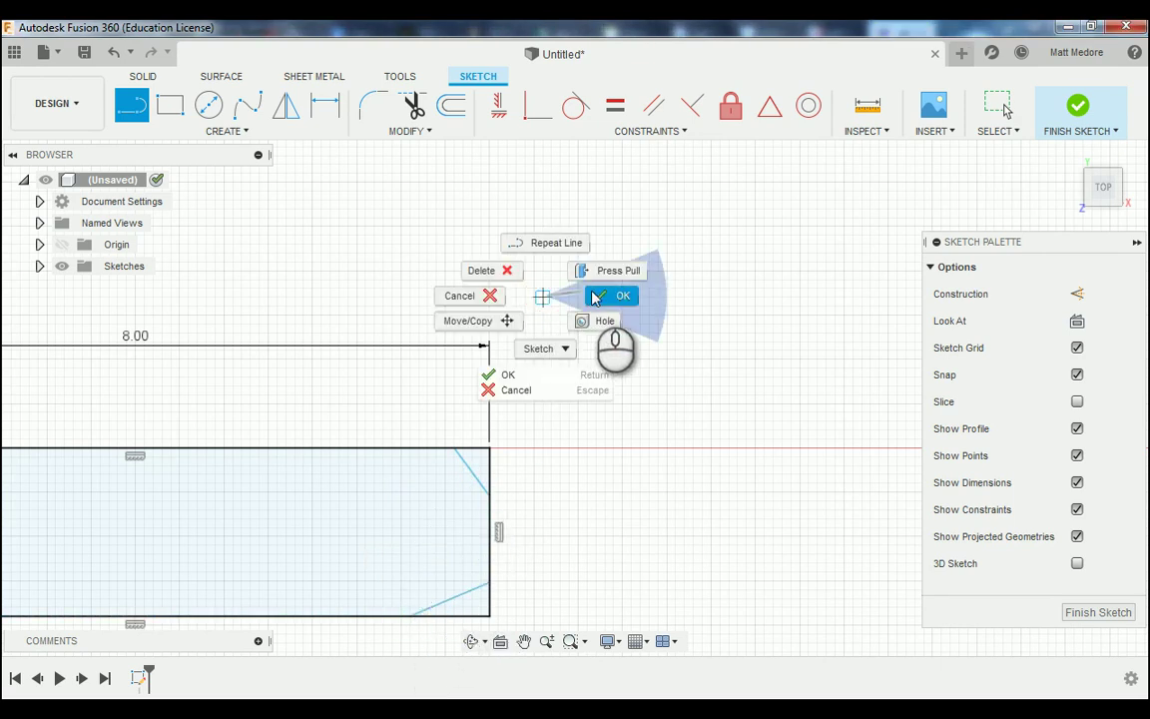
{"action": "left_click", "coordinate": [590, 290]}
{"action": "scroll", "coordinate": [639, 419], "scroll_direction": "down", "scroll_amount": 5}
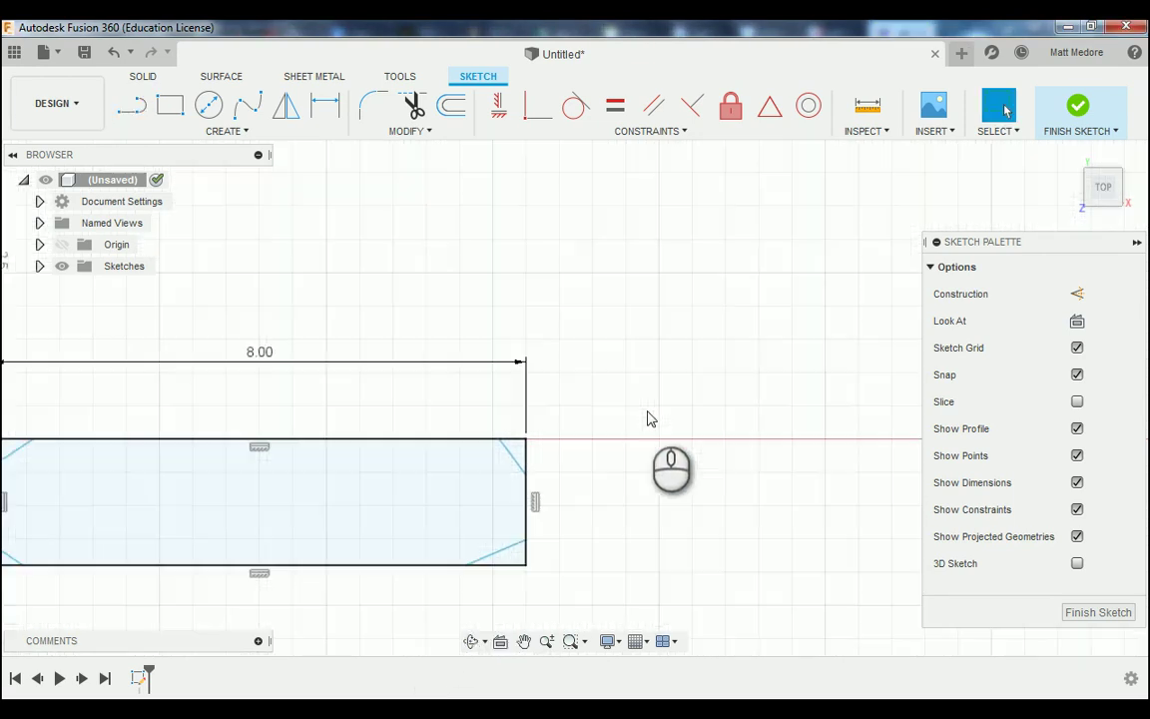
{"action": "scroll", "coordinate": [529, 571], "scroll_direction": "up", "scroll_amount": 2}
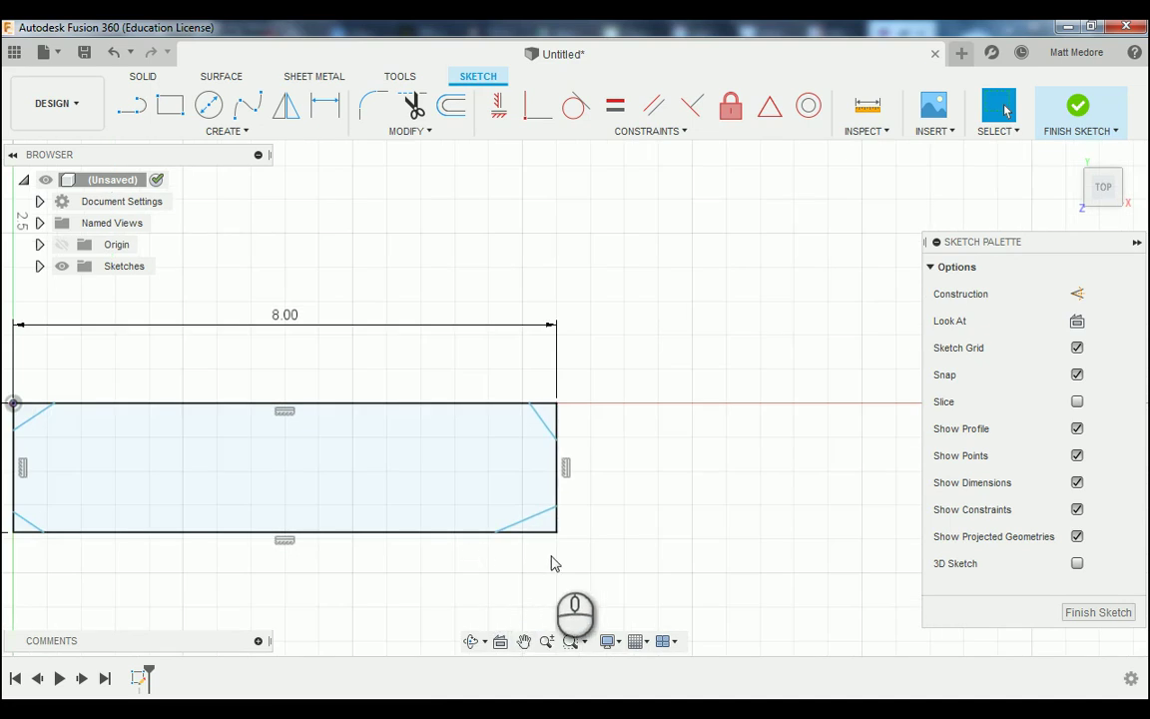
{"action": "scroll", "coordinate": [551, 559], "scroll_direction": "down", "scroll_amount": 2}
{"action": "scroll", "coordinate": [445, 554], "scroll_direction": "up", "scroll_amount": 3}
{"action": "scroll", "coordinate": [620, 565], "scroll_direction": "down", "scroll_amount": 1}
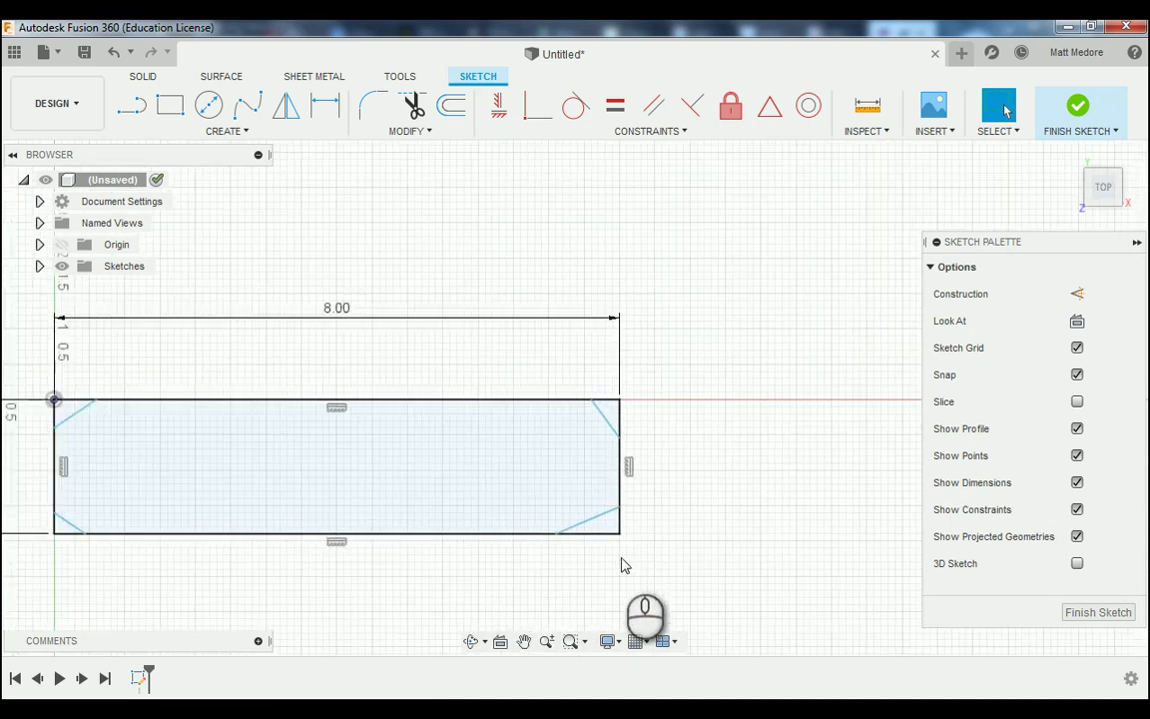
{"action": "scroll", "coordinate": [595, 570], "scroll_direction": "up", "scroll_amount": 3}
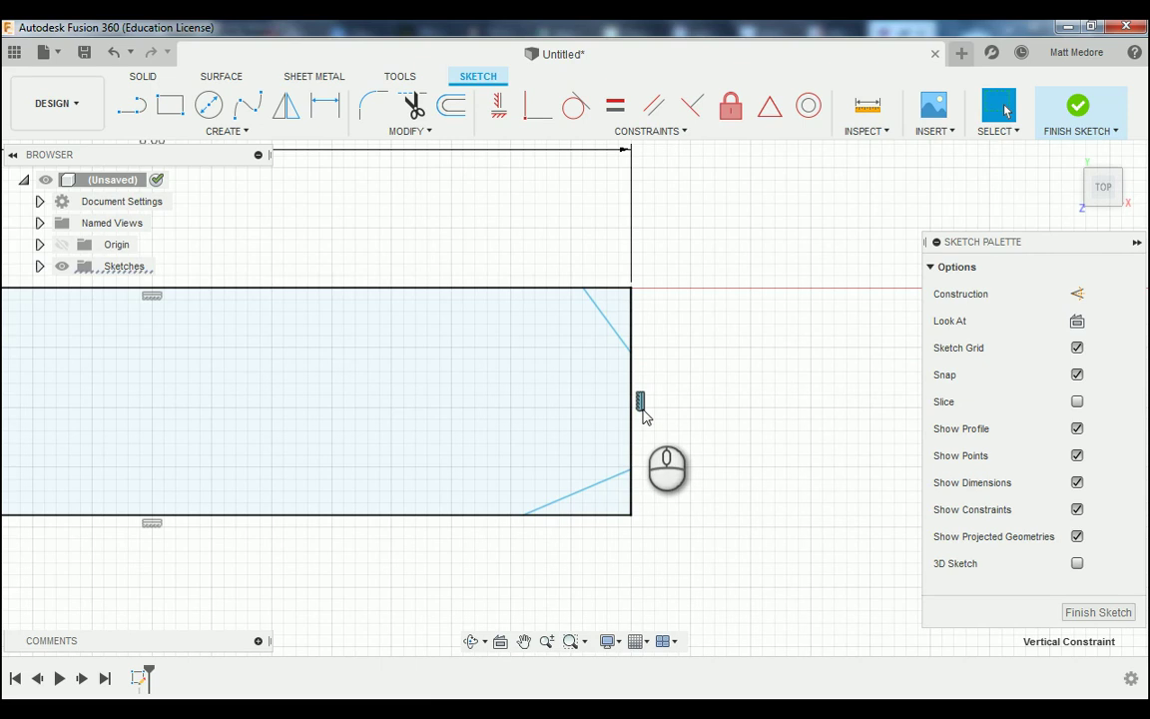
{"action": "left_click", "coordinate": [691, 464]}
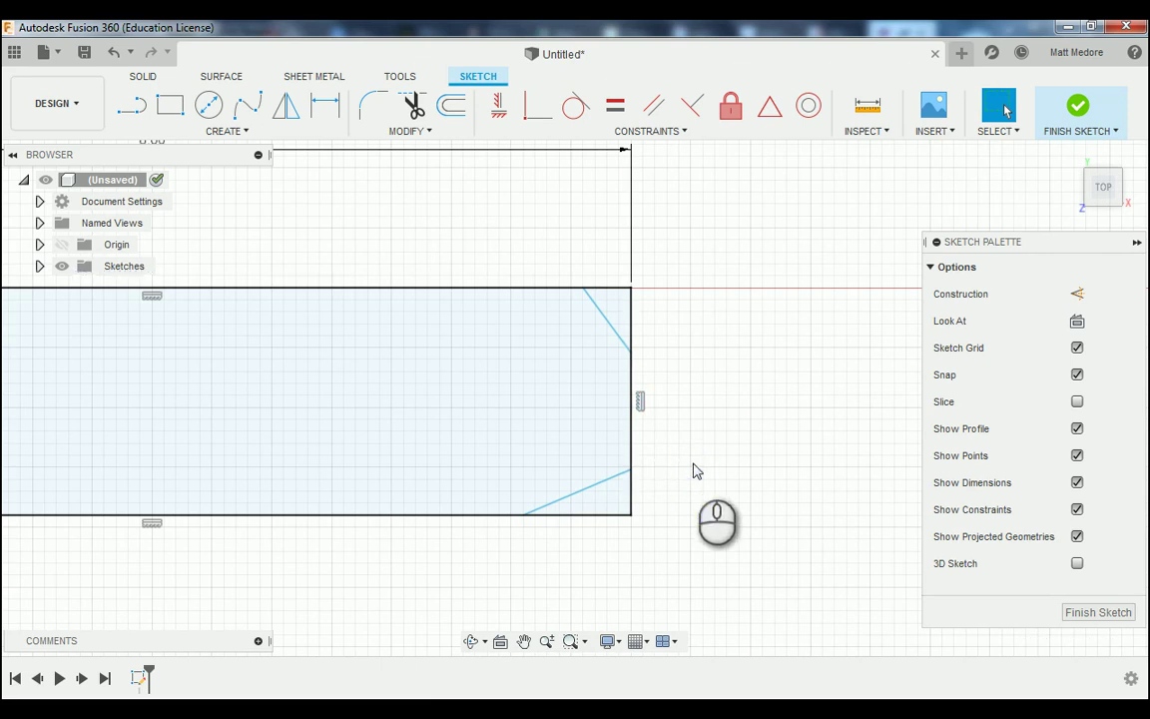
{"action": "scroll", "coordinate": [732, 477], "scroll_direction": "down", "scroll_amount": 3}
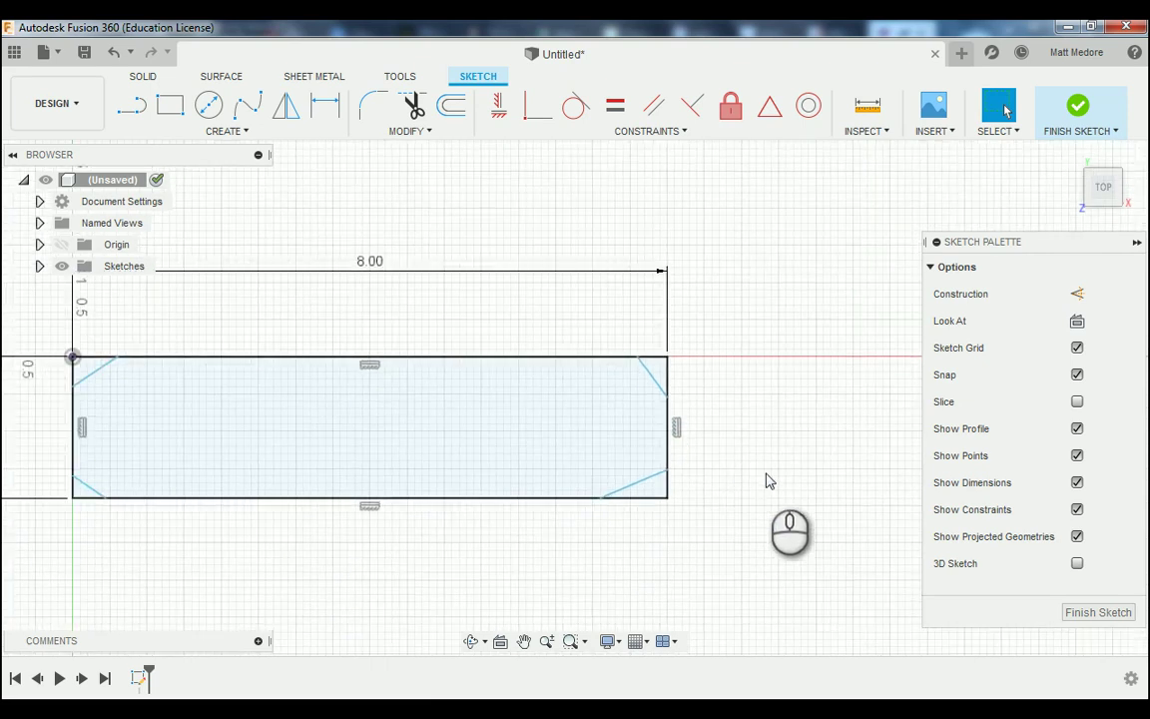
{"action": "left_click", "coordinate": [365, 470]}
{"action": "left_click", "coordinate": [21, 462]}
{"action": "scroll", "coordinate": [46, 489], "scroll_direction": "up", "scroll_amount": 1}
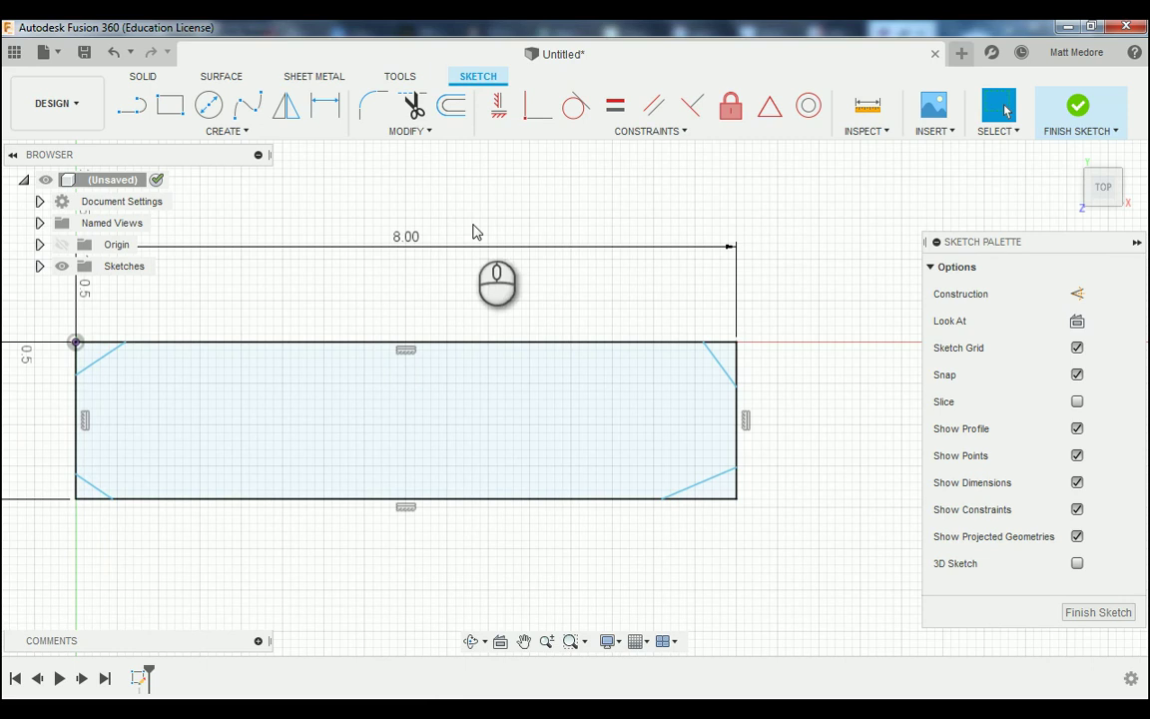
- Vertically align the diagonals' endpoints on the rectangle's upper and lower edges, pairing them at the right end and at the left end
{"action": "left_click", "coordinate": [644, 137]}
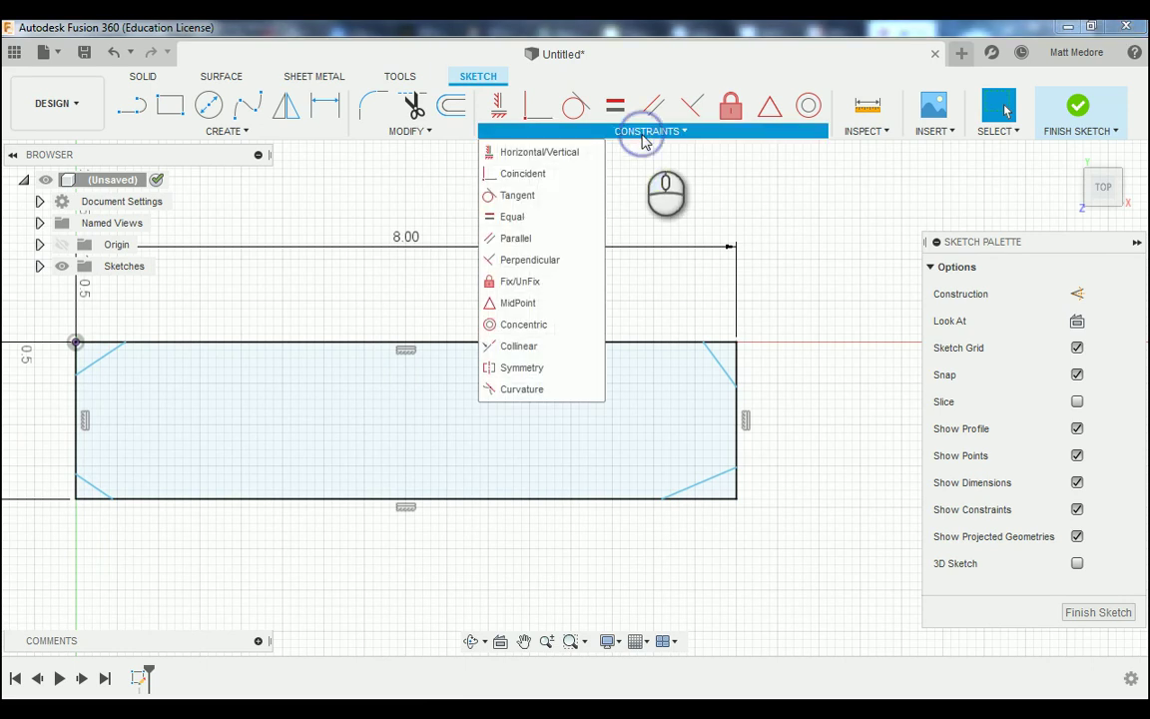
{"action": "left_click", "coordinate": [548, 168]}
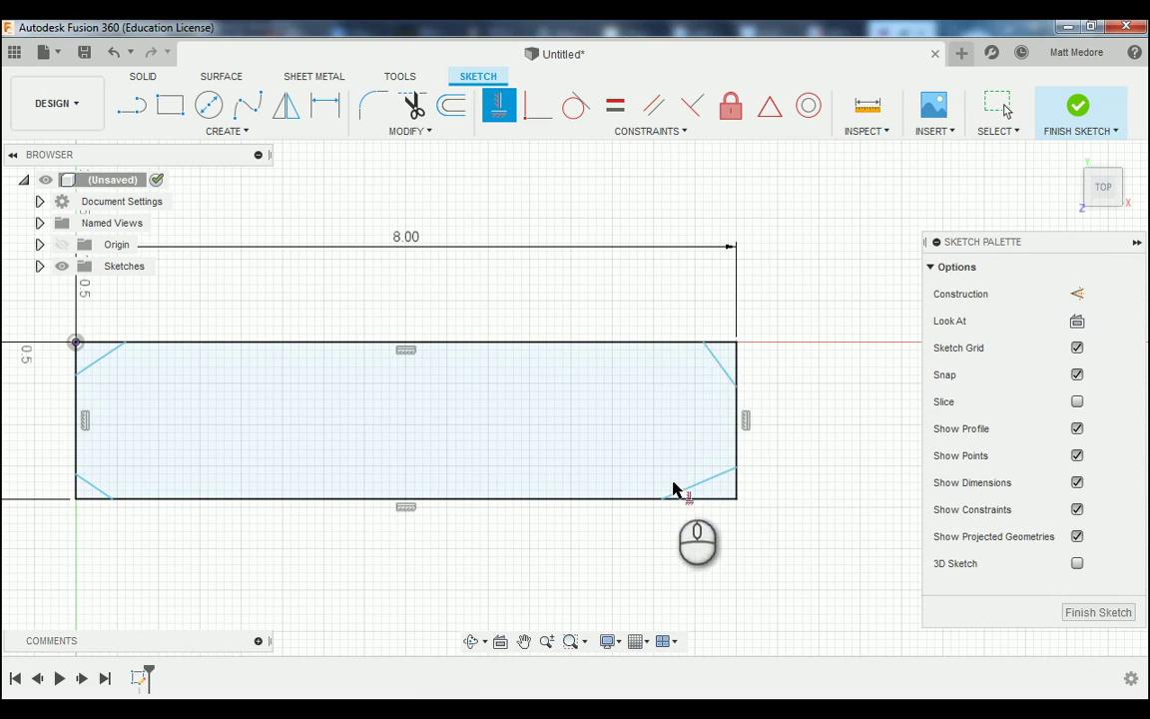
{"action": "left_click", "coordinate": [702, 343]}
{"action": "left_click", "coordinate": [661, 498]}
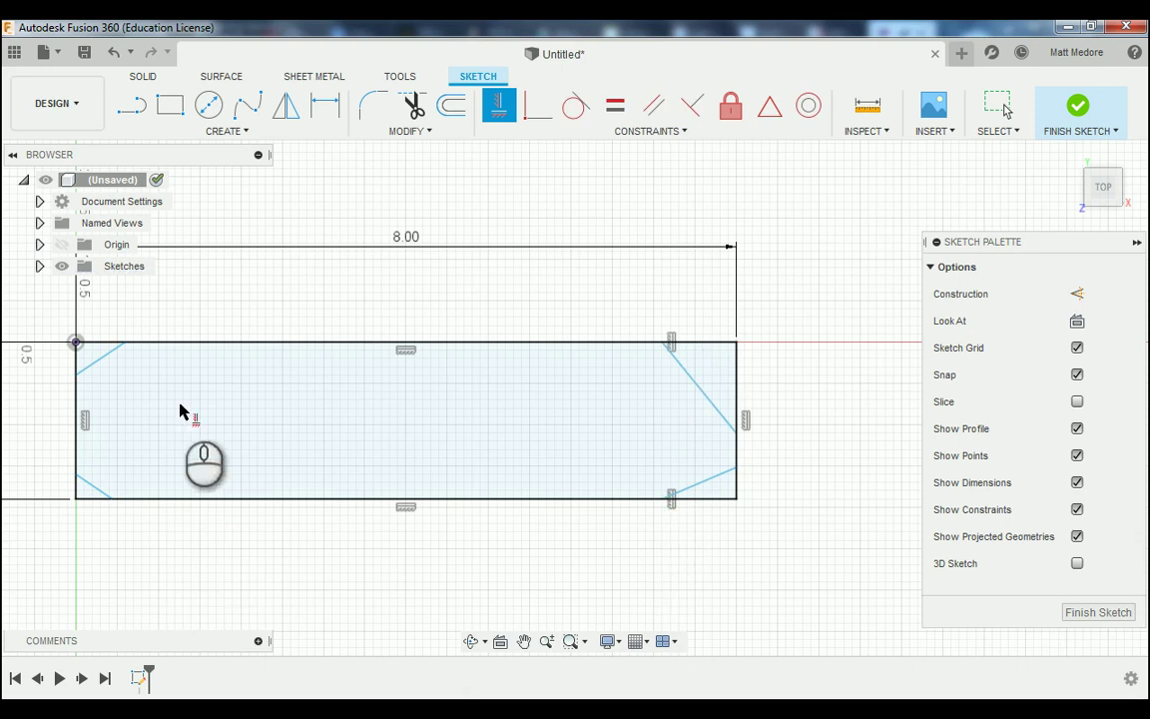
{"action": "left_click", "coordinate": [123, 344]}
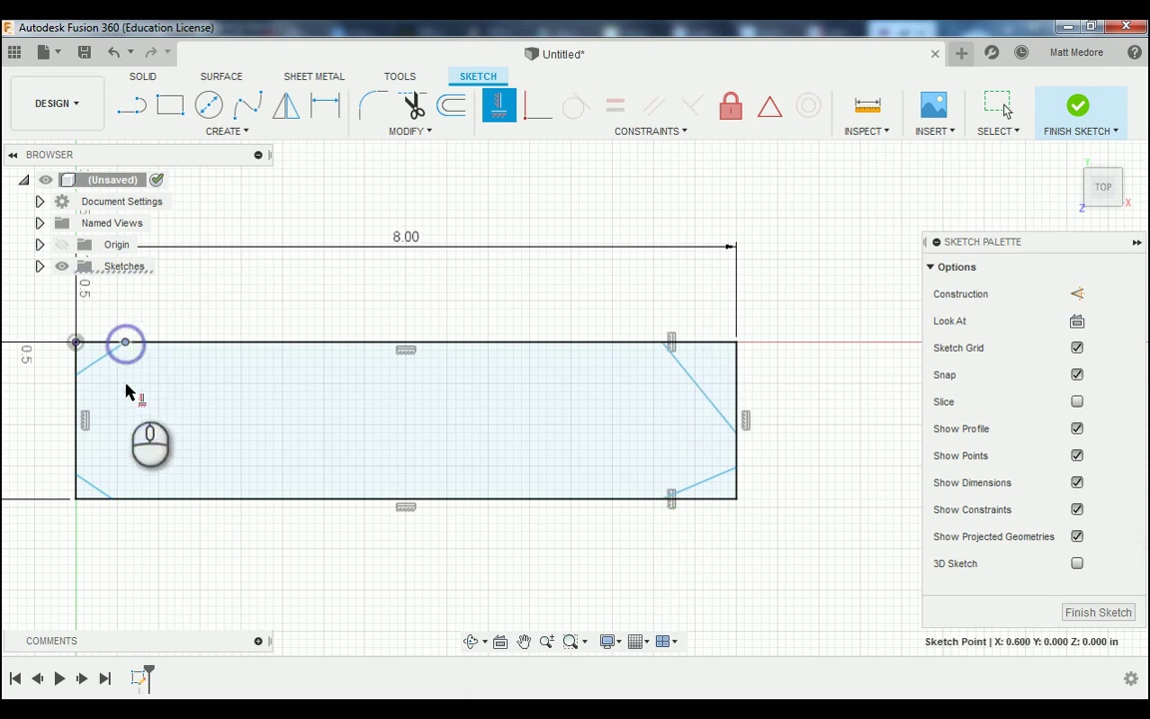
{"action": "left_click", "coordinate": [109, 496]}
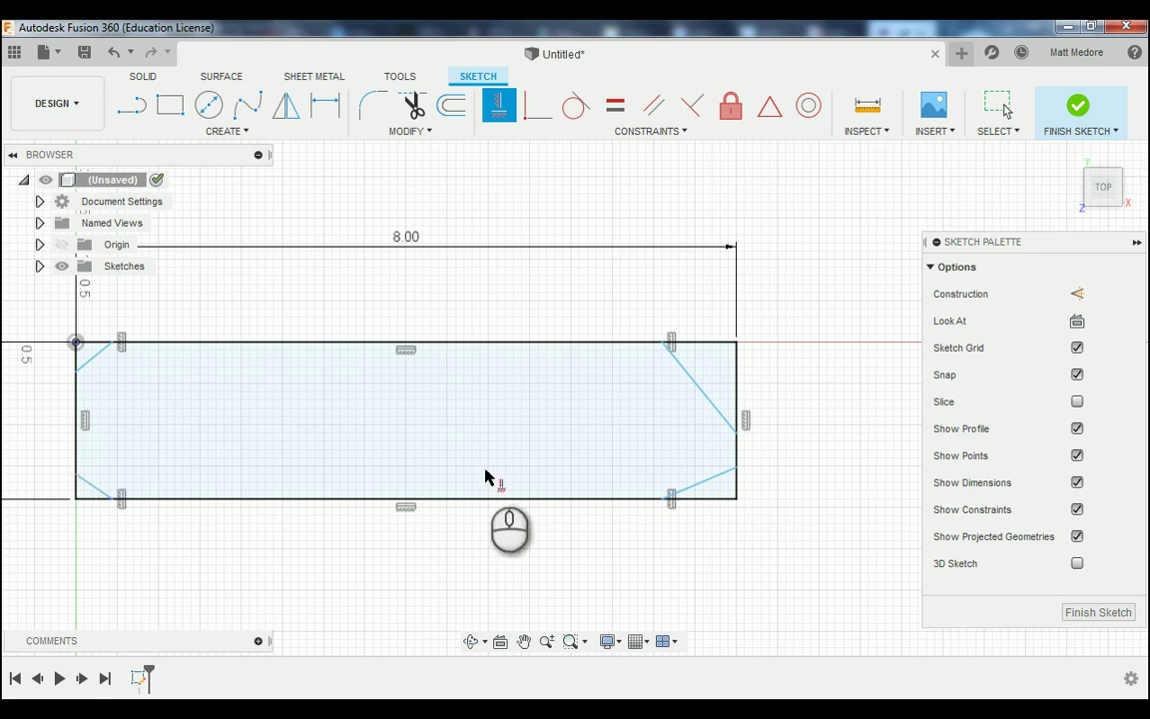
- Horizontally align the diagonals' endpoints on the rectangle's left and right edges, pairing the lower two and the upper two
{"action": "left_click", "coordinate": [734, 467]}
{"action": "left_click", "coordinate": [78, 477]}
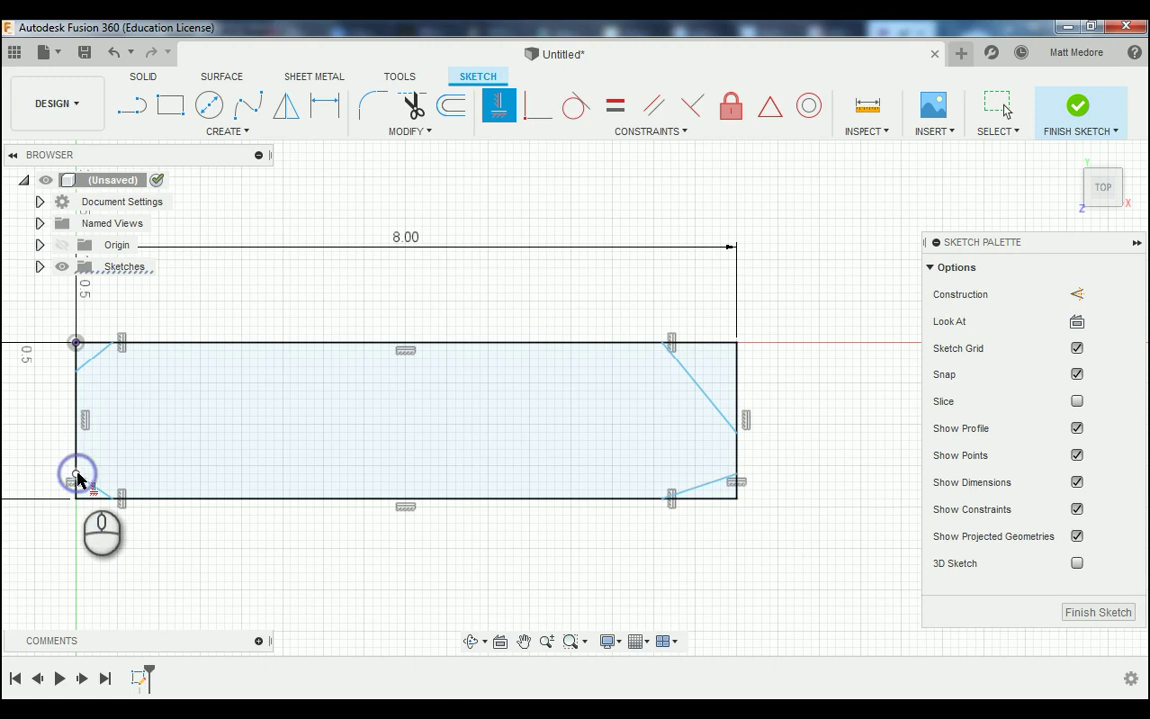
{"action": "left_click", "coordinate": [76, 371]}
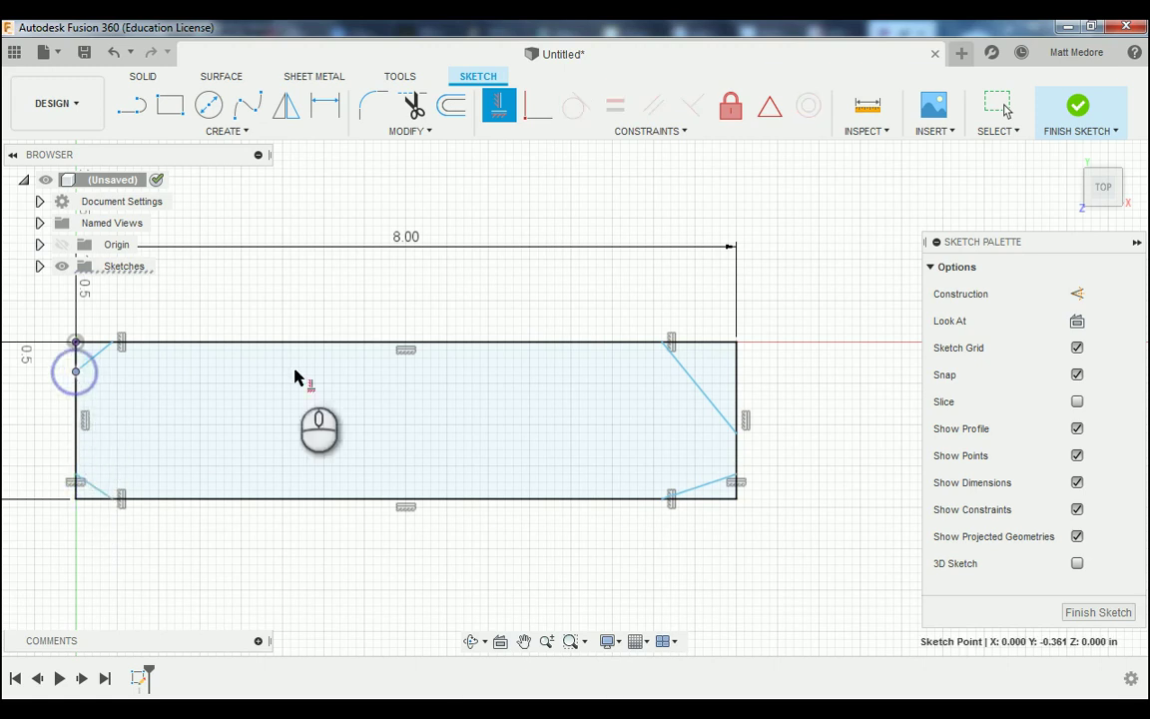
{"action": "left_click", "coordinate": [734, 433]}
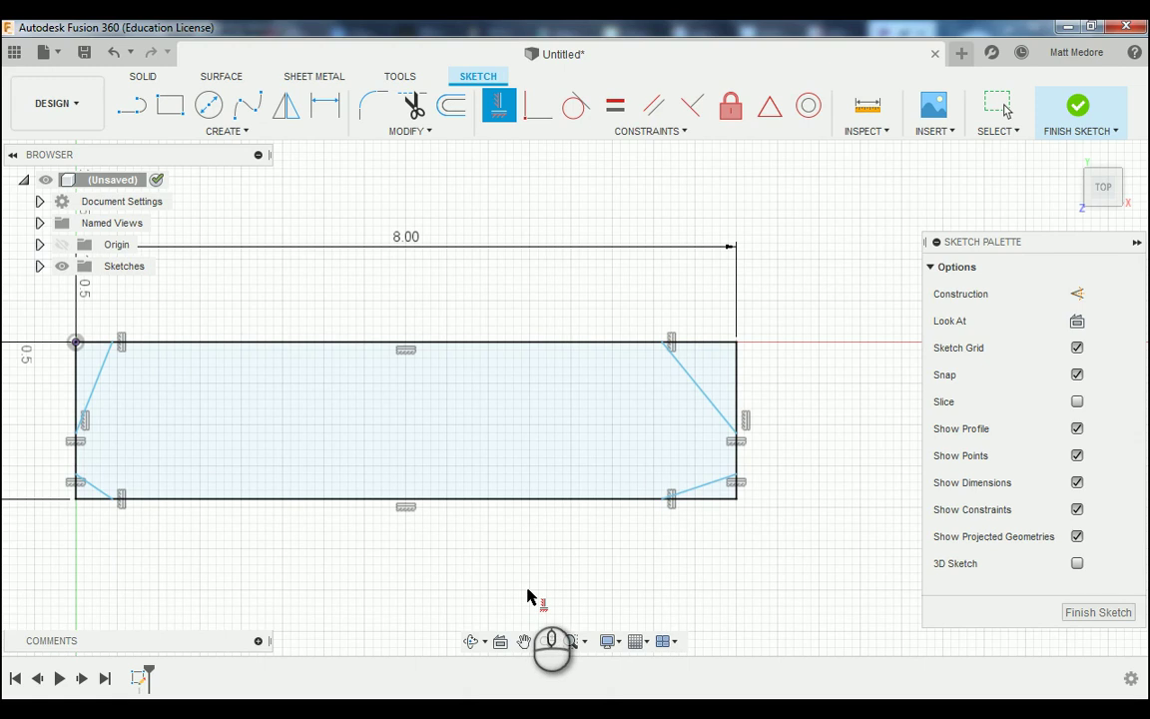
{"action": "scroll", "coordinate": [729, 584], "scroll_direction": "down", "scroll_amount": 1}
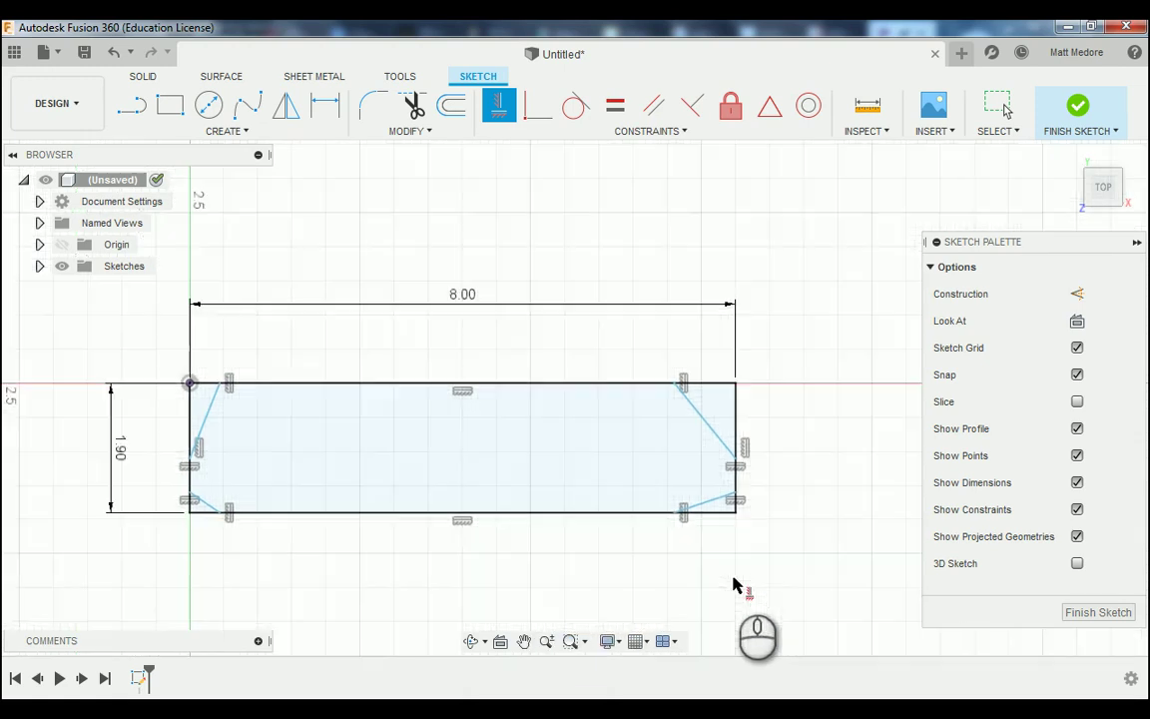
- Dimension the upper-left diagonal's endpoint on the rectangle's upper edge at 1.0 in horizontally from the origin
{"action": "scroll", "coordinate": [142, 564], "scroll_direction": "up", "scroll_amount": 1}
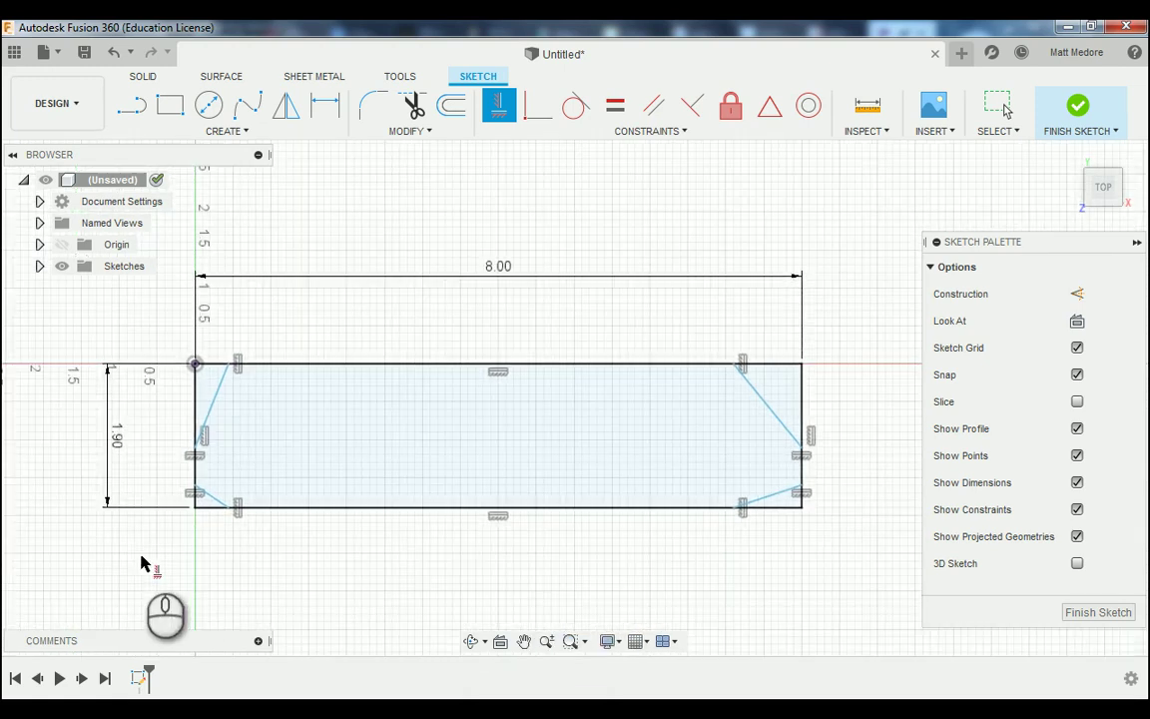
{"action": "key", "text": "d"}
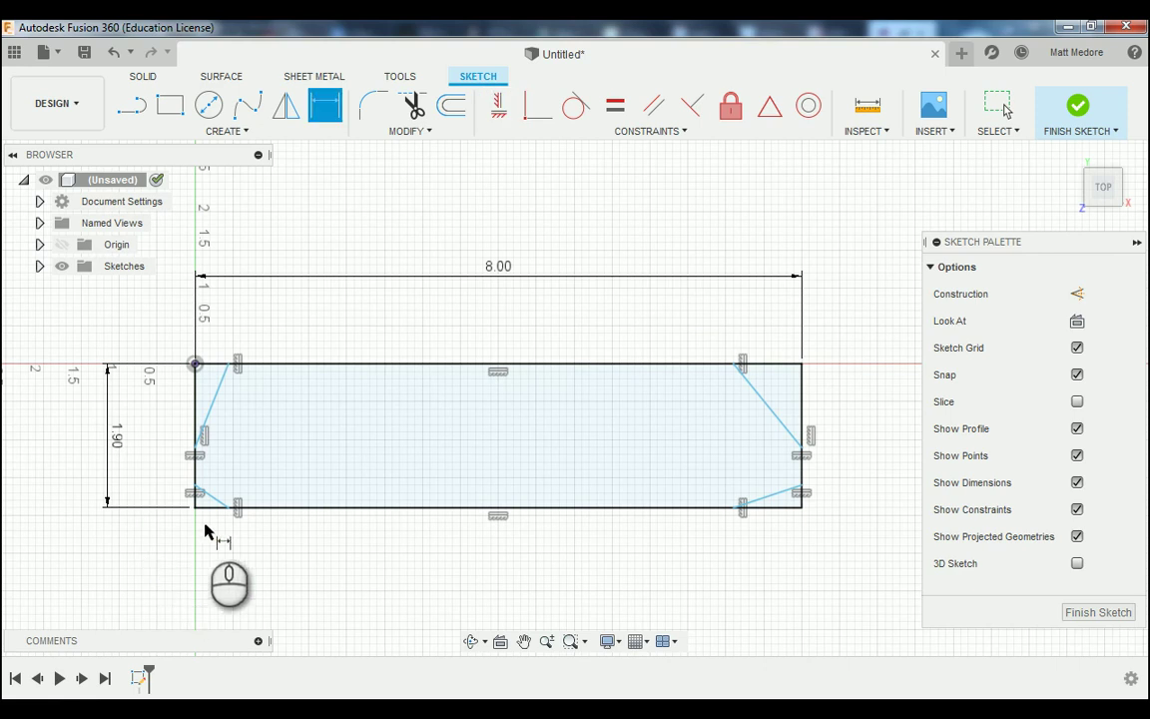
{"action": "left_click", "coordinate": [229, 365]}
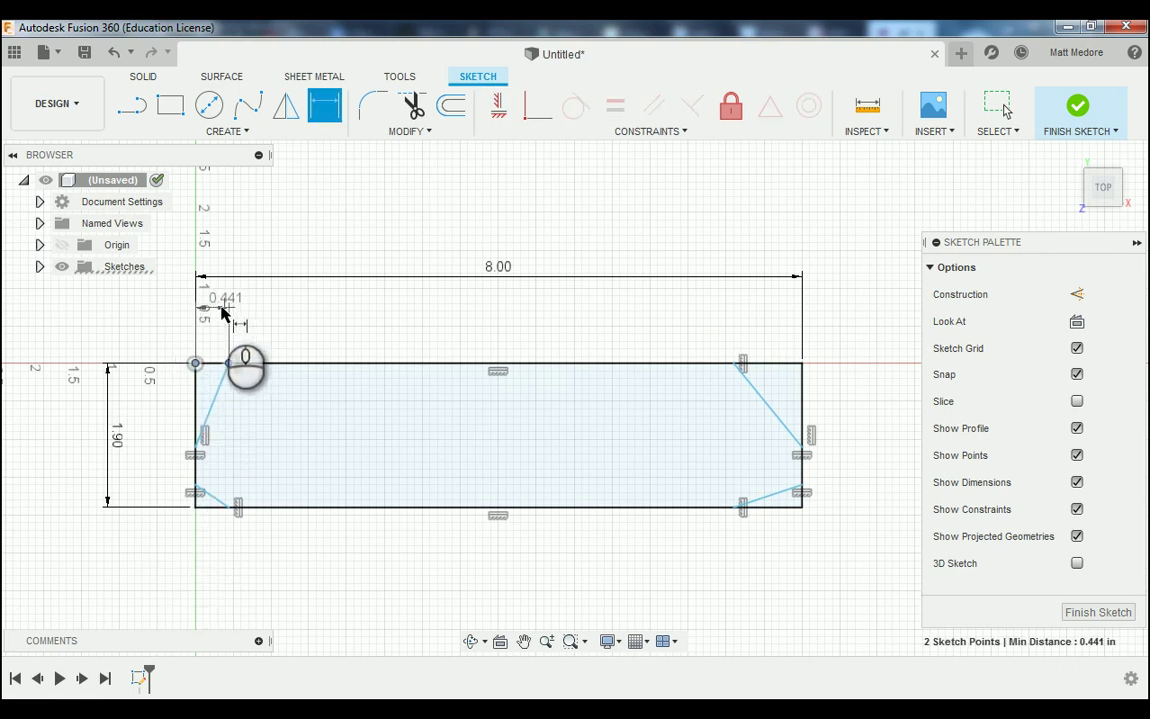
{"action": "left_click", "coordinate": [216, 334]}
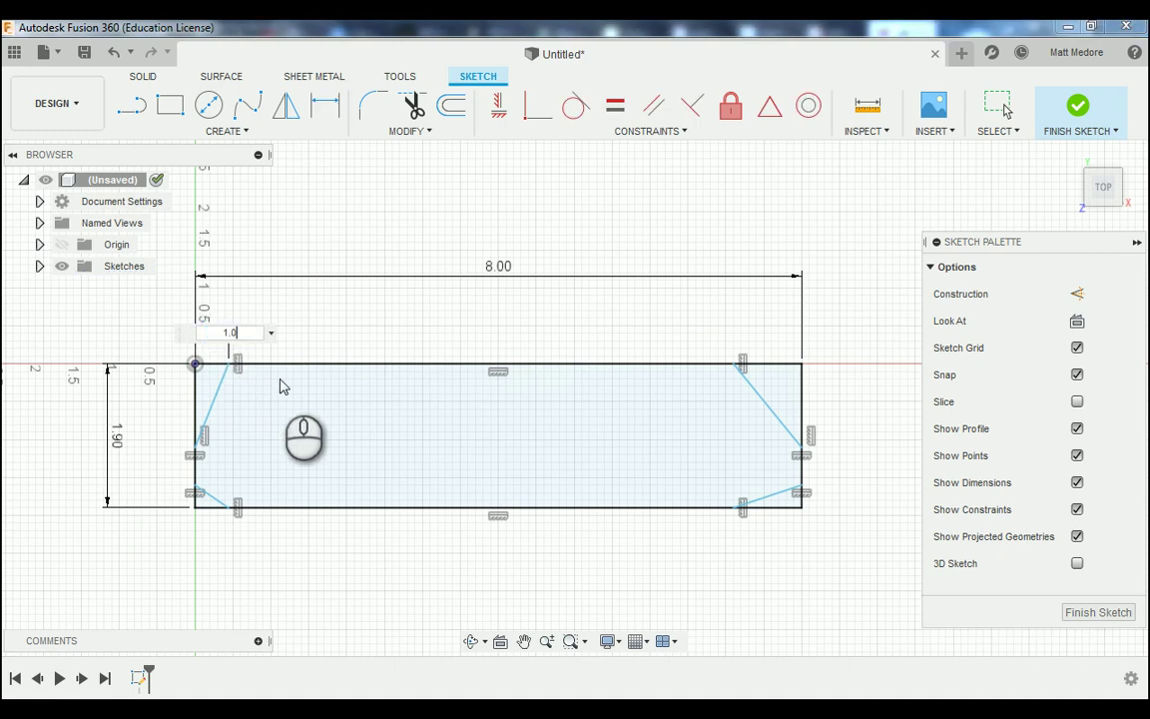
{"action": "type", "text": "1.0"}
{"action": "key", "text": "Return"}
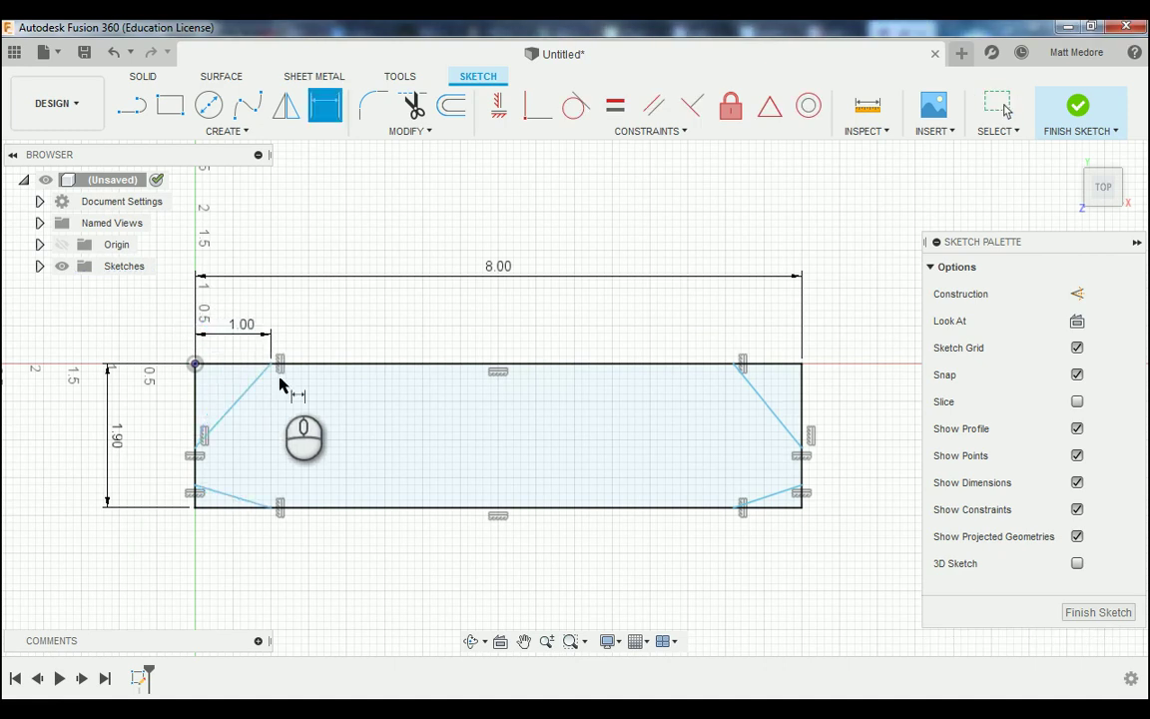
- Dimension the upper-right diagonal's endpoint on the rectangle's upper edge at 7.0 in horizontally from the origin
{"action": "left_click", "coordinate": [196, 364]}
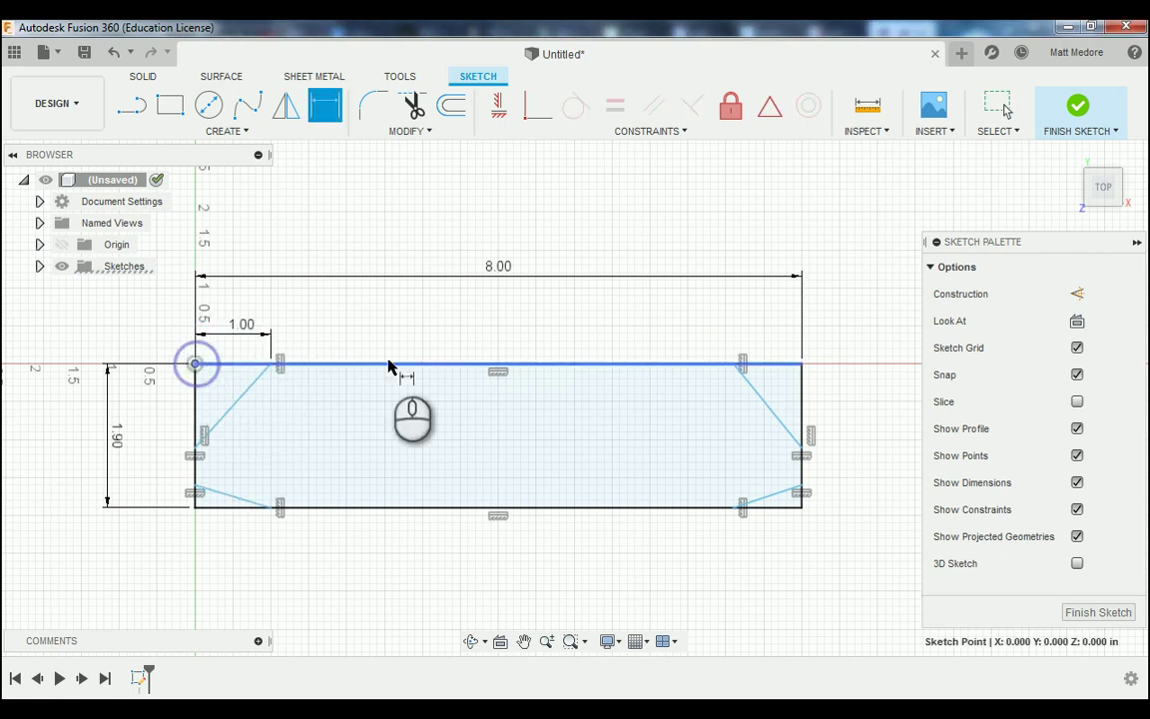
{"action": "left_click", "coordinate": [738, 364]}
{"action": "left_click", "coordinate": [672, 307]}
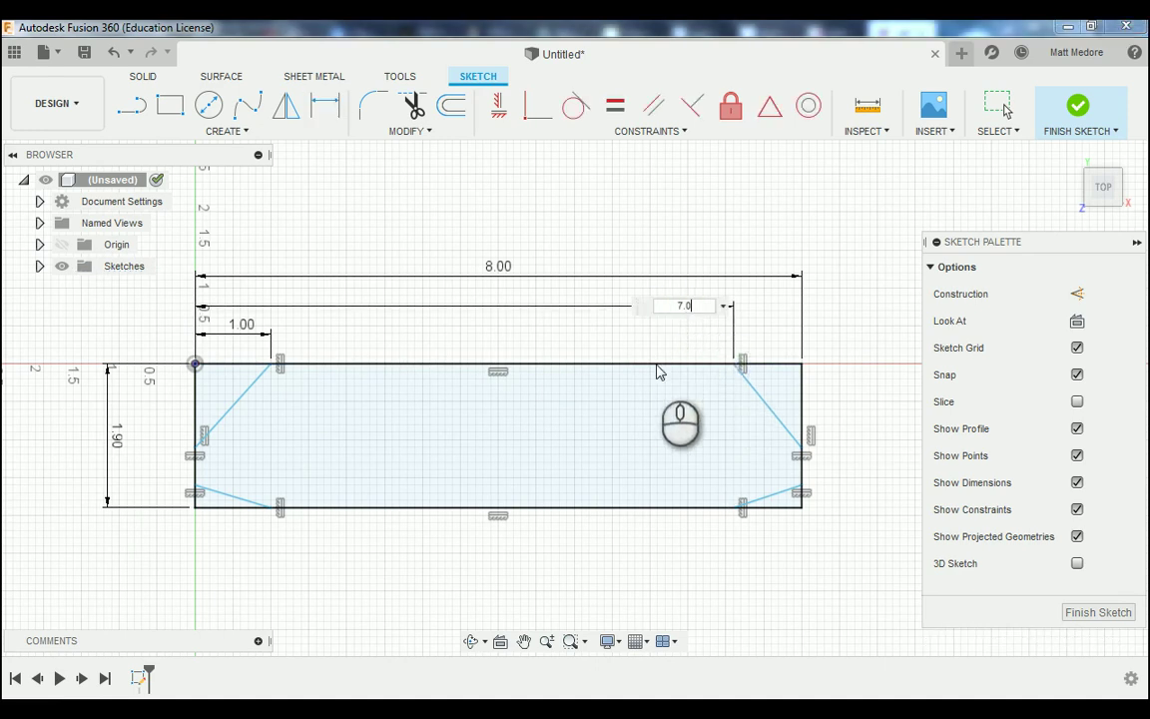
{"action": "key", "text": "Return"}
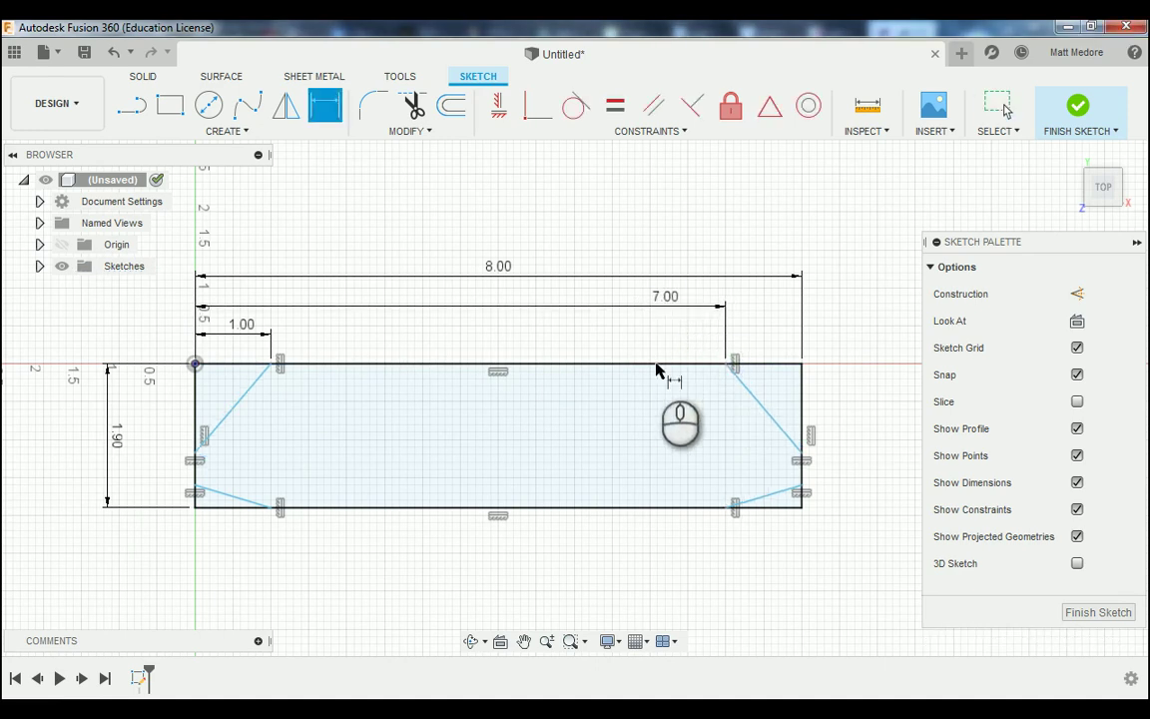
- Dimension the two diagonal endpoints on the rectangle's left edge at 0.375 in and 1.525 in below the origin
{"action": "left_click", "coordinate": [196, 365]}
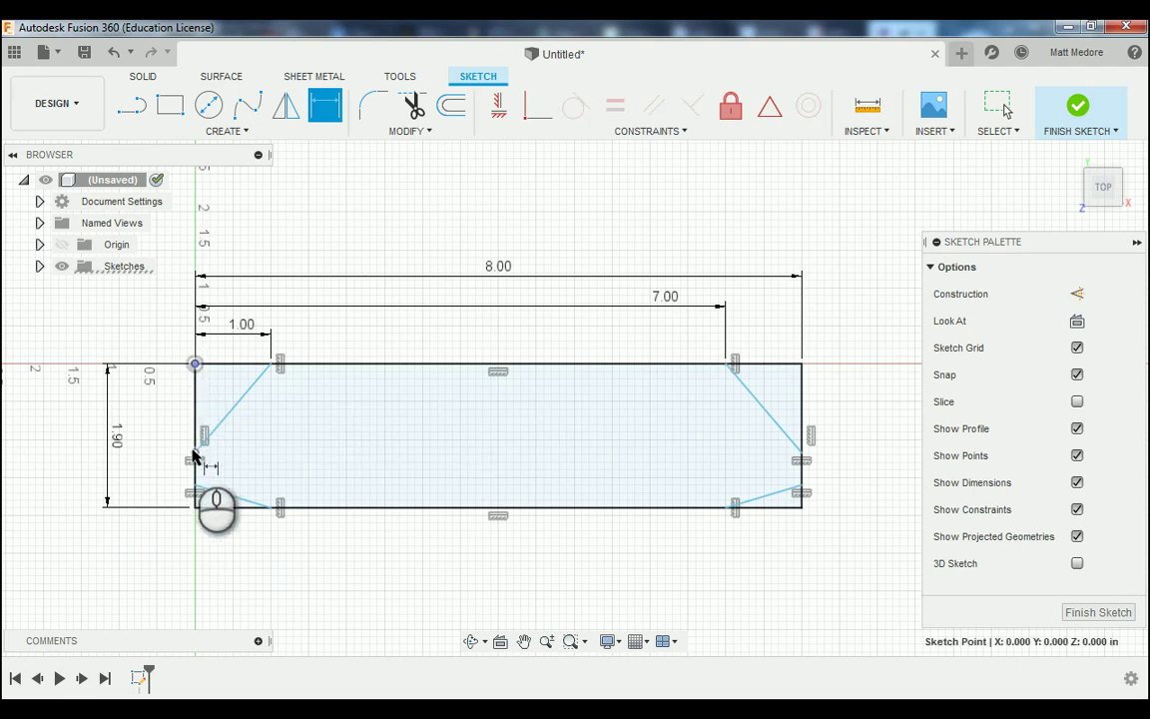
{"action": "left_click", "coordinate": [196, 454]}
{"action": "left_click", "coordinate": [175, 411]}
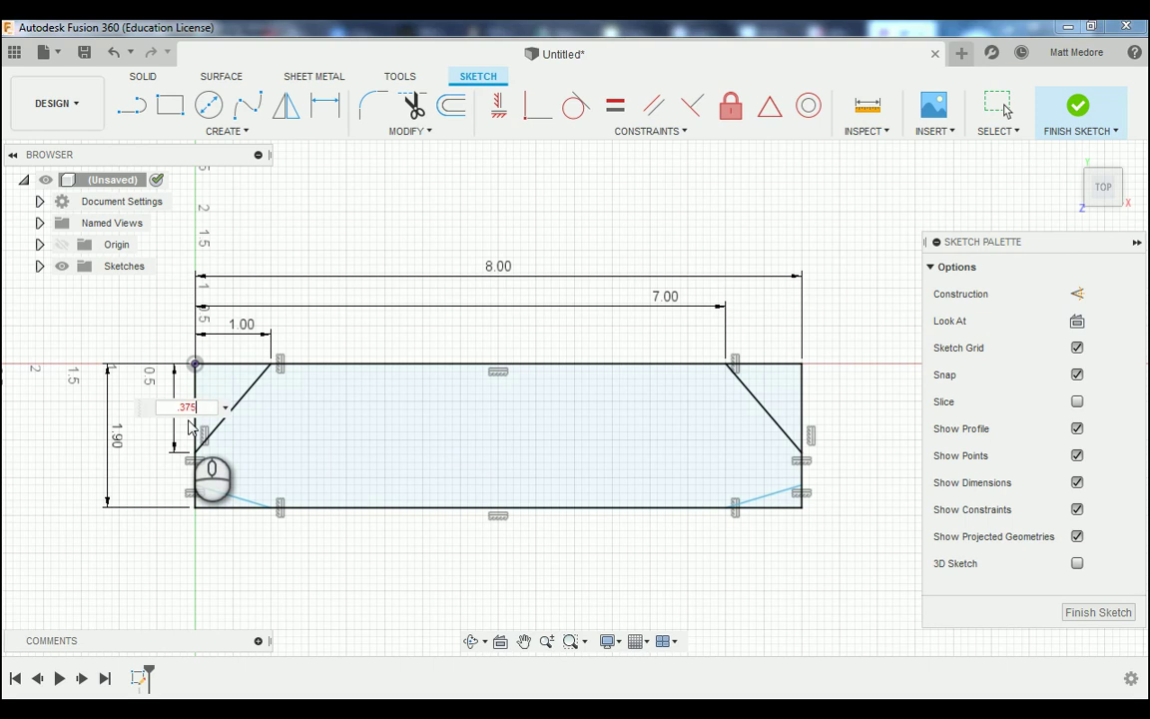
{"action": "key", "text": "Return"}
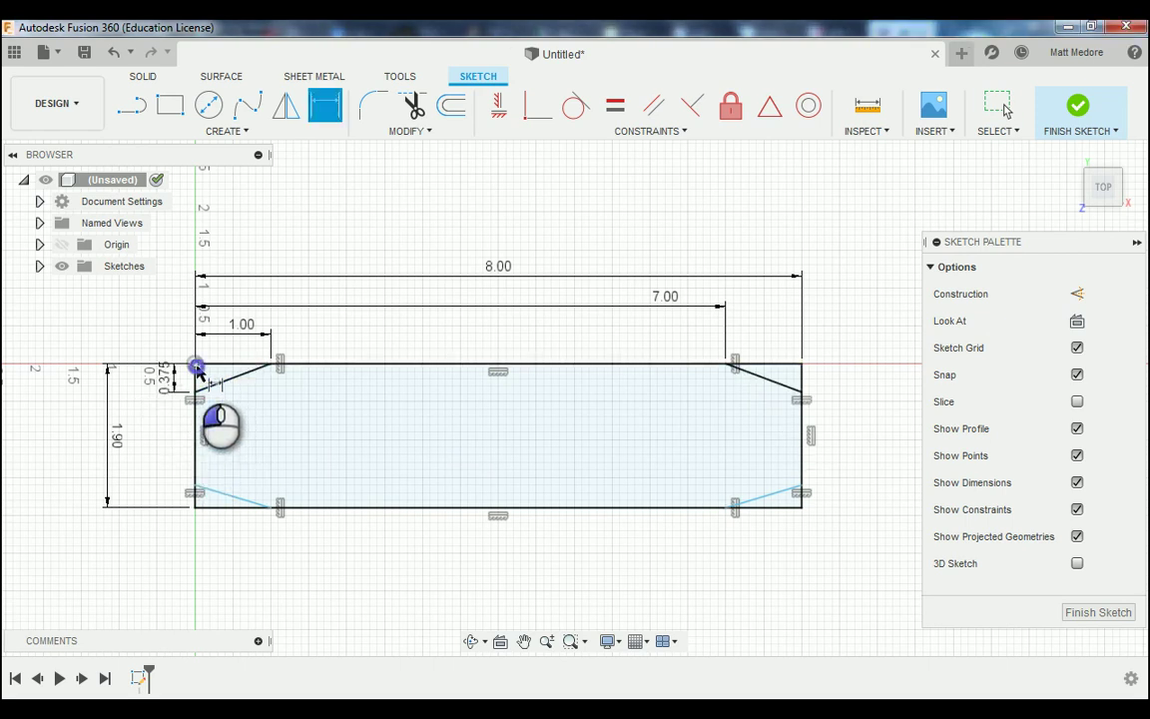
{"action": "left_click", "coordinate": [196, 486]}
{"action": "left_click", "coordinate": [147, 457]}
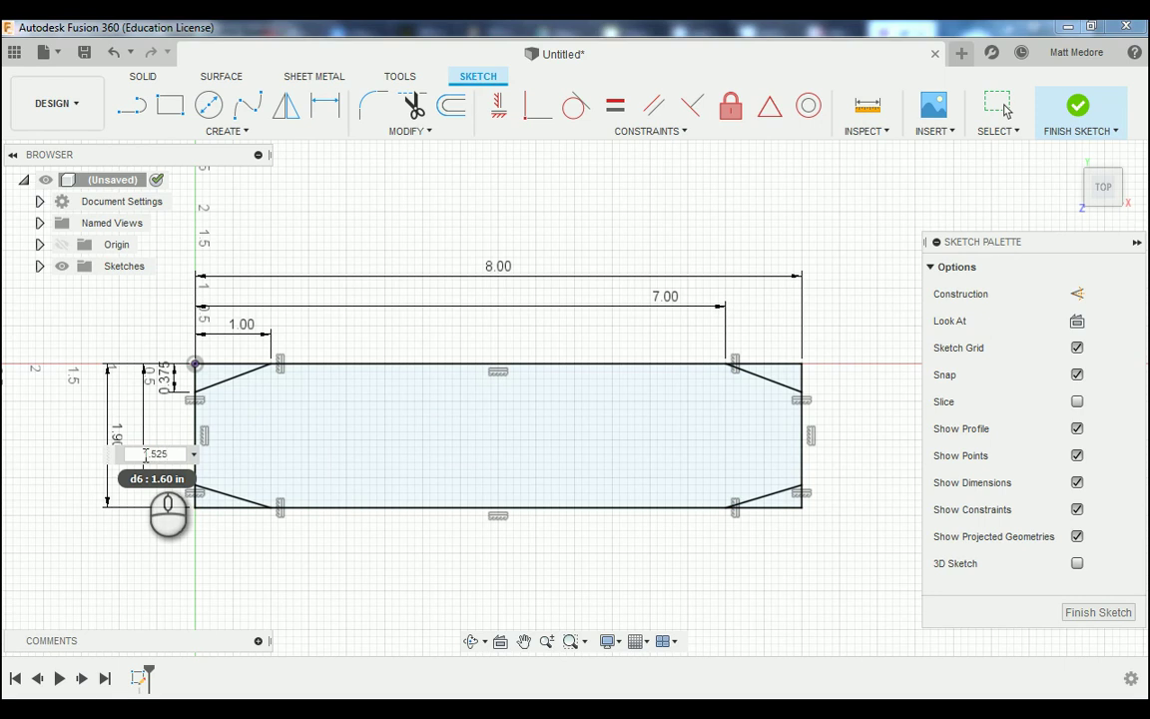
{"action": "key", "text": "Return"}
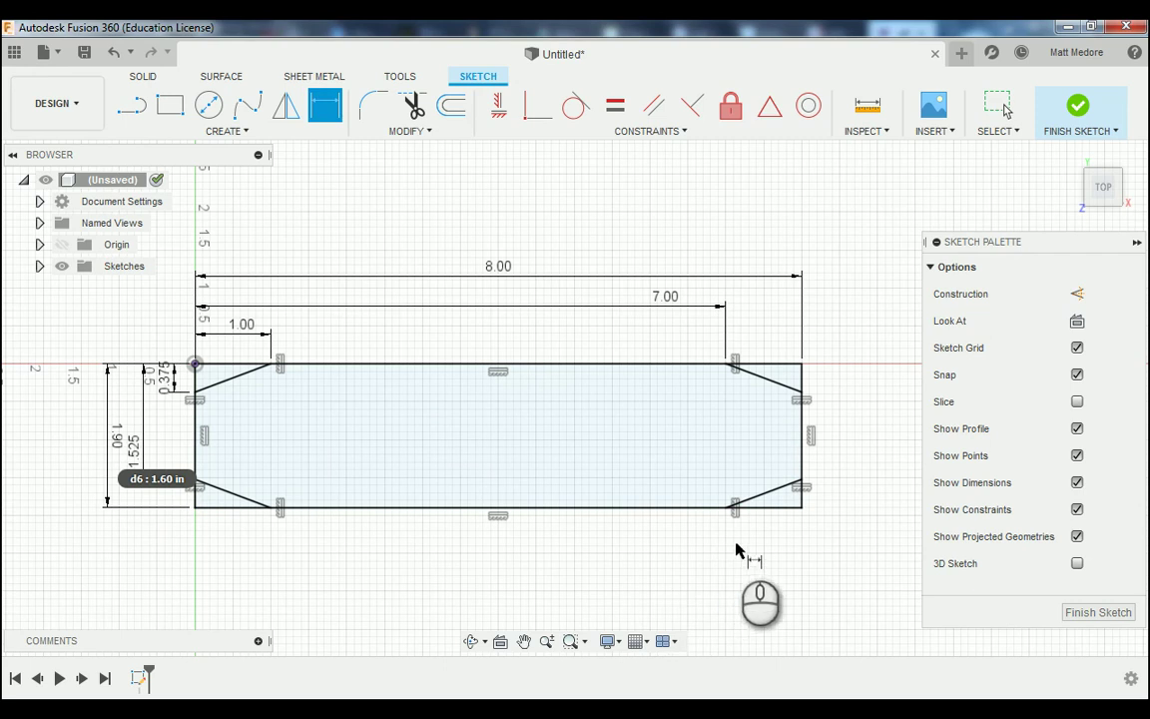
- Extrude the central profile between the angled corners 0.876 in as a new body
{"action": "right_click", "coordinate": [654, 213]}
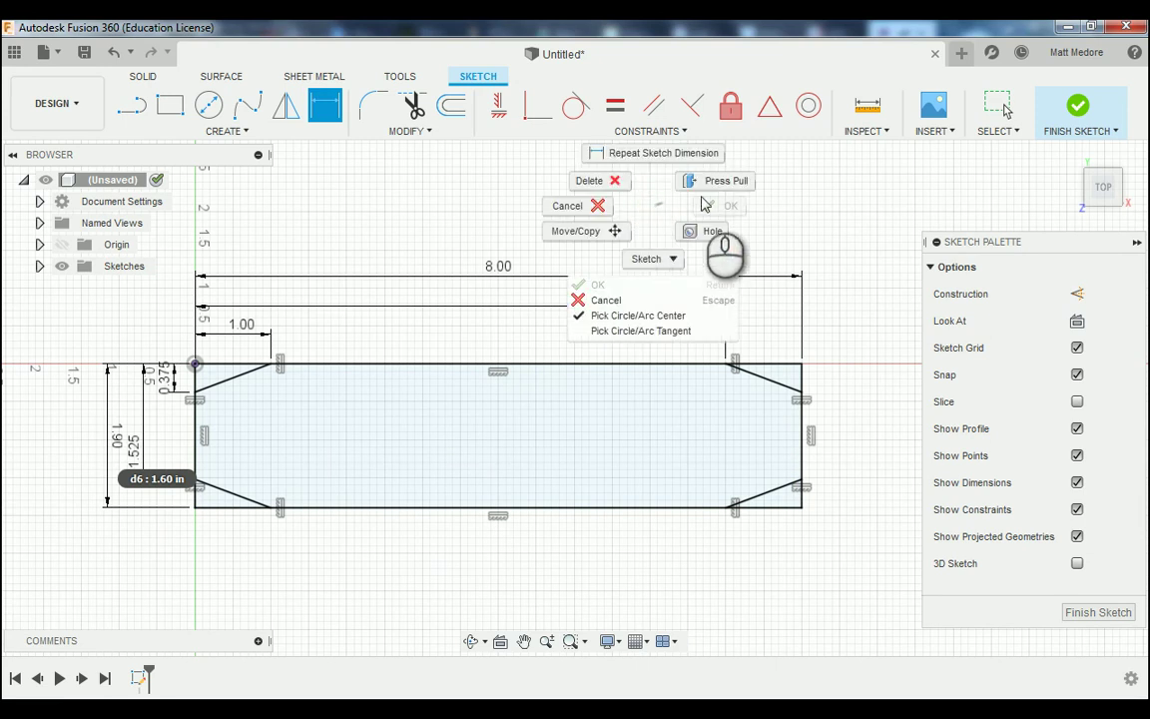
{"action": "left_click", "coordinate": [737, 188]}
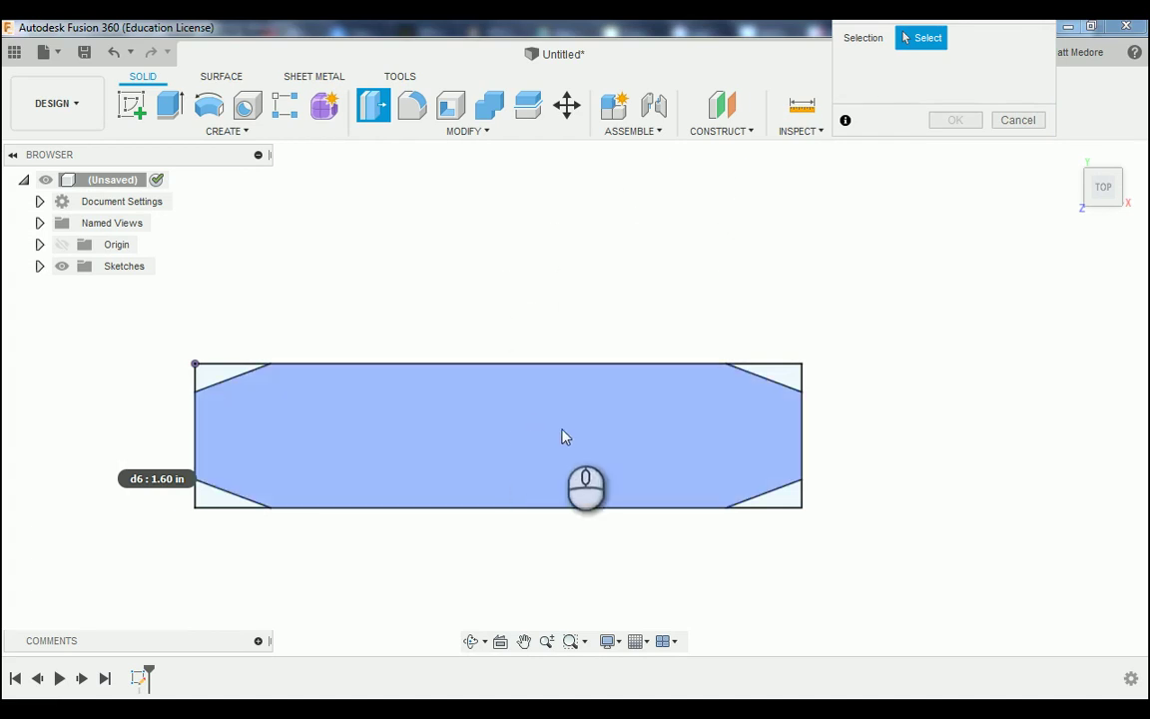
{"action": "left_click", "coordinate": [529, 424]}
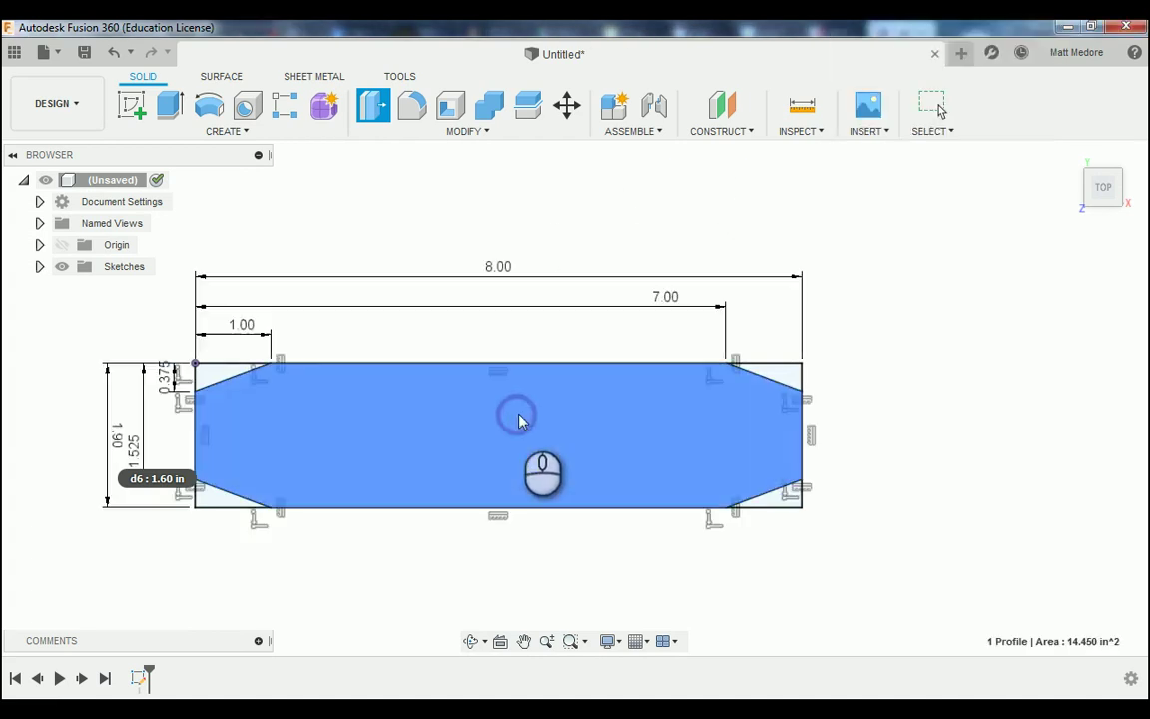
{"action": "type", "text": ".8"}
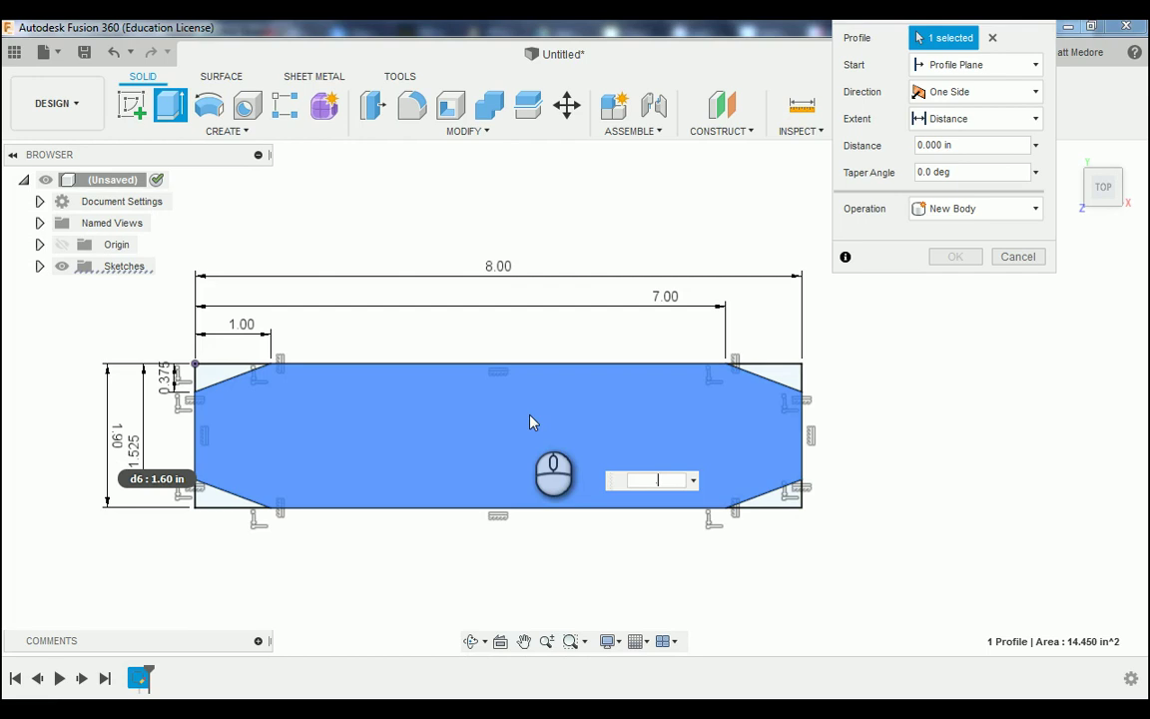
{"action": "type", "text": "76"}
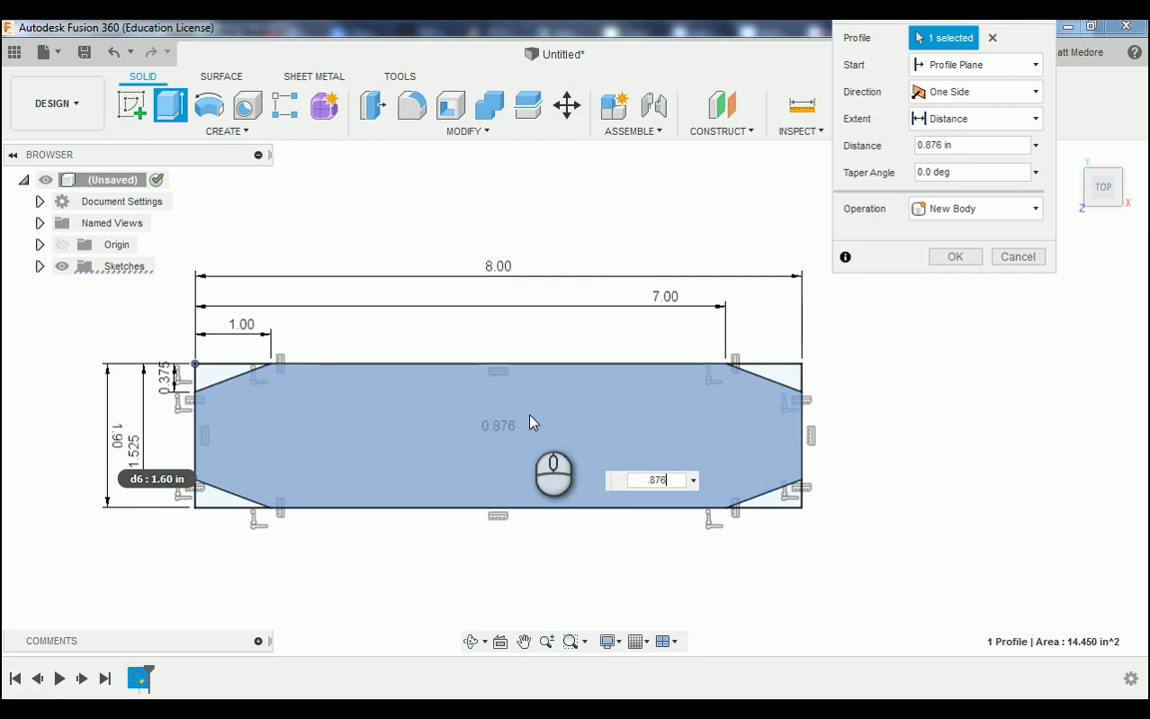
{"action": "key", "text": "Return"}
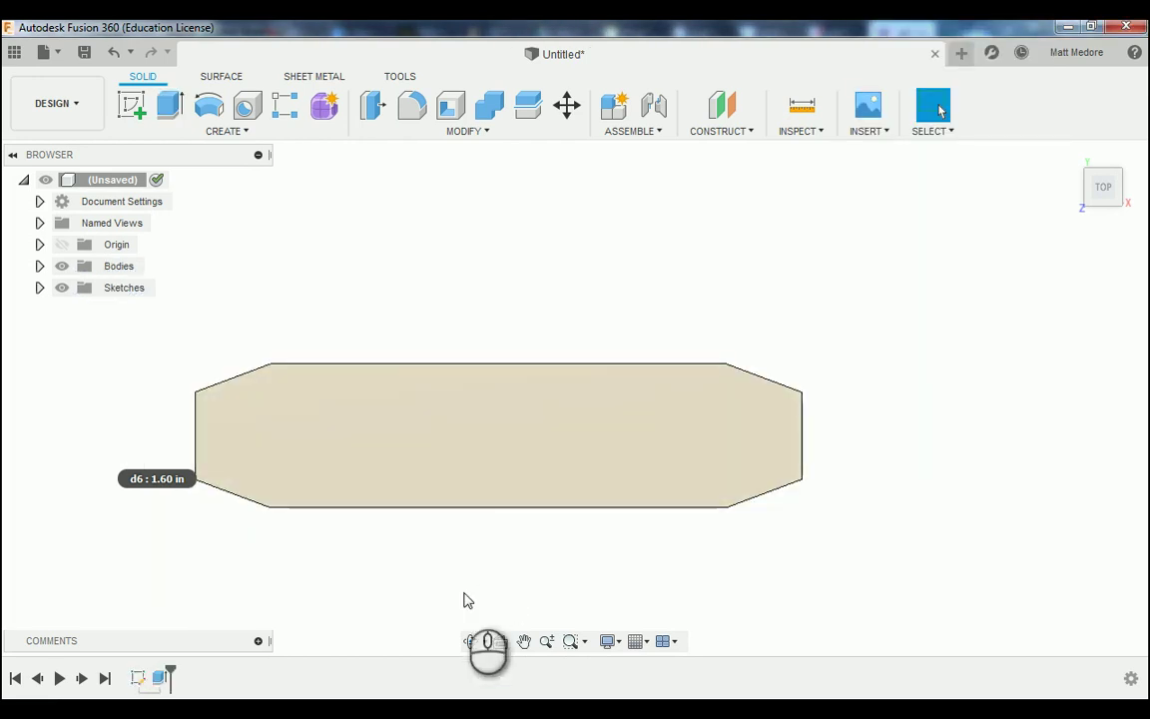
- Examine the extruded body's front vertical edges where the angled corners meet the long side, leaving nothing selected
{"action": "left_click", "coordinate": [470, 641]}
{"action": "left_click_drag", "start_coordinate": [462, 585], "coordinate": [439, 500]}
{"action": "middle_click_drag", "start_coordinate": [439, 501], "coordinate": [438, 499], "text": "shift"}
{"action": "scroll", "coordinate": [709, 528], "scroll_direction": "up", "scroll_amount": 3}
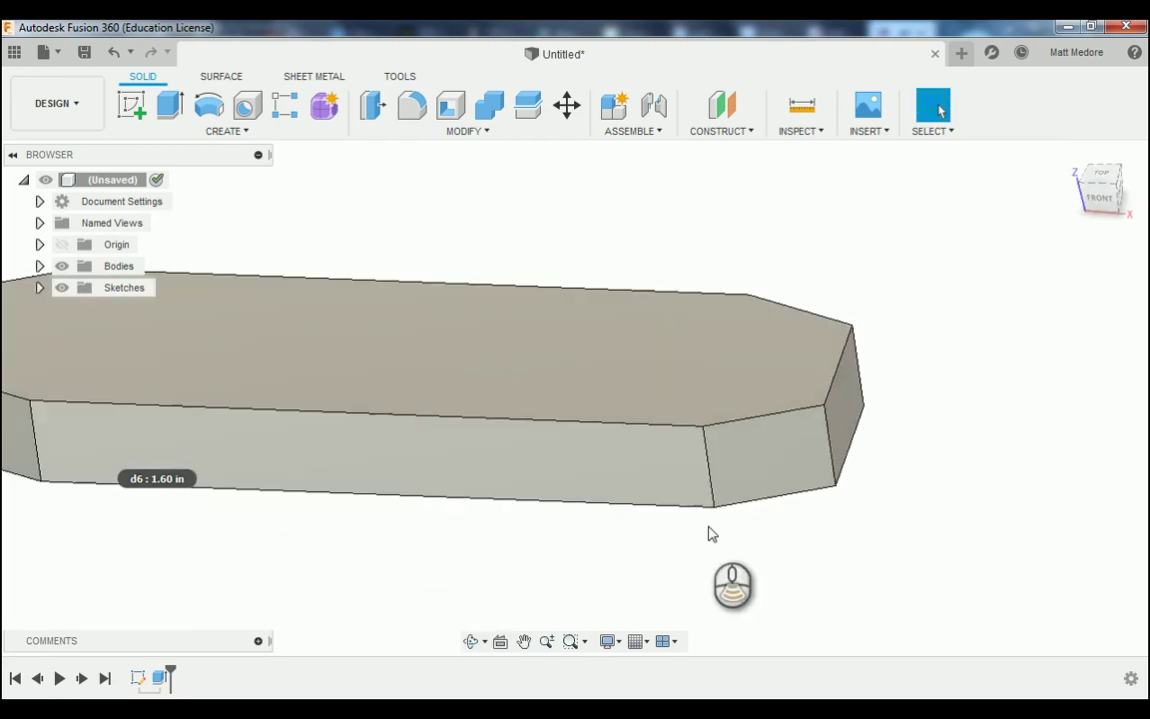
{"action": "left_click", "coordinate": [712, 466]}
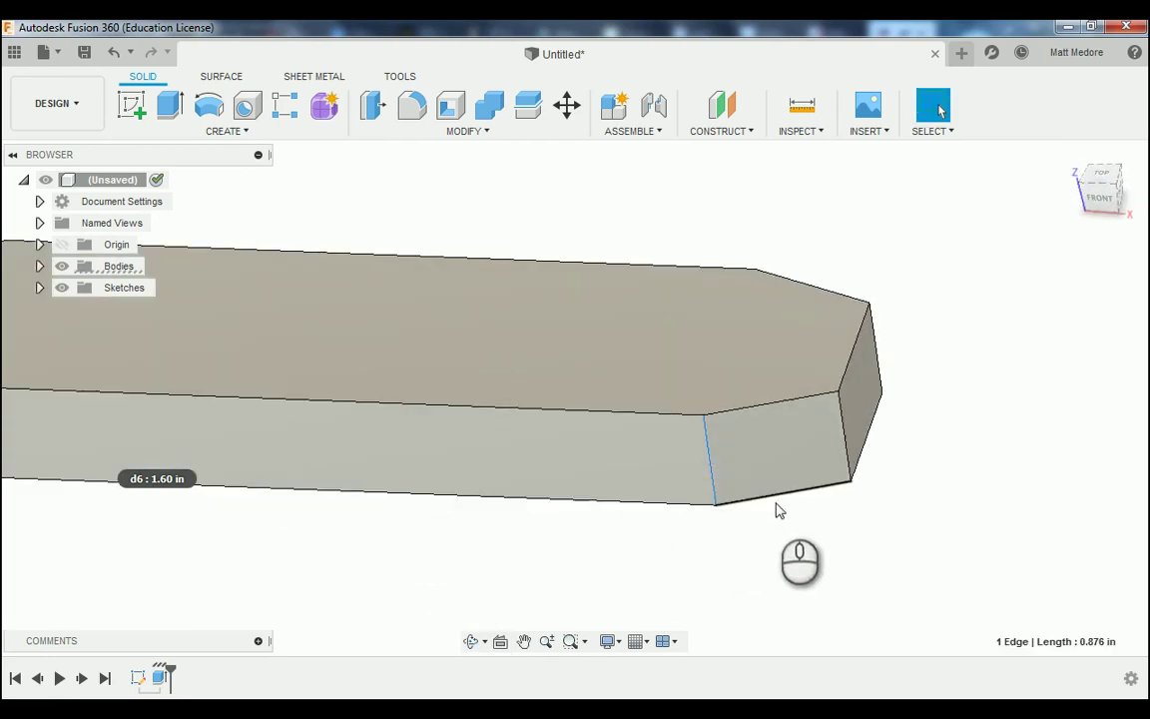
{"action": "scroll", "coordinate": [778, 509], "scroll_direction": "down", "scroll_amount": 3}
{"action": "left_click", "coordinate": [224, 458]}
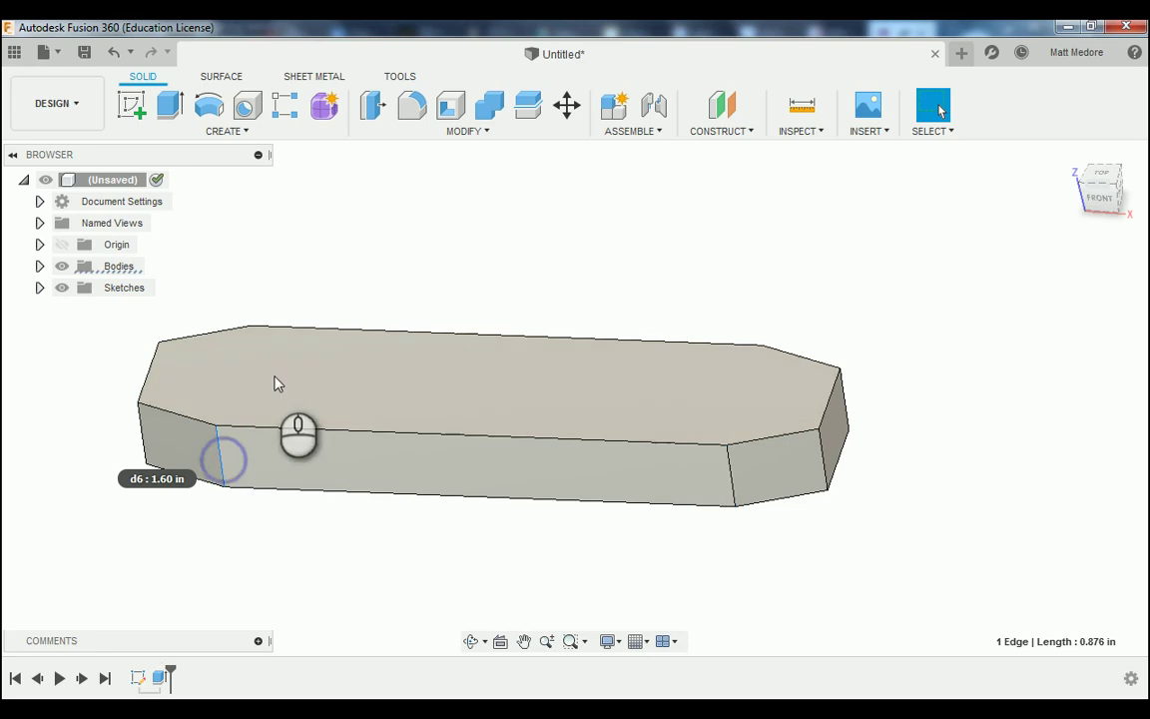
{"action": "left_click", "coordinate": [423, 264]}
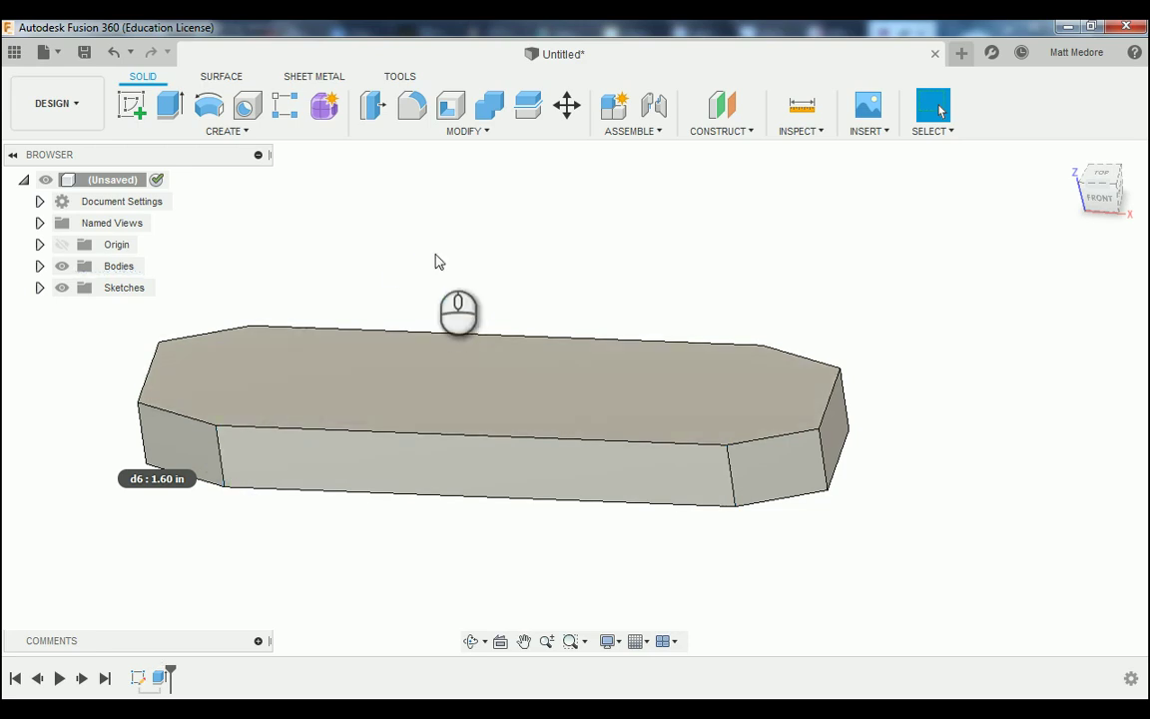
- Fillet the four vertical edges where the angled corners meet the long sides with a 1.0 in radius
{"action": "left_click", "coordinate": [471, 133]}
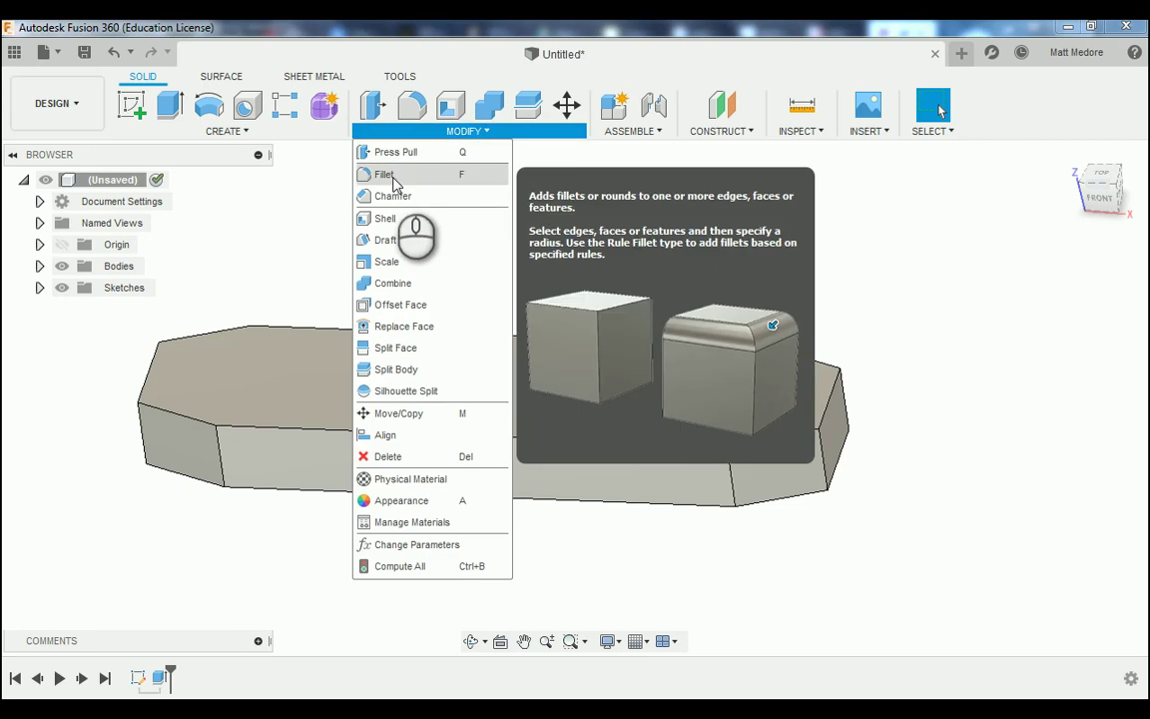
{"action": "left_click", "coordinate": [391, 176]}
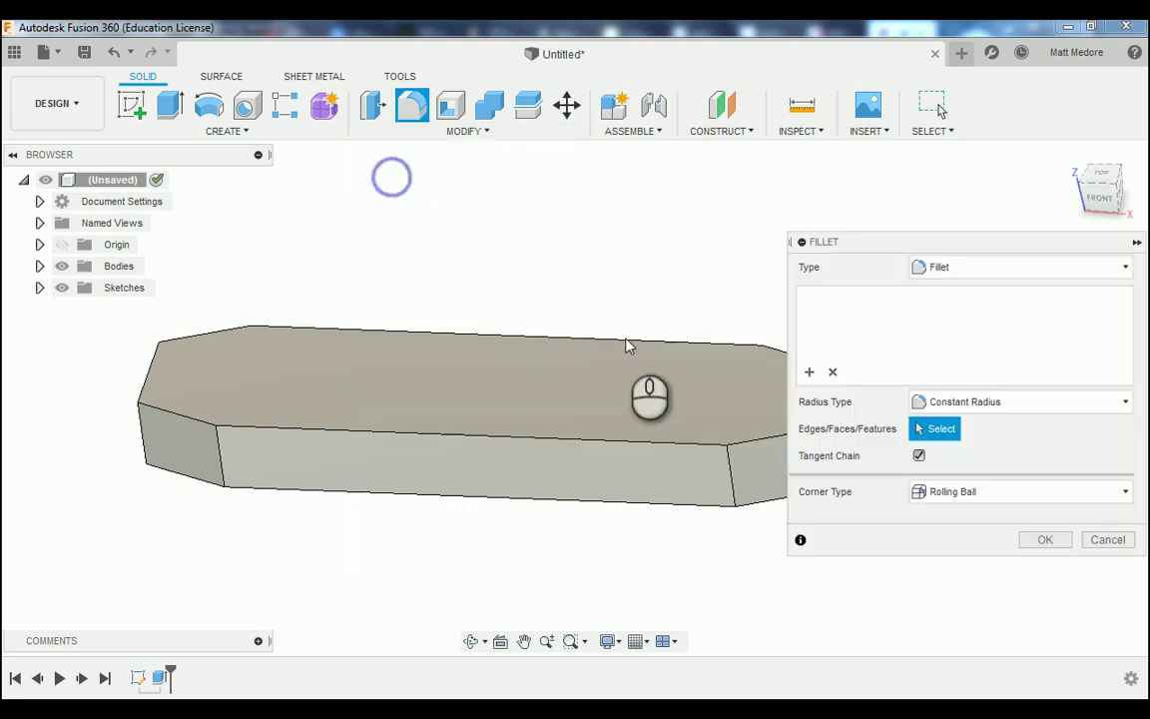
{"action": "left_click", "coordinate": [734, 484]}
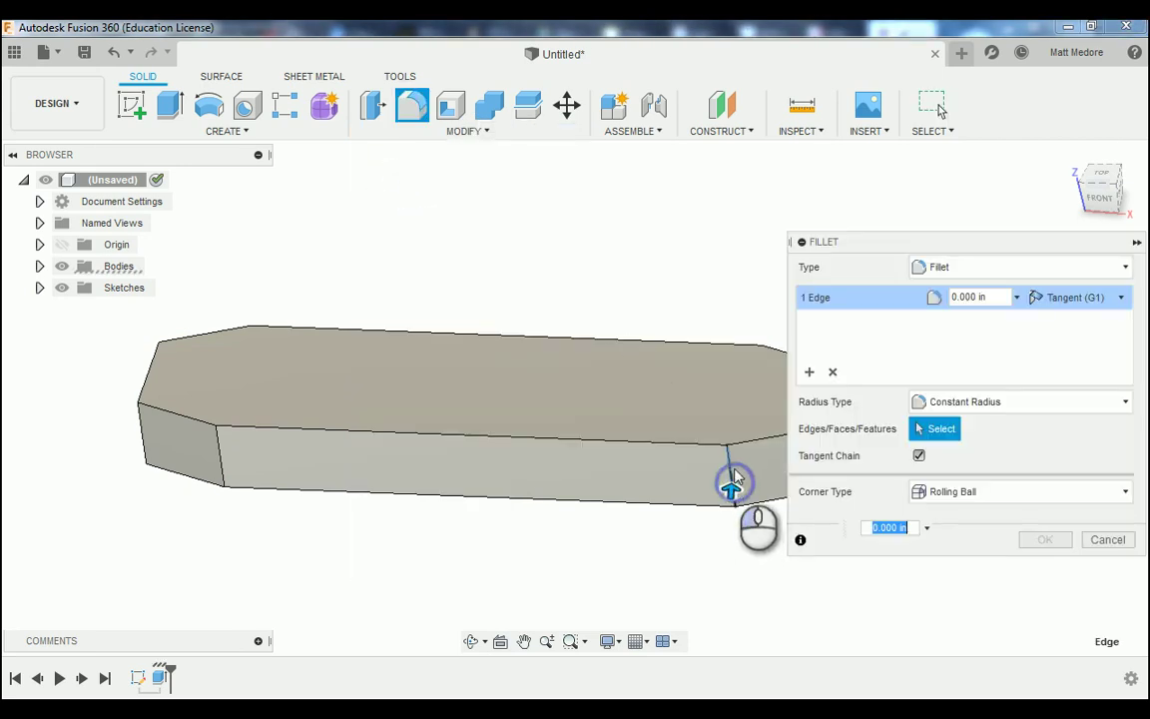
{"action": "left_click", "coordinate": [770, 375]}
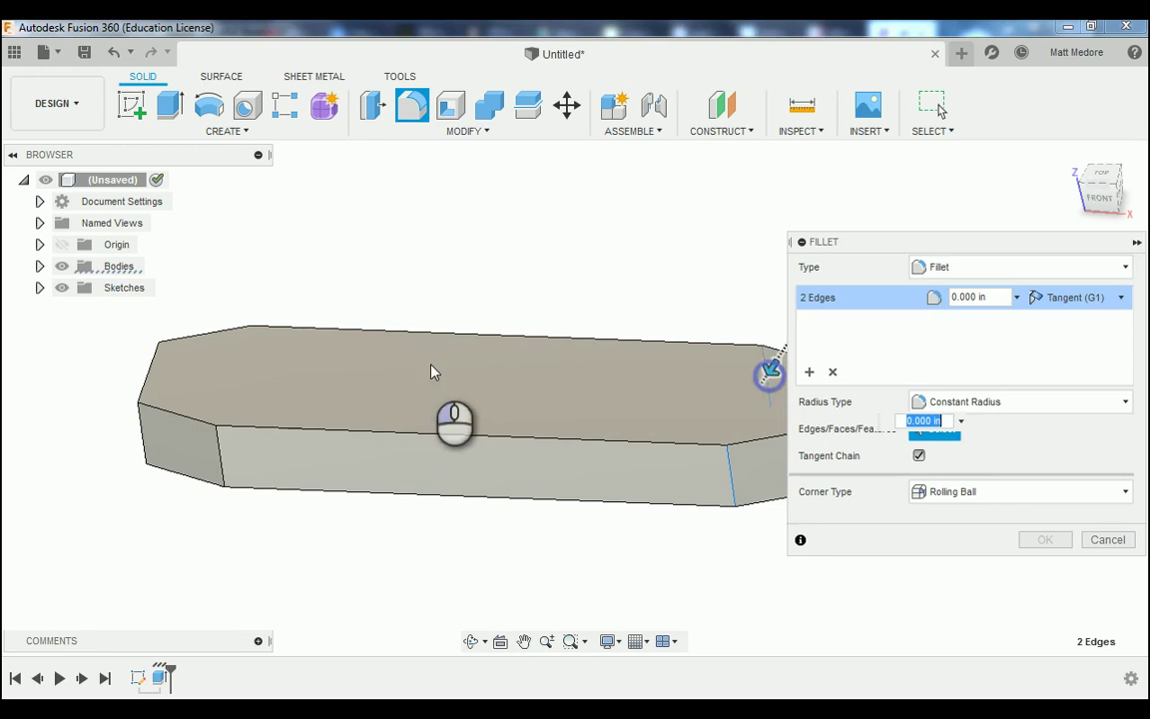
{"action": "left_click", "coordinate": [256, 352]}
{"action": "left_click", "coordinate": [220, 455]}
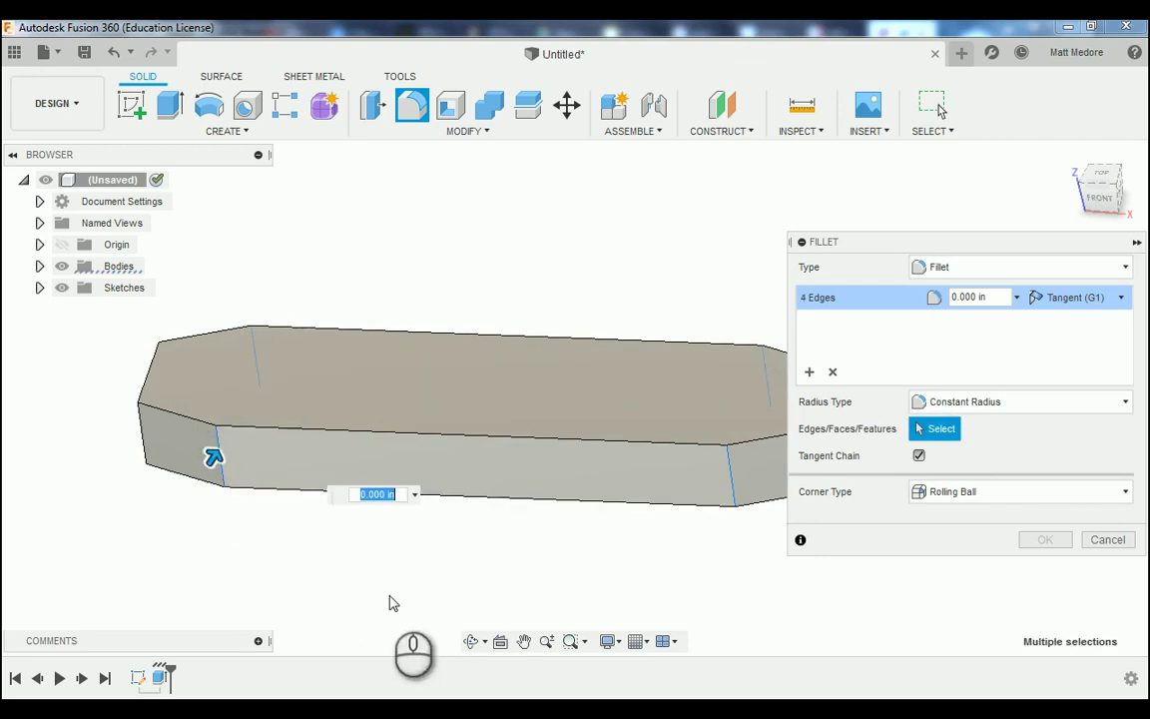
{"action": "type", "text": "1.0"}
{"action": "key", "text": "Return"}
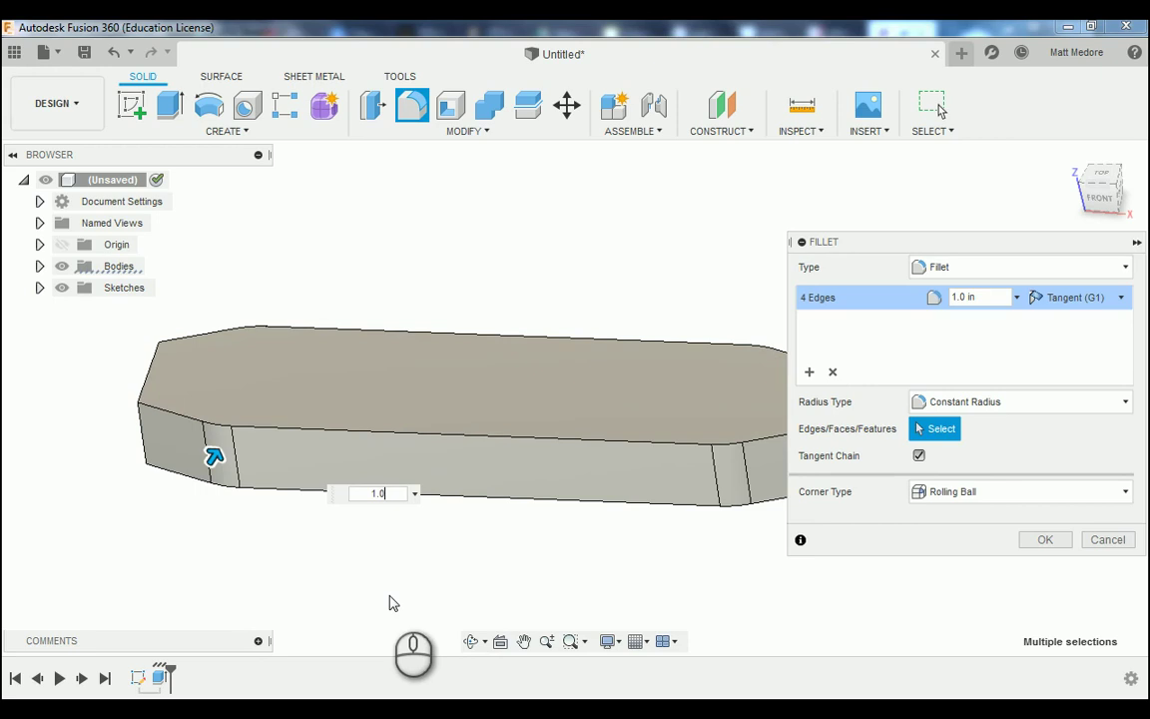
{"action": "key", "text": "Return"}
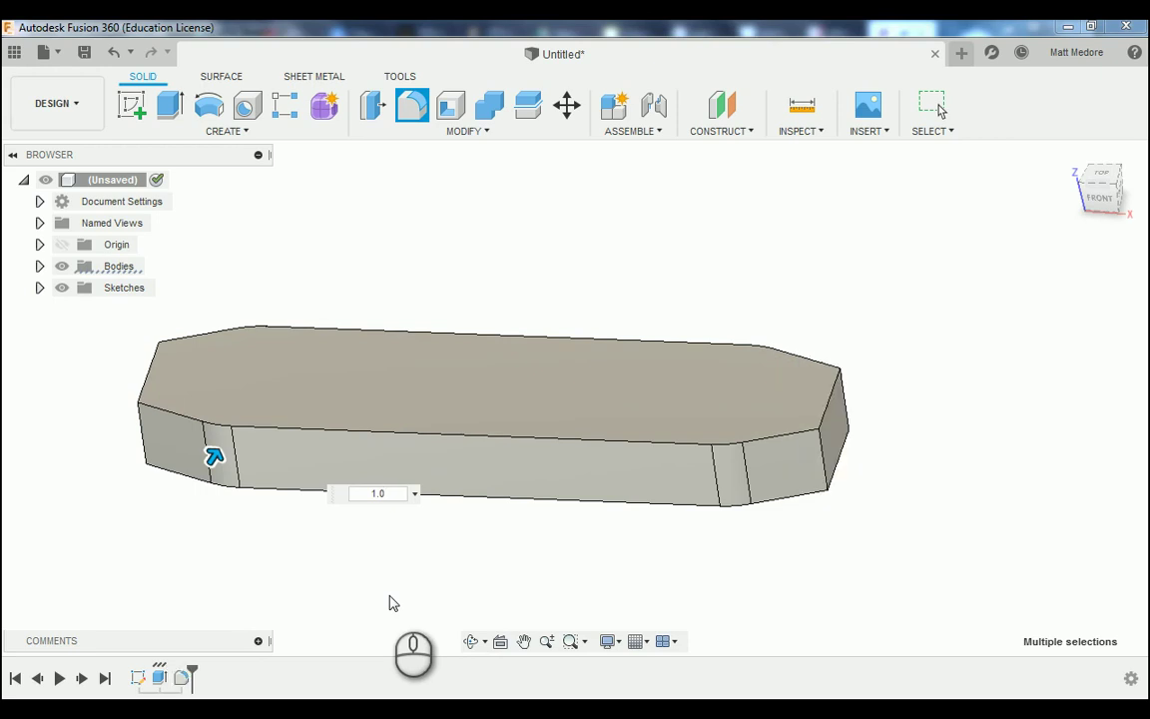
- Fillet the four vertical edges at the body's two short ends with a constant 0.015 in radius
{"action": "mouse_move", "coordinate": [392, 603]}
{"action": "middle_mouse_down", "text": "shift"}
{"action": "mouse_move", "coordinate": [400, 588]}
{"action": "mouse_move", "coordinate": [385, 588]}
{"action": "middle_mouse_up", "text": "shift"}
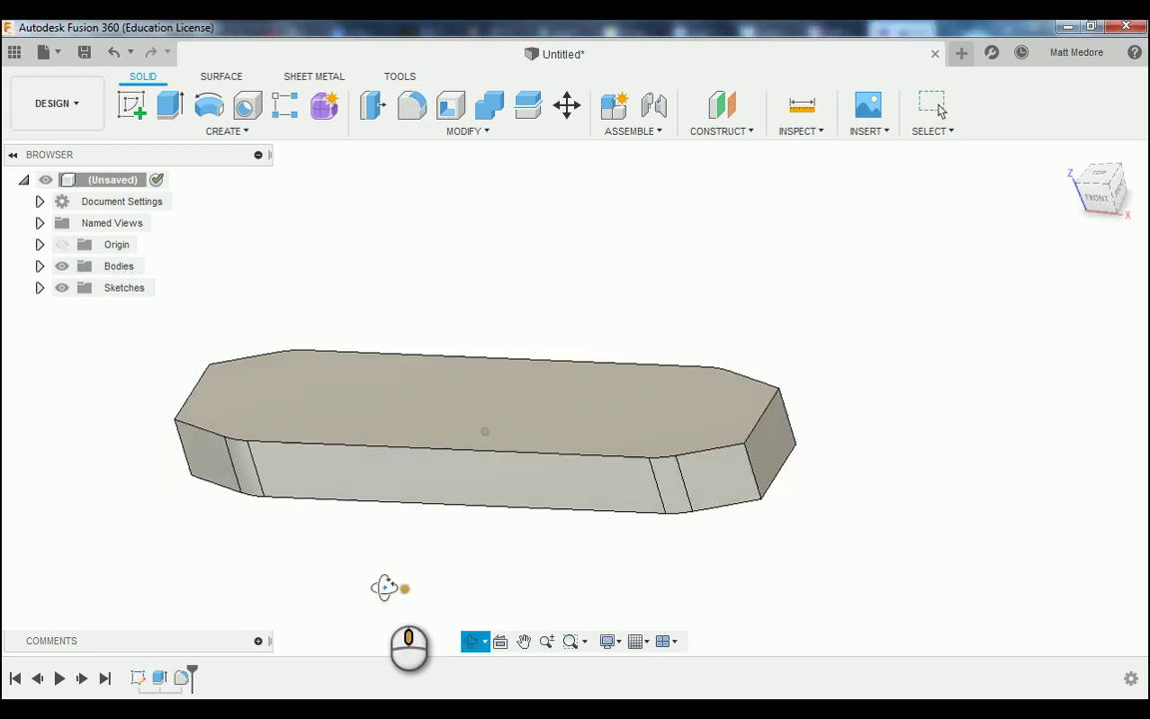
{"action": "scroll", "coordinate": [706, 519], "scroll_direction": "up", "scroll_amount": 3}
{"action": "scroll", "coordinate": [706, 520], "scroll_direction": "up", "scroll_amount": 2}
{"action": "scroll", "coordinate": [644, 552], "scroll_direction": "down", "scroll_amount": 2}
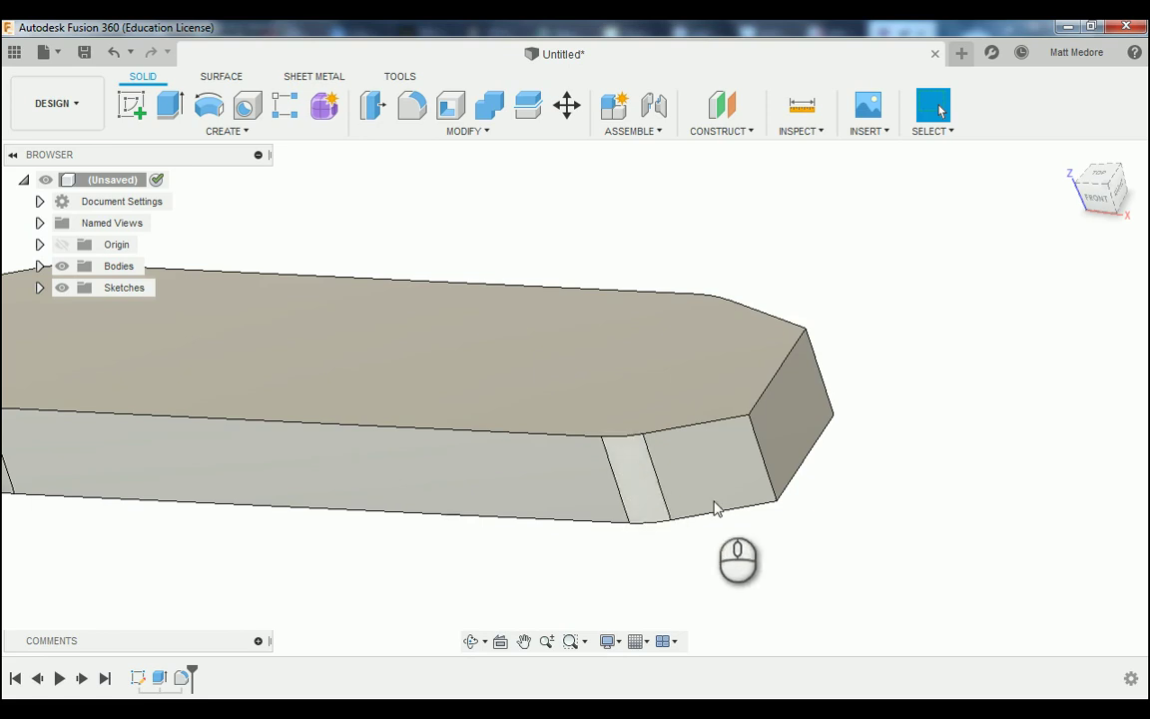
{"action": "scroll", "coordinate": [834, 528], "scroll_direction": "up", "scroll_amount": 2}
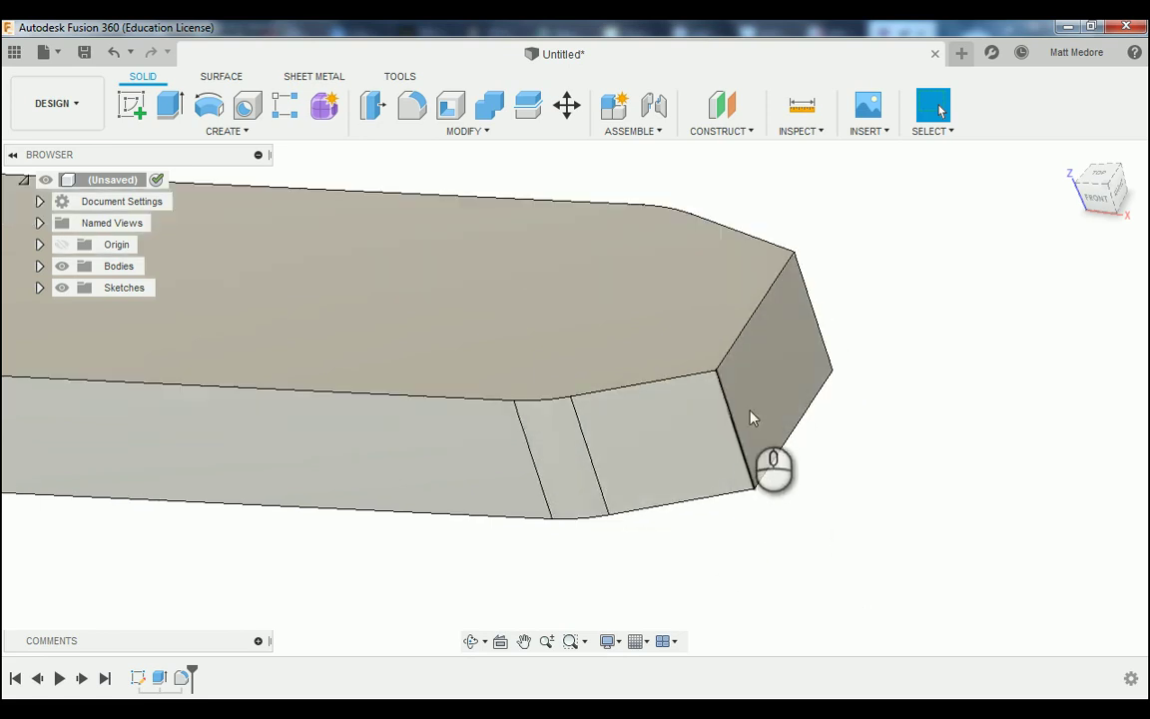
{"action": "right_click", "coordinate": [932, 319]}
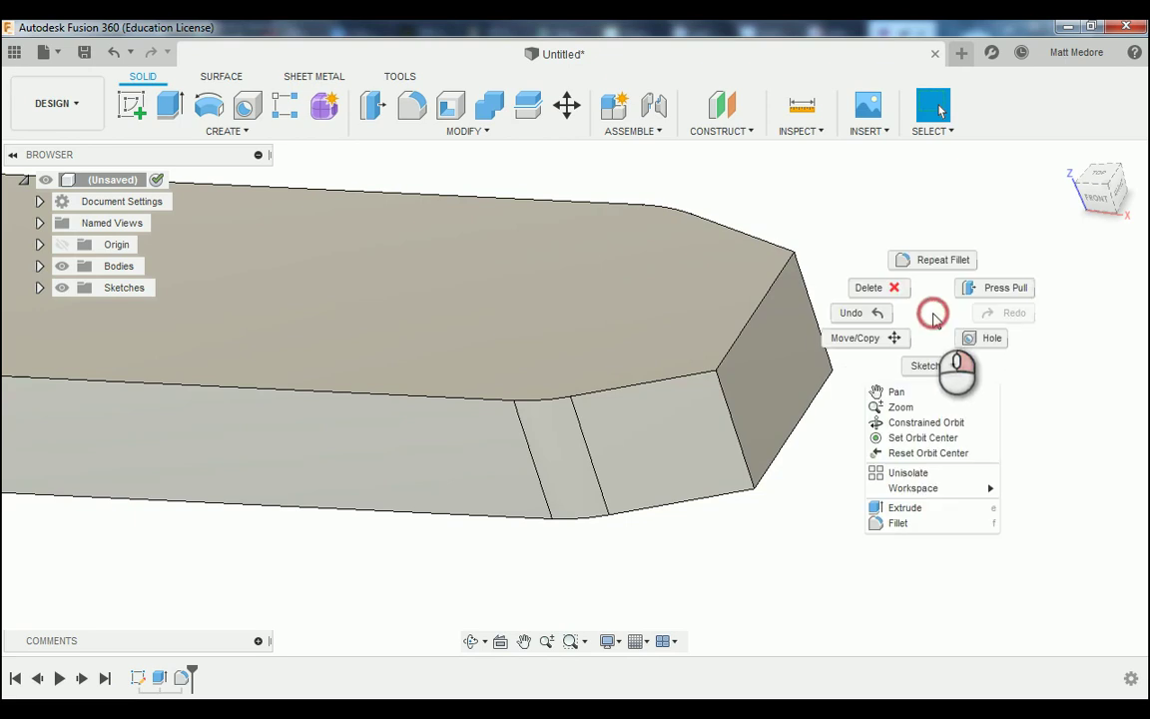
{"action": "left_click", "coordinate": [945, 271]}
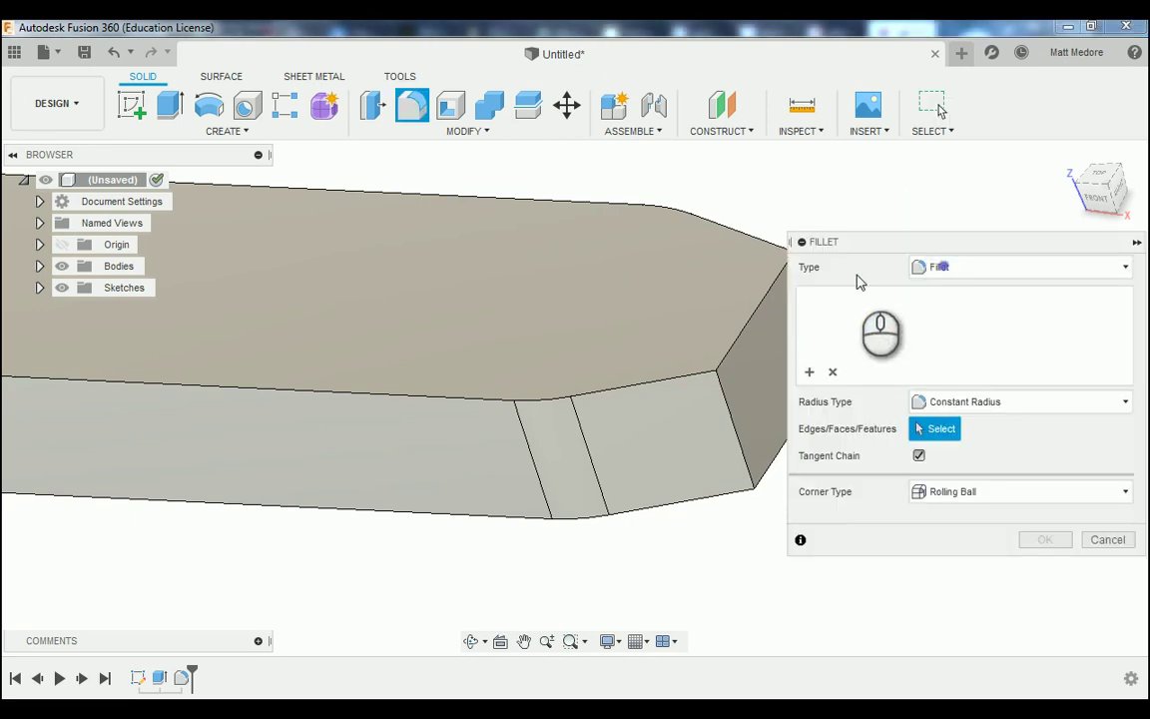
{"action": "left_click", "coordinate": [731, 412]}
{"action": "scroll", "coordinate": [370, 540], "scroll_direction": "down", "scroll_amount": 3}
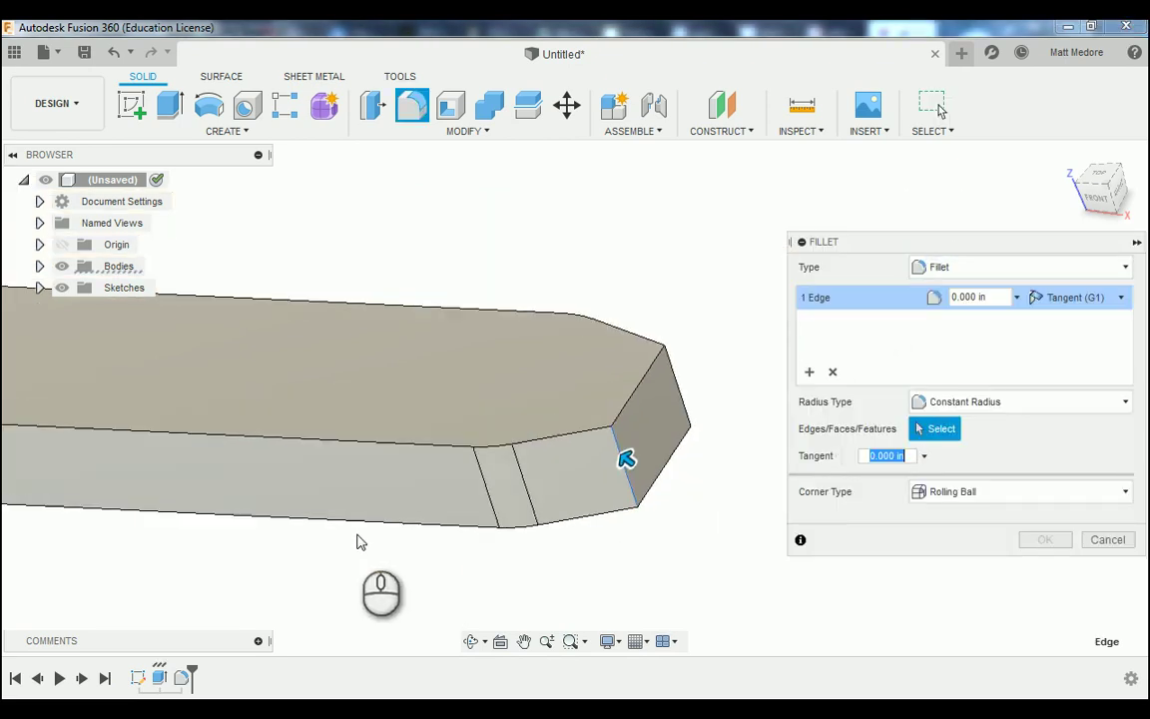
{"action": "scroll", "coordinate": [644, 417], "scroll_direction": "up", "scroll_amount": 3}
{"action": "left_click", "coordinate": [687, 365]}
{"action": "scroll", "coordinate": [714, 536], "scroll_direction": "down", "scroll_amount": 3}
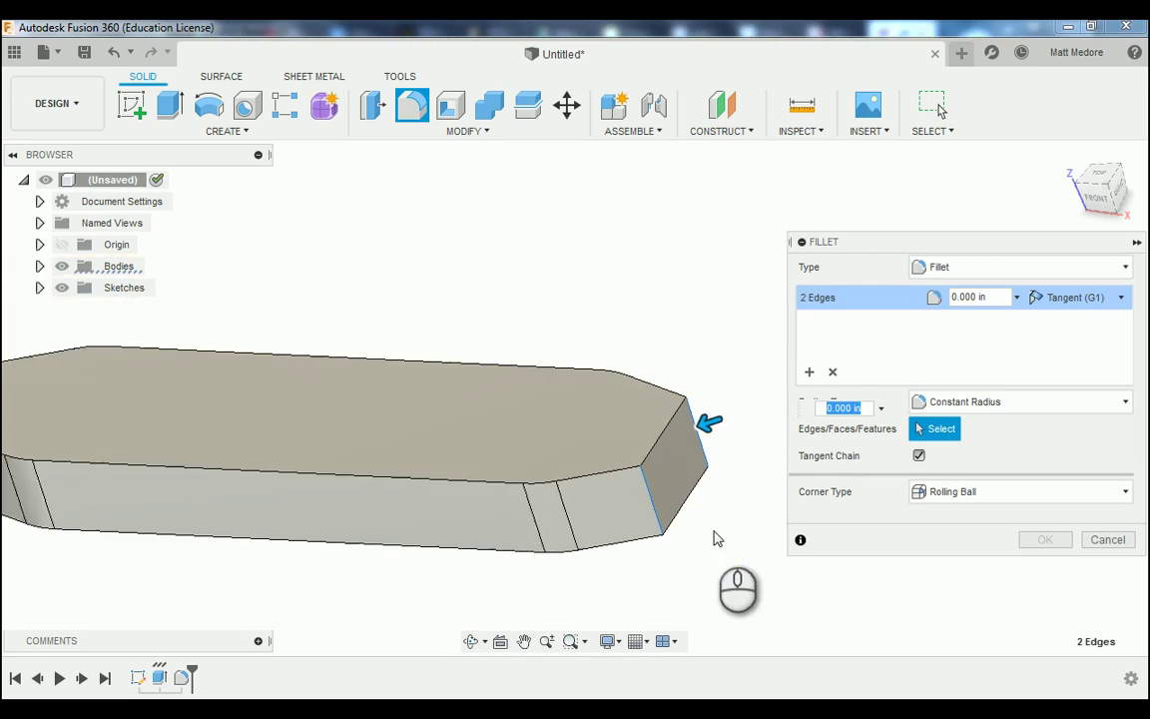
{"action": "scroll", "coordinate": [210, 509], "scroll_direction": "up", "scroll_amount": 4}
{"action": "left_click", "coordinate": [202, 476]}
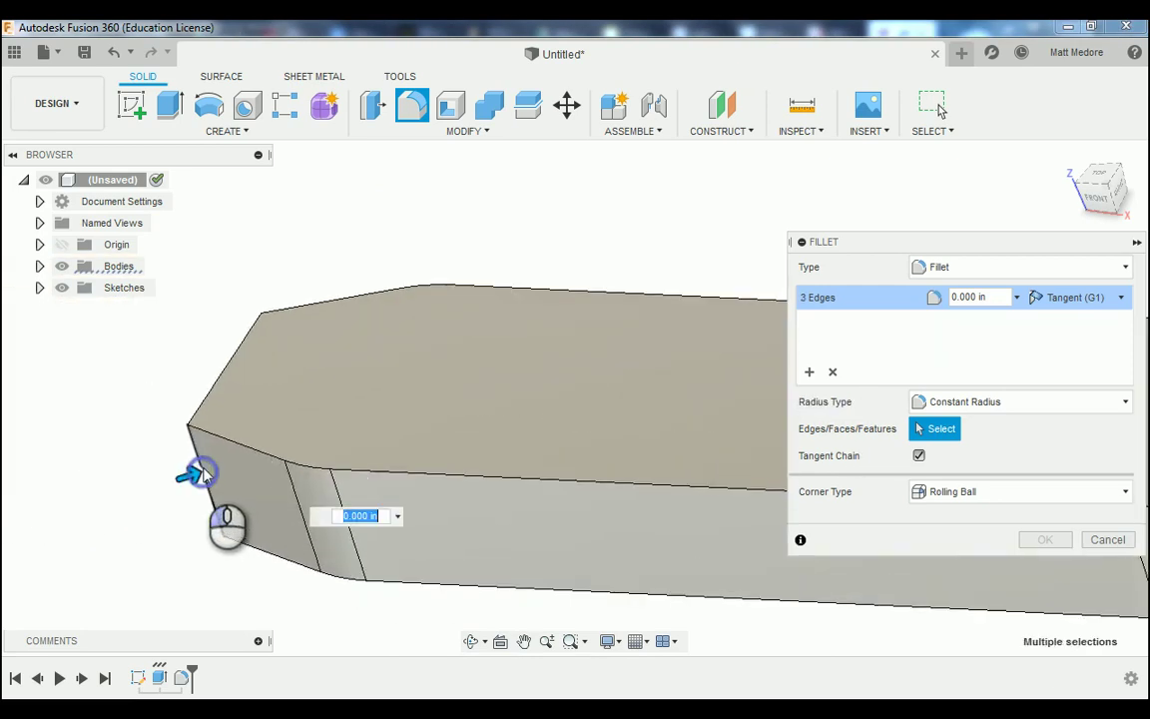
{"action": "left_click", "coordinate": [271, 352]}
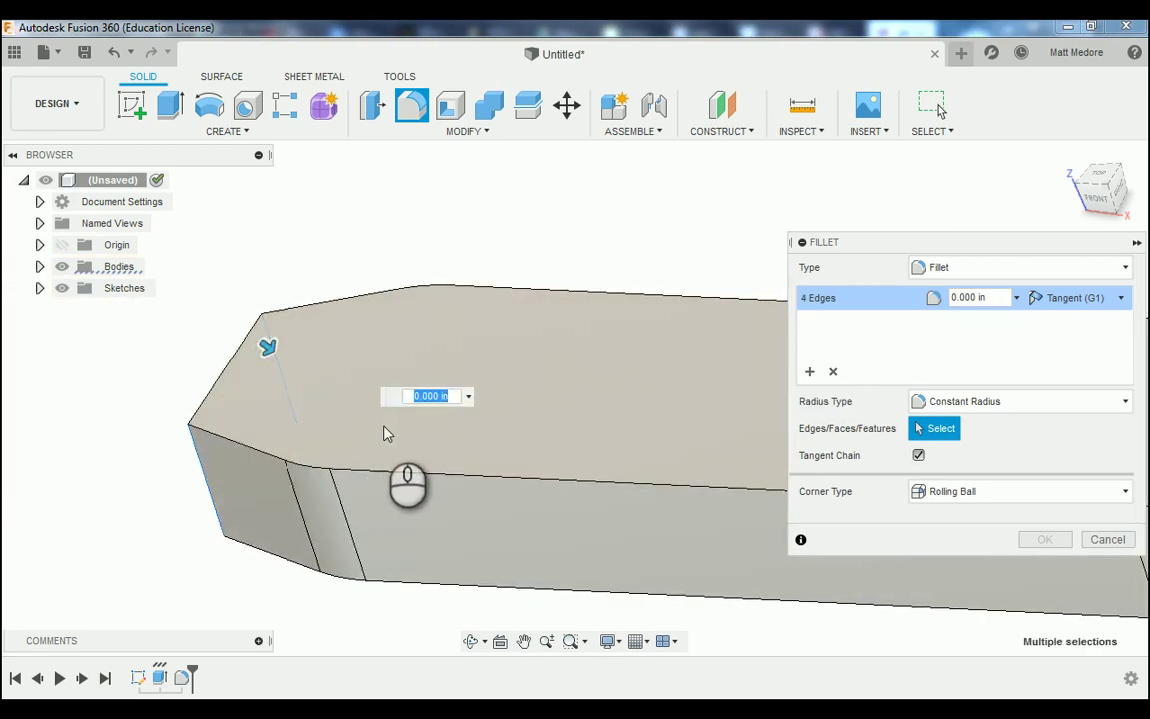
{"action": "type", "text": ".015"}
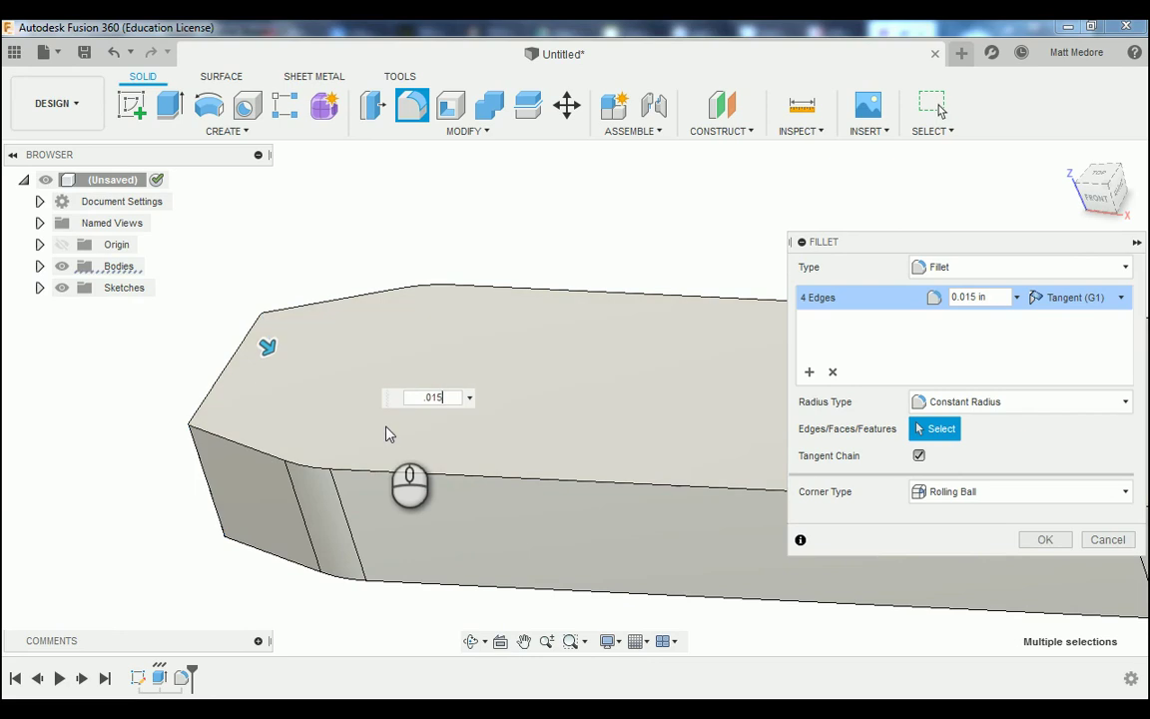
{"action": "key", "text": "Return"}
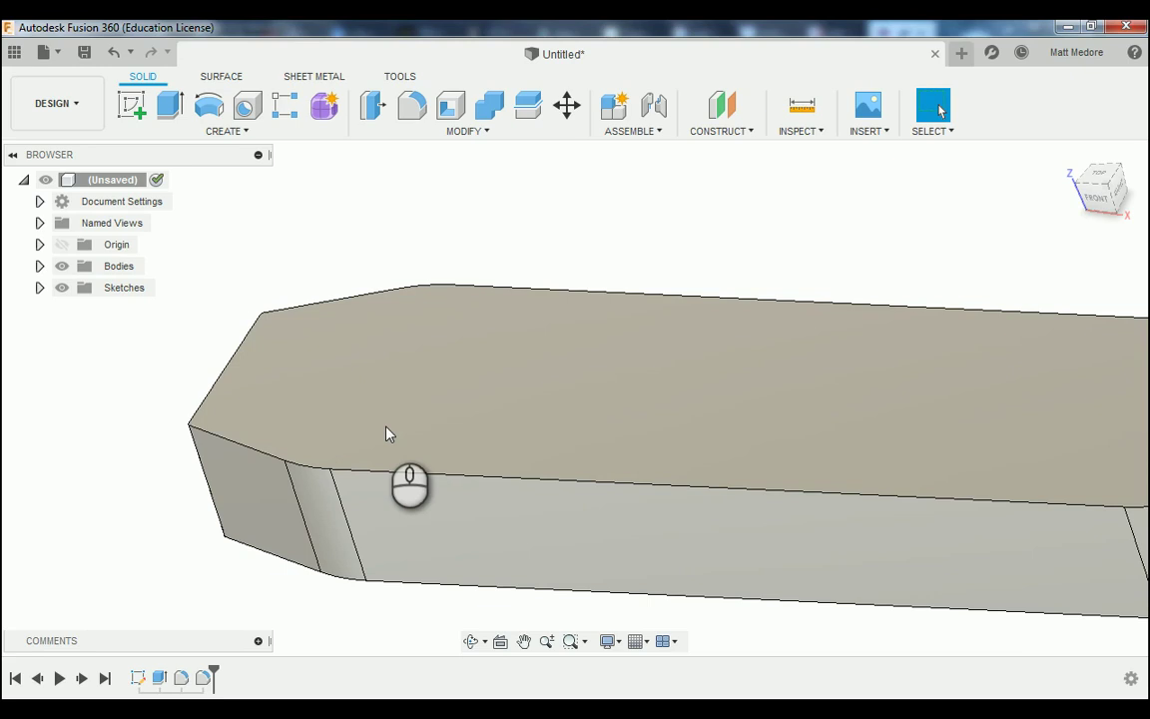
- Examine the small fillets on the body's end edges, finishing with the whole bottom face in view
{"action": "scroll", "coordinate": [219, 529], "scroll_direction": "down", "scroll_amount": 4}
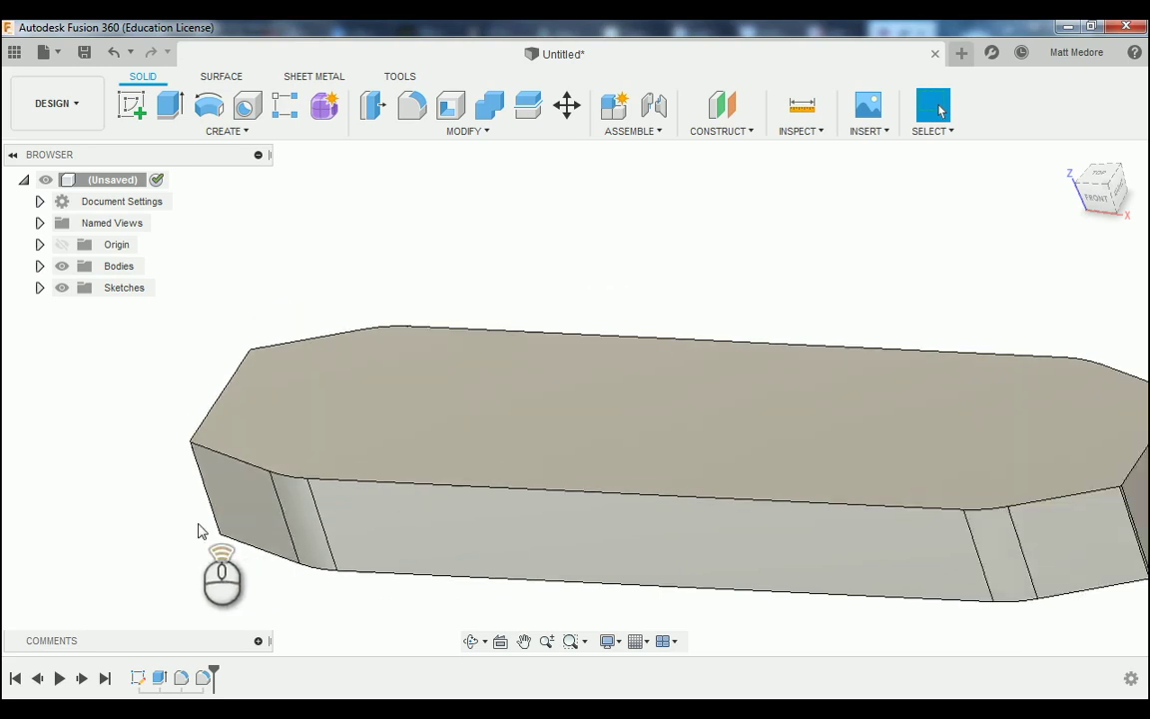
{"action": "scroll", "coordinate": [210, 528], "scroll_direction": "down", "scroll_amount": 2}
{"action": "scroll", "coordinate": [509, 283], "scroll_direction": "down", "scroll_amount": 2}
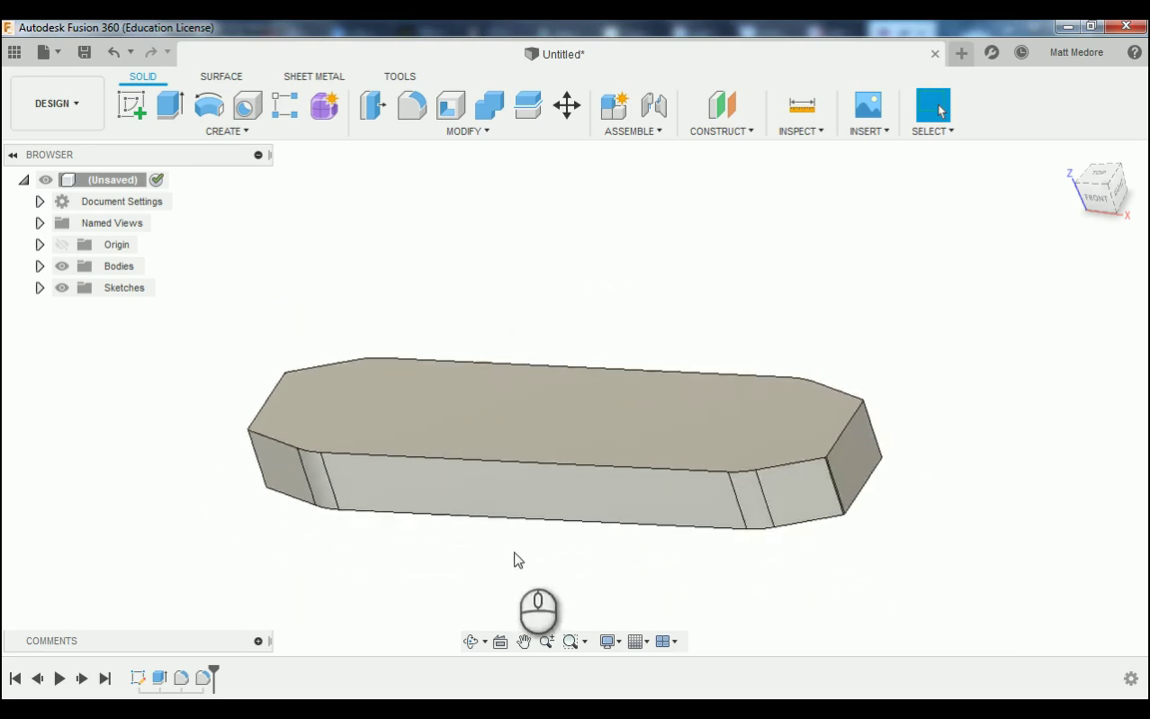
{"action": "scroll", "coordinate": [529, 557], "scroll_direction": "up", "scroll_amount": 2}
{"action": "scroll", "coordinate": [964, 504], "scroll_direction": "up", "scroll_amount": 3}
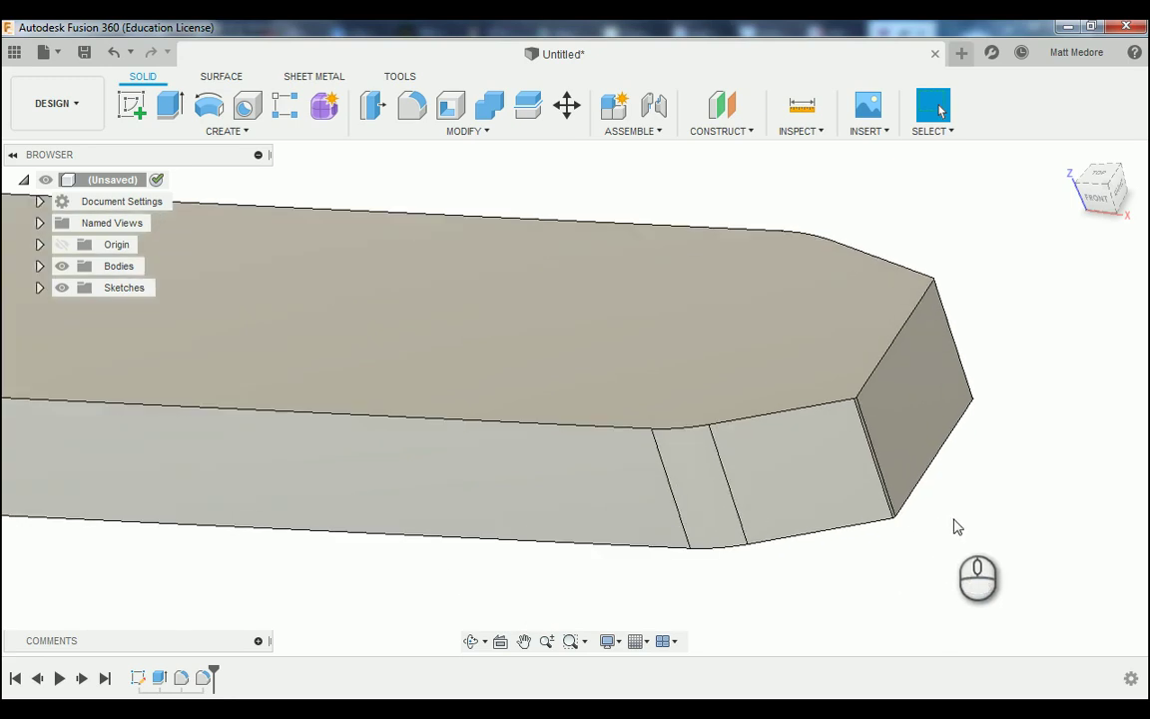
{"action": "scroll", "coordinate": [956, 526], "scroll_direction": "down", "scroll_amount": 1}
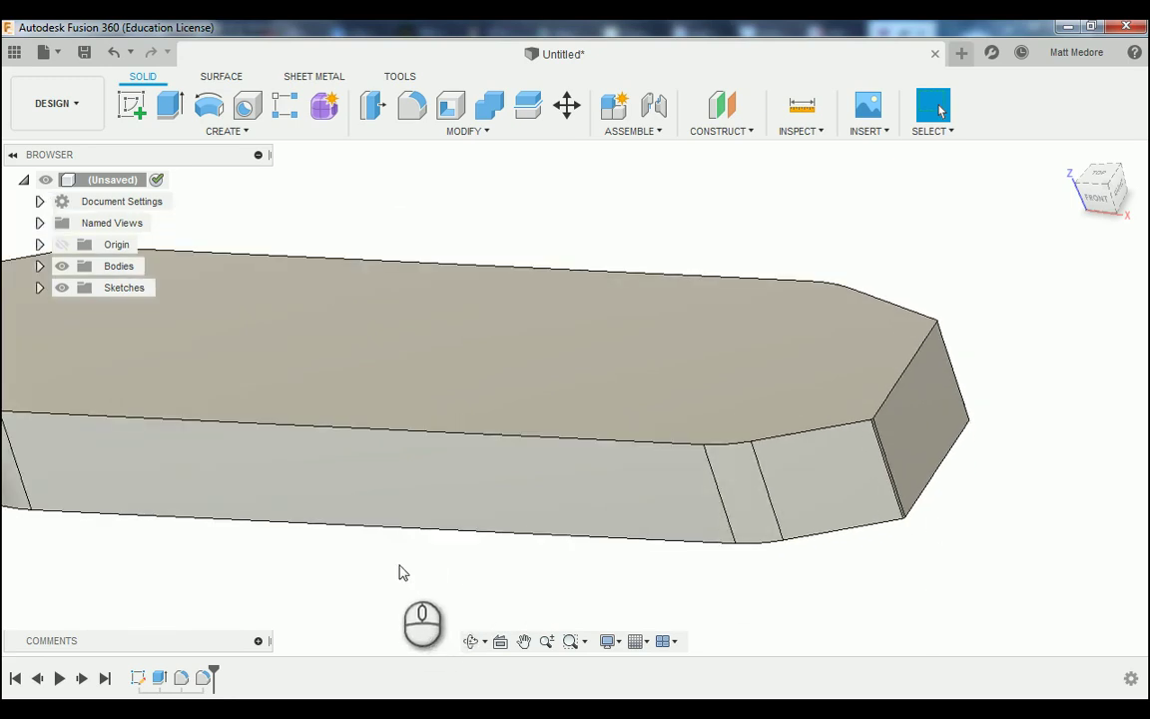
{"action": "middle_click_drag", "start_coordinate": [396, 565], "coordinate": [419, 340], "text": "shift"}
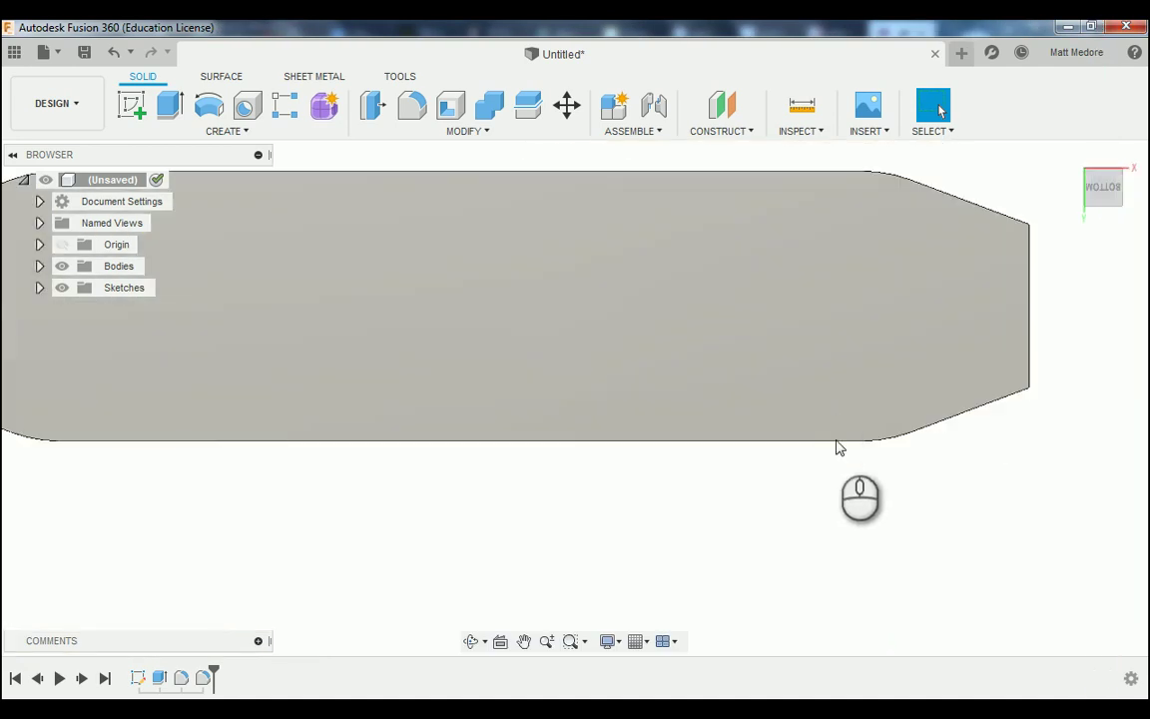
{"action": "scroll", "coordinate": [837, 441], "scroll_direction": "down", "scroll_amount": 4}
{"action": "scroll", "coordinate": [881, 483], "scroll_direction": "down", "scroll_amount": 1}
{"action": "scroll", "coordinate": [696, 290], "scroll_direction": "up", "scroll_amount": 2}
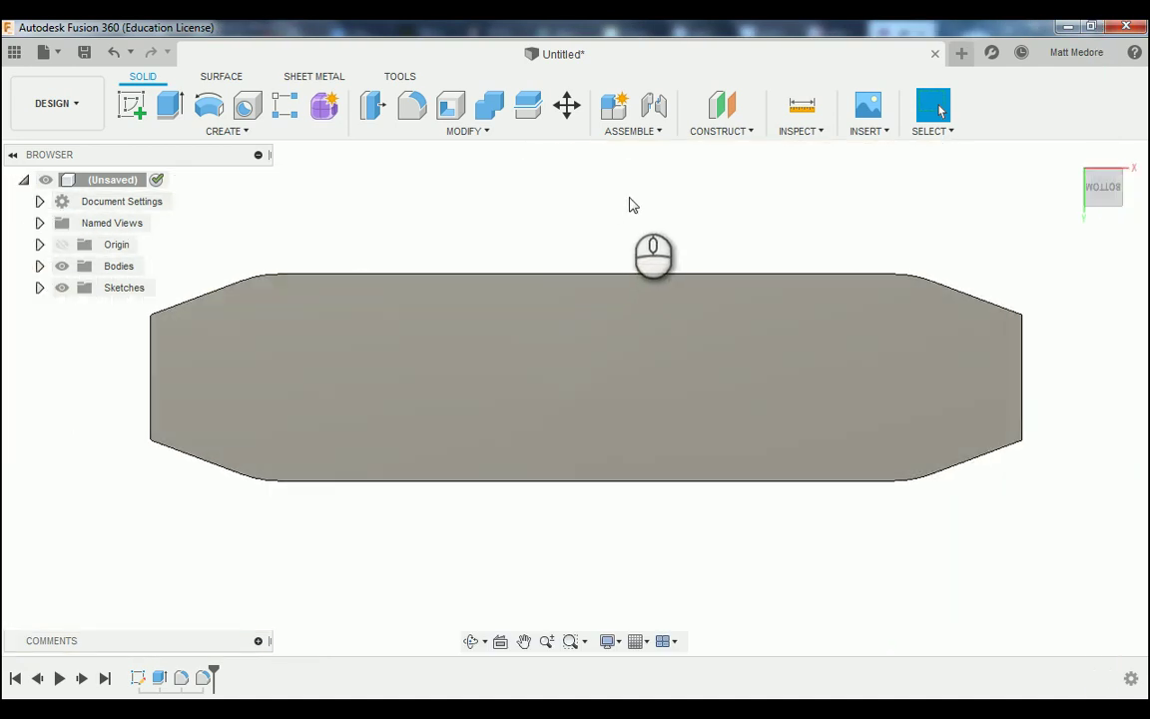
- On the bottom face, sketch three spaced circles: about 0.45 in near the far end, about 1 in mid-length, and a larger one near the origin end
{"action": "key", "text": "c"}
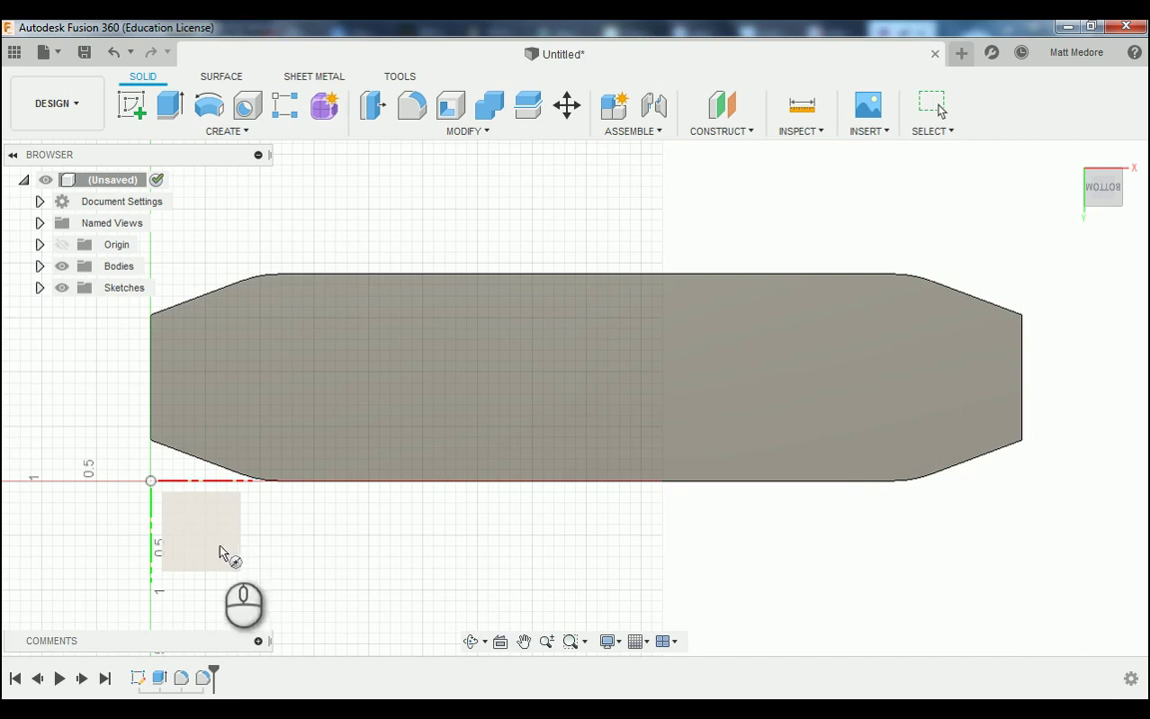
{"action": "left_click", "coordinate": [826, 391]}
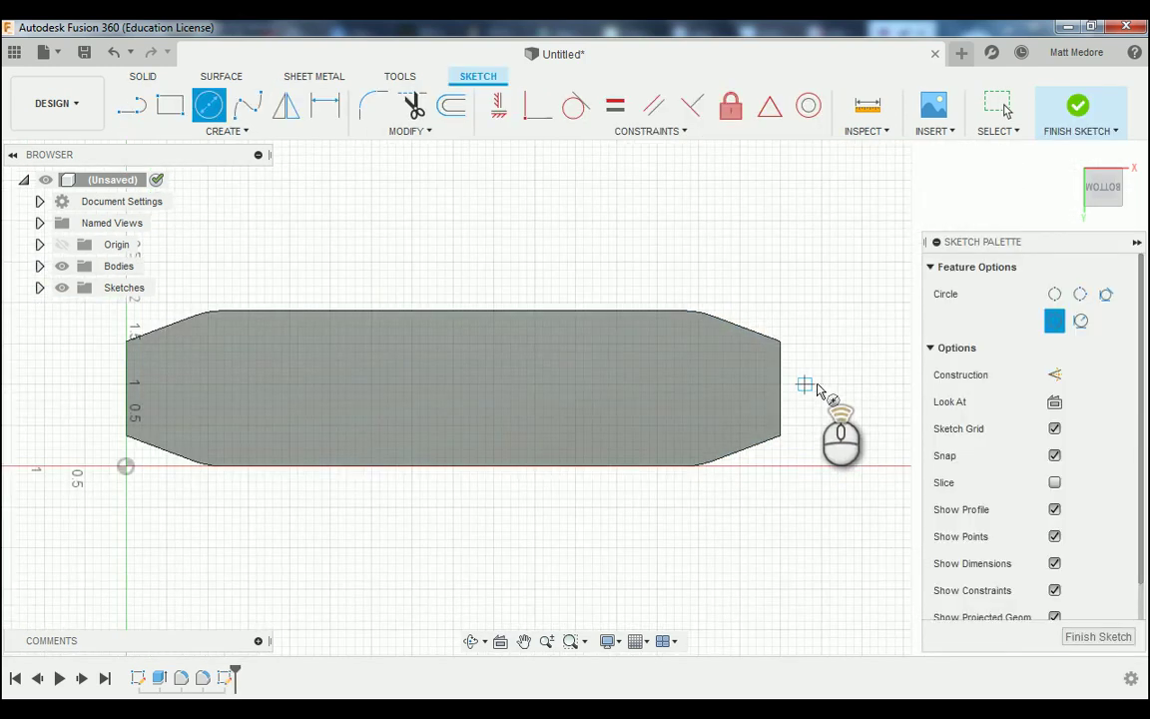
{"action": "scroll", "coordinate": [658, 379], "scroll_direction": "up", "scroll_amount": 3}
{"action": "left_click", "coordinate": [664, 376]}
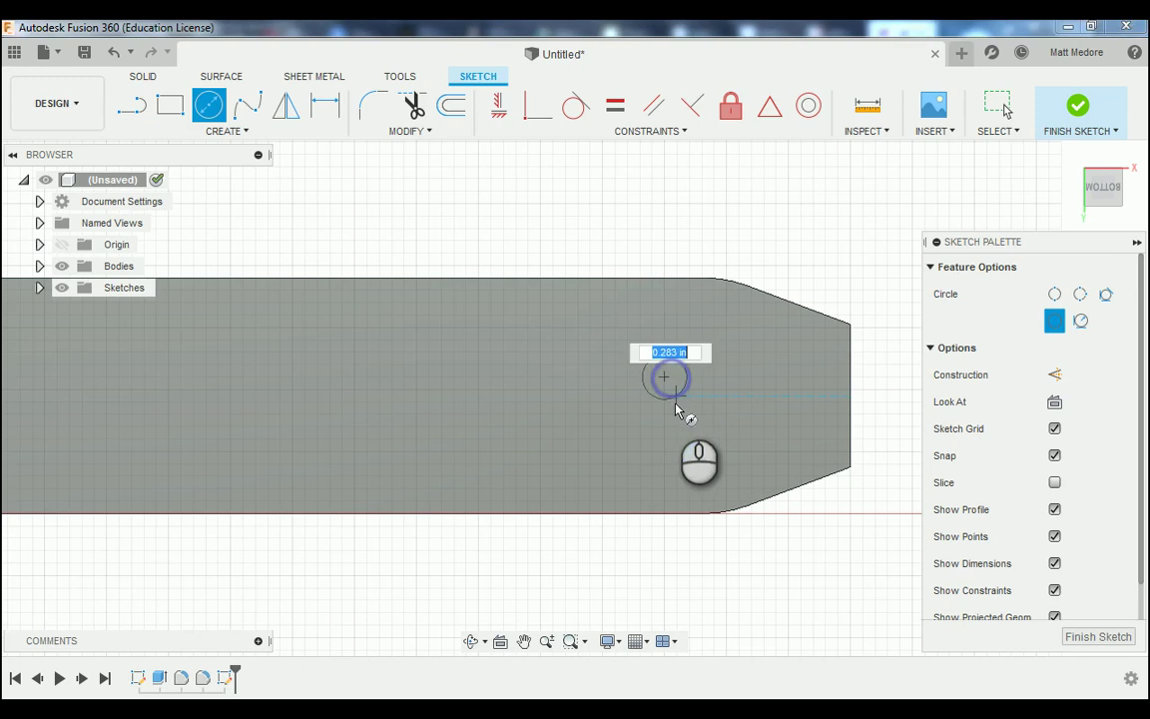
{"action": "left_click", "coordinate": [675, 405]}
{"action": "left_click", "coordinate": [317, 388]}
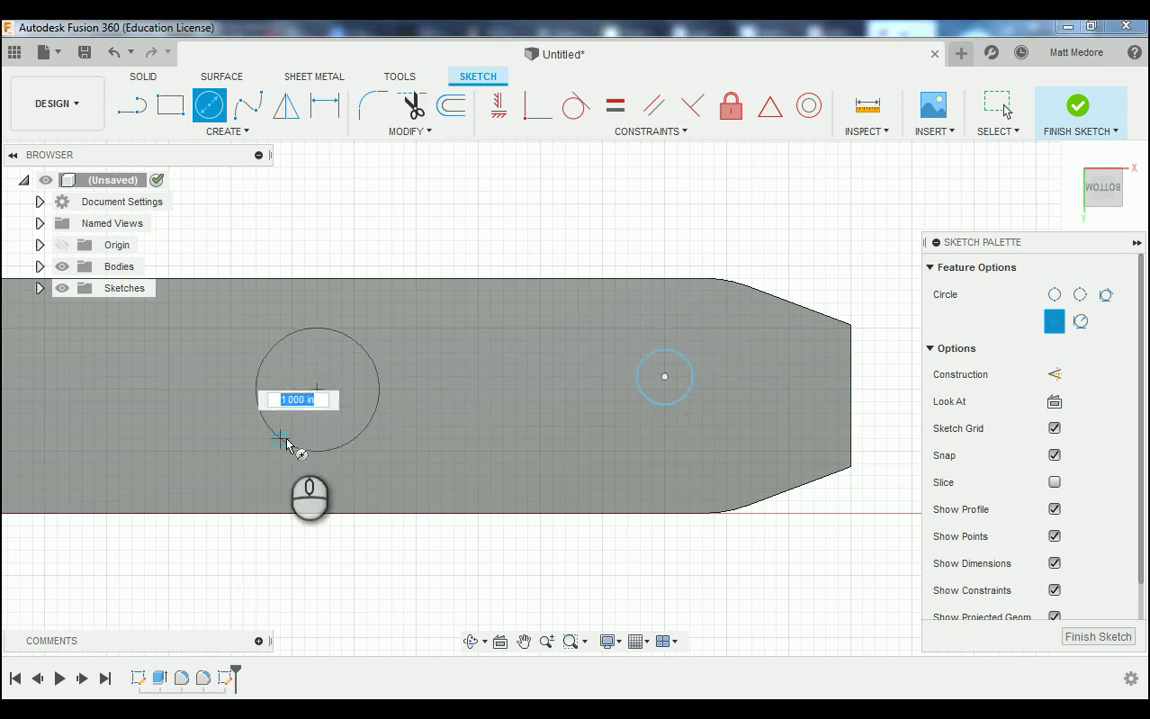
{"action": "left_click", "coordinate": [282, 442]}
{"action": "scroll", "coordinate": [619, 439], "scroll_direction": "down", "scroll_amount": 2}
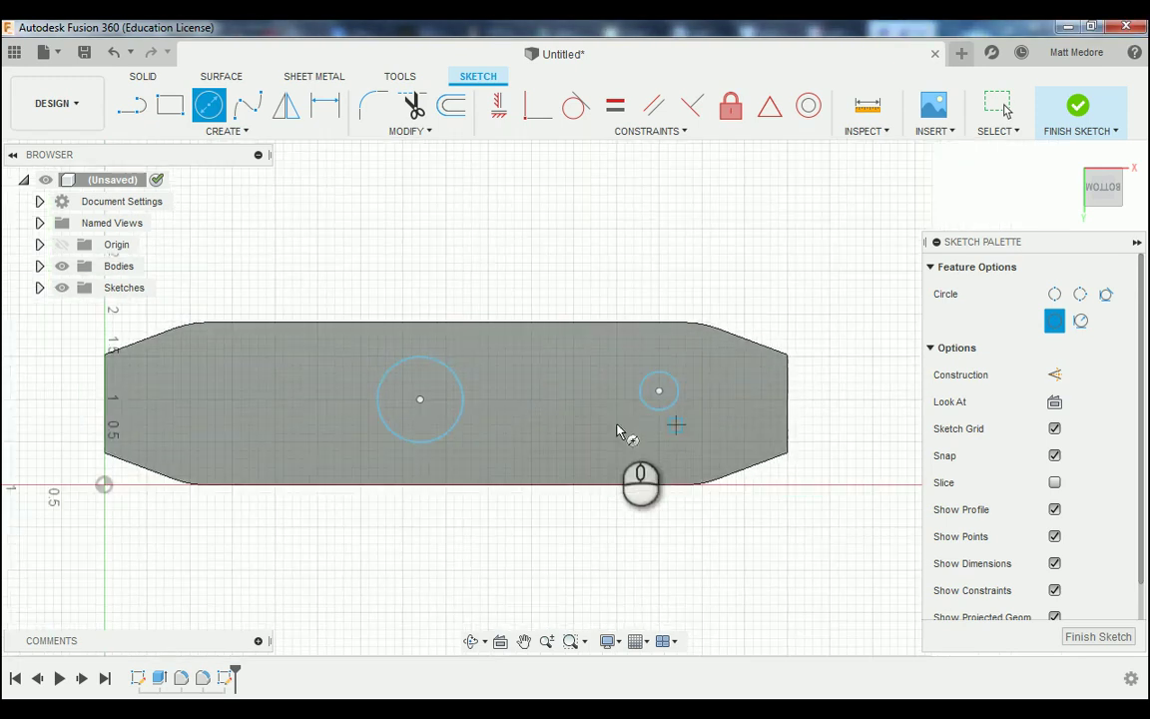
{"action": "left_click", "coordinate": [233, 391]}
{"action": "left_click", "coordinate": [225, 454]}
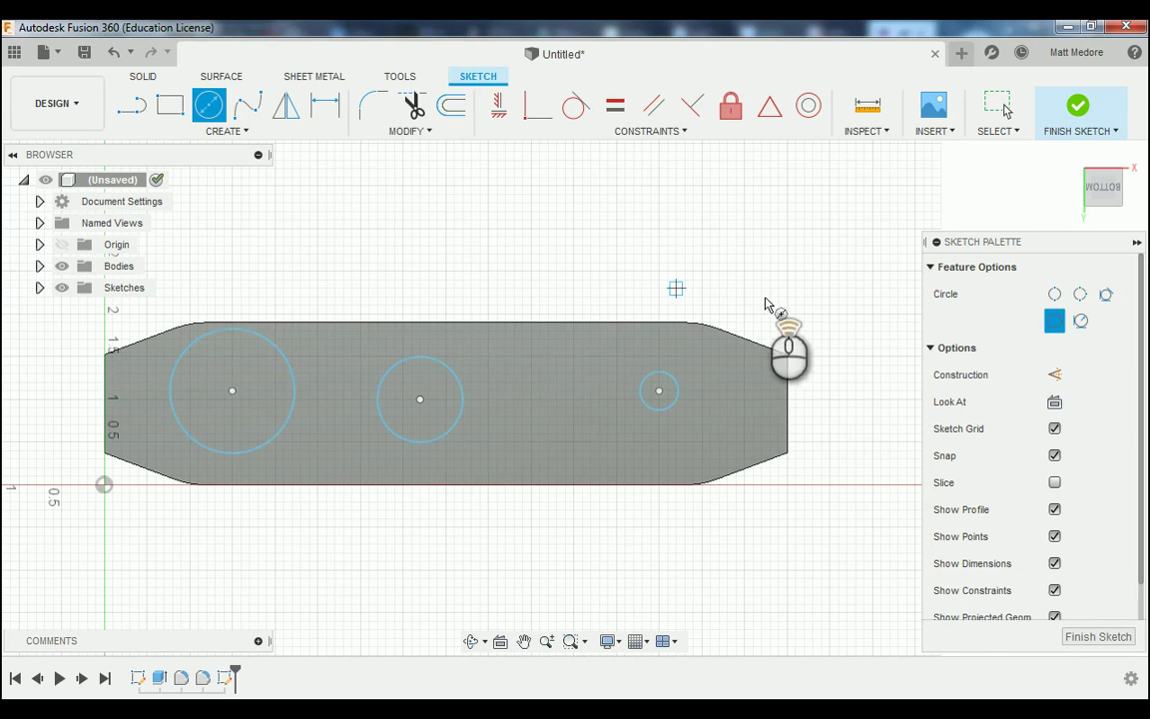
- Apply Equal constraints so the middle circle and the one near the origin end match the smallest circle
{"action": "scroll", "coordinate": [769, 305], "scroll_direction": "down", "scroll_amount": 1}
{"action": "scroll", "coordinate": [468, 244], "scroll_direction": "up", "scroll_amount": 2}
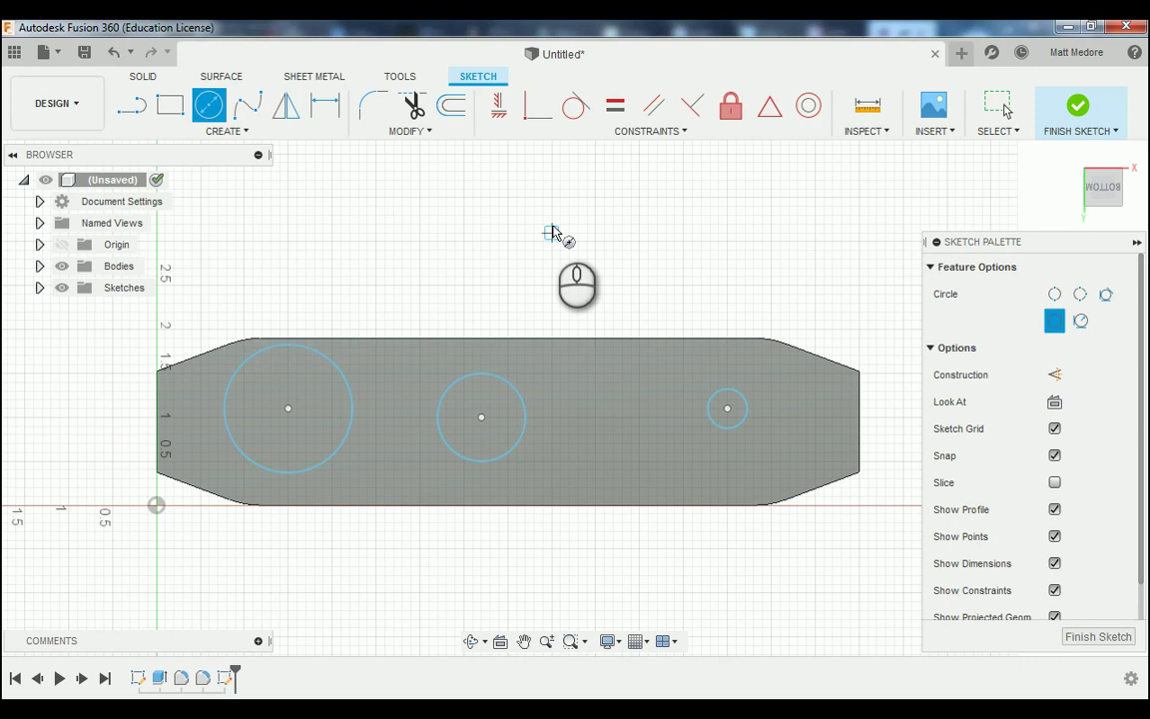
{"action": "left_click", "coordinate": [650, 132]}
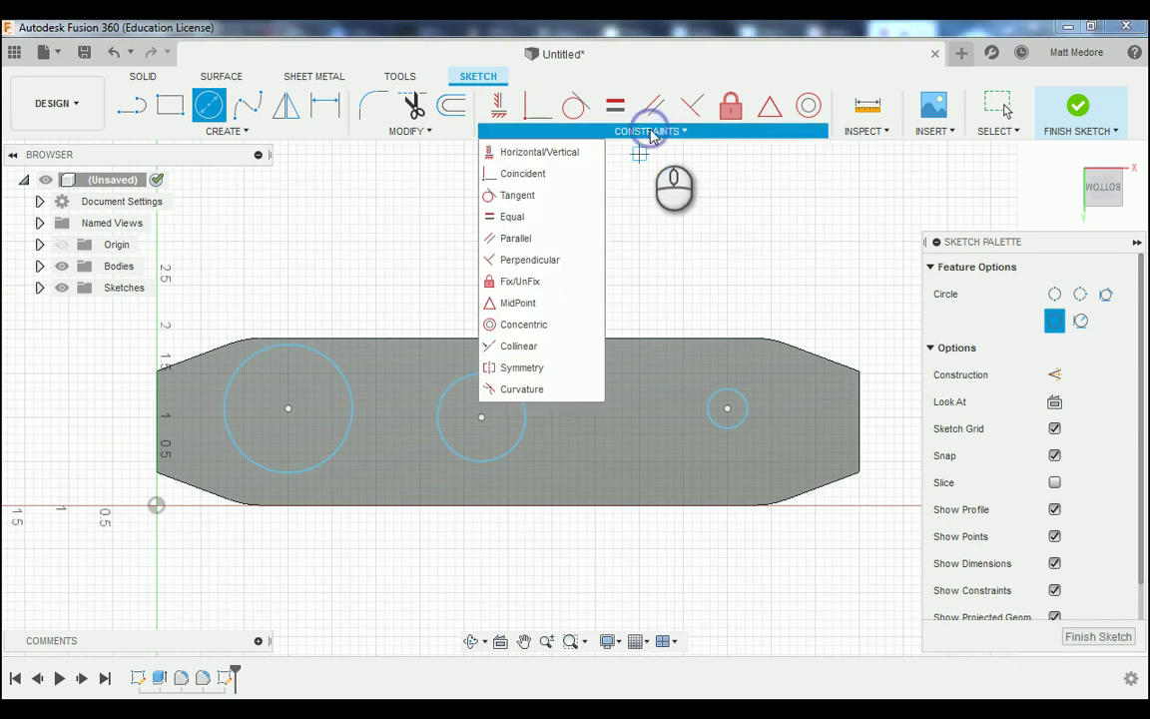
{"action": "left_click", "coordinate": [511, 217]}
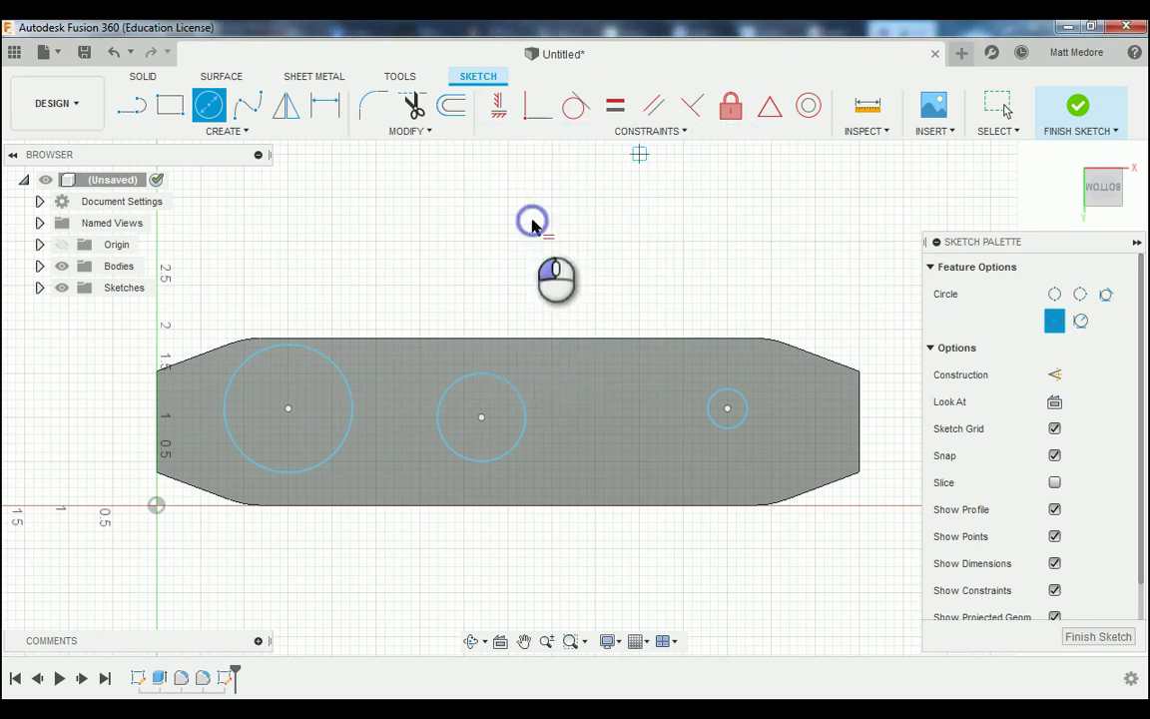
{"action": "left_click", "coordinate": [709, 424]}
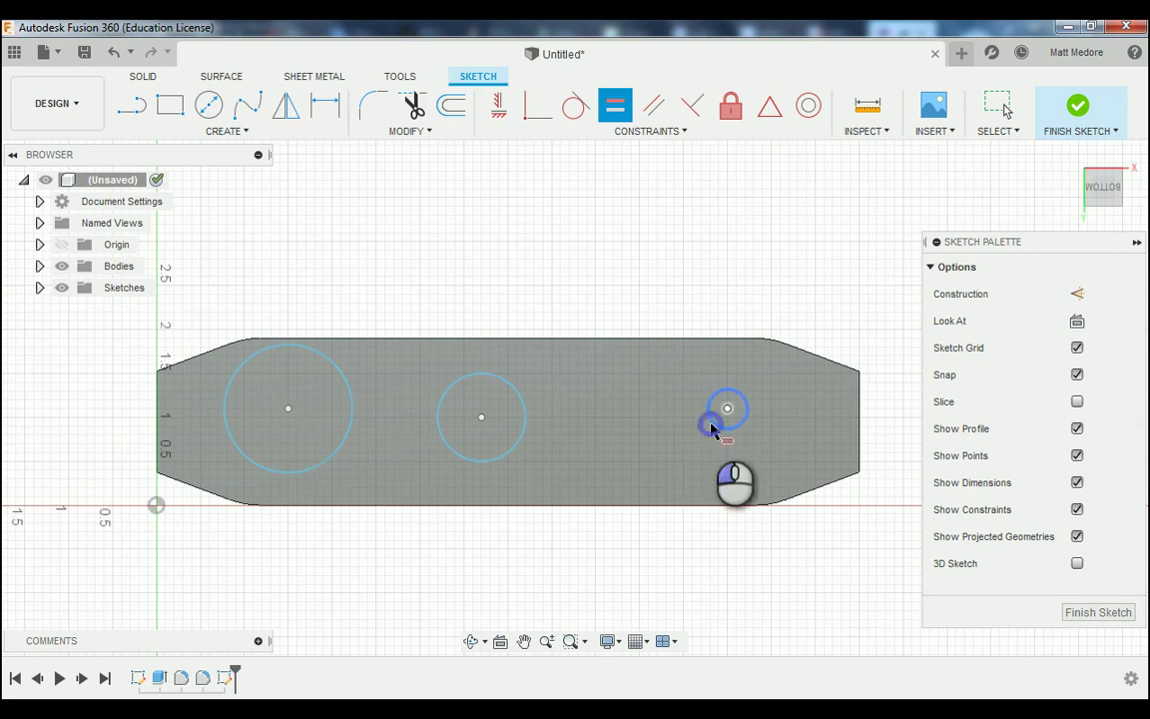
{"action": "left_click", "coordinate": [524, 426]}
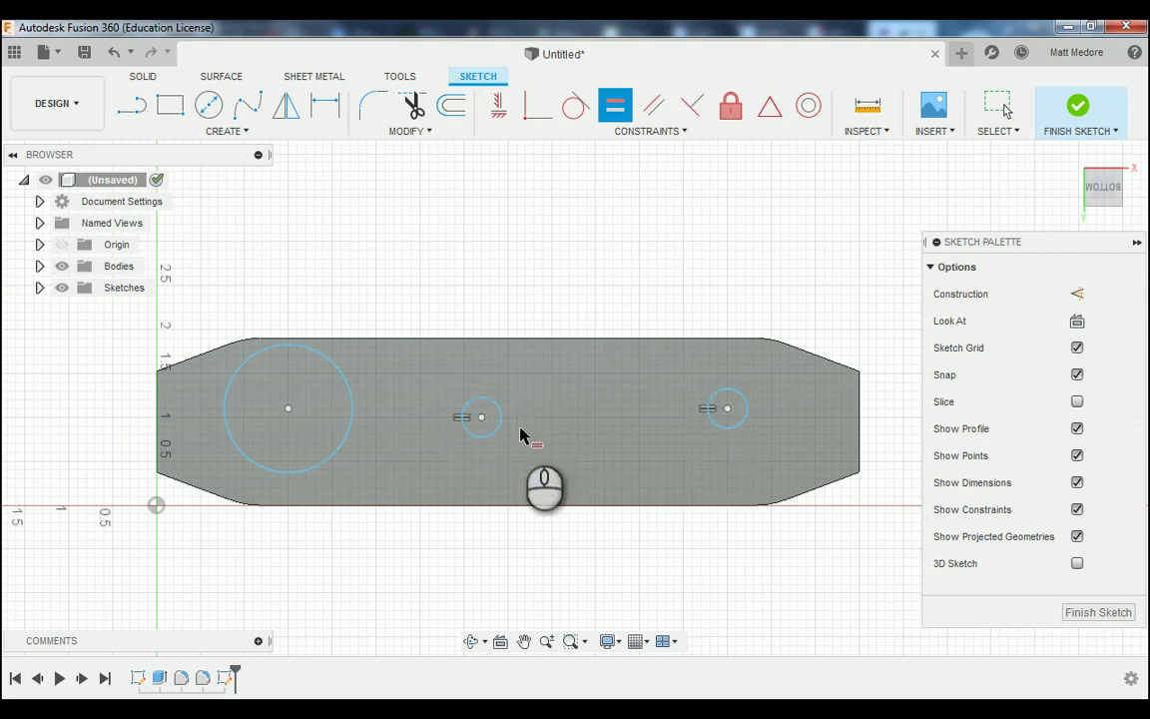
{"action": "left_click", "coordinate": [470, 440]}
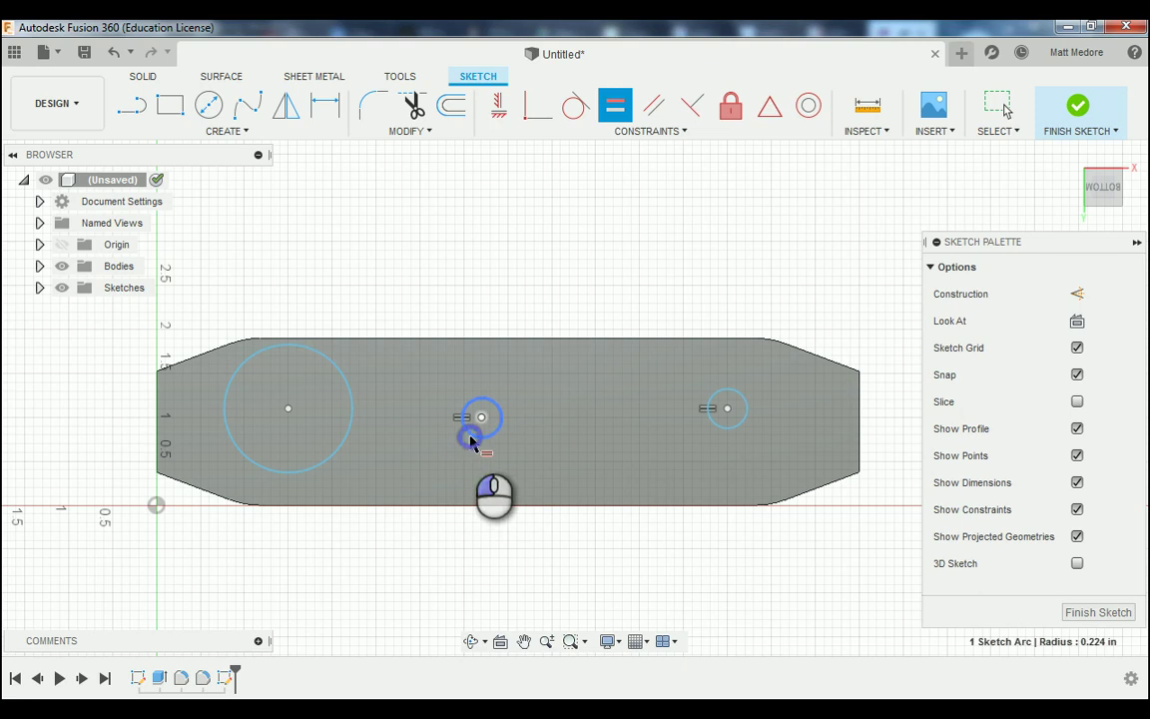
{"action": "left_click", "coordinate": [354, 430]}
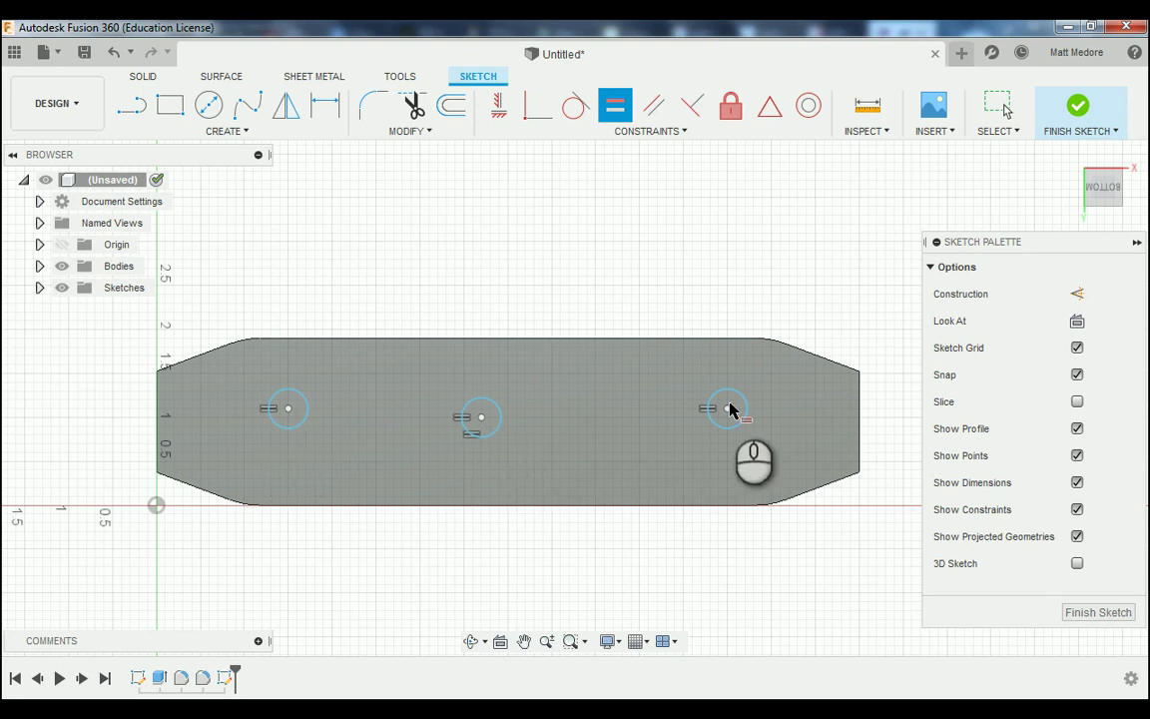
- Align the centres of the three circles on one horizontal line with Horizontal/Vertical constraints, linking each outer circle to the middle one
{"action": "left_click", "coordinate": [647, 132]}
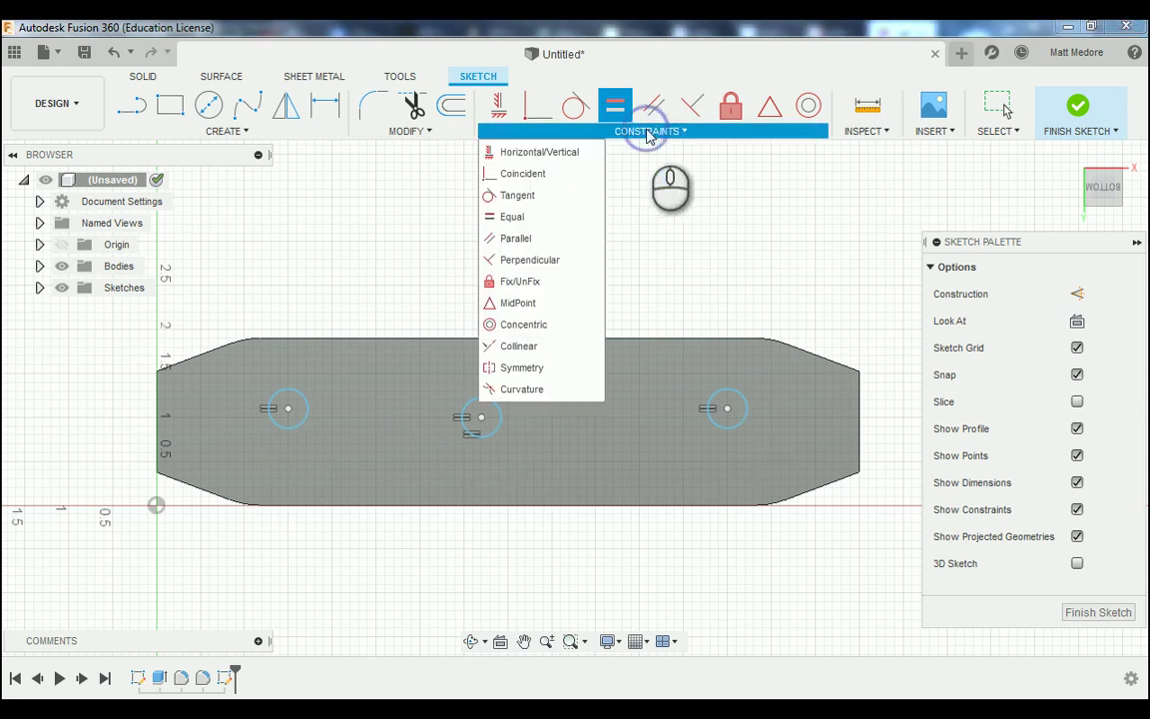
{"action": "left_click", "coordinate": [556, 160]}
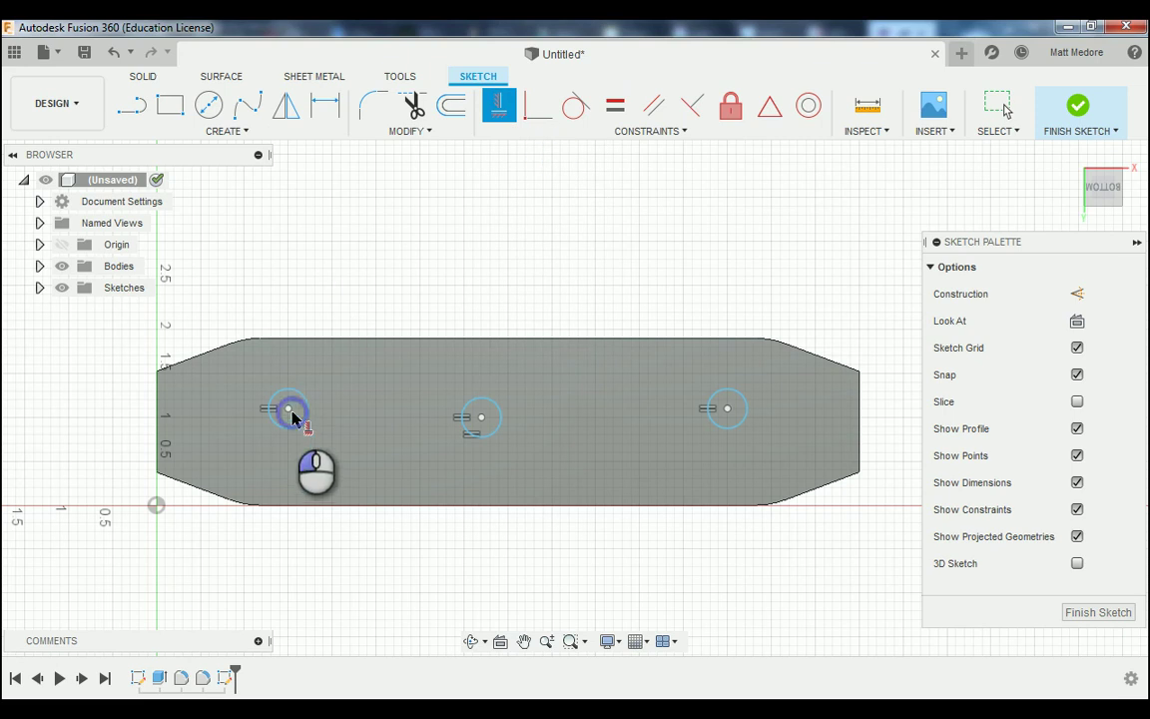
{"action": "left_click", "coordinate": [484, 417]}
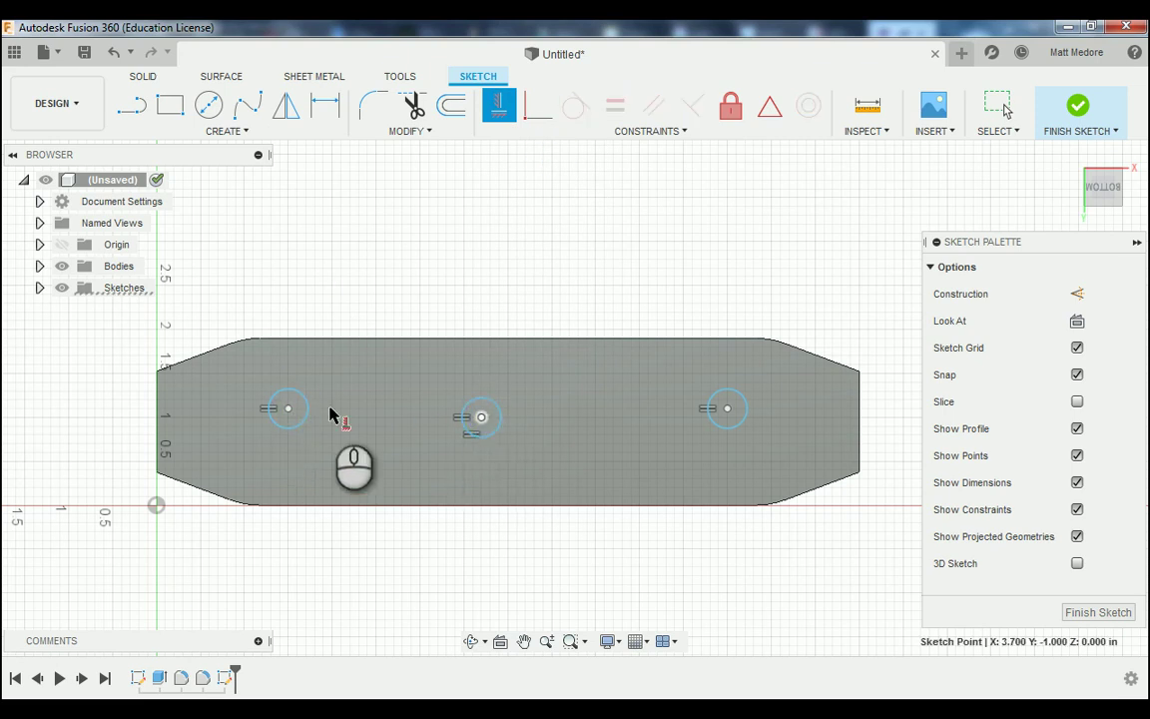
{"action": "left_click", "coordinate": [288, 409]}
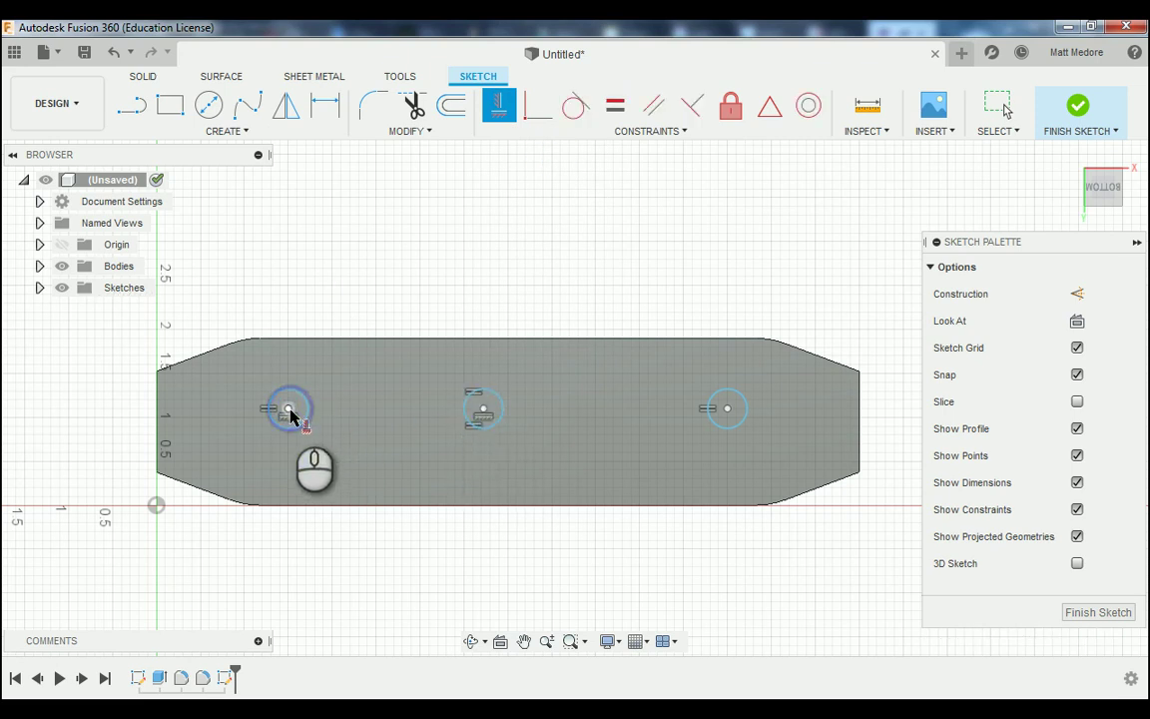
{"action": "left_click", "coordinate": [484, 407]}
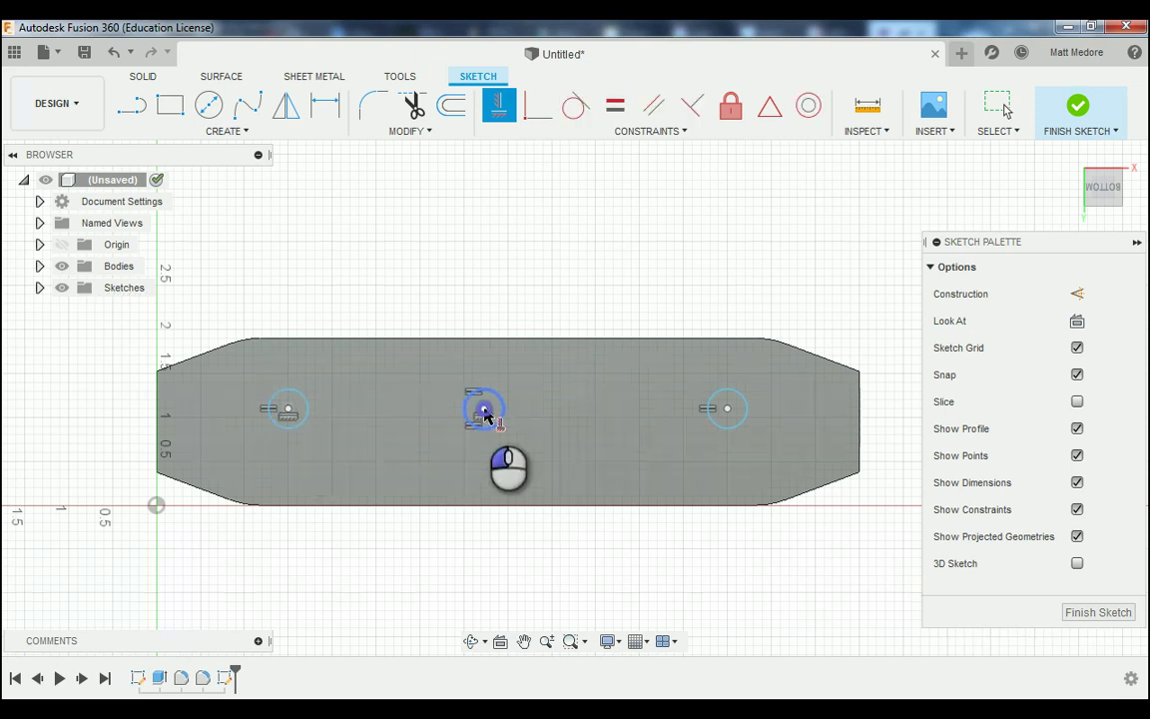
{"action": "left_click", "coordinate": [727, 408]}
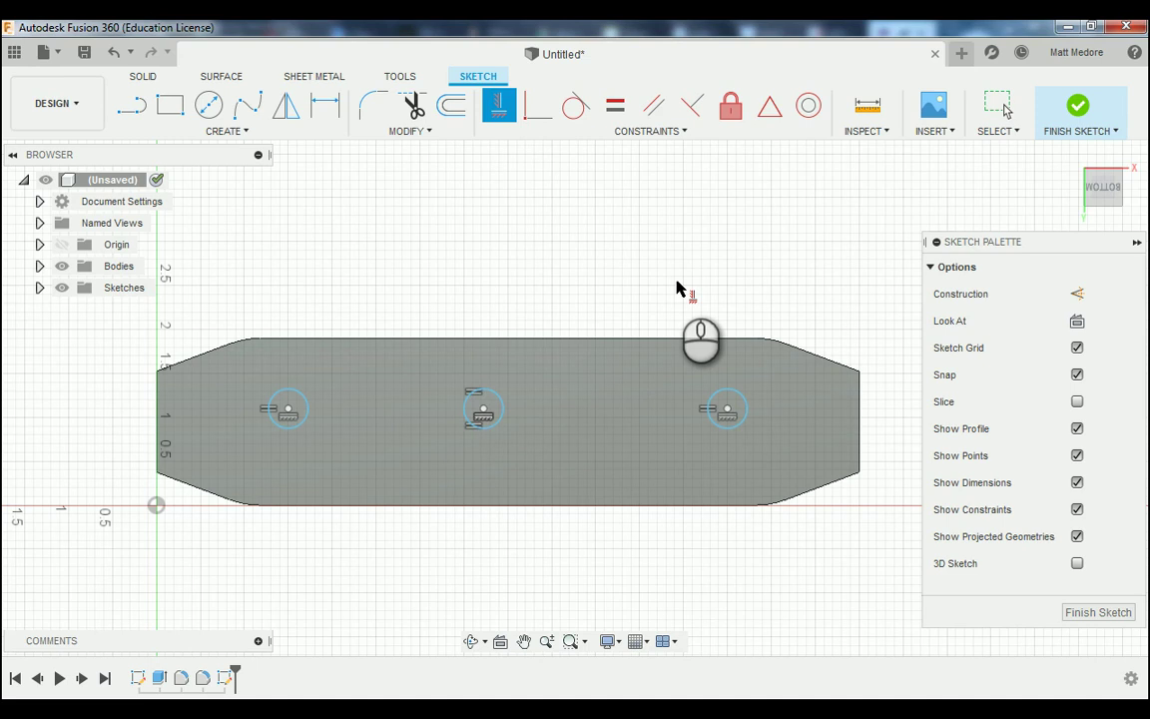
- Dimension the diameter of the circle nearest the origin as 0.275 in
{"action": "key", "text": "d"}
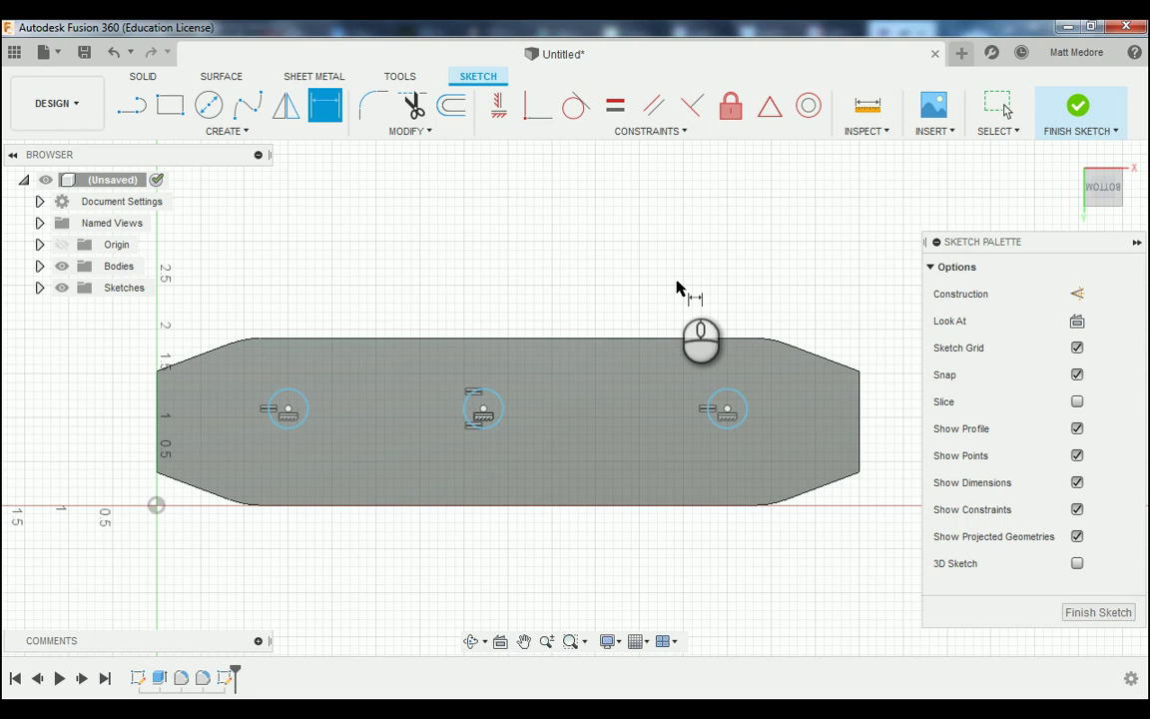
{"action": "left_click", "coordinate": [299, 401]}
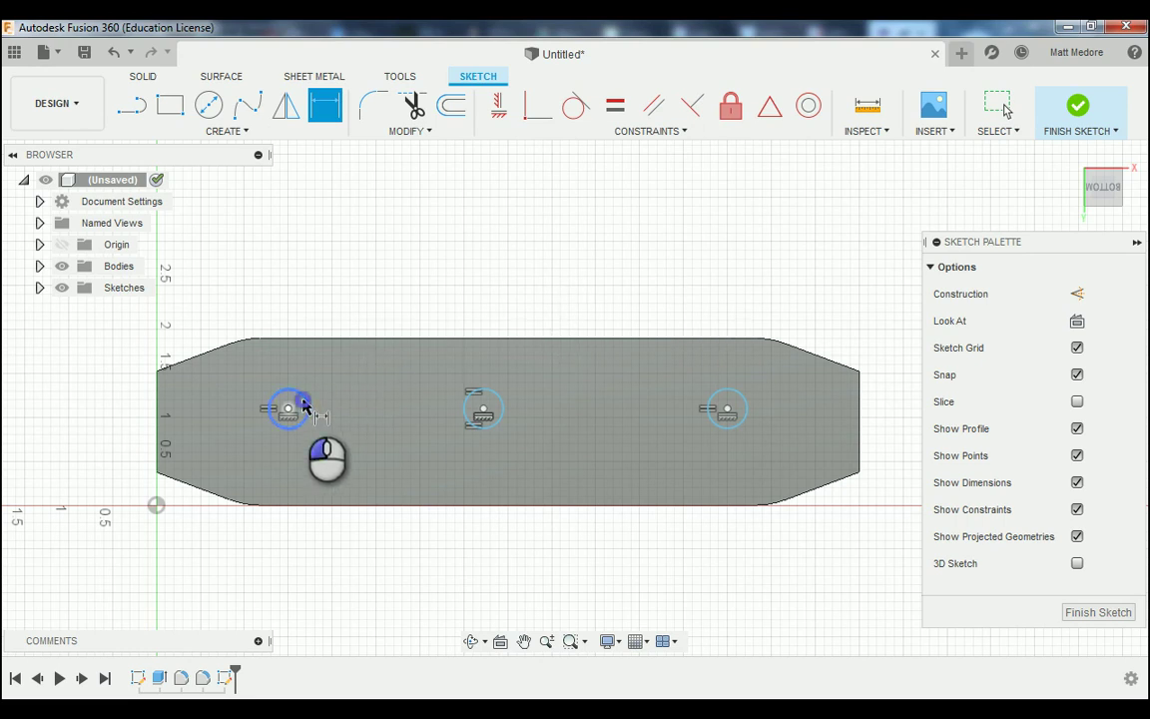
{"action": "left_click", "coordinate": [348, 249]}
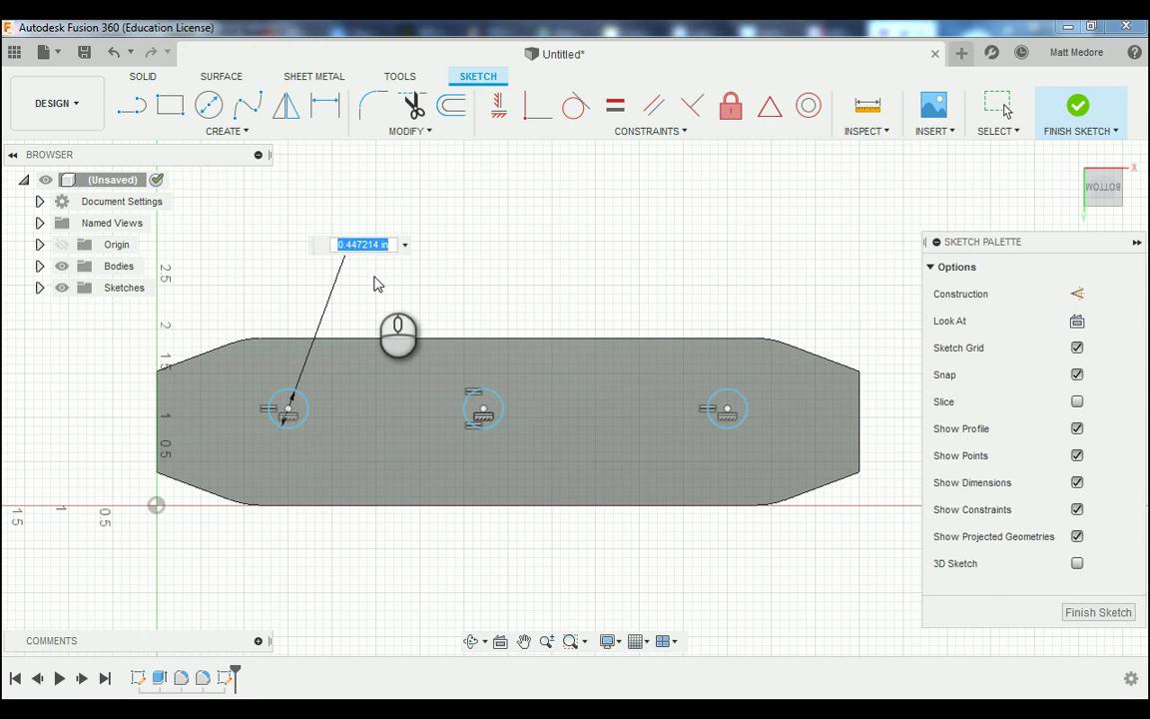
{"action": "key", "text": "BackSpace"}
{"action": "key", "text": "Return"}
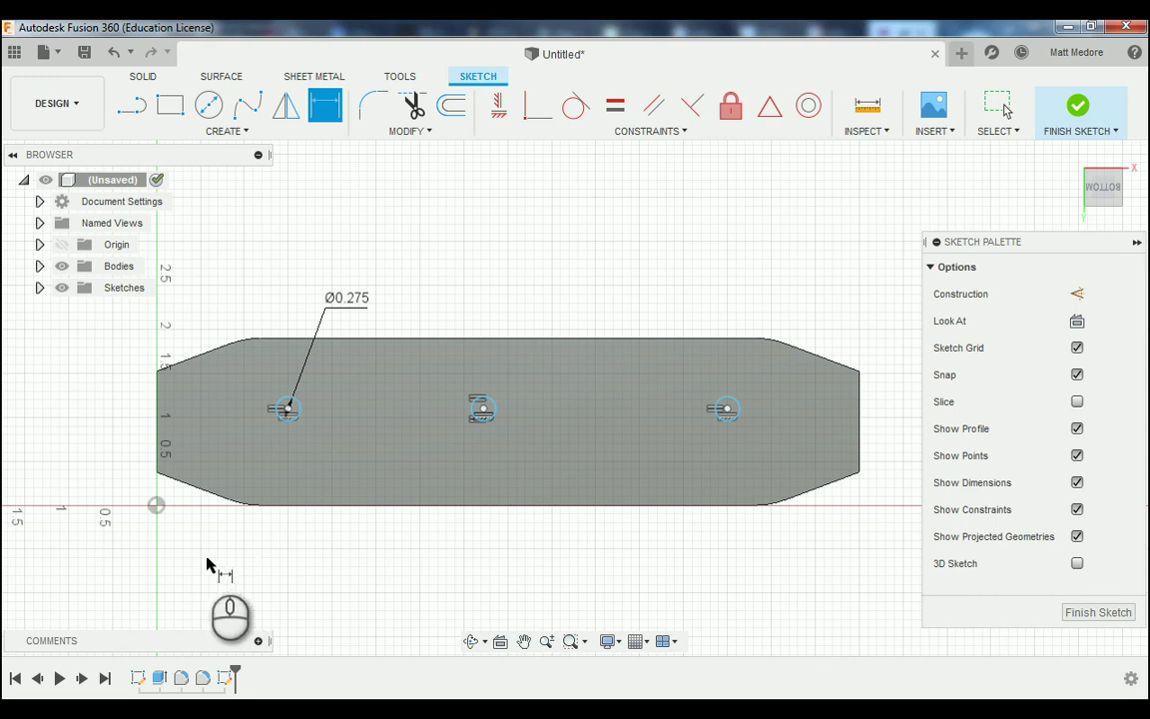
- Dimension the horizontal distance from the origin to the nearest circle's centre as 2.152 in
{"action": "left_click", "coordinate": [156, 505]}
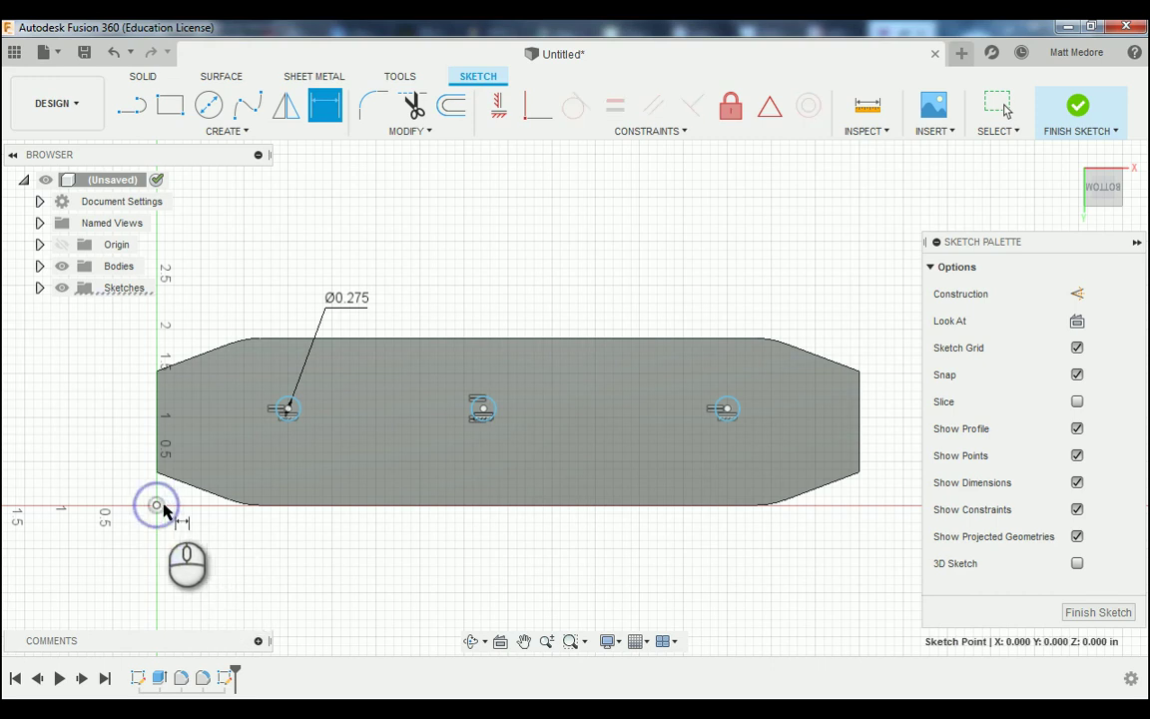
{"action": "left_click", "coordinate": [287, 408]}
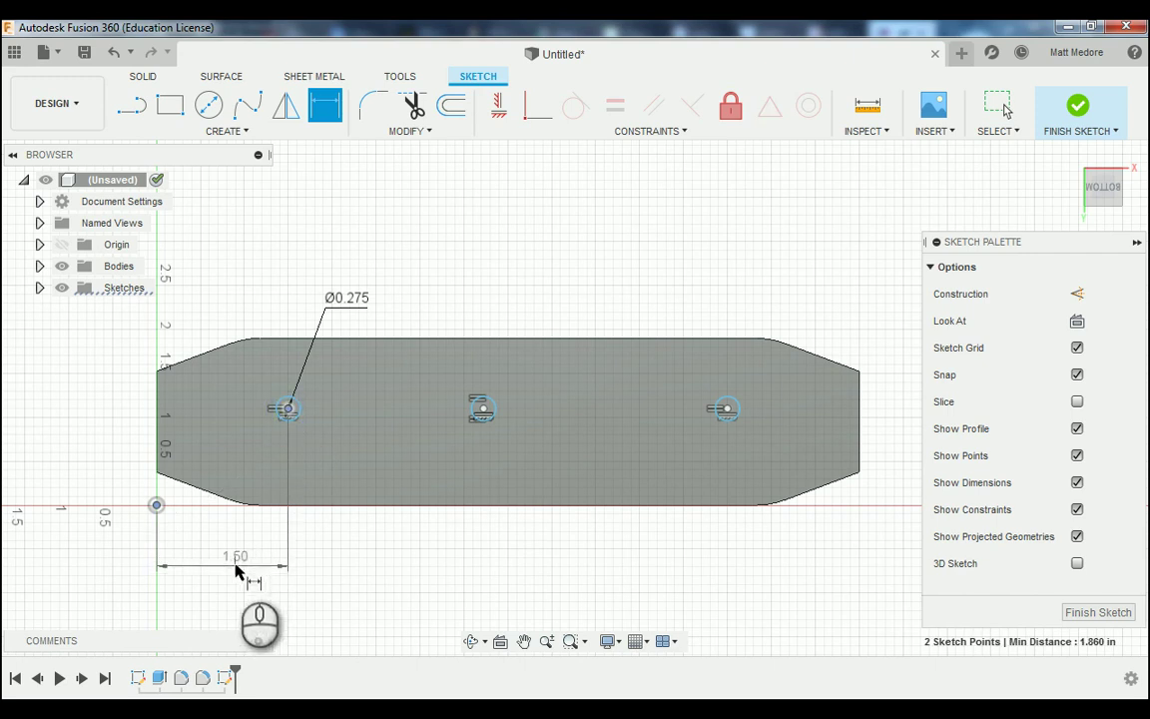
{"action": "left_click", "coordinate": [243, 569]}
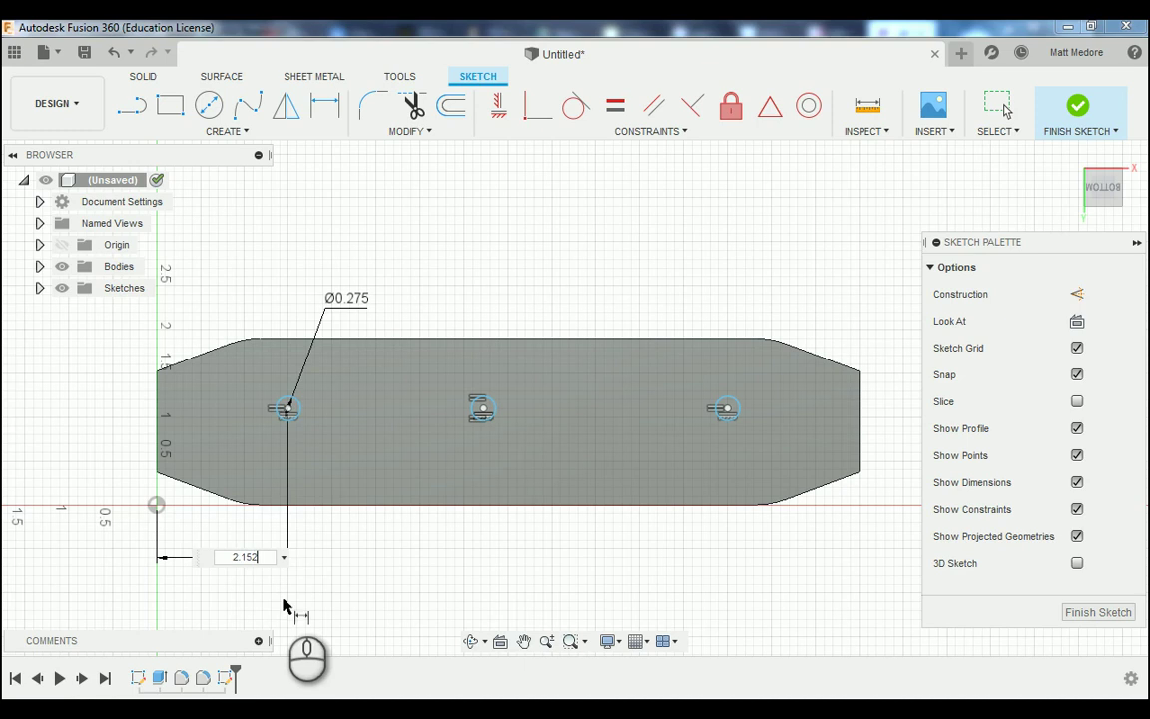
{"action": "type", "text": "2.152"}
{"action": "key", "text": "Return"}
- Dimension the horizontal distance from the origin to the middle circle's centre as 4.0 in
{"action": "left_click", "coordinate": [156, 504]}
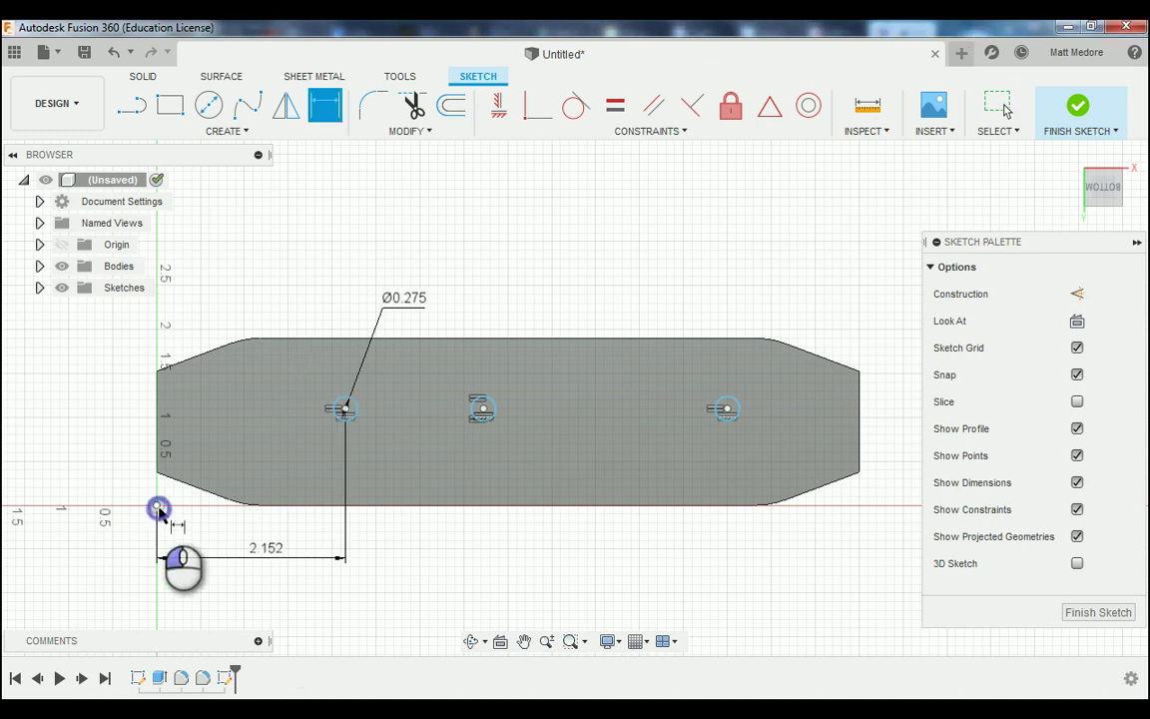
{"action": "left_click", "coordinate": [481, 409]}
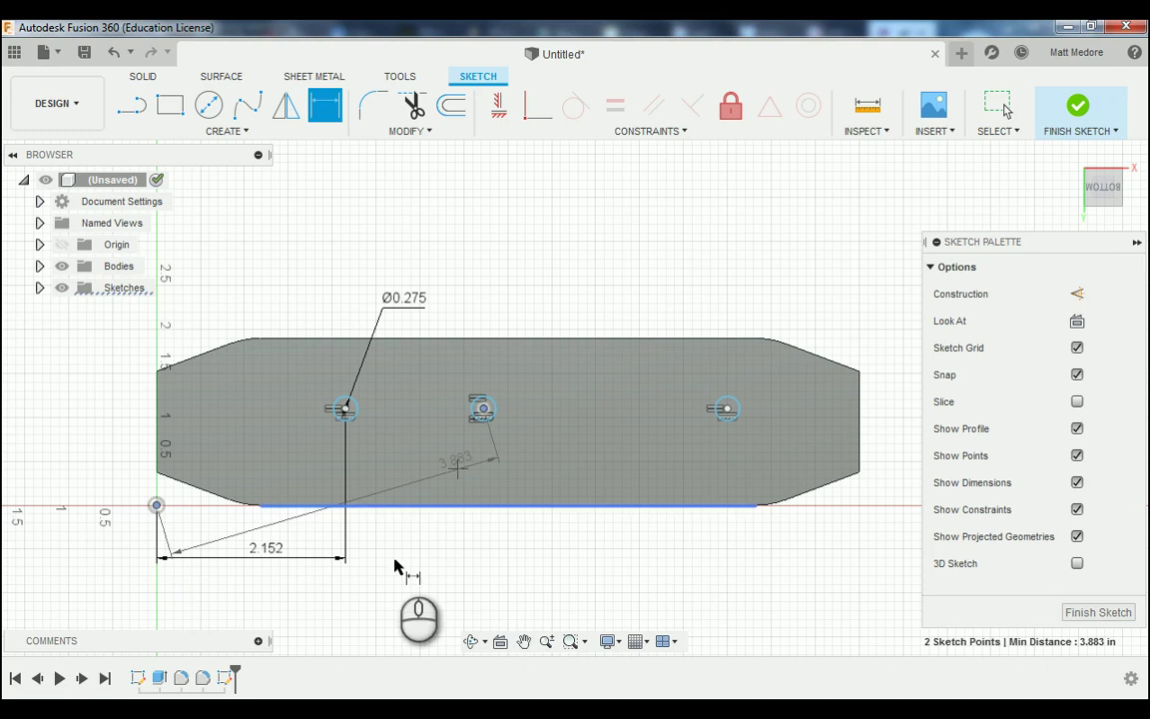
{"action": "left_click", "coordinate": [368, 604]}
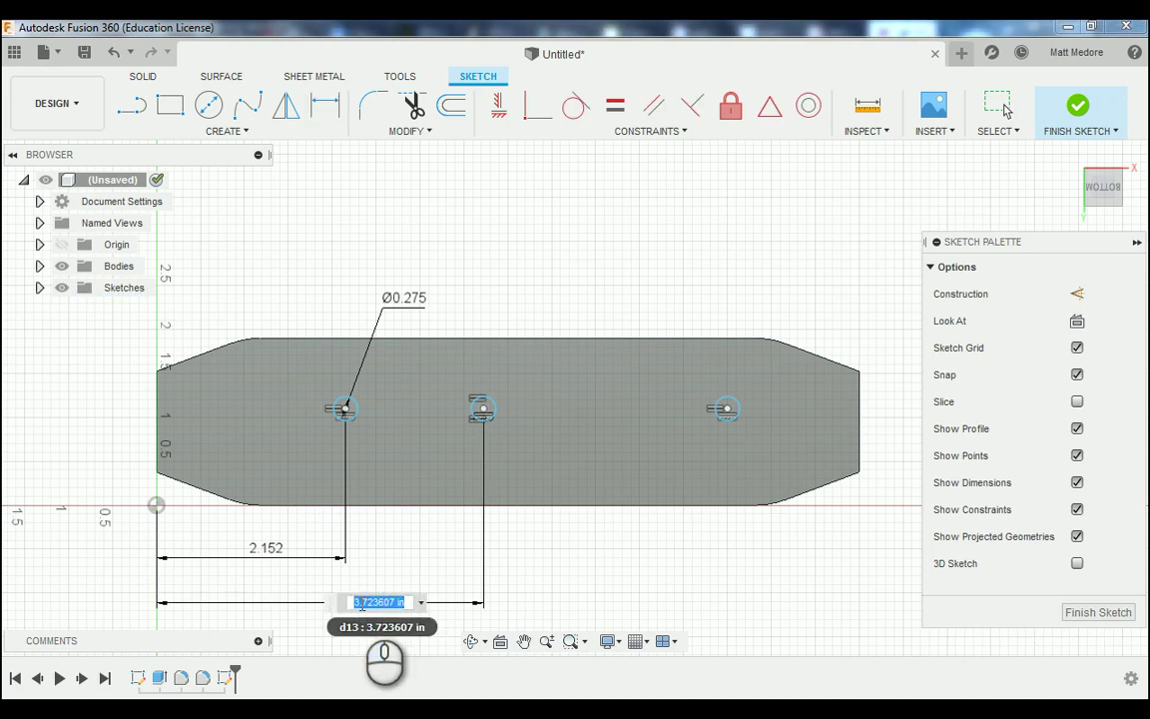
{"action": "type", "text": "4.0"}
{"action": "key", "text": "Return"}
- Dimension the horizontal distance from the origin to the farthest circle's centre as 5.848 in
{"action": "scroll", "coordinate": [363, 609], "scroll_direction": "down", "scroll_amount": 3}
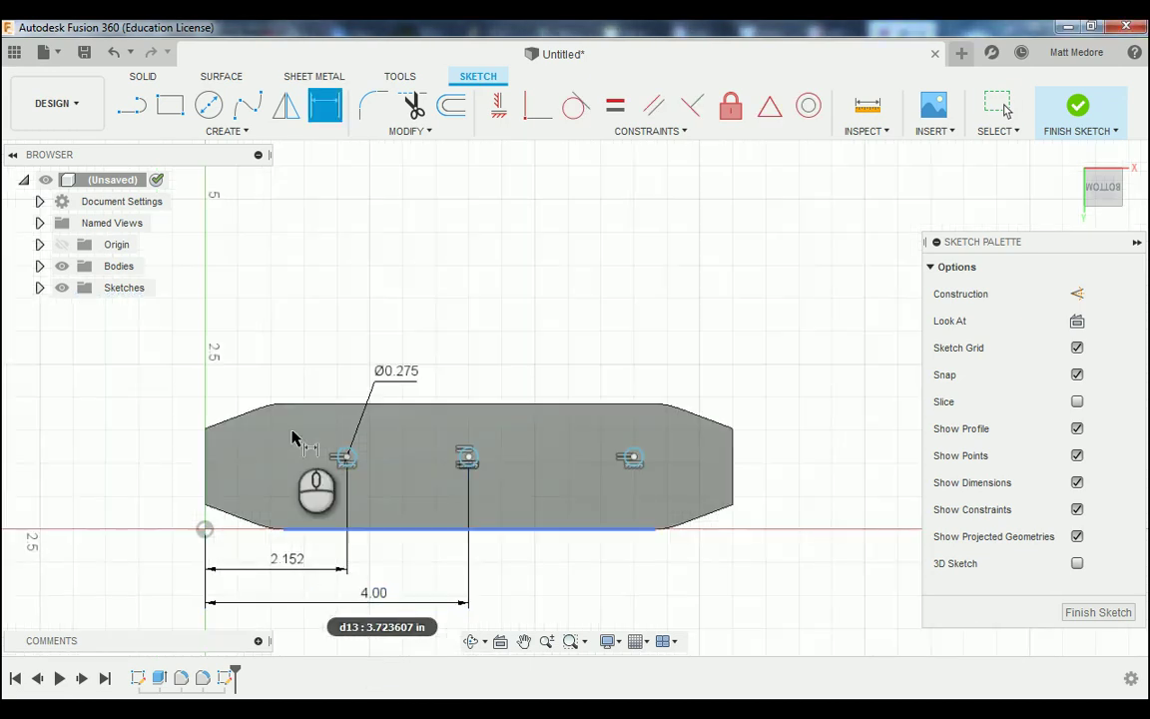
{"action": "left_click", "coordinate": [187, 491]}
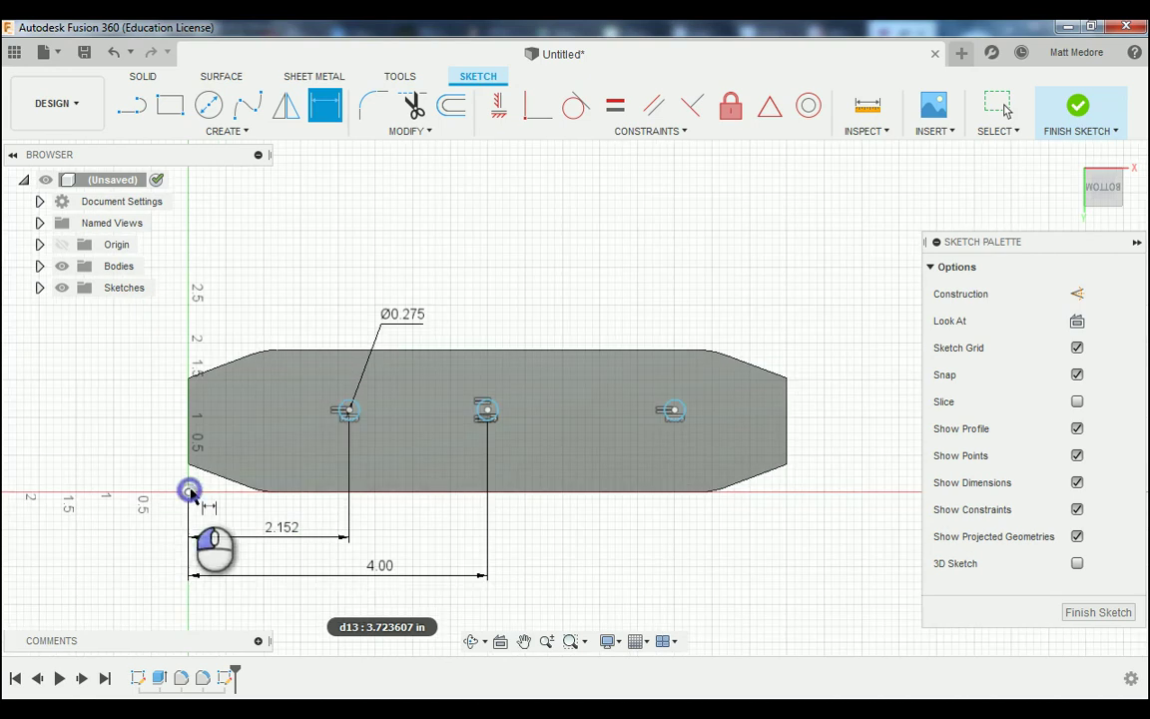
{"action": "left_click", "coordinate": [672, 411]}
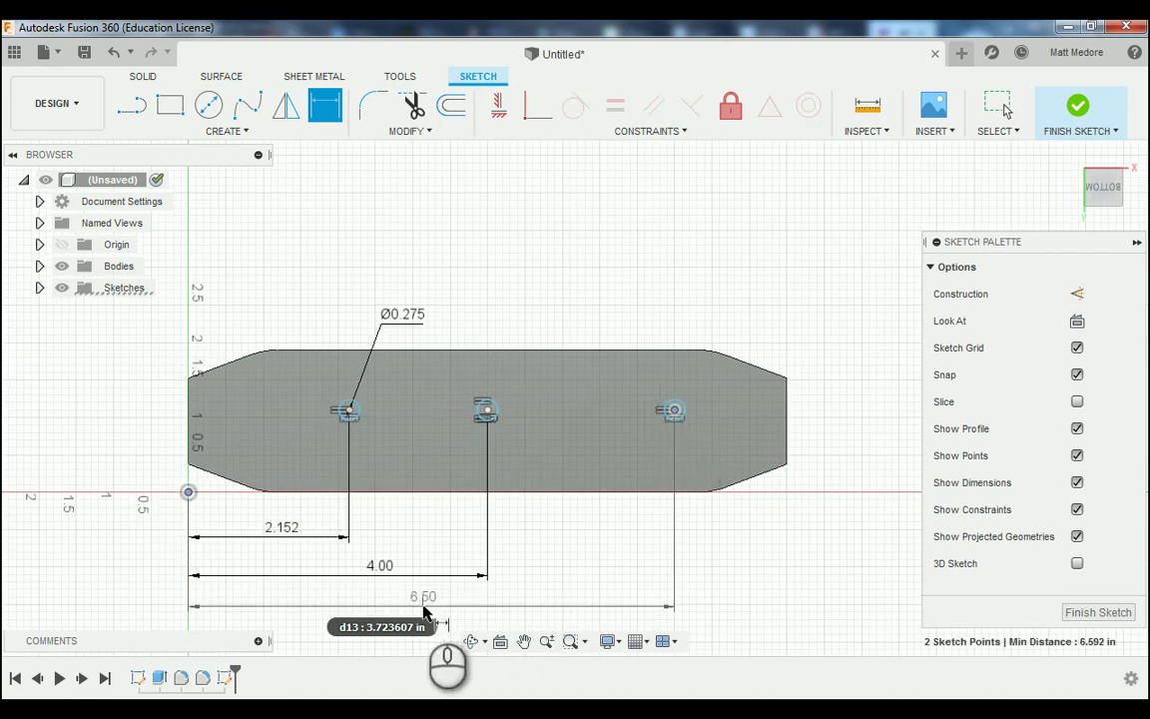
{"action": "left_click", "coordinate": [427, 606]}
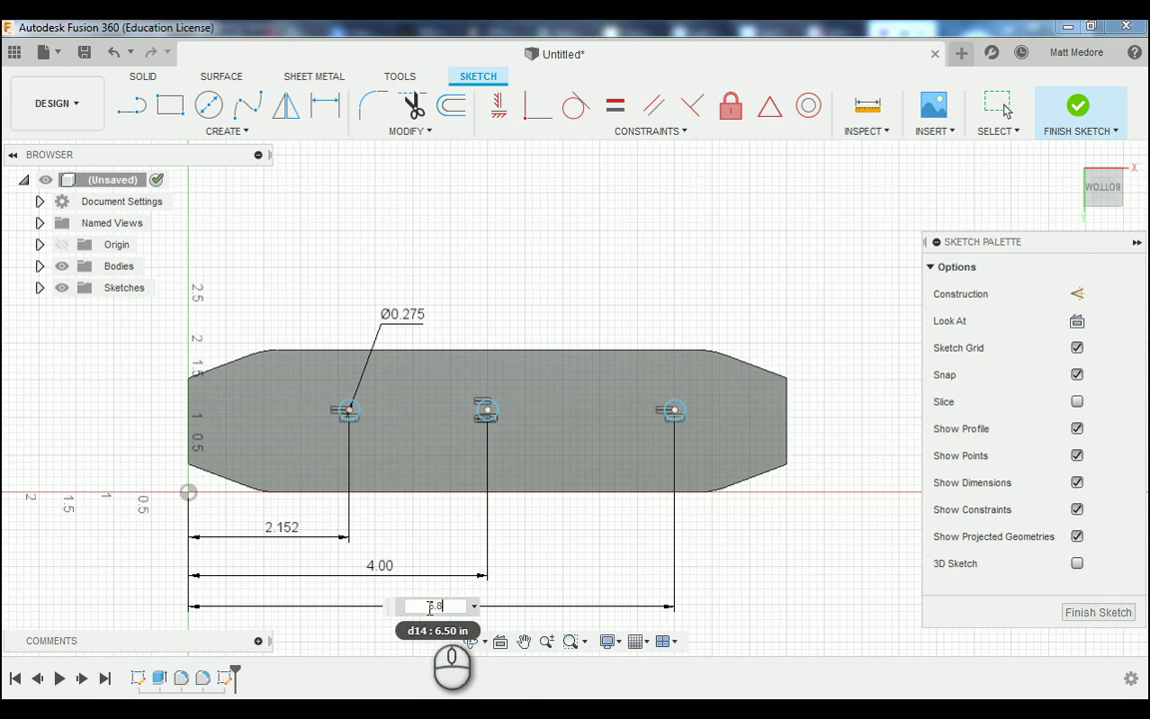
{"action": "key", "text": "Return"}
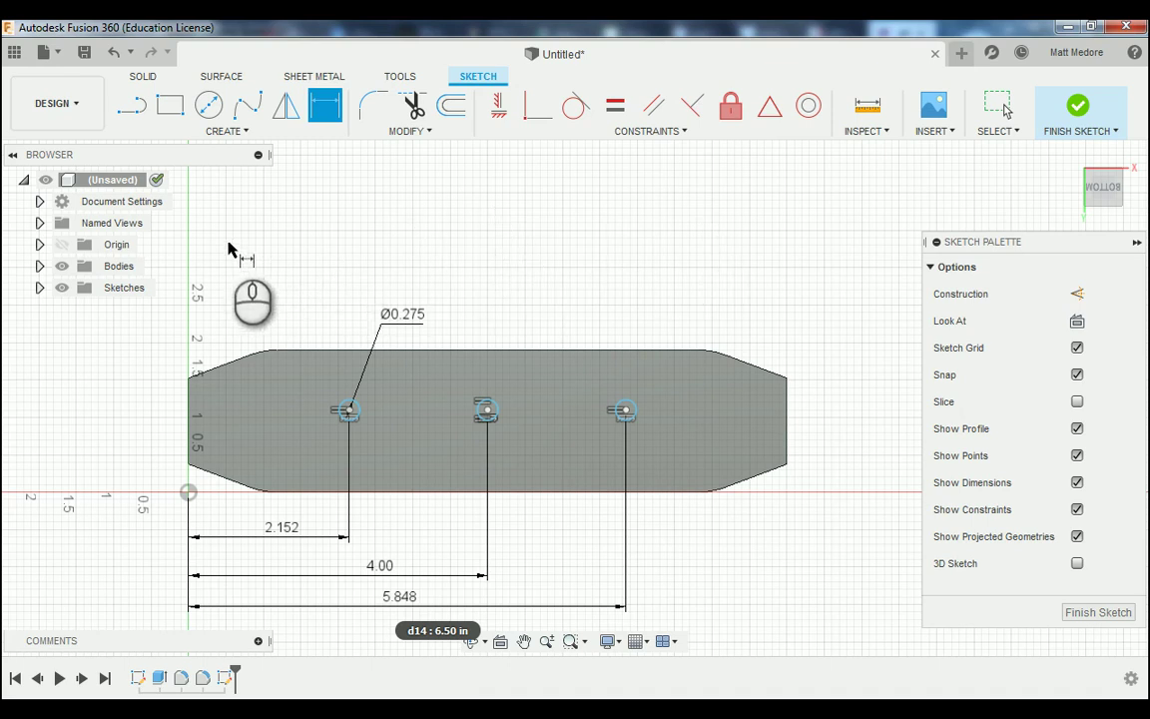
- Dimension the nearest circle's centre 0.950 in from the body's long edge opposite the origin
{"action": "left_click", "coordinate": [348, 411]}
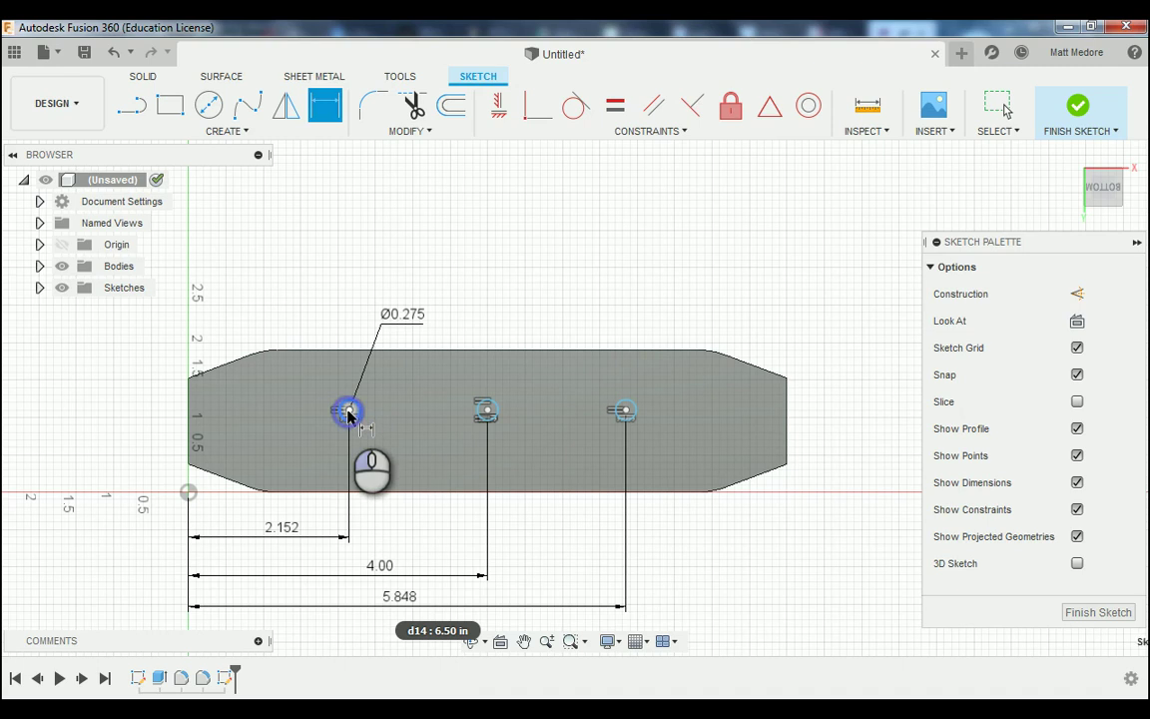
{"action": "left_click", "coordinate": [339, 351]}
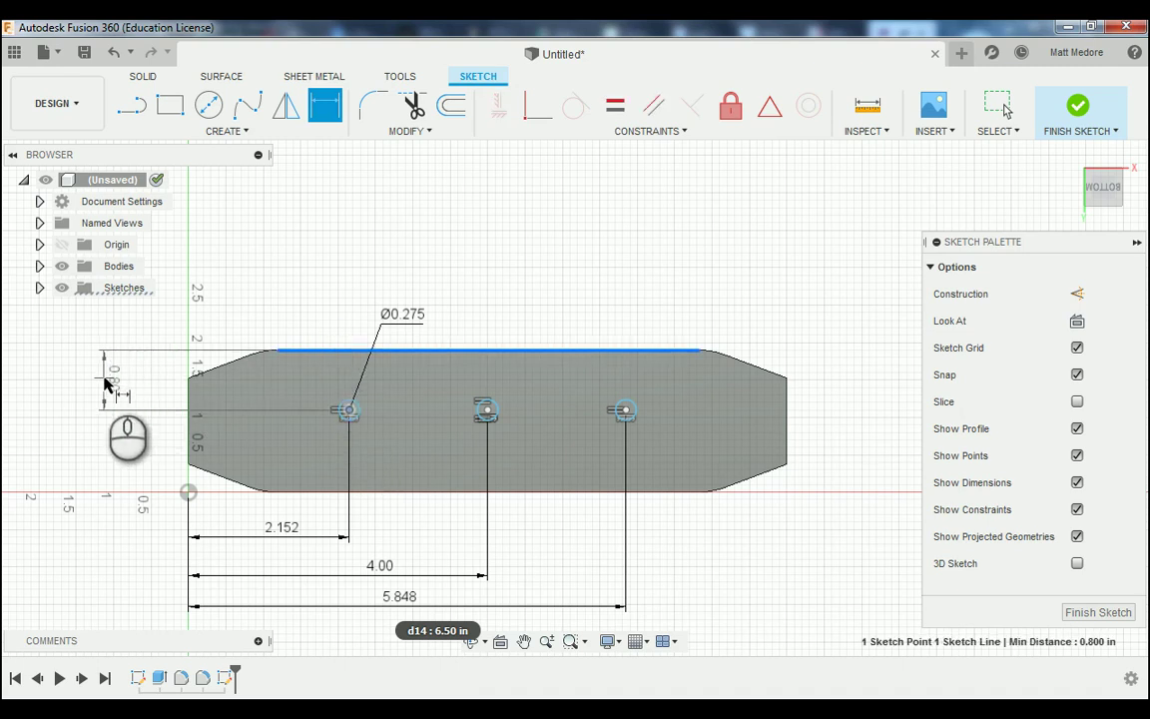
{"action": "left_click", "coordinate": [105, 385]}
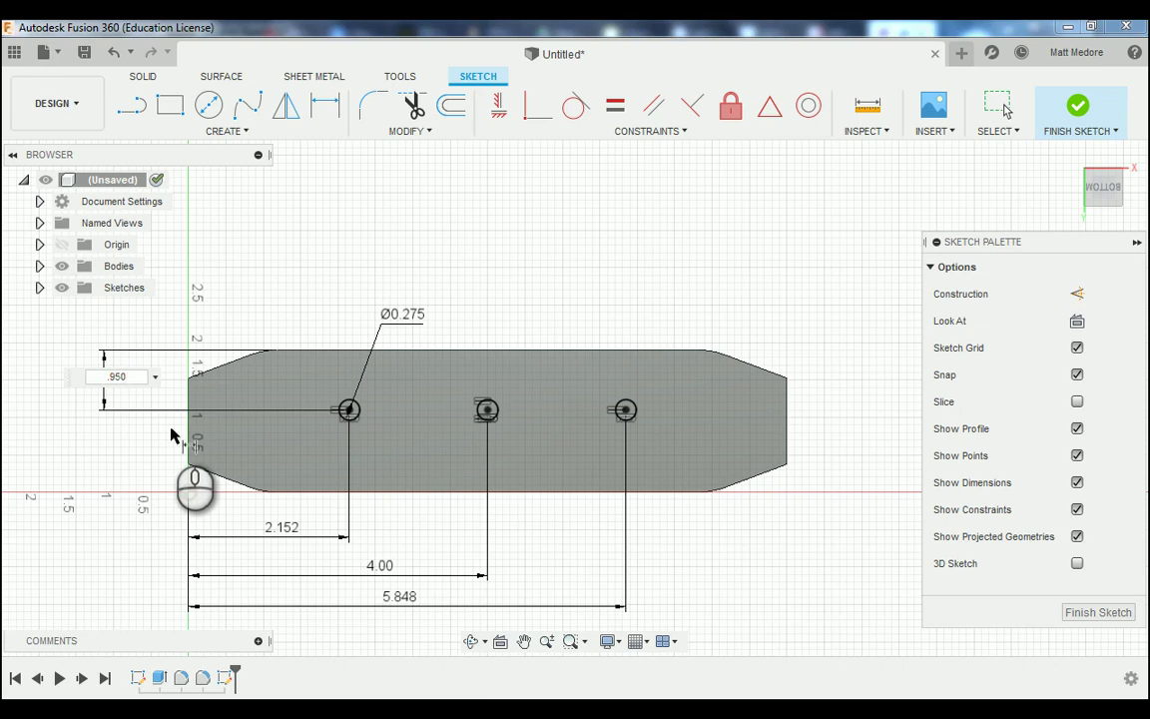
{"action": "key", "text": "Return"}
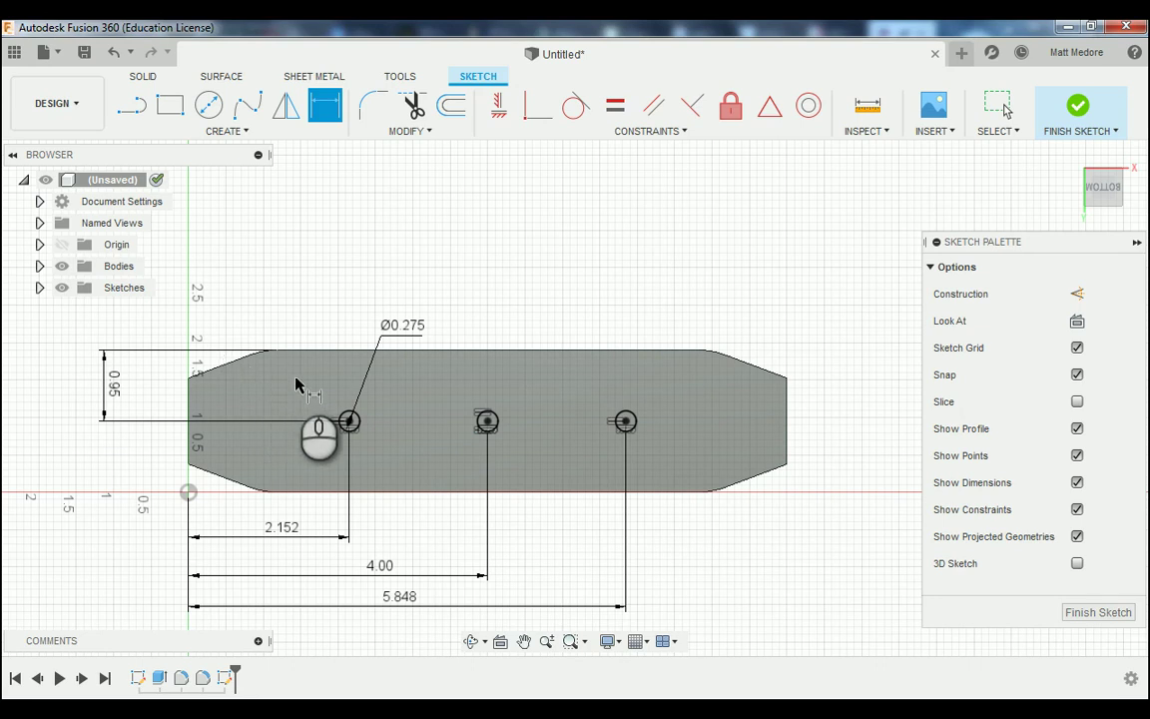
- Cut away the bottom-face profile surrounding the three circles with Press Pull at a distance of -0.200 in
{"action": "right_click", "coordinate": [593, 196]}
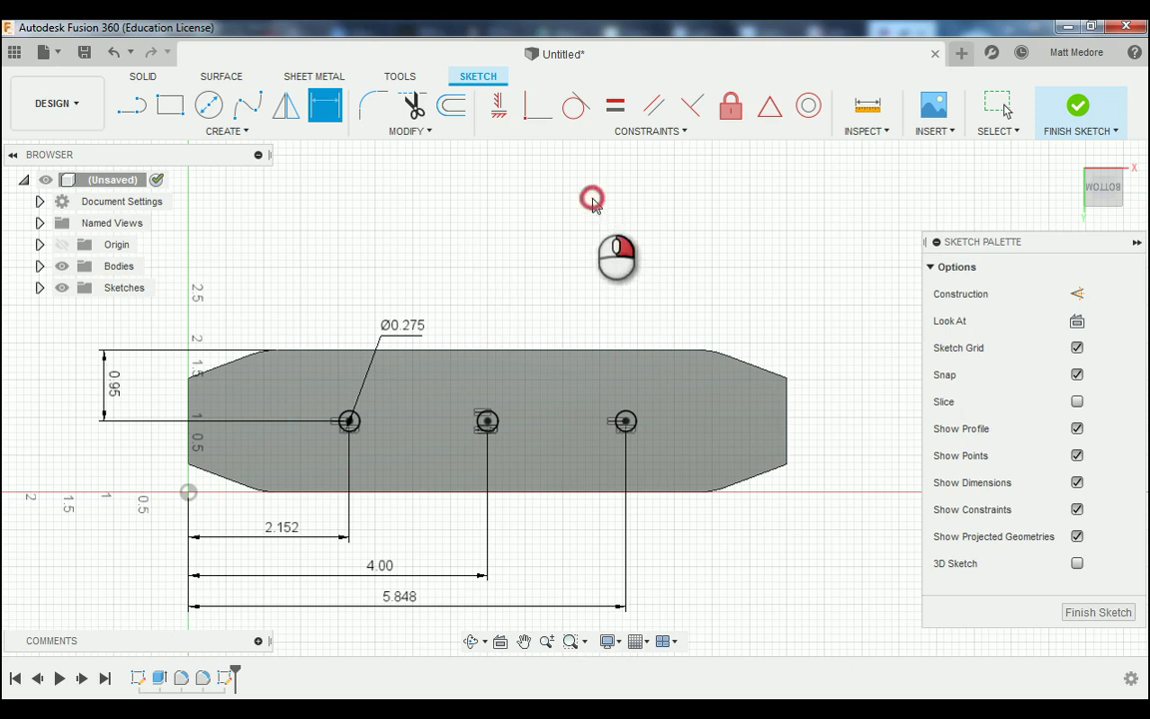
{"action": "left_click", "coordinate": [657, 178]}
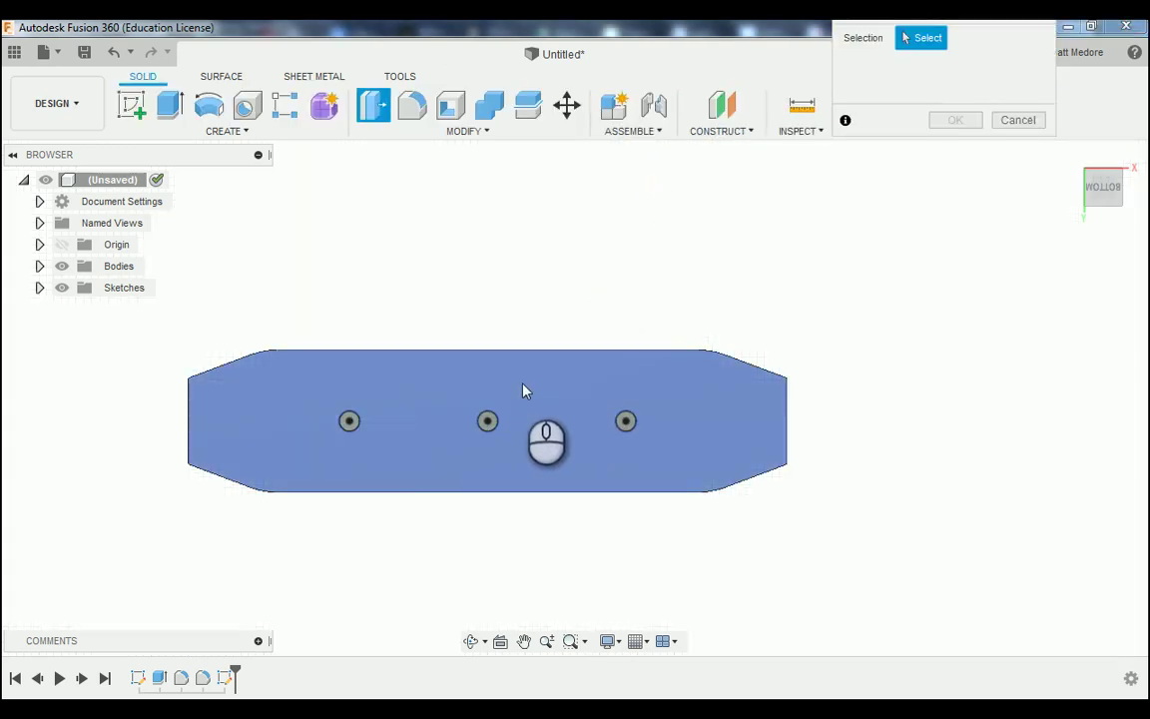
{"action": "left_click", "coordinate": [525, 393]}
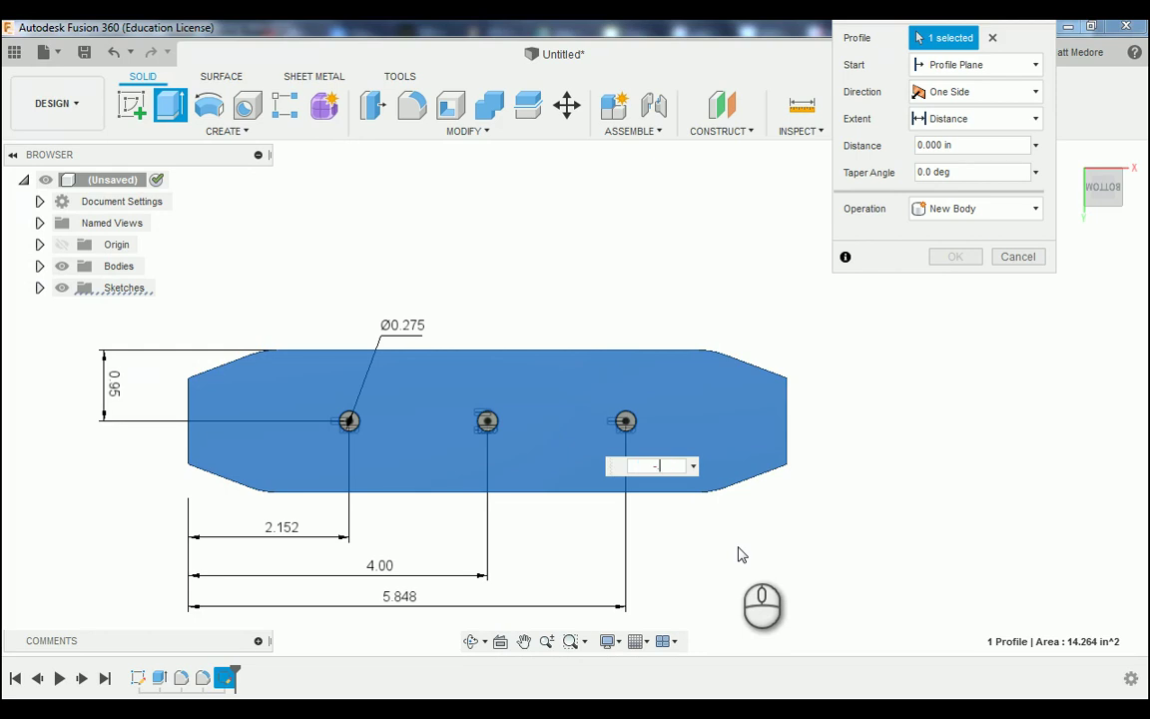
{"action": "key", "text": "Return"}
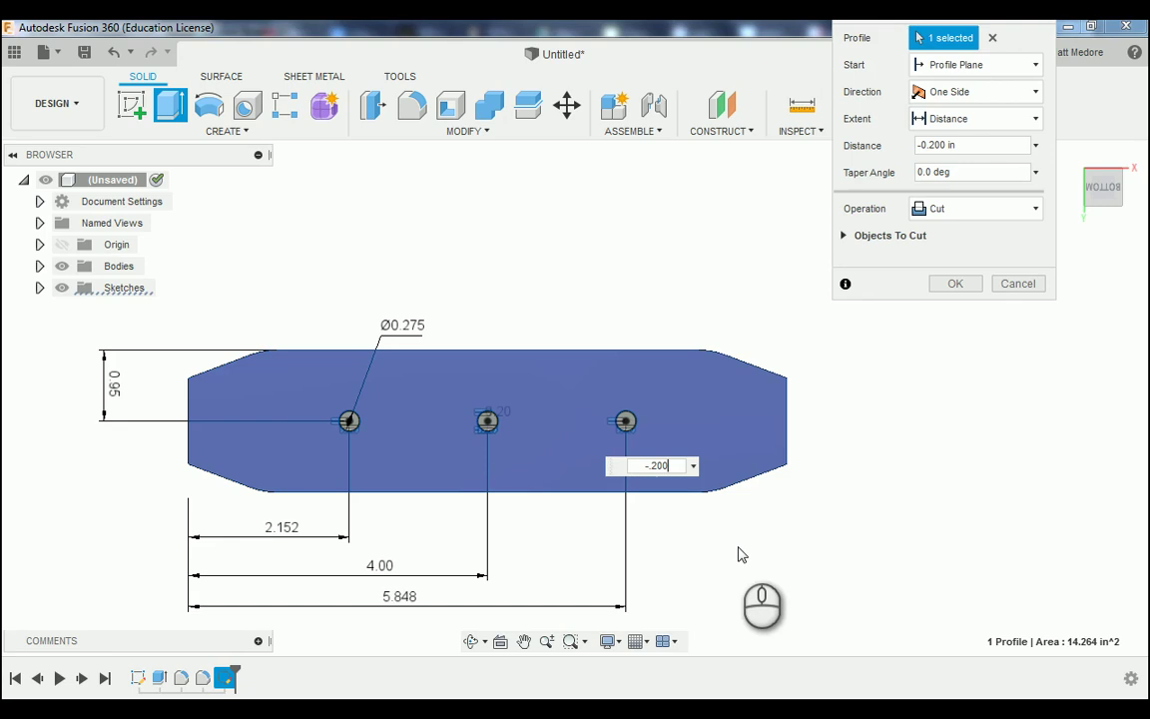
{"action": "key", "text": "Return"}
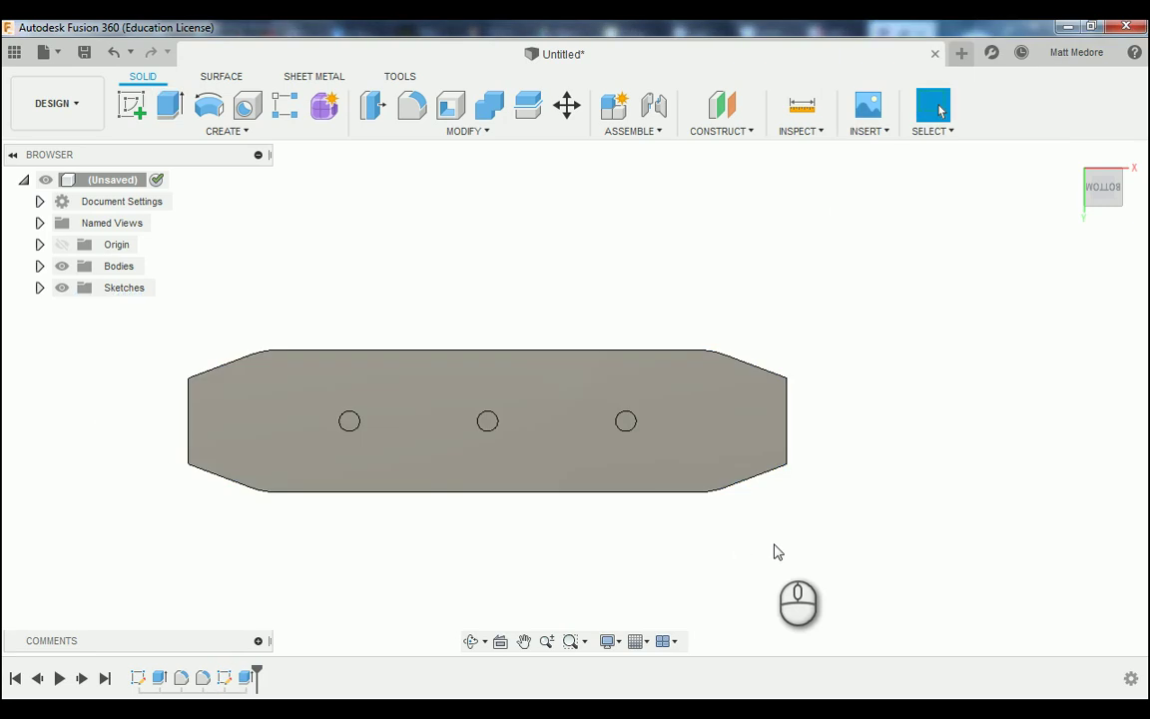
- Examine the three raised pegs and the body's other side, finishing with the top face viewed squarely
{"action": "middle_click_drag", "start_coordinate": [775, 549], "coordinate": [767, 471], "text": "shift"}
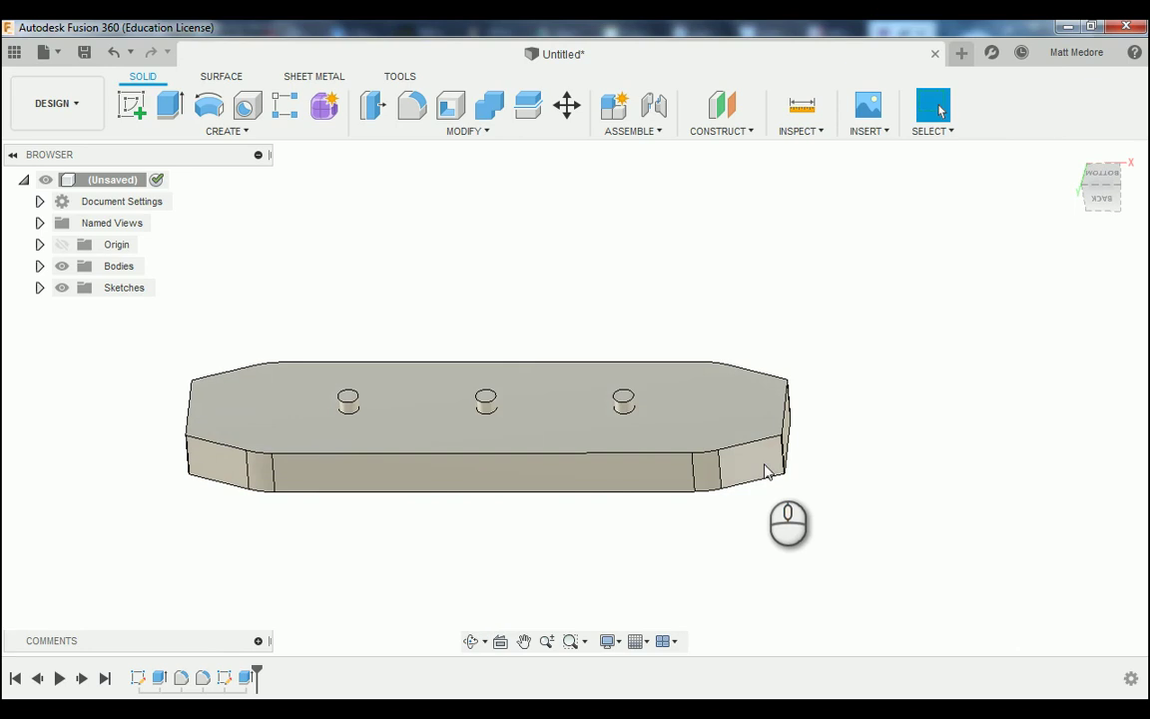
{"action": "scroll", "coordinate": [527, 278], "scroll_direction": "down", "scroll_amount": 1}
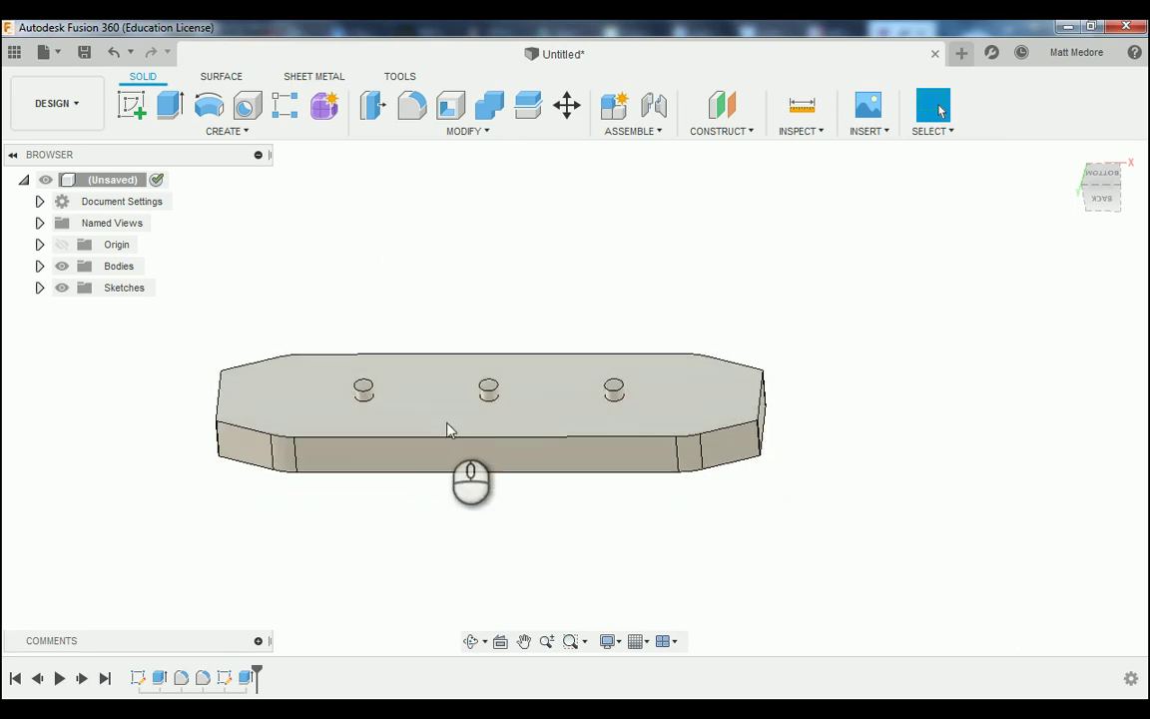
{"action": "scroll", "coordinate": [447, 430], "scroll_direction": "up", "scroll_amount": 2}
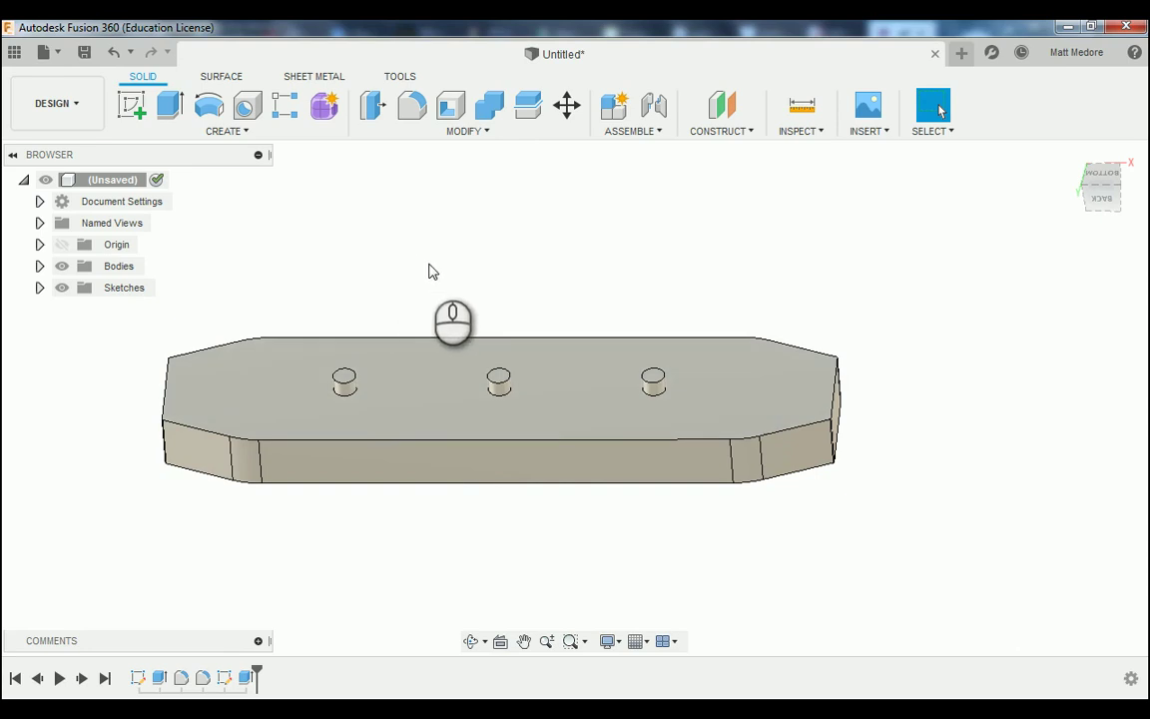
{"action": "middle_click_drag", "start_coordinate": [432, 269], "coordinate": [429, 509], "text": "shift"}
{"action": "middle_click_drag", "start_coordinate": [465, 315], "coordinate": [465, 316], "text": "shift"}
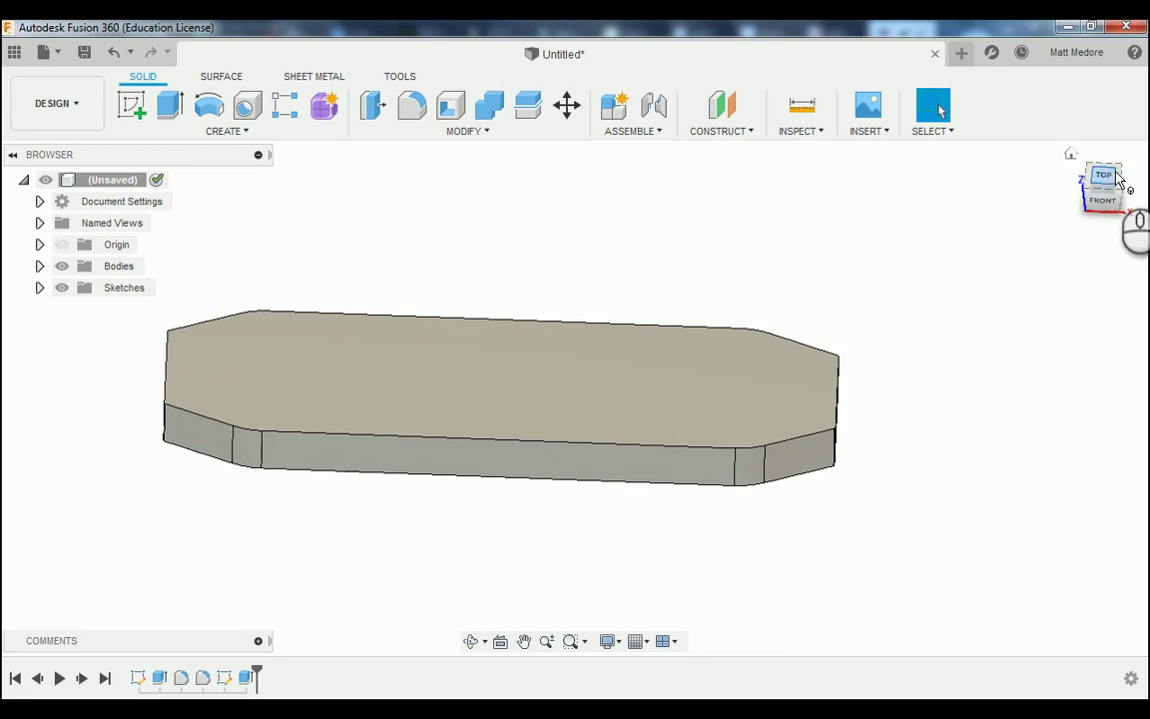
{"action": "left_click", "coordinate": [1105, 182]}
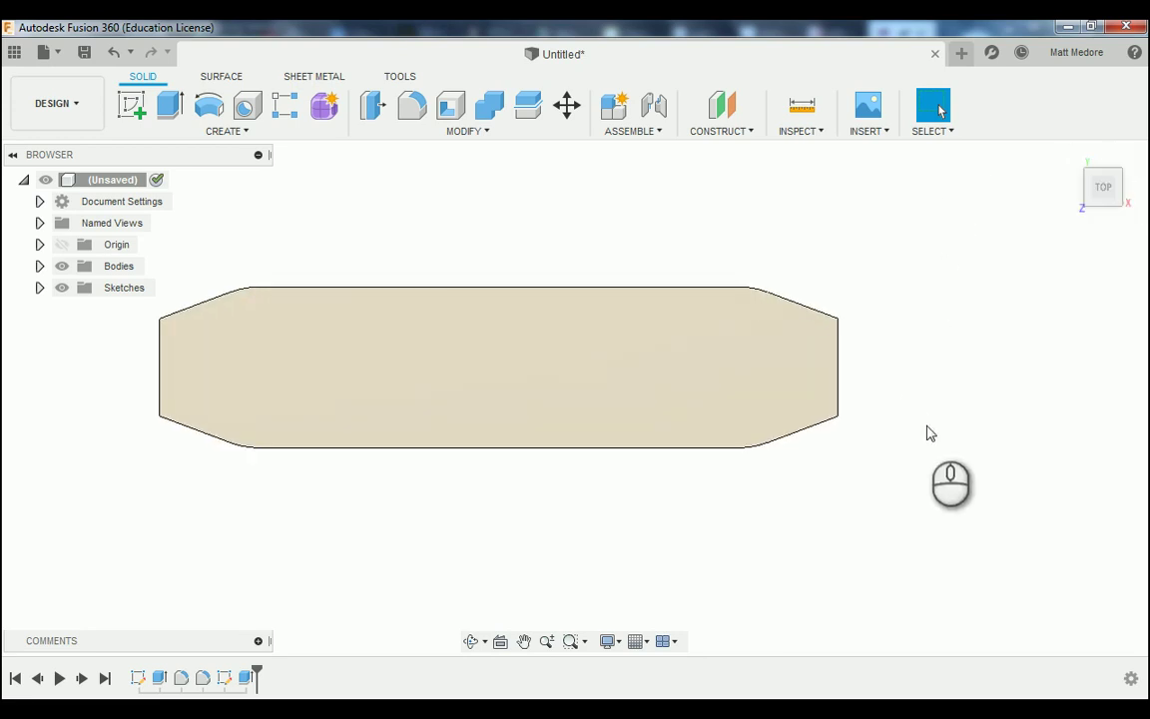
- Sketch a two-point rectangle about 6.000 in by 1.200 in on the body's top face
{"action": "scroll", "coordinate": [853, 350], "scroll_direction": "down", "scroll_amount": 1}
{"action": "scroll", "coordinate": [440, 230], "scroll_direction": "up", "scroll_amount": 2}
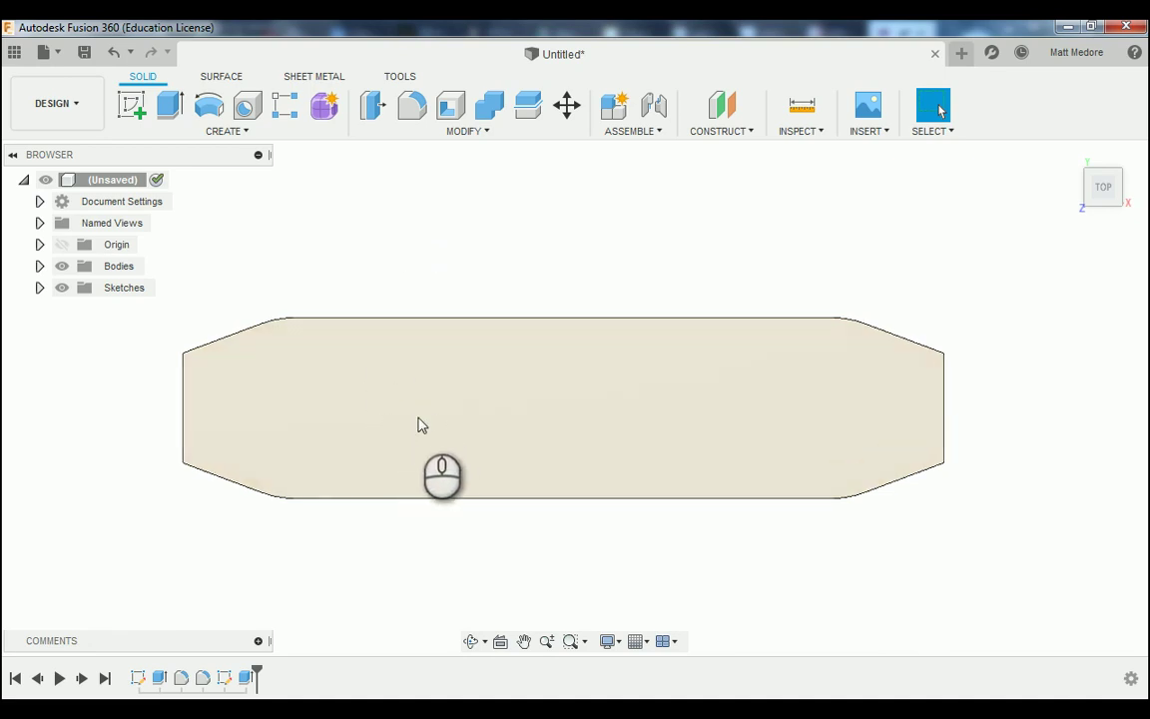
{"action": "key", "text": "r"}
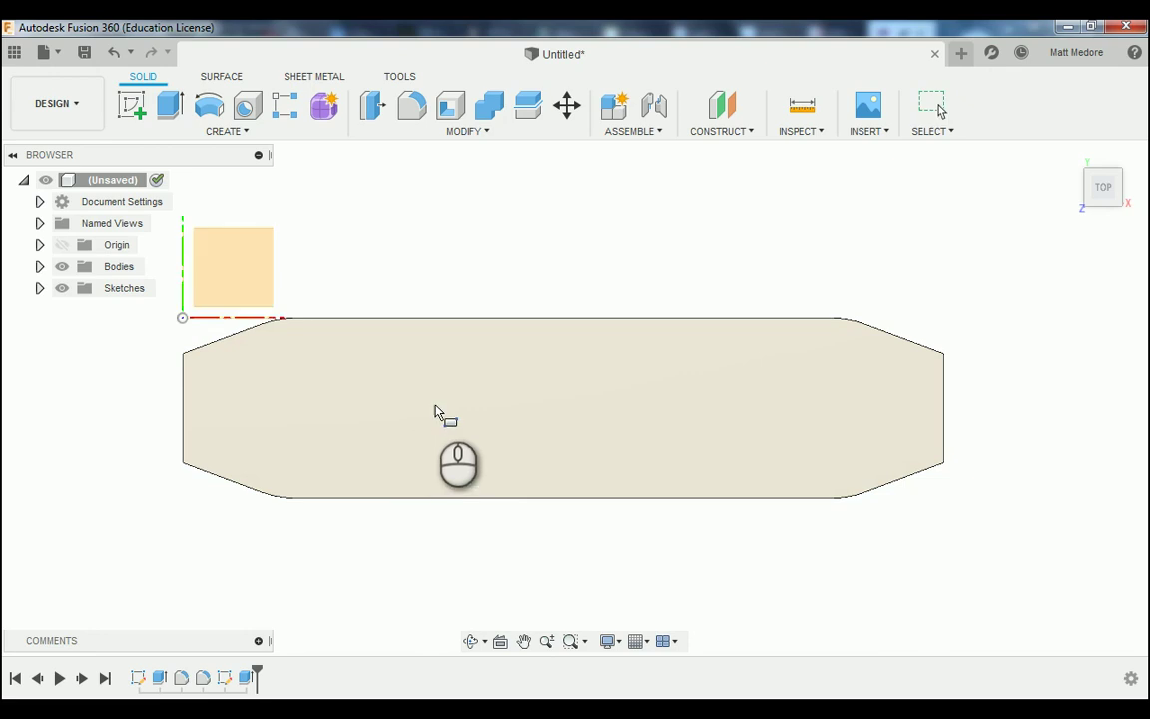
{"action": "left_click", "coordinate": [660, 409]}
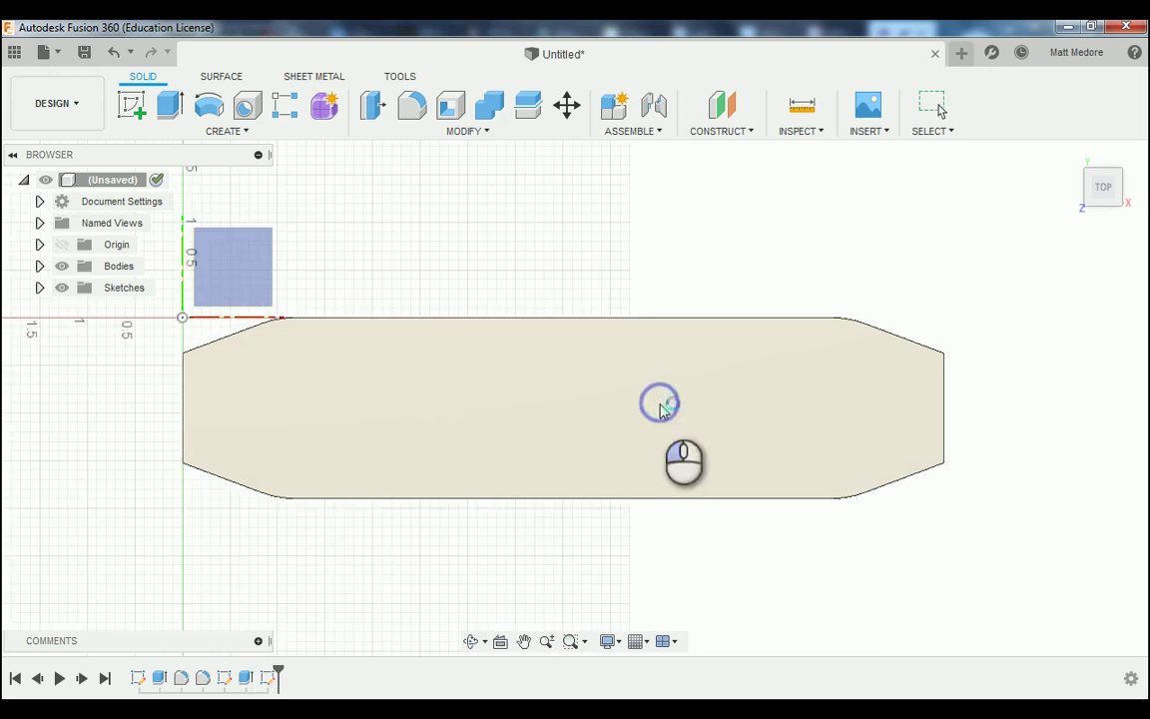
{"action": "left_click", "coordinate": [298, 353]}
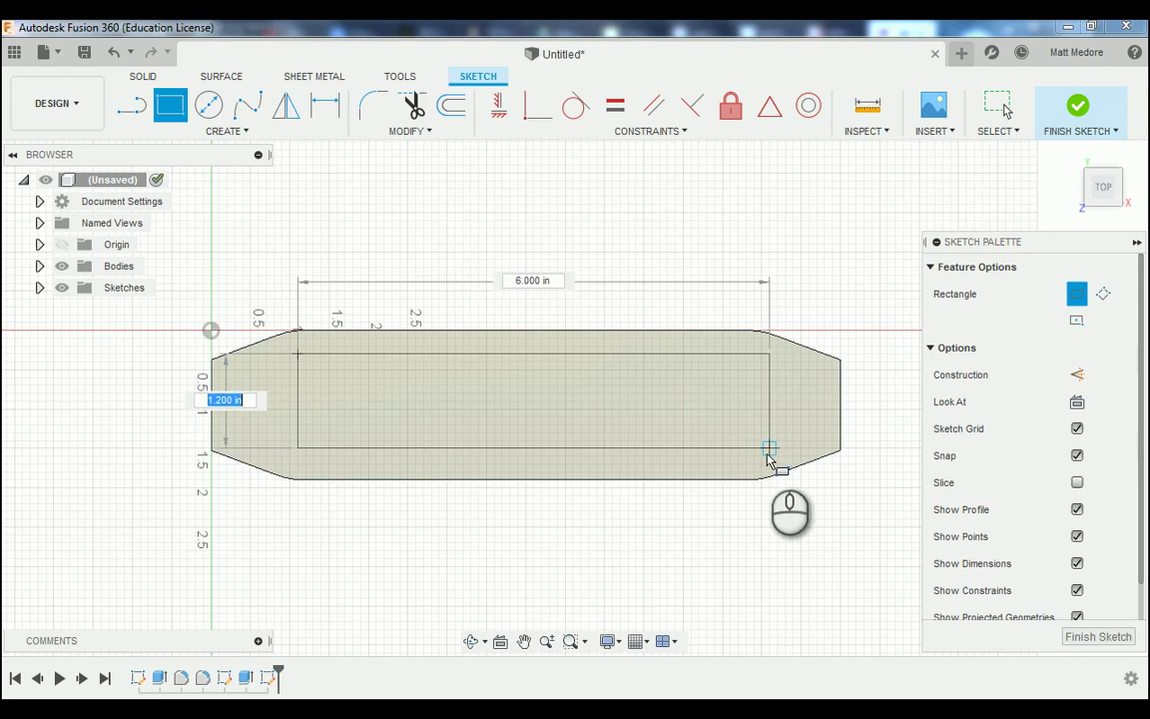
{"action": "left_click", "coordinate": [769, 449]}
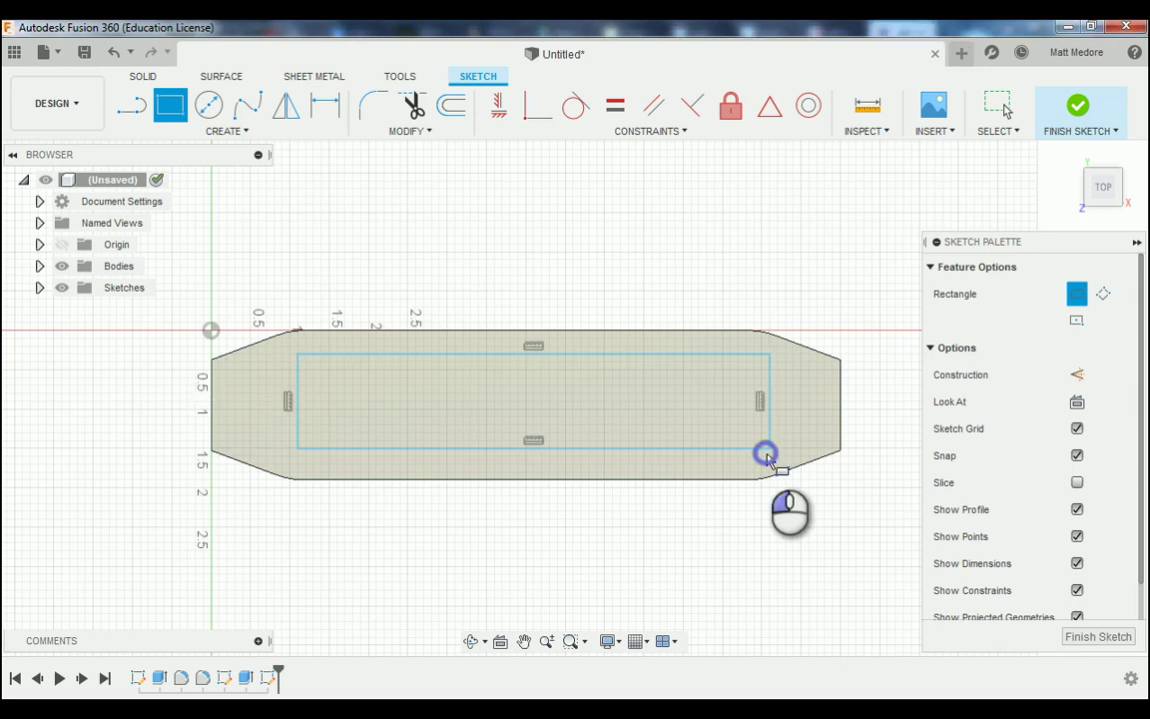
{"action": "right_click", "coordinate": [793, 210]}
{"action": "left_click", "coordinate": [861, 202]}
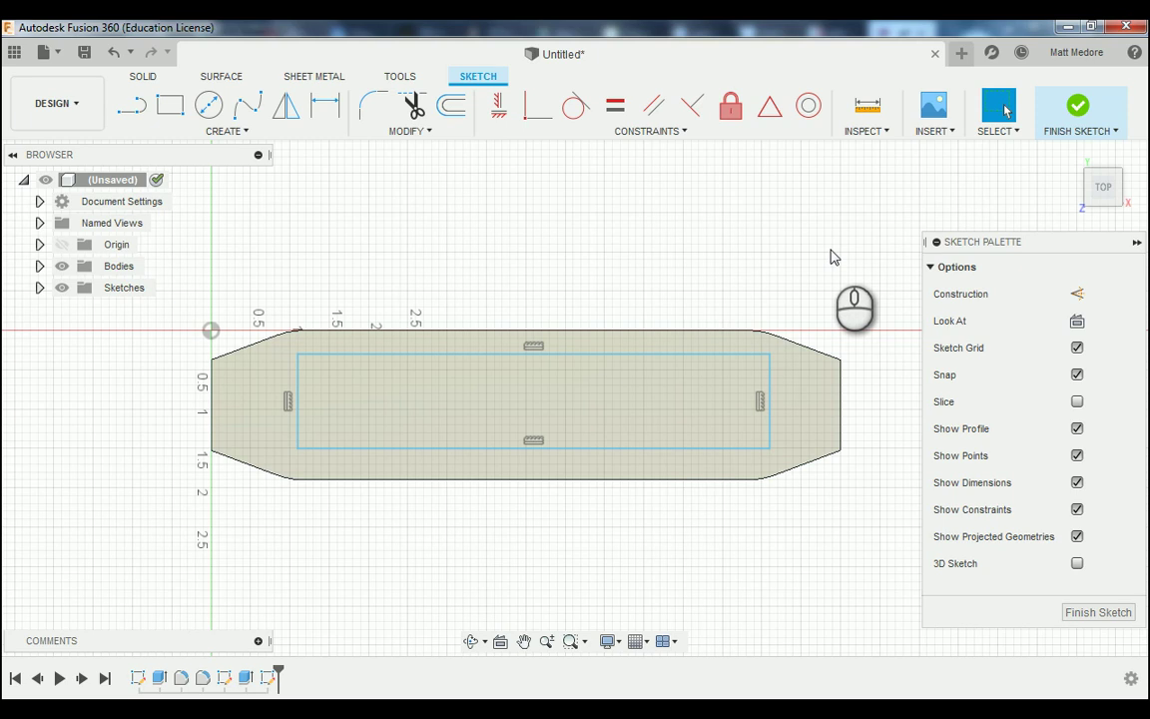
- Dimension the rectangle's long side farthest from the origin 0.15 in from the body's adjacent long edge
{"action": "key", "text": "d"}
{"action": "scroll", "coordinate": [464, 260], "scroll_direction": "up", "scroll_amount": 1}
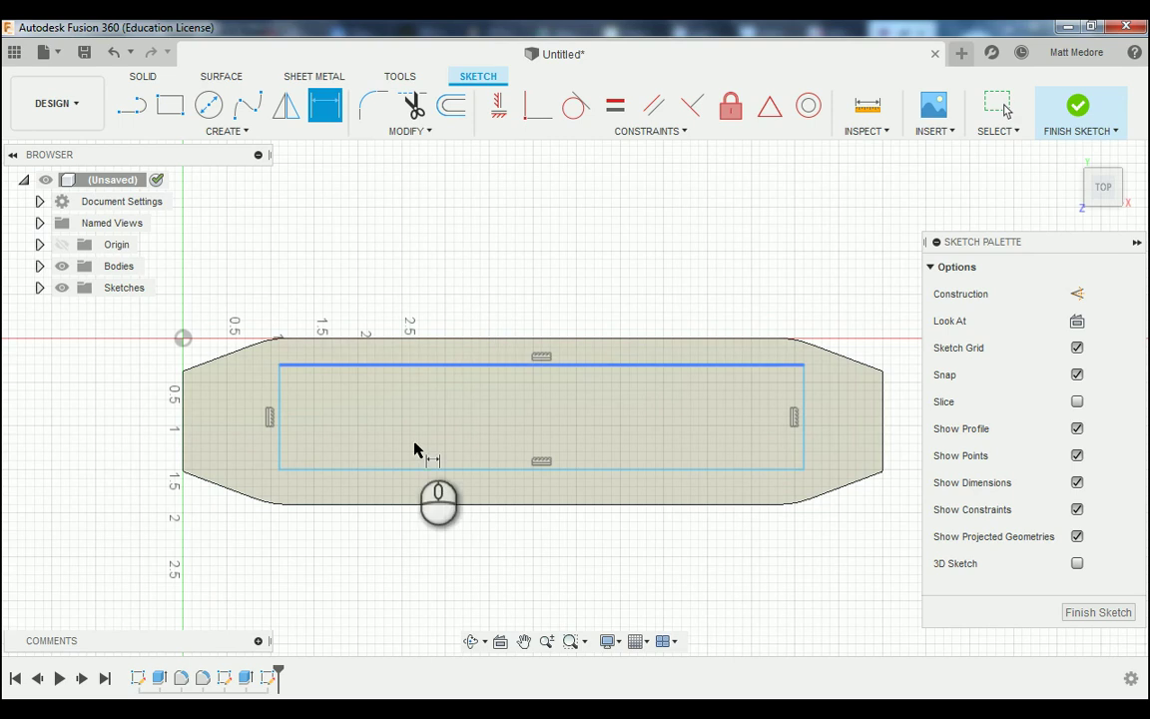
{"action": "left_click", "coordinate": [428, 470]}
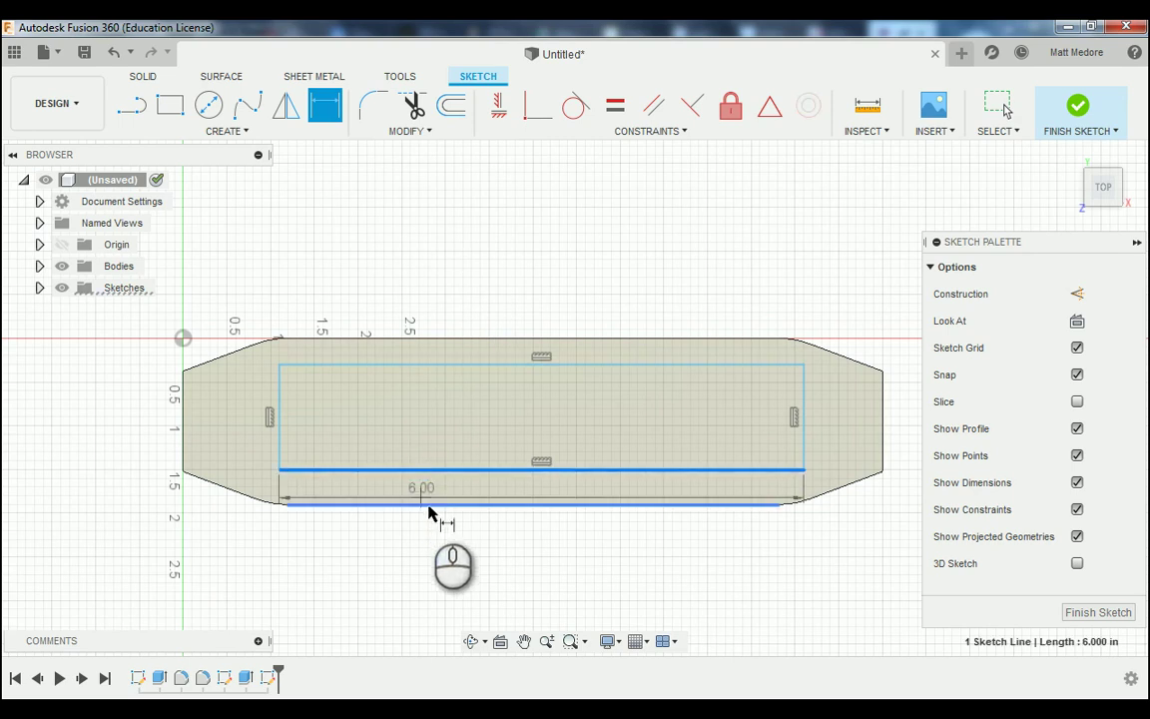
{"action": "left_click", "coordinate": [429, 505]}
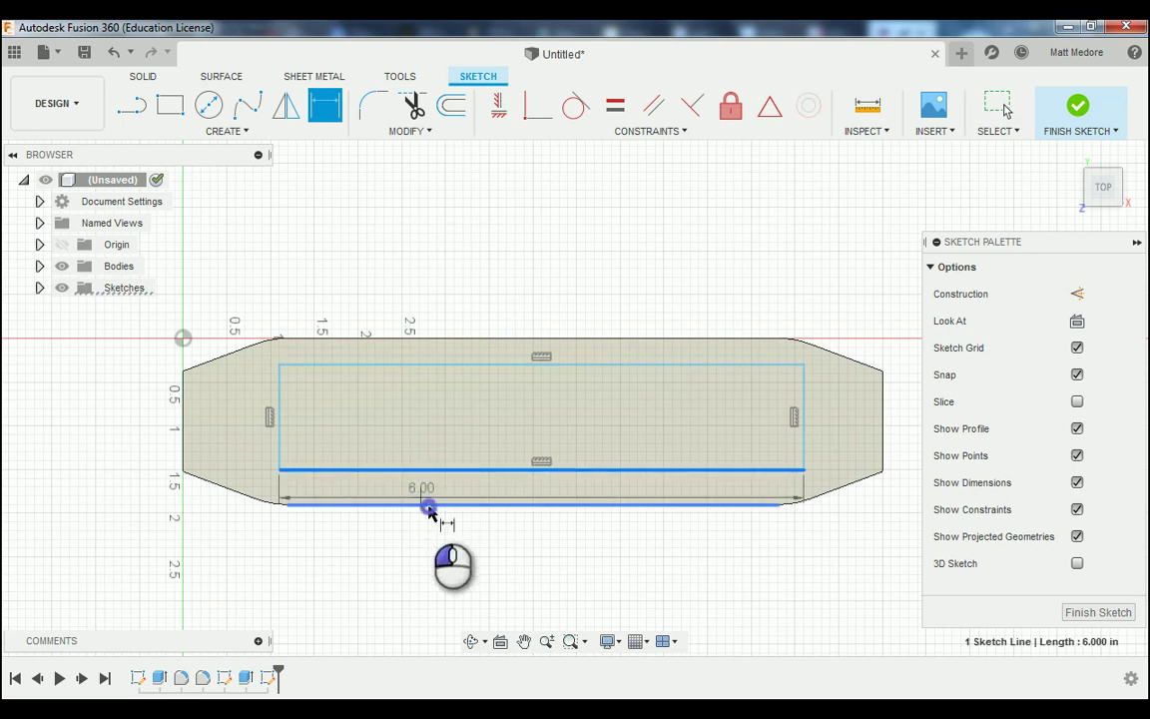
{"action": "left_click", "coordinate": [432, 570]}
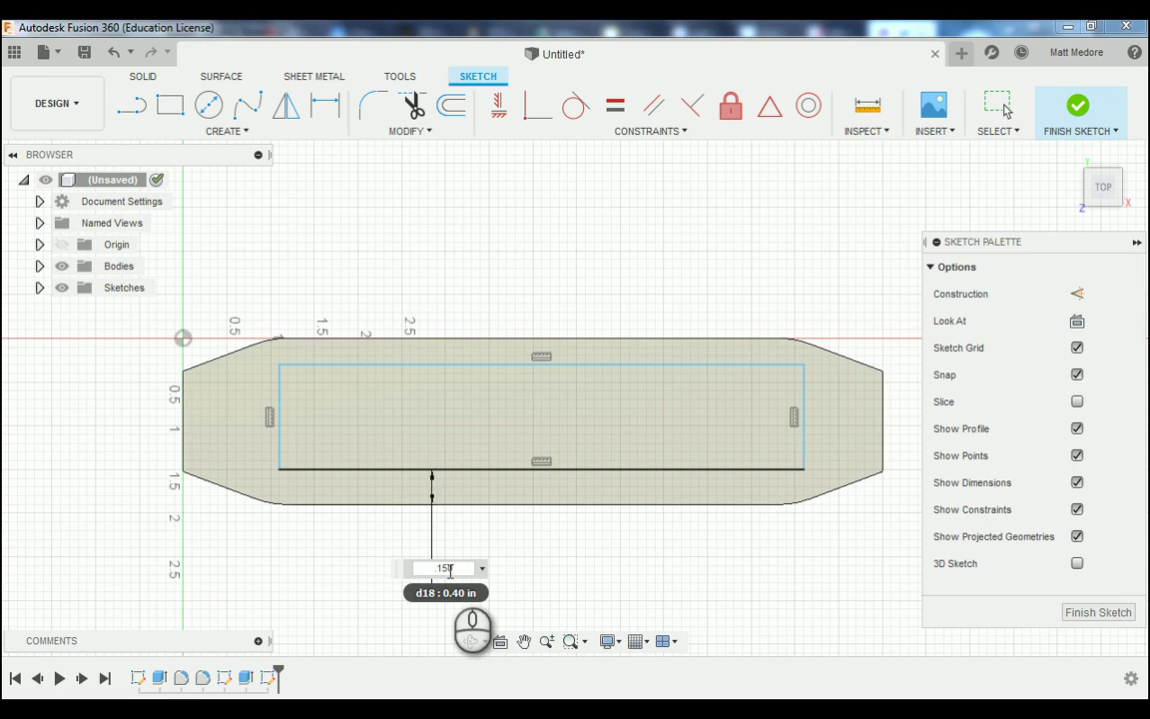
{"action": "type", "text": ".15"}
{"action": "key", "text": "Return"}
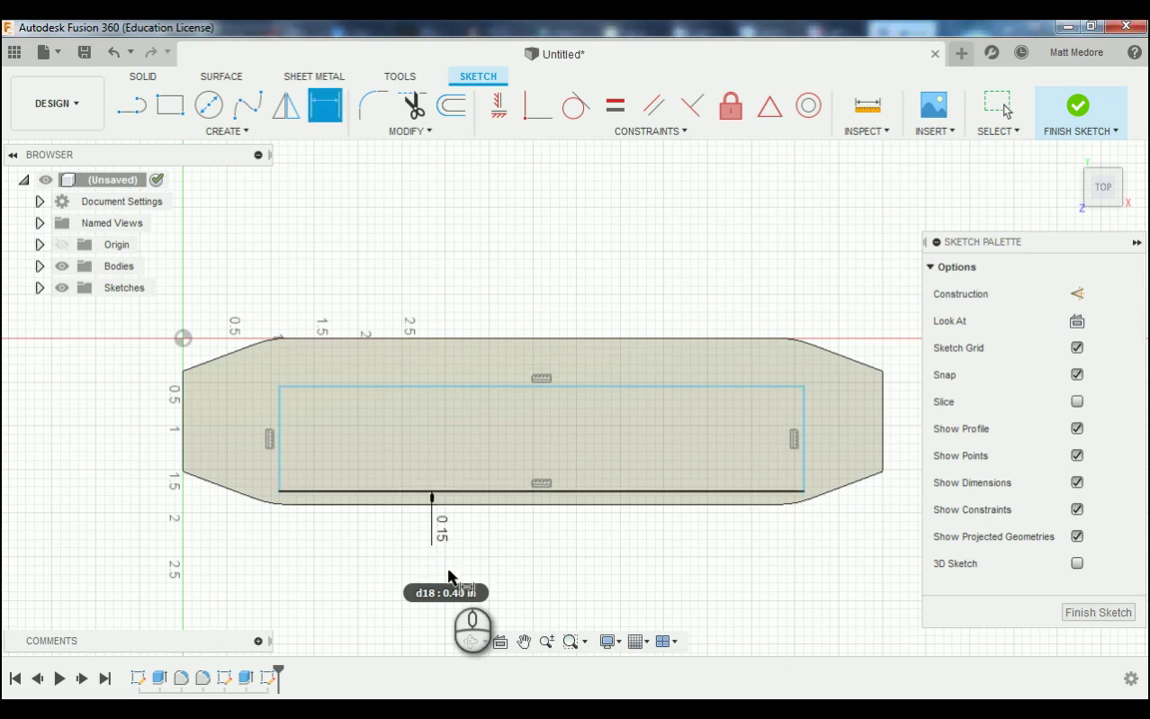
- Dimension the rectangle's other long side from the body's origin-side edge, linking the value to the existing 0.15 in dimension
{"action": "left_click", "coordinate": [477, 388]}
{"action": "left_click", "coordinate": [481, 338]}
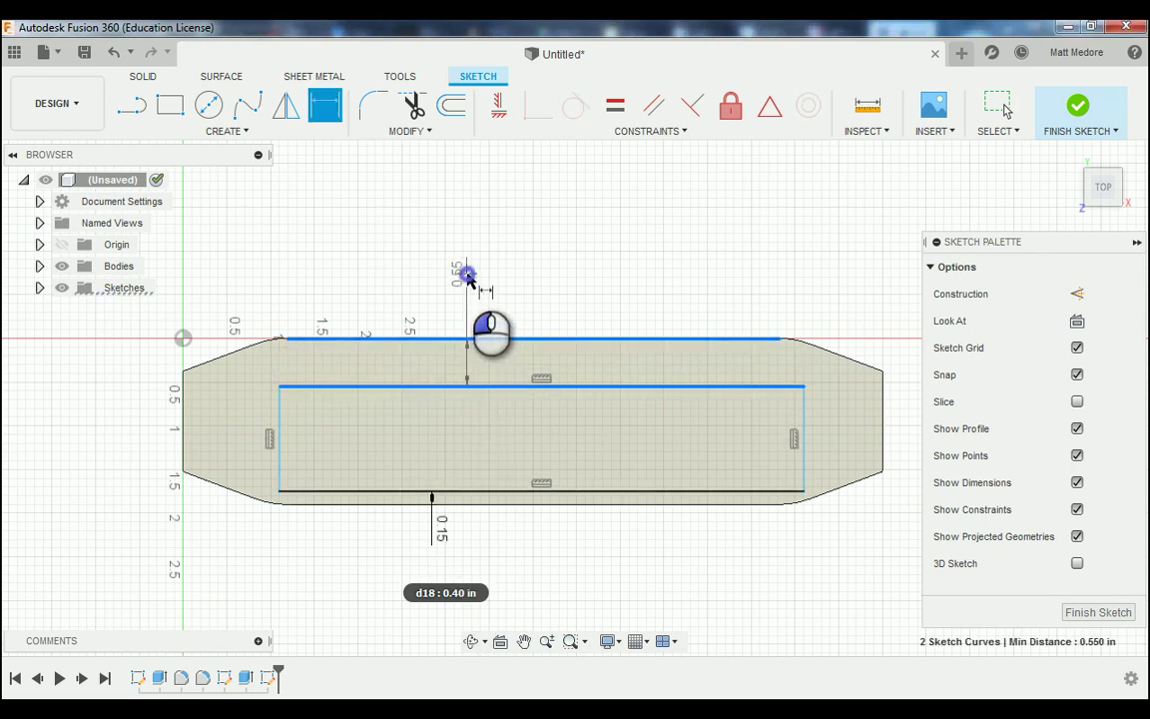
{"action": "left_click", "coordinate": [467, 275]}
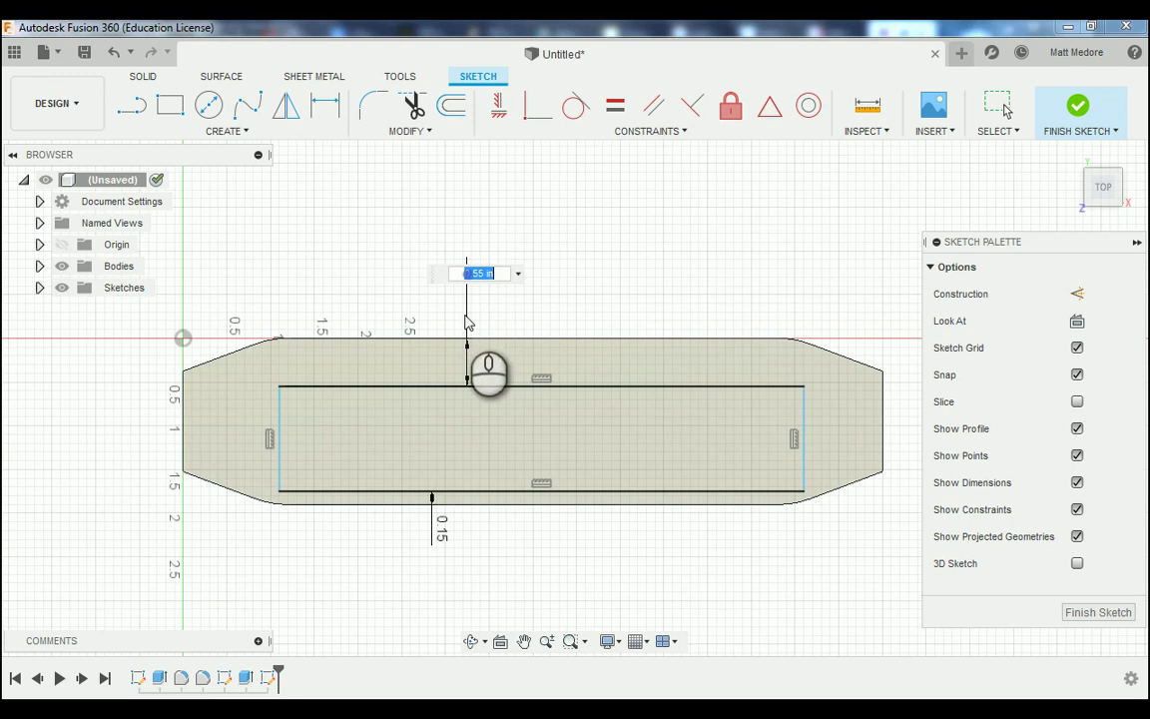
{"action": "left_click", "coordinate": [440, 537]}
{"action": "key", "text": "Return"}
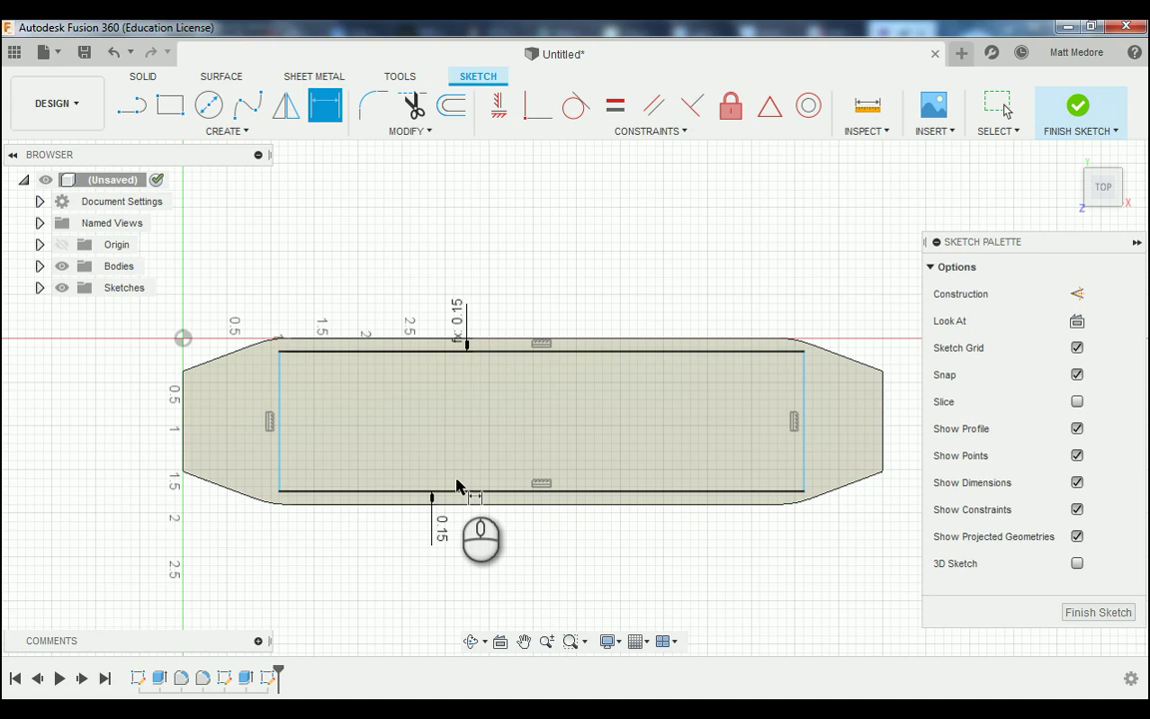
- Dimension the horizontal distance from the origin to the rectangle's nearest corner as 1.10 in
{"action": "left_click", "coordinate": [278, 356]}
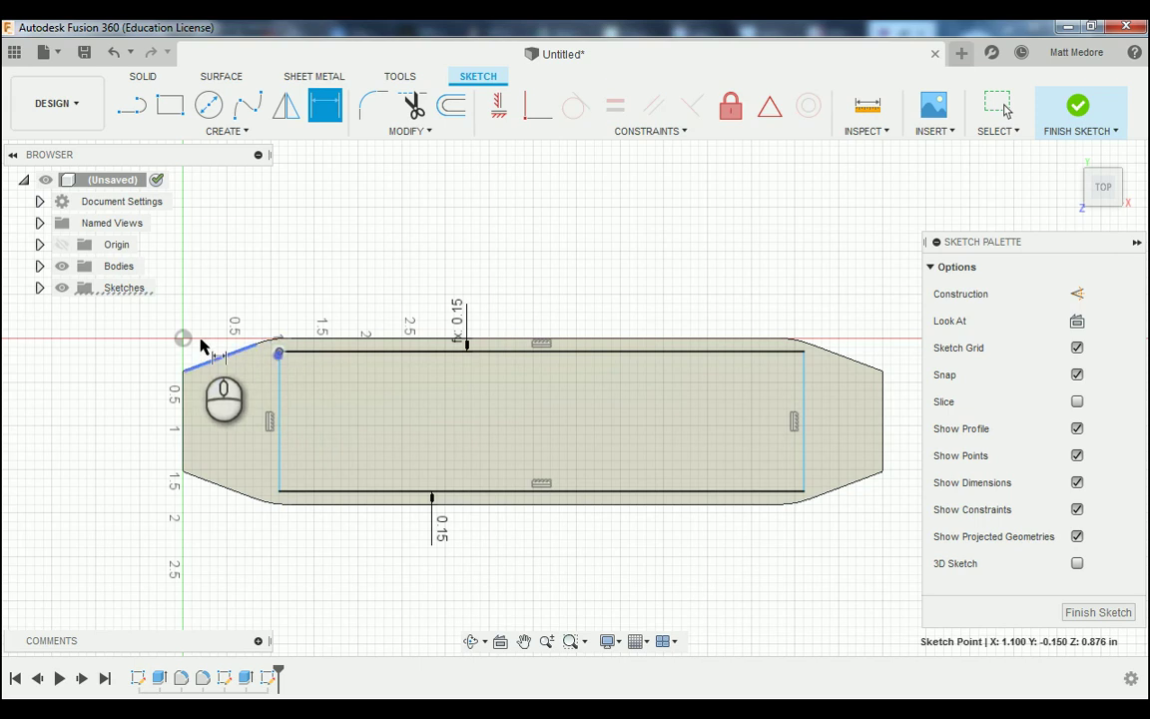
{"action": "left_click", "coordinate": [183, 338]}
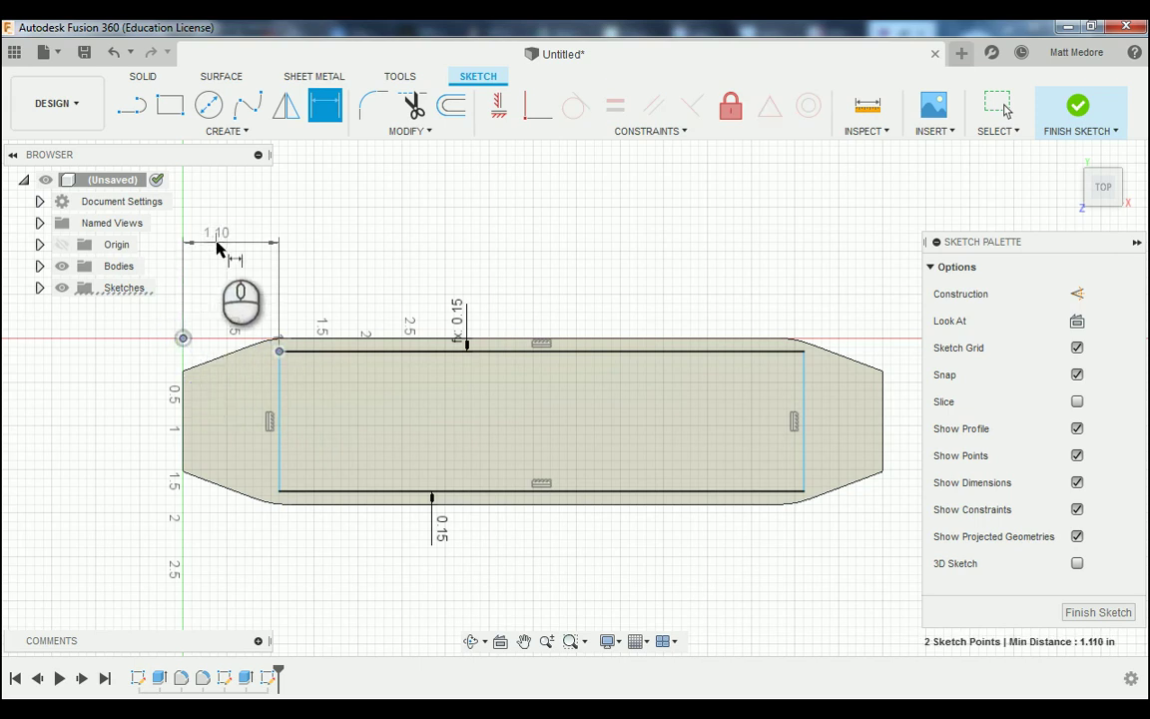
{"action": "left_click", "coordinate": [215, 246]}
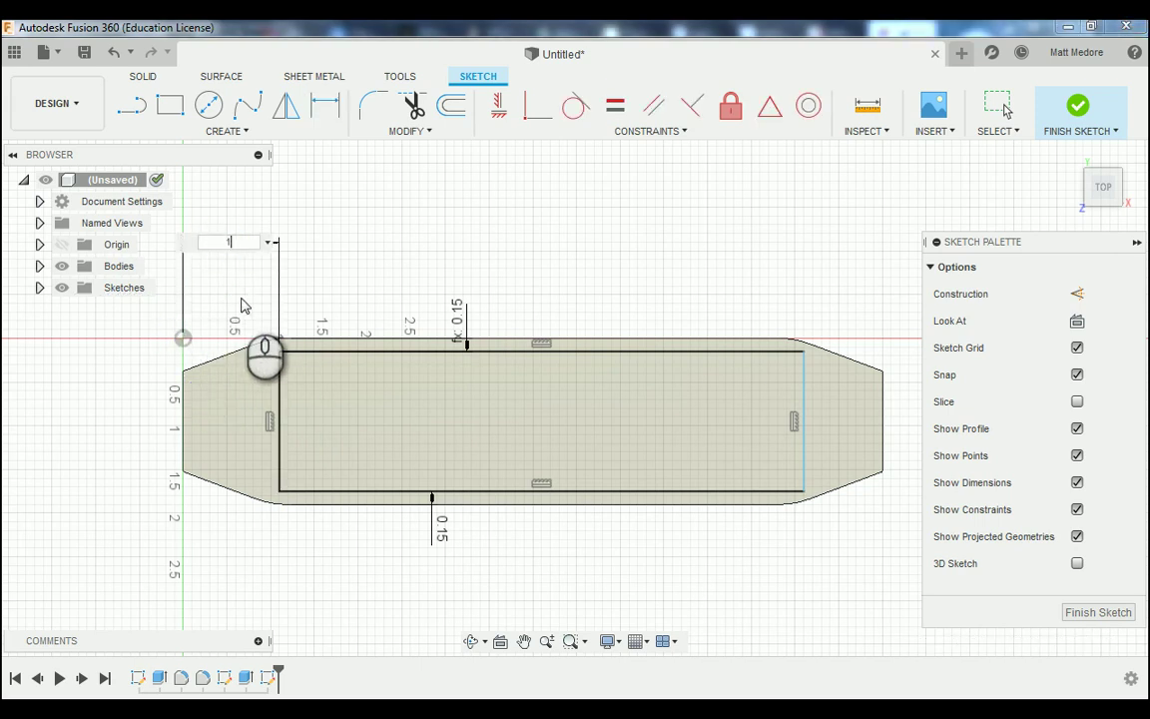
{"action": "key", "text": "Return"}
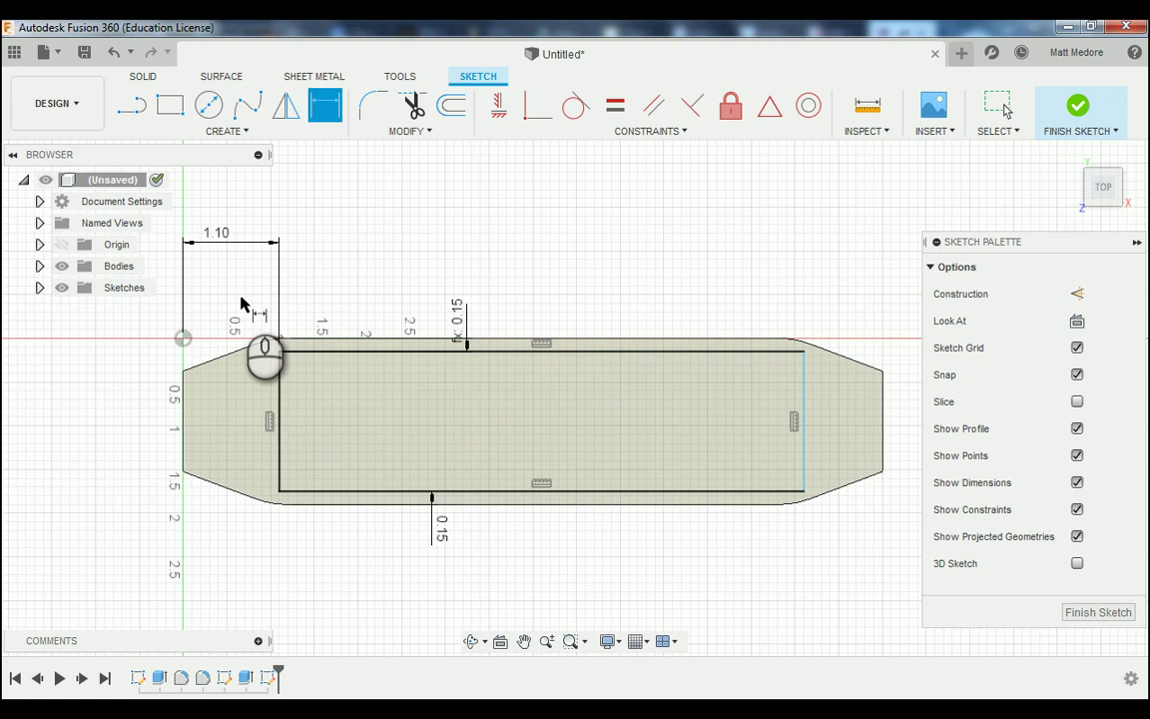
- Dimension the horizontal distance from the origin to the rectangle's far corner on the origin side as 6.90 in
{"action": "left_click", "coordinate": [803, 351]}
{"action": "left_click", "coordinate": [182, 338]}
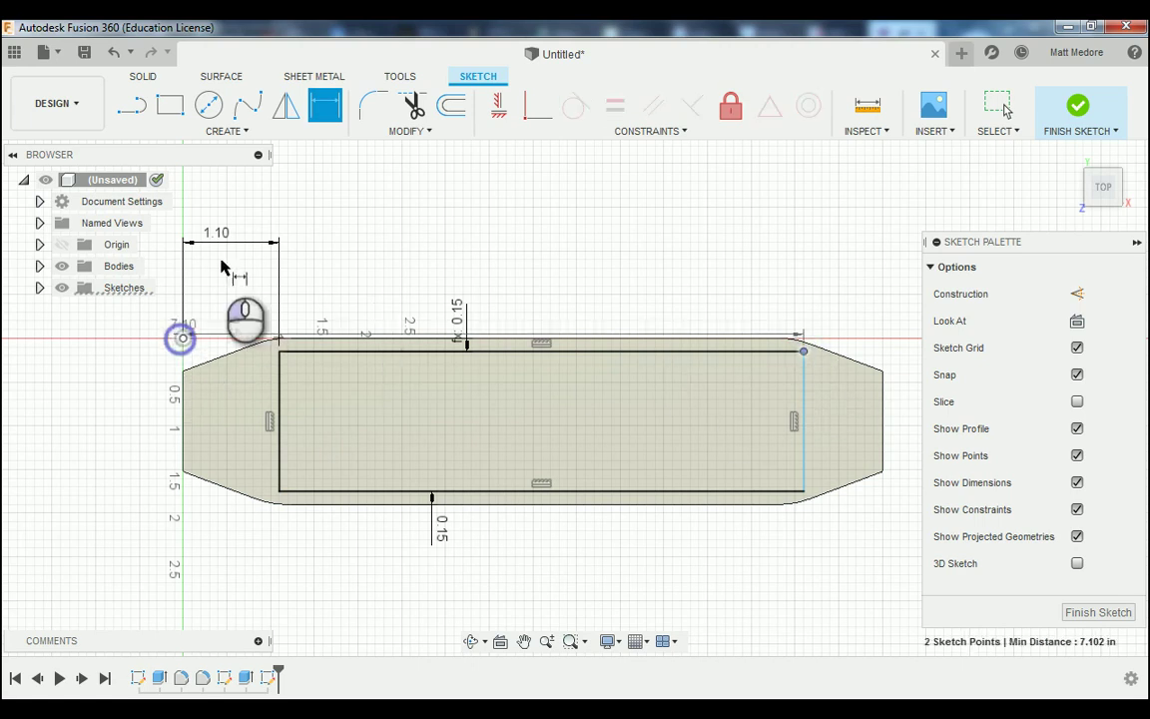
{"action": "left_click", "coordinate": [411, 205]}
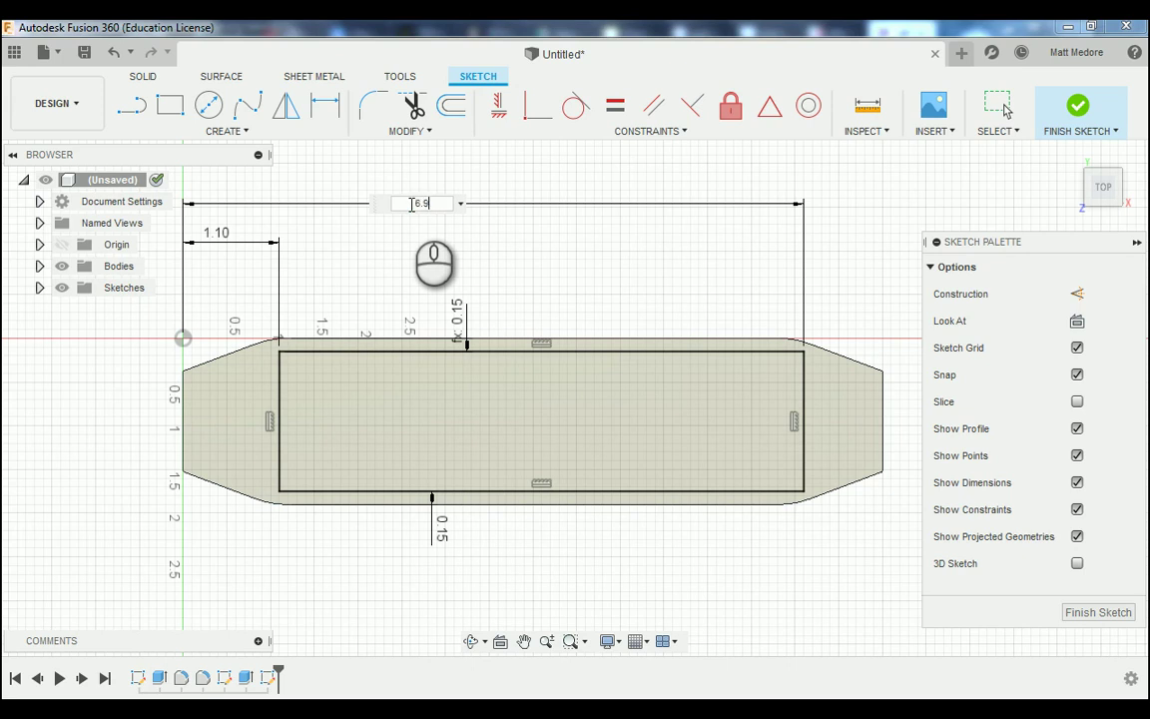
{"action": "type", "text": "6.90"}
{"action": "key", "text": "Return"}
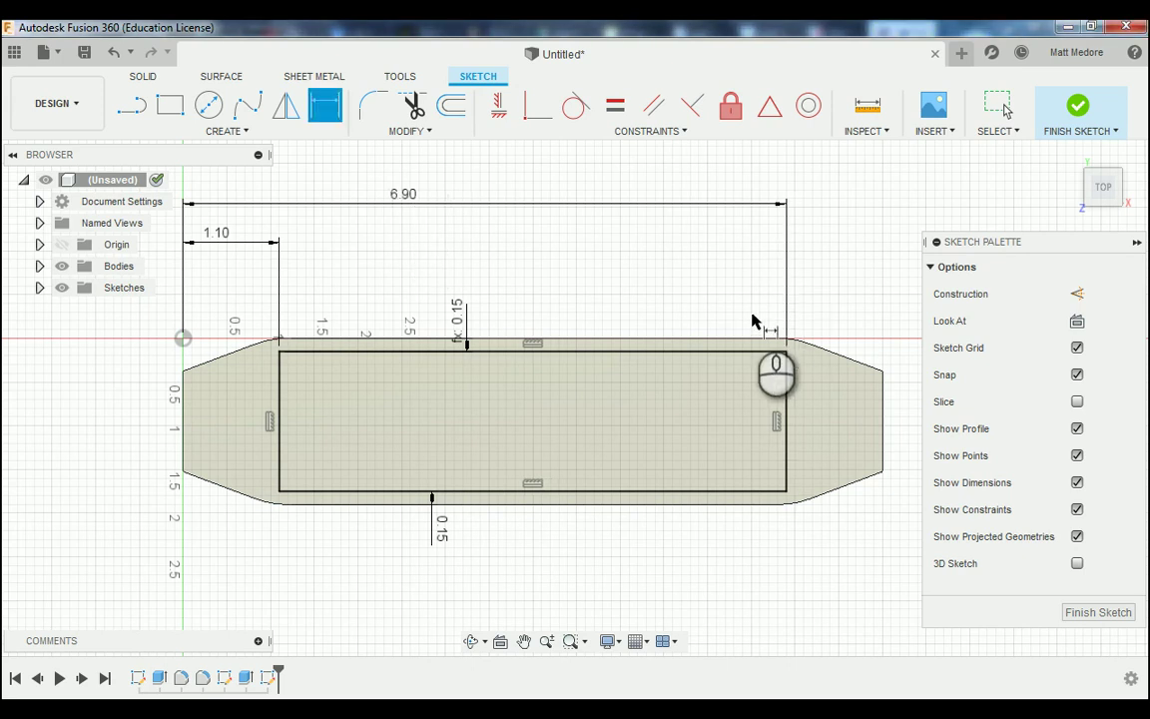
- Press Pull the rectangular profile down through the body as a cut with a distance of -1.100 in
{"action": "right_click", "coordinate": [719, 225]}
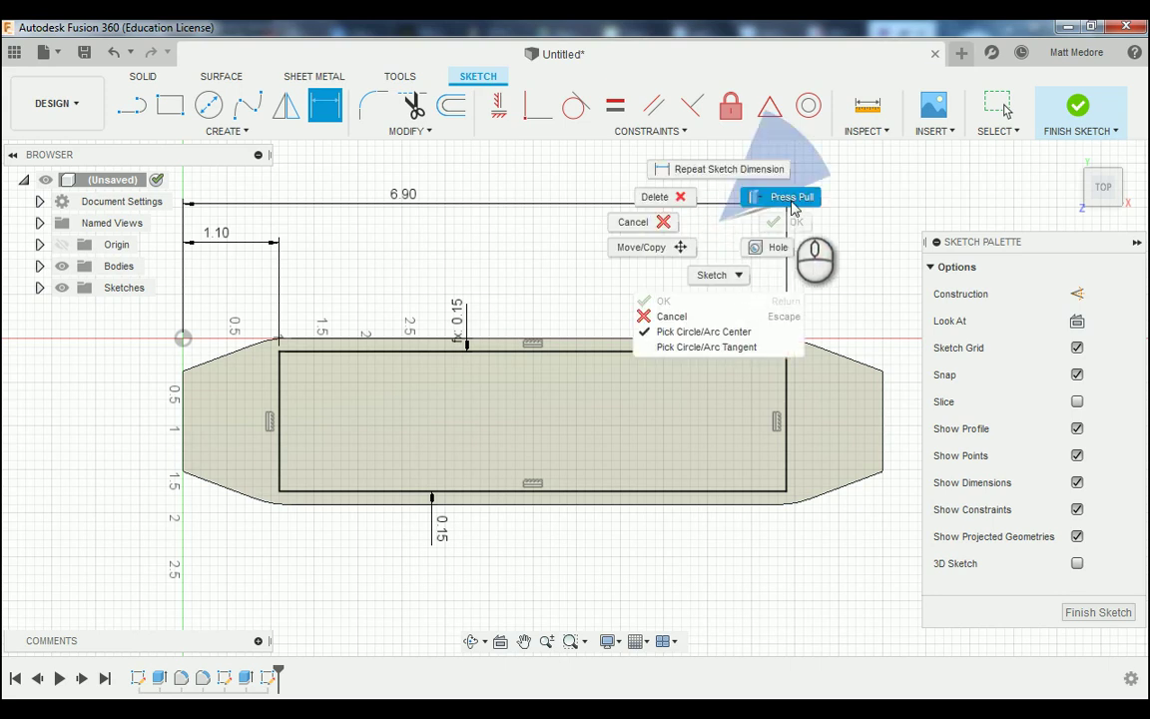
{"action": "left_click", "coordinate": [790, 198]}
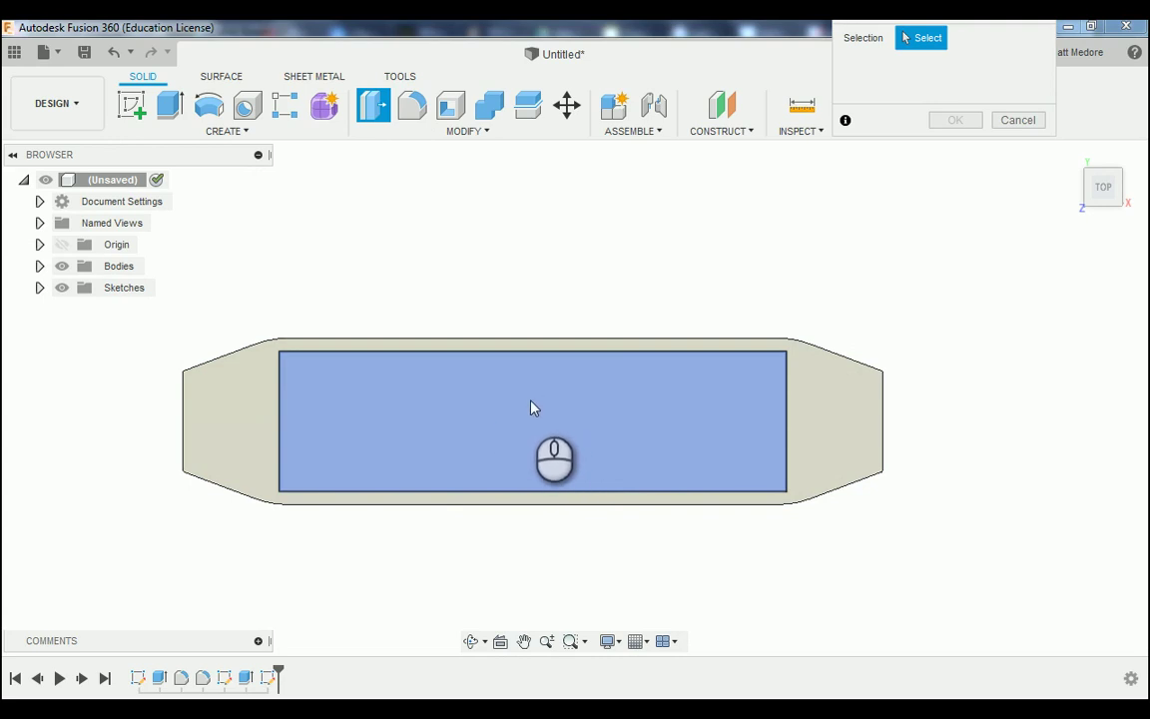
{"action": "left_click", "coordinate": [552, 411]}
{"action": "middle_click_drag", "start_coordinate": [598, 577], "coordinate": [578, 436], "text": "shift"}
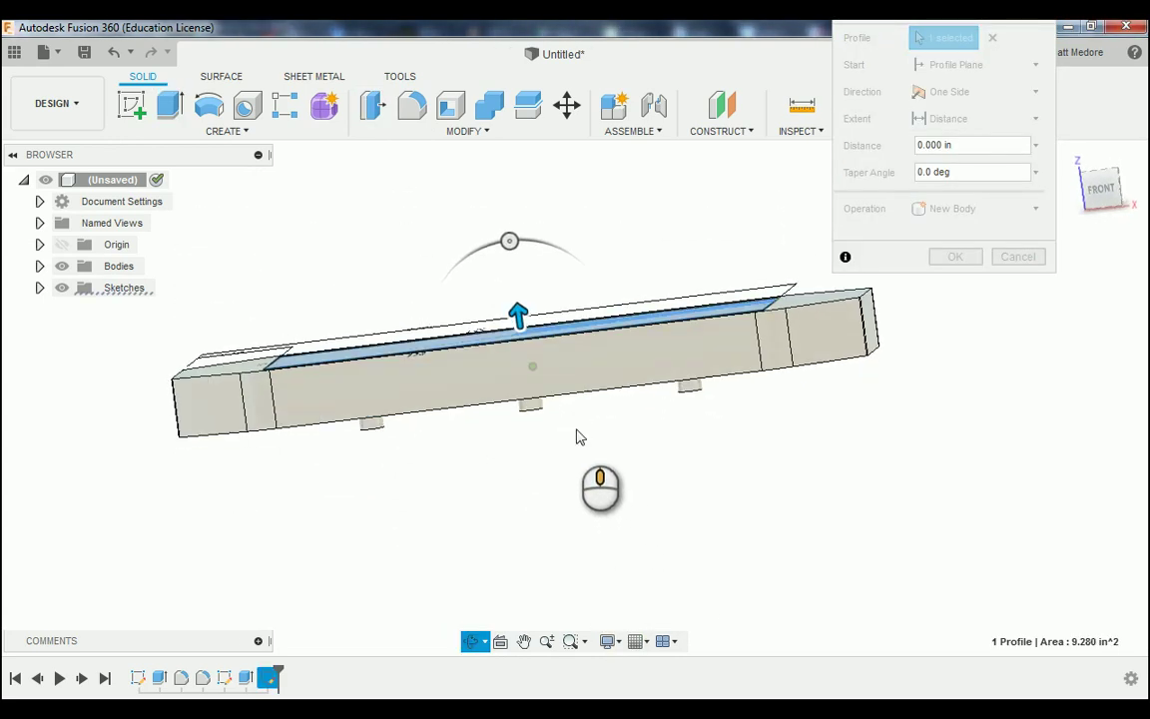
{"action": "left_click_drag", "start_coordinate": [517, 314], "coordinate": [559, 526]}
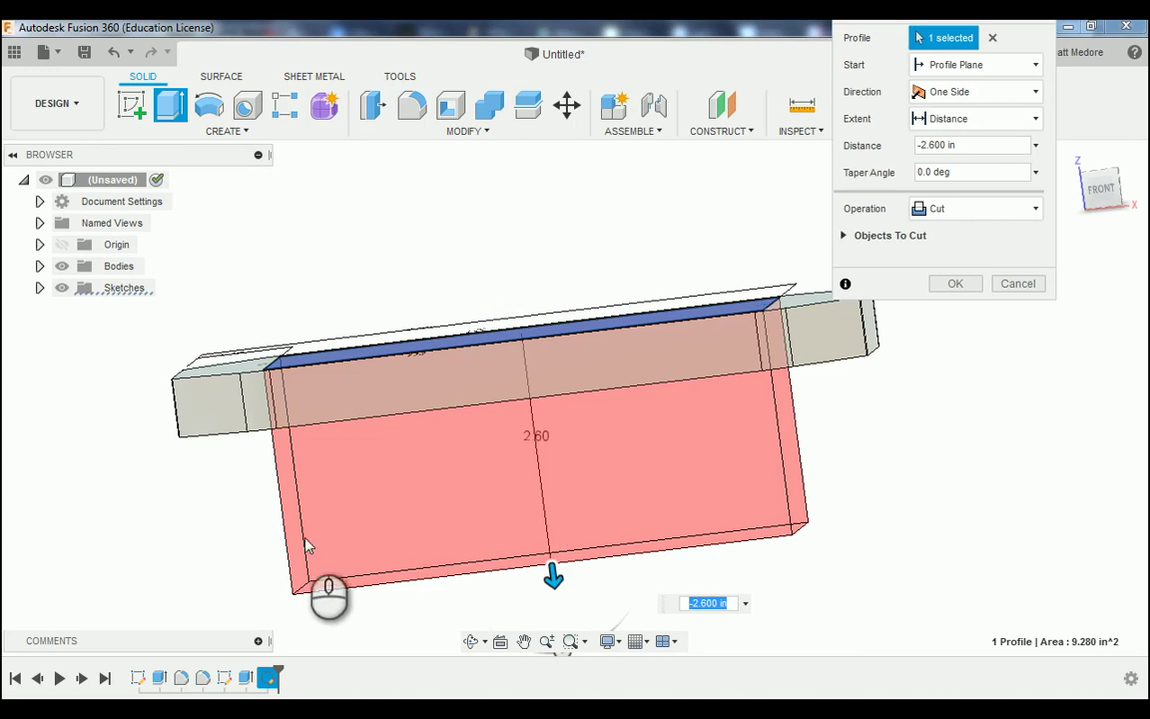
{"action": "middle_click_drag", "start_coordinate": [302, 531], "coordinate": [238, 508], "text": "shift"}
{"action": "left_click_drag", "start_coordinate": [537, 567], "coordinate": [557, 452]}
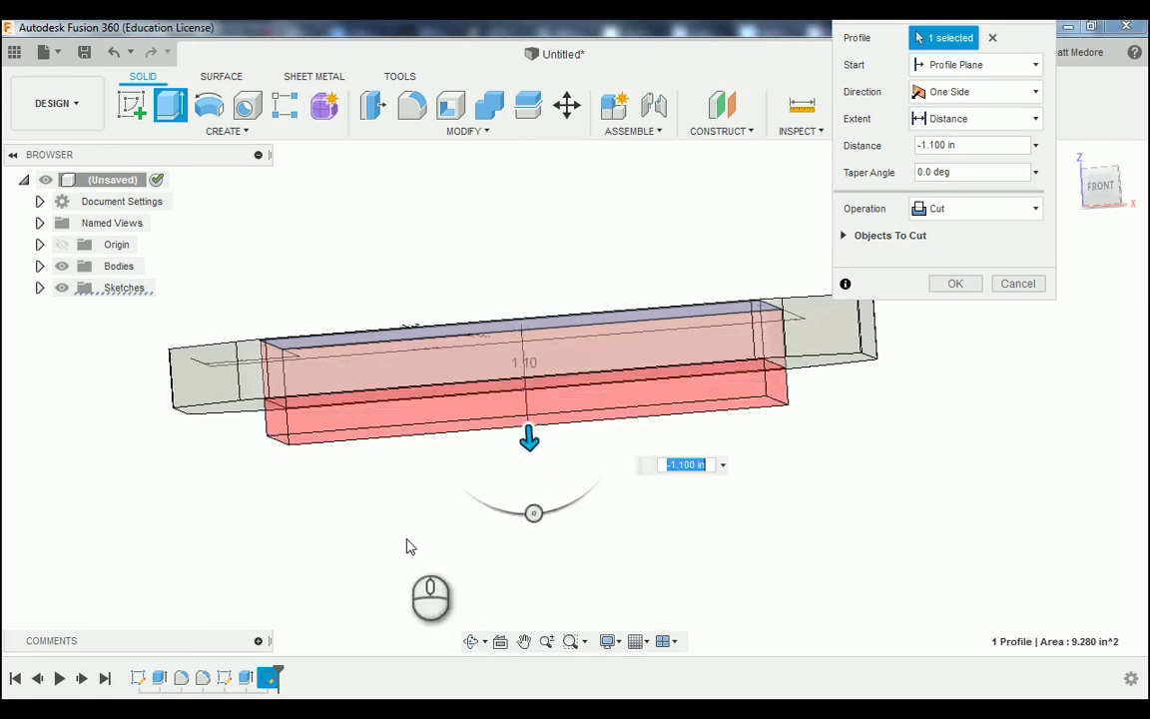
{"action": "scroll", "coordinate": [255, 547], "scroll_direction": "down", "scroll_amount": 3}
{"action": "scroll", "coordinate": [741, 457], "scroll_direction": "up", "scroll_amount": 5}
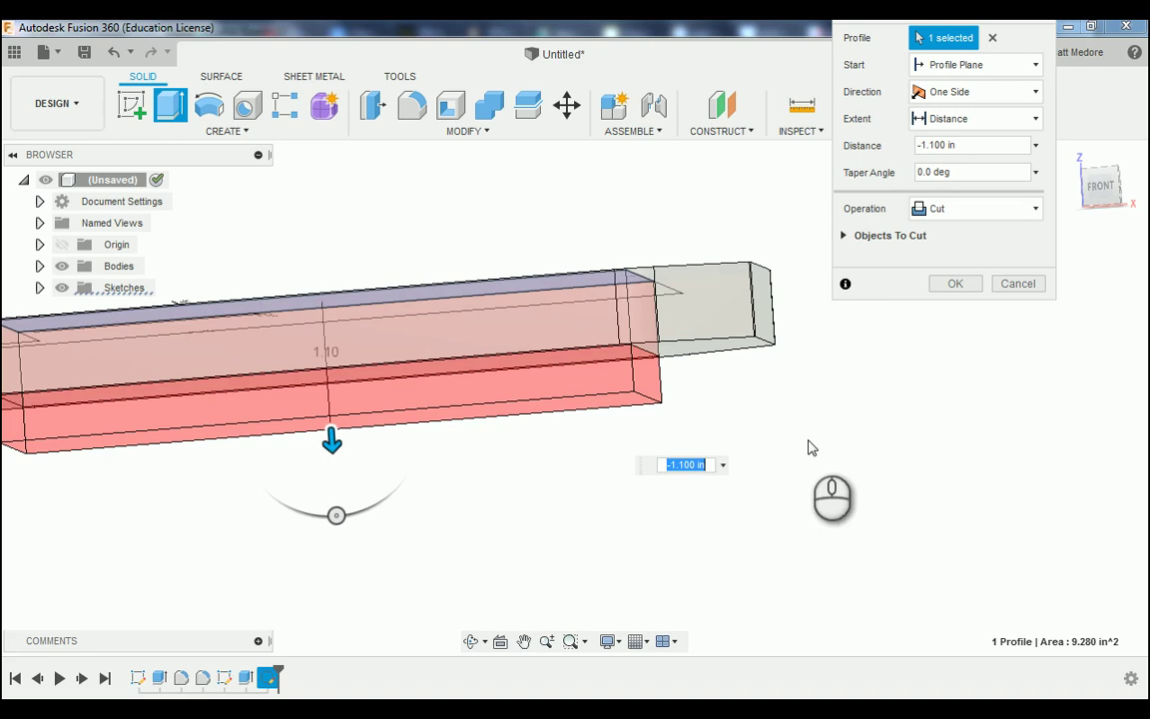
- Change the cut's extent to To Object, ending at the body's bottom face around the pegs, and complete it
{"action": "left_click", "coordinate": [937, 123]}
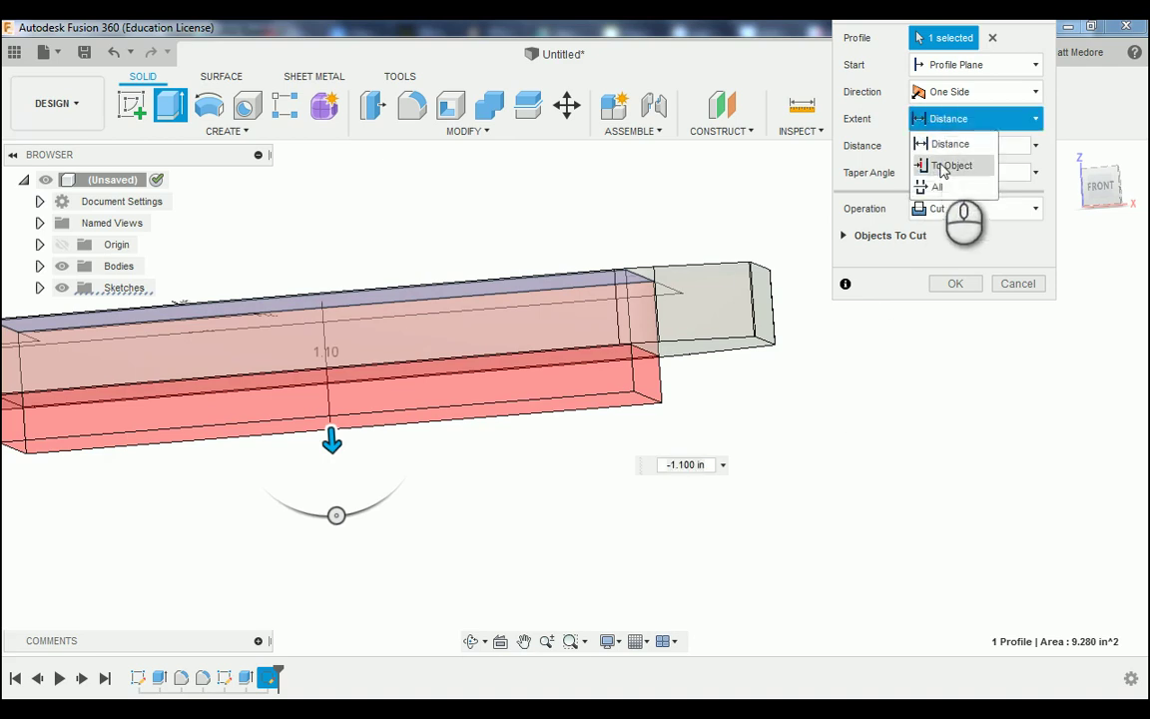
{"action": "left_click", "coordinate": [949, 166]}
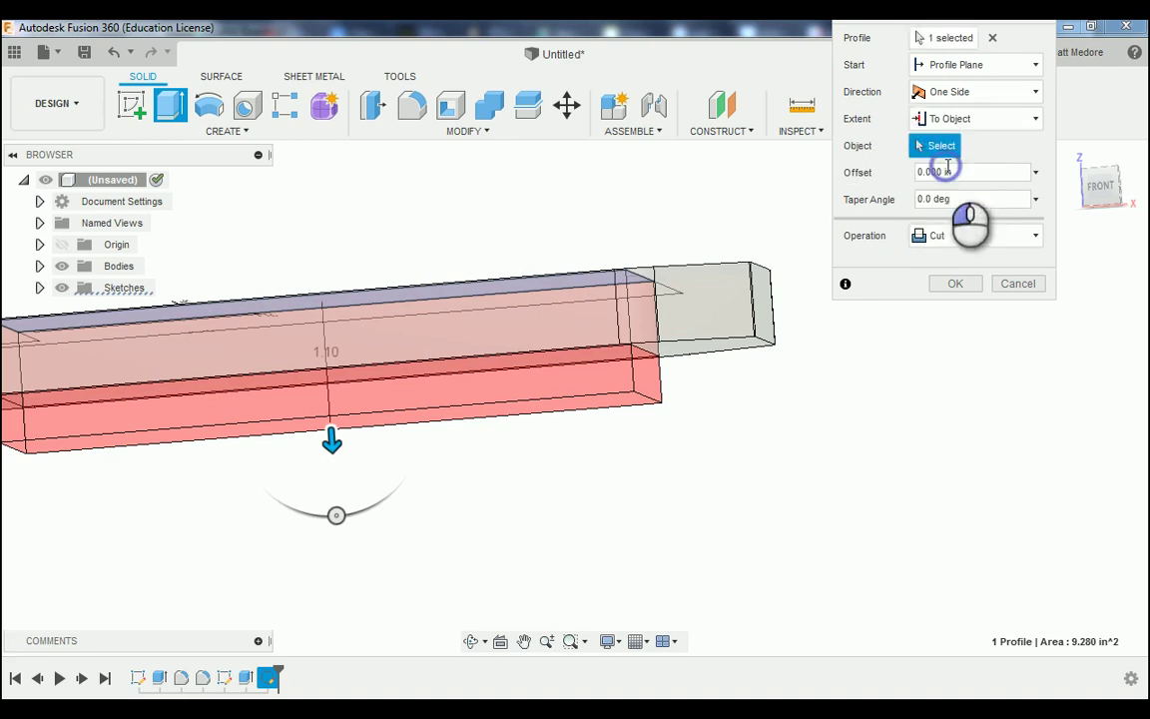
{"action": "middle_click_drag", "start_coordinate": [749, 429], "coordinate": [734, 583], "text": "shift"}
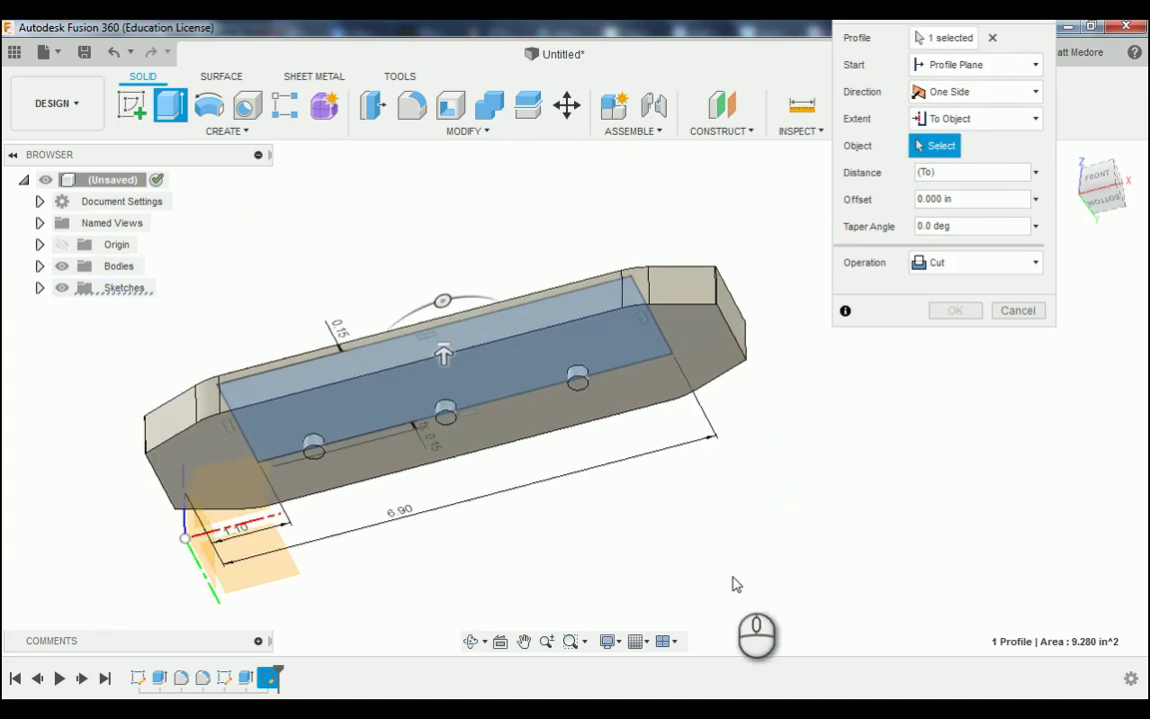
{"action": "left_click", "coordinate": [662, 382]}
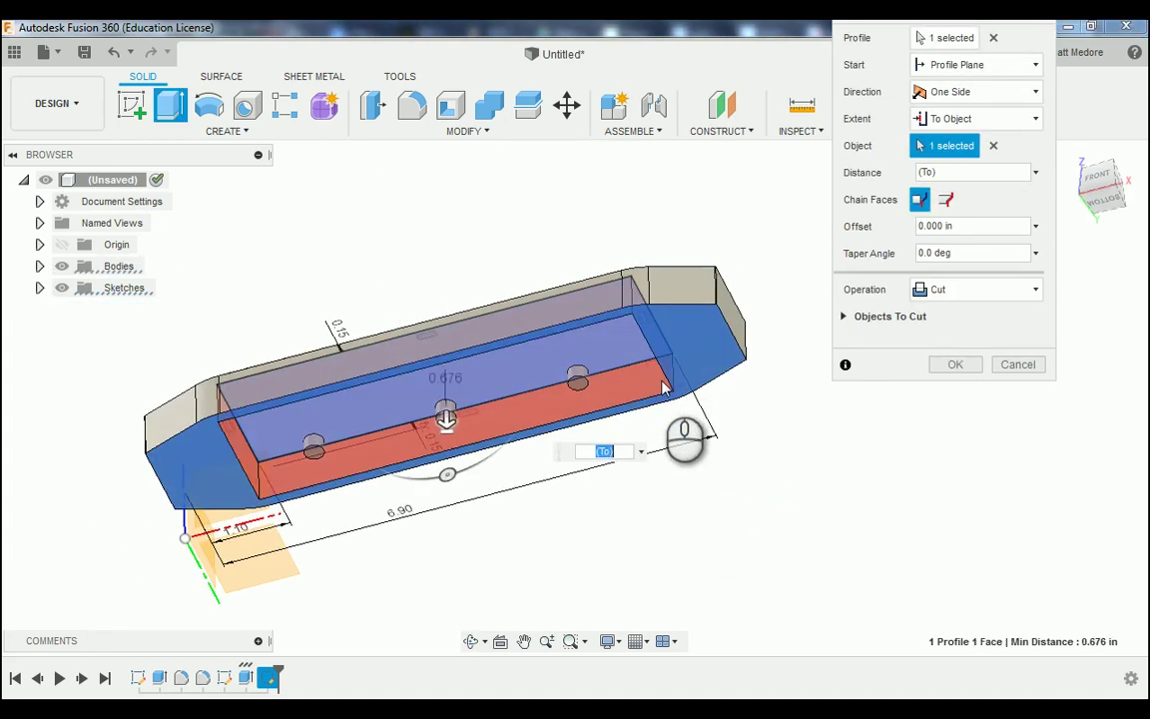
{"action": "left_click", "coordinate": [953, 367]}
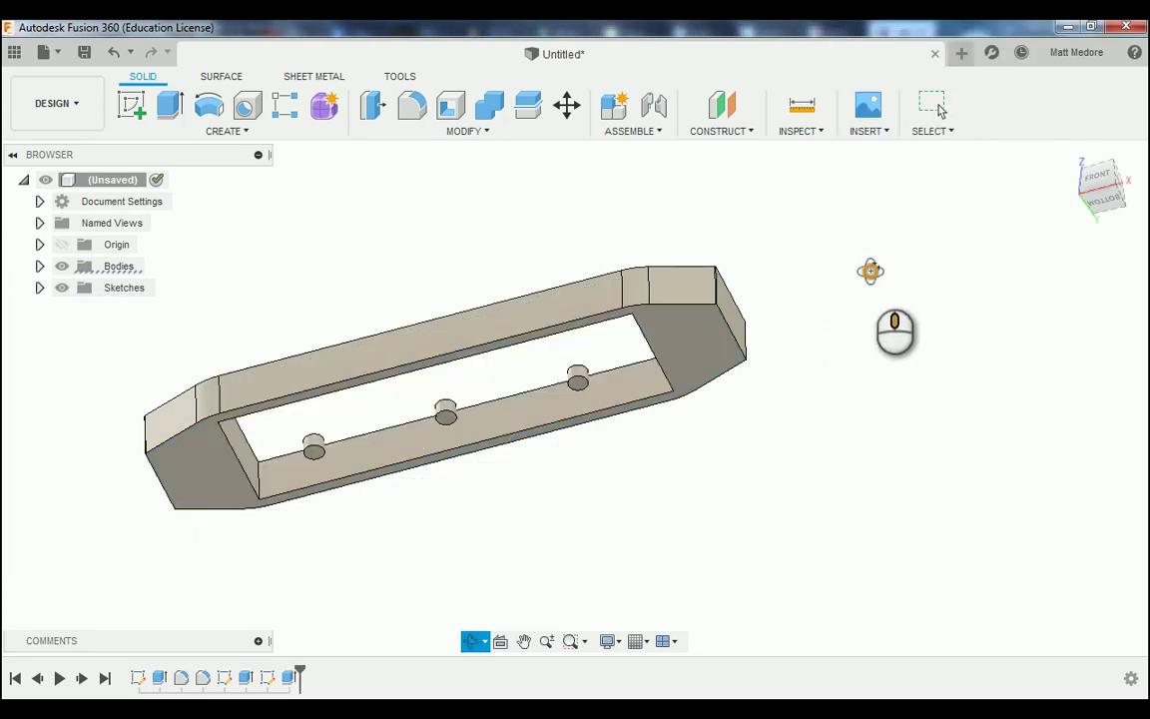
{"action": "middle_click_drag", "start_coordinate": [871, 269], "coordinate": [928, 441], "text": "shift"}
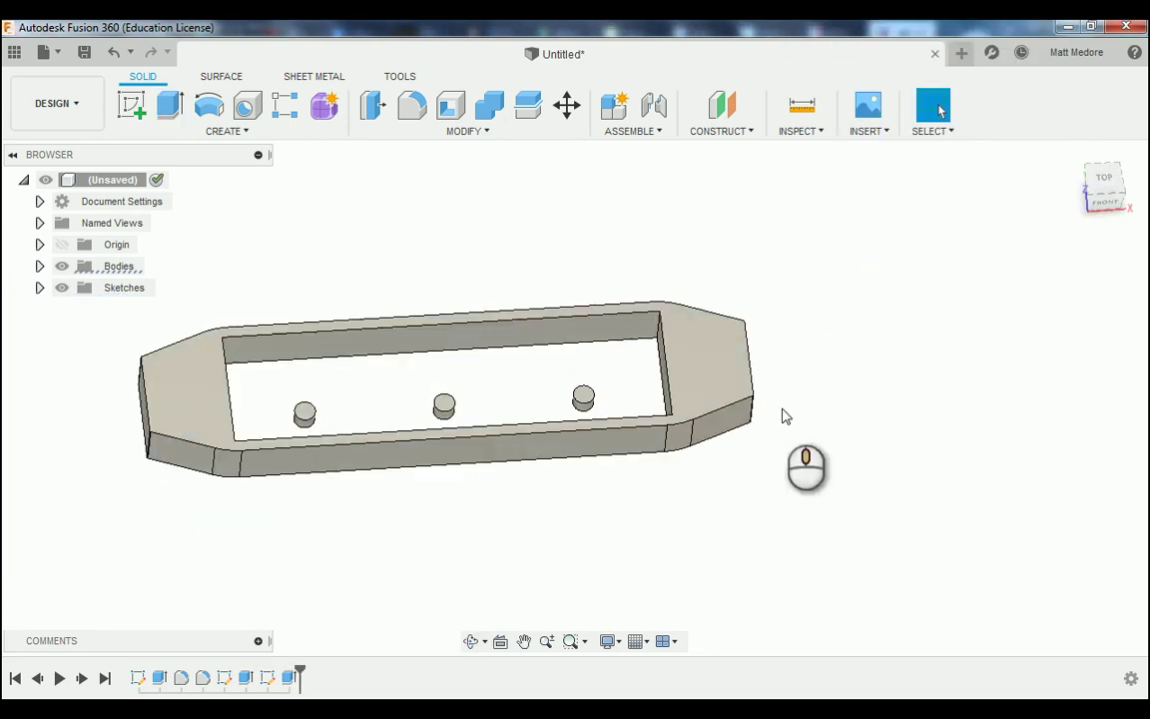
{"action": "scroll", "coordinate": [325, 336], "scroll_direction": "down", "scroll_amount": 1}
{"action": "scroll", "coordinate": [398, 429], "scroll_direction": "up", "scroll_amount": 3}
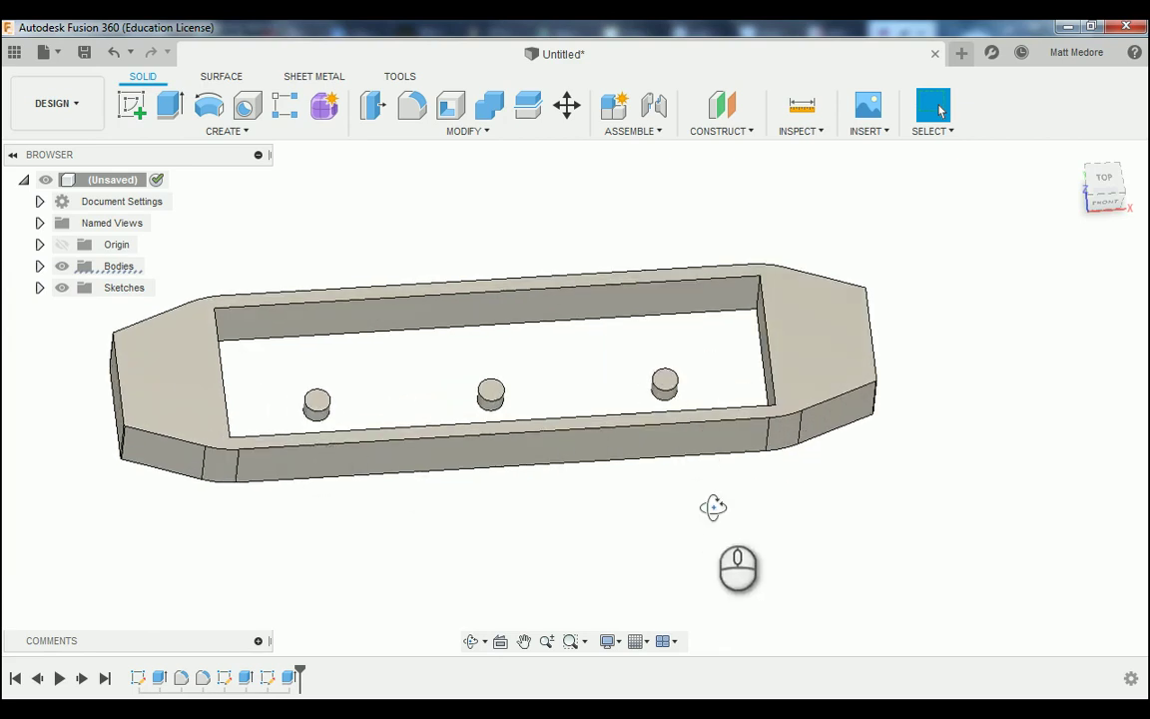
{"action": "mouse_move", "coordinate": [714, 505]}
{"action": "middle_mouse_down", "text": "shift"}
{"action": "mouse_move", "coordinate": [694, 527]}
{"action": "mouse_move", "coordinate": [694, 504]}
{"action": "middle_mouse_up", "text": "shift"}
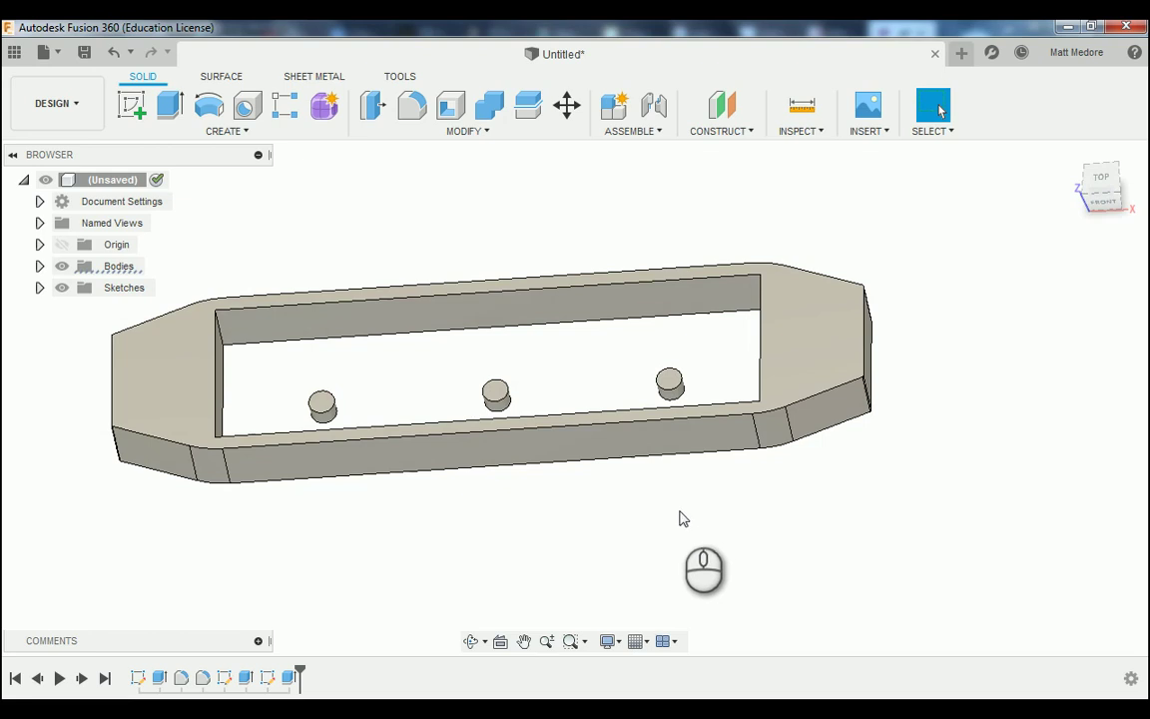
- Start a sketch on the body's top face and project the top faces of all three pegs into it
{"action": "mouse_move", "coordinate": [725, 518]}
{"action": "middle_mouse_down", "text": "shift"}
{"action": "mouse_move", "coordinate": [711, 524]}
{"action": "mouse_move", "coordinate": [728, 540]}
{"action": "middle_mouse_up", "text": "shift"}
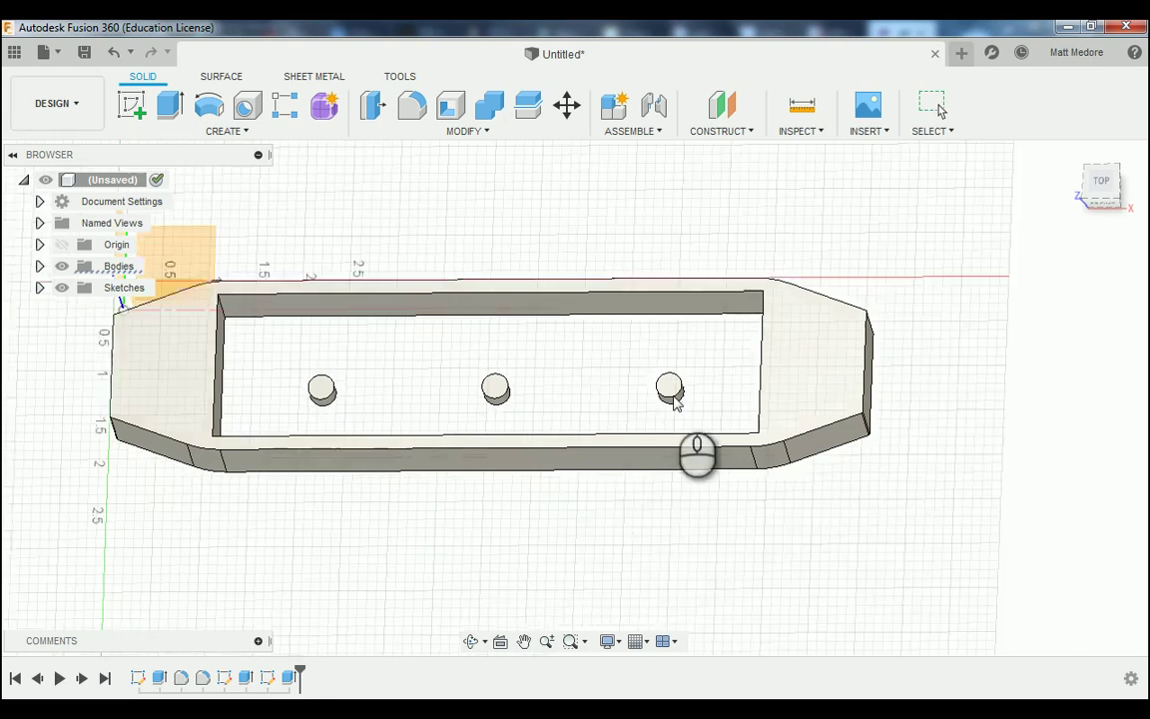
{"action": "scroll", "coordinate": [769, 554], "scroll_direction": "down", "scroll_amount": 2}
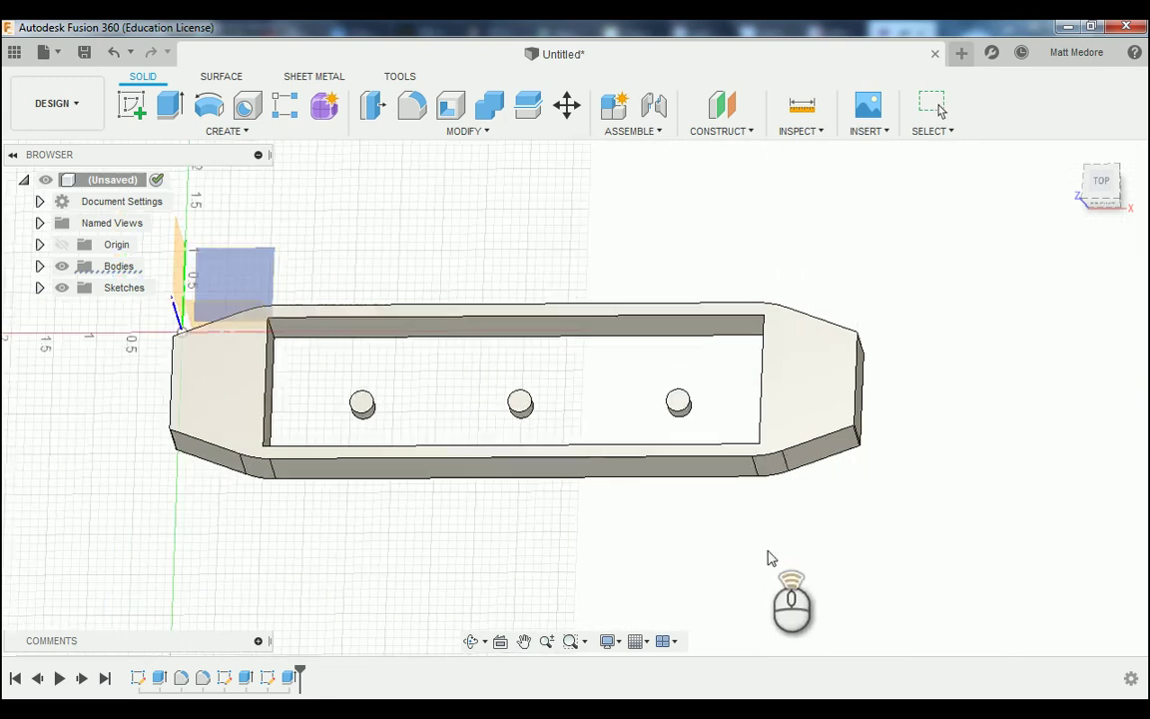
{"action": "scroll", "coordinate": [541, 507], "scroll_direction": "up", "scroll_amount": 1}
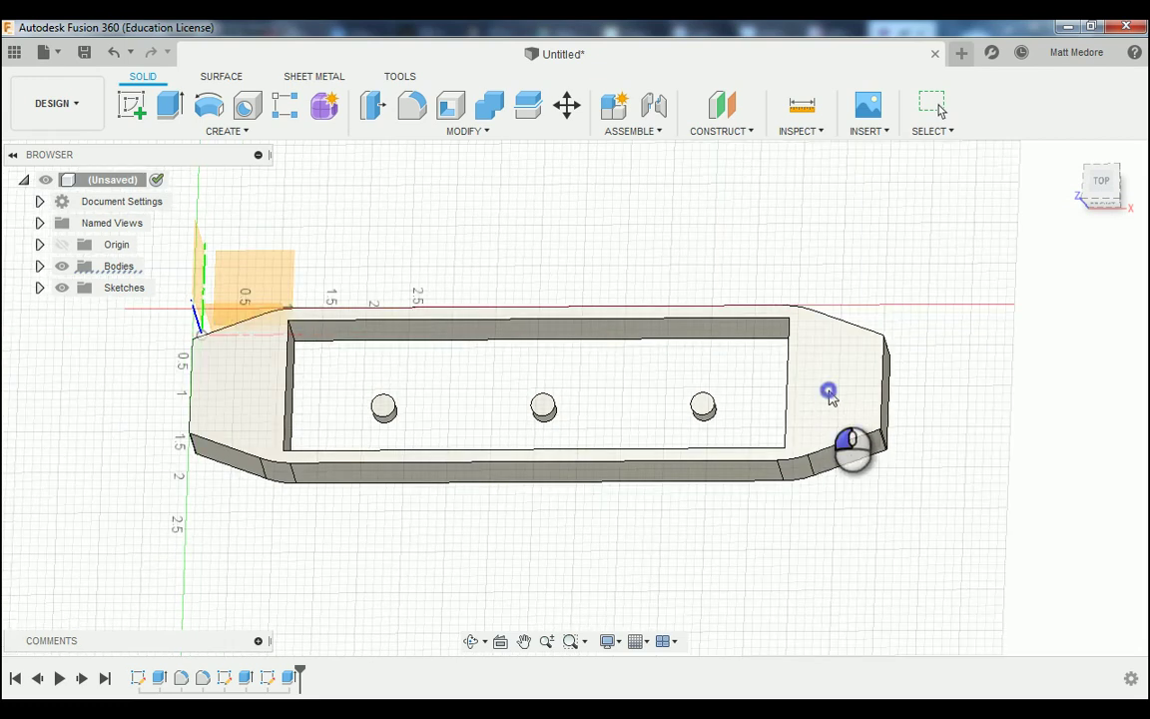
{"action": "left_click", "coordinate": [830, 394]}
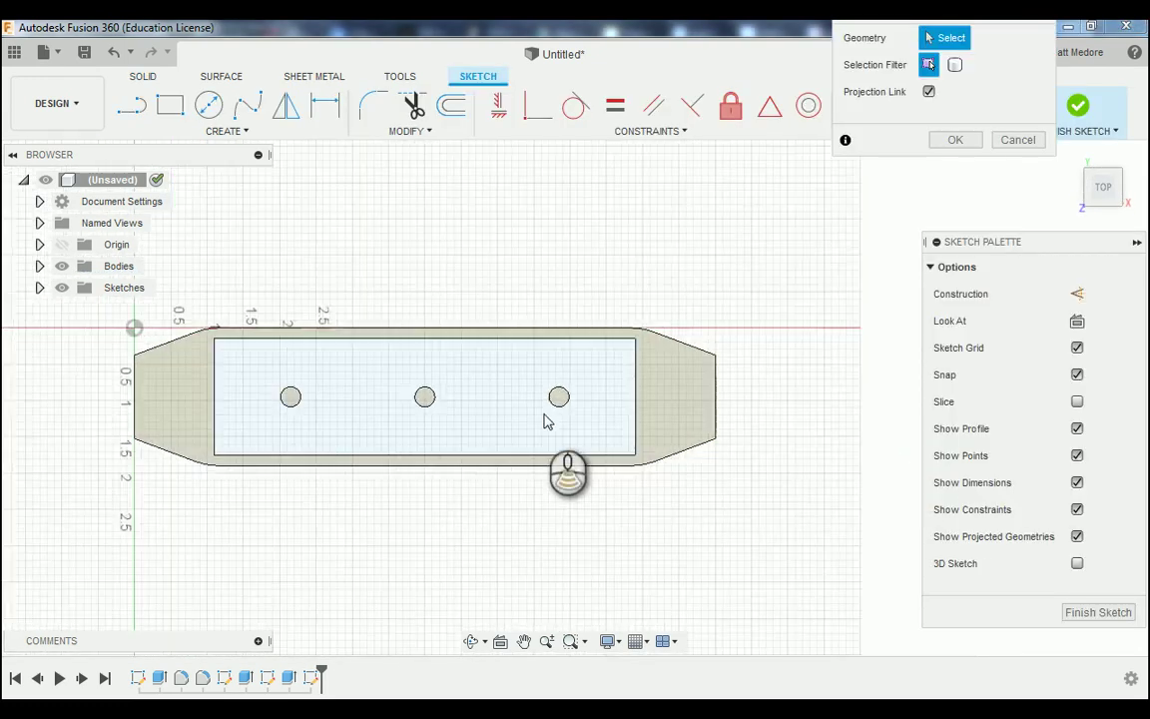
{"action": "scroll", "coordinate": [544, 422], "scroll_direction": "up", "scroll_amount": 1}
{"action": "left_click", "coordinate": [563, 393]}
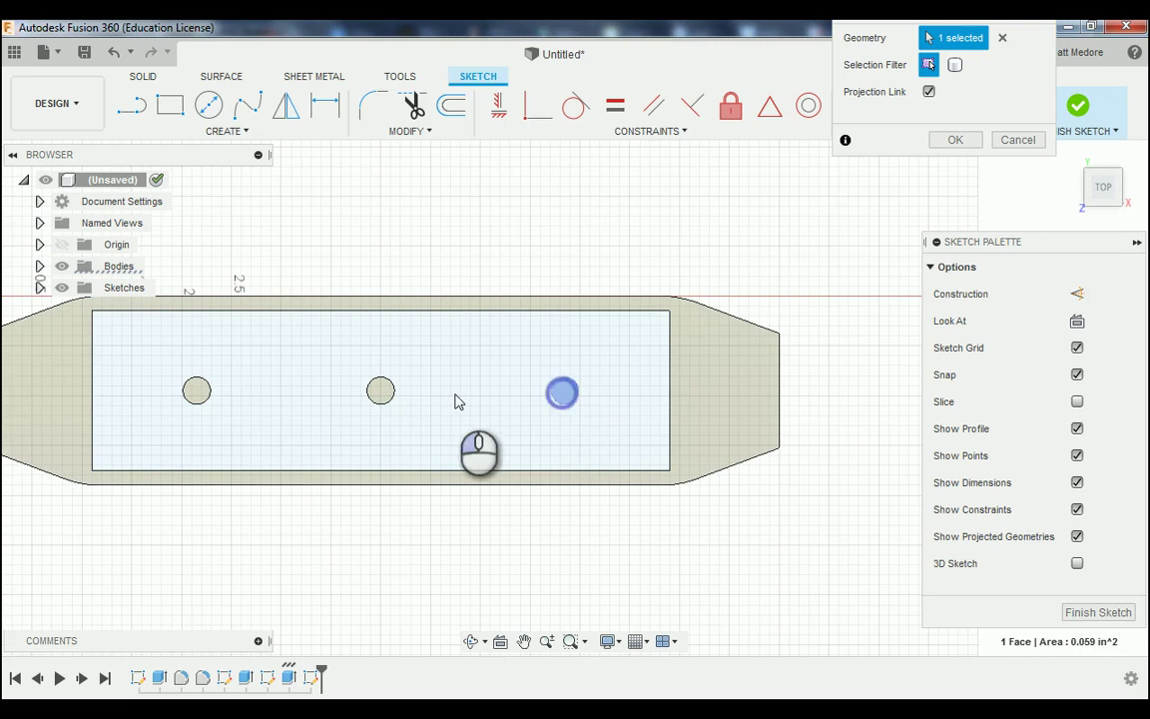
{"action": "left_click", "coordinate": [381, 392]}
{"action": "left_click", "coordinate": [199, 394]}
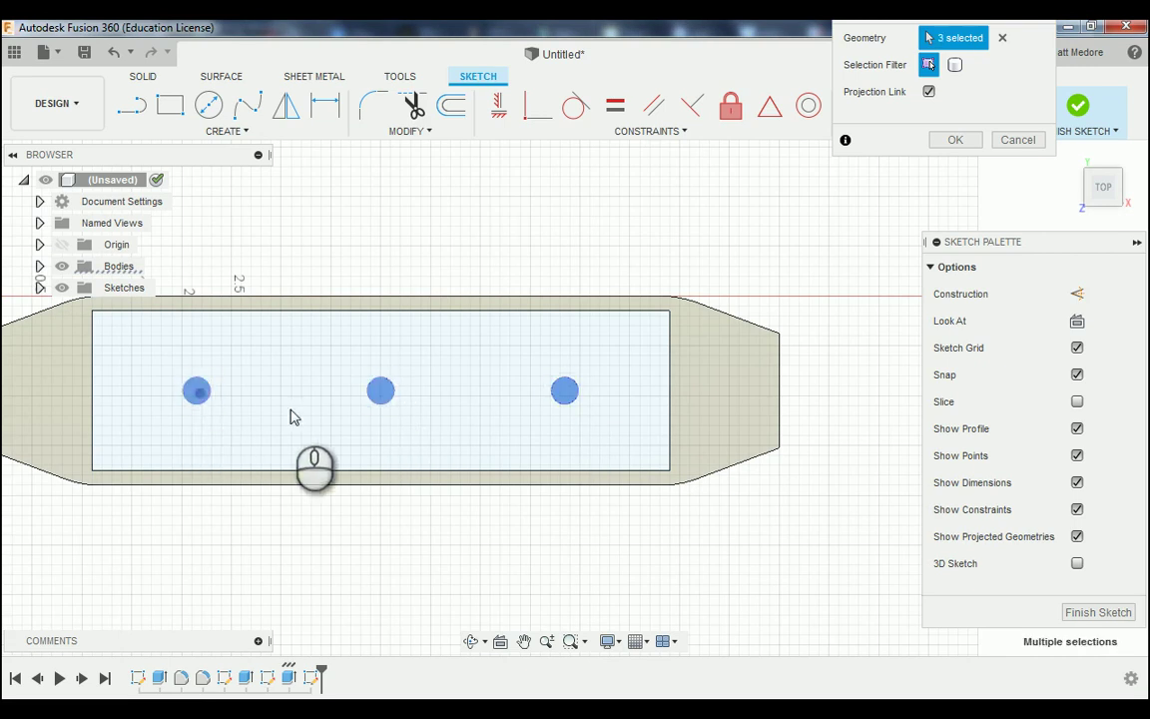
{"action": "left_click", "coordinate": [956, 141]}
- Draw a circumscribed six-sided polygon centred on the peg nearest the origin, with a radius of about 0.80 in reaching the opening's long edge
{"action": "scroll", "coordinate": [544, 621], "scroll_direction": "up", "scroll_amount": 2}
{"action": "middle_click_drag", "start_coordinate": [531, 569], "coordinate": [578, 534], "text": "shift"}
{"action": "scroll", "coordinate": [676, 529], "scroll_direction": "down", "scroll_amount": 2}
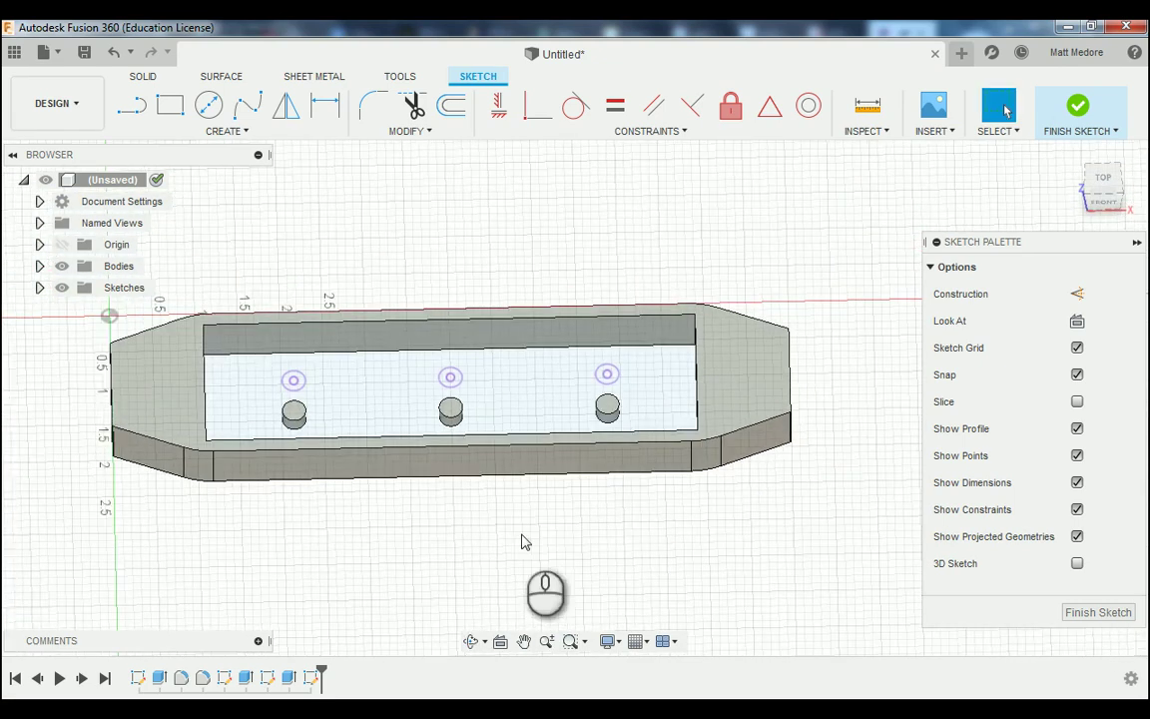
{"action": "scroll", "coordinate": [250, 433], "scroll_direction": "up", "scroll_amount": 3}
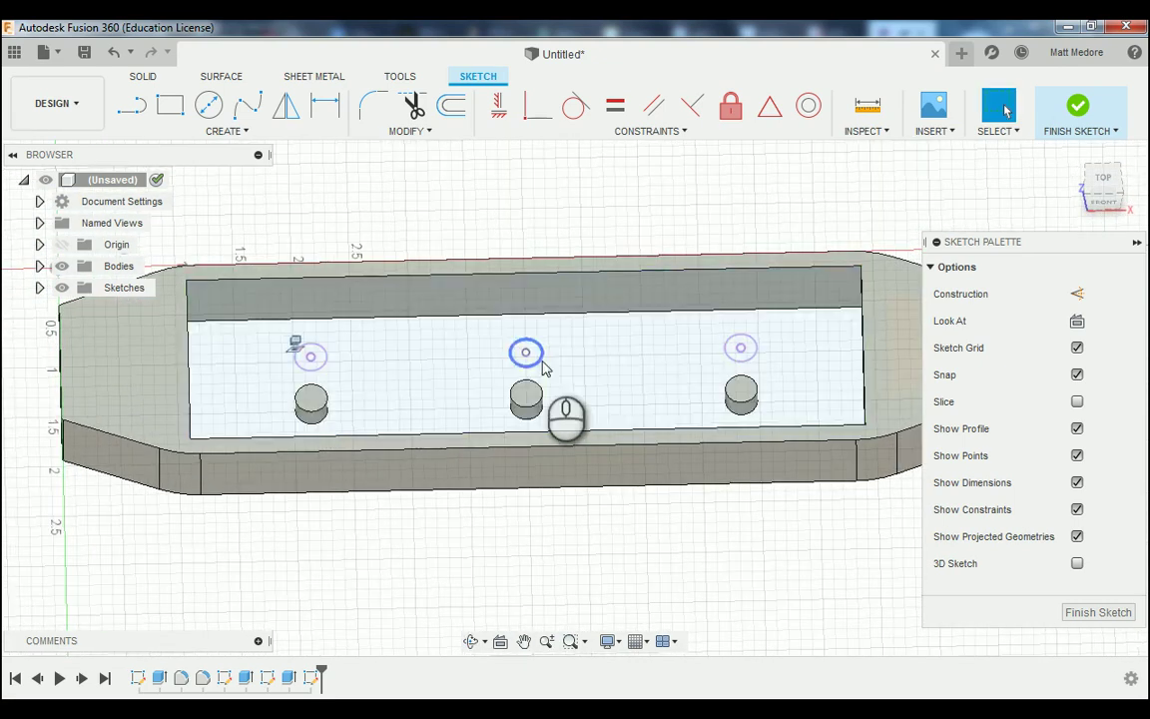
{"action": "scroll", "coordinate": [340, 559], "scroll_direction": "down", "scroll_amount": 1}
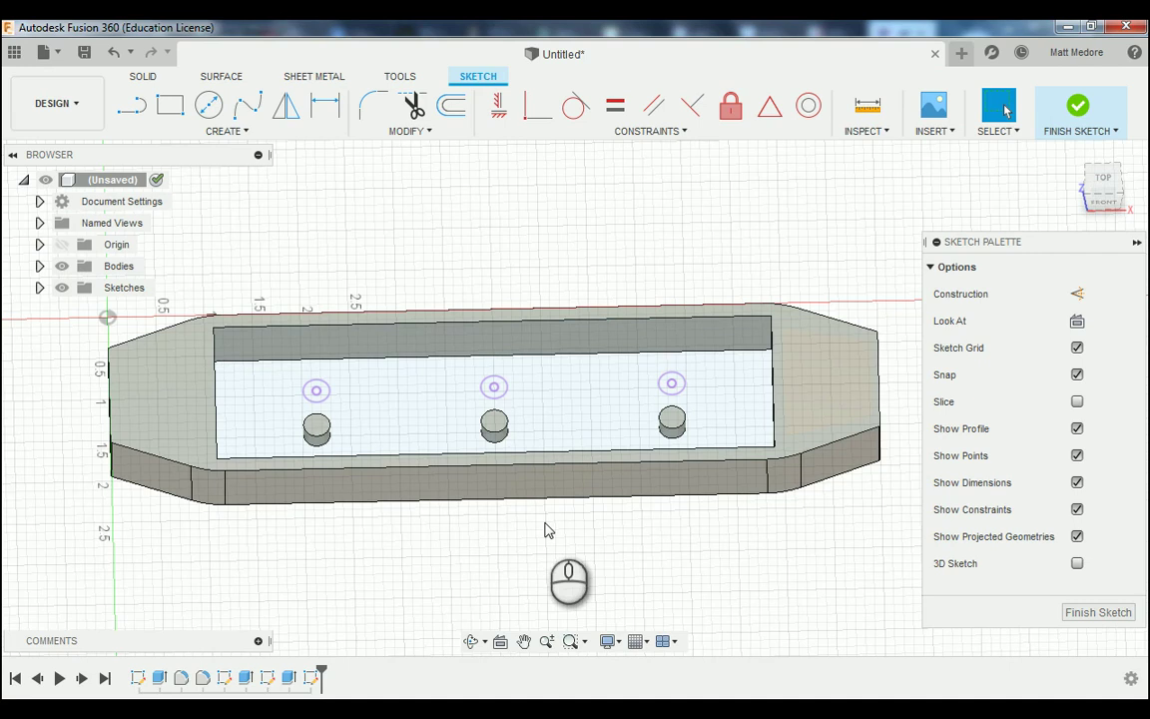
{"action": "mouse_move", "coordinate": [544, 530]}
{"action": "middle_mouse_down", "text": "shift"}
{"action": "mouse_move", "coordinate": [535, 527]}
{"action": "mouse_move", "coordinate": [534, 550]}
{"action": "middle_mouse_up", "text": "shift"}
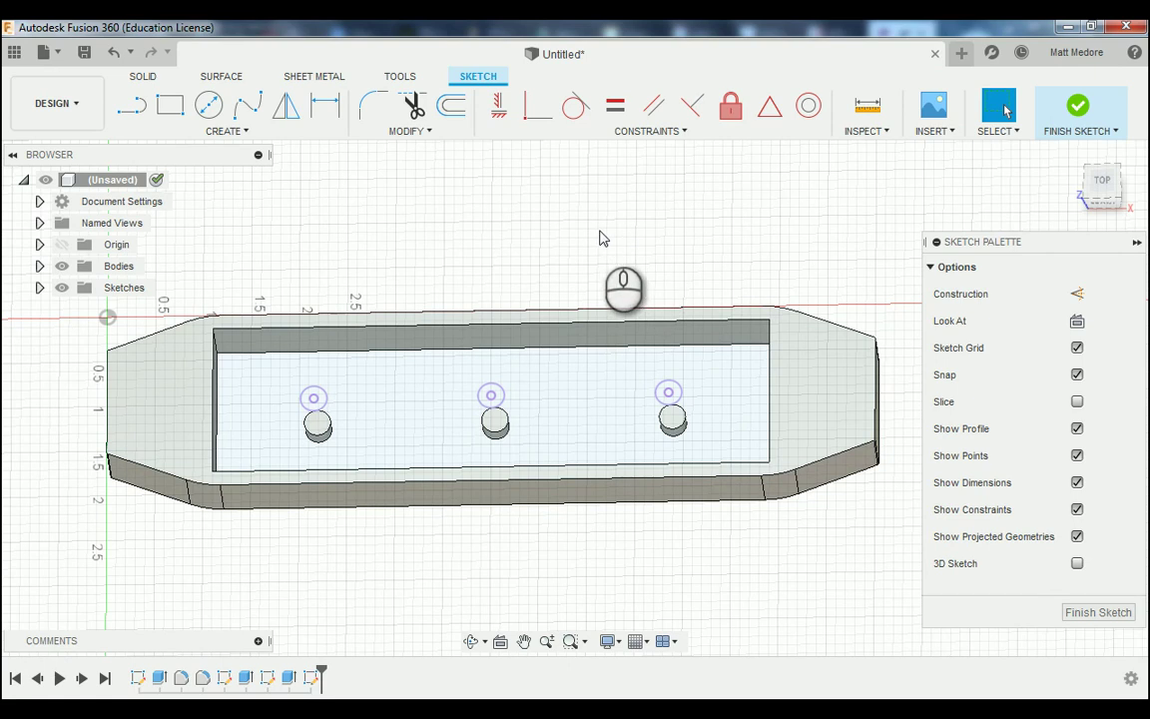
{"action": "left_click", "coordinate": [233, 134]}
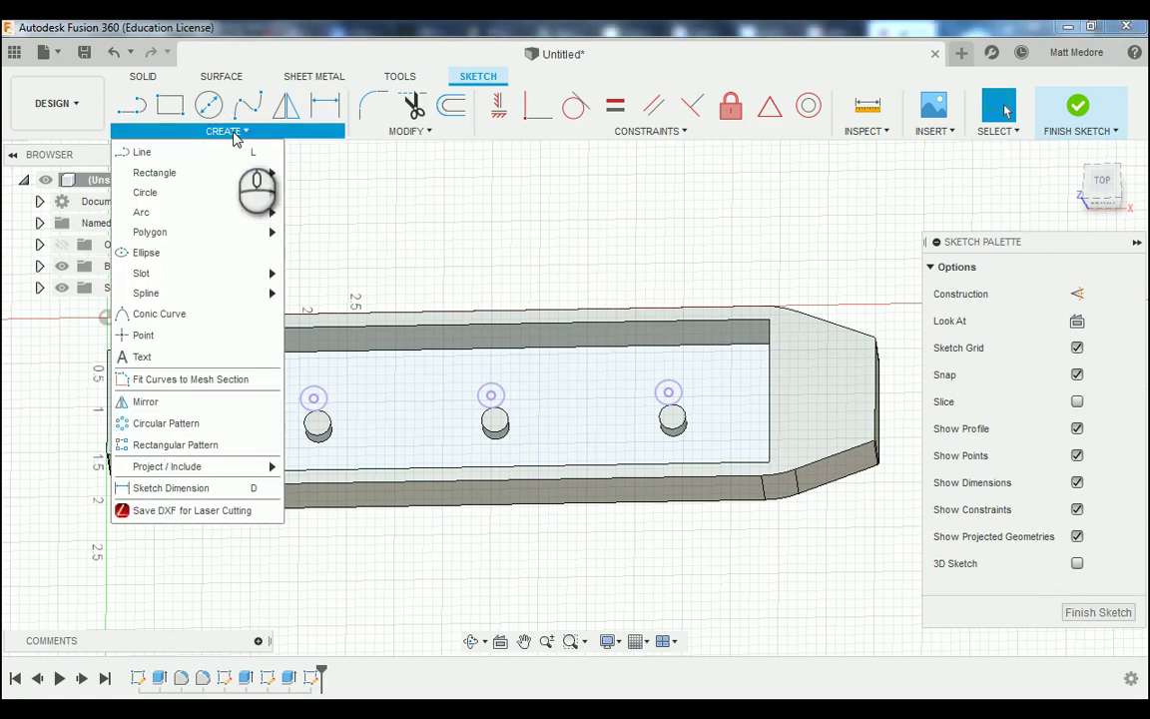
{"action": "mouse_move", "coordinate": [240, 241]}
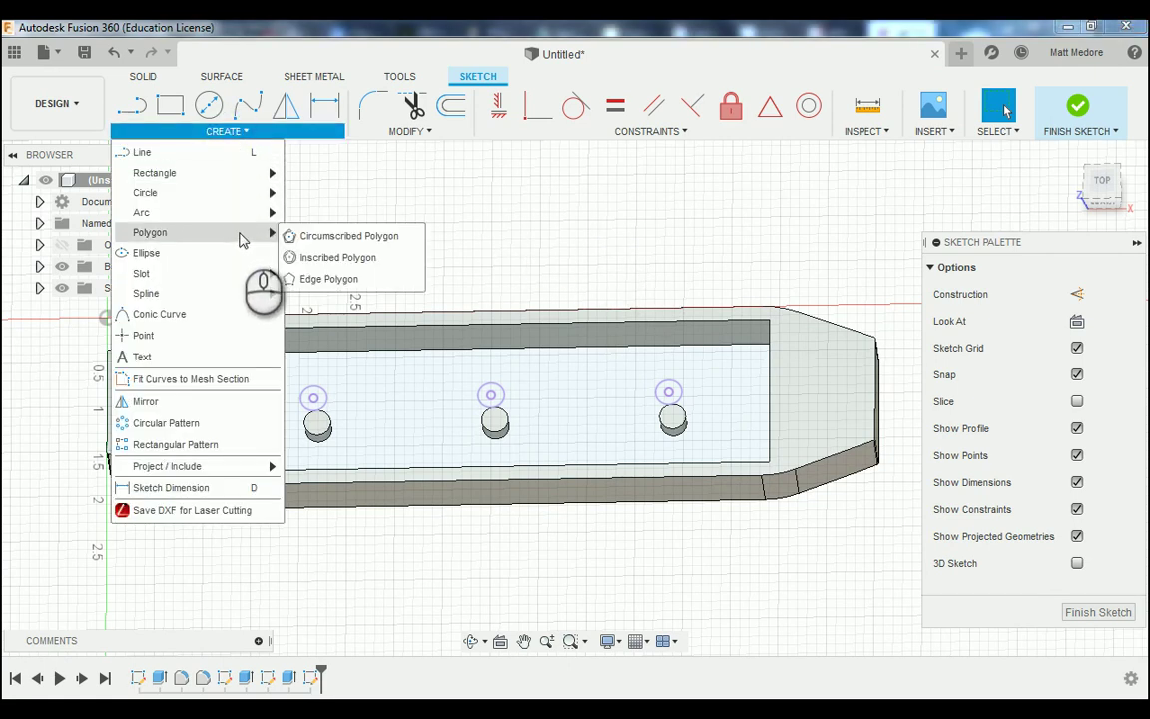
{"action": "left_click", "coordinate": [365, 236]}
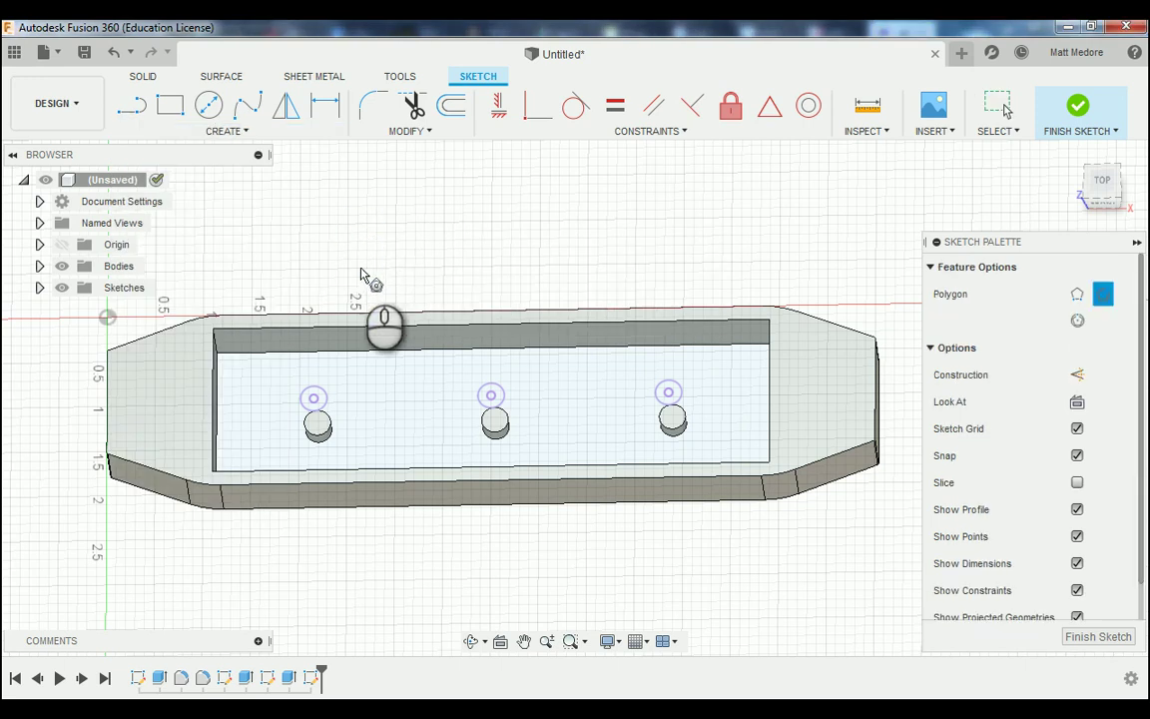
{"action": "left_click", "coordinate": [314, 399]}
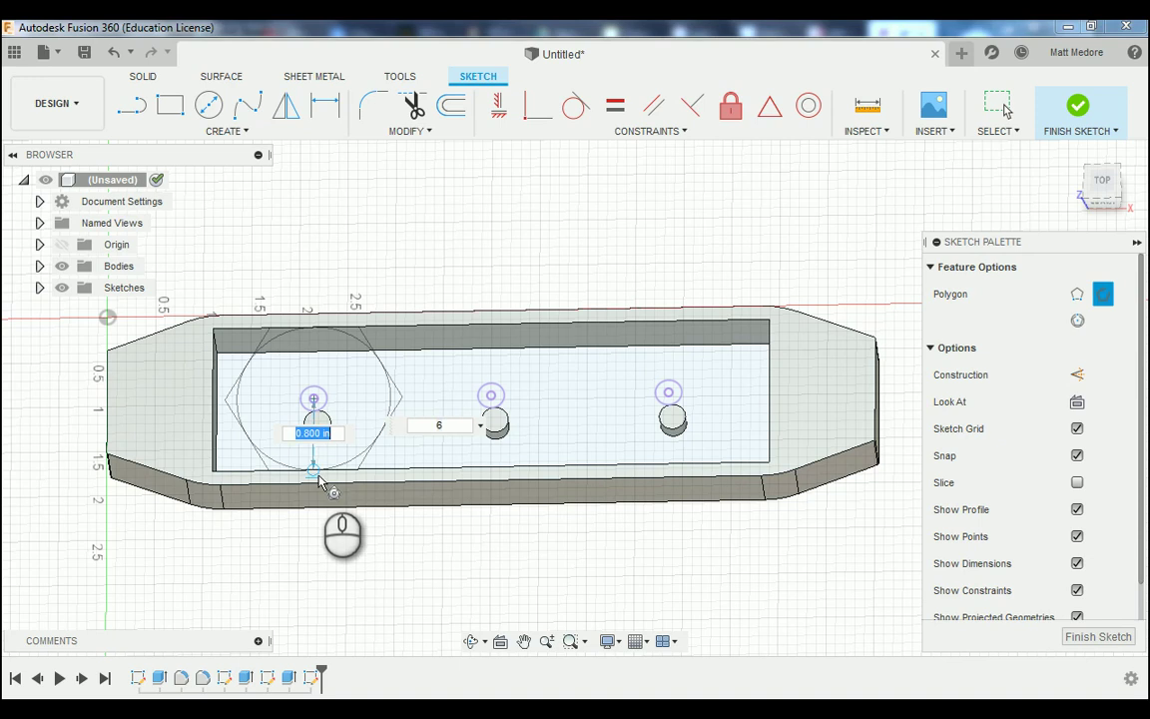
{"action": "left_click", "coordinate": [317, 479]}
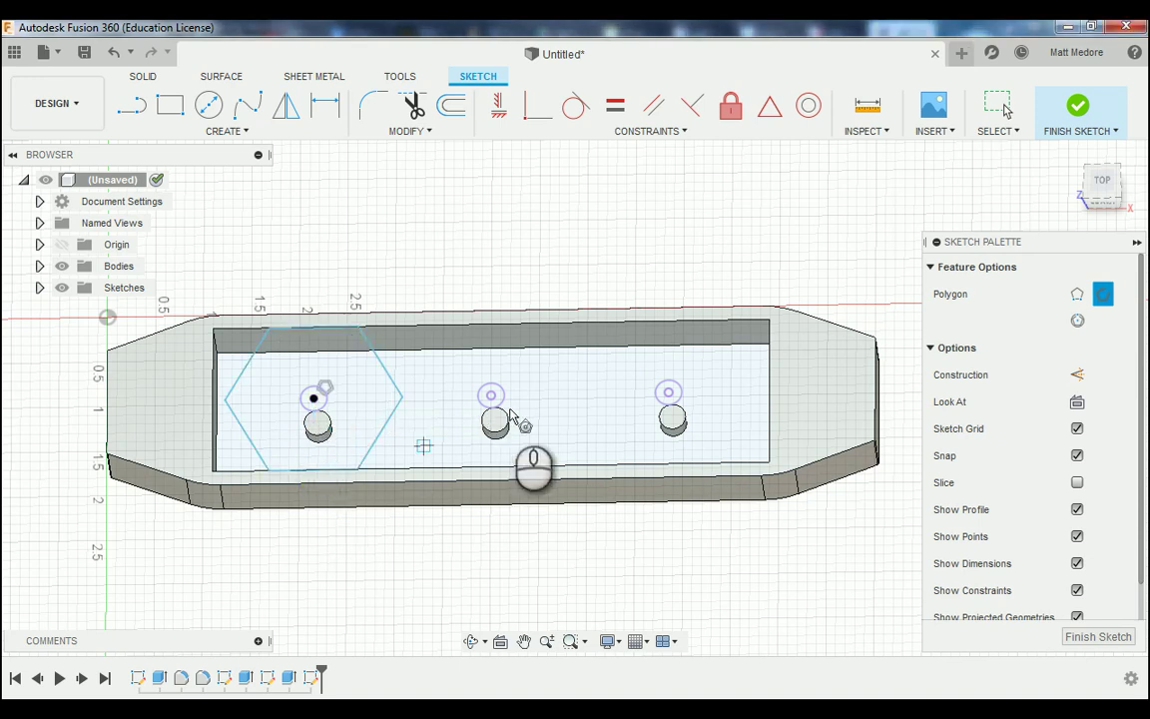
- Draw matching circumscribed hexagons centred on the middle and far pegs, each reaching the opening's long edge
{"action": "left_click", "coordinate": [495, 459]}
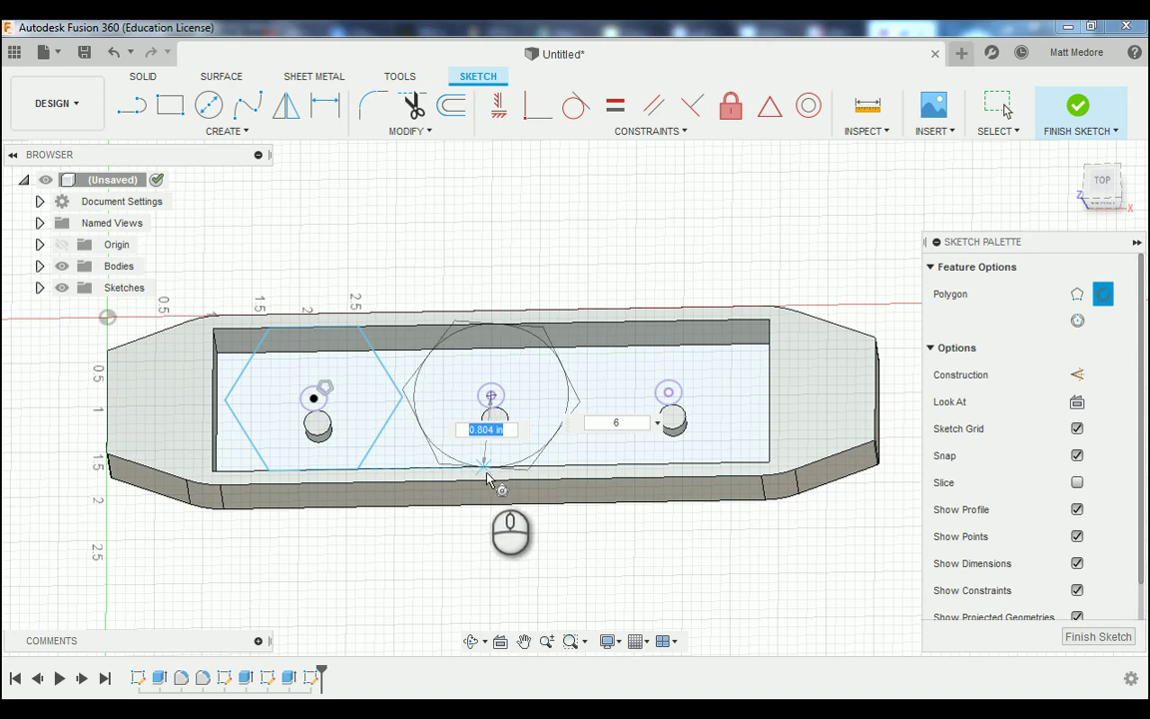
{"action": "left_click", "coordinate": [489, 478]}
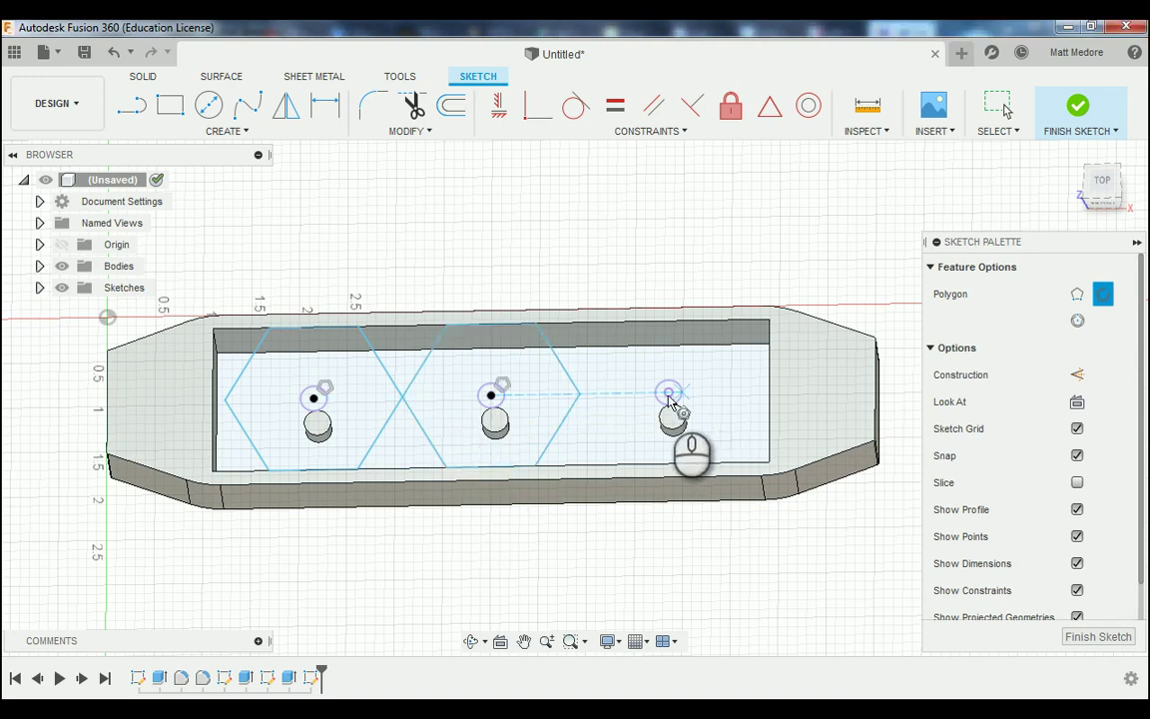
{"action": "left_click", "coordinate": [667, 395]}
{"action": "left_click", "coordinate": [665, 467]}
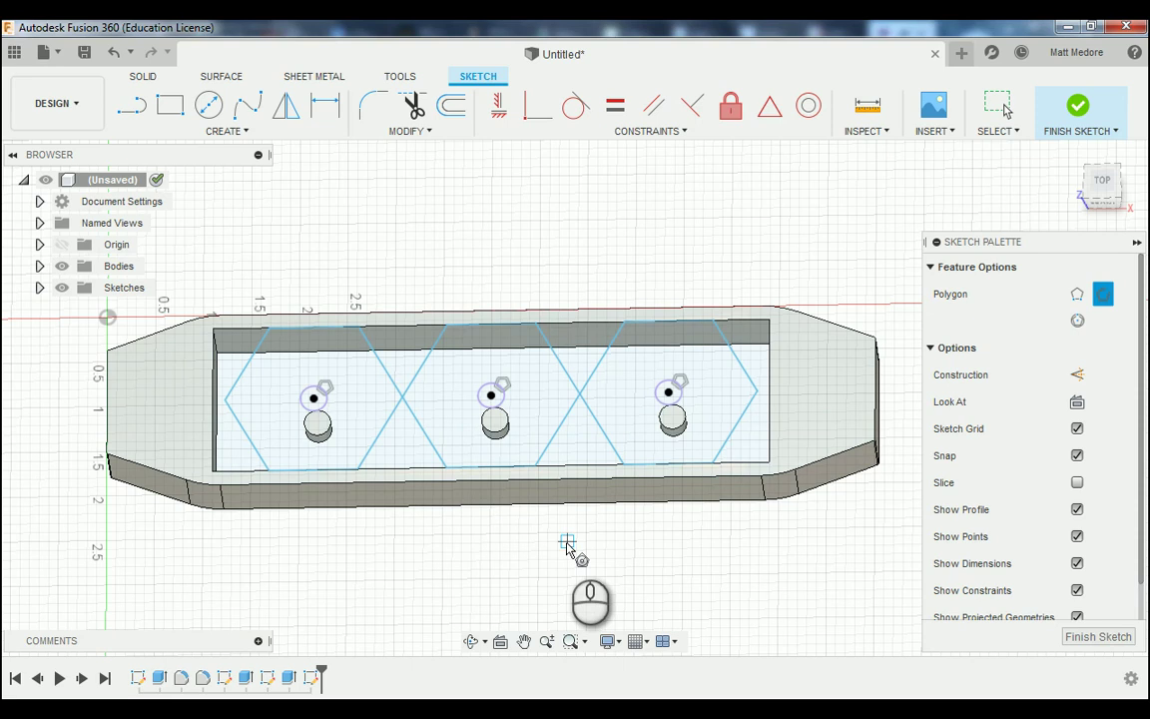
- Draw a horizontal line 5.800 in long through the peg centres, joining the midpoints of the opening's two short edges
{"action": "key", "text": "l"}
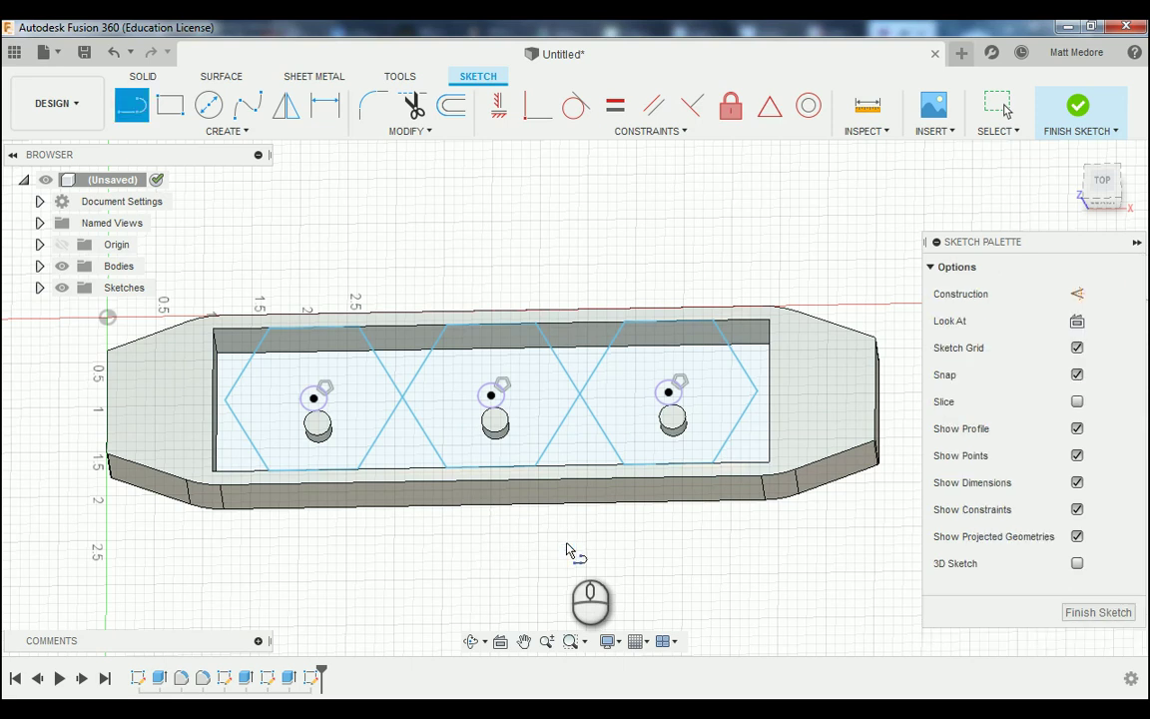
{"action": "scroll", "coordinate": [141, 403], "scroll_direction": "up", "scroll_amount": 2}
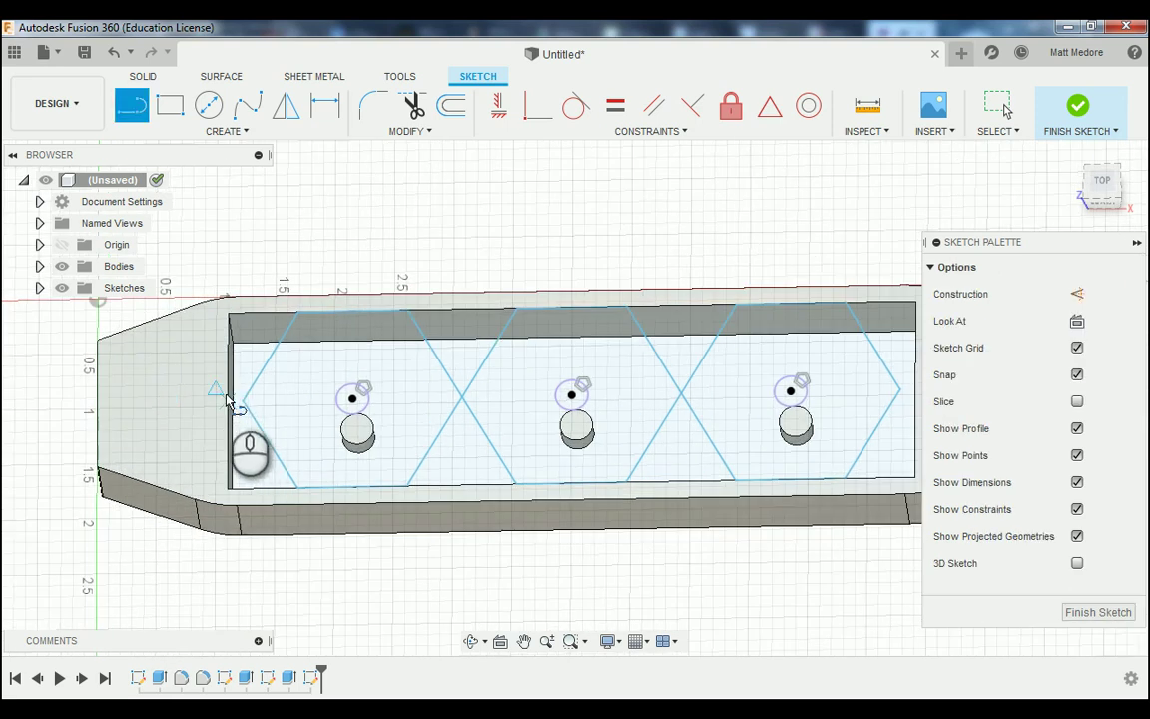
{"action": "scroll", "coordinate": [199, 430], "scroll_direction": "down", "scroll_amount": 2}
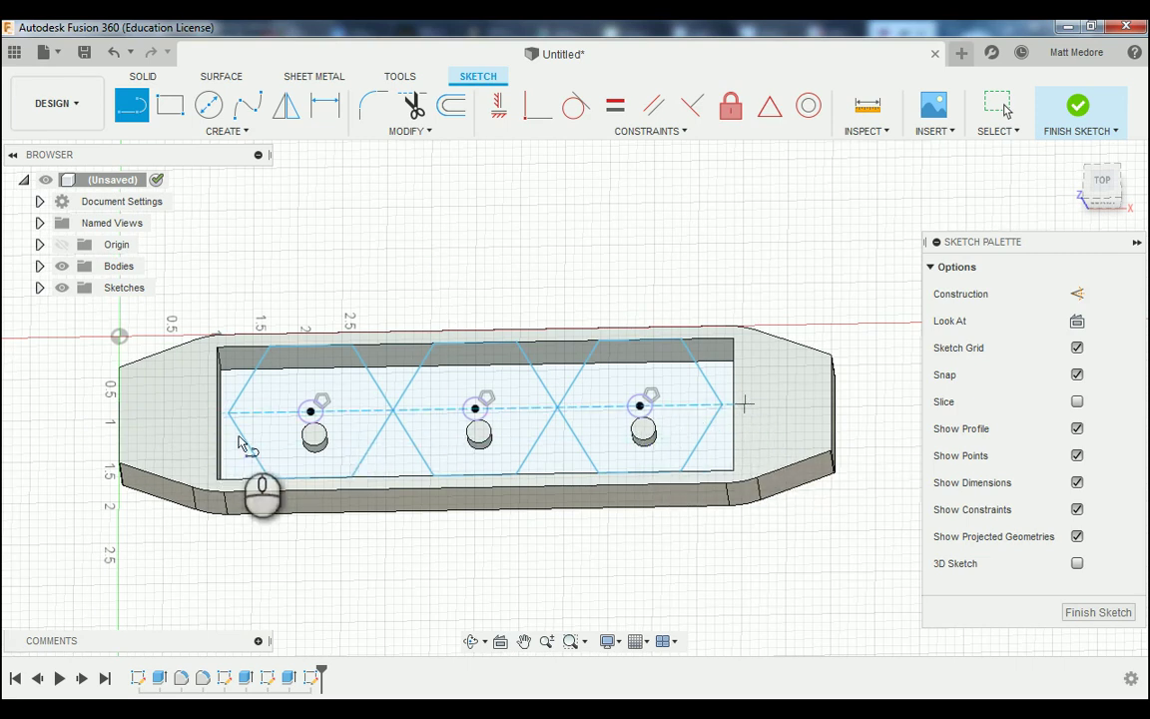
{"action": "scroll", "coordinate": [318, 251], "scroll_direction": "up", "scroll_amount": 5}
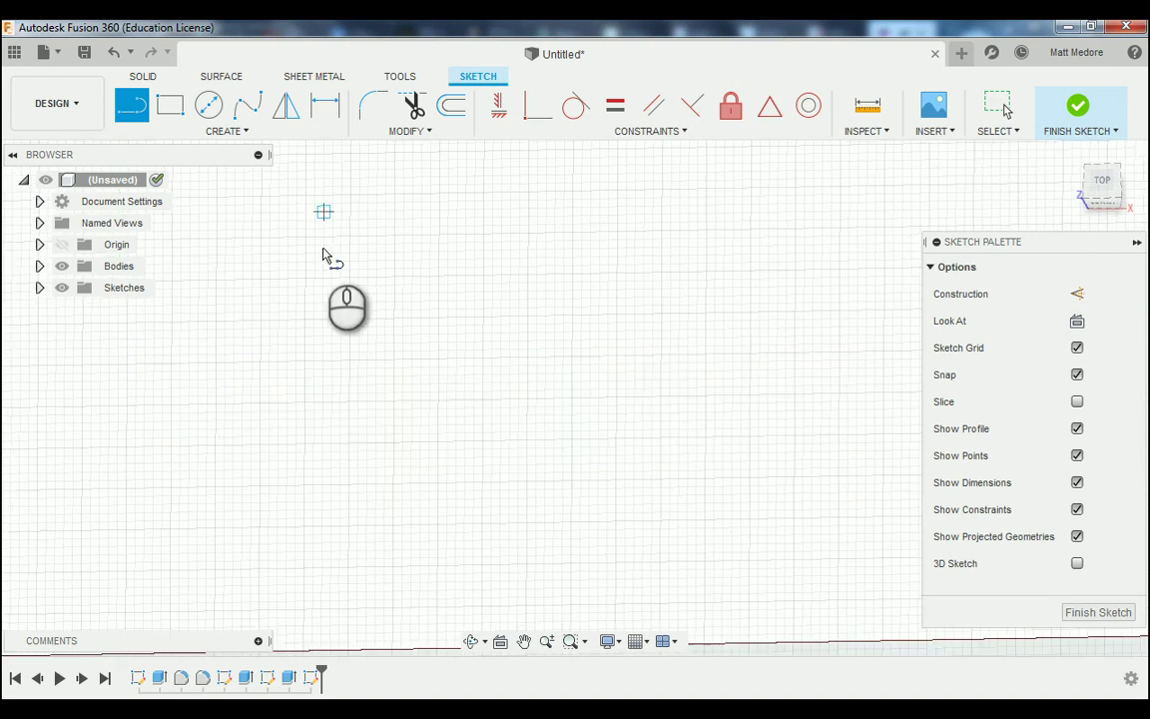
{"action": "scroll", "coordinate": [352, 380], "scroll_direction": "down", "scroll_amount": 2}
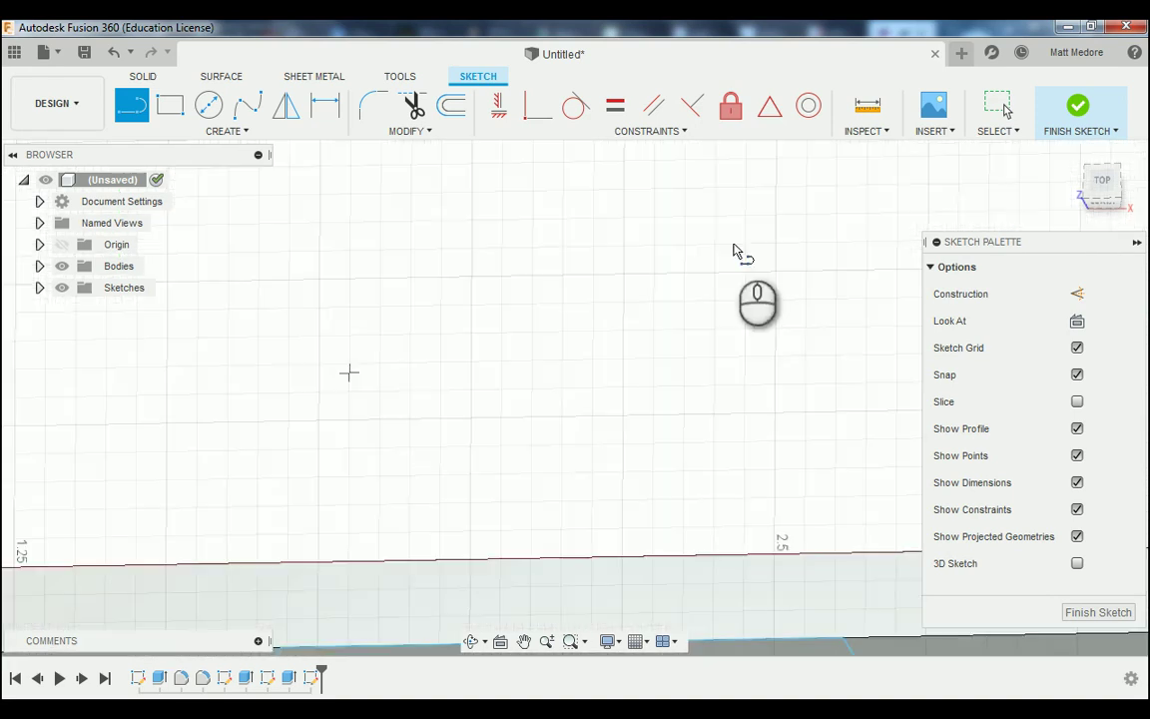
{"action": "left_click", "coordinate": [1071, 157]}
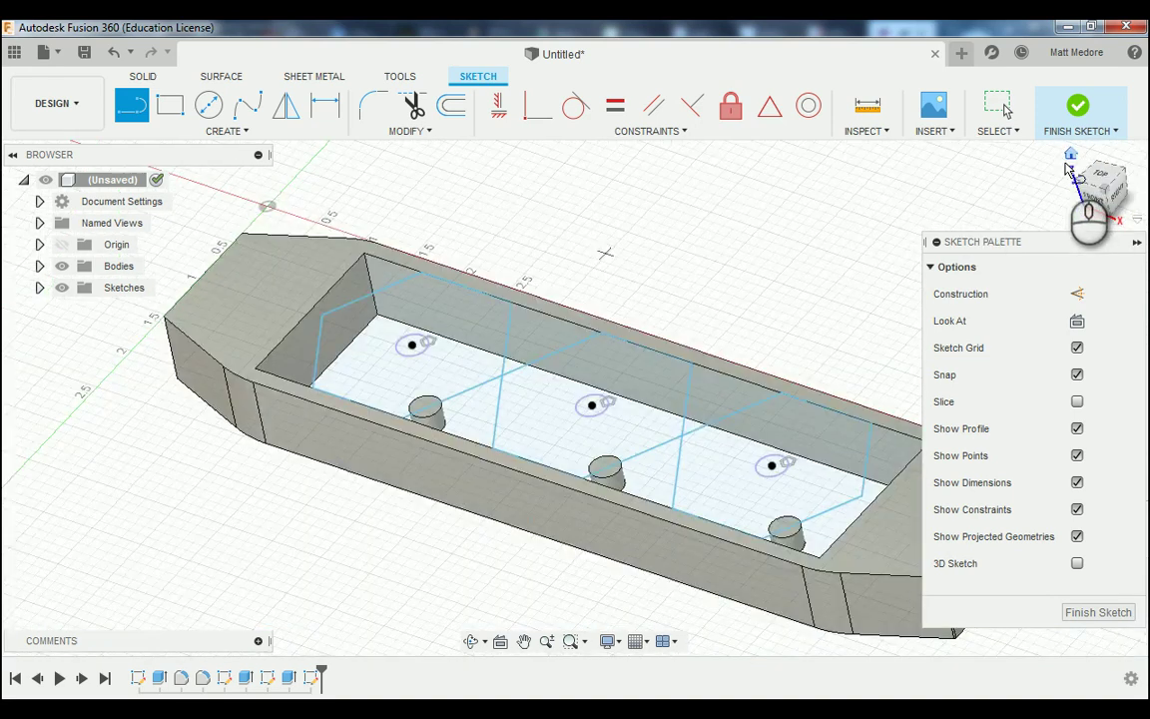
{"action": "left_click", "coordinate": [1103, 175]}
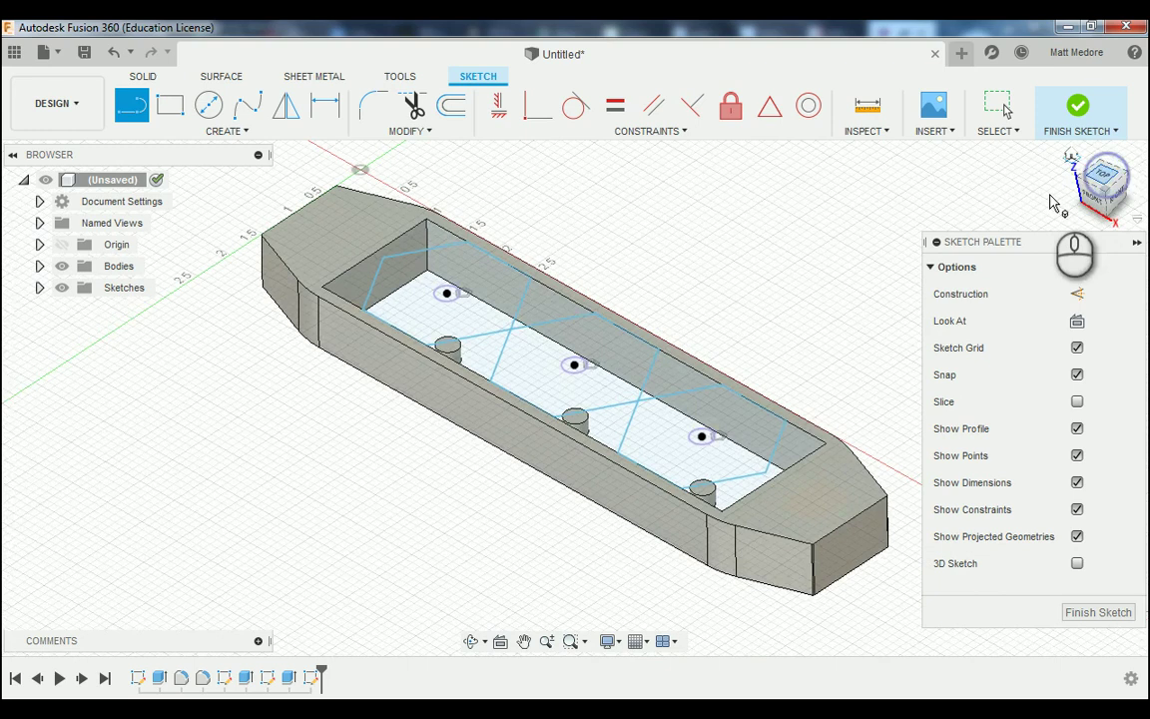
{"action": "scroll", "coordinate": [312, 550], "scroll_direction": "down", "scroll_amount": 3}
{"action": "scroll", "coordinate": [631, 523], "scroll_direction": "up", "scroll_amount": 2}
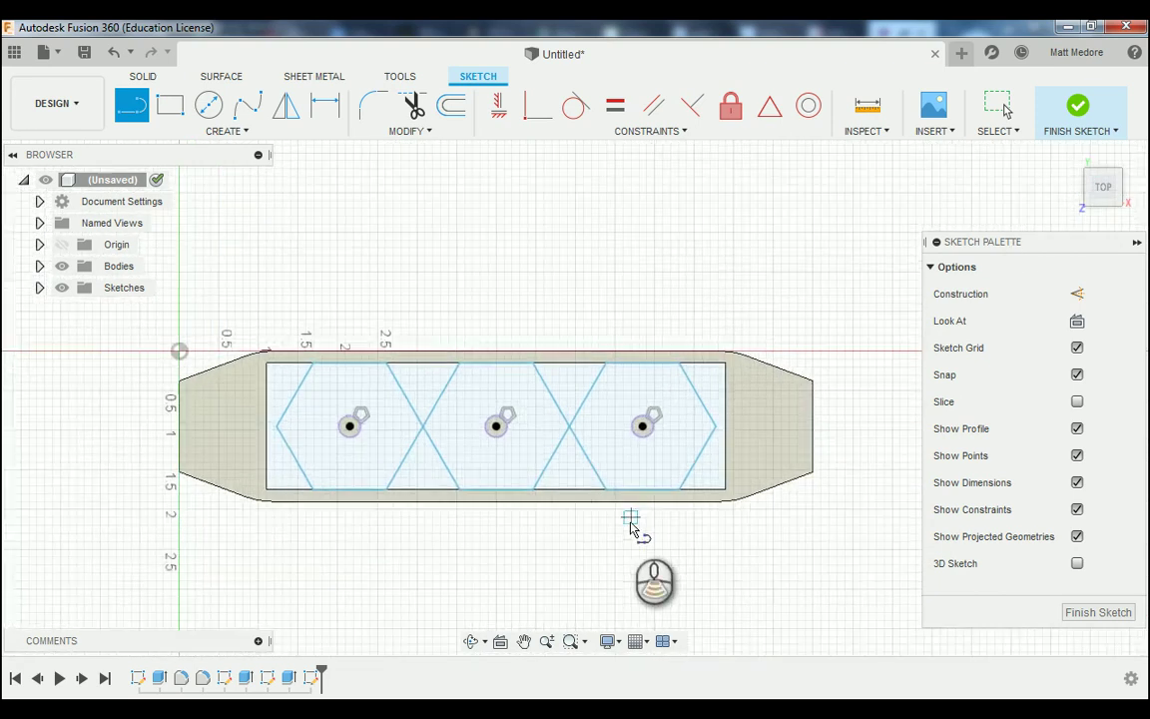
{"action": "scroll", "coordinate": [201, 414], "scroll_direction": "up", "scroll_amount": 1}
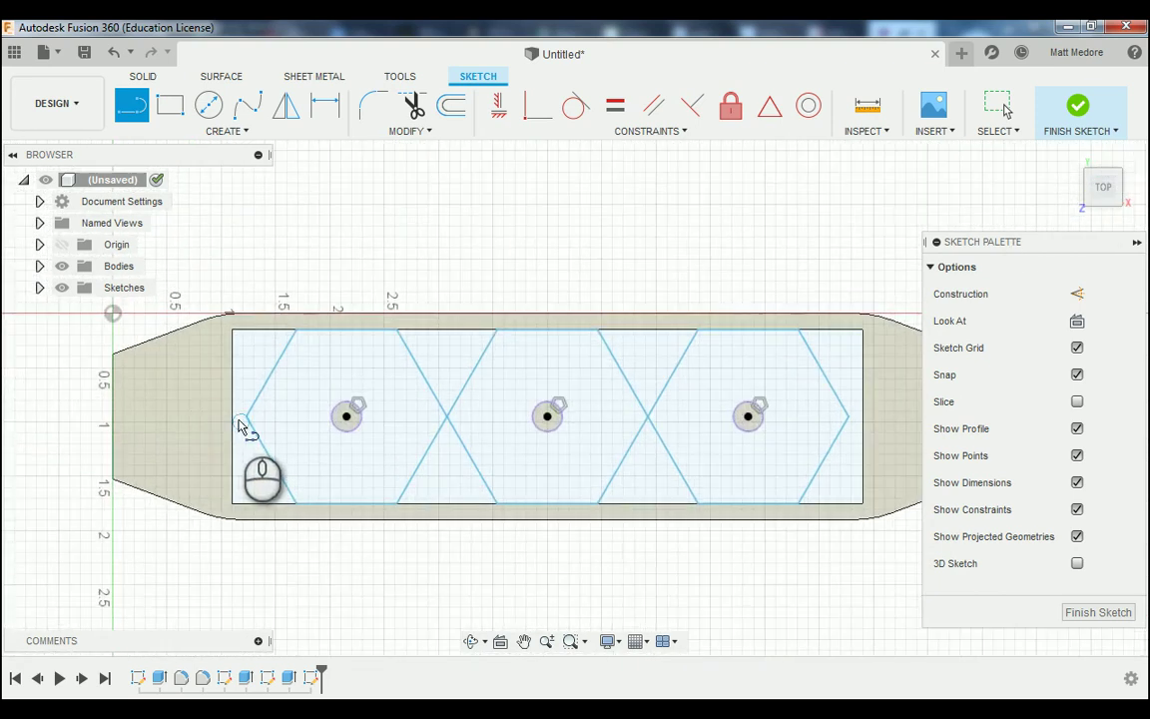
{"action": "scroll", "coordinate": [239, 426], "scroll_direction": "up", "scroll_amount": 2}
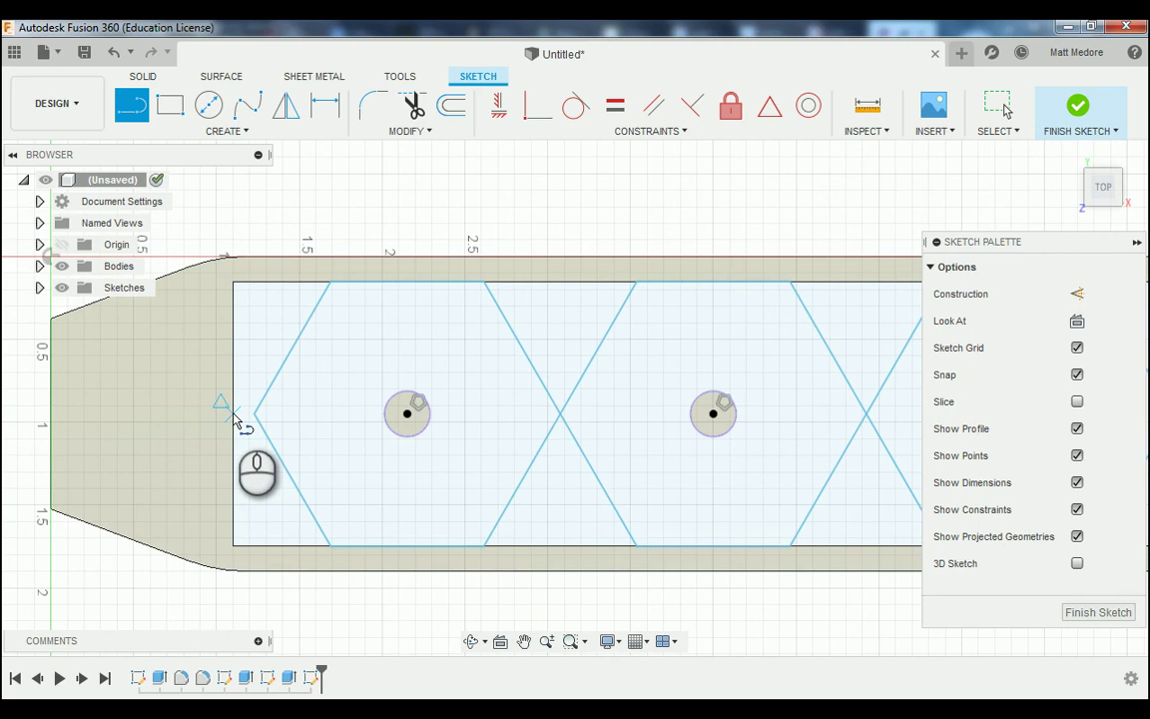
{"action": "left_click", "coordinate": [232, 413]}
{"action": "scroll", "coordinate": [148, 503], "scroll_direction": "down", "scroll_amount": 3}
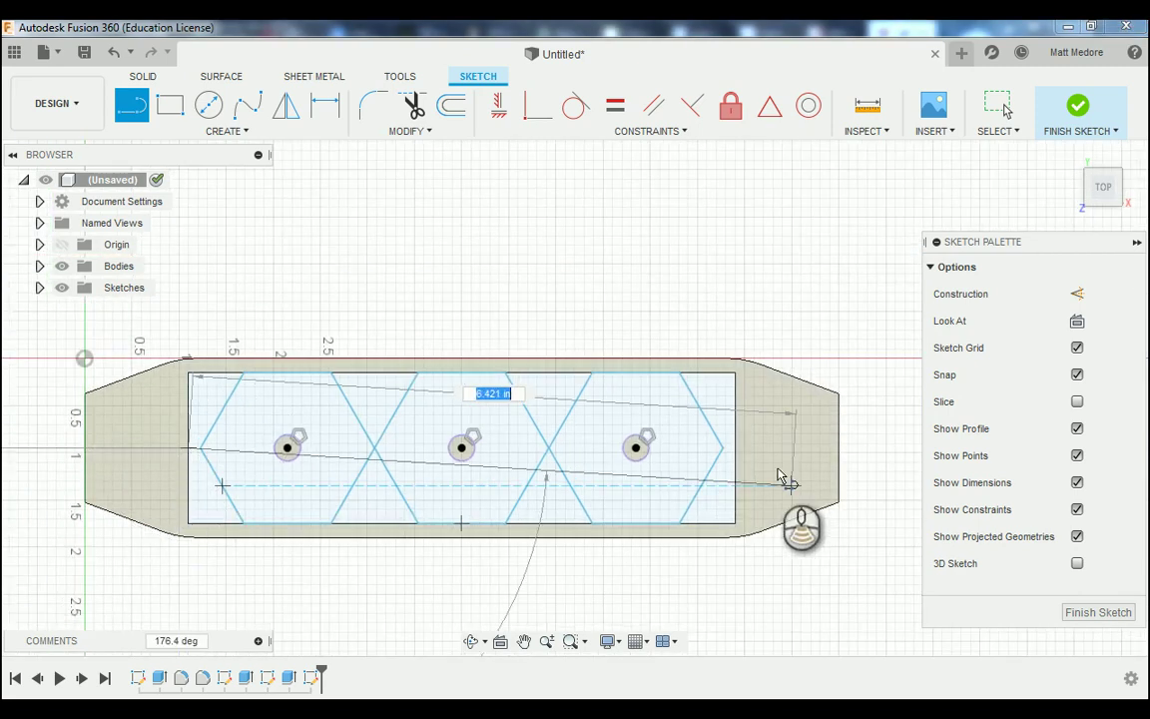
{"action": "scroll", "coordinate": [784, 471], "scroll_direction": "up", "scroll_amount": 5}
{"action": "scroll", "coordinate": [704, 437], "scroll_direction": "up", "scroll_amount": 2}
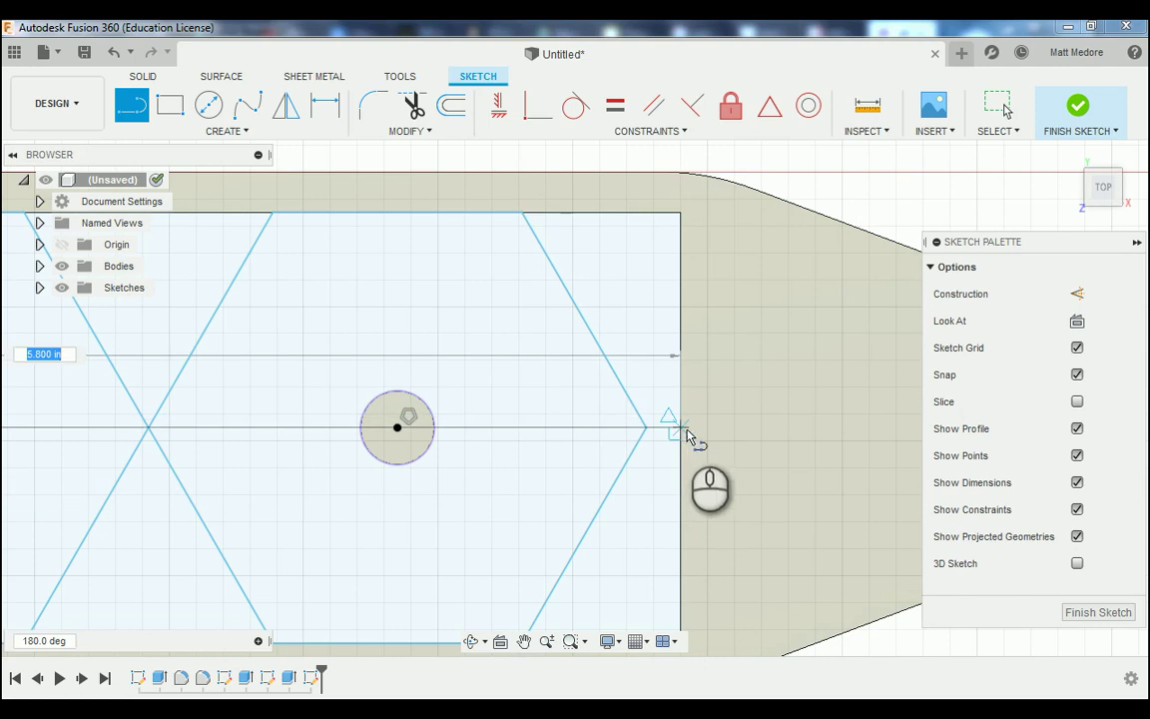
{"action": "left_click", "coordinate": [682, 431]}
- Draw two crossing lines through the peg nearest the origin, joining opposite corners of its hexagon
{"action": "scroll", "coordinate": [747, 482], "scroll_direction": "down", "scroll_amount": 3}
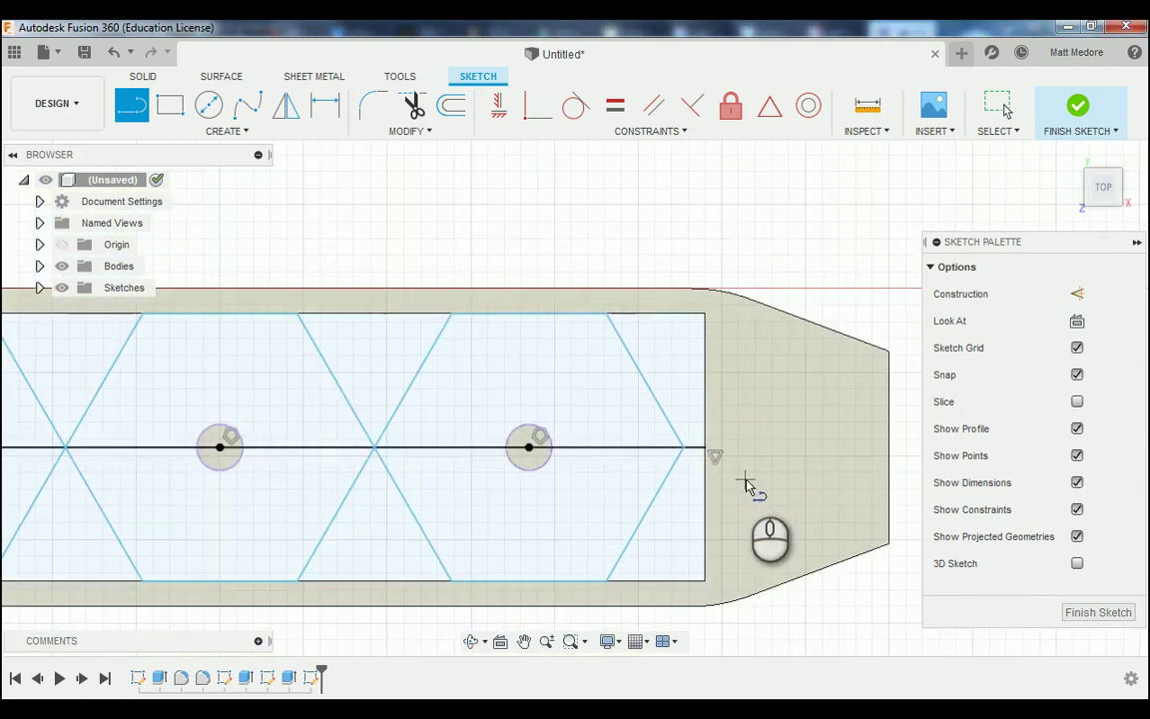
{"action": "scroll", "coordinate": [743, 479], "scroll_direction": "down", "scroll_amount": 2}
{"action": "scroll", "coordinate": [696, 469], "scroll_direction": "up", "scroll_amount": 8}
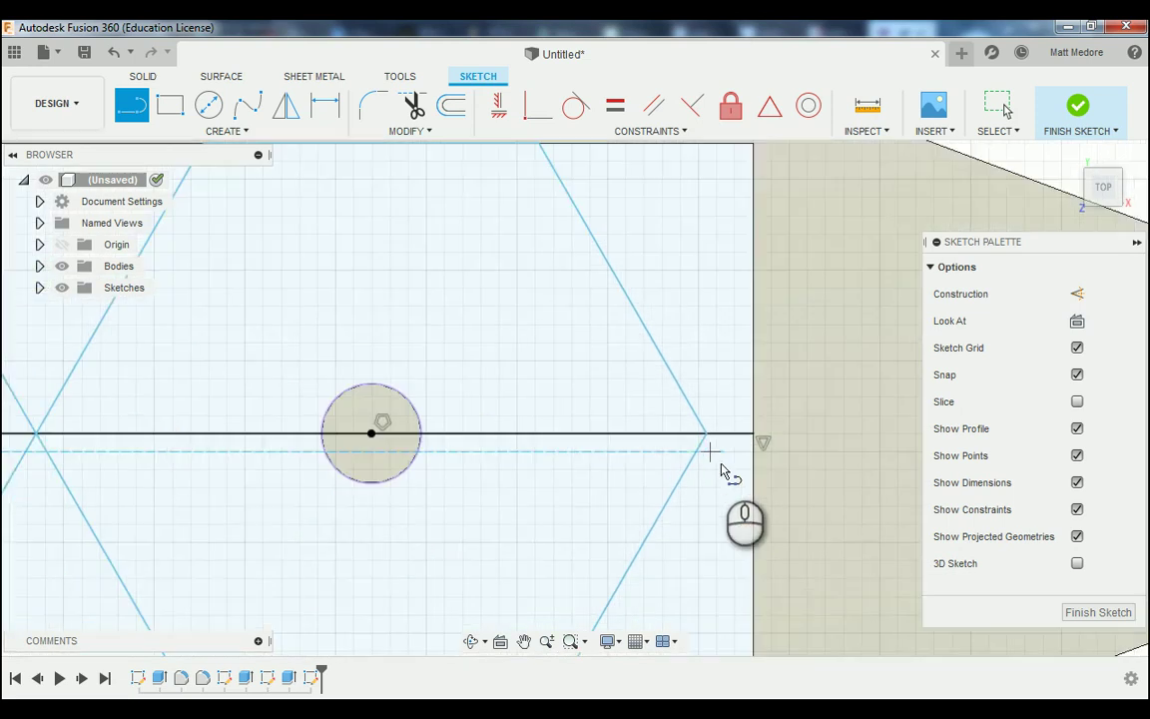
{"action": "scroll", "coordinate": [714, 469], "scroll_direction": "down", "scroll_amount": 10}
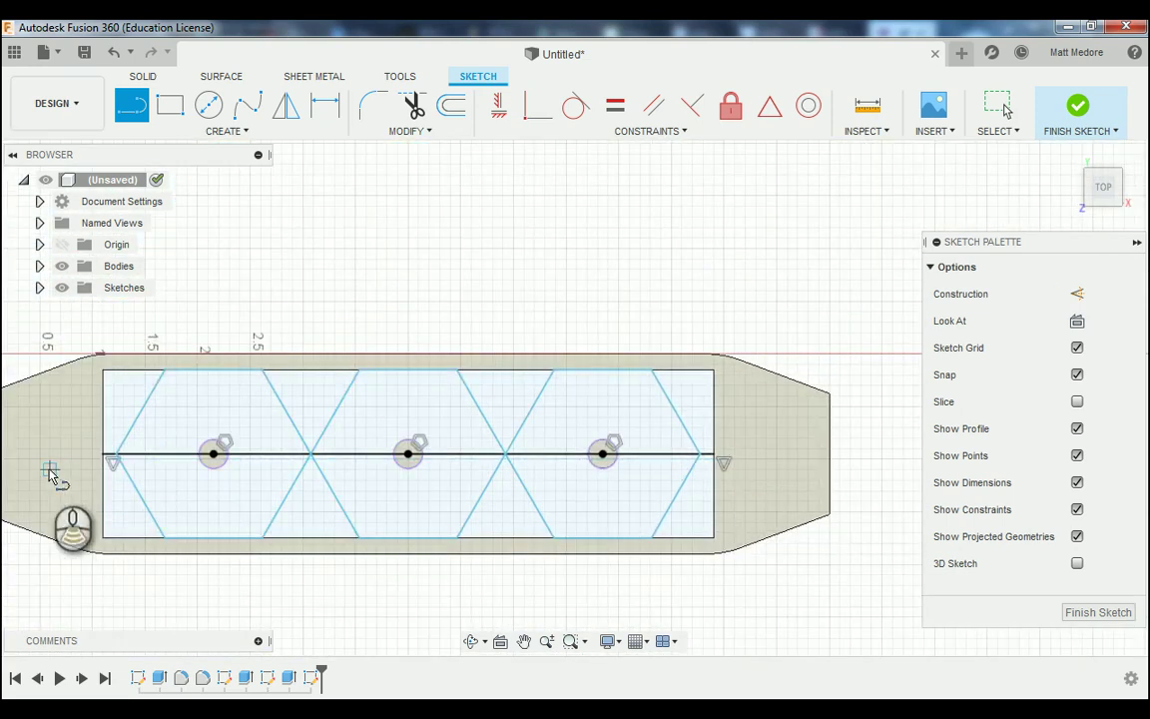
{"action": "scroll", "coordinate": [50, 473], "scroll_direction": "up", "scroll_amount": 3}
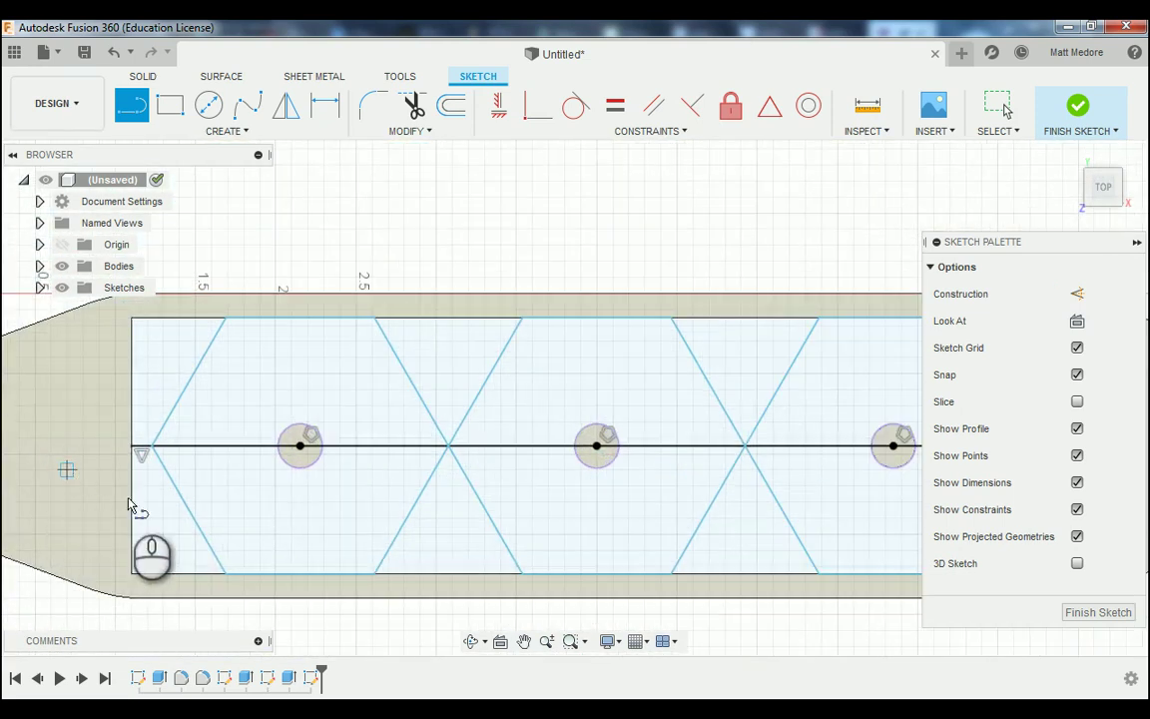
{"action": "left_click", "coordinate": [227, 318]}
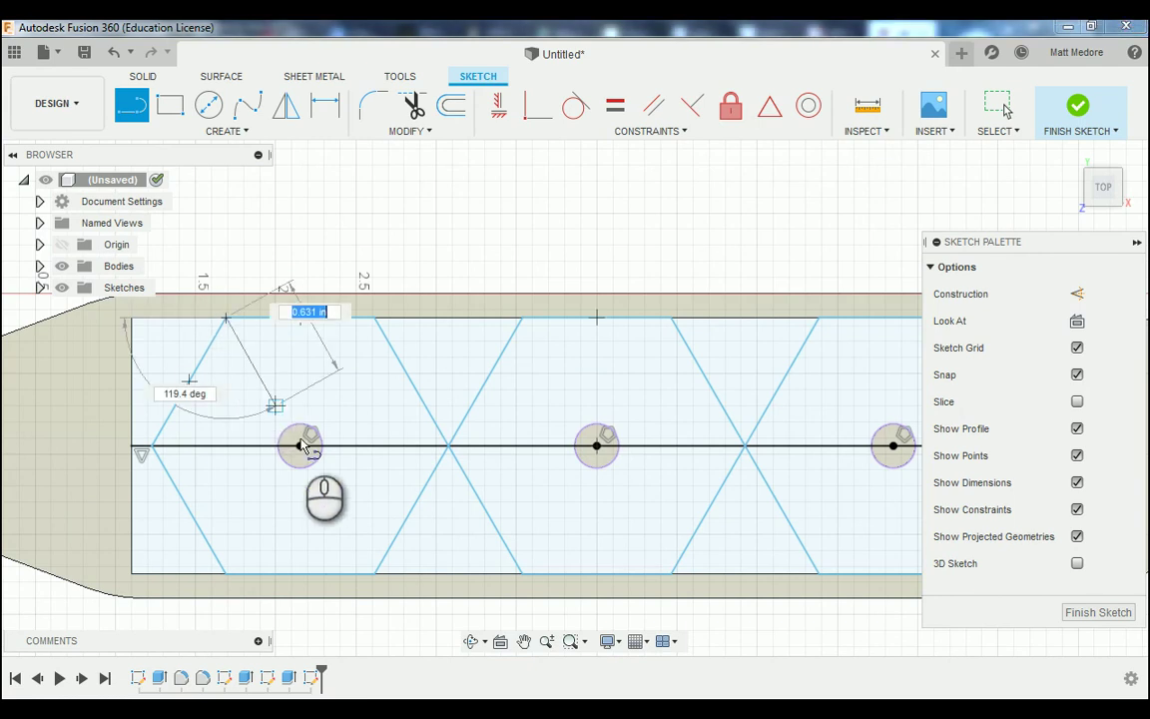
{"action": "left_click", "coordinate": [375, 574]}
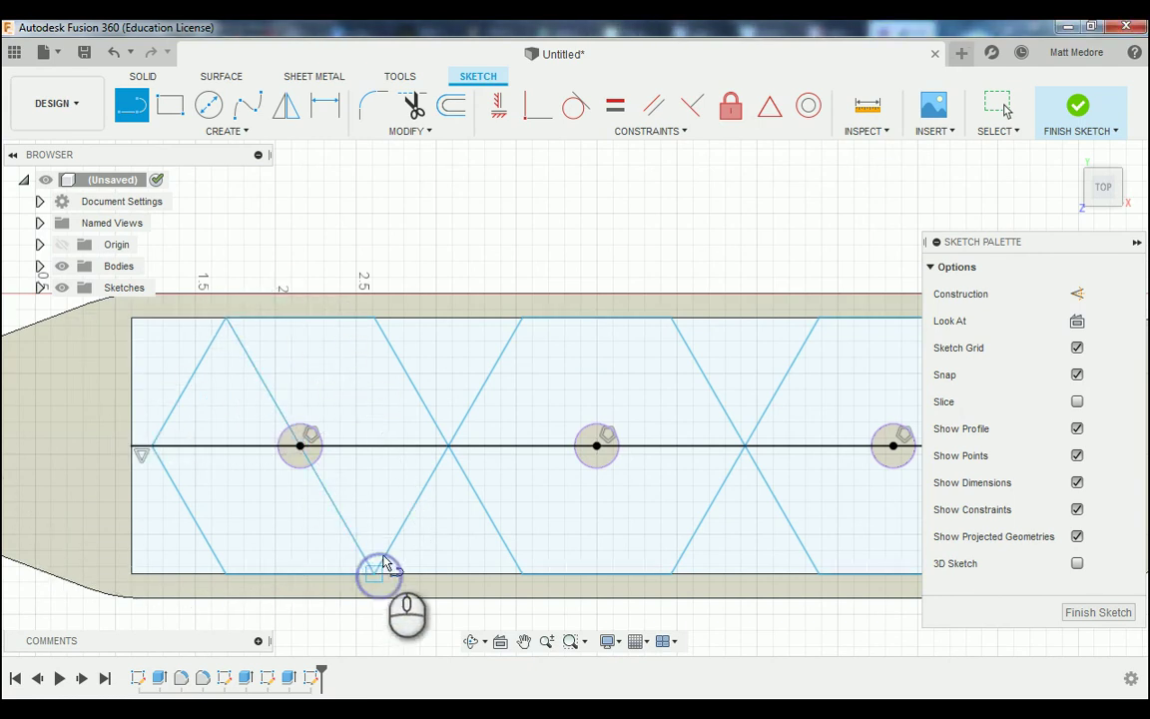
{"action": "left_click", "coordinate": [371, 319]}
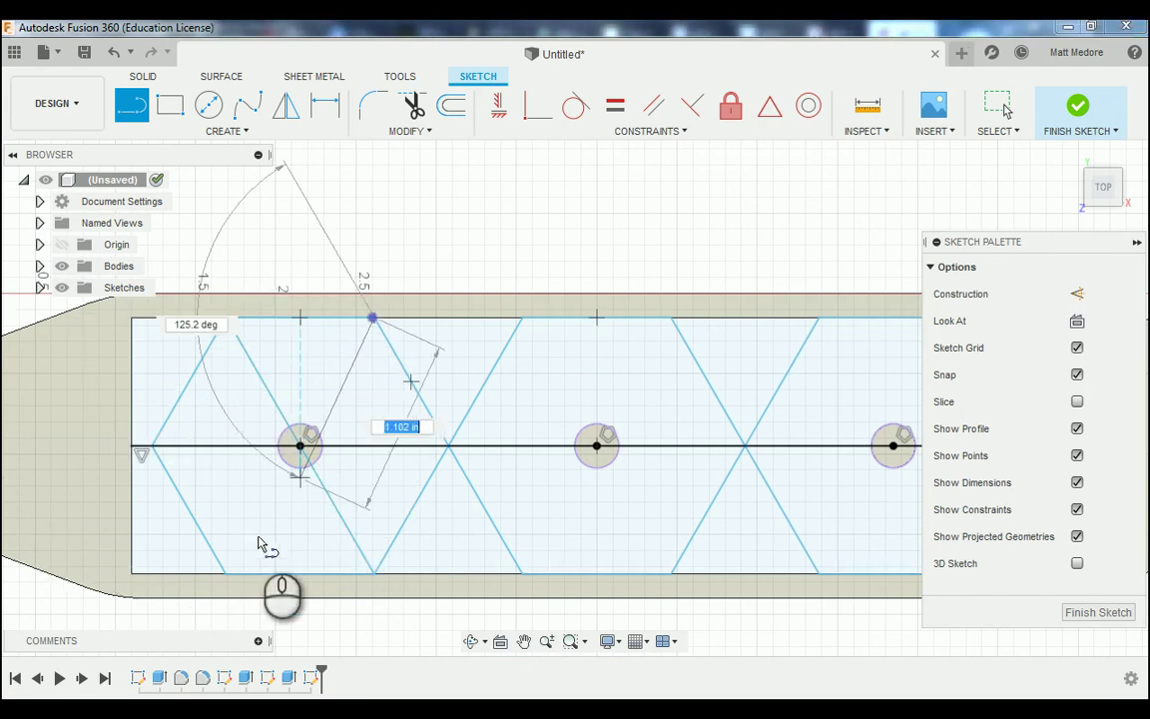
{"action": "double_click", "coordinate": [225, 575]}
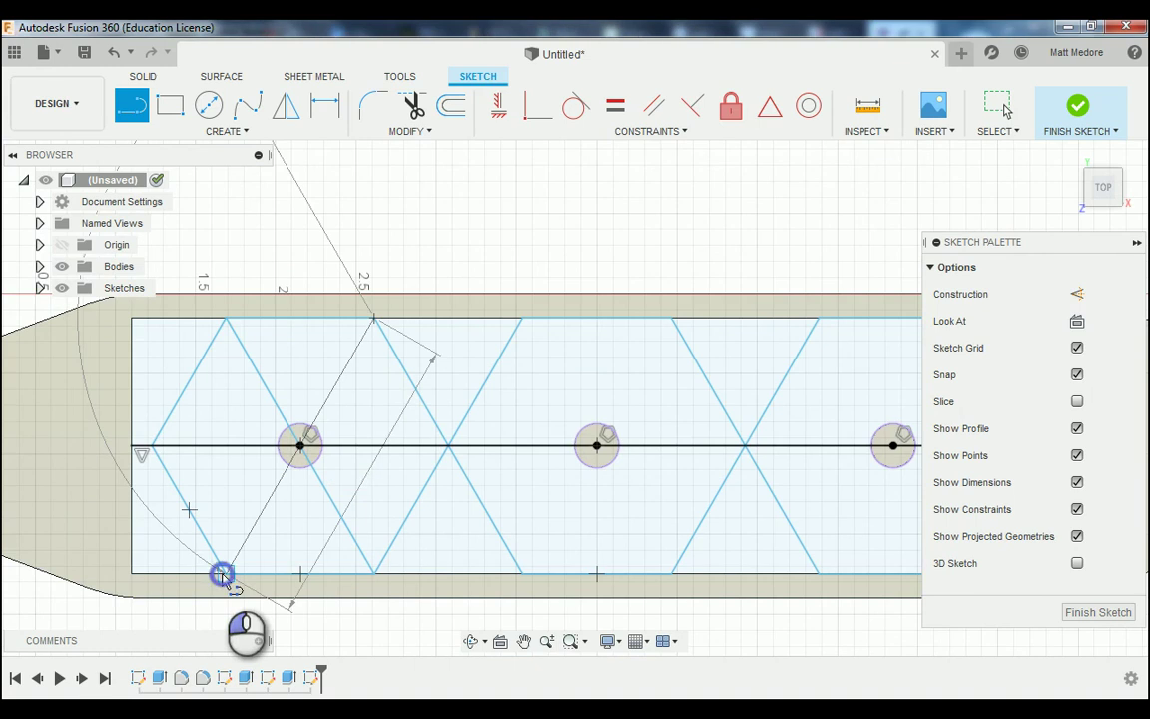
- Draw both diagonals of the middle hexagon through its peg centre, joining opposite corners on the opening's long edges
{"action": "left_click", "coordinate": [521, 319]}
{"action": "left_click", "coordinate": [671, 573]}
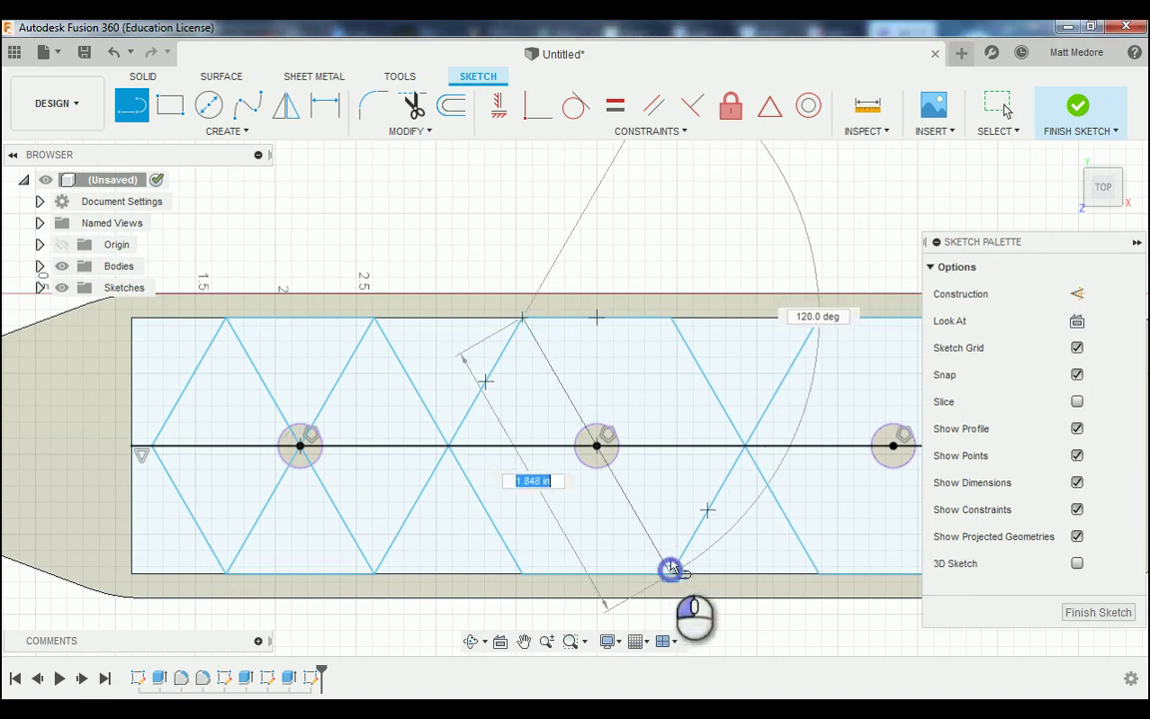
{"action": "left_click", "coordinate": [671, 319]}
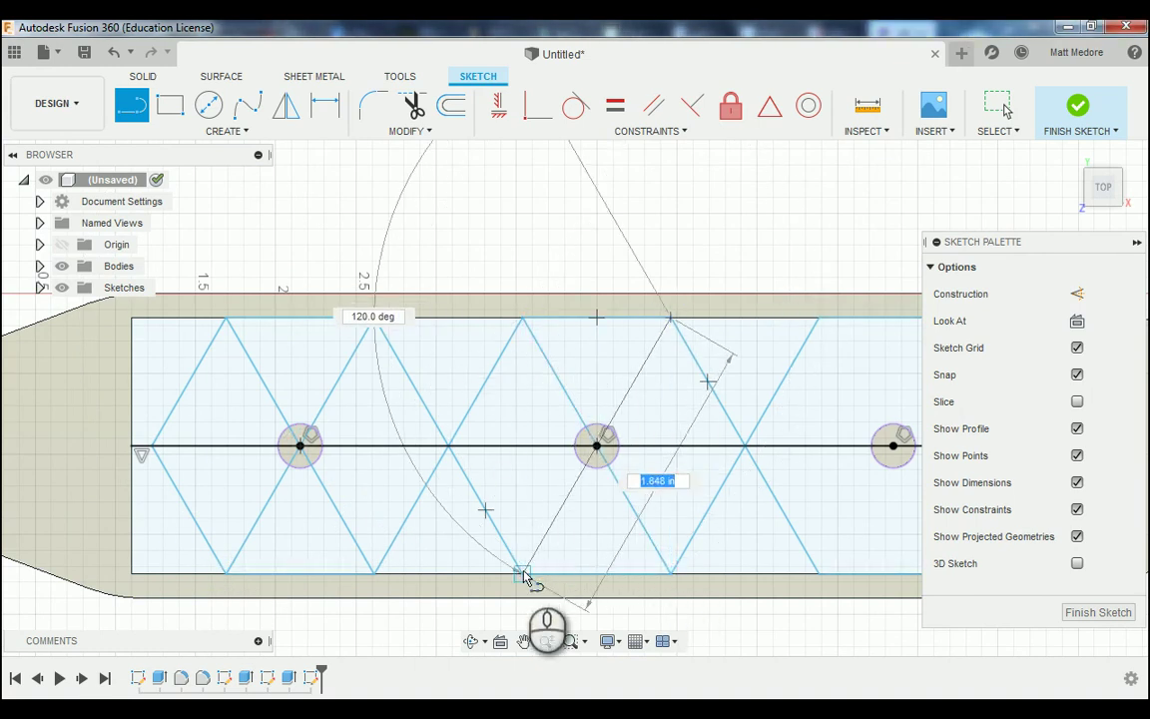
{"action": "left_click", "coordinate": [523, 573]}
{"action": "scroll", "coordinate": [175, 511], "scroll_direction": "down", "scroll_amount": 4}
{"action": "scroll", "coordinate": [693, 440], "scroll_direction": "up", "scroll_amount": 3}
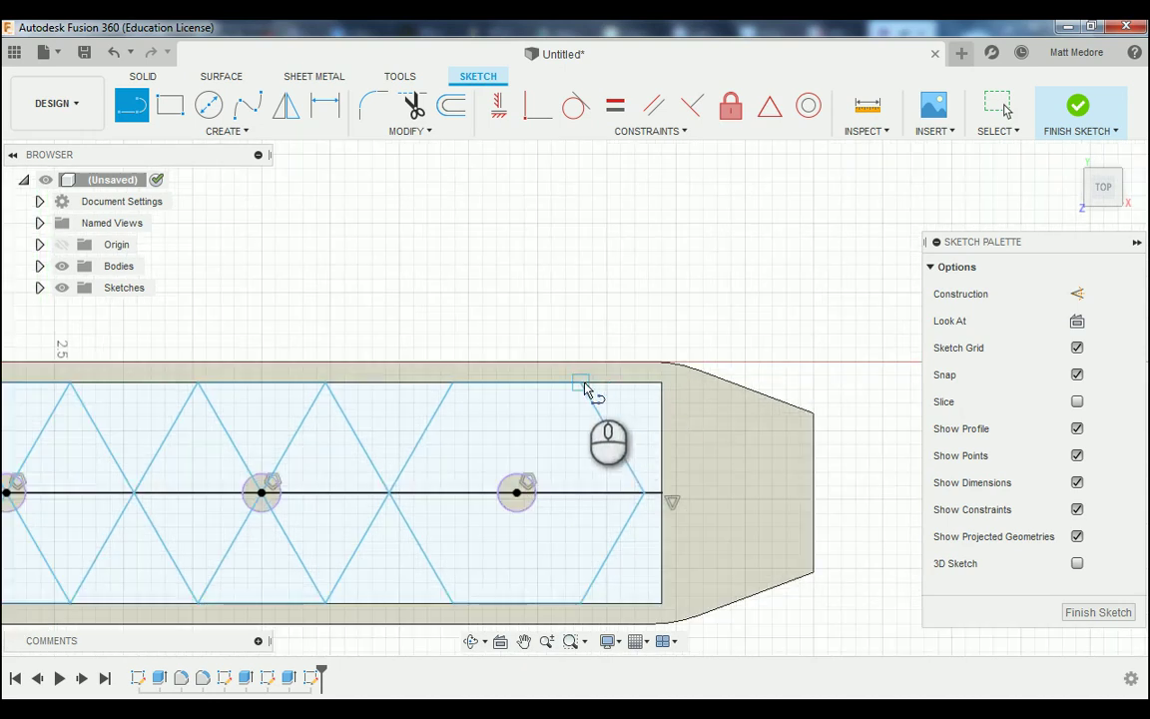
- Draw the far hexagon's two crossing diagonals through its peg centre and finish the sketch
{"action": "left_click", "coordinate": [582, 382]}
{"action": "left_click", "coordinate": [454, 602]}
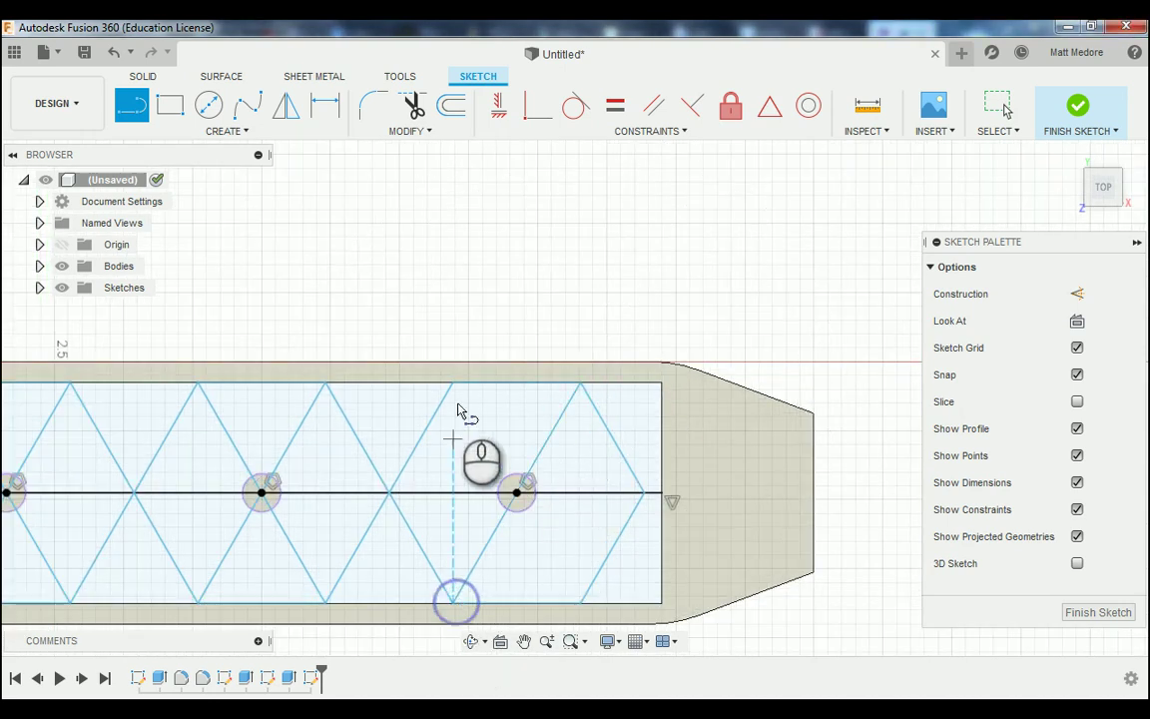
{"action": "left_click", "coordinate": [454, 386]}
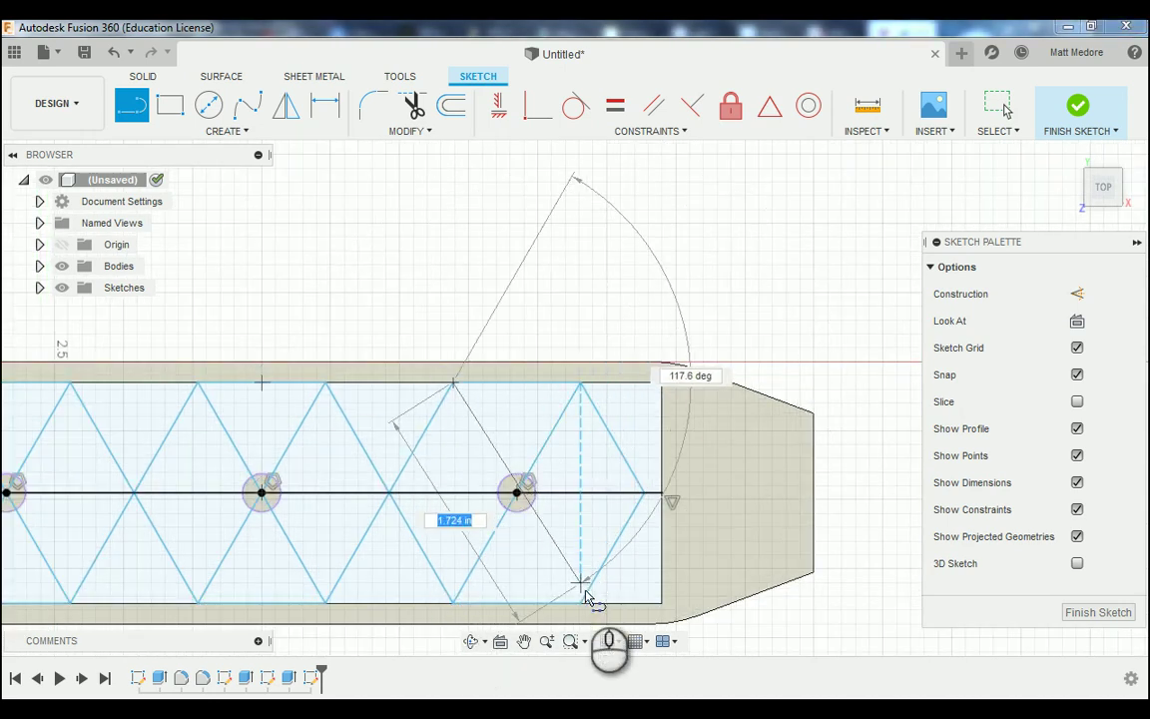
{"action": "double_click", "coordinate": [582, 604]}
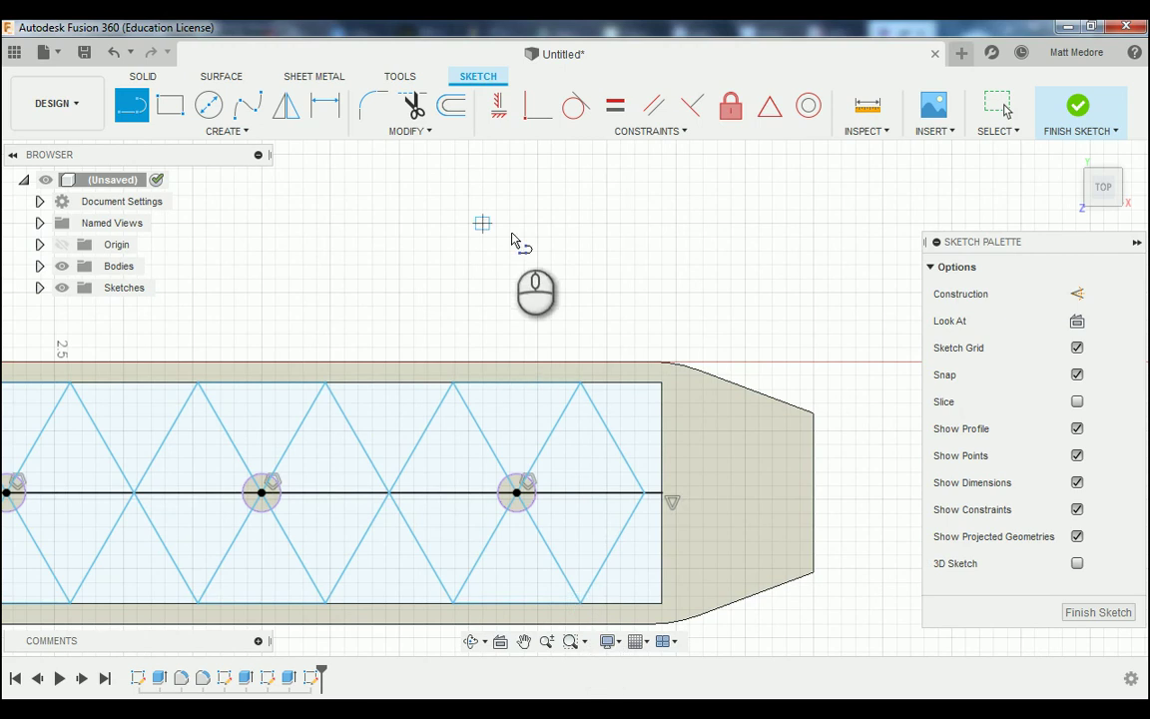
{"action": "scroll", "coordinate": [589, 209], "scroll_direction": "down", "scroll_amount": 2}
{"action": "right_click", "coordinate": [516, 200]}
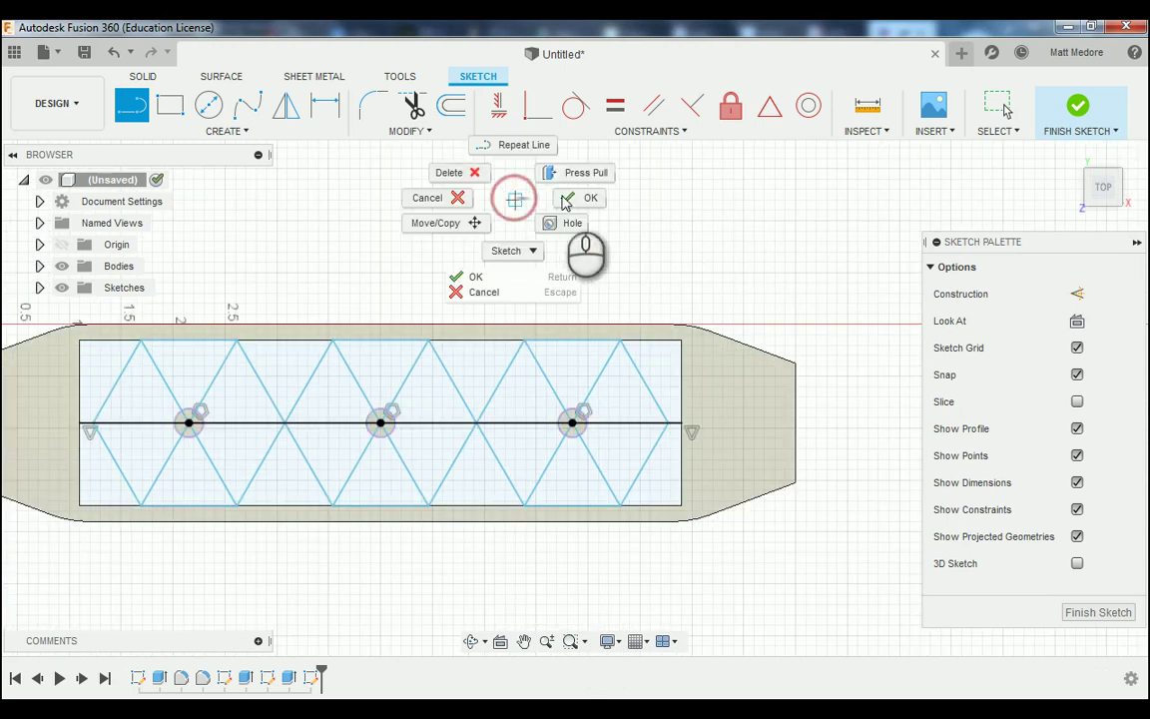
{"action": "left_click", "coordinate": [570, 196]}
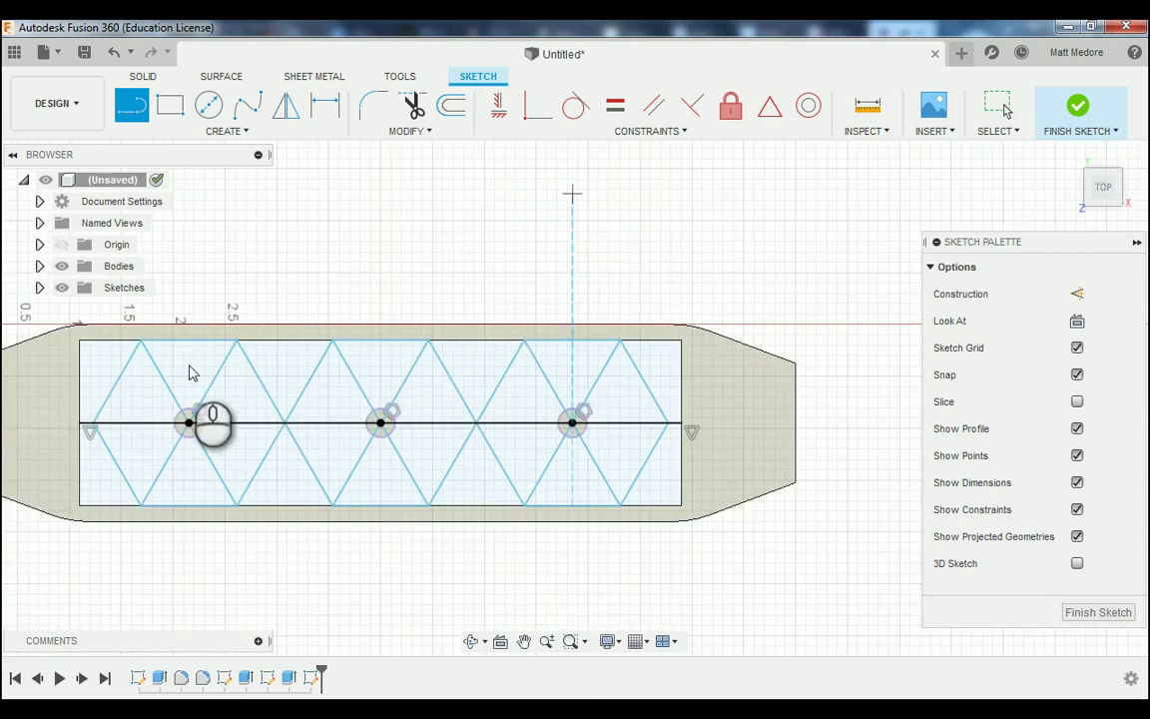
{"action": "scroll", "coordinate": [374, 385], "scroll_direction": "down", "scroll_amount": 2}
{"action": "scroll", "coordinate": [173, 400], "scroll_direction": "up", "scroll_amount": 3}
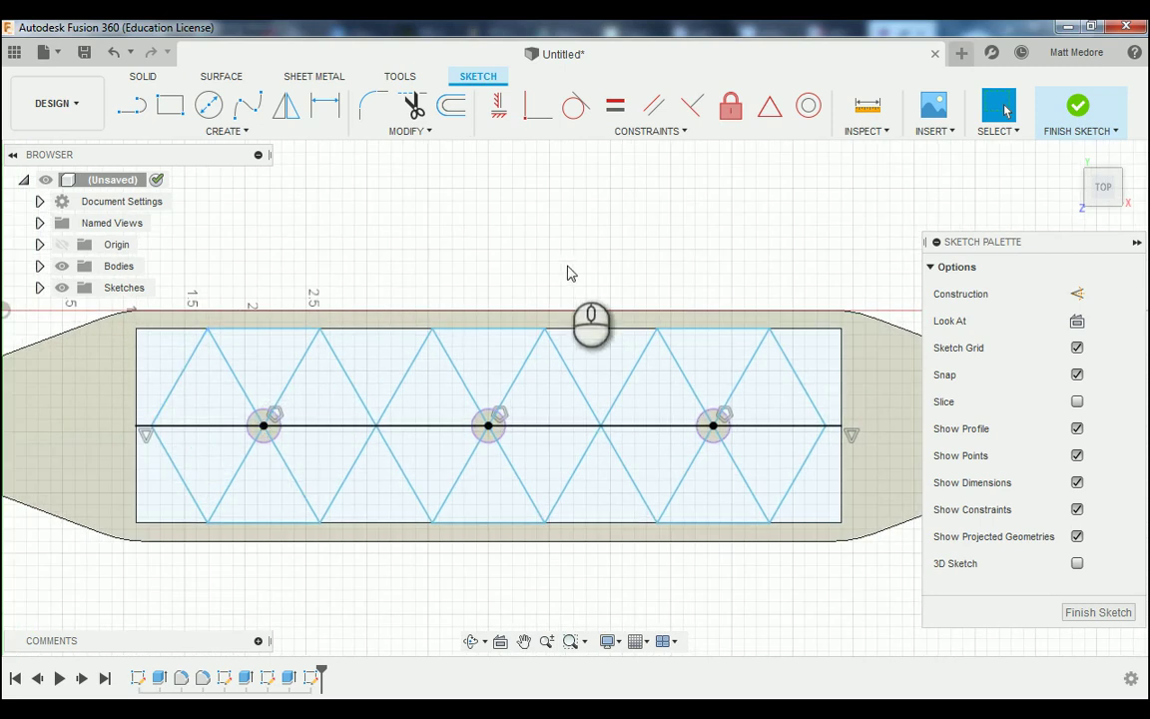
{"action": "middle_click_drag", "start_coordinate": [547, 246], "coordinate": [543, 214], "text": "shift"}
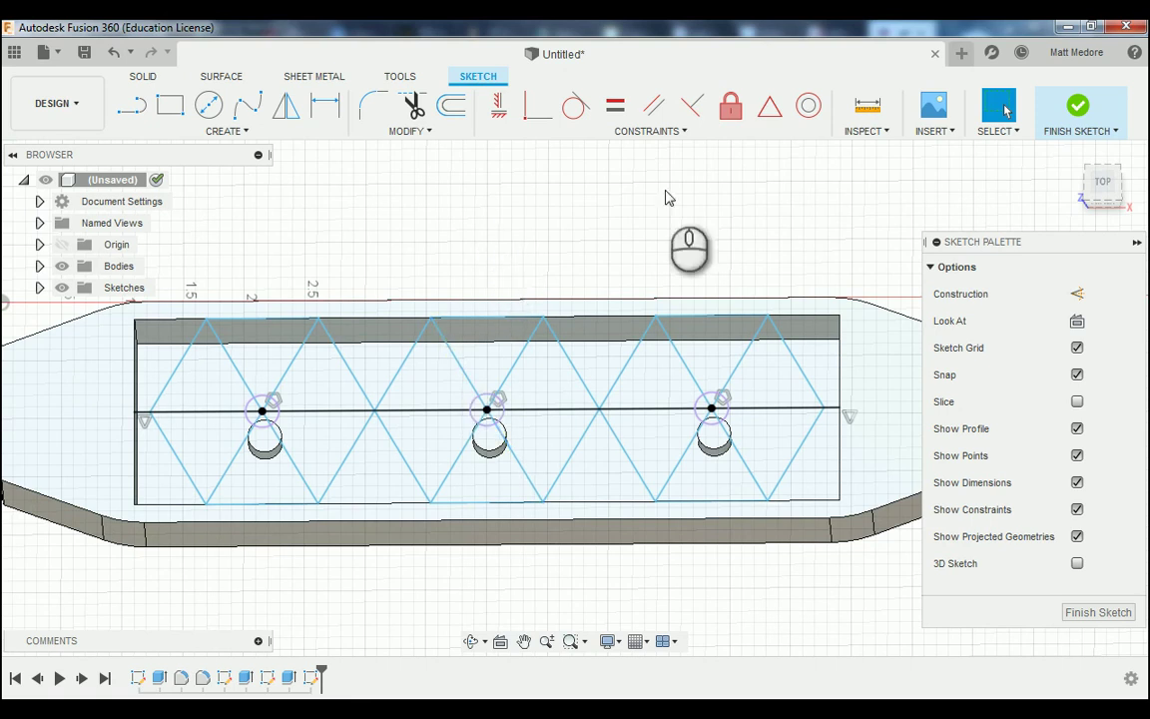
{"action": "left_click", "coordinate": [1078, 108]}
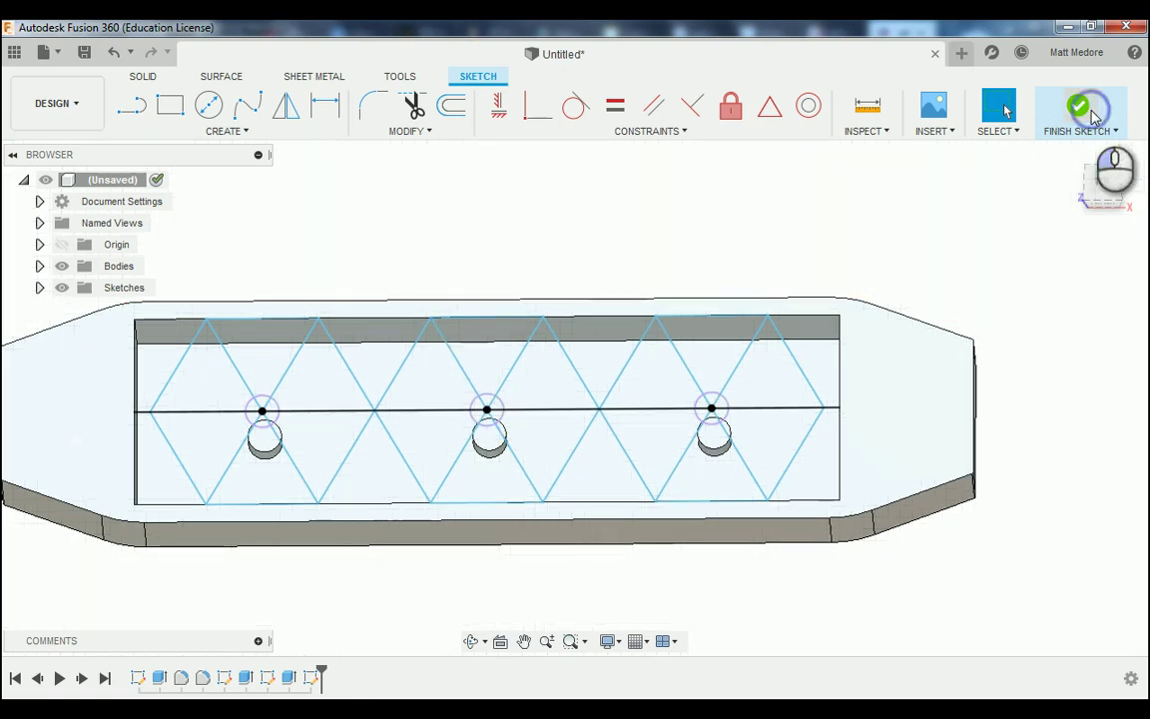
- Create a Web along the long centre line with symmetric thickness of 0.100 in and To Next depth
{"action": "left_click", "coordinate": [243, 133]}
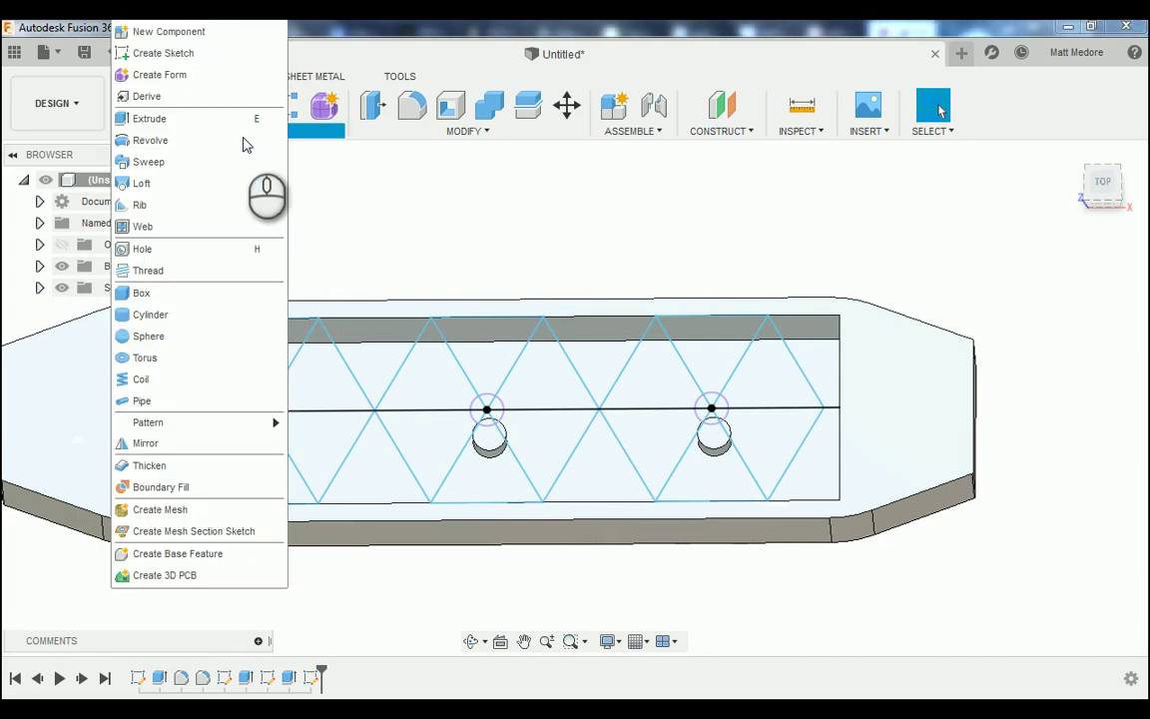
{"action": "left_click", "coordinate": [197, 234]}
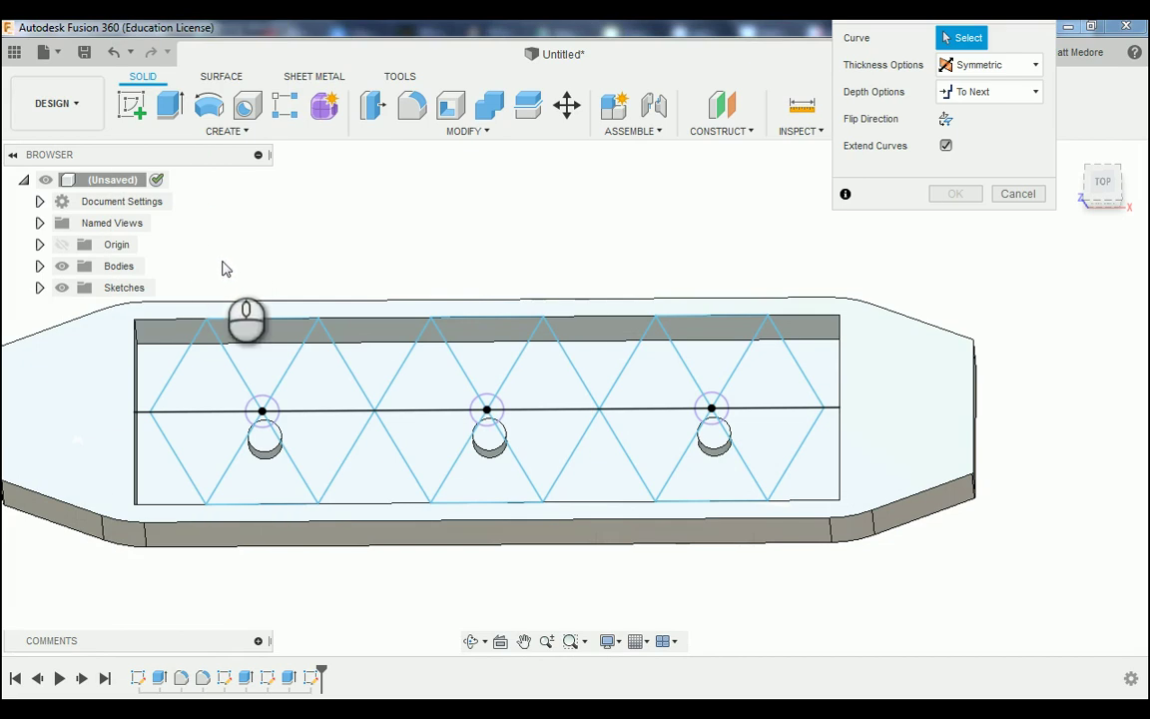
{"action": "left_click", "coordinate": [190, 411]}
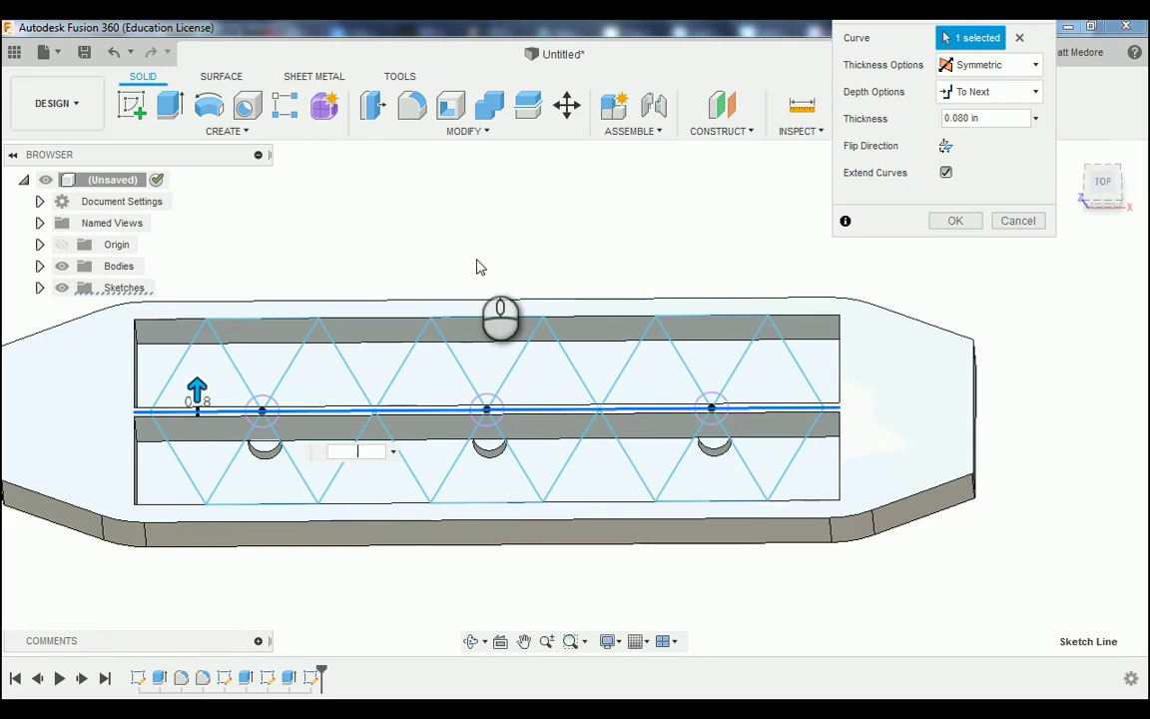
{"action": "key", "text": "Return"}
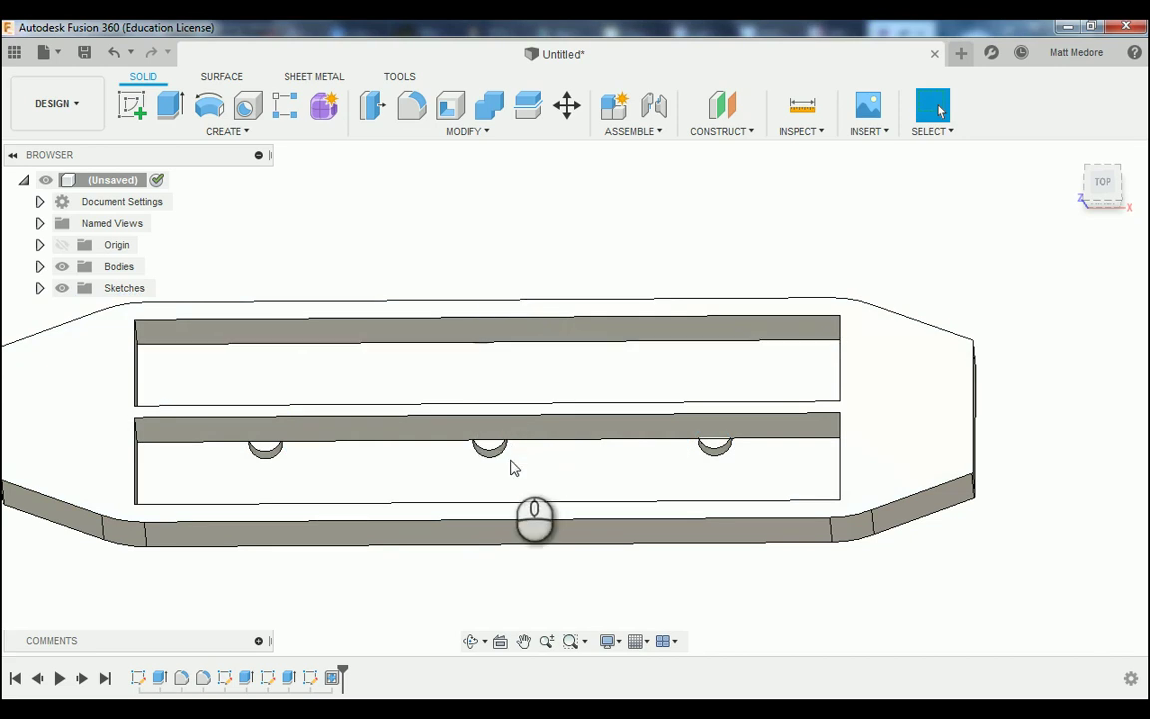
- Make the hexagon sketch, Sketch4, visible again
{"action": "middle_click_drag", "start_coordinate": [508, 467], "coordinate": [514, 419], "text": "shift"}
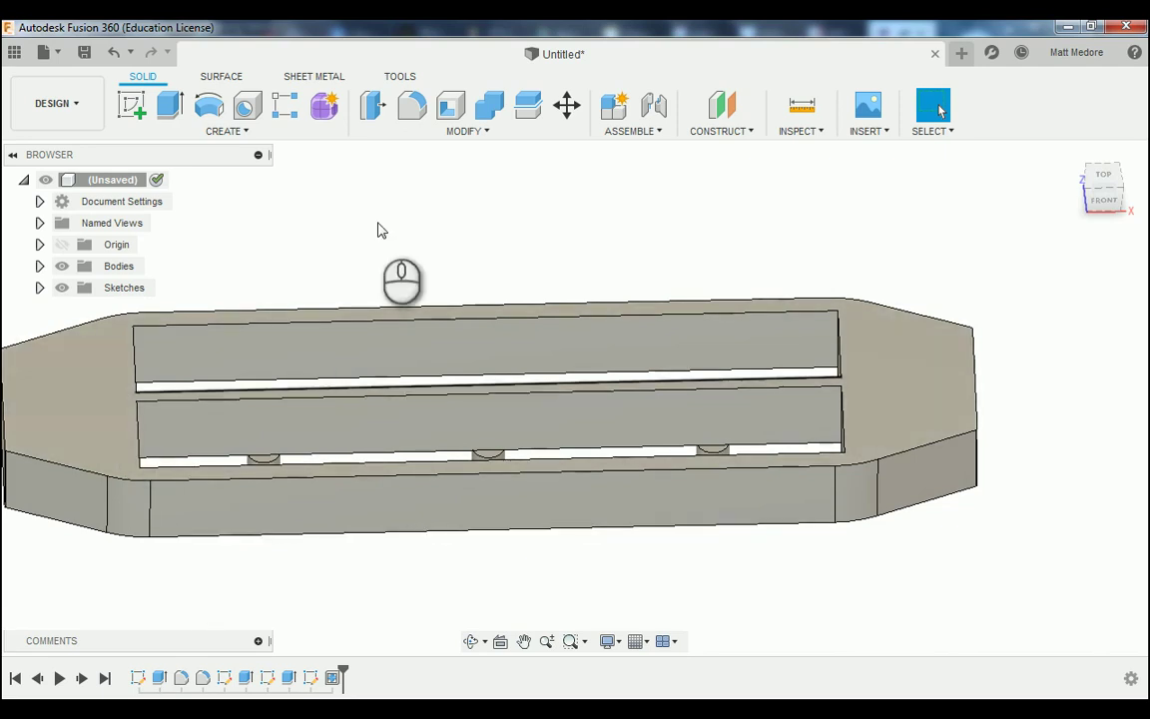
{"action": "mouse_move", "coordinate": [379, 230]}
{"action": "middle_mouse_down", "text": "shift"}
{"action": "mouse_move", "coordinate": [390, 212]}
{"action": "mouse_move", "coordinate": [370, 238]}
{"action": "middle_mouse_up", "text": "shift"}
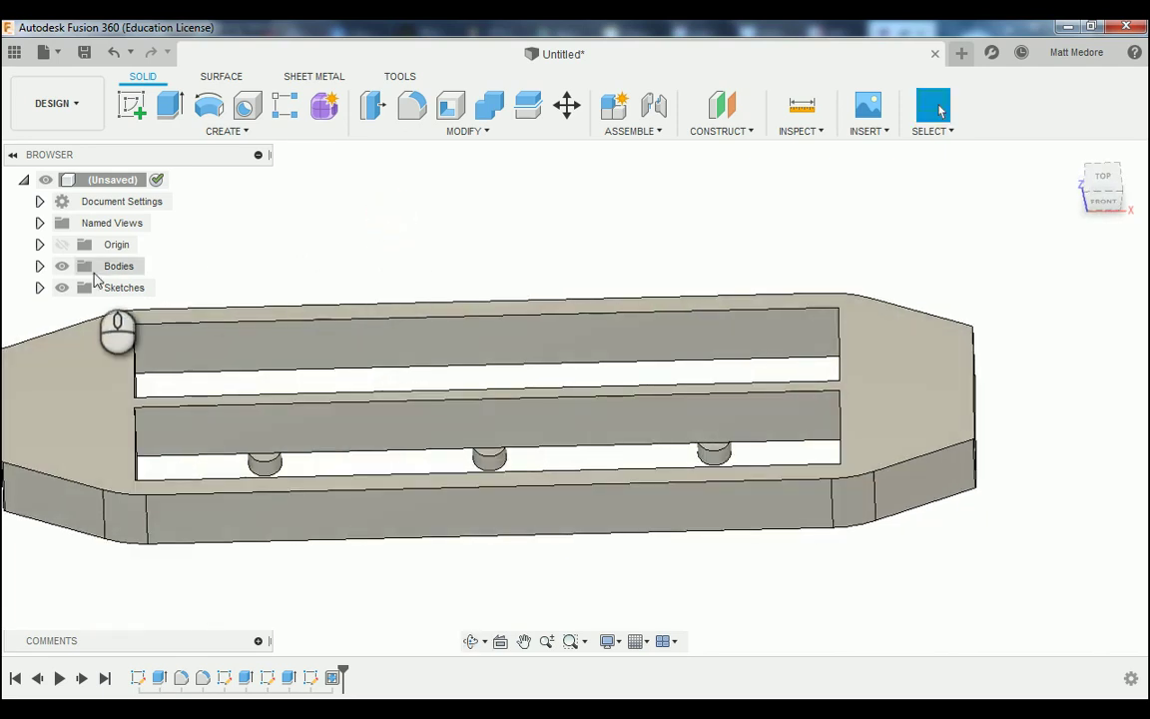
{"action": "left_click", "coordinate": [40, 287]}
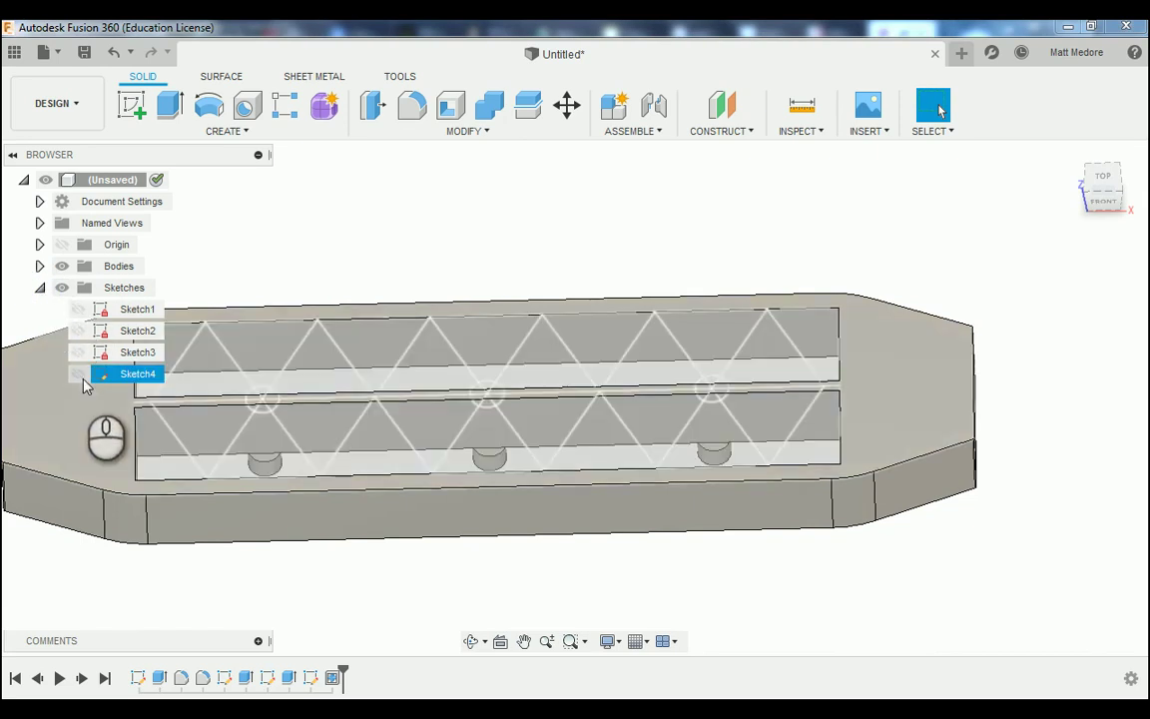
{"action": "left_click", "coordinate": [81, 377]}
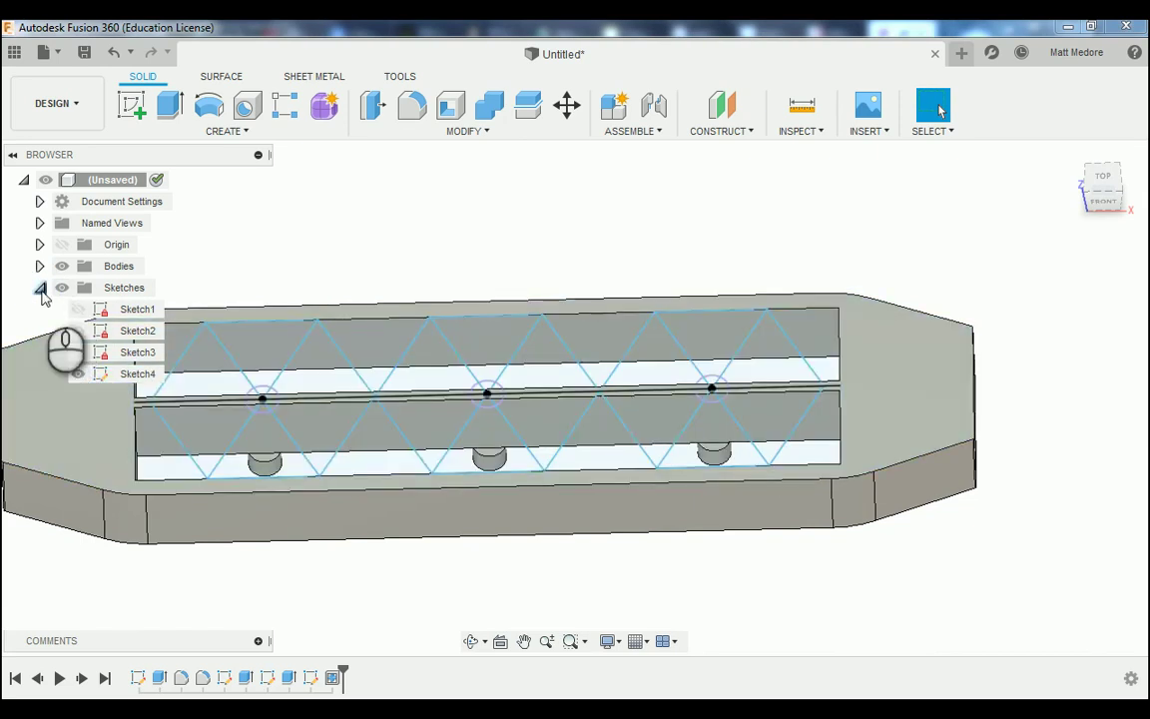
{"action": "left_click", "coordinate": [40, 288]}
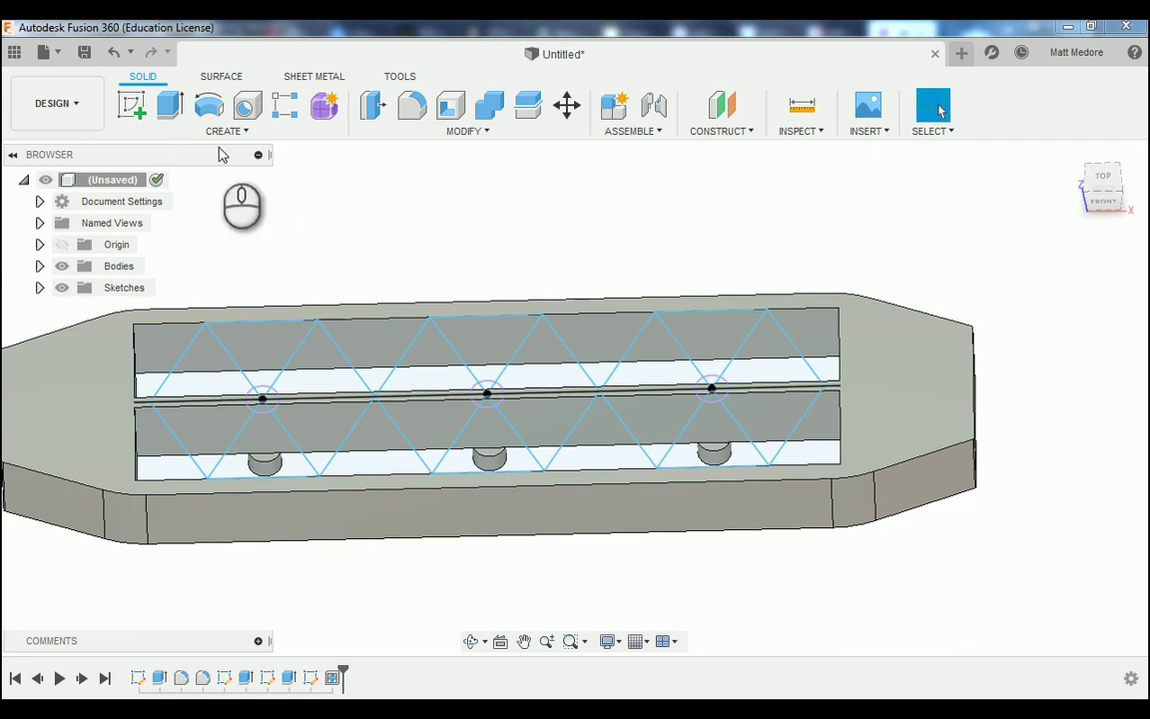
- Start another Web from the first hexagon's outer end sides and one of its diagonals through the peg centre
{"action": "right_click", "coordinate": [380, 223]}
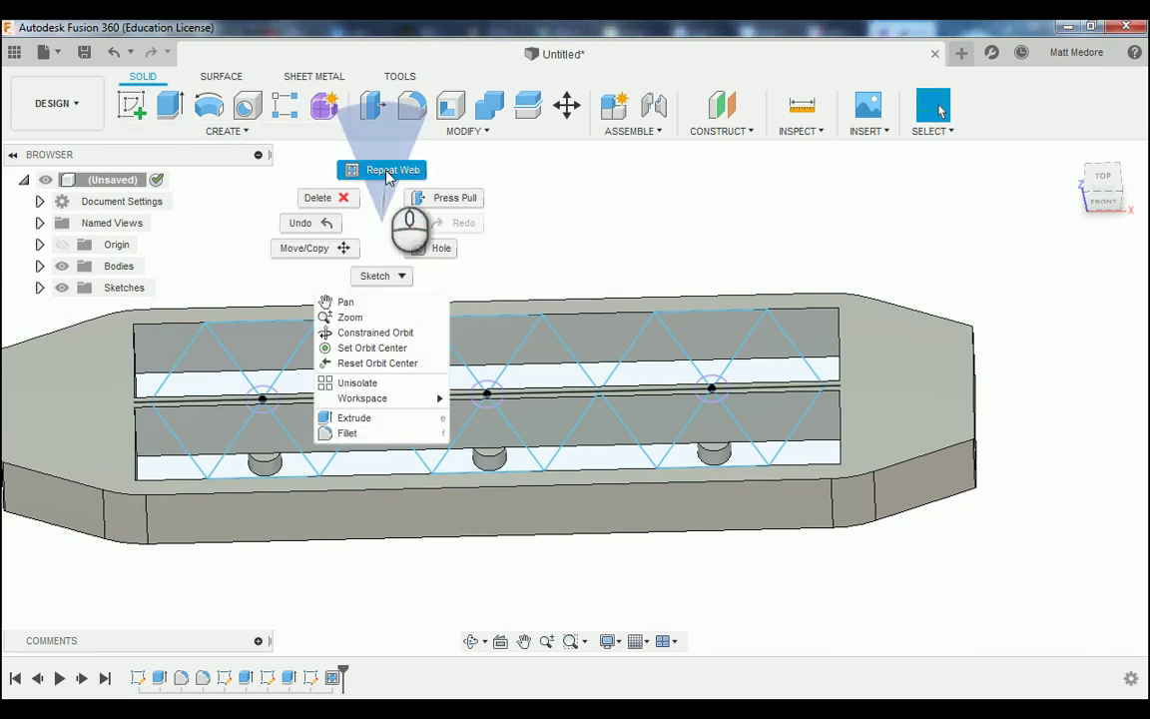
{"action": "left_click", "coordinate": [387, 172]}
{"action": "scroll", "coordinate": [171, 363], "scroll_direction": "up", "scroll_amount": 2}
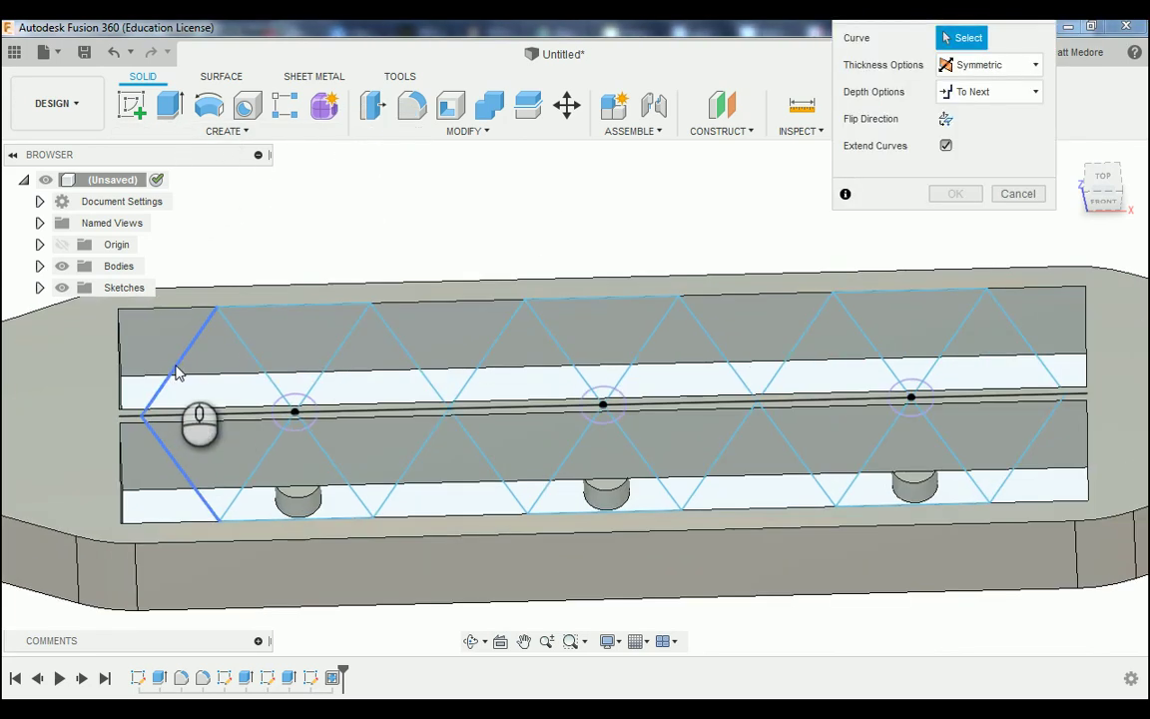
{"action": "left_click", "coordinate": [176, 373]}
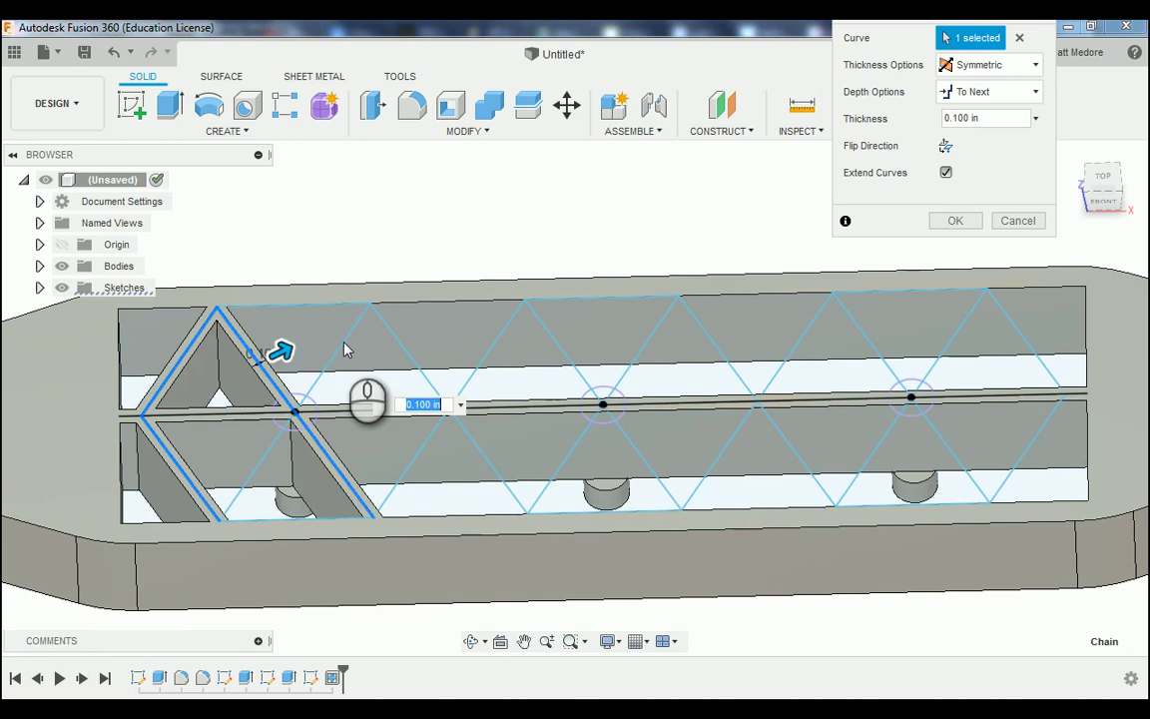
{"action": "left_click", "coordinate": [345, 349]}
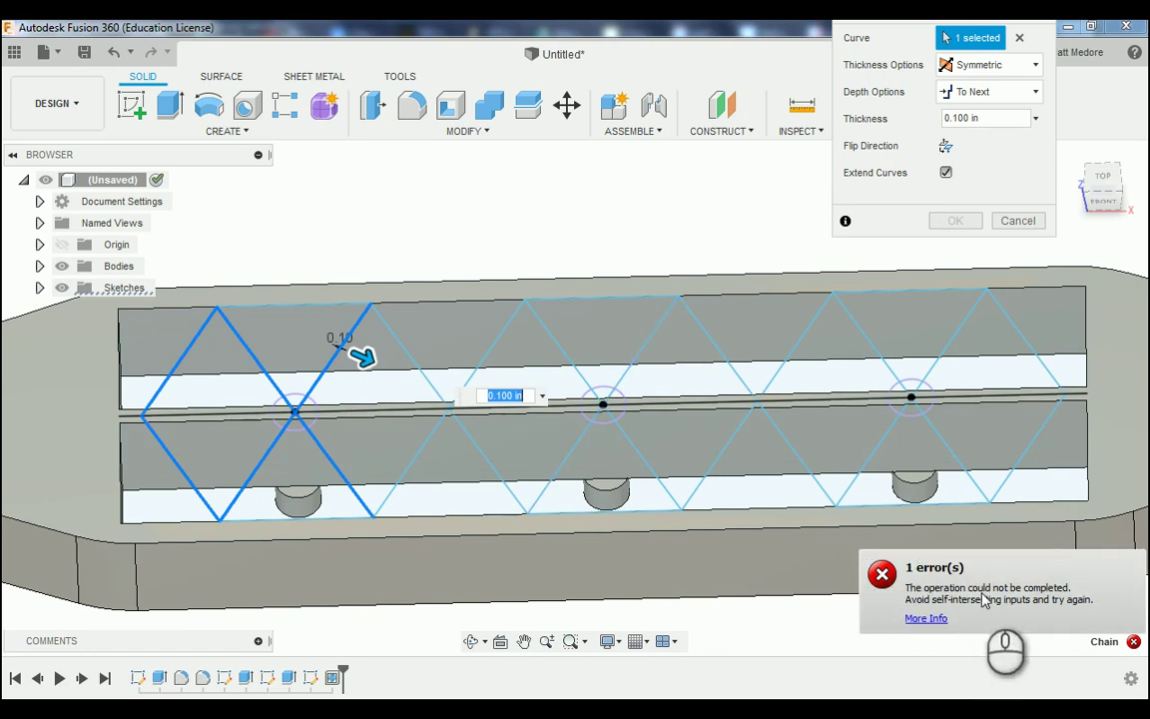
{"action": "left_click", "coordinate": [332, 356]}
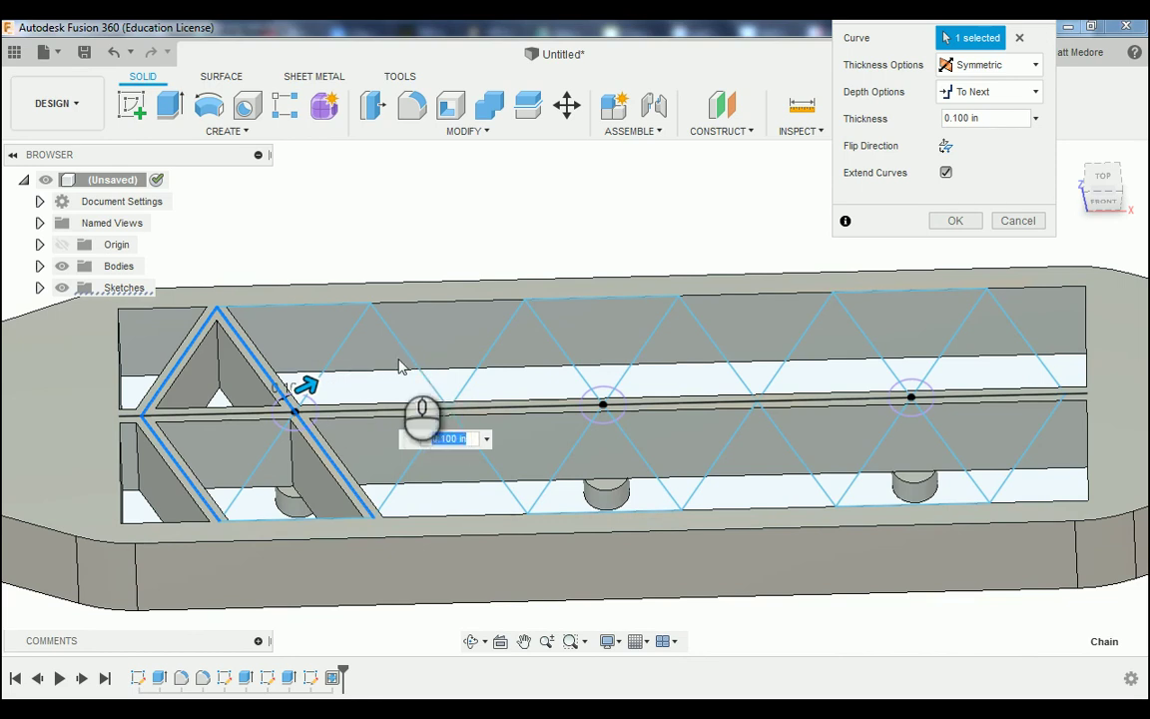
- Add the slanted sides between the first two pegs and the middle hexagon's matching diagonal to the web's curves
{"action": "left_click", "coordinate": [424, 377]}
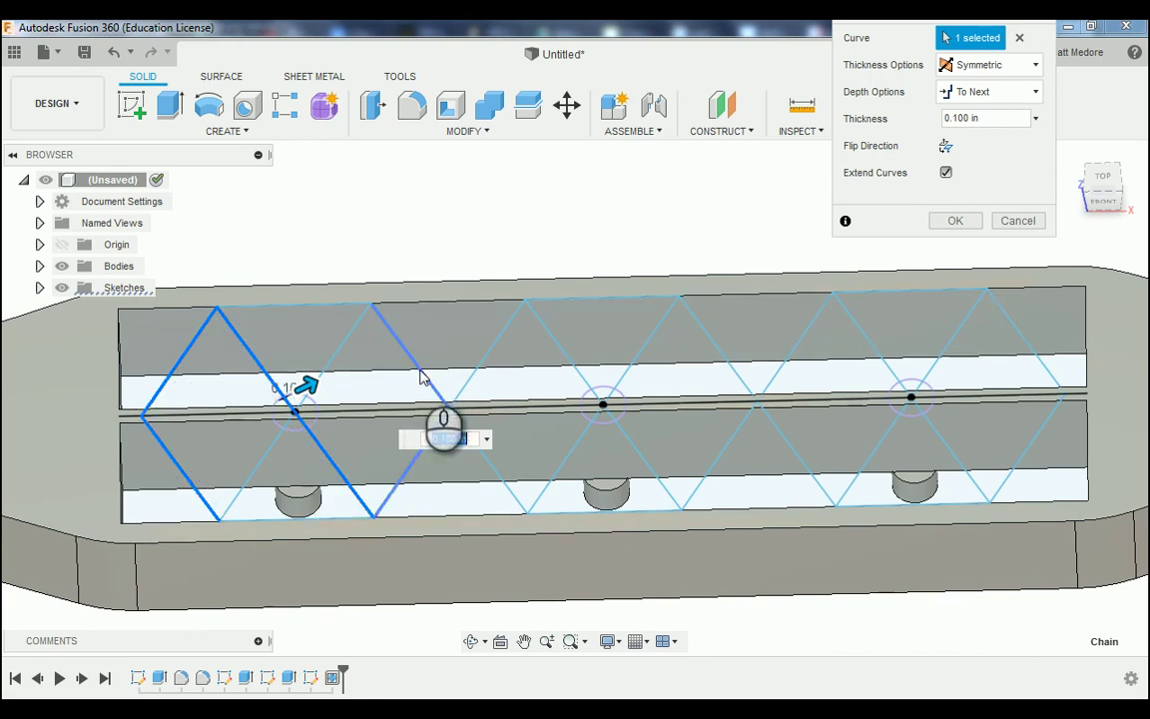
{"action": "left_click", "coordinate": [482, 369]}
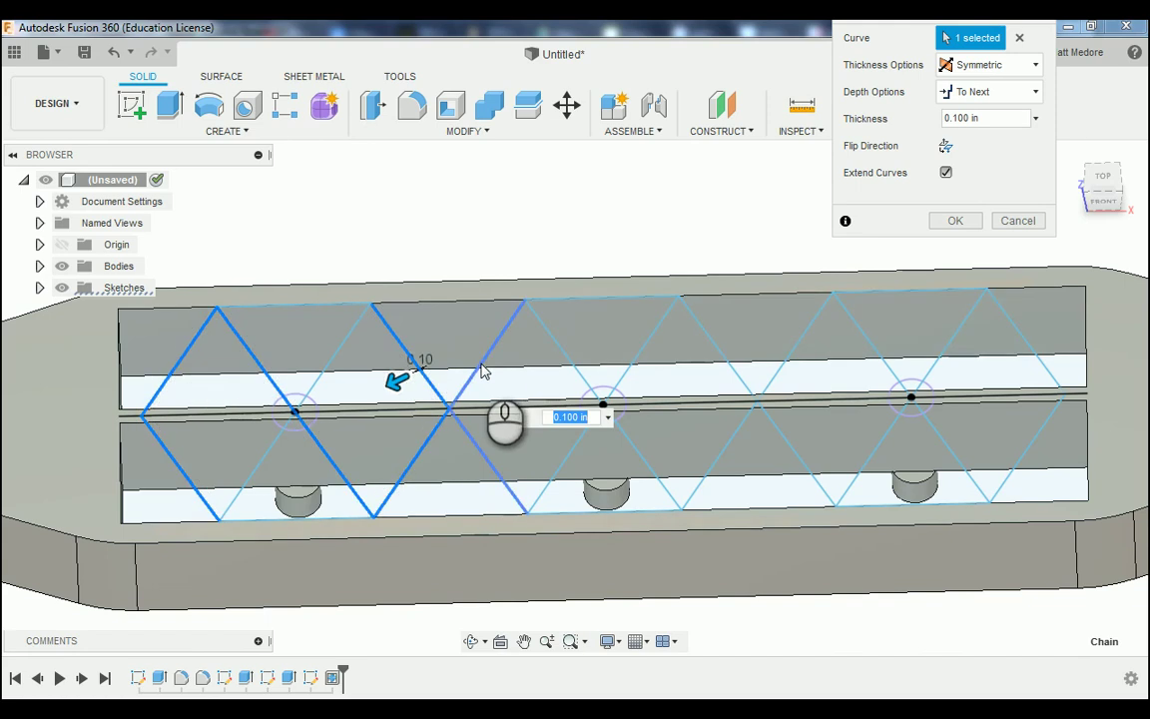
{"action": "left_click", "coordinate": [479, 364]}
{"action": "scroll", "coordinate": [204, 425], "scroll_direction": "down", "scroll_amount": 2}
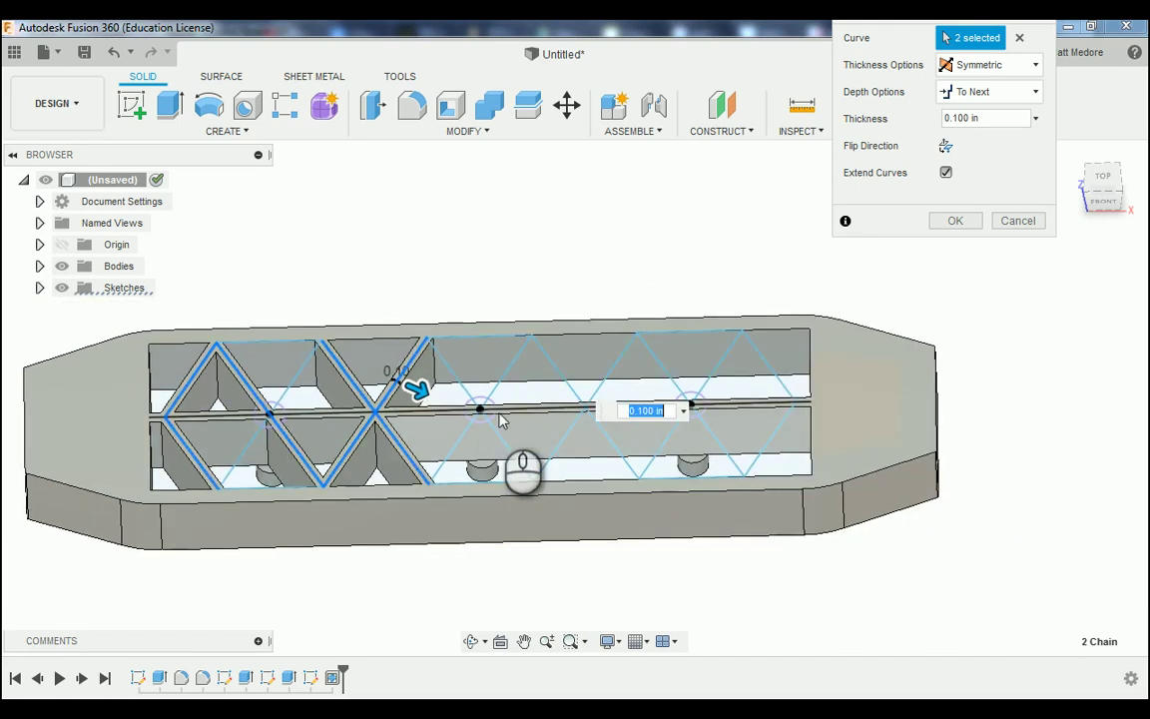
{"action": "scroll", "coordinate": [502, 420], "scroll_direction": "up", "scroll_amount": 3}
{"action": "left_click", "coordinate": [436, 362]}
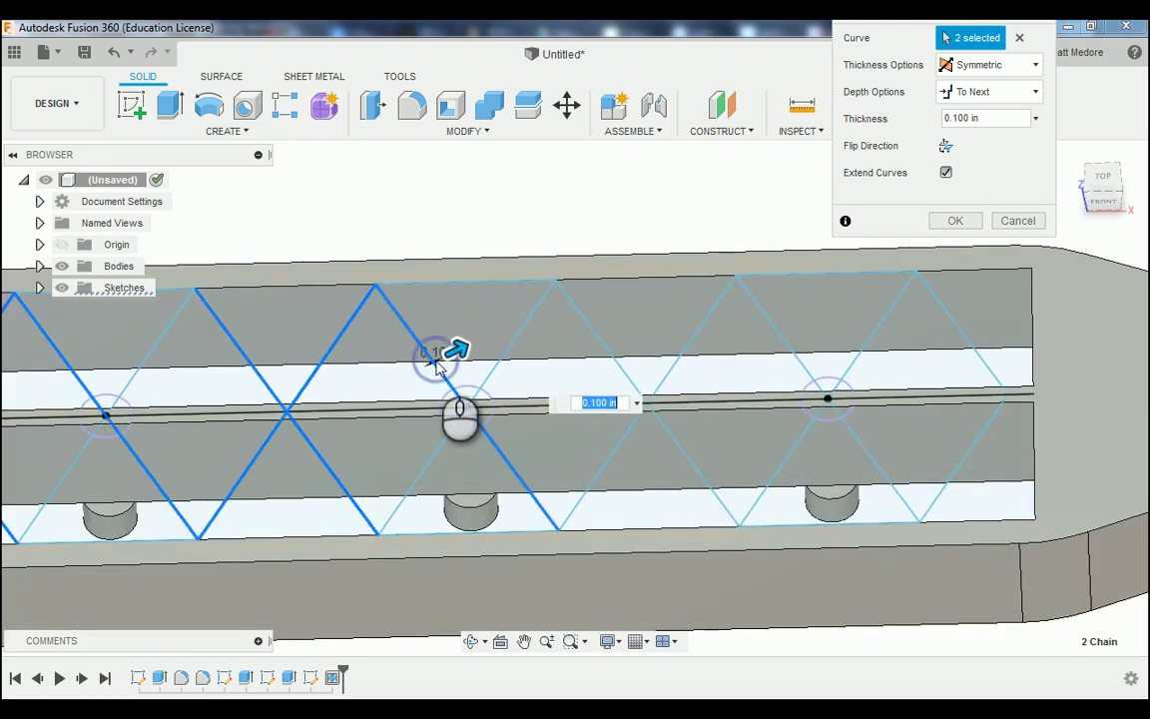
{"action": "left_click", "coordinate": [523, 343]}
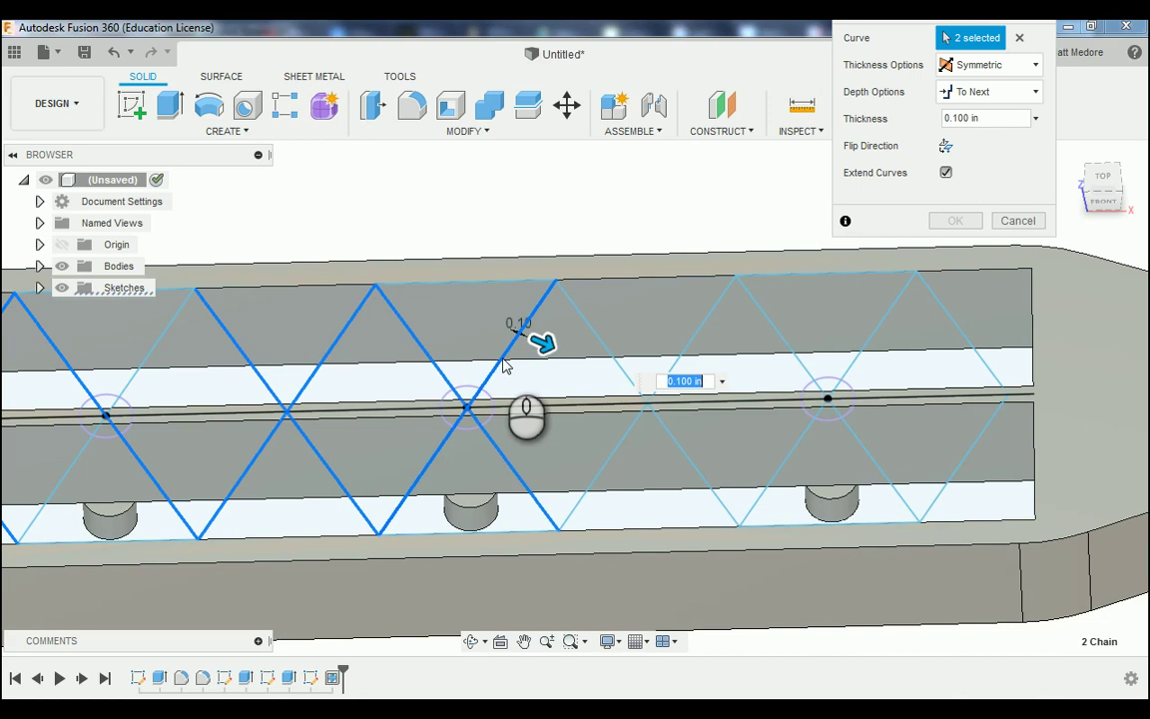
{"action": "left_click", "coordinate": [504, 366]}
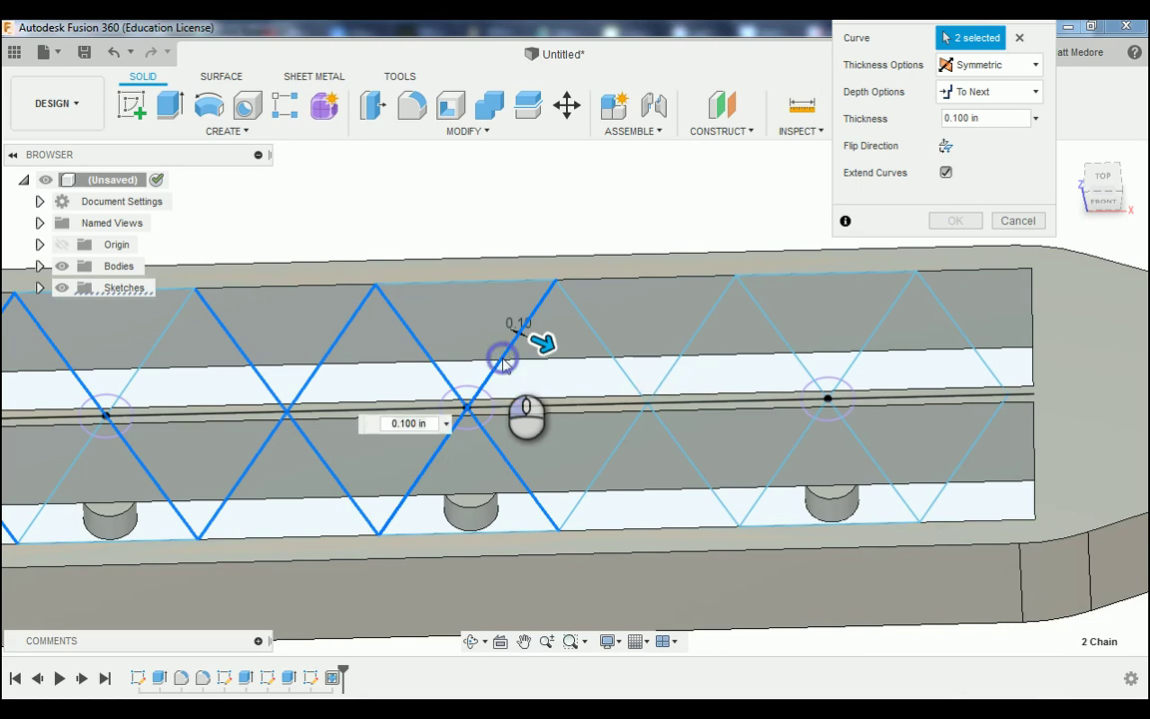
- Extend the web selection with the middle hexagon's remaining slanted sides plus the far hexagon's slanted sides and matching diagonal
{"action": "left_click", "coordinate": [624, 372]}
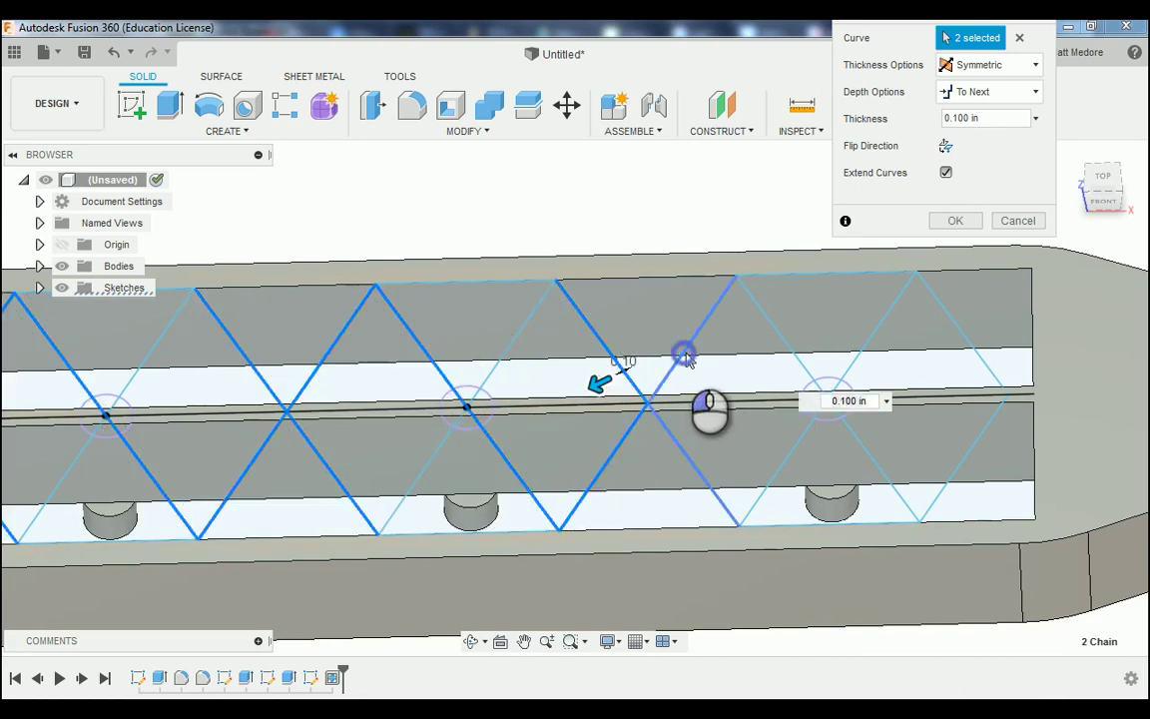
{"action": "left_click", "coordinate": [796, 352]}
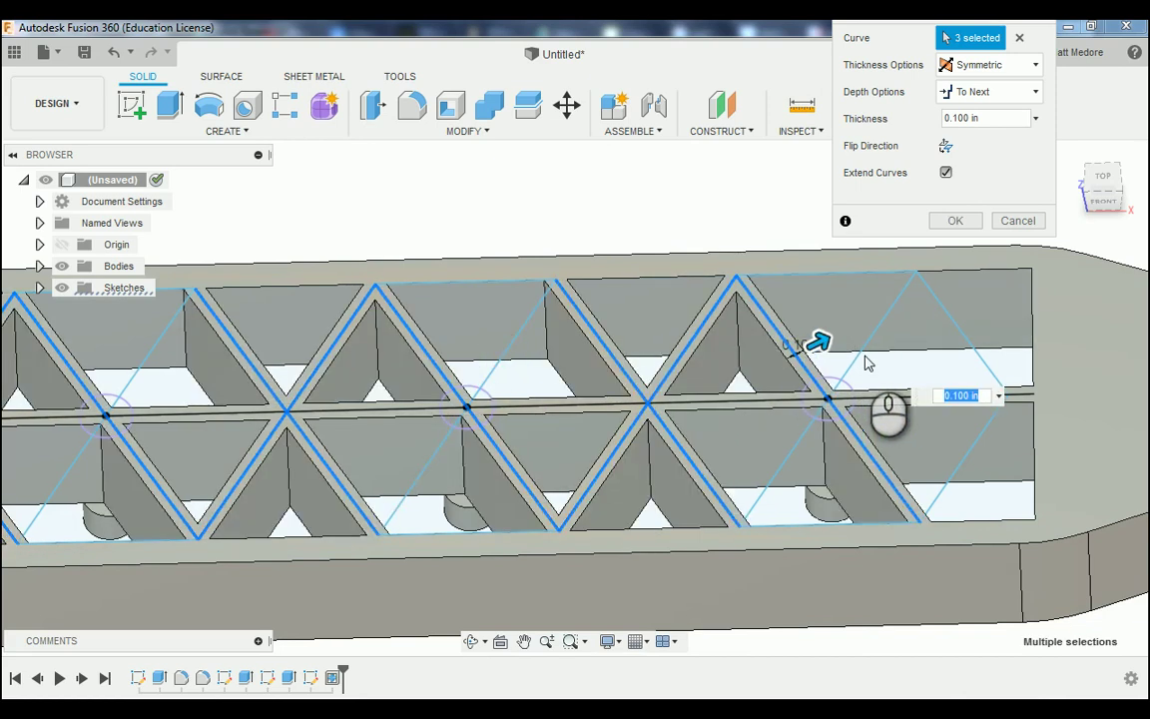
{"action": "left_click", "coordinate": [864, 348]}
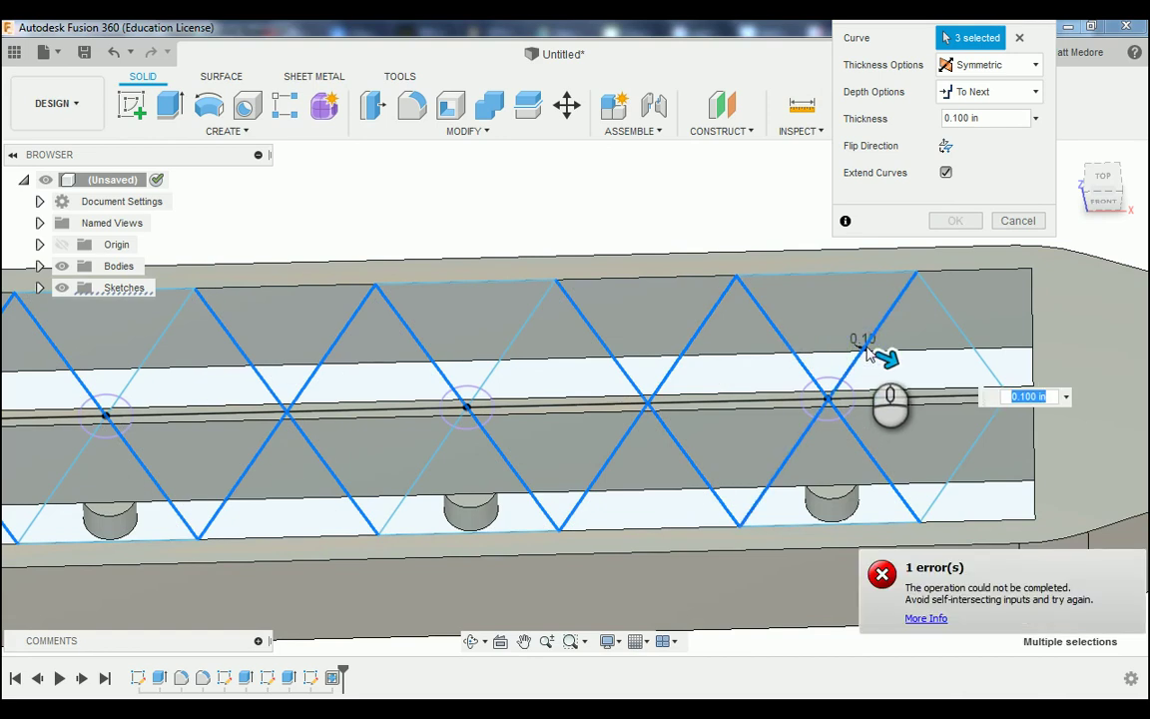
{"action": "left_click", "coordinate": [864, 351]}
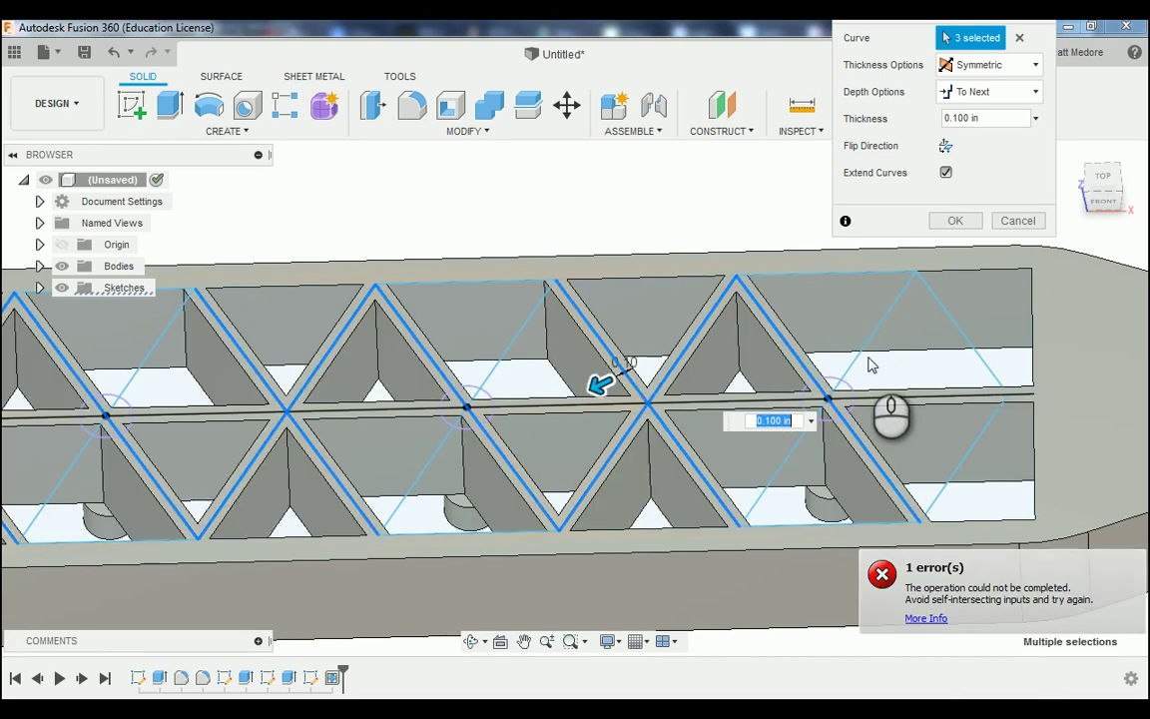
{"action": "left_click", "coordinate": [979, 349]}
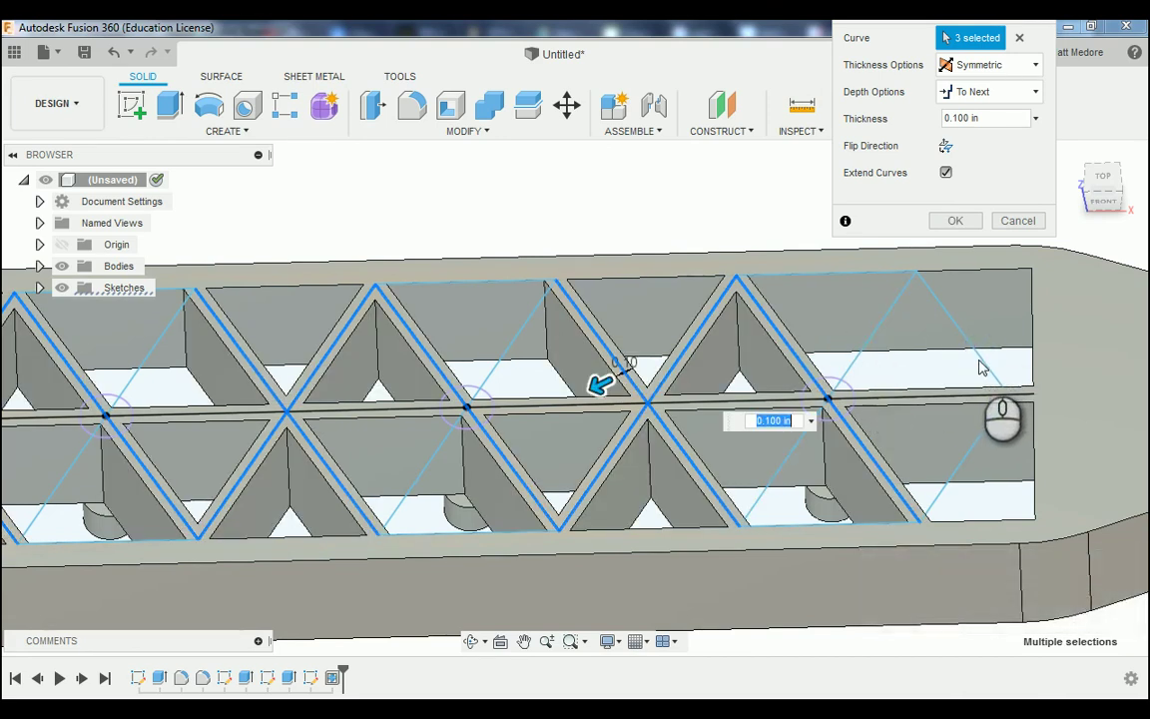
{"action": "left_click", "coordinate": [983, 362]}
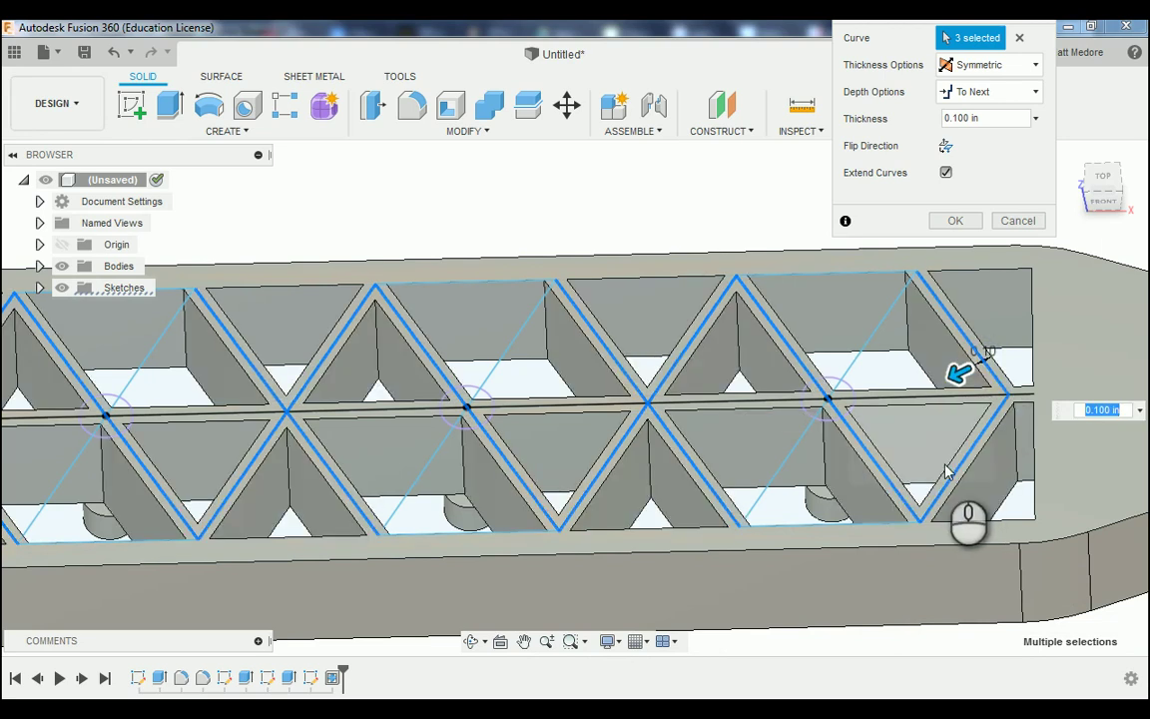
- Set the zigzag web's thickness to 0.08 in and create it with symmetric thickness and To Next depth
{"action": "scroll", "coordinate": [946, 473], "scroll_direction": "down", "scroll_amount": 3}
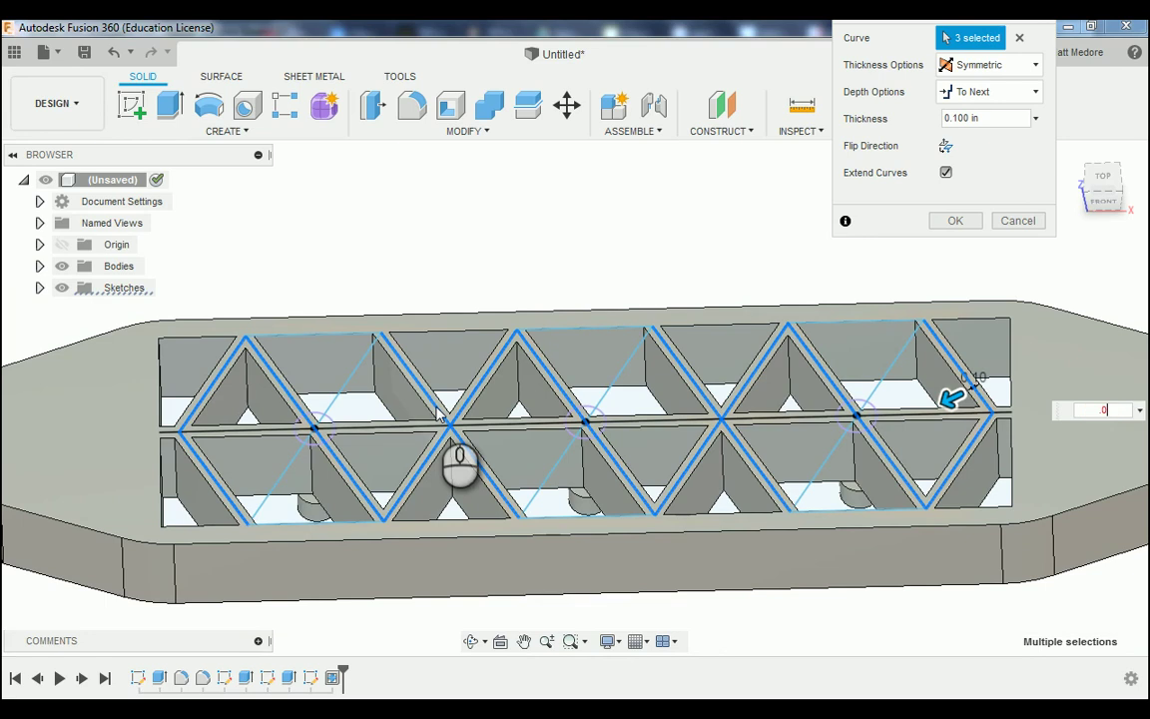
{"action": "key", "text": "Return"}
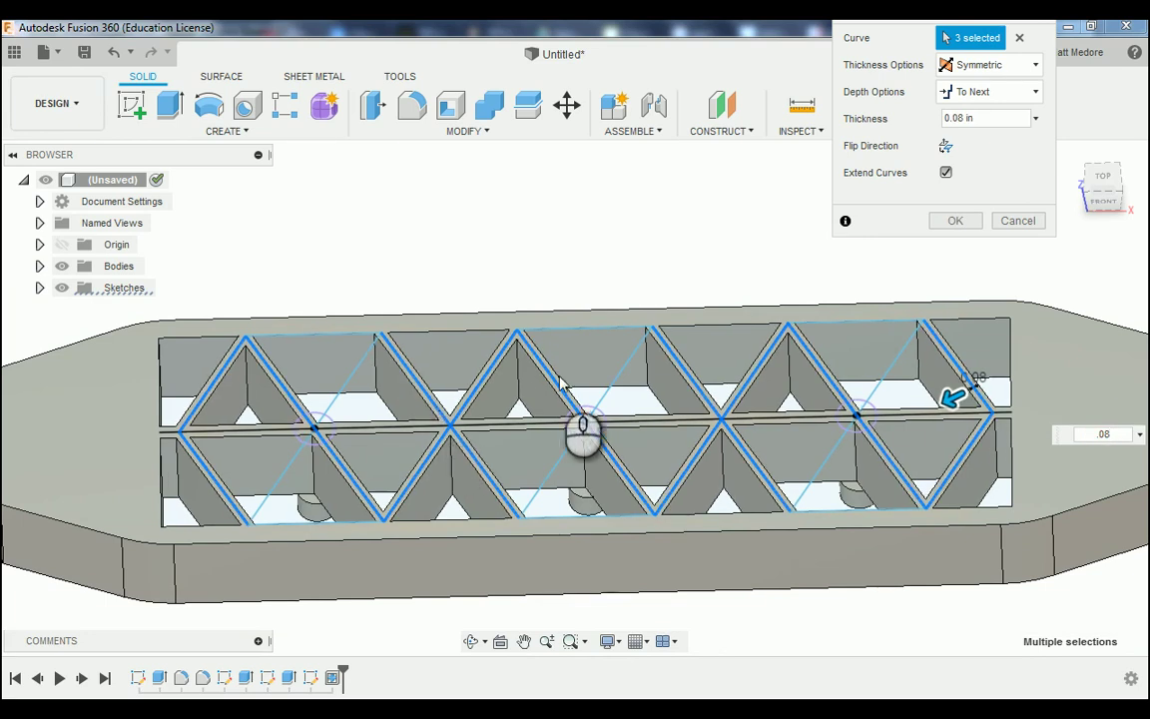
{"action": "left_click", "coordinate": [955, 221]}
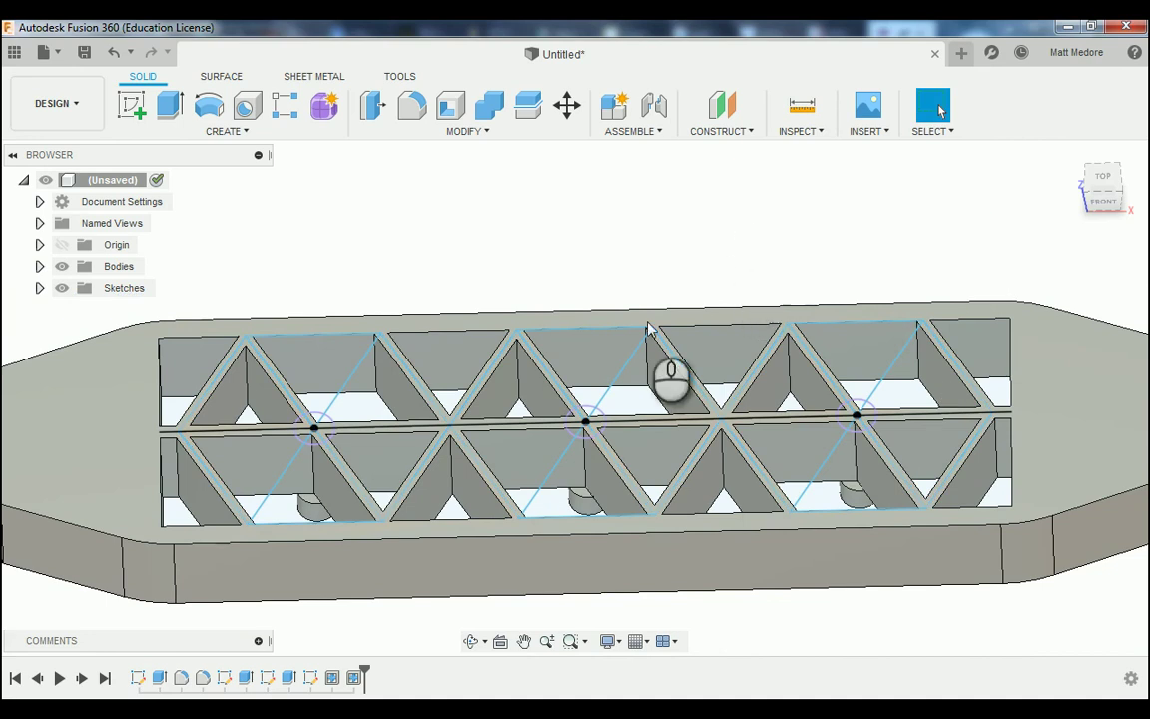
- Create a Web from the three remaining peg diagonals with symmetric thickness of 0.080 in and To Next depth
{"action": "left_click", "coordinate": [584, 354]}
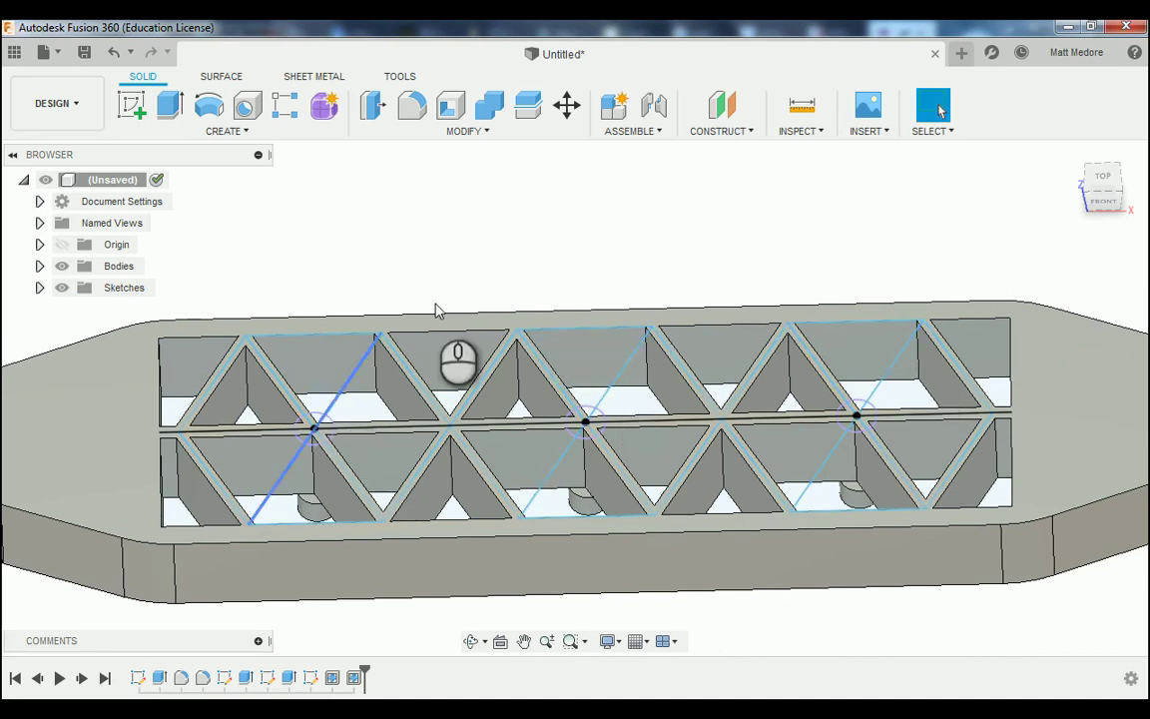
{"action": "right_click", "coordinate": [540, 234]}
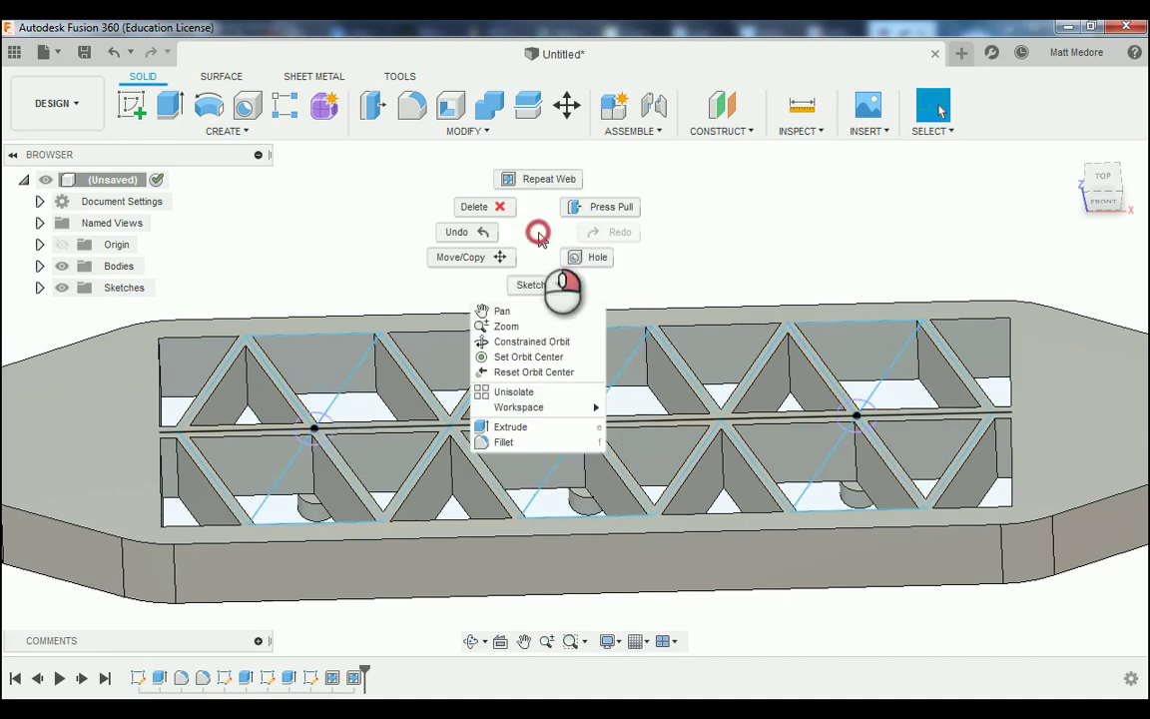
{"action": "left_click", "coordinate": [553, 181]}
{"action": "left_click", "coordinate": [893, 369]}
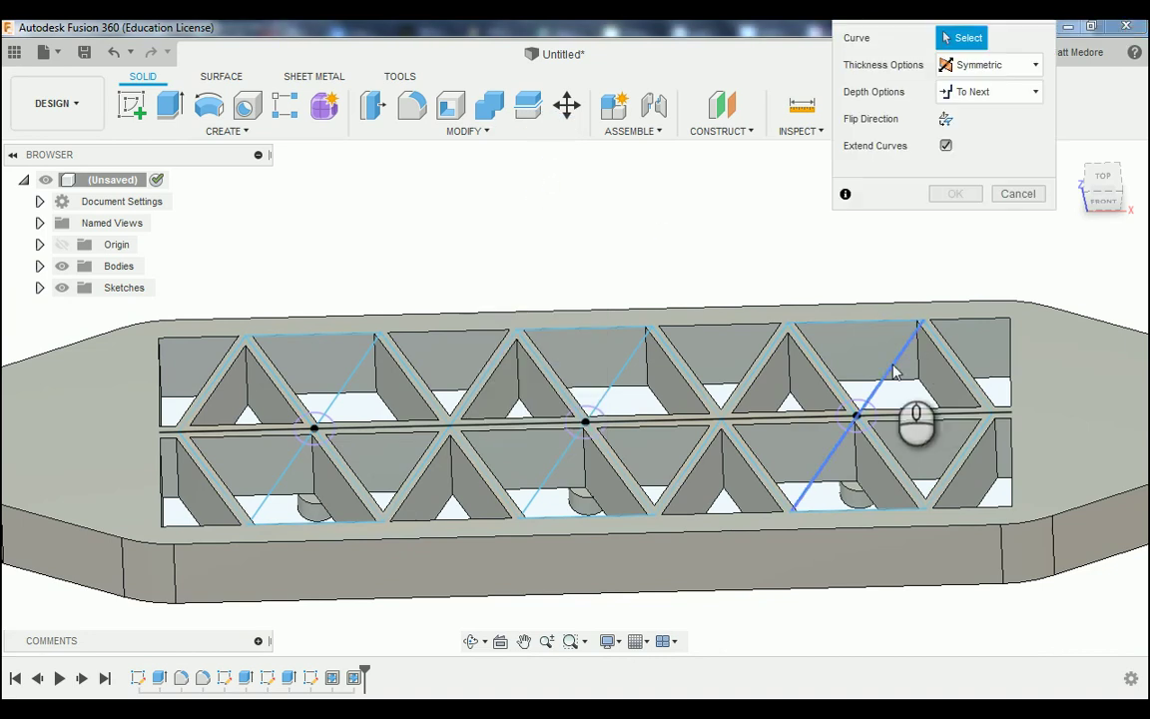
{"action": "left_click", "coordinate": [613, 382]}
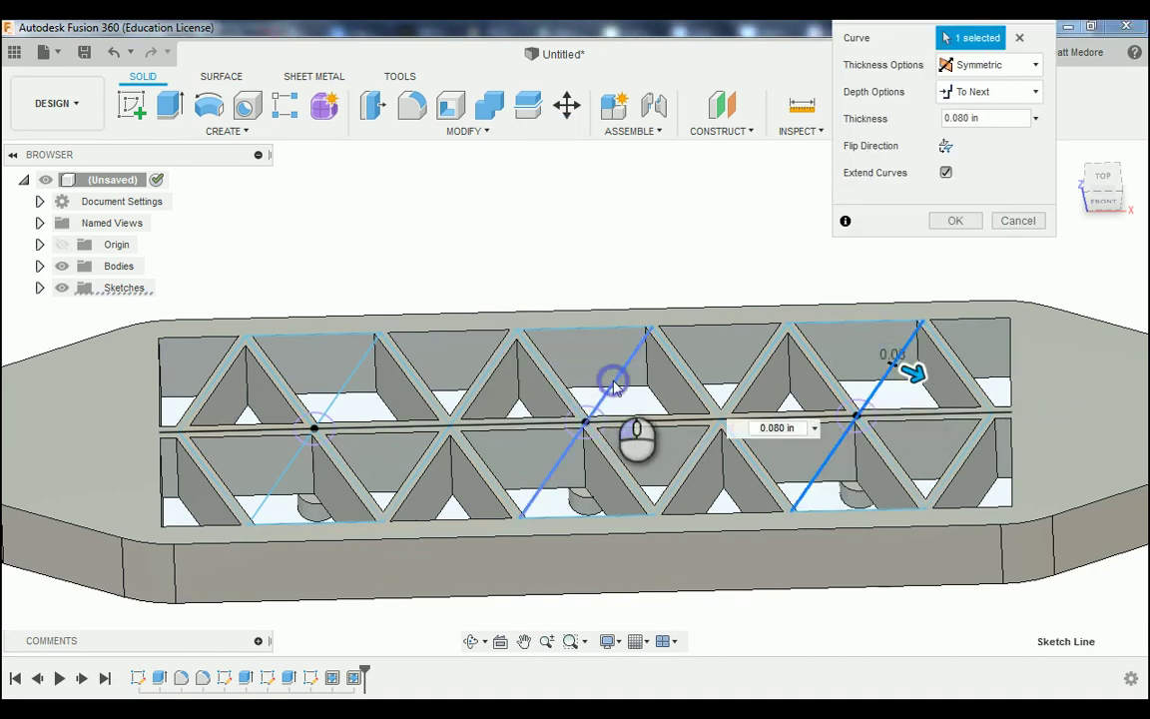
{"action": "left_click", "coordinate": [346, 386]}
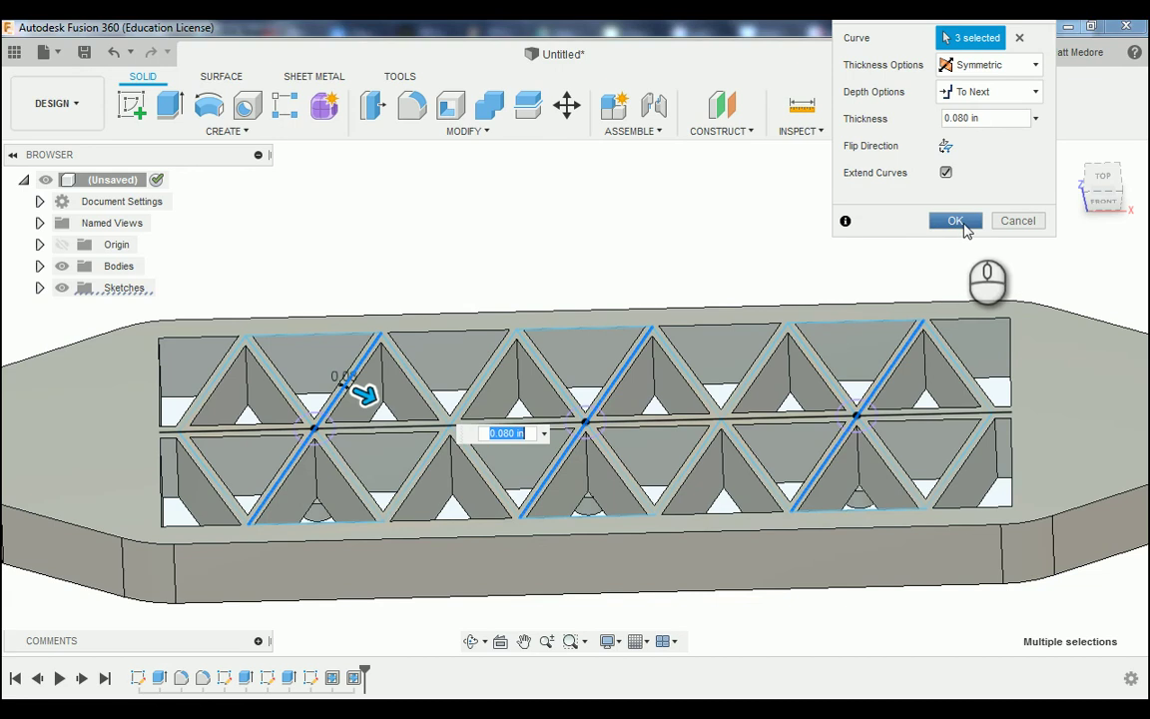
{"action": "left_click", "coordinate": [966, 229]}
- Hide the hexagon sketch, Sketch4, and collapse the list of sketches
{"action": "middle_click", "coordinate": [728, 262]}
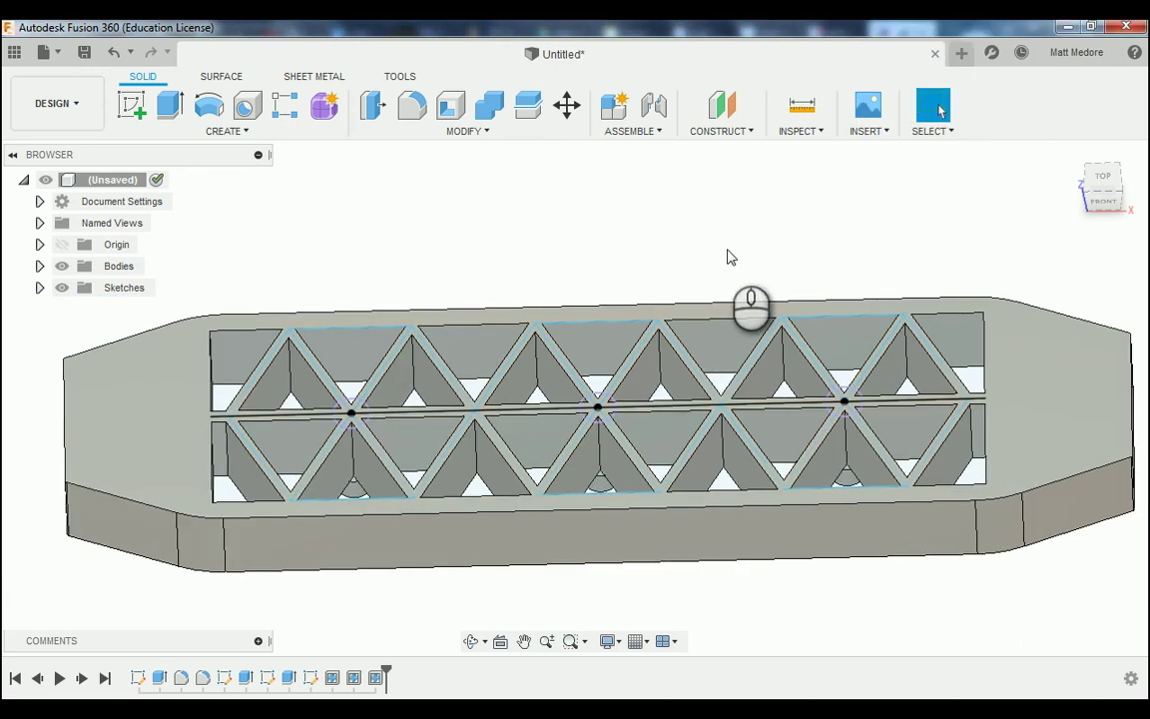
{"action": "left_click", "coordinate": [40, 287]}
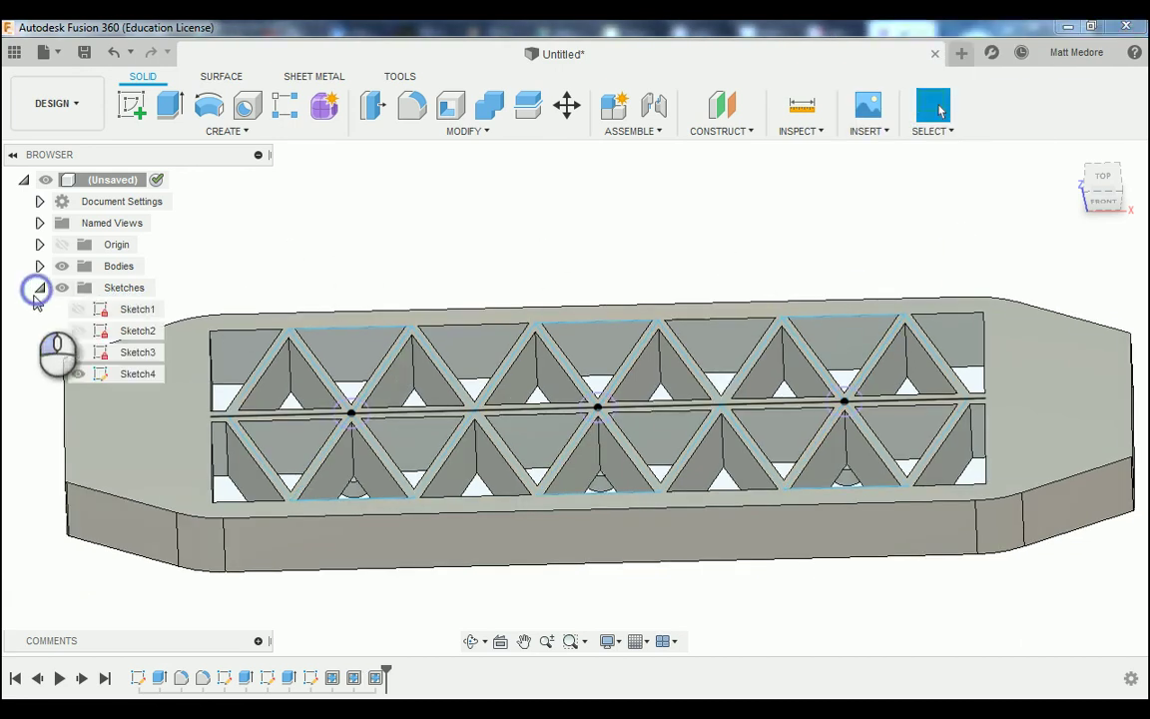
{"action": "left_click", "coordinate": [78, 375]}
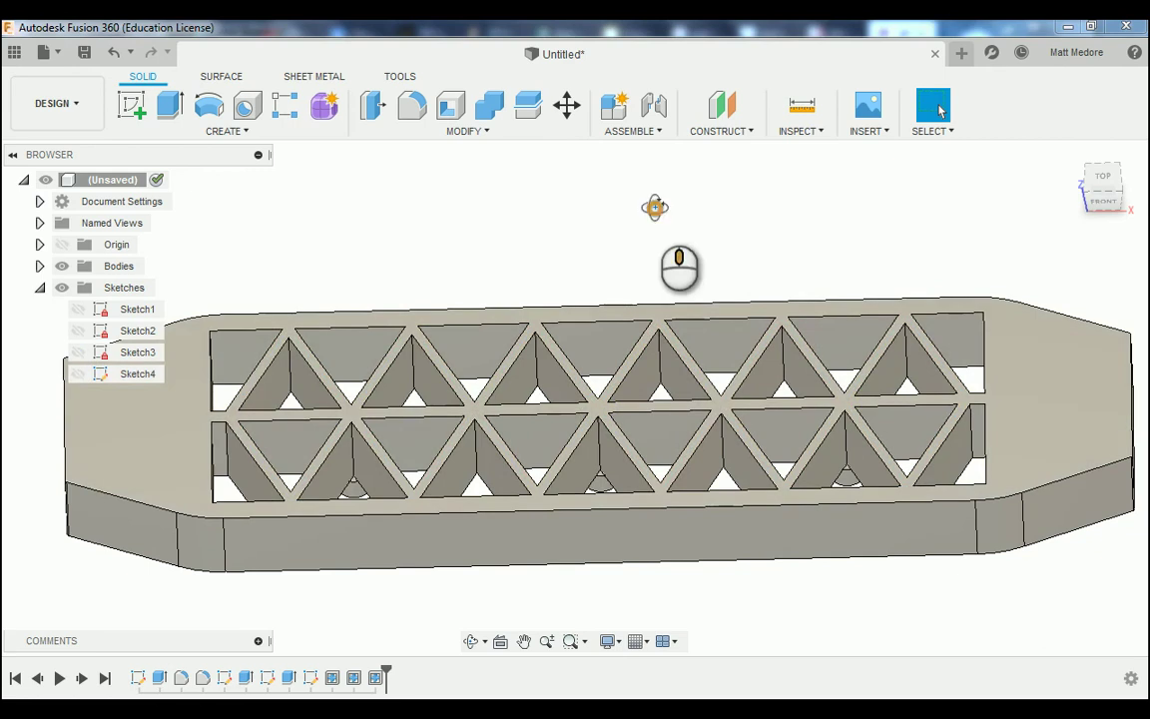
{"action": "middle_click_drag", "start_coordinate": [653, 207], "coordinate": [653, 248], "text": "shift"}
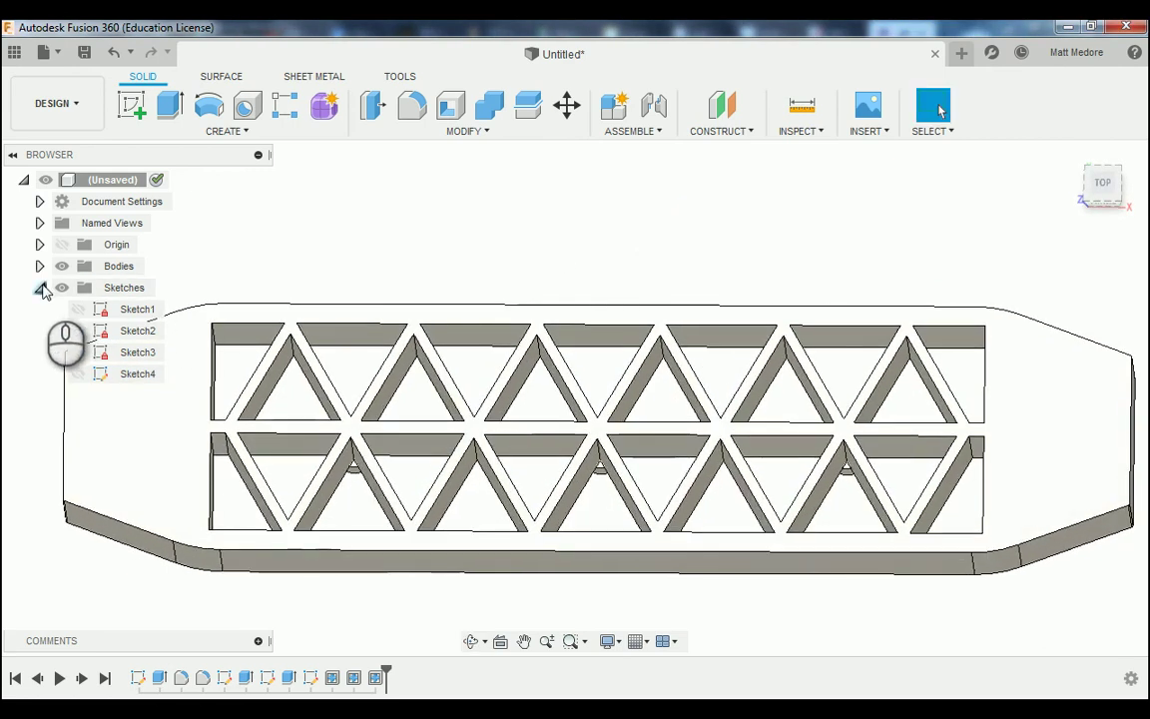
{"action": "left_click", "coordinate": [40, 288]}
{"action": "mouse_move", "coordinate": [488, 237]}
{"action": "middle_mouse_down", "text": "shift"}
{"action": "mouse_move", "coordinate": [508, 188]}
{"action": "mouse_move", "coordinate": [498, 223]}
{"action": "middle_mouse_up", "text": "shift"}
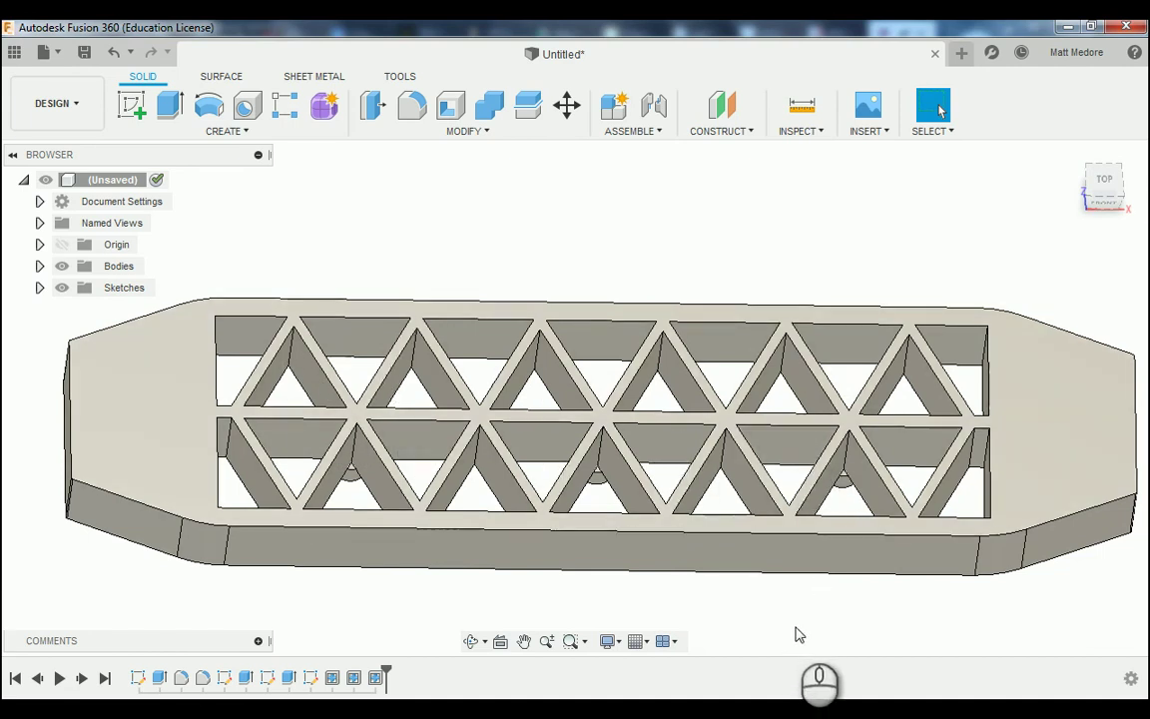
{"action": "scroll", "coordinate": [714, 469], "scroll_direction": "up", "scroll_amount": 3}
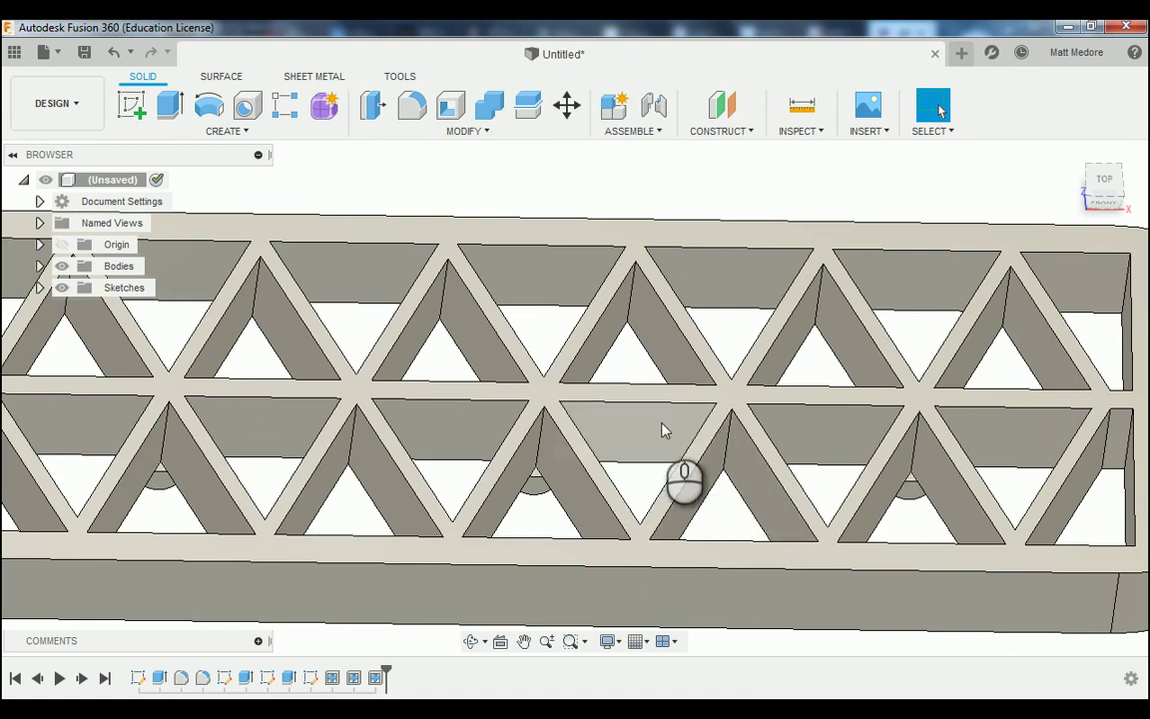
{"action": "scroll", "coordinate": [630, 459], "scroll_direction": "down", "scroll_amount": 3}
{"action": "middle_click_drag", "start_coordinate": [704, 607], "coordinate": [716, 562], "text": "shift"}
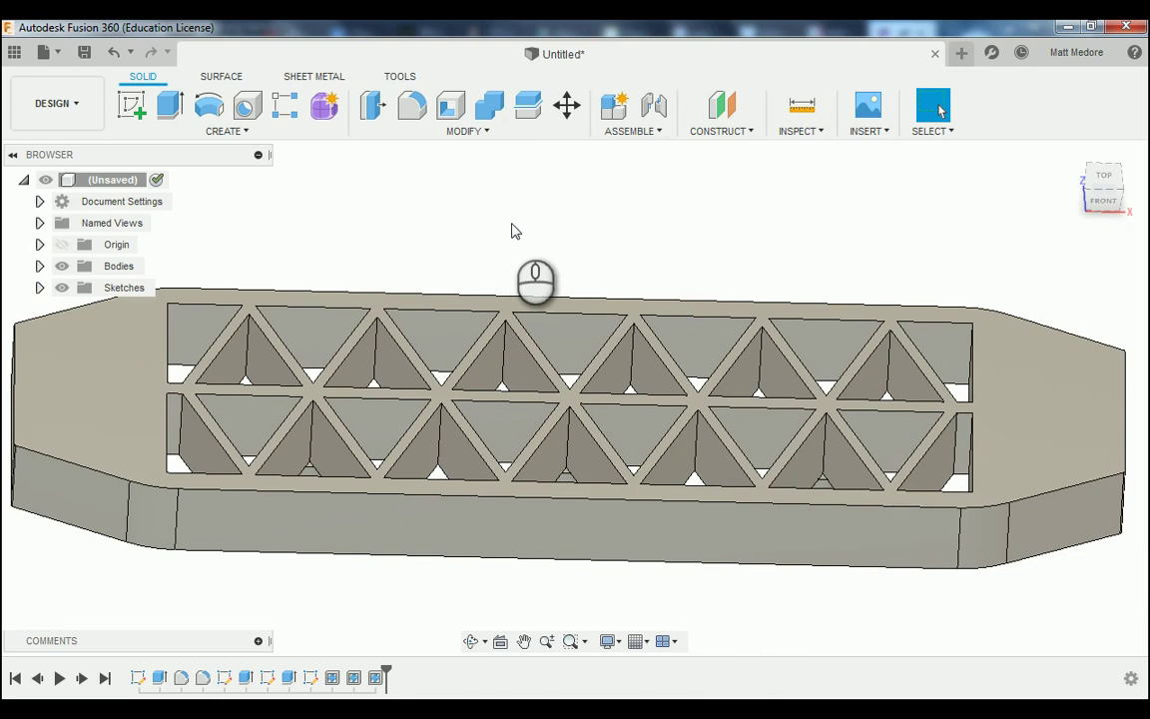
- Start a Fillet with the part in front view and restrict the selection filter to body edges, keeping select-through enabled
{"action": "left_click", "coordinate": [1104, 203]}
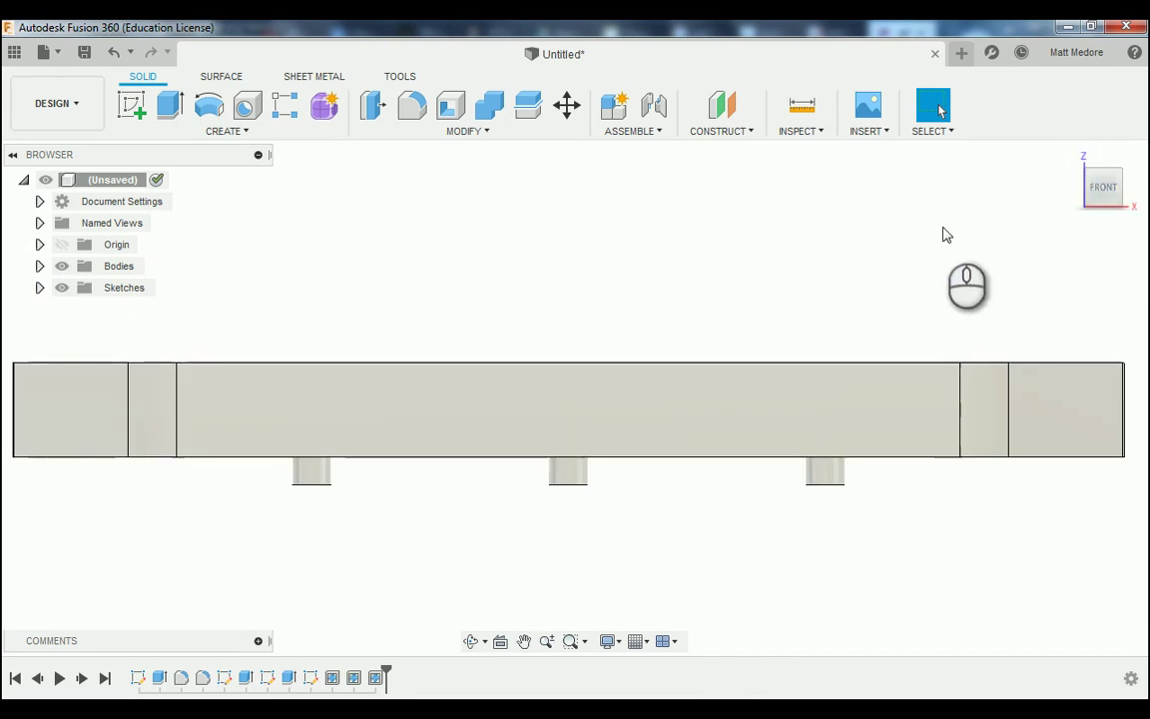
{"action": "left_click", "coordinate": [474, 137]}
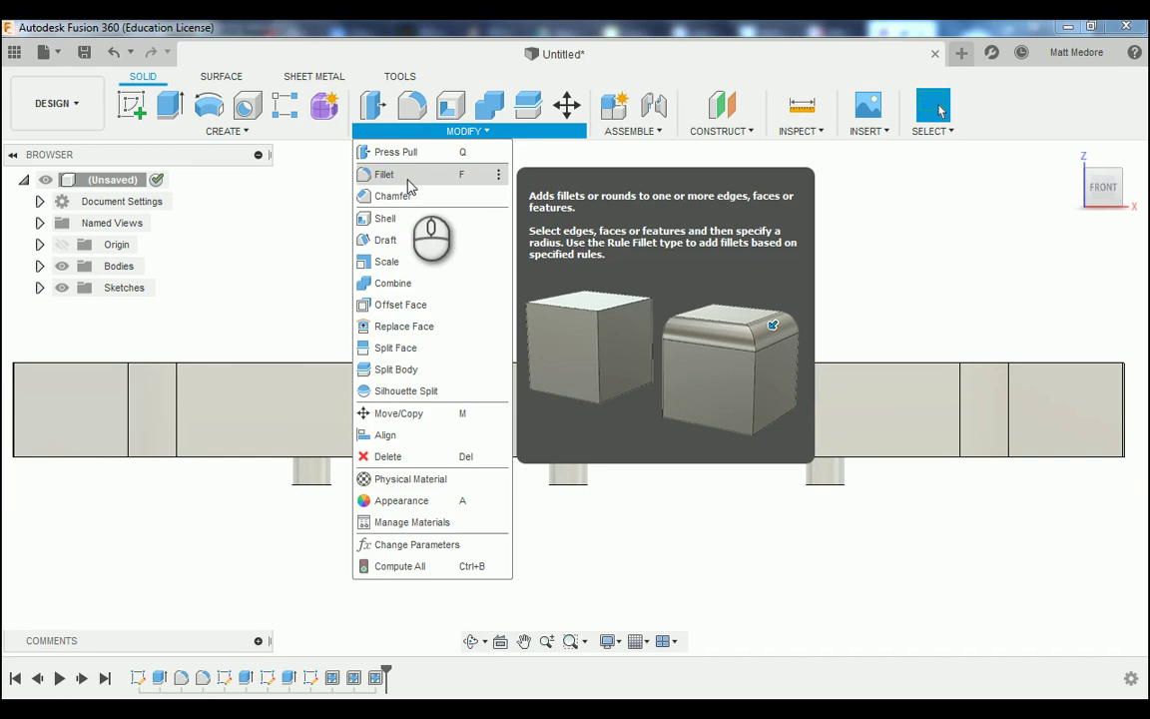
{"action": "left_click", "coordinate": [384, 175]}
{"action": "left_click_drag", "start_coordinate": [844, 243], "coordinate": [865, 550]}
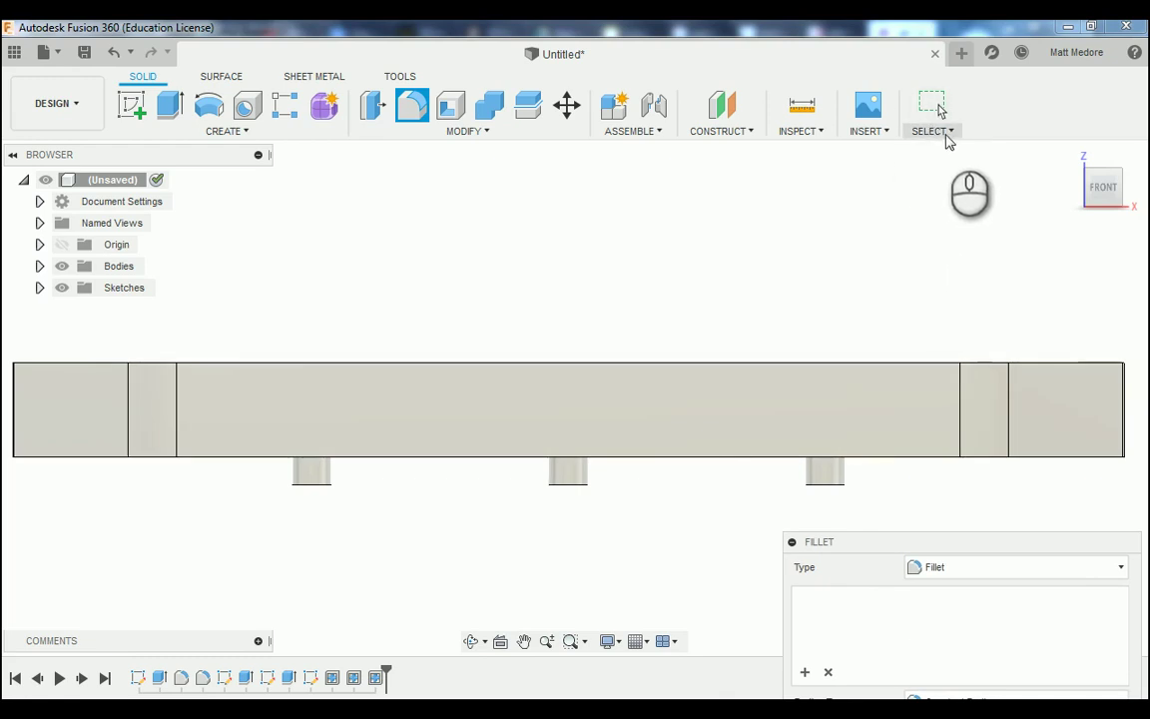
{"action": "left_click", "coordinate": [949, 138]}
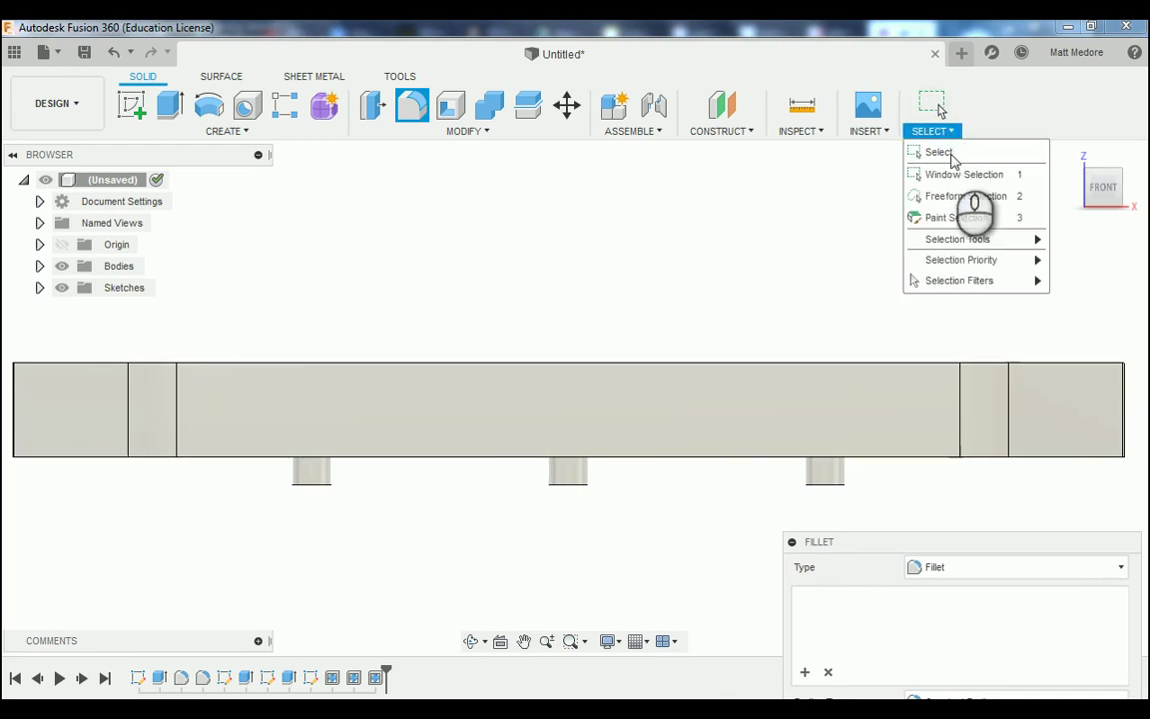
{"action": "mouse_move", "coordinate": [959, 282]}
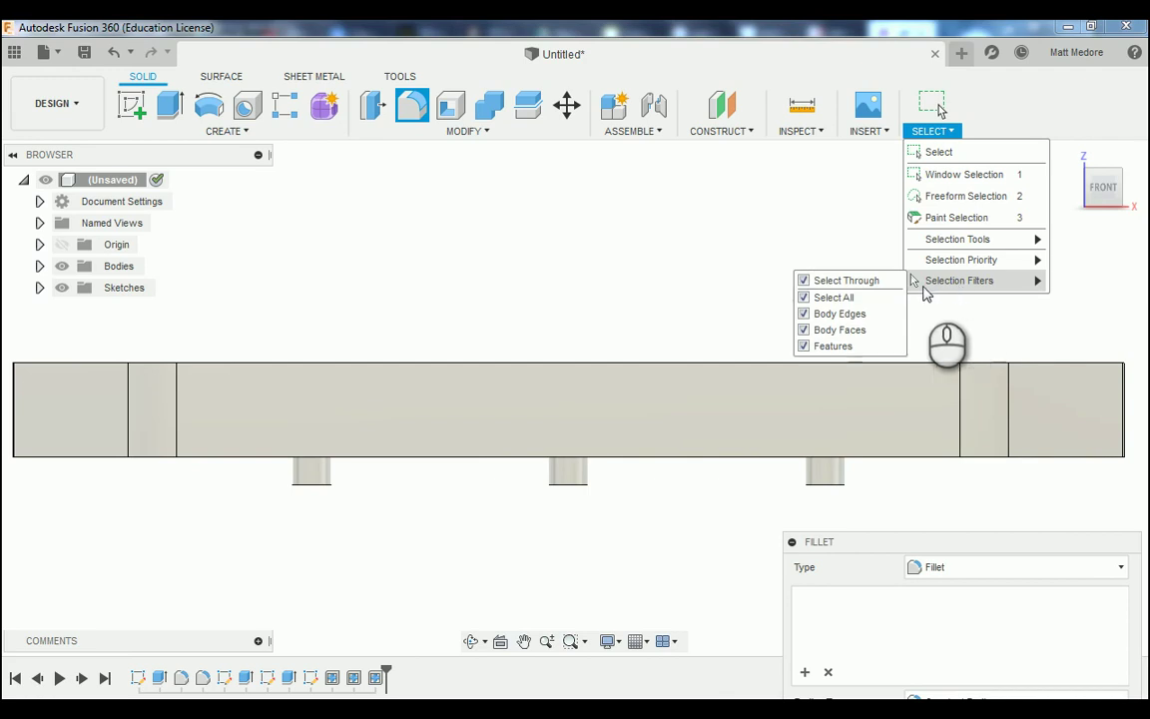
{"action": "left_click", "coordinate": [803, 299]}
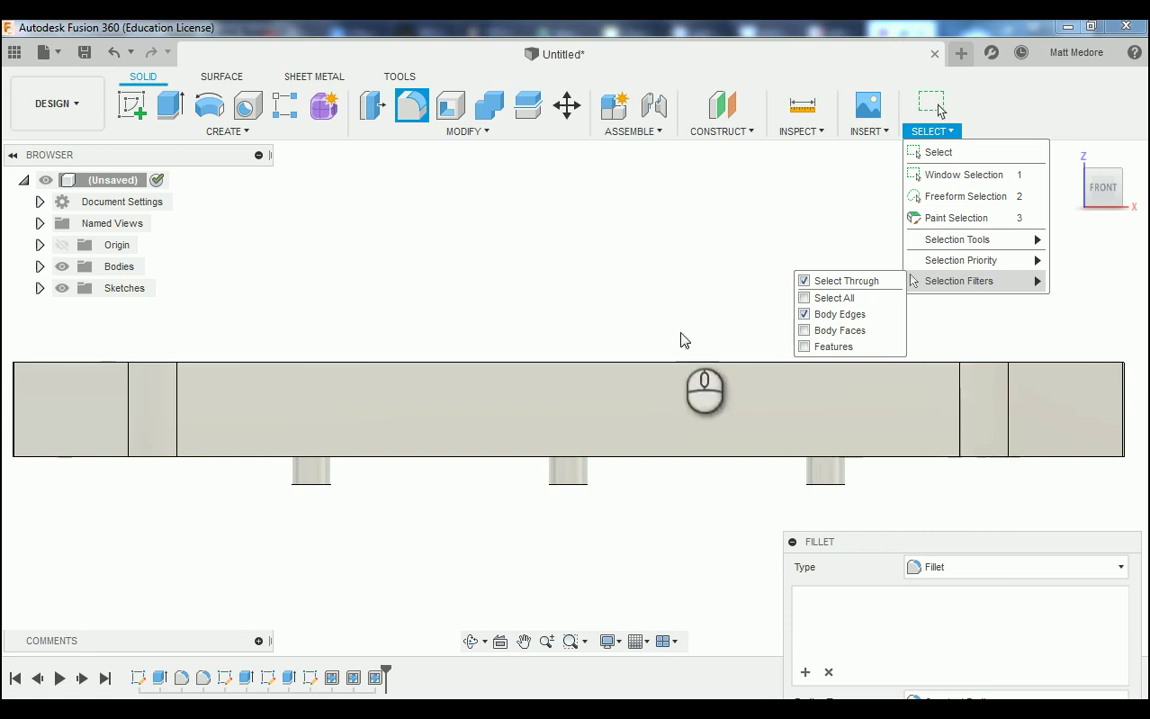
{"action": "left_click", "coordinate": [647, 288]}
- Window-select the vertical pocket edges within the plate's straight middle section and set their fillet radius to 0.127 in
{"action": "scroll", "coordinate": [649, 292], "scroll_direction": "down", "scroll_amount": 1}
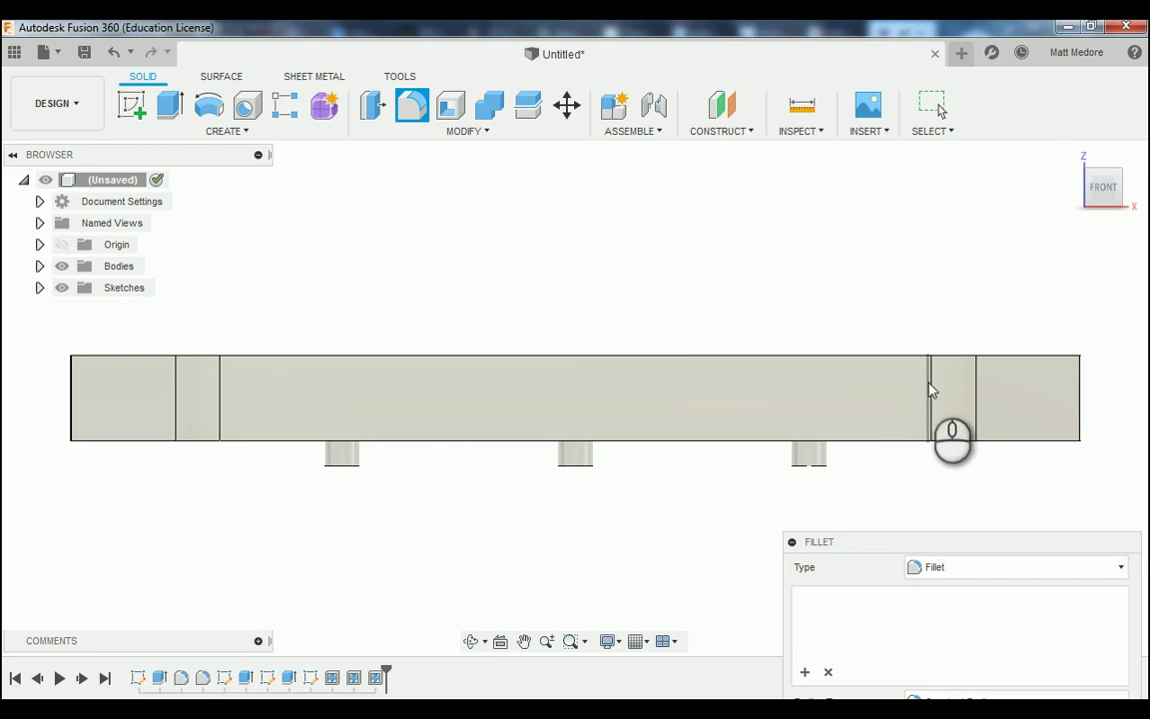
{"action": "left_click_drag", "start_coordinate": [930, 376], "coordinate": [222, 412]}
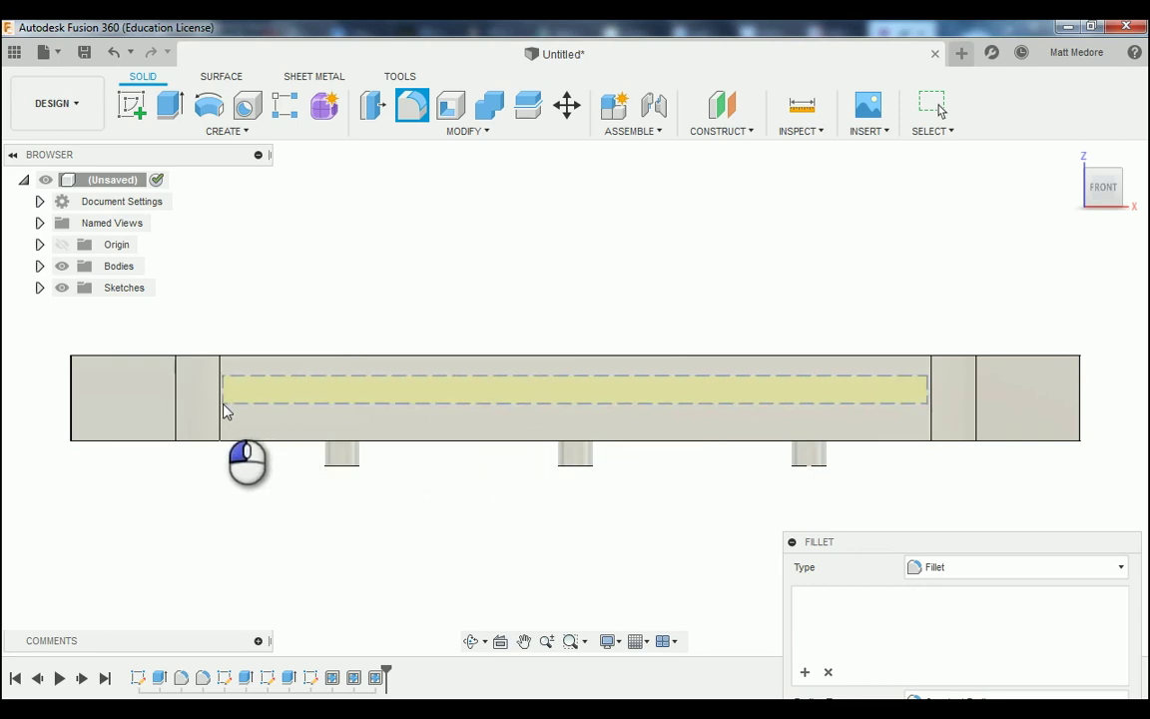
{"action": "left_click_drag", "start_coordinate": [224, 411], "coordinate": [224, 409]}
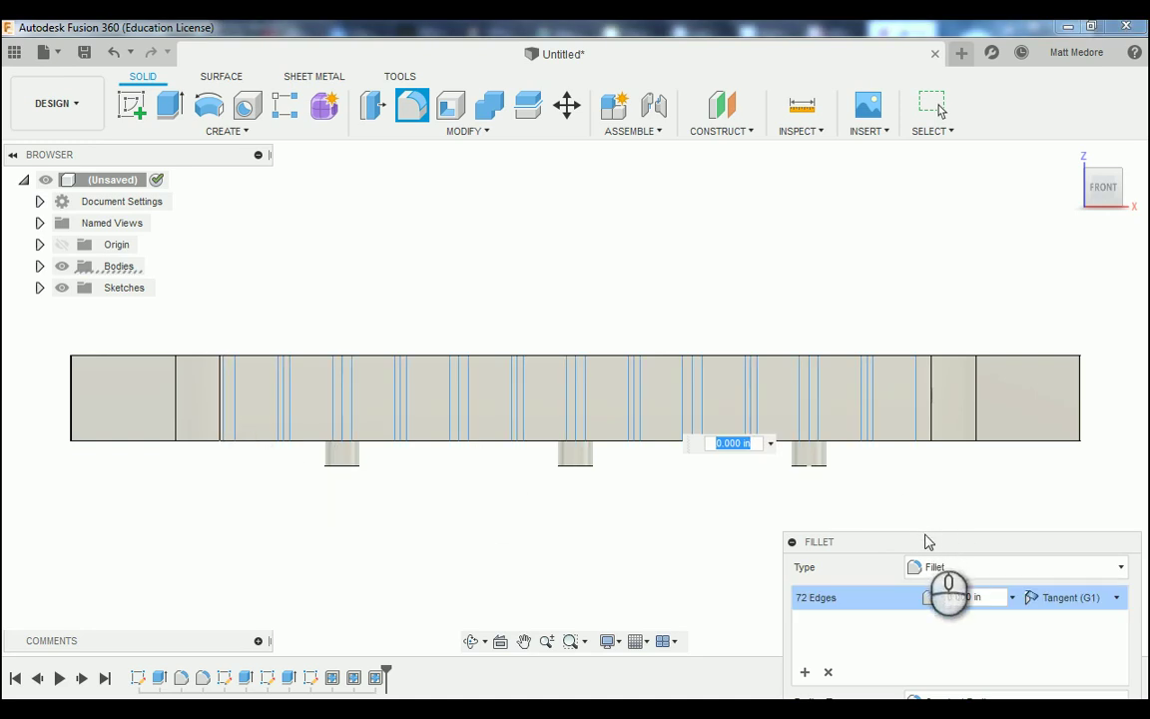
{"action": "left_click_drag", "start_coordinate": [927, 541], "coordinate": [935, 267]}
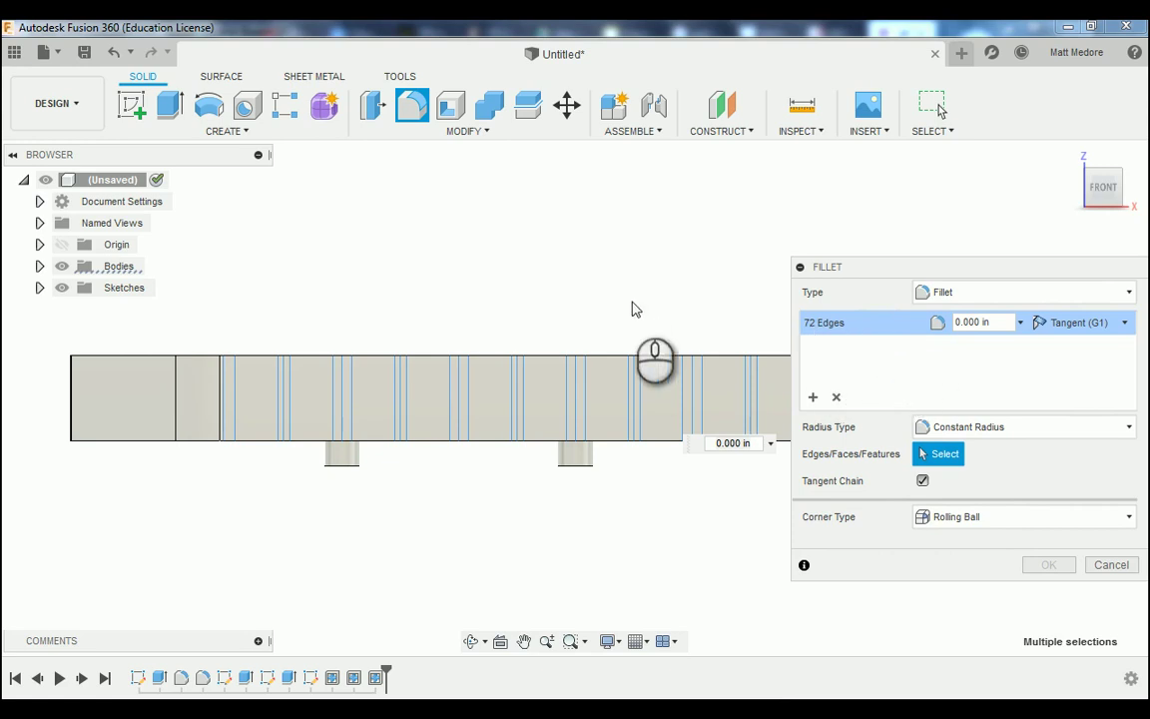
{"action": "mouse_move", "coordinate": [634, 309]}
{"action": "middle_mouse_down", "text": "shift"}
{"action": "mouse_move", "coordinate": [647, 279]}
{"action": "mouse_move", "coordinate": [644, 295]}
{"action": "middle_mouse_up", "text": "shift"}
{"action": "scroll", "coordinate": [242, 479], "scroll_direction": "down", "scroll_amount": 3}
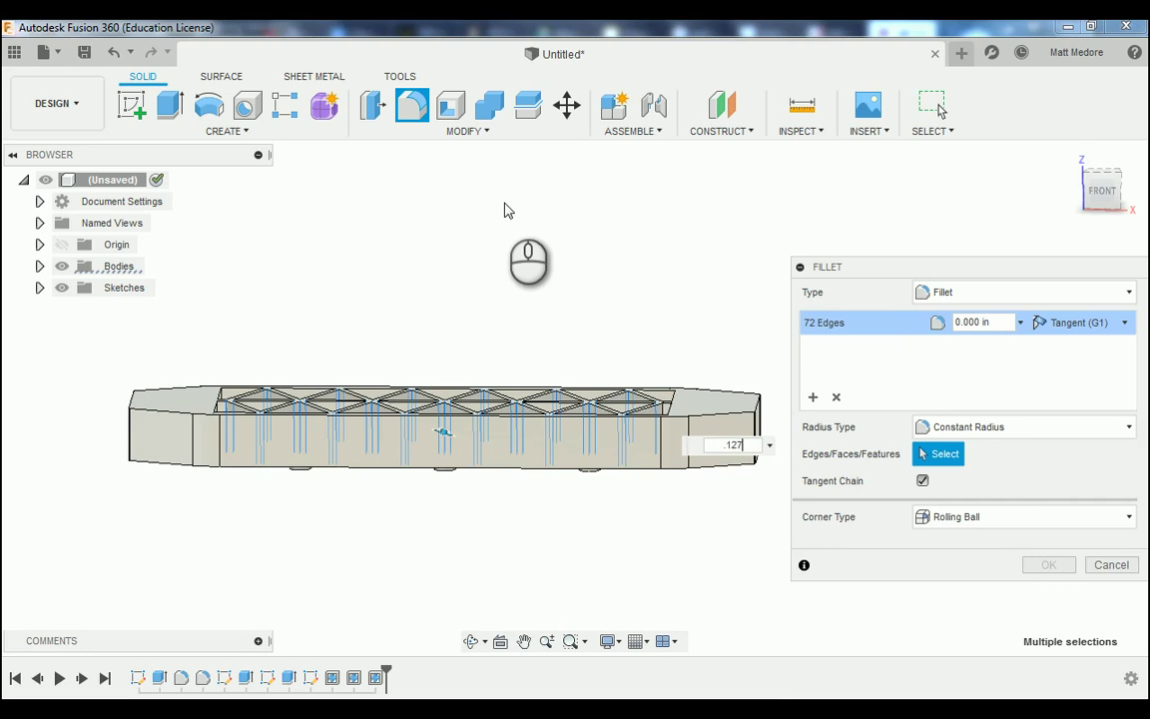
{"action": "key", "text": "Return"}
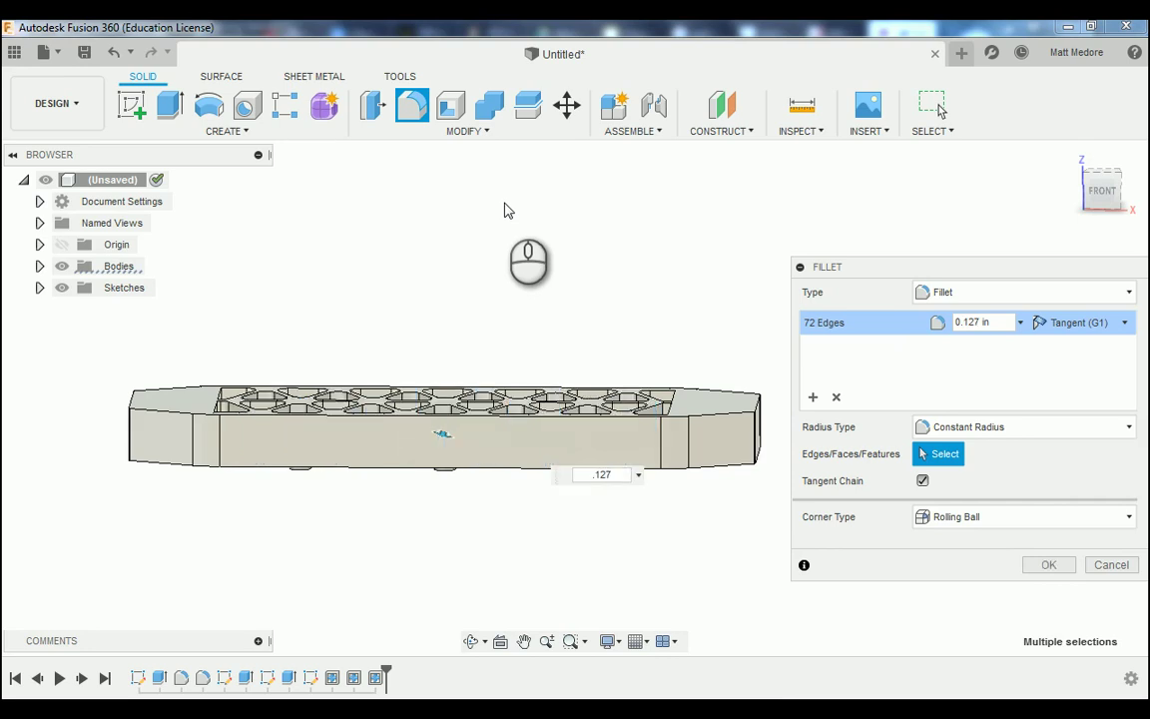
- Add the six remaining vertical corner edges of the two end pockets at the plate's right end to the fillet
{"action": "middle_click_drag", "start_coordinate": [559, 239], "coordinate": [581, 288], "text": "shift"}
{"action": "scroll", "coordinate": [739, 454], "scroll_direction": "up", "scroll_amount": 4}
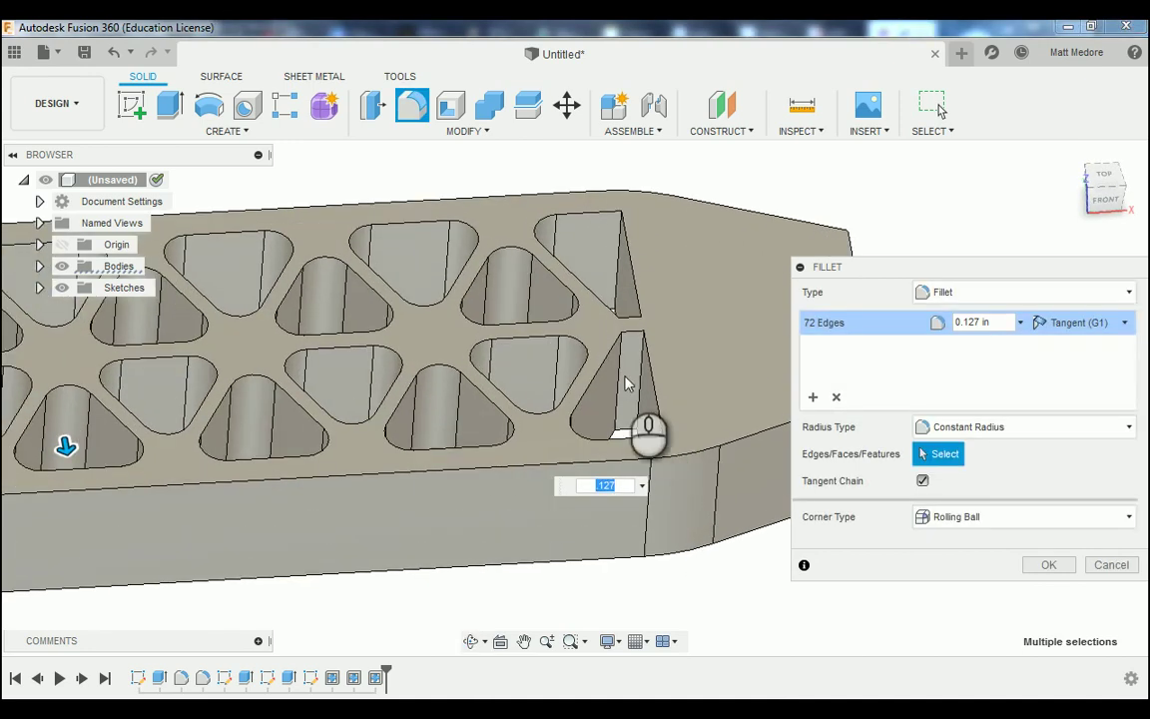
{"action": "scroll", "coordinate": [603, 392], "scroll_direction": "down", "scroll_amount": 2}
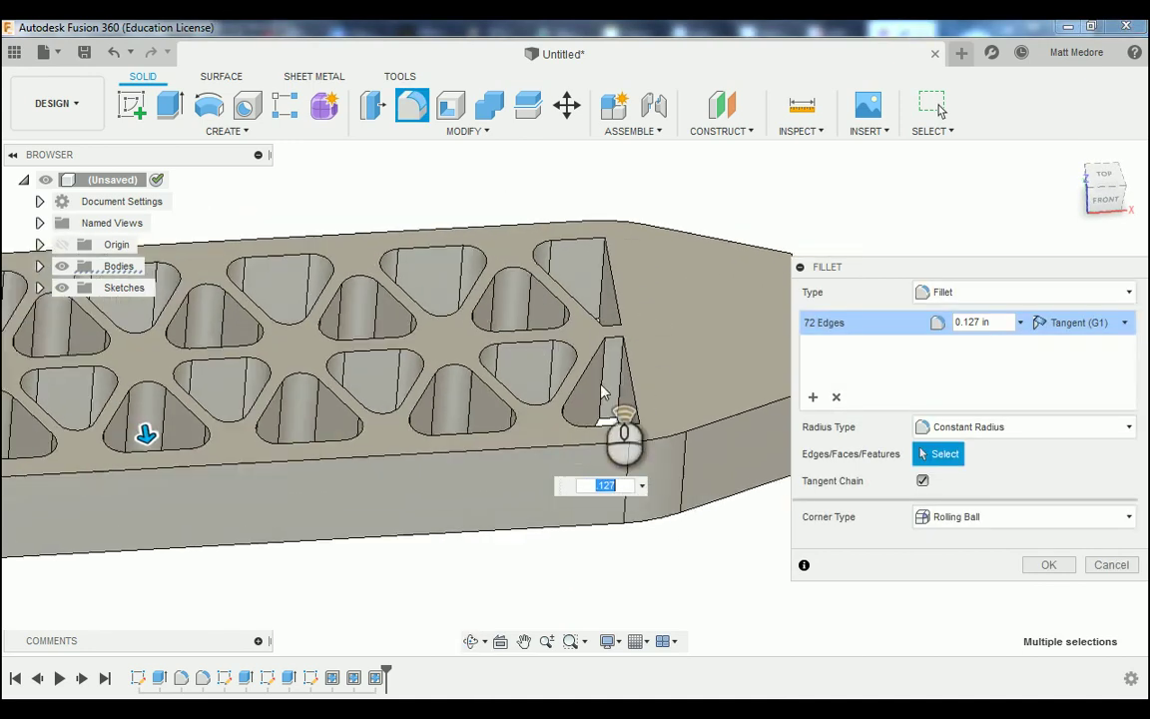
{"action": "scroll", "coordinate": [603, 393], "scroll_direction": "down", "scroll_amount": 2}
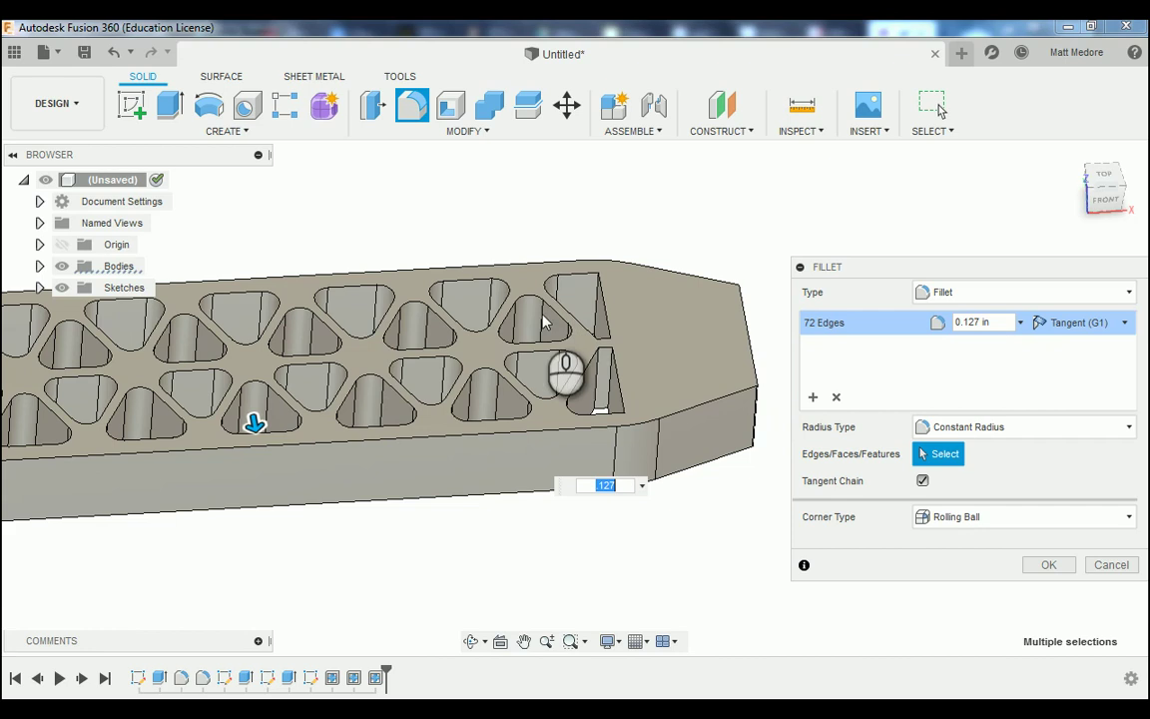
{"action": "scroll", "coordinate": [544, 318], "scroll_direction": "up", "scroll_amount": 3}
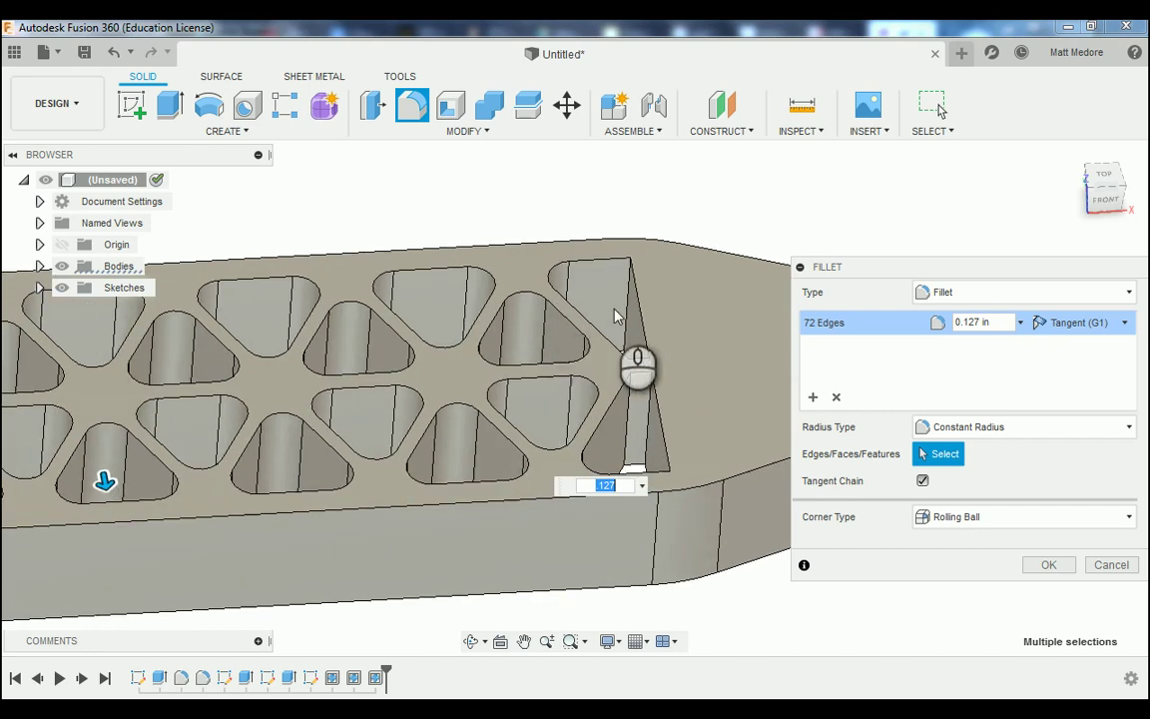
{"action": "scroll", "coordinate": [629, 389], "scroll_direction": "up", "scroll_amount": 2}
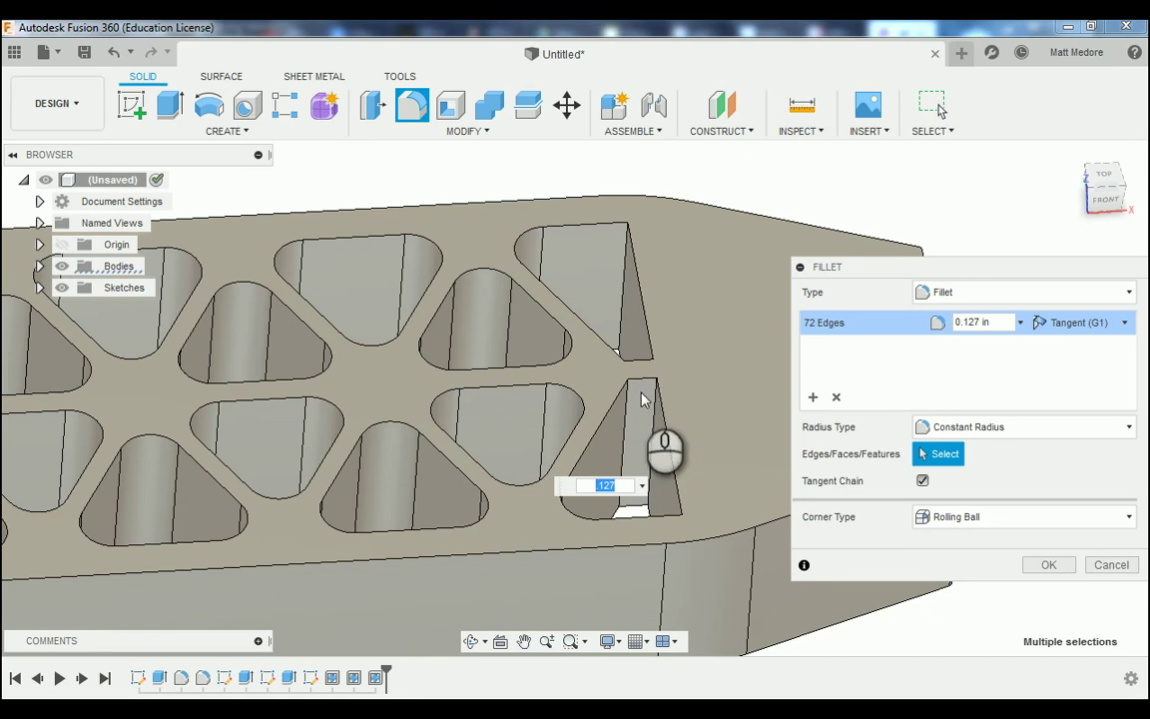
{"action": "key", "text": "ctrl"}
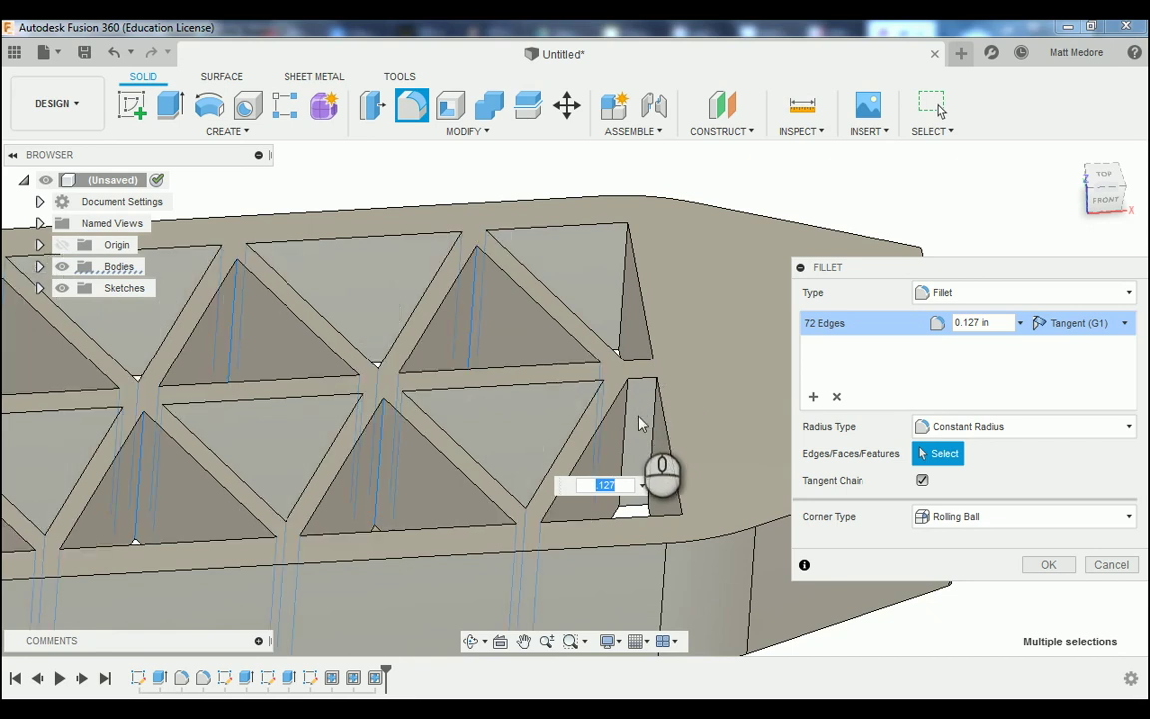
{"action": "left_click", "coordinate": [652, 446]}
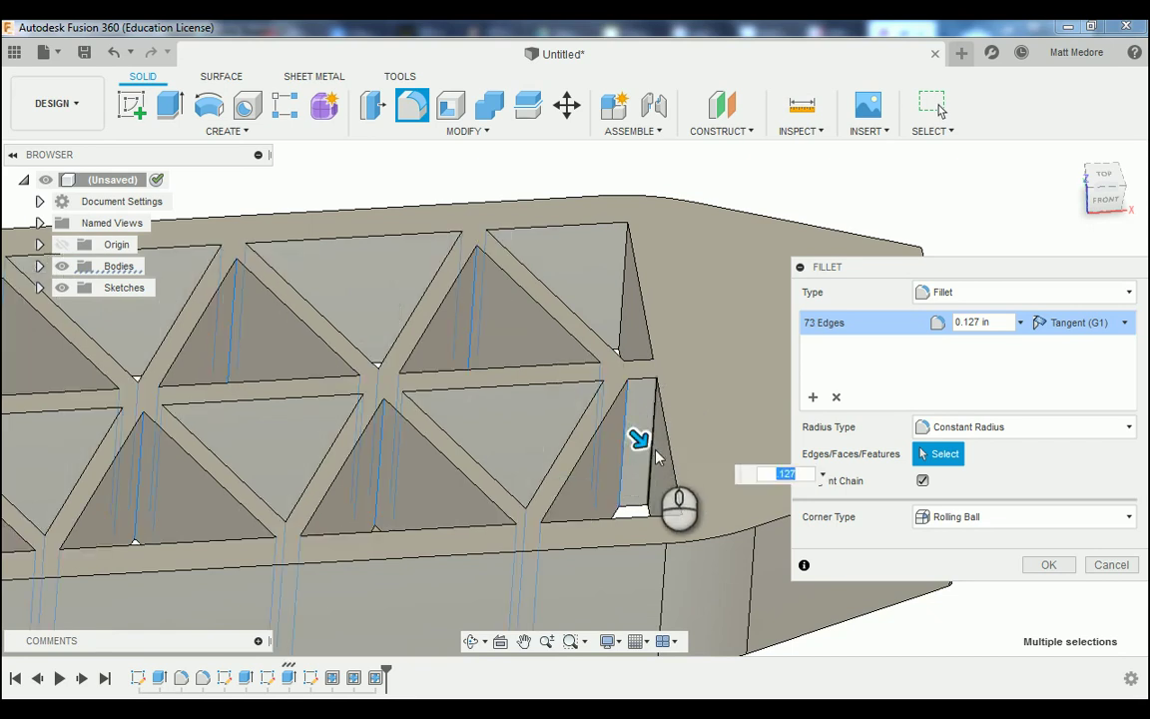
{"action": "left_click", "coordinate": [625, 480]}
{"action": "left_click", "coordinate": [625, 289]}
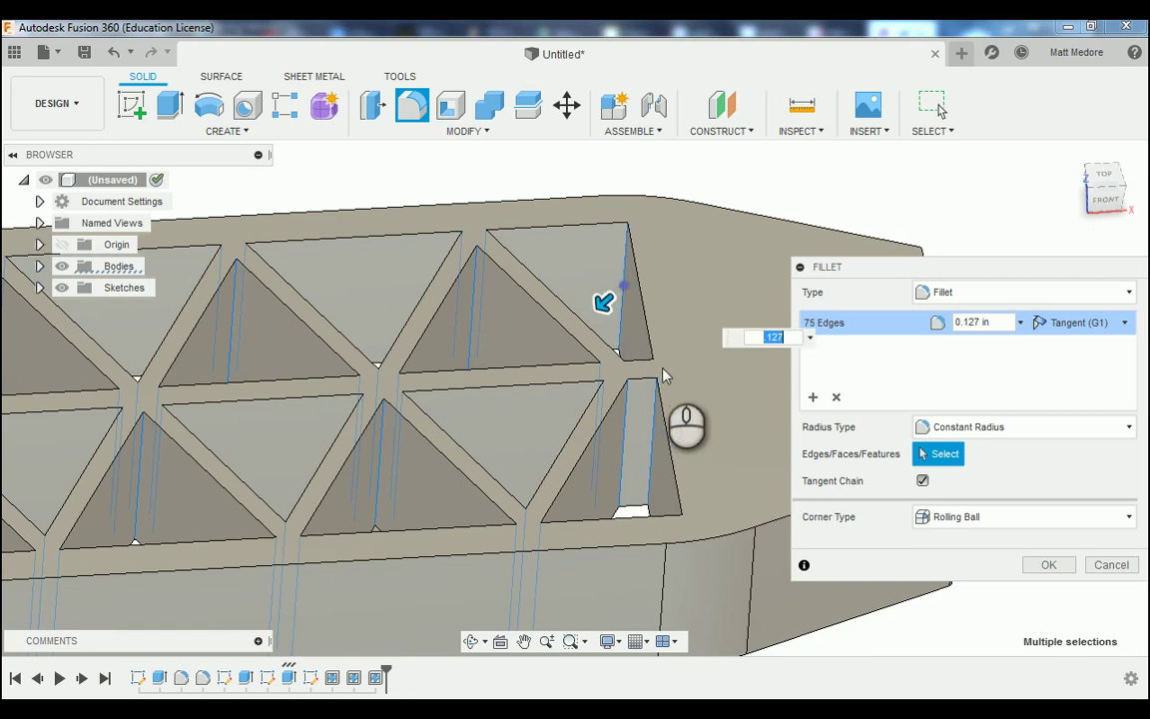
{"action": "left_click", "coordinate": [636, 371]}
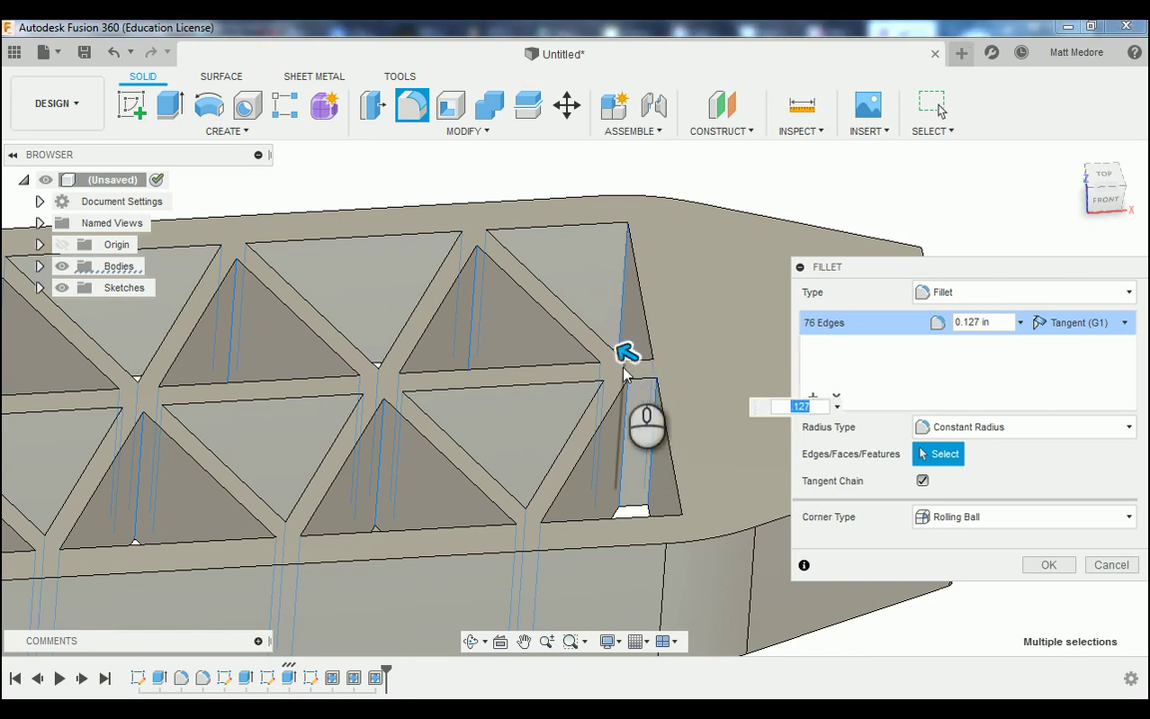
{"action": "left_click", "coordinate": [624, 370]}
{"action": "left_click", "coordinate": [663, 504]}
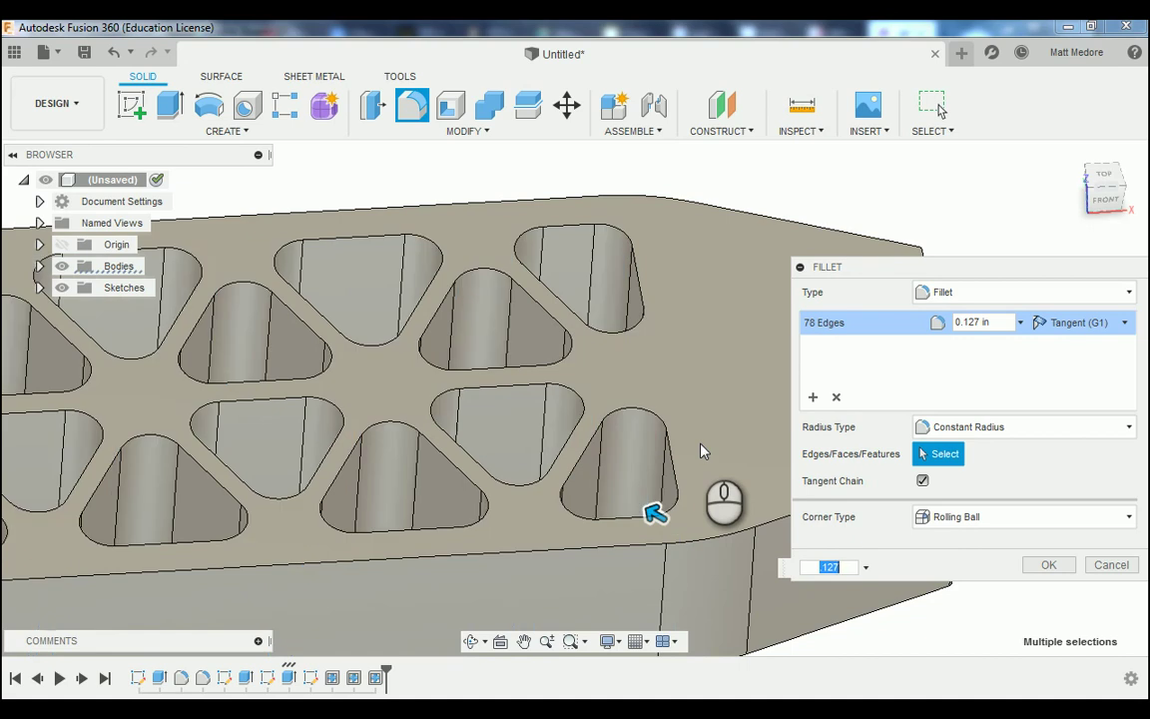
- Add the four remaining vertical corner edges of the two end pockets at the plate's left end to the fillet
{"action": "scroll", "coordinate": [704, 450], "scroll_direction": "down", "scroll_amount": 5}
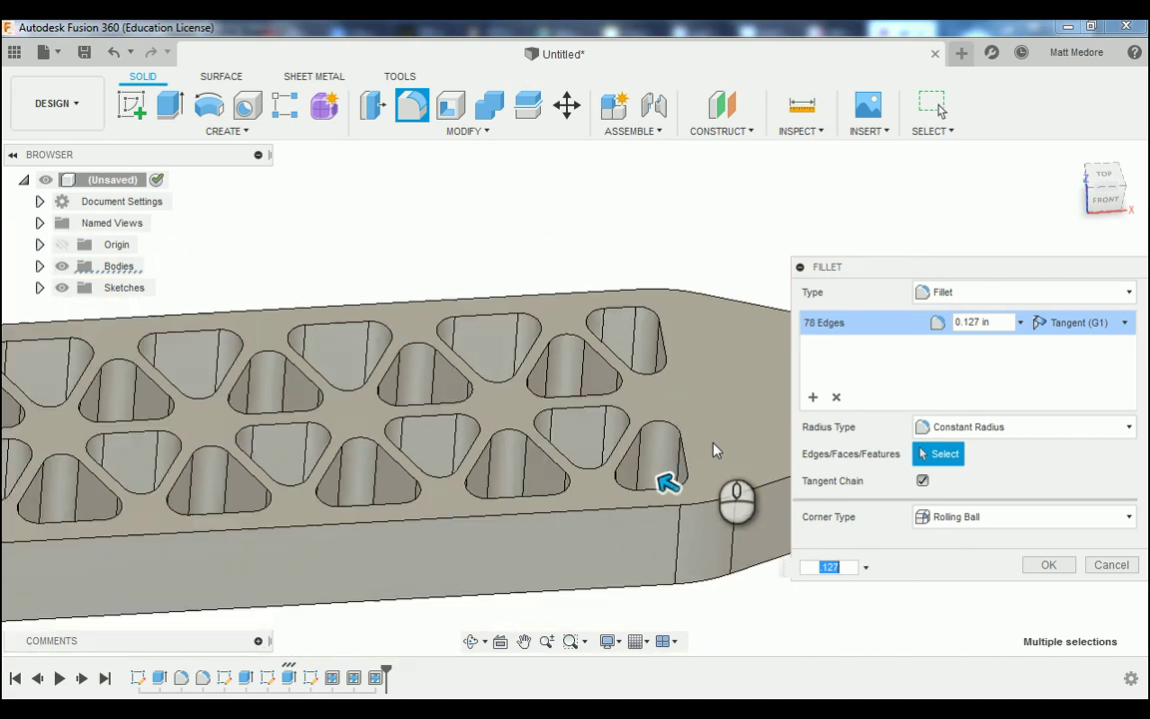
{"action": "scroll", "coordinate": [309, 461], "scroll_direction": "up", "scroll_amount": 4}
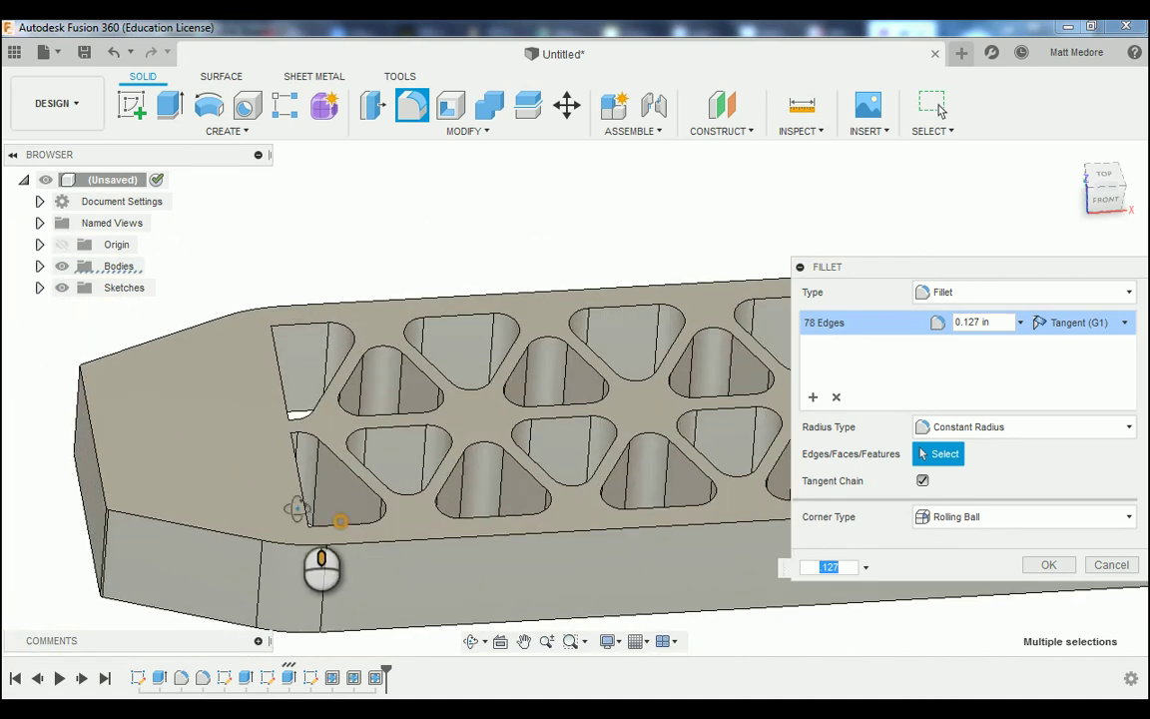
{"action": "middle_click_drag", "start_coordinate": [270, 463], "coordinate": [265, 366], "text": "shift"}
{"action": "scroll", "coordinate": [265, 366], "scroll_direction": "up", "scroll_amount": 3}
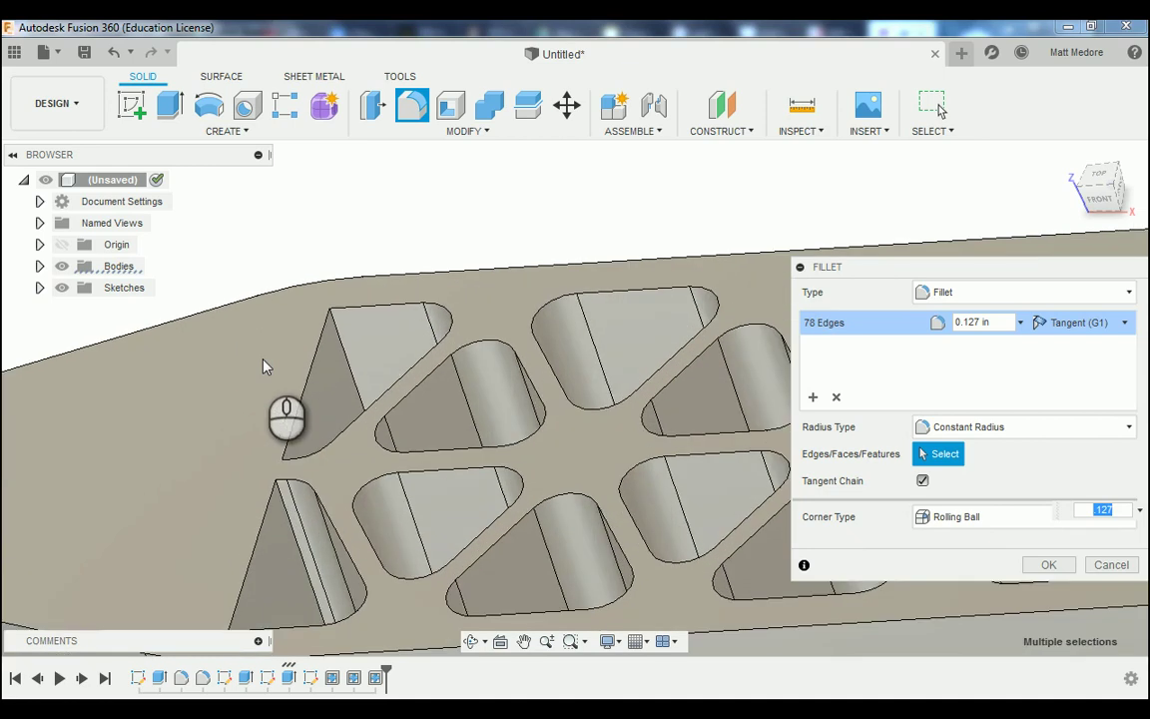
{"action": "left_click", "coordinate": [342, 347]}
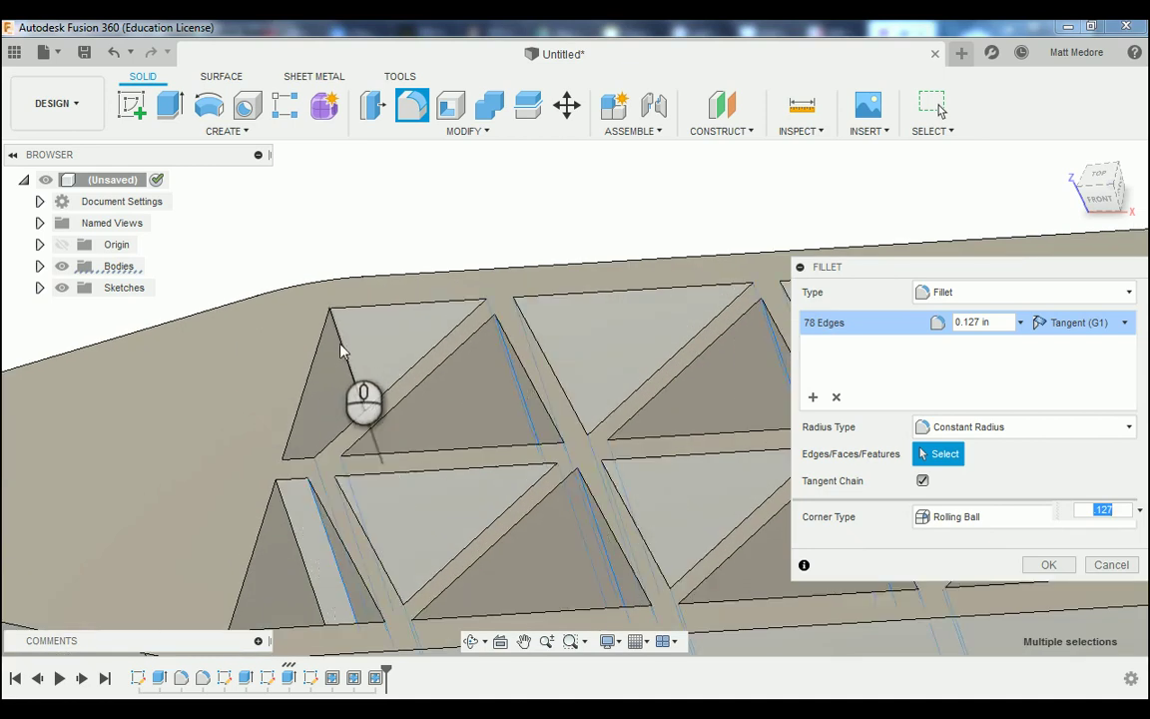
{"action": "left_click", "coordinate": [288, 516]}
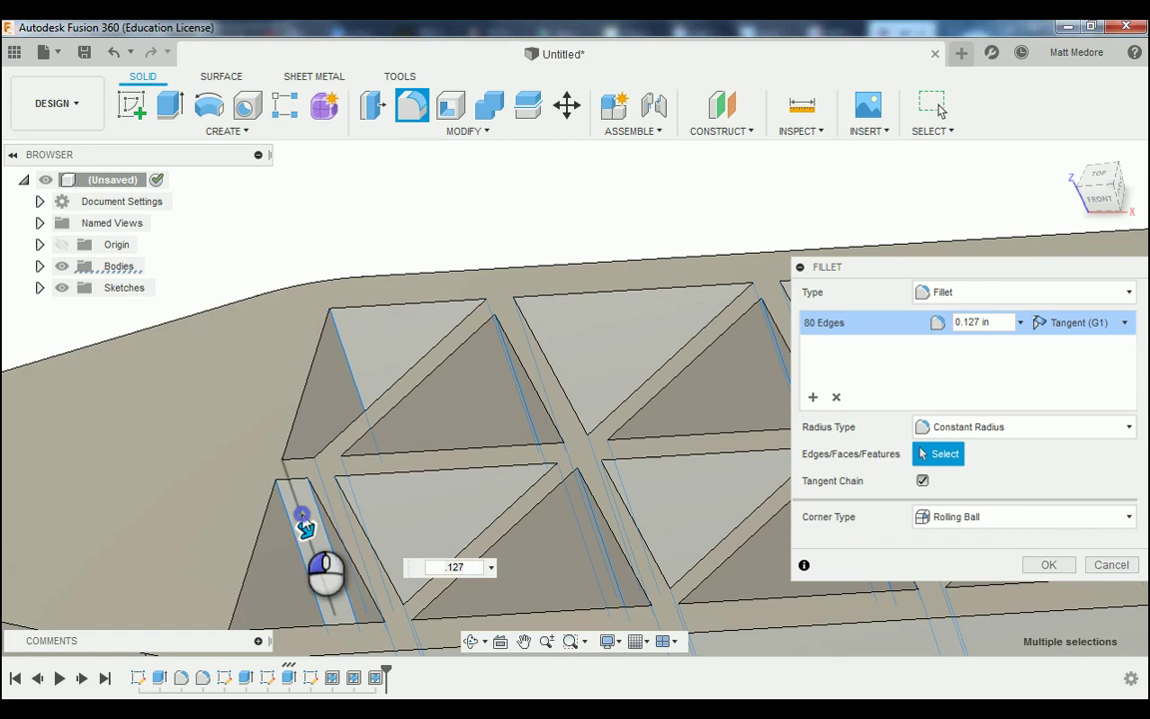
{"action": "left_click", "coordinate": [301, 408]}
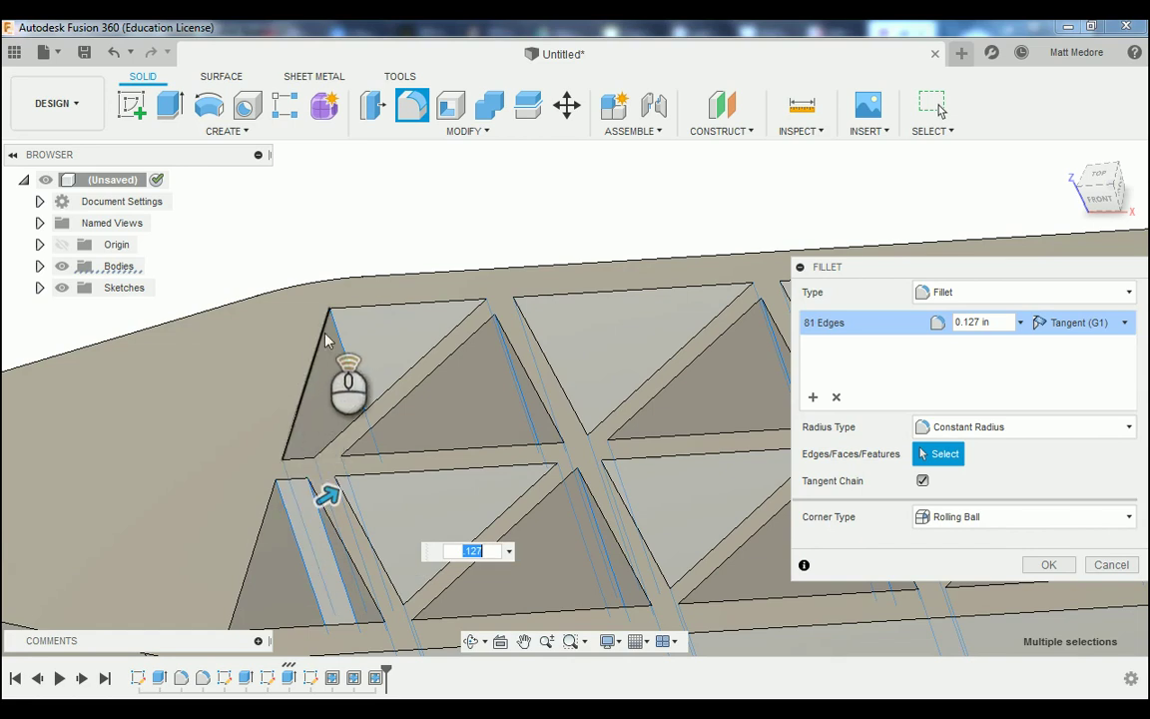
{"action": "scroll", "coordinate": [332, 404], "scroll_direction": "down", "scroll_amount": 5}
{"action": "scroll", "coordinate": [295, 472], "scroll_direction": "up", "scroll_amount": 5}
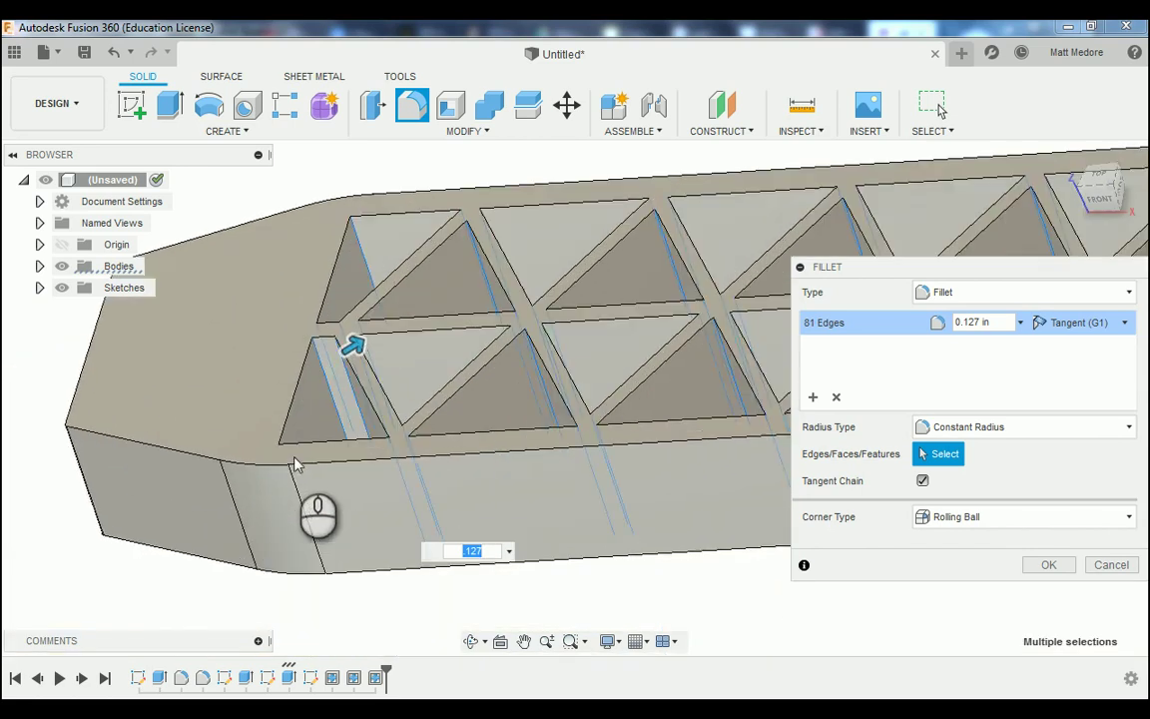
{"action": "scroll", "coordinate": [283, 460], "scroll_direction": "up", "scroll_amount": 2}
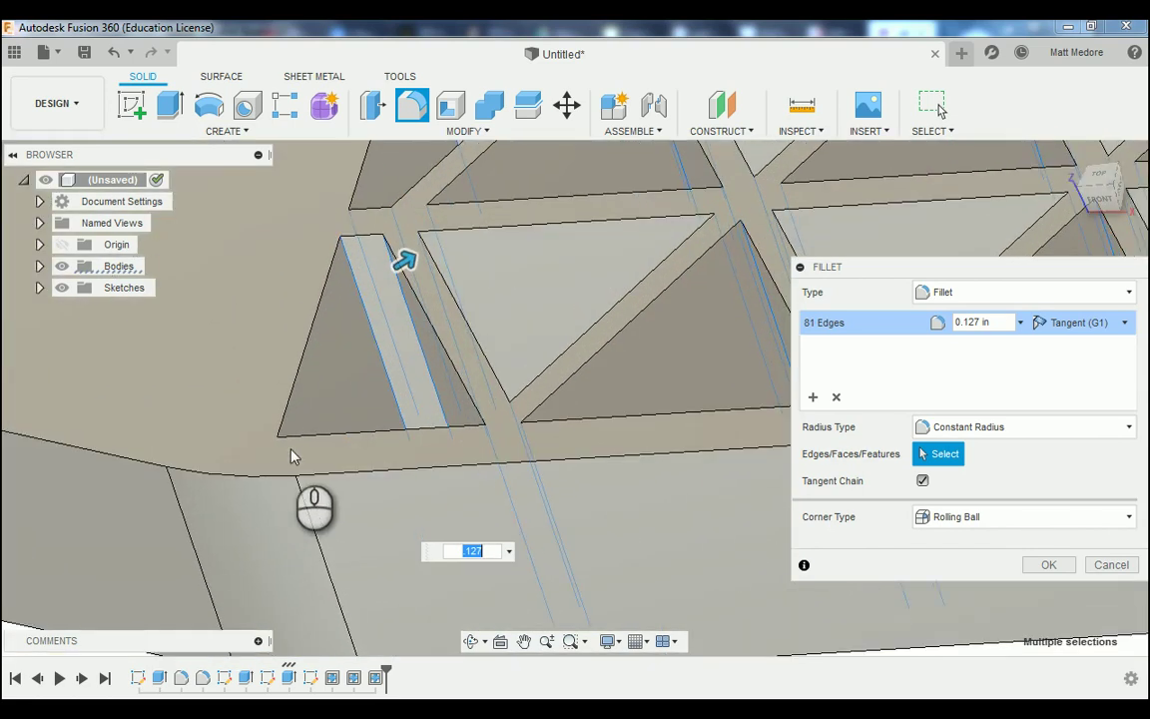
{"action": "left_click", "coordinate": [285, 457]}
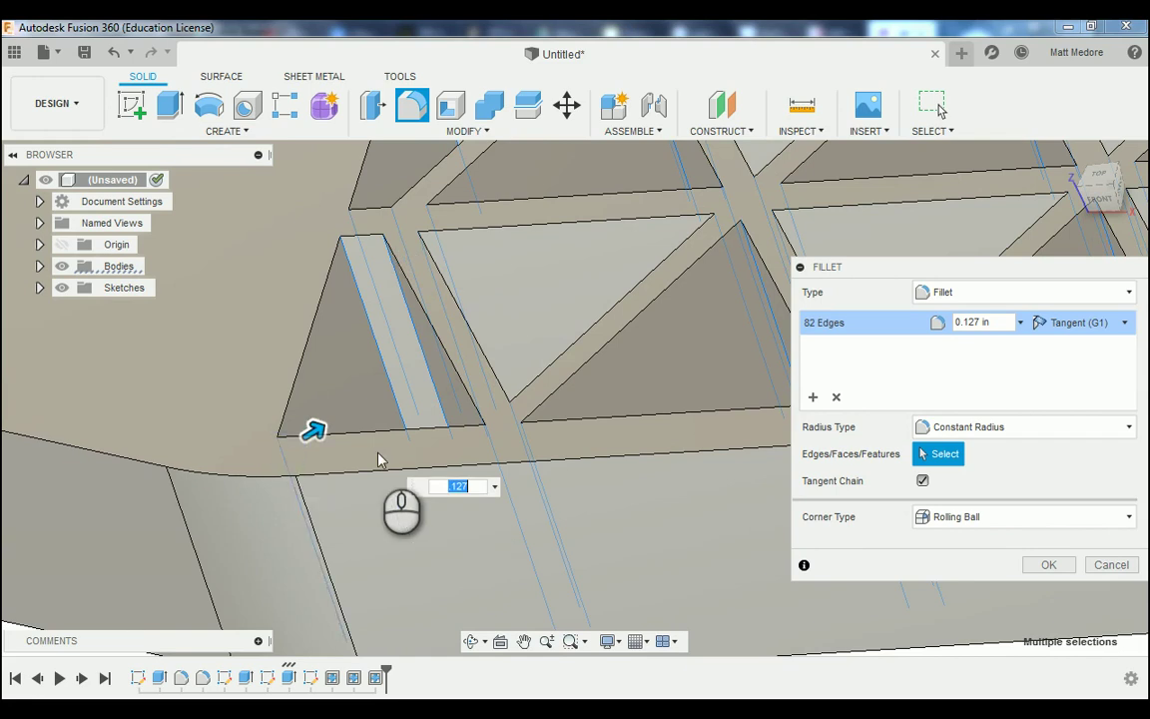
{"action": "scroll", "coordinate": [380, 461], "scroll_direction": "down", "scroll_amount": 5}
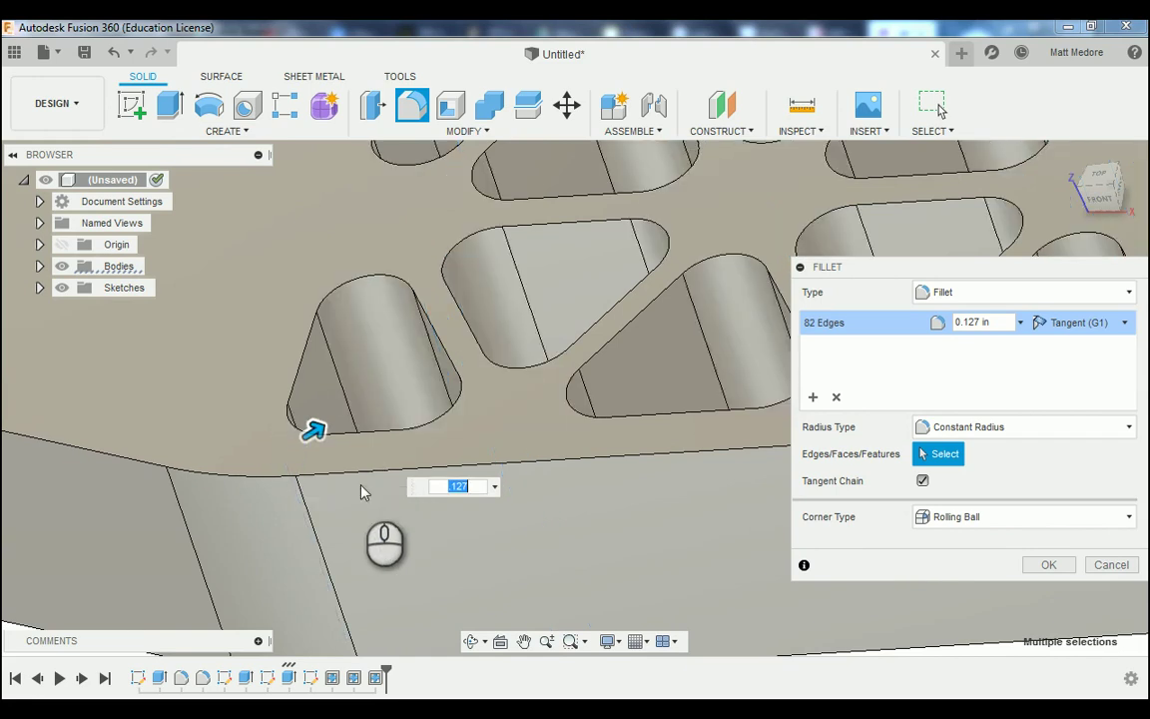
- Apply the 0.127 in fillet to all selected vertical pocket edges
{"action": "scroll", "coordinate": [429, 421], "scroll_direction": "down", "scroll_amount": 6}
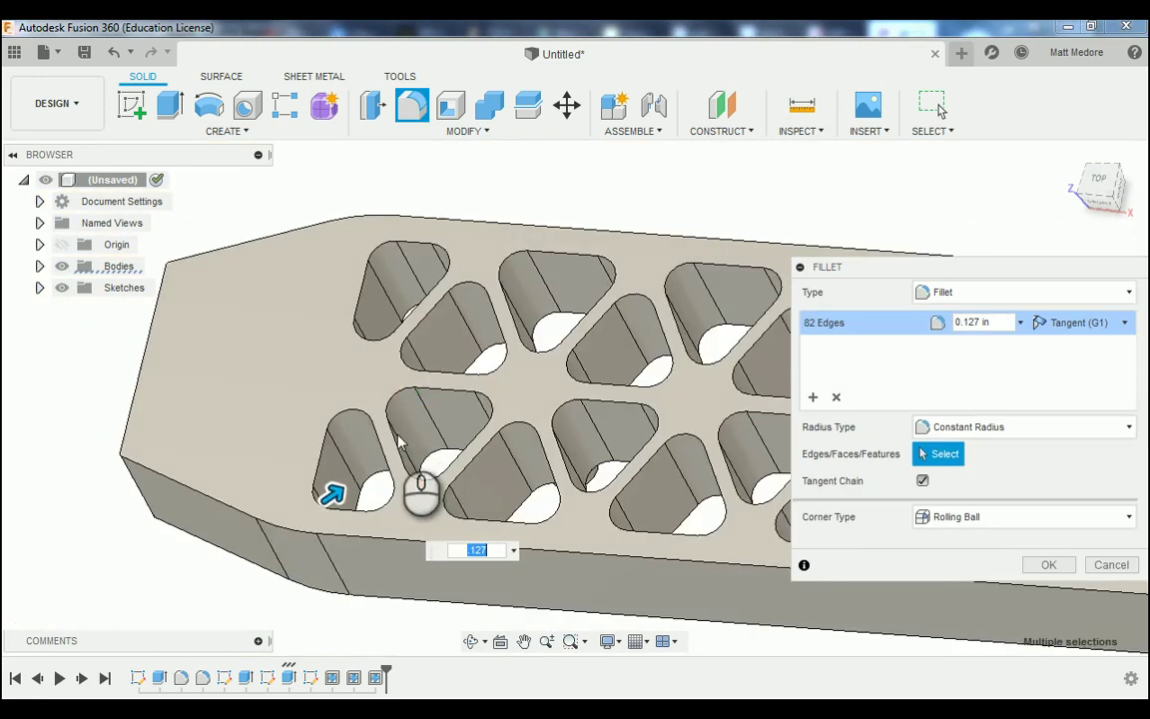
{"action": "scroll", "coordinate": [499, 449], "scroll_direction": "up", "scroll_amount": 4}
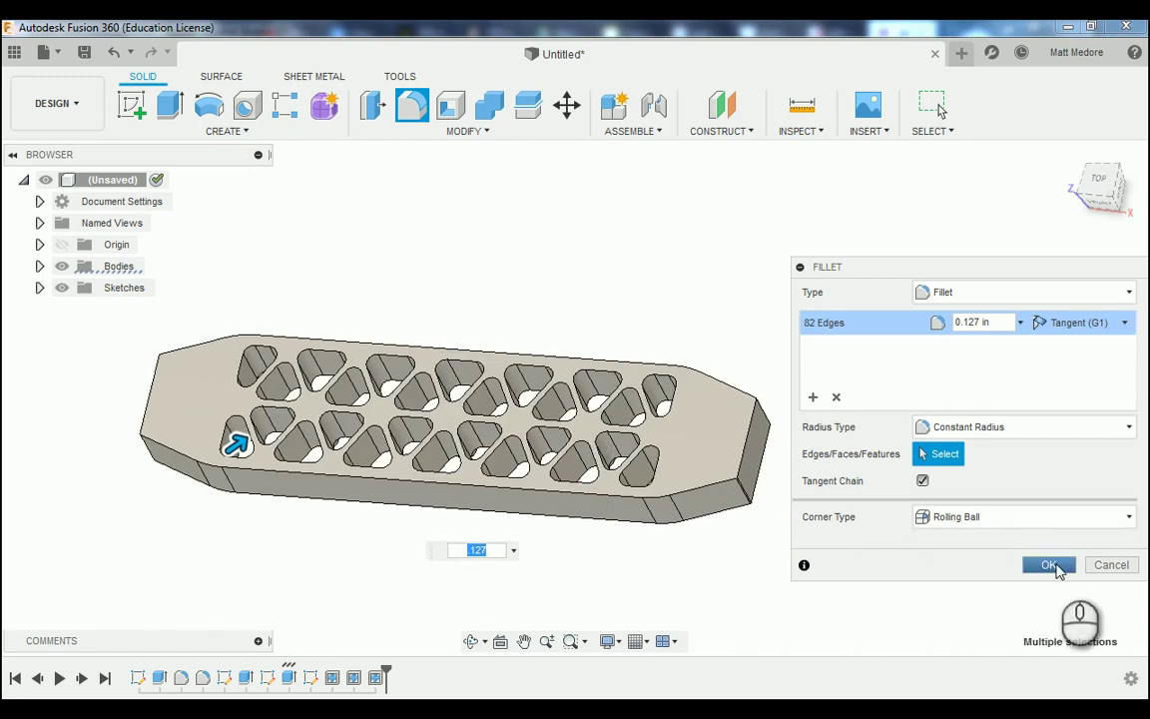
{"action": "left_click", "coordinate": [1056, 566]}
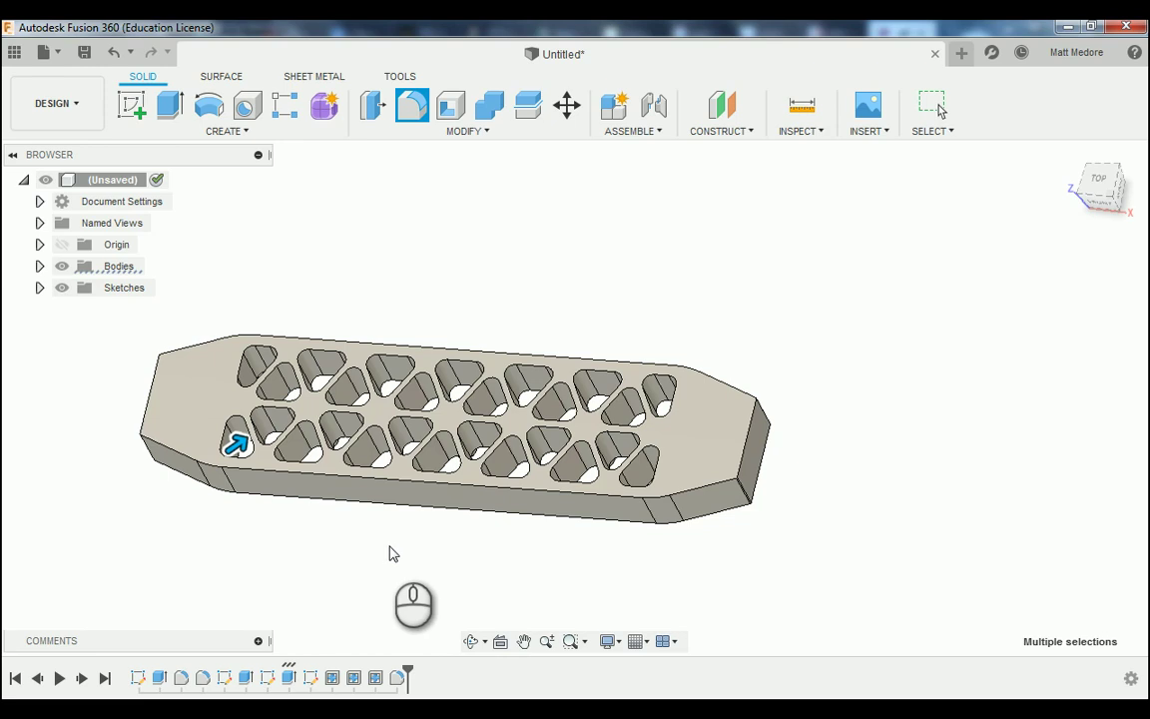
{"action": "key", "text": "Escape"}
{"action": "middle_click_drag", "start_coordinate": [394, 545], "coordinate": [430, 556], "text": "shift"}
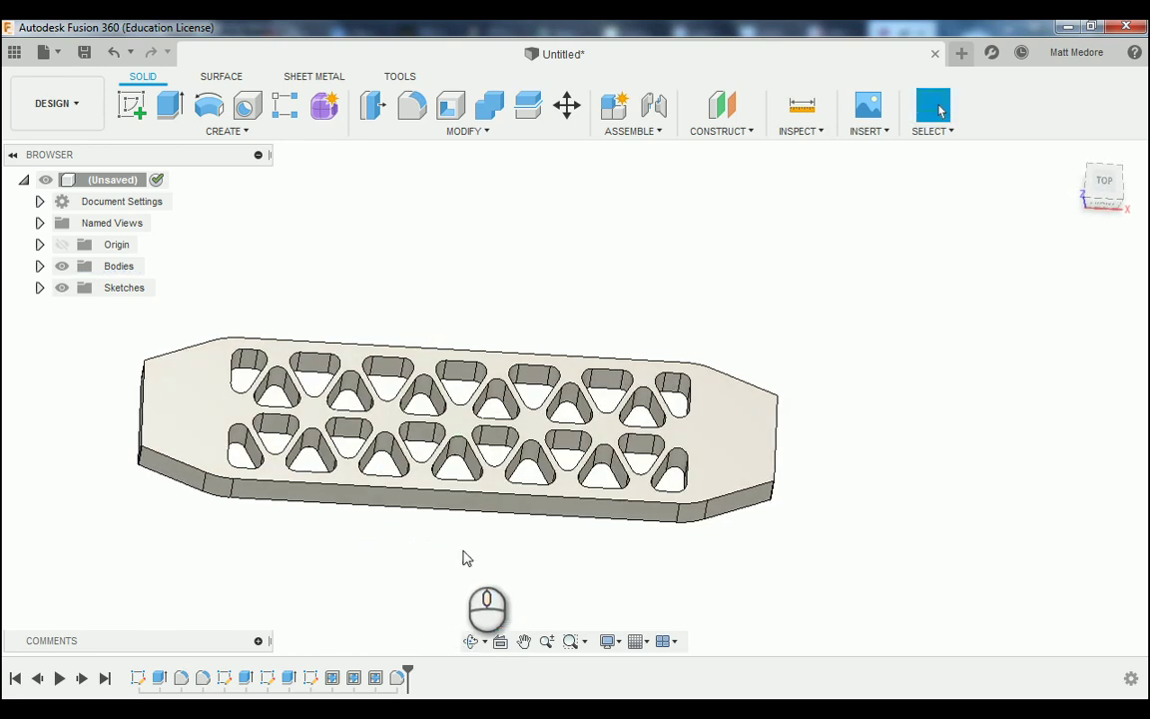
- Show Sketch4 with its hexagon layout over the filleted plate
{"action": "scroll", "coordinate": [691, 537], "scroll_direction": "down", "scroll_amount": 2}
{"action": "scroll", "coordinate": [445, 389], "scroll_direction": "up", "scroll_amount": 4}
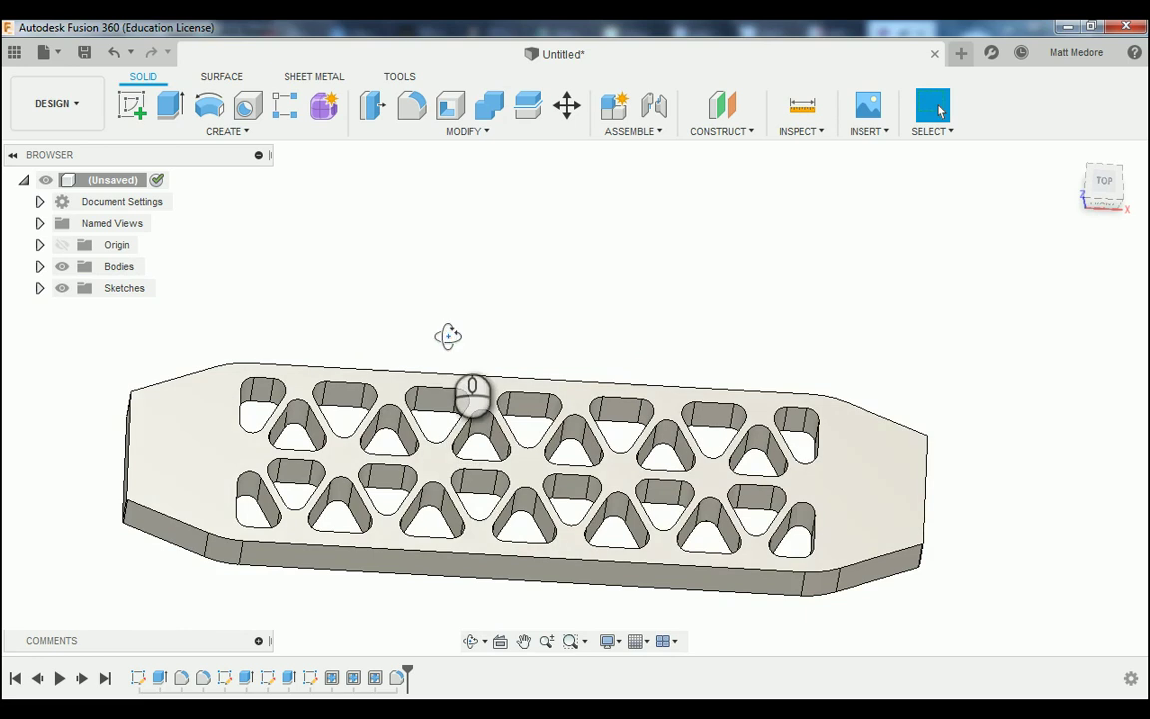
{"action": "mouse_move", "coordinate": [446, 334]}
{"action": "middle_mouse_down", "text": "shift"}
{"action": "mouse_move", "coordinate": [459, 326]}
{"action": "mouse_move", "coordinate": [454, 336]}
{"action": "middle_mouse_up", "text": "shift"}
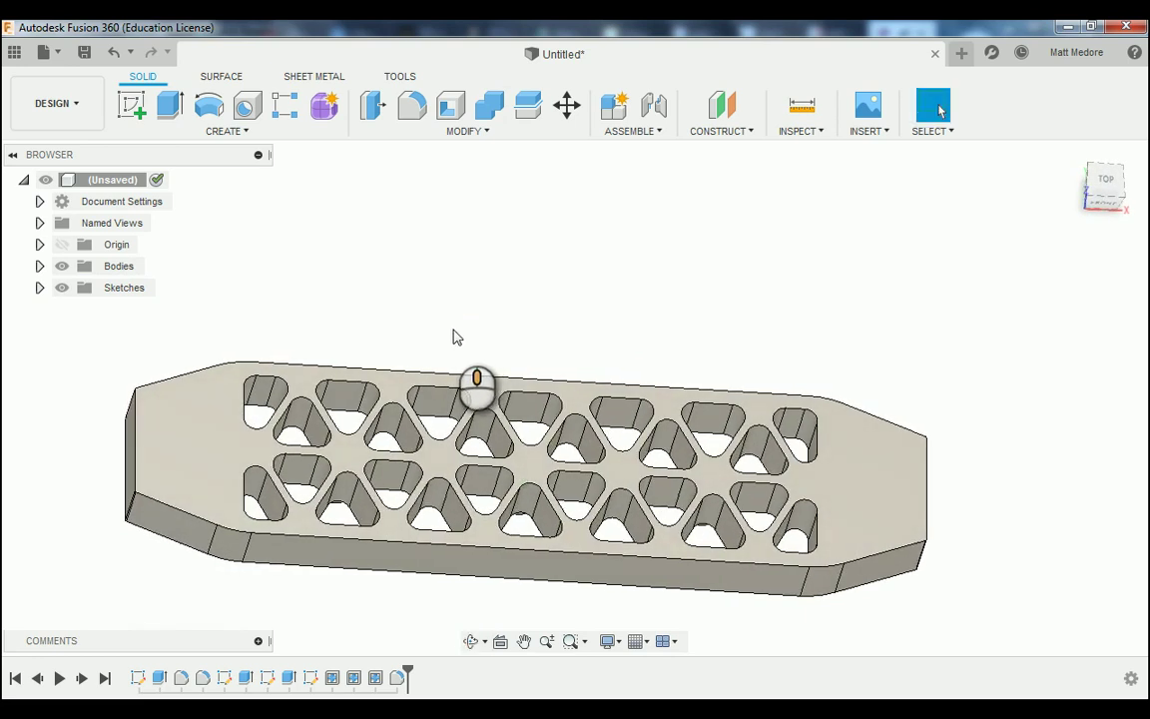
{"action": "scroll", "coordinate": [459, 457], "scroll_direction": "up", "scroll_amount": 3}
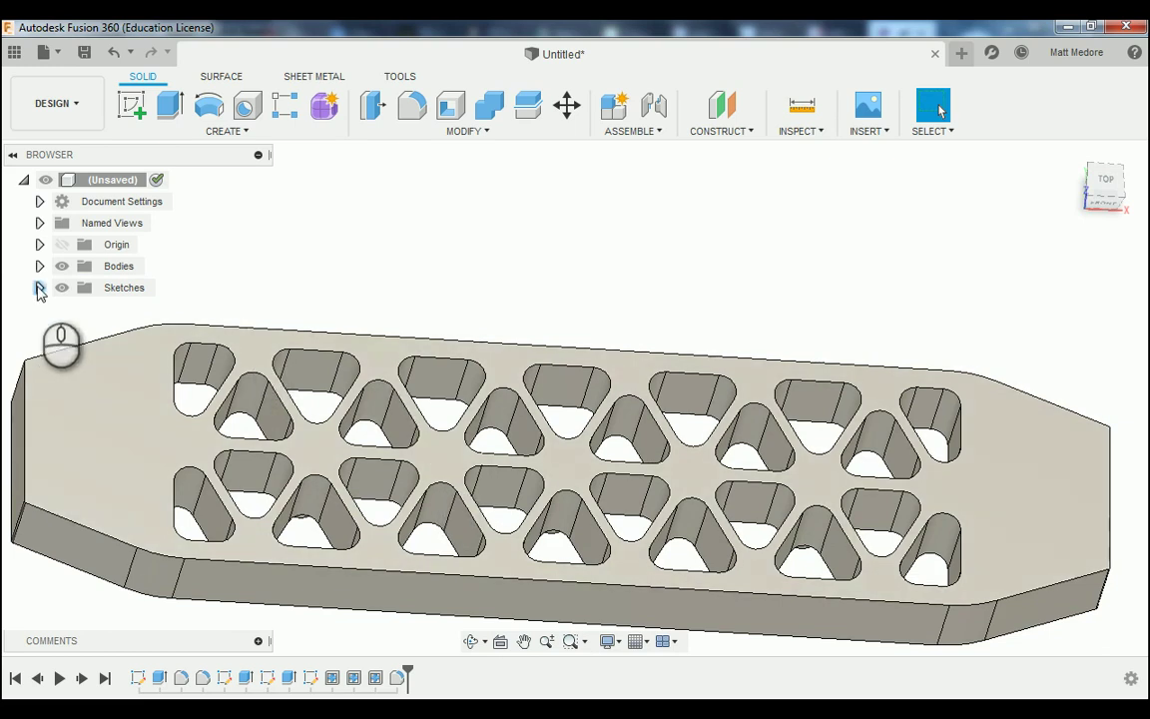
{"action": "left_click", "coordinate": [38, 287]}
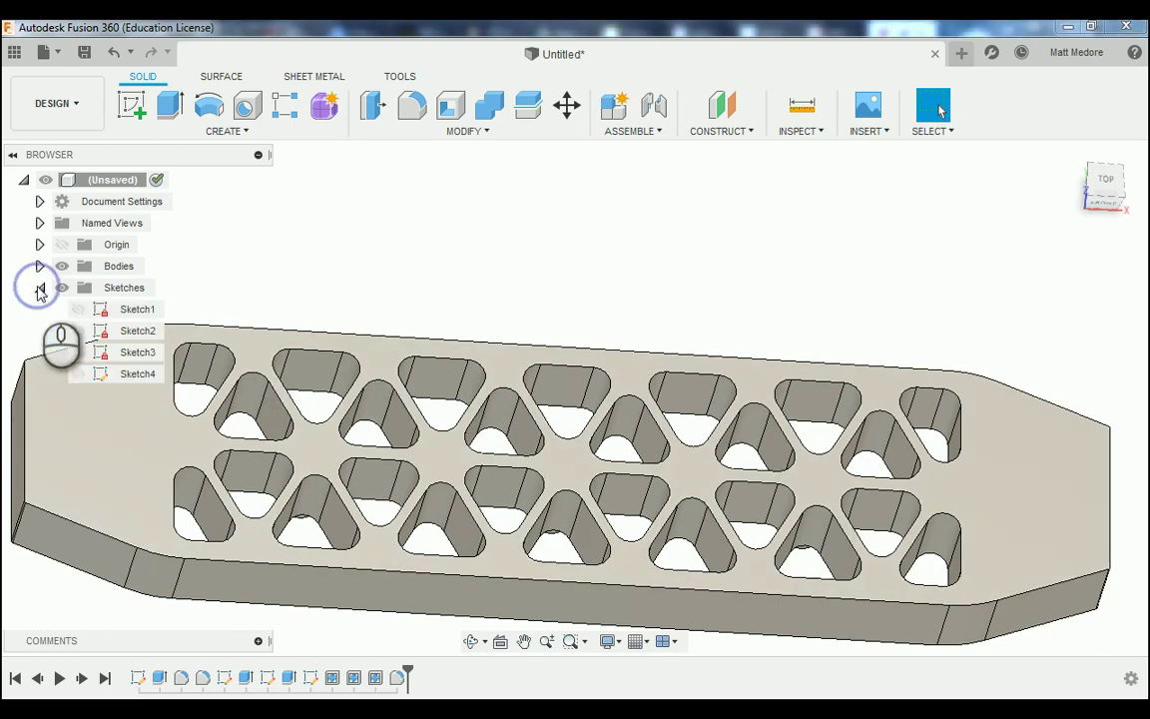
{"action": "left_click", "coordinate": [78, 374]}
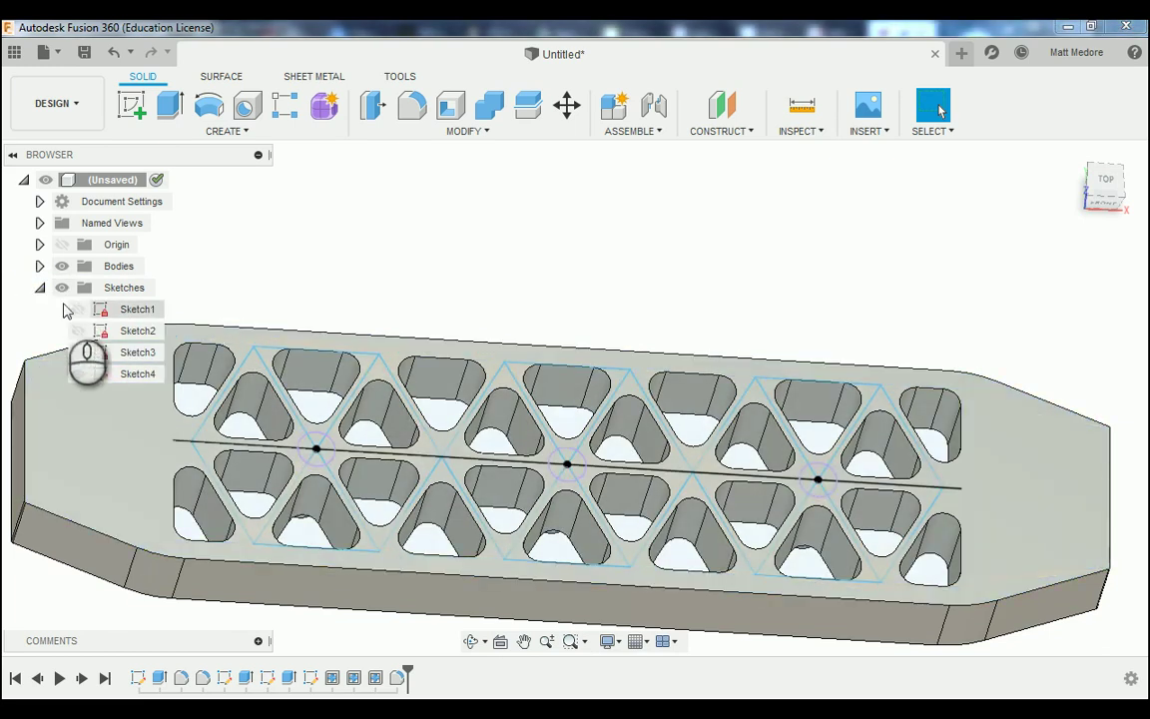
{"action": "left_click", "coordinate": [39, 288]}
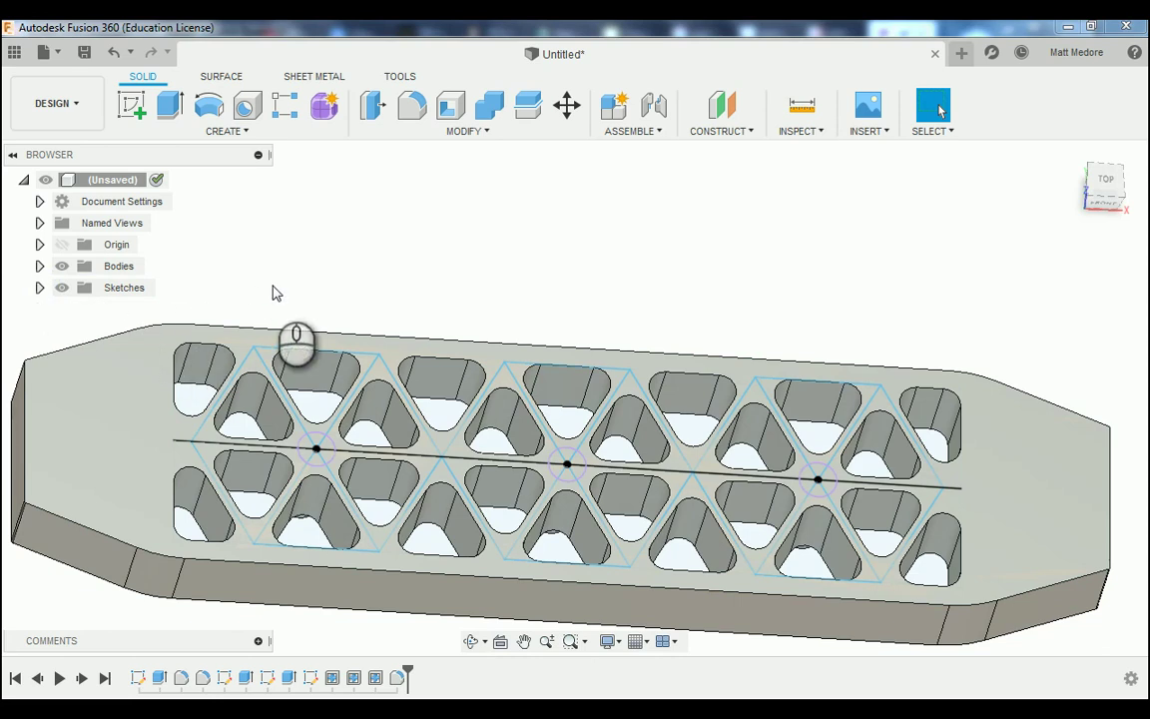
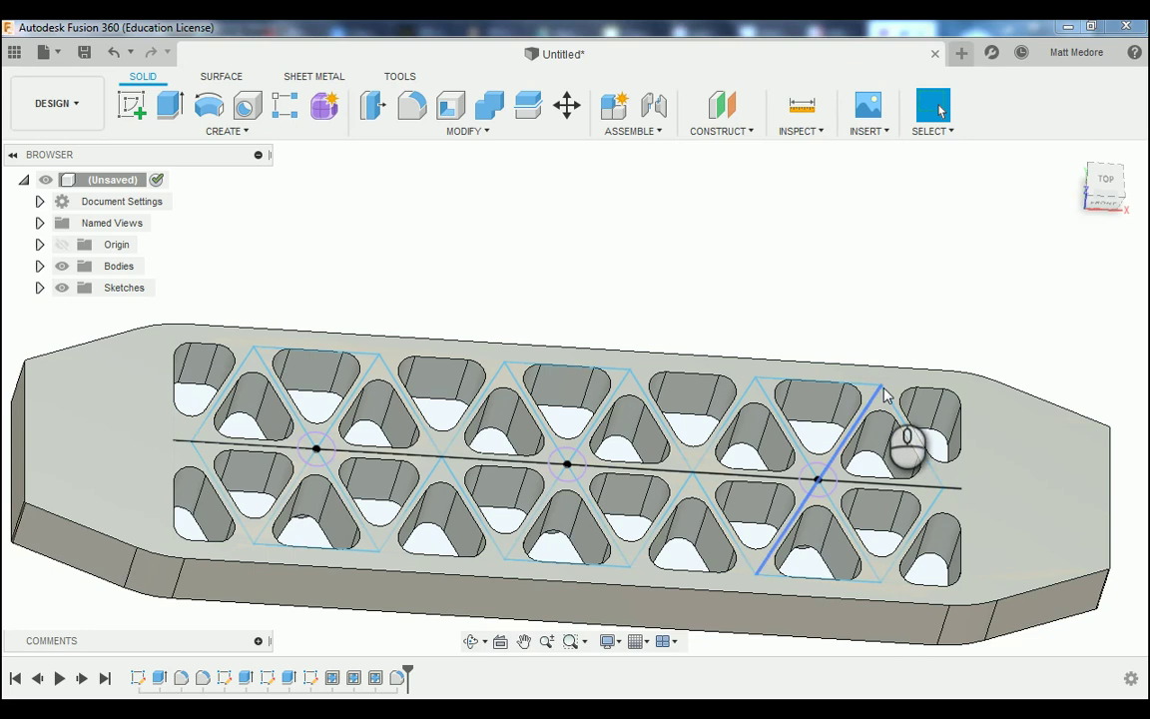
{"action": "middle_click_drag", "start_coordinate": [804, 283], "coordinate": [795, 285], "text": "shift"}
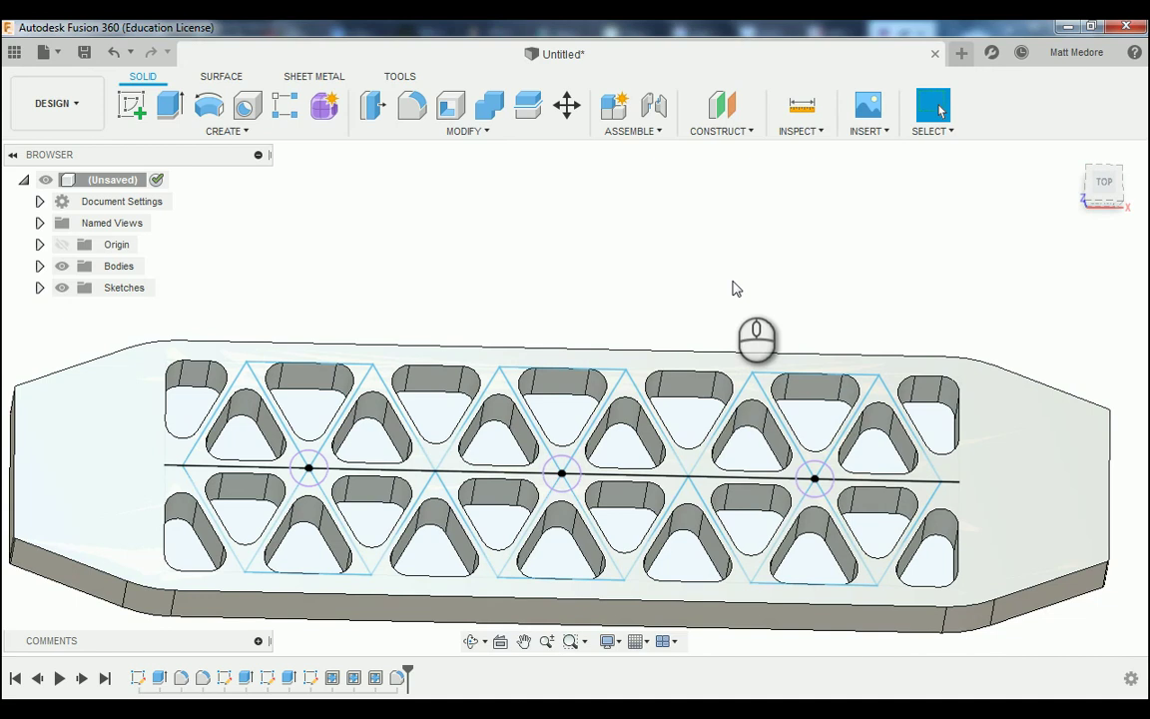
- Start a Hole placed on seven sketch points: the three hexagon centres and the four outermost upper and lower corners of the end hexagons
{"action": "key", "text": "h"}
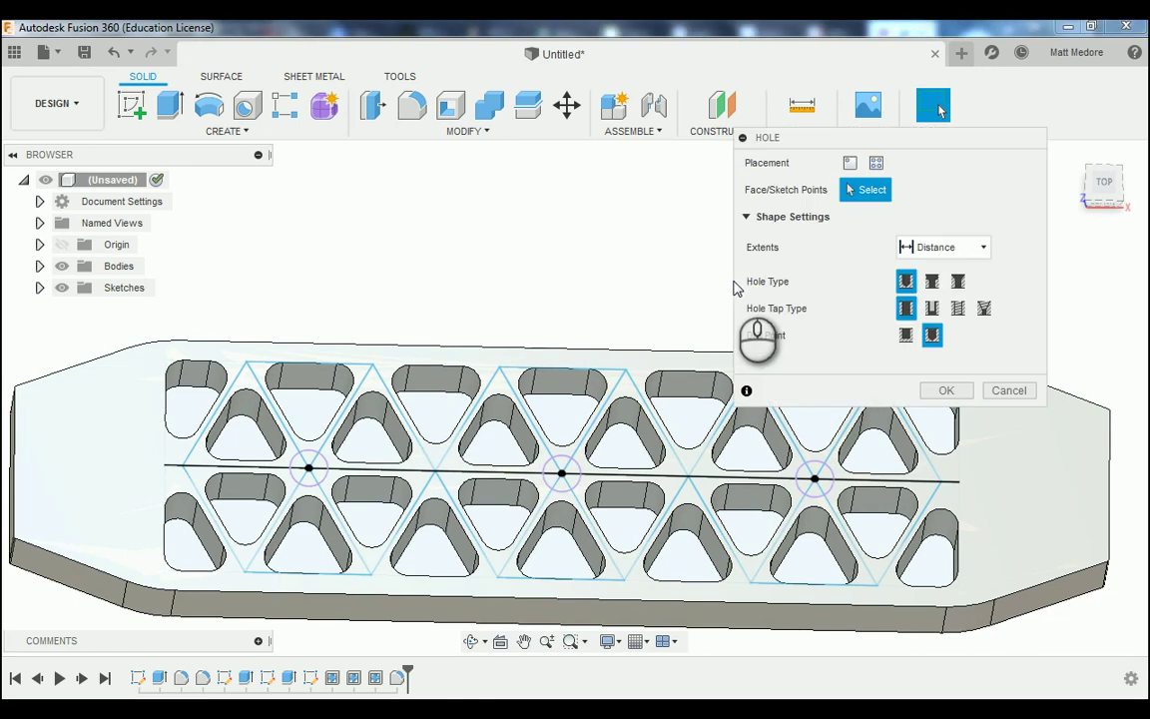
{"action": "left_click", "coordinate": [247, 363]}
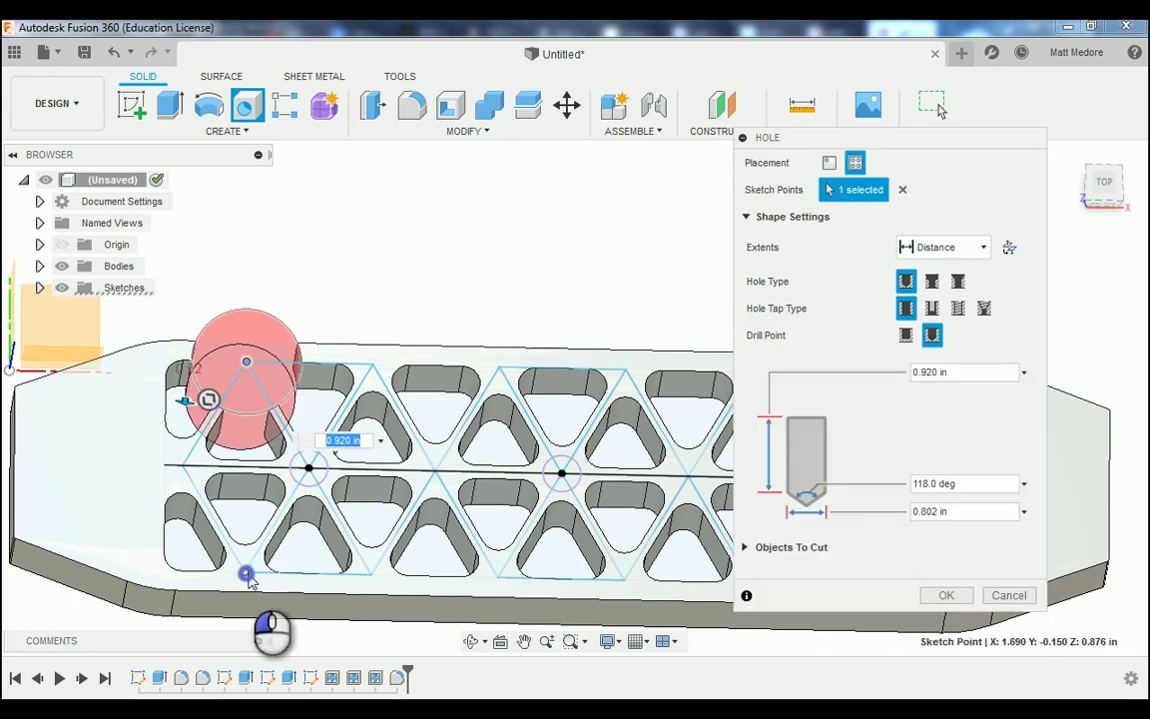
{"action": "left_click", "coordinate": [246, 574]}
{"action": "left_click", "coordinate": [308, 467]}
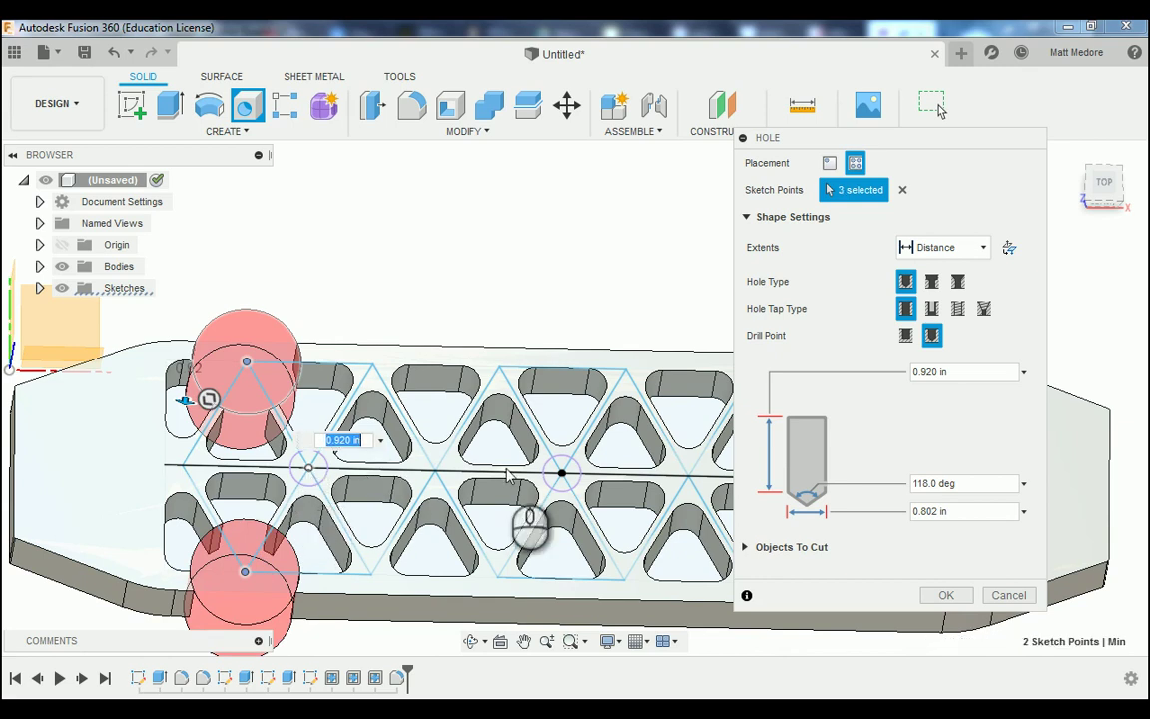
{"action": "left_click", "coordinate": [563, 475]}
{"action": "left_click", "coordinate": [560, 504]}
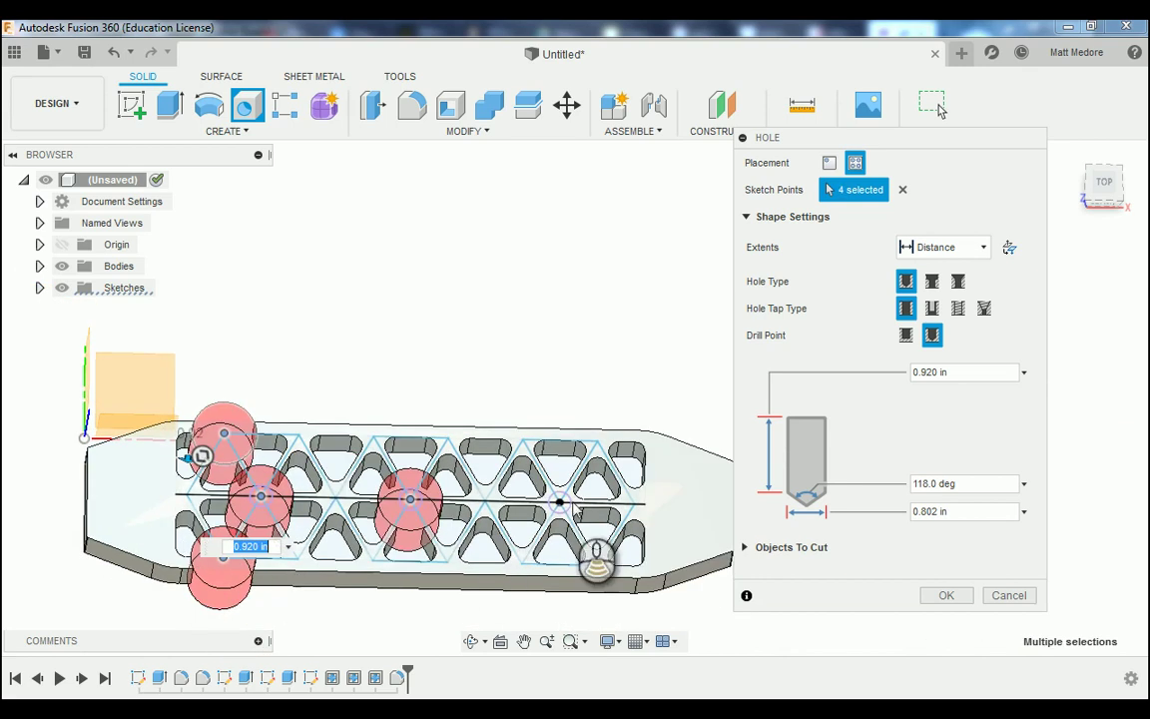
{"action": "scroll", "coordinate": [574, 514], "scroll_direction": "up", "scroll_amount": 3}
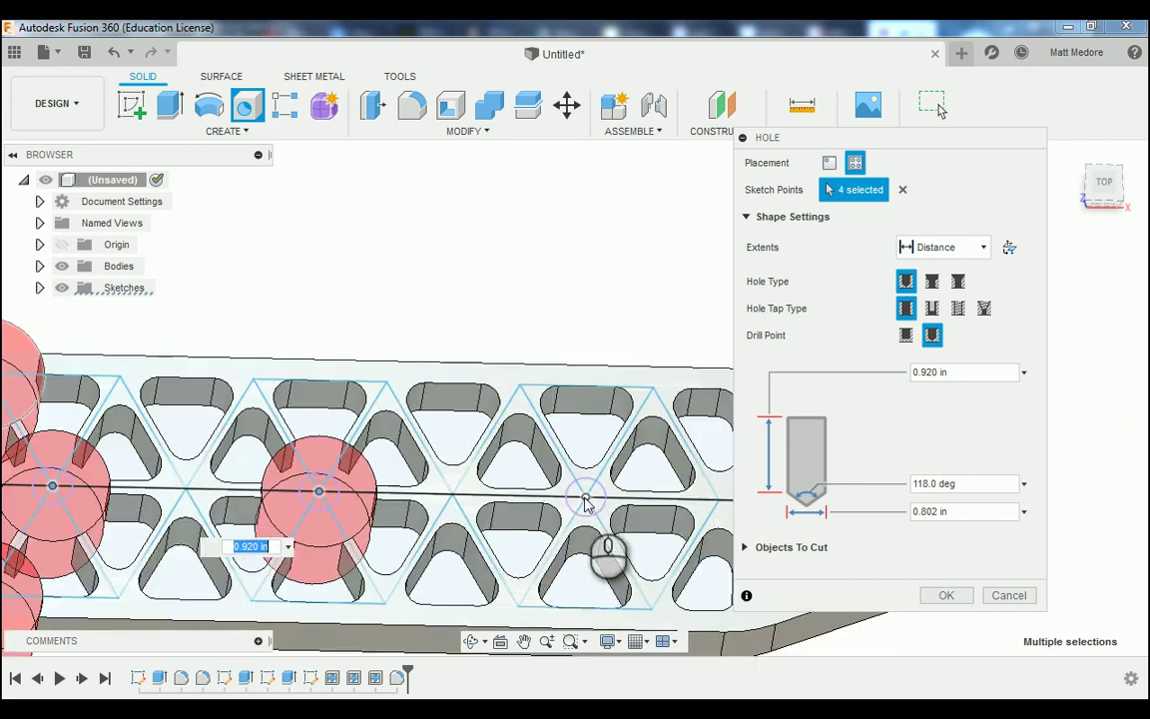
{"action": "left_click", "coordinate": [653, 388]}
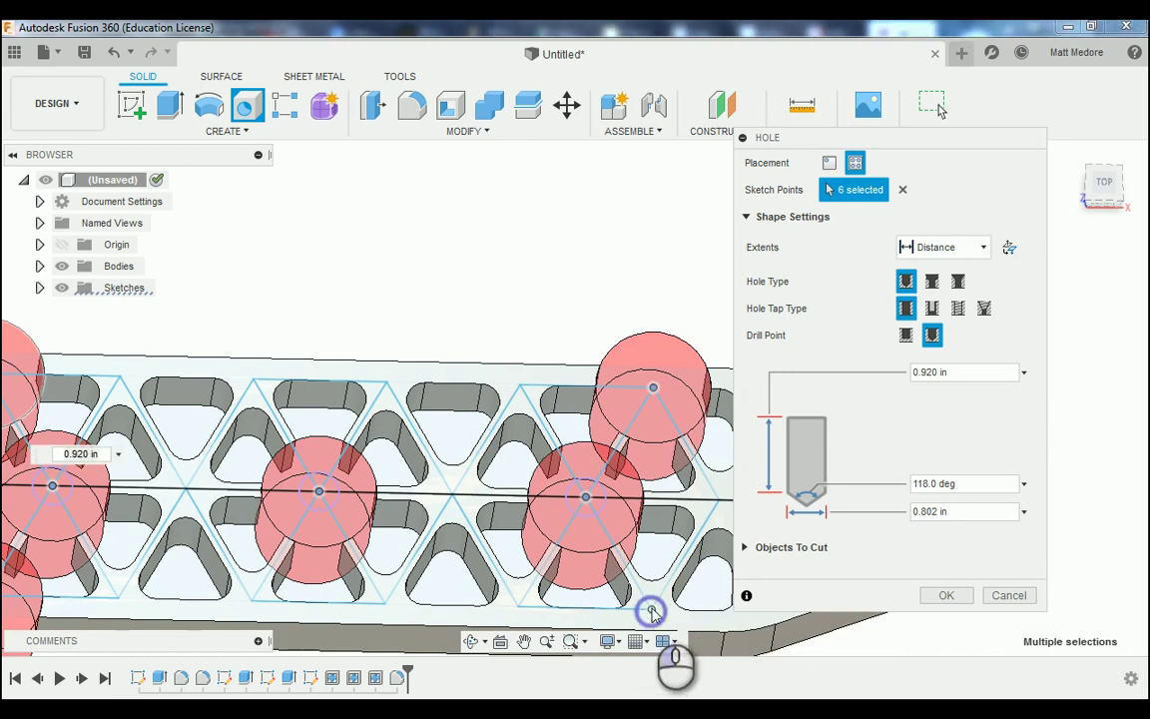
{"action": "left_click", "coordinate": [650, 610]}
{"action": "scroll", "coordinate": [478, 297], "scroll_direction": "down", "scroll_amount": 4}
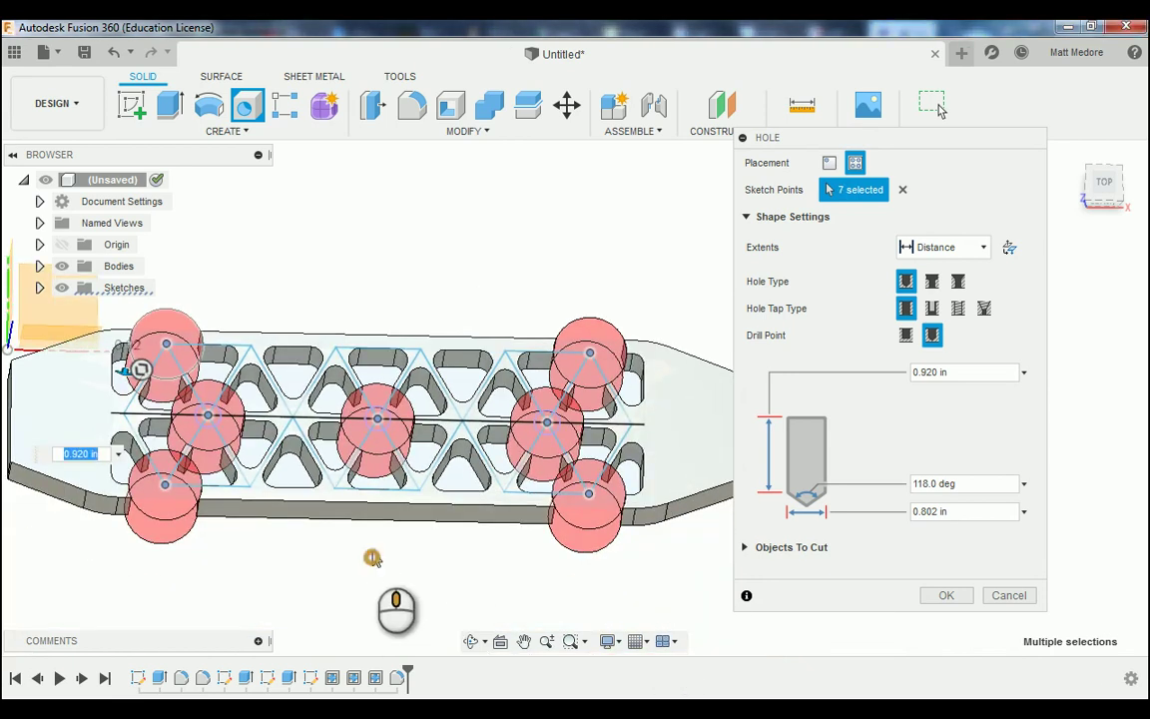
- Set the holes' extents to All and their diameter to 0.1772 in, and create them
{"action": "middle_click_drag", "start_coordinate": [372, 555], "coordinate": [367, 524], "text": "shift"}
{"action": "scroll", "coordinate": [463, 582], "scroll_direction": "down", "scroll_amount": 3}
{"action": "scroll", "coordinate": [326, 354], "scroll_direction": "up", "scroll_amount": 3}
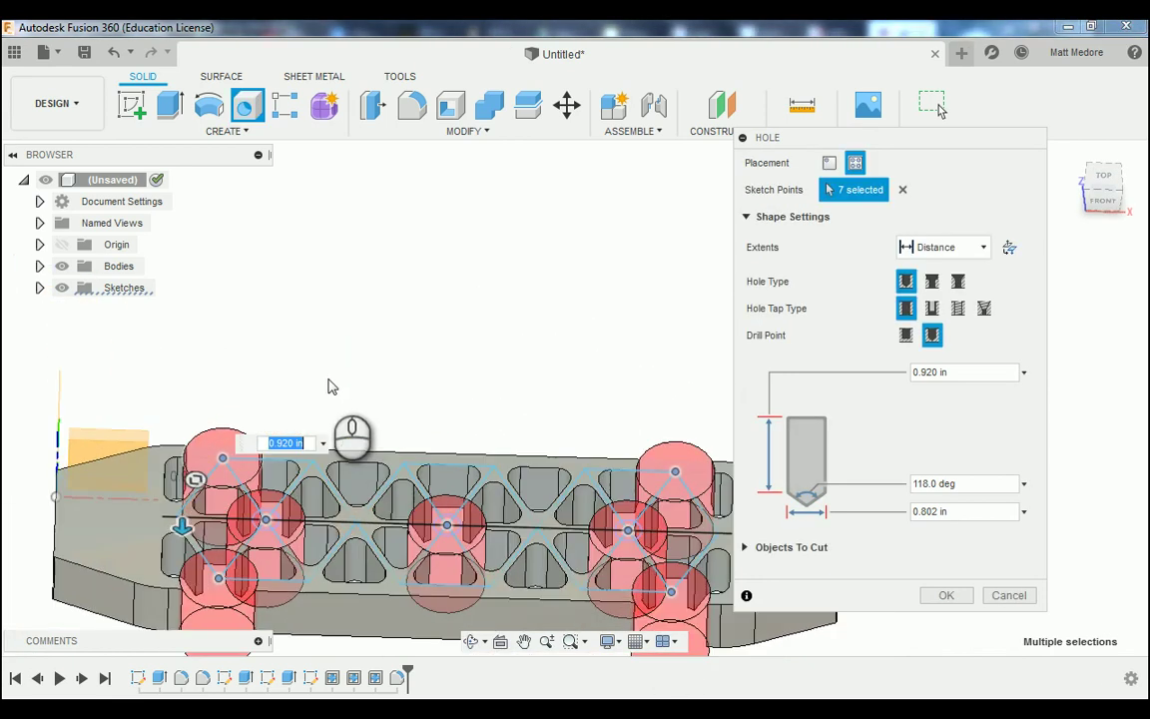
{"action": "scroll", "coordinate": [430, 589], "scroll_direction": "down", "scroll_amount": 4}
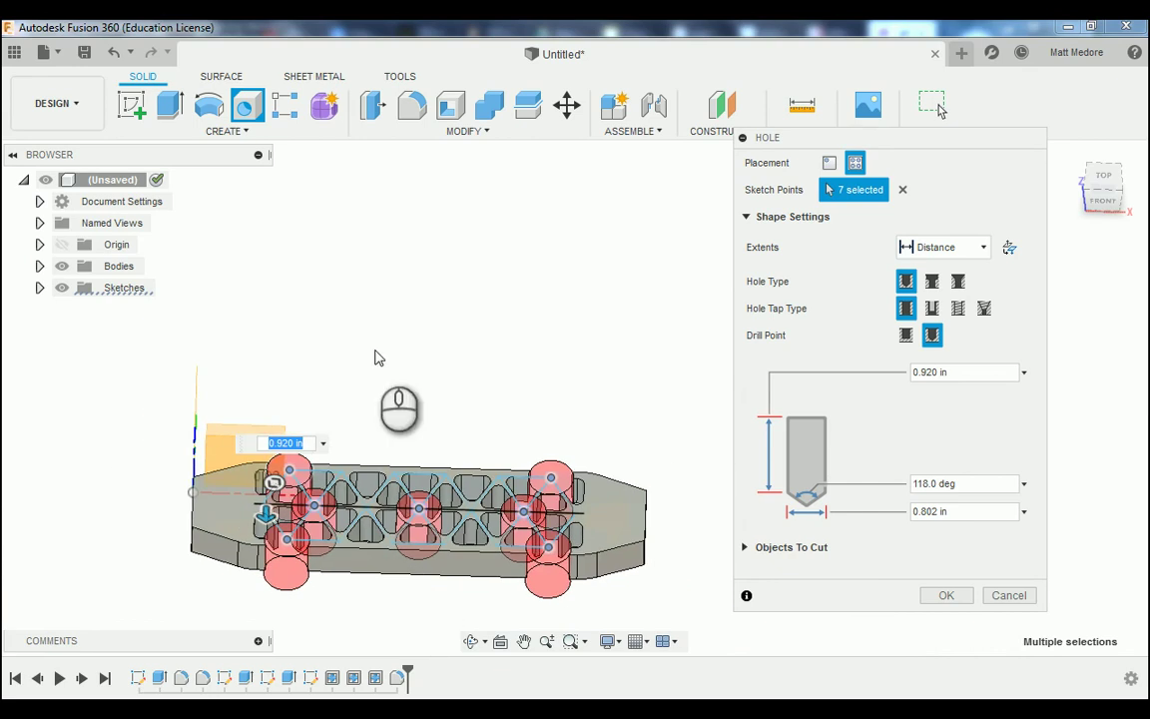
{"action": "scroll", "coordinate": [412, 567], "scroll_direction": "down", "scroll_amount": 2}
{"action": "scroll", "coordinate": [412, 574], "scroll_direction": "up", "scroll_amount": 4}
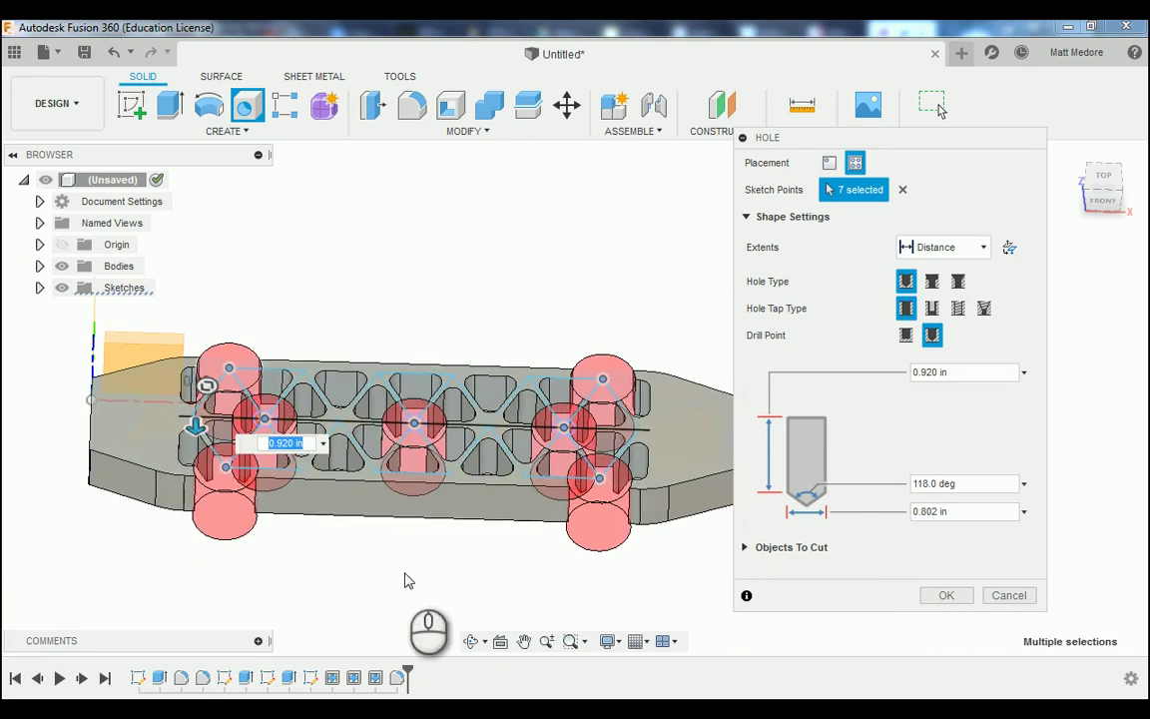
{"action": "scroll", "coordinate": [408, 579], "scroll_direction": "up", "scroll_amount": 2}
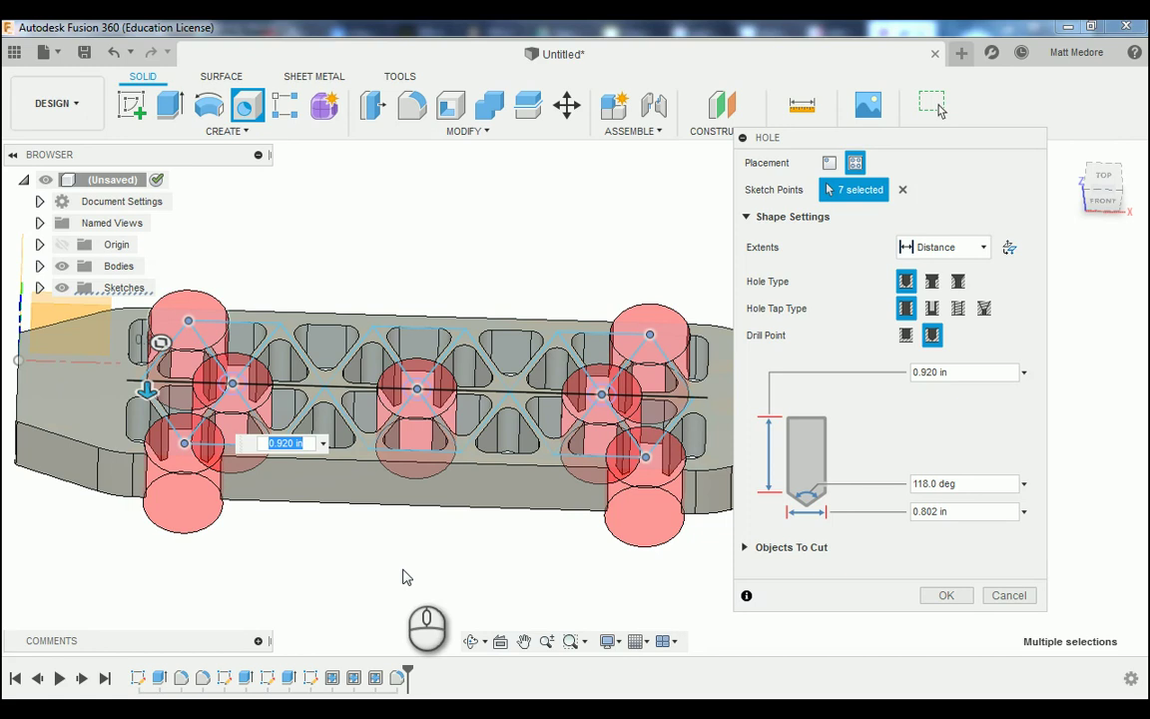
{"action": "left_click", "coordinate": [939, 248]}
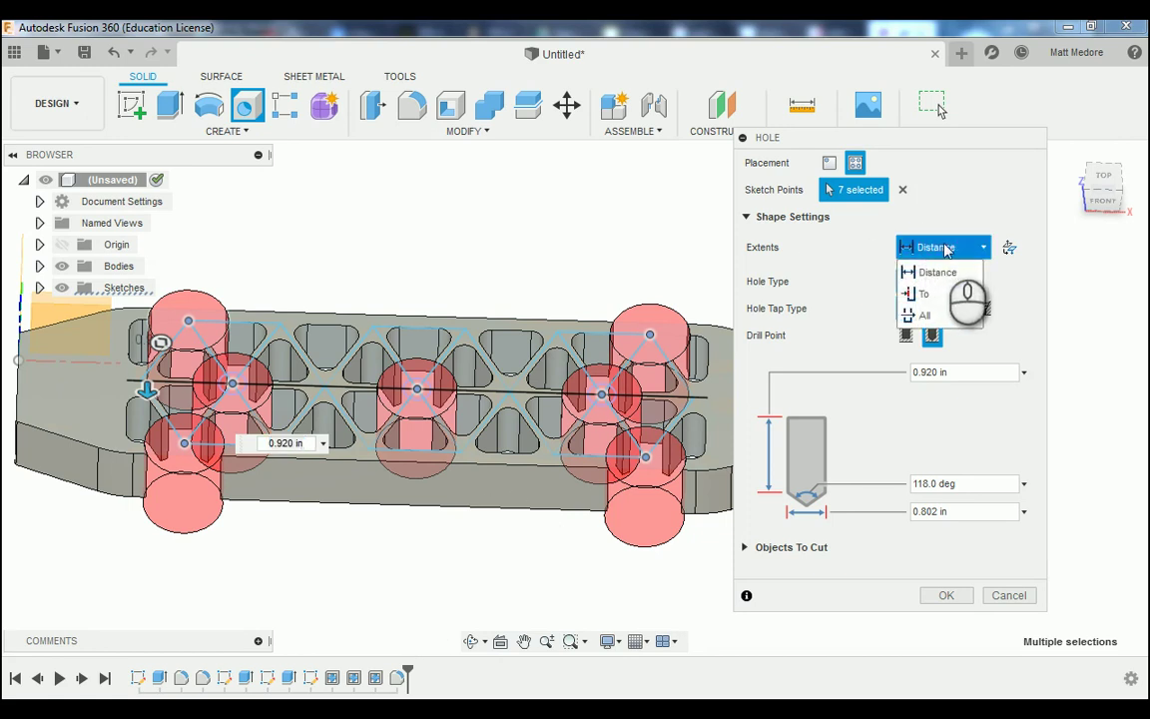
{"action": "left_click", "coordinate": [930, 316]}
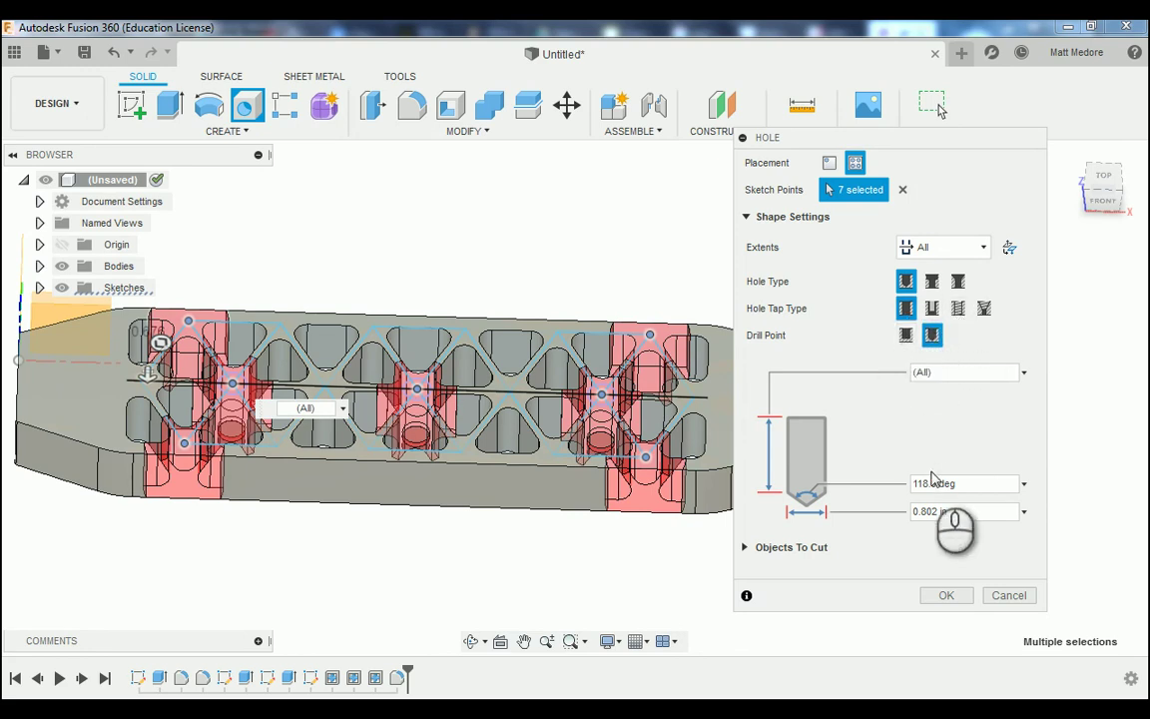
{"action": "left_click", "coordinate": [960, 514]}
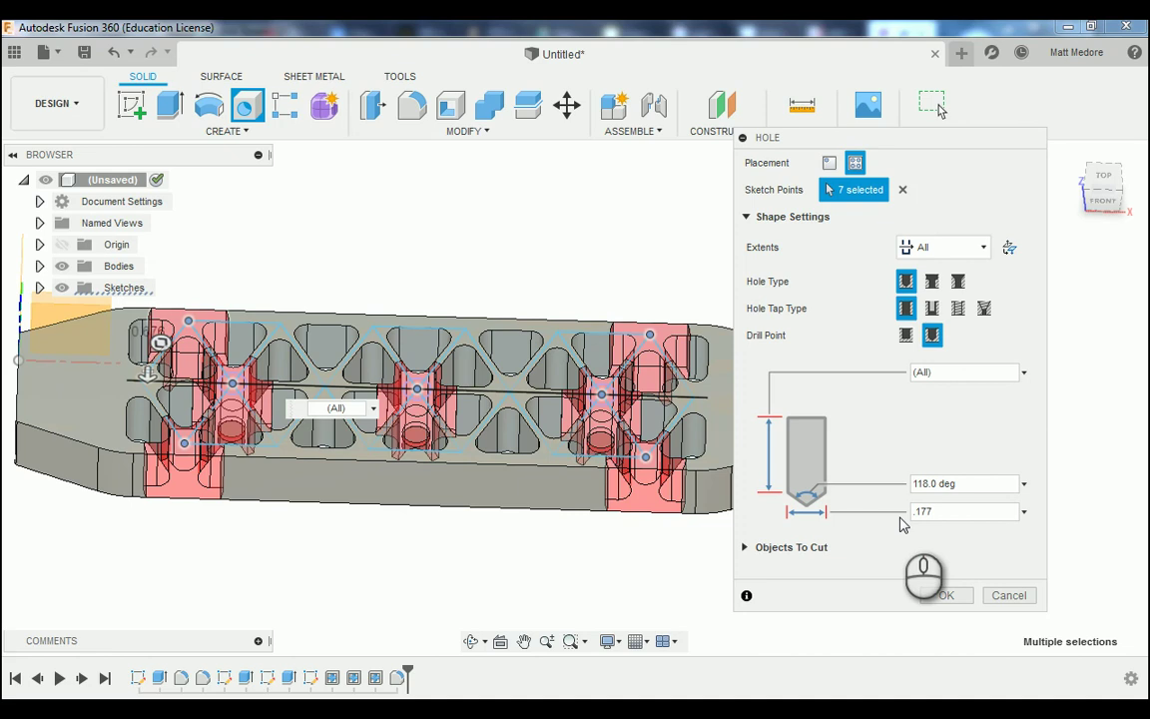
{"action": "type", "text": ".1772"}
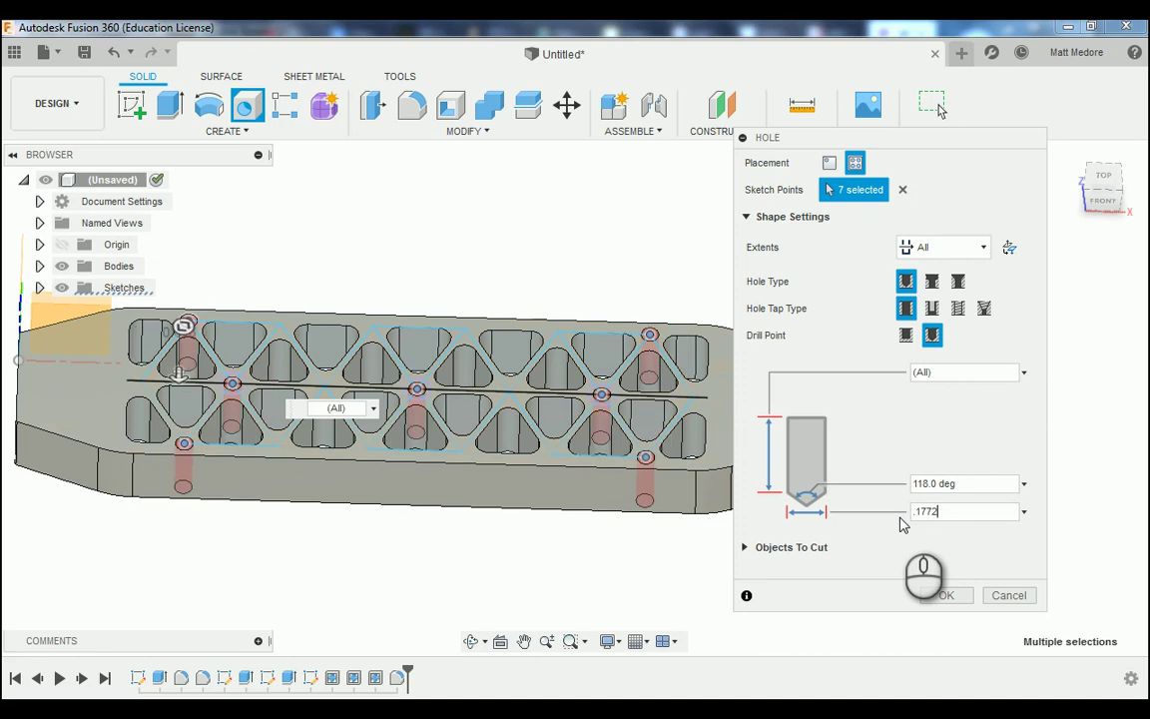
{"action": "left_click", "coordinate": [945, 596]}
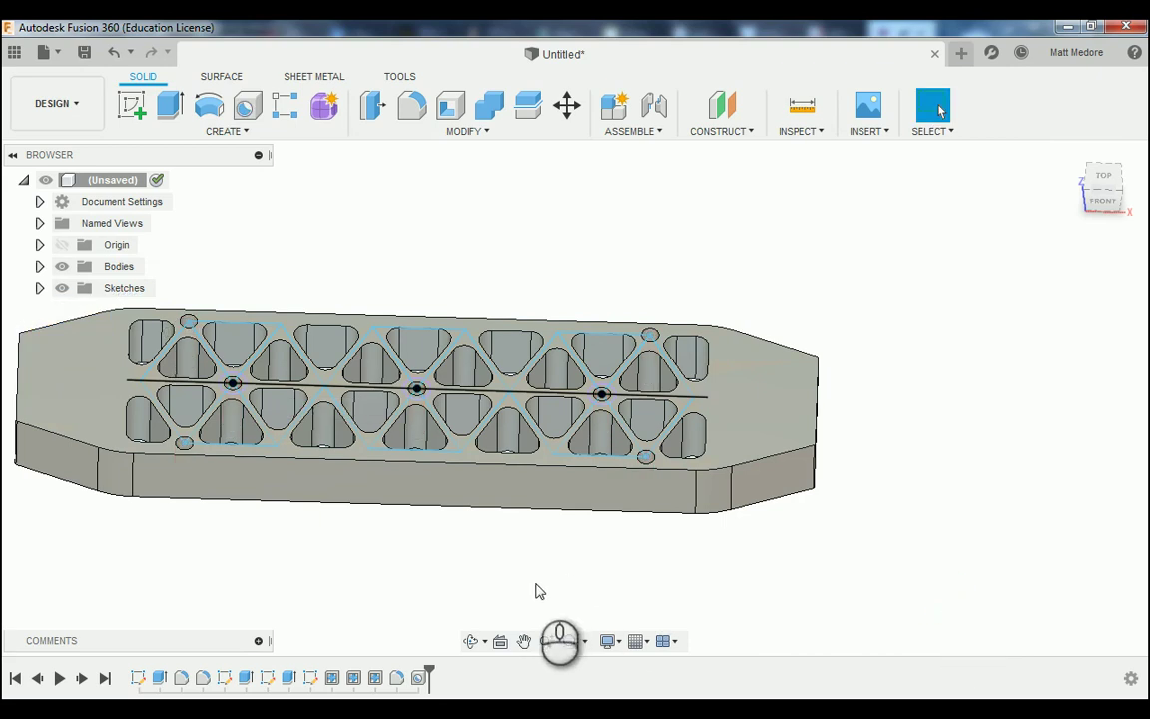
- Examine the seven new holes from the plate's underside and top to check whether each passes completely through
{"action": "mouse_move", "coordinate": [534, 590]}
{"action": "middle_mouse_down", "text": "shift"}
{"action": "mouse_move", "coordinate": [509, 549]}
{"action": "mouse_move", "coordinate": [532, 396]}
{"action": "middle_mouse_up", "text": "shift"}
{"action": "scroll", "coordinate": [444, 411], "scroll_direction": "up", "scroll_amount": 2}
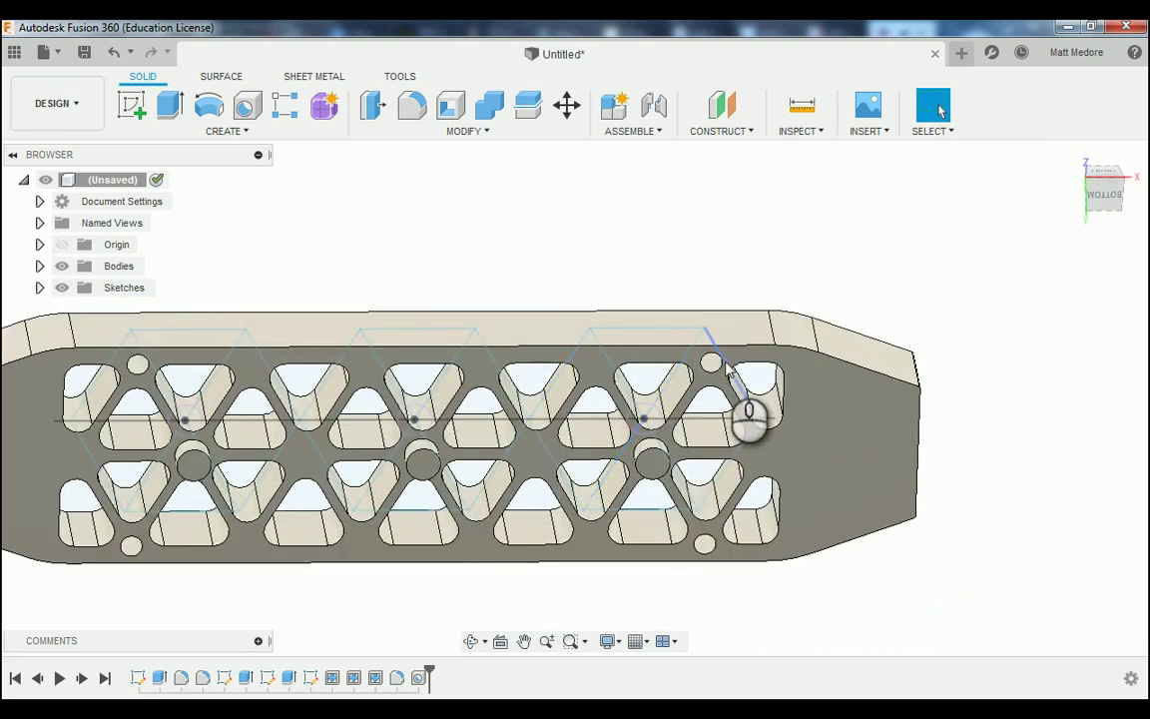
{"action": "middle_click_drag", "start_coordinate": [720, 362], "coordinate": [657, 469], "text": "shift"}
{"action": "scroll", "coordinate": [659, 457], "scroll_direction": "up", "scroll_amount": 2}
{"action": "scroll", "coordinate": [659, 458], "scroll_direction": "up", "scroll_amount": 2}
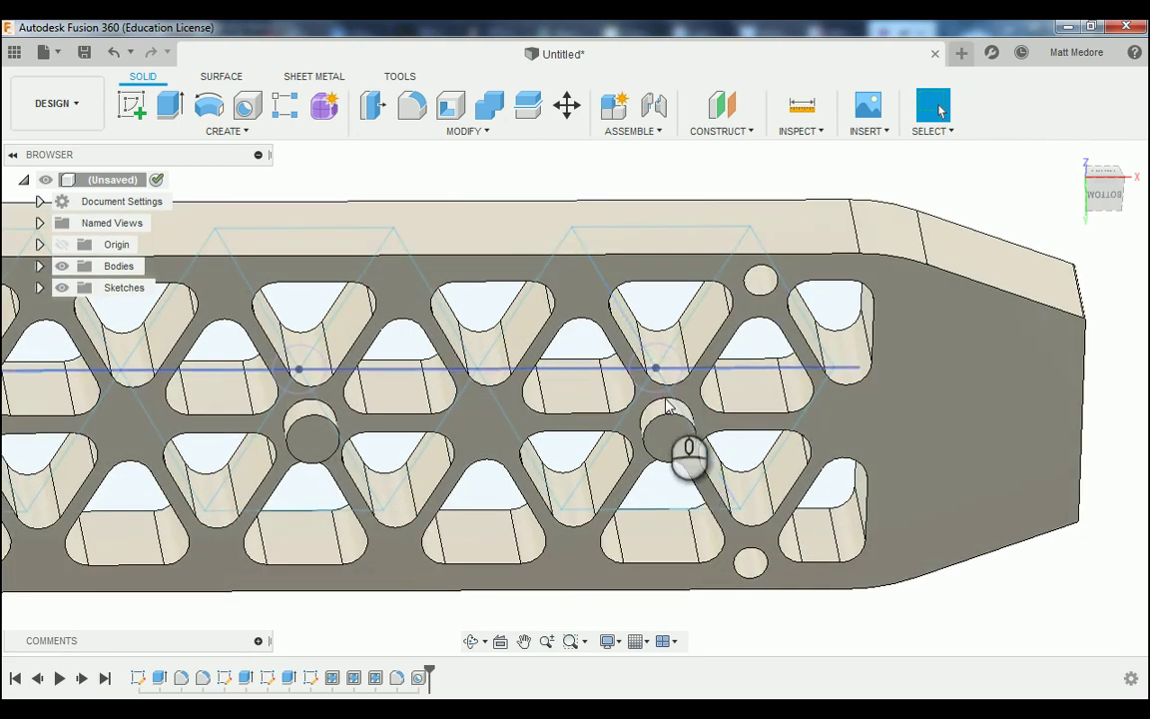
{"action": "scroll", "coordinate": [667, 459], "scroll_direction": "down", "scroll_amount": 3}
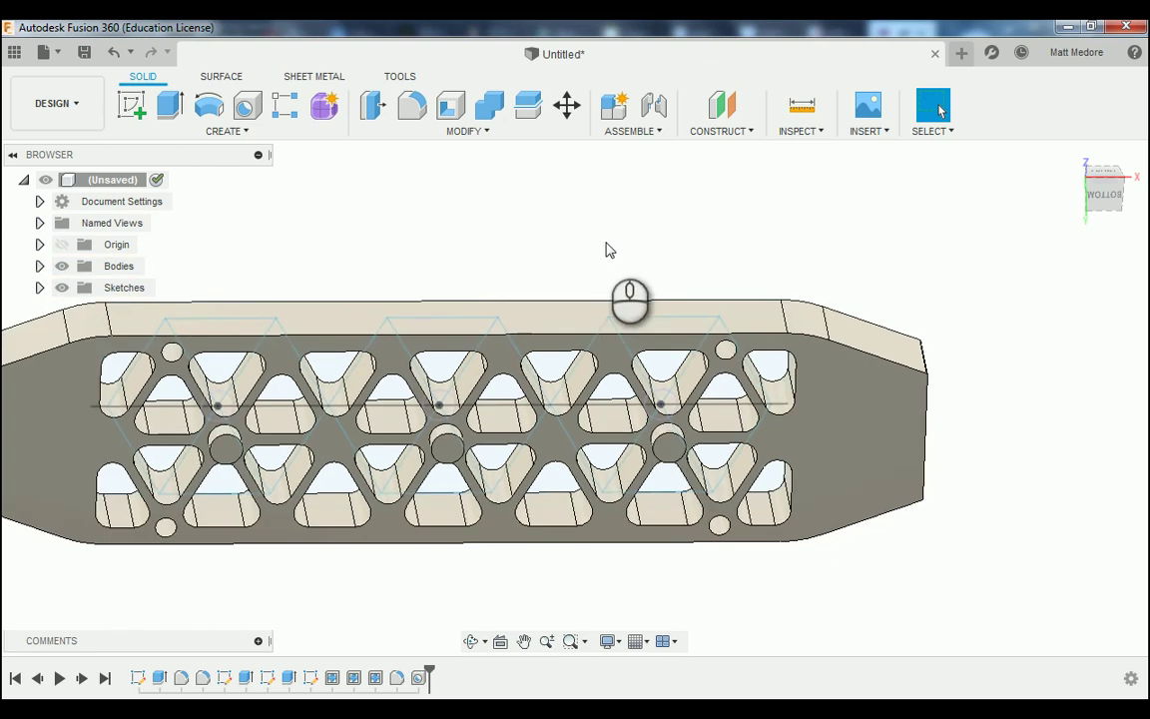
{"action": "middle_click_drag", "start_coordinate": [609, 250], "coordinate": [612, 425], "text": "shift"}
{"action": "scroll", "coordinate": [931, 503], "scroll_direction": "down", "scroll_amount": 2}
{"action": "middle_click_drag", "start_coordinate": [845, 533], "coordinate": [827, 562], "text": "shift"}
{"action": "scroll", "coordinate": [107, 391], "scroll_direction": "up", "scroll_amount": 2}
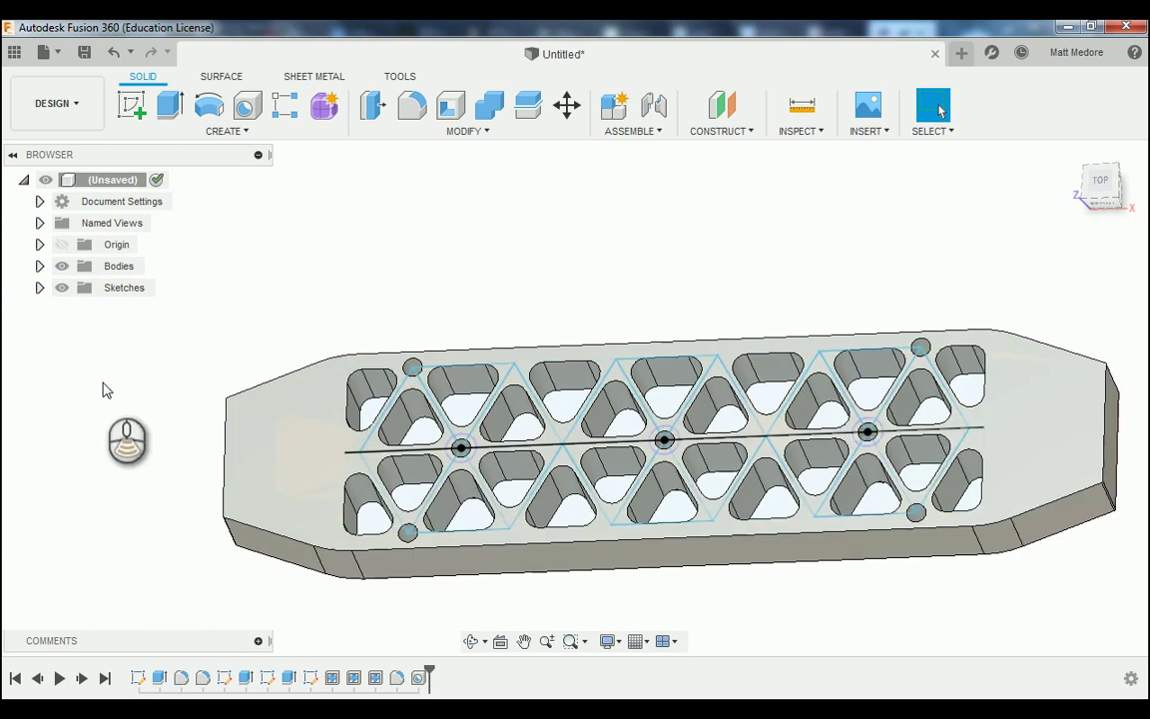
- Hide Sketch4 and bring the plate's underside with the drilled holes into view
{"action": "scroll", "coordinate": [106, 390], "scroll_direction": "up", "scroll_amount": 1}
{"action": "left_click", "coordinate": [40, 288]}
{"action": "left_click", "coordinate": [78, 373]}
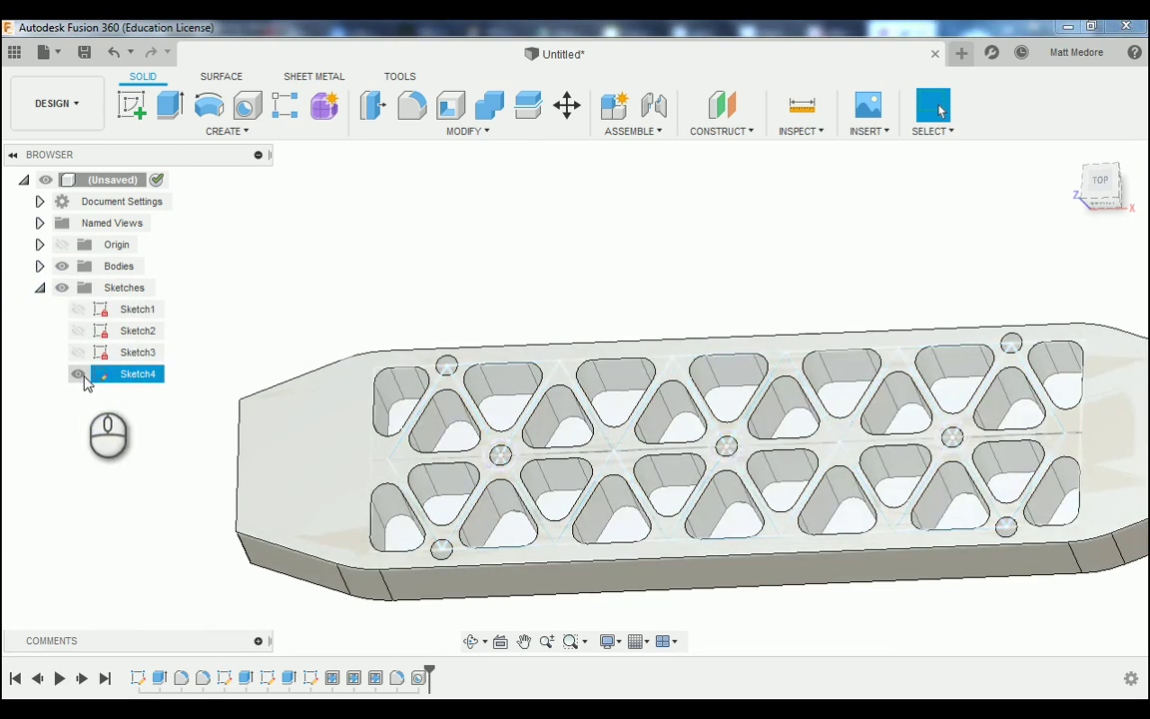
{"action": "middle_click_drag", "start_coordinate": [159, 477], "coordinate": [156, 300], "text": "shift"}
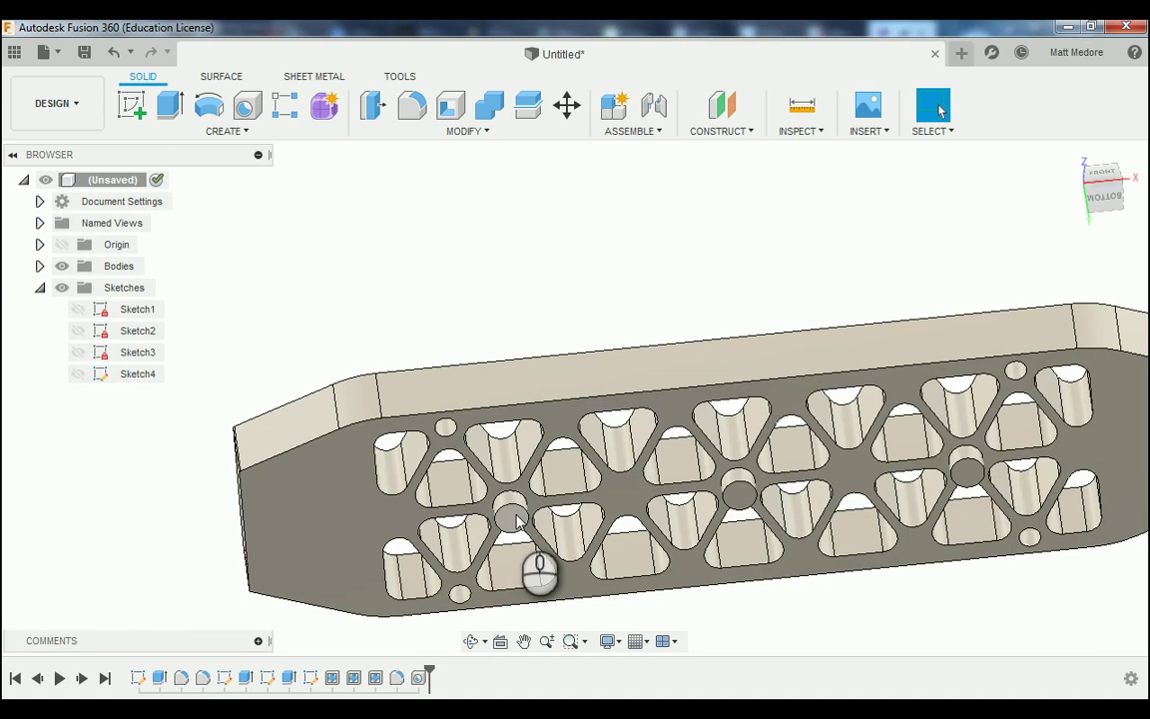
{"action": "scroll", "coordinate": [579, 233], "scroll_direction": "down", "scroll_amount": 2}
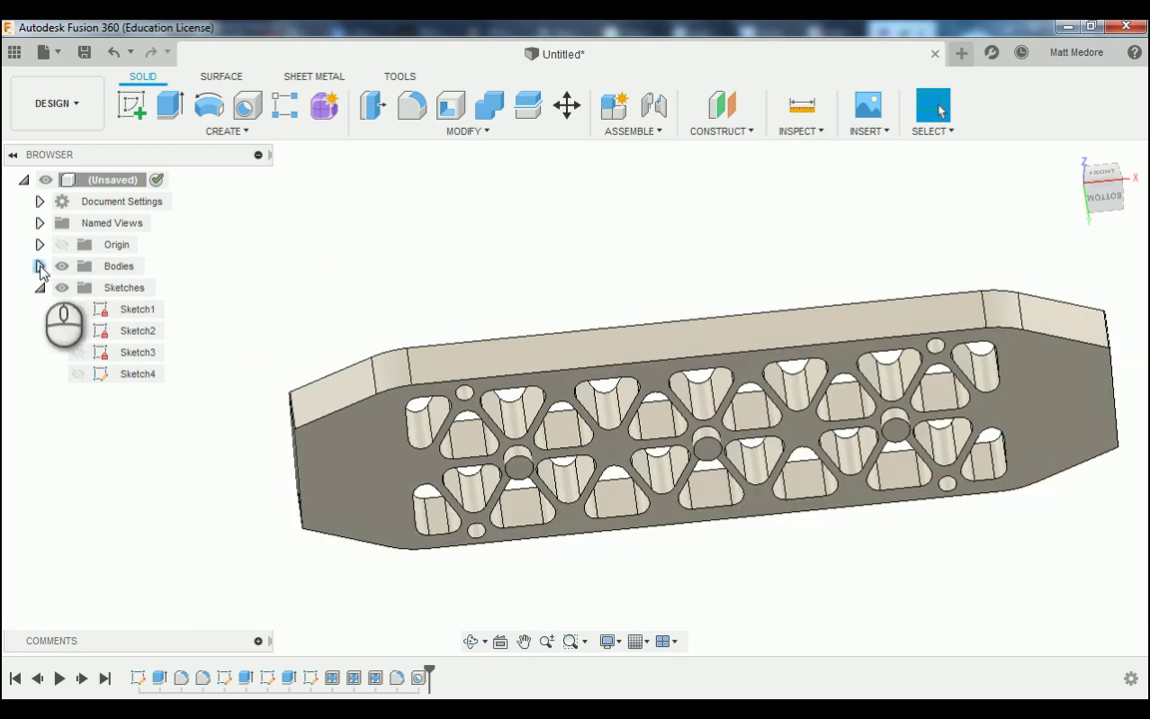
- Combine the plate Body1 with Body2, Body3 and Body4 into a single body using the Join operation
{"action": "left_click", "coordinate": [40, 266]}
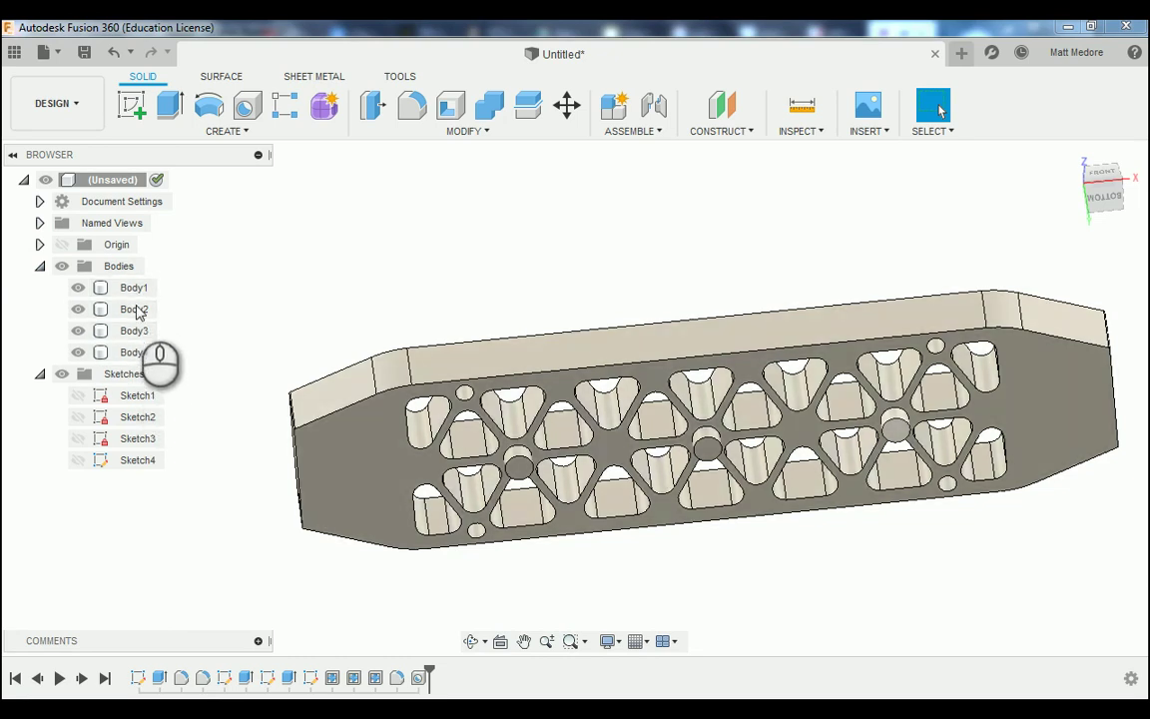
{"action": "mouse_move", "coordinate": [600, 250]}
{"action": "middle_mouse_down", "text": "shift"}
{"action": "mouse_move", "coordinate": [618, 389]}
{"action": "mouse_move", "coordinate": [572, 399]}
{"action": "middle_mouse_up", "text": "shift"}
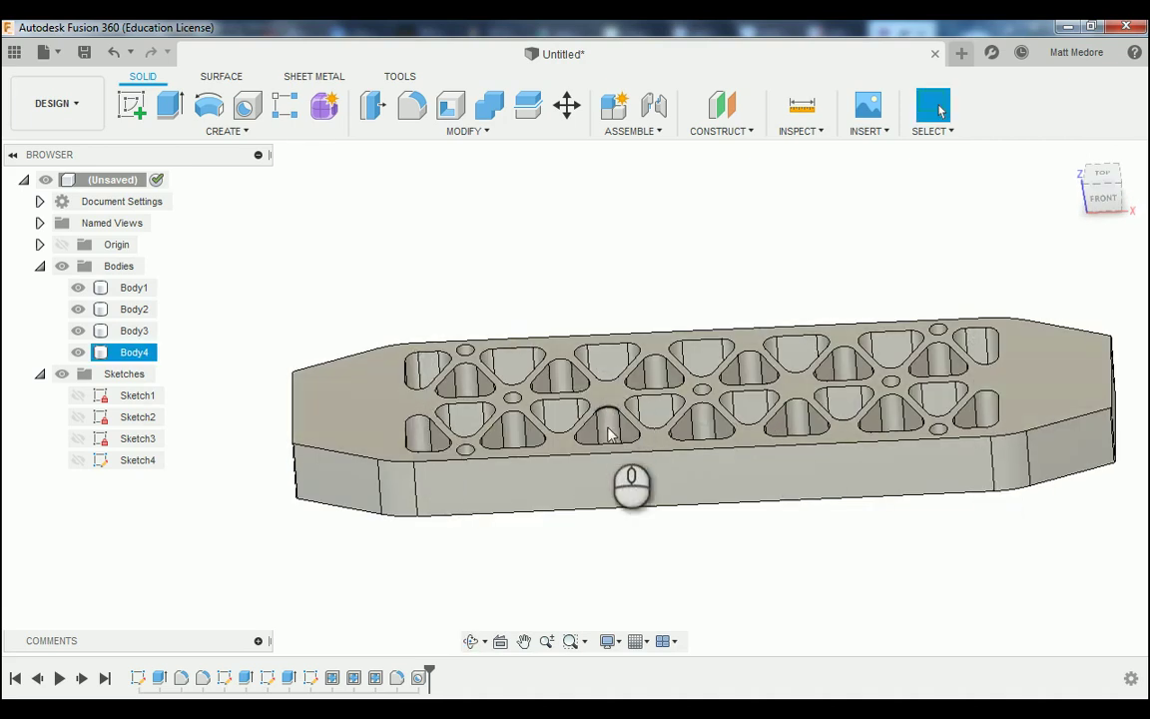
{"action": "middle_click_drag", "start_coordinate": [619, 575], "coordinate": [624, 498], "text": "shift"}
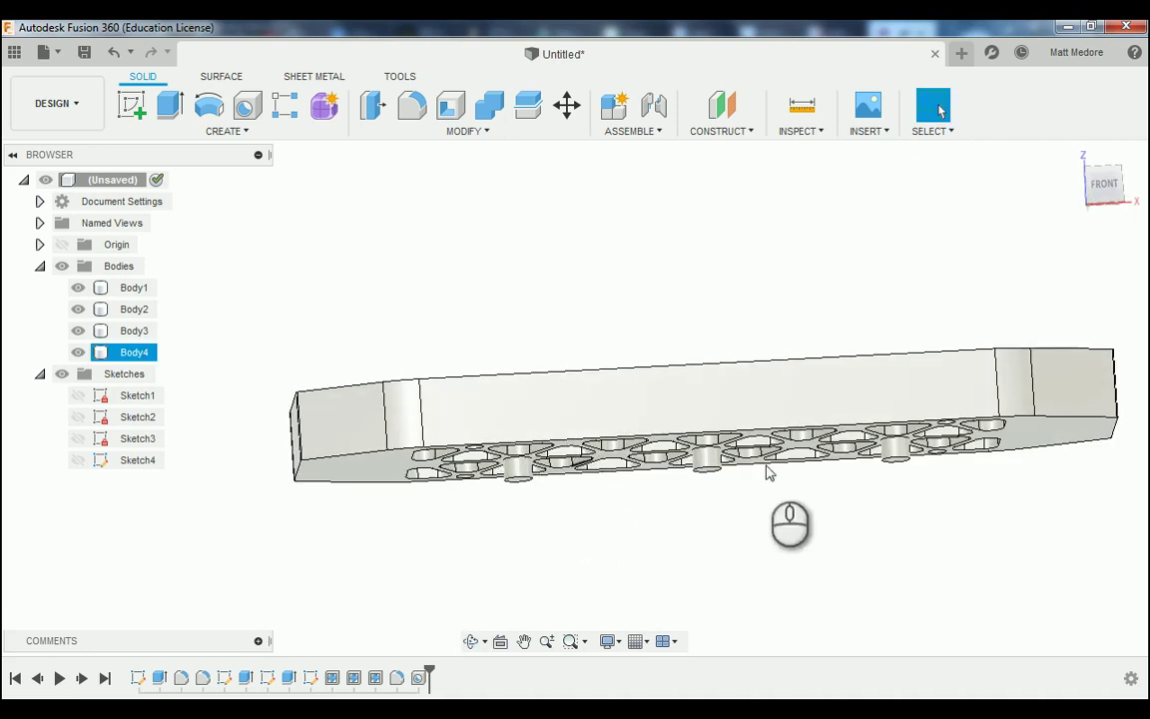
{"action": "middle_click_drag", "start_coordinate": [502, 538], "coordinate": [678, 596], "text": "shift"}
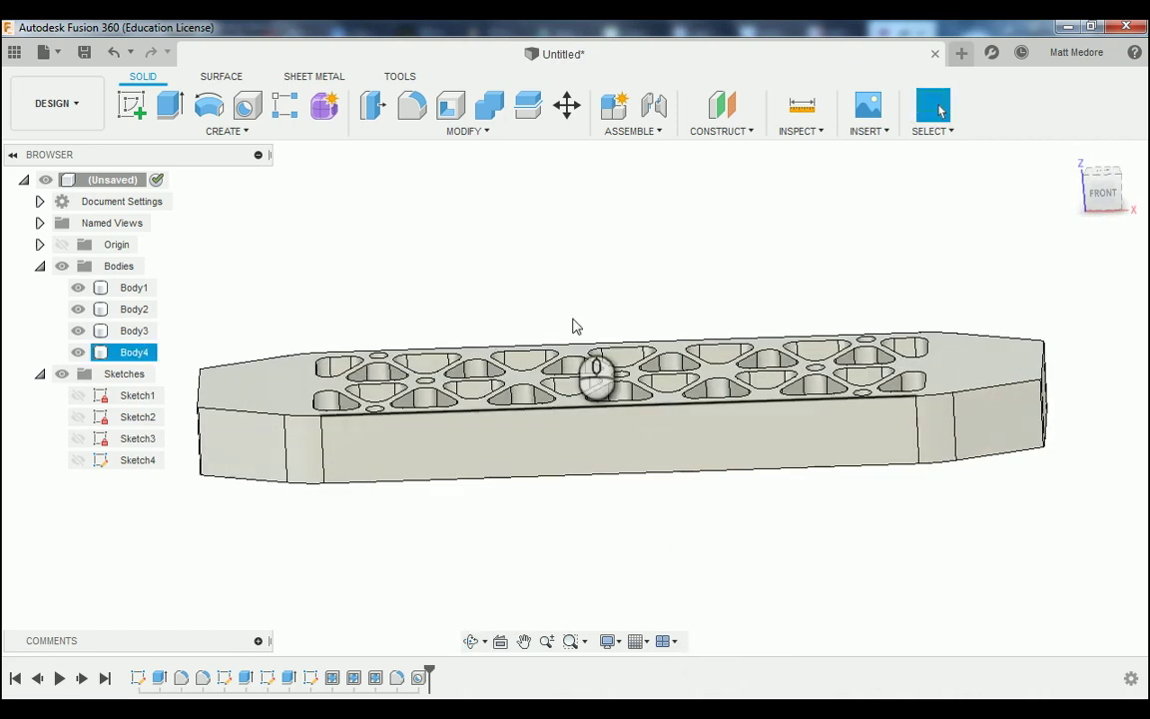
{"action": "left_click", "coordinate": [464, 133]}
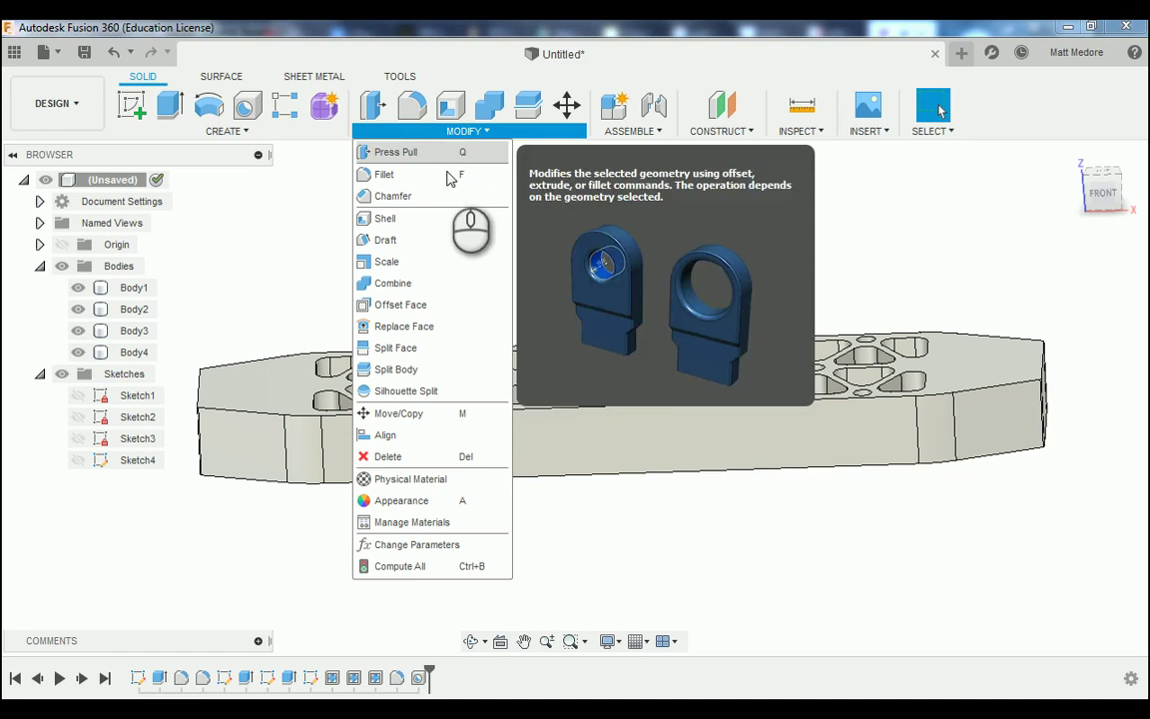
{"action": "left_click", "coordinate": [400, 284]}
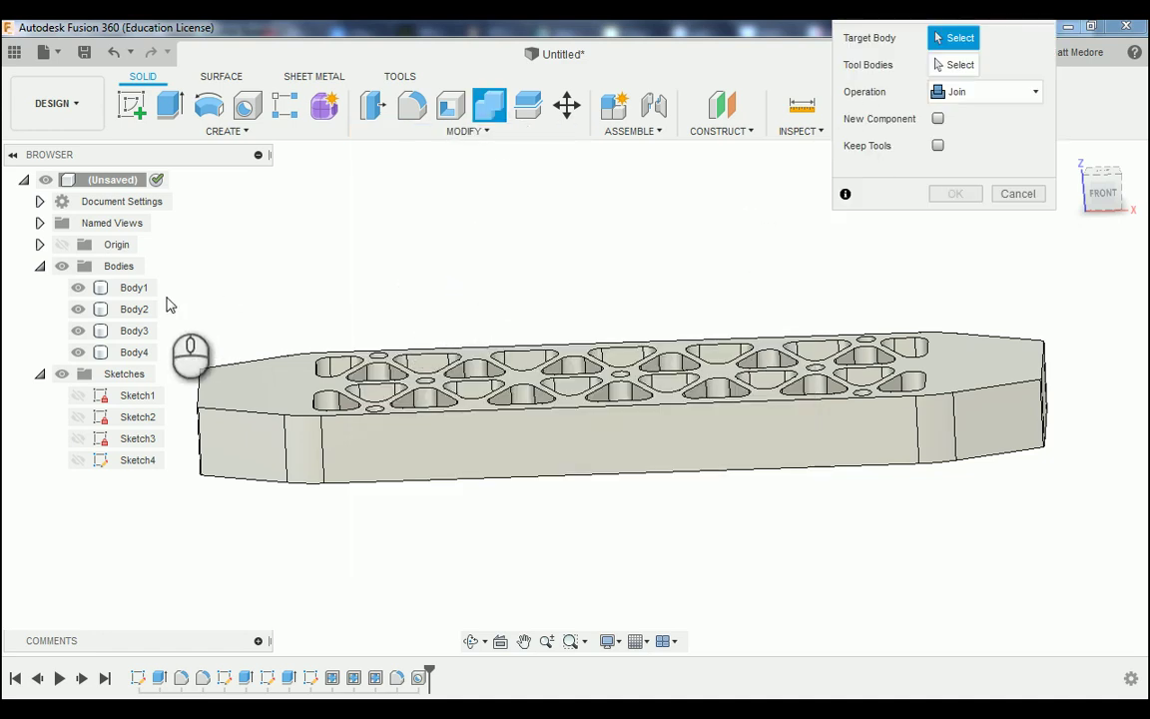
{"action": "left_click", "coordinate": [133, 289]}
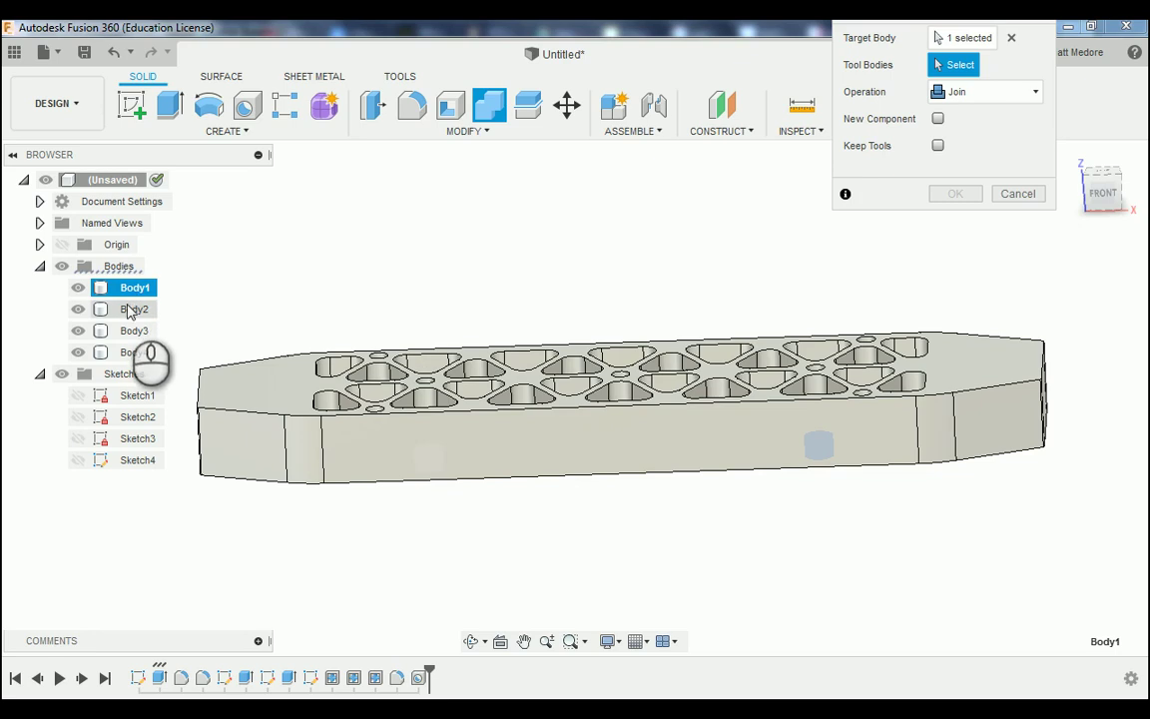
{"action": "left_click", "coordinate": [132, 309]}
{"action": "left_click", "coordinate": [132, 330]}
{"action": "left_click", "coordinate": [133, 352]}
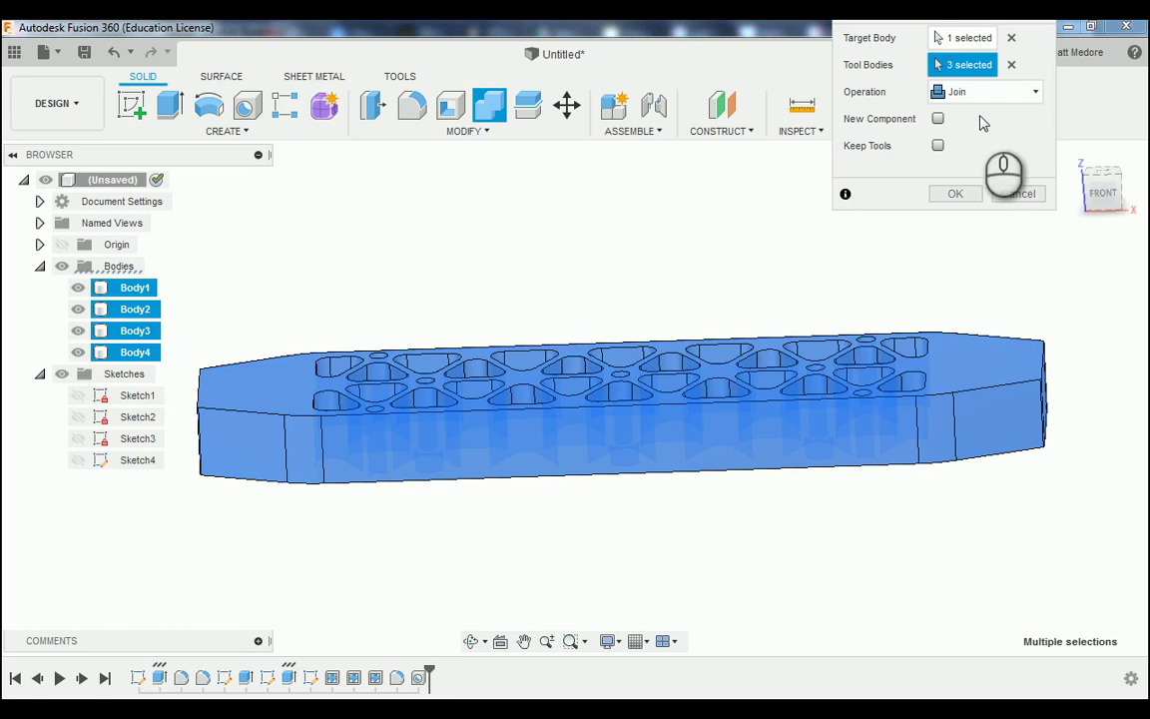
{"action": "left_click", "coordinate": [964, 199]}
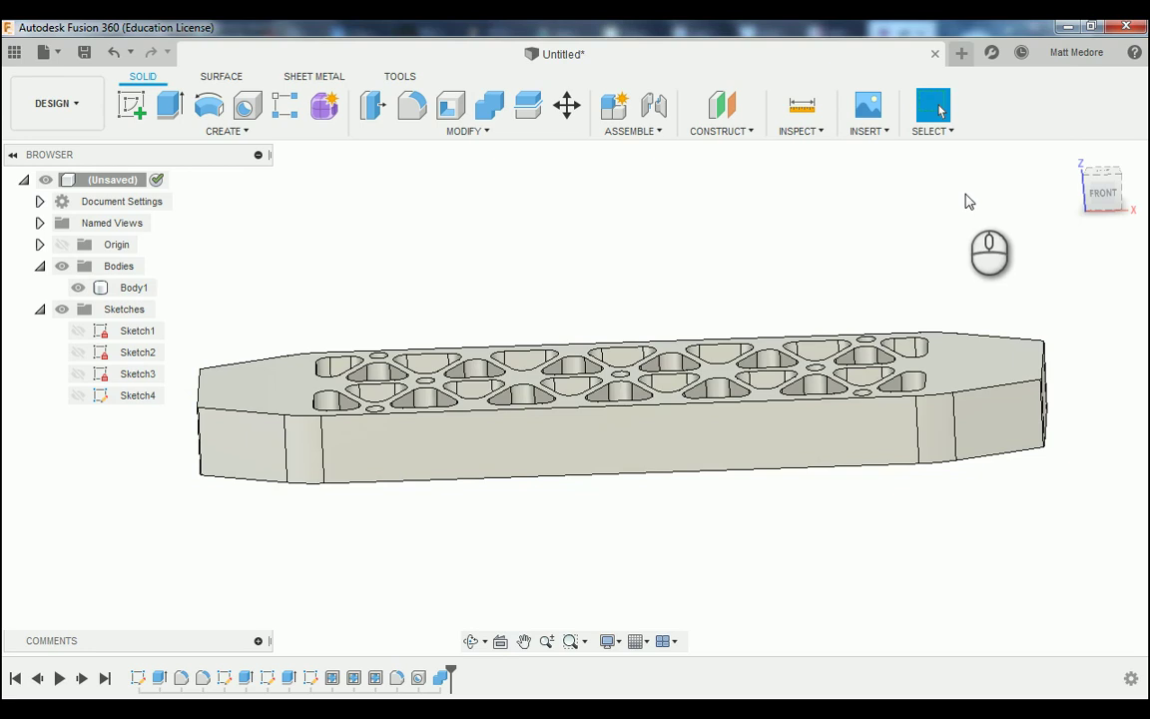
- Reorder the timeline so the Combine feature comes before the Hole feature, and check the three bosses on the underside
{"action": "middle_click_drag", "start_coordinate": [601, 508], "coordinate": [610, 467], "text": "shift"}
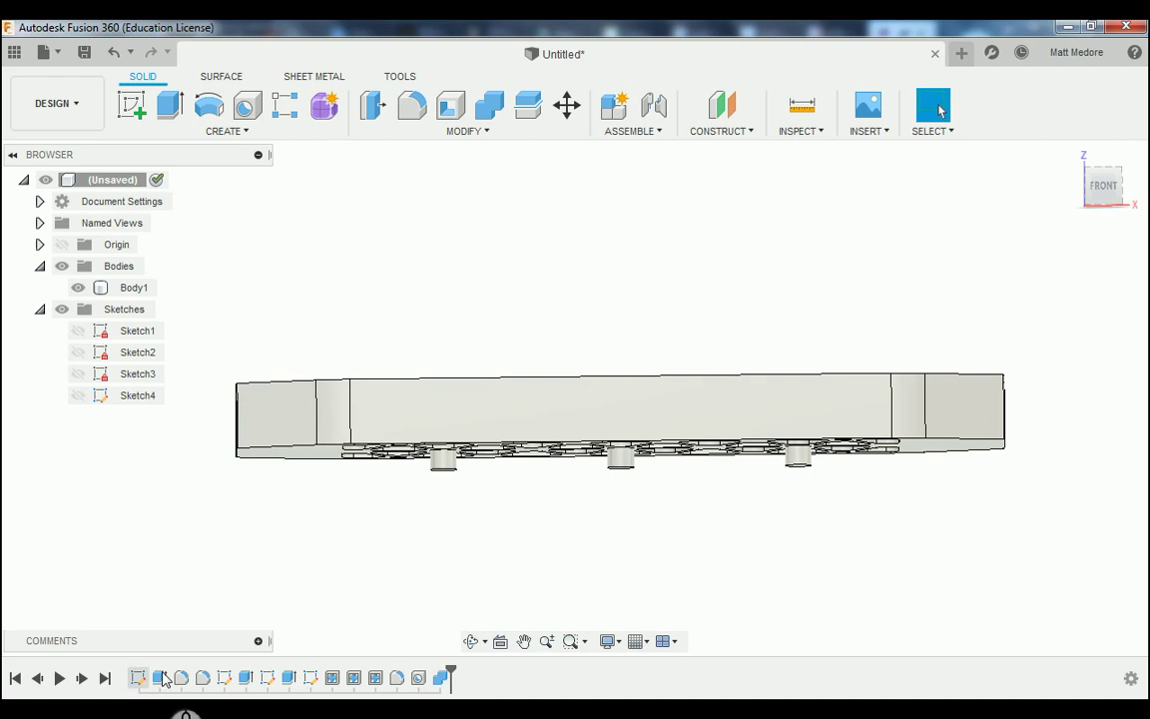
{"action": "left_click", "coordinate": [440, 682]}
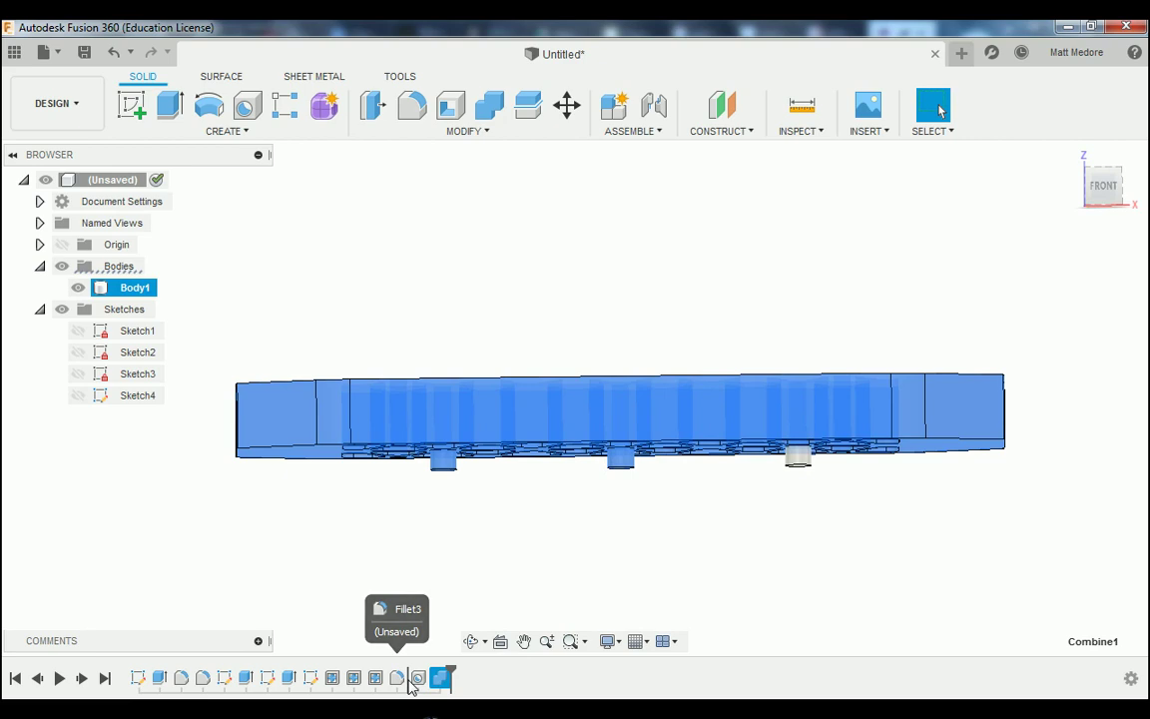
{"action": "left_click", "coordinate": [552, 547]}
{"action": "middle_click_drag", "start_coordinate": [552, 547], "coordinate": [660, 465], "text": "shift"}
{"action": "scroll", "coordinate": [633, 511], "scroll_direction": "up", "scroll_amount": 4}
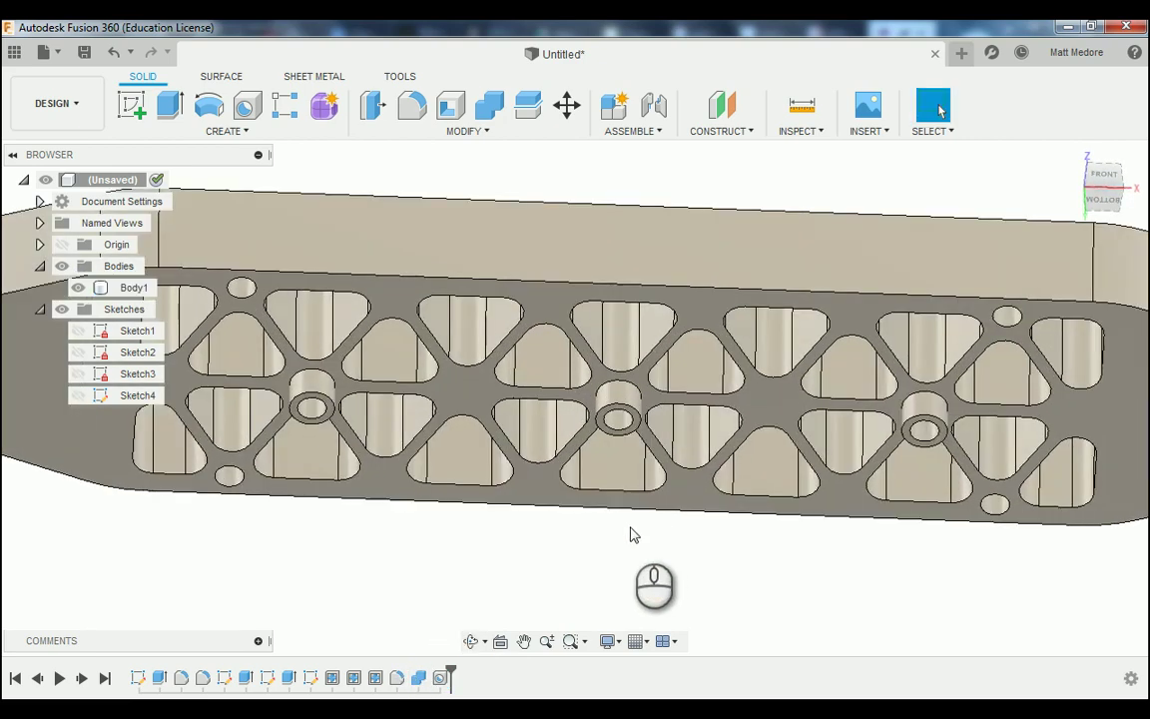
{"action": "middle_click_drag", "start_coordinate": [631, 531], "coordinate": [634, 488], "text": "shift"}
{"action": "left_click", "coordinate": [585, 250]}
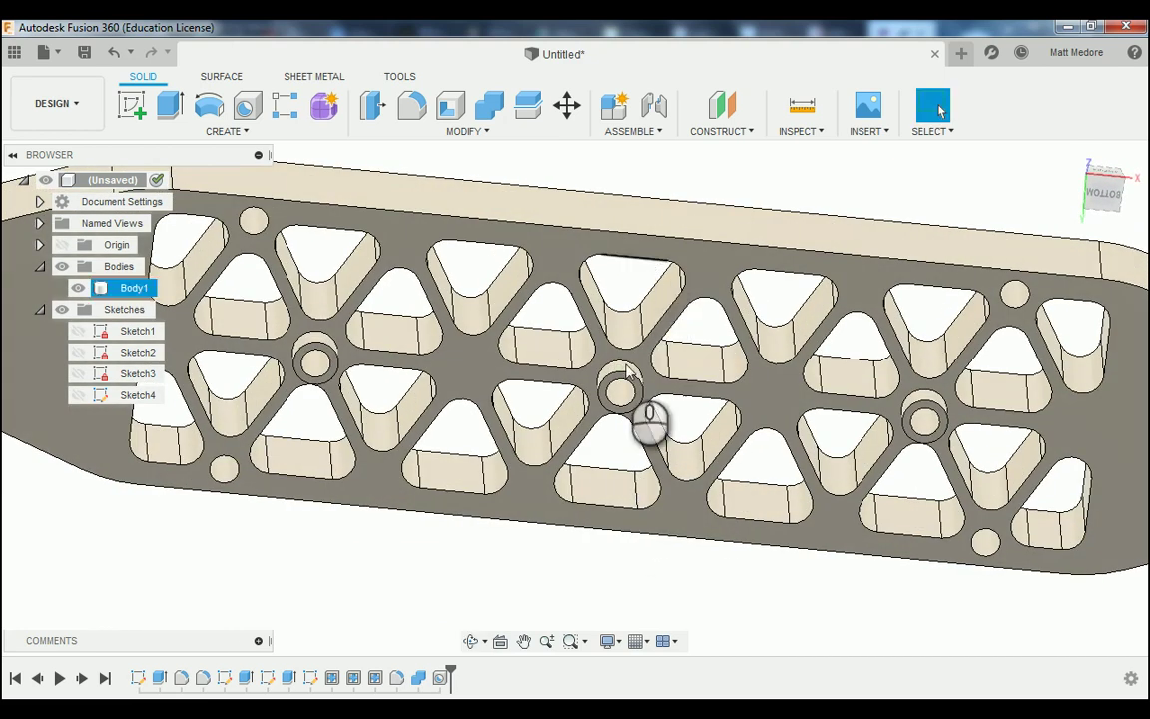
{"action": "middle_click_drag", "start_coordinate": [585, 498], "coordinate": [582, 589], "text": "shift"}
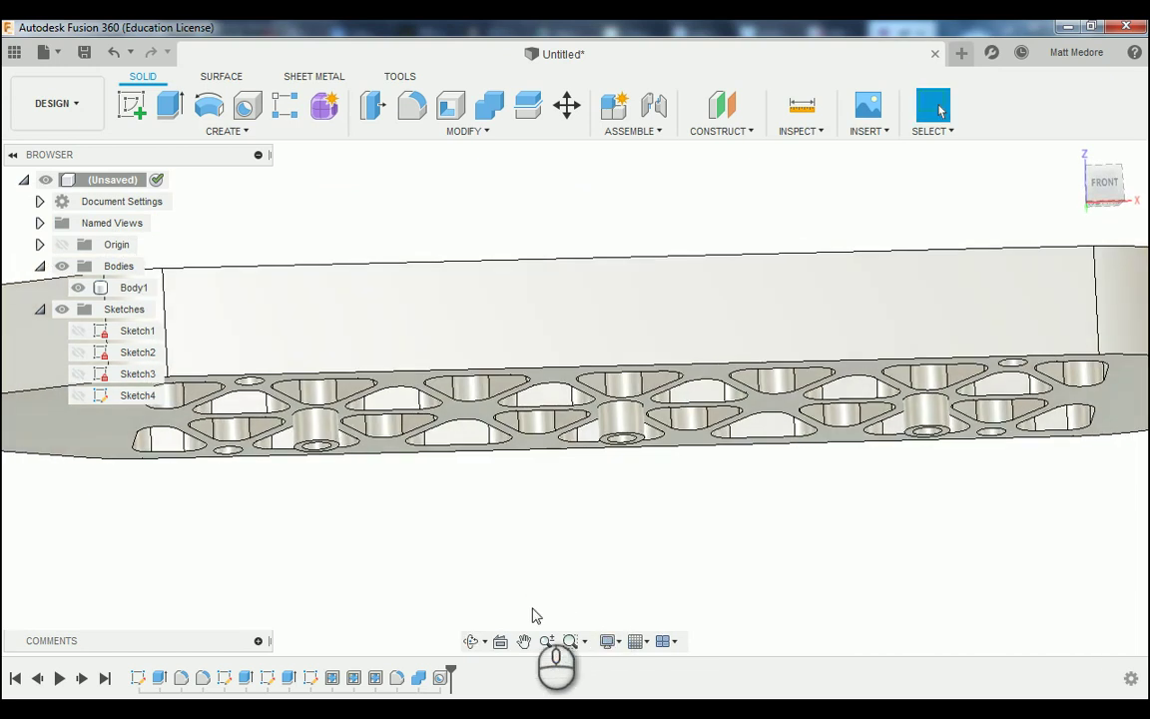
- Start a Thread feature on the cylindrical faces of all seven drilled holes, selected from the plate's top
{"action": "middle_click_drag", "start_coordinate": [614, 473], "coordinate": [614, 560], "text": "shift"}
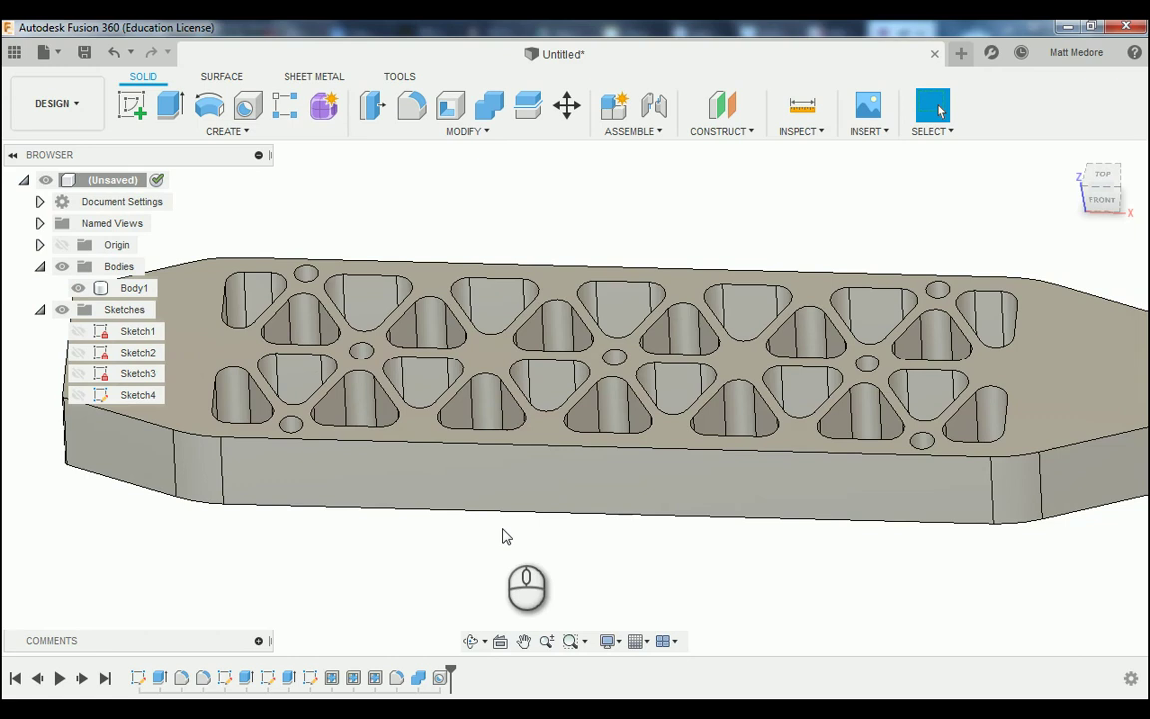
{"action": "left_click", "coordinate": [370, 355]}
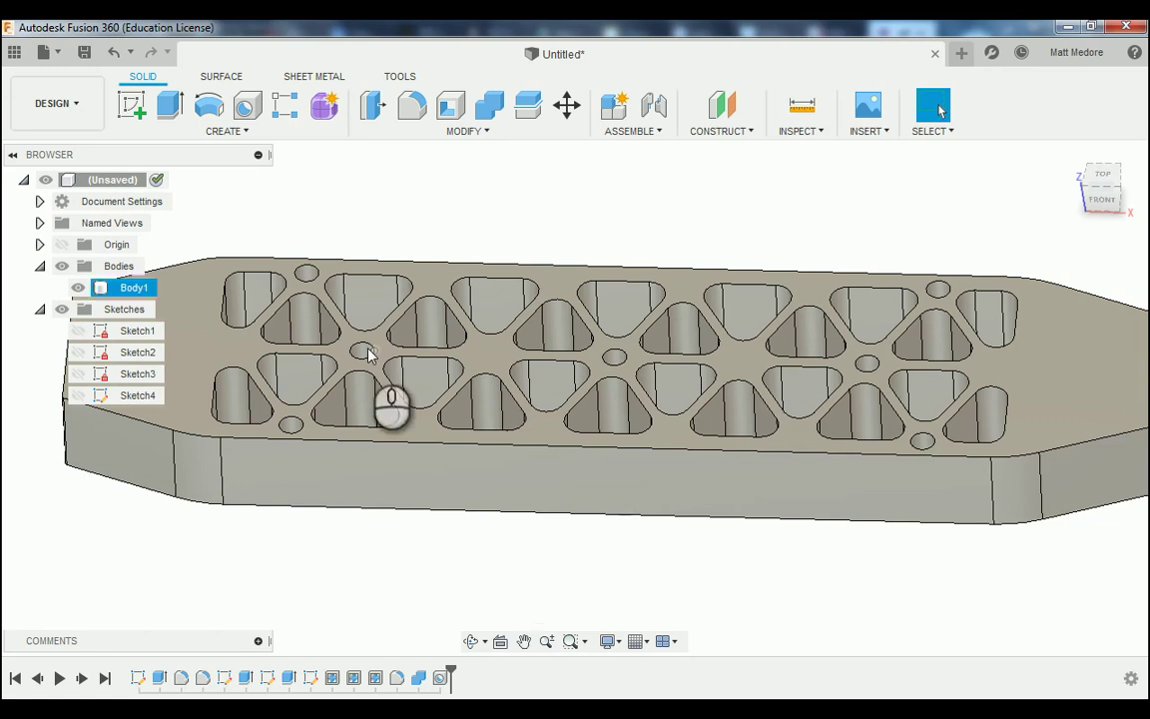
{"action": "left_click", "coordinate": [230, 133]}
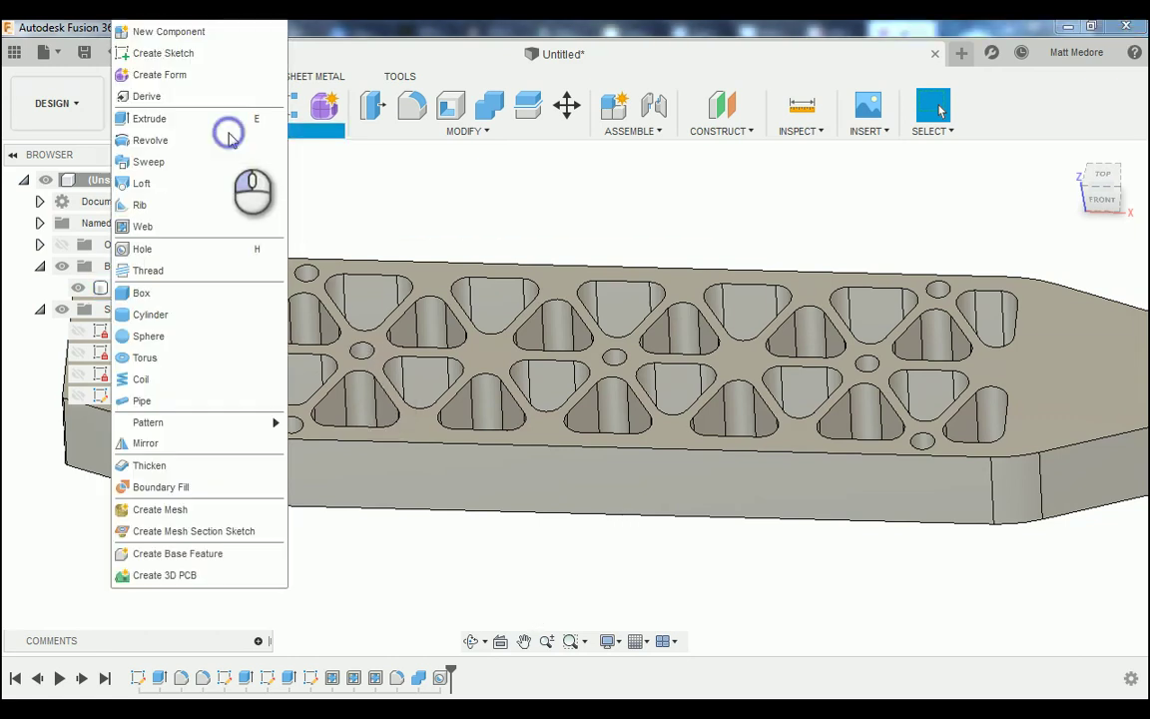
{"action": "left_click", "coordinate": [161, 271]}
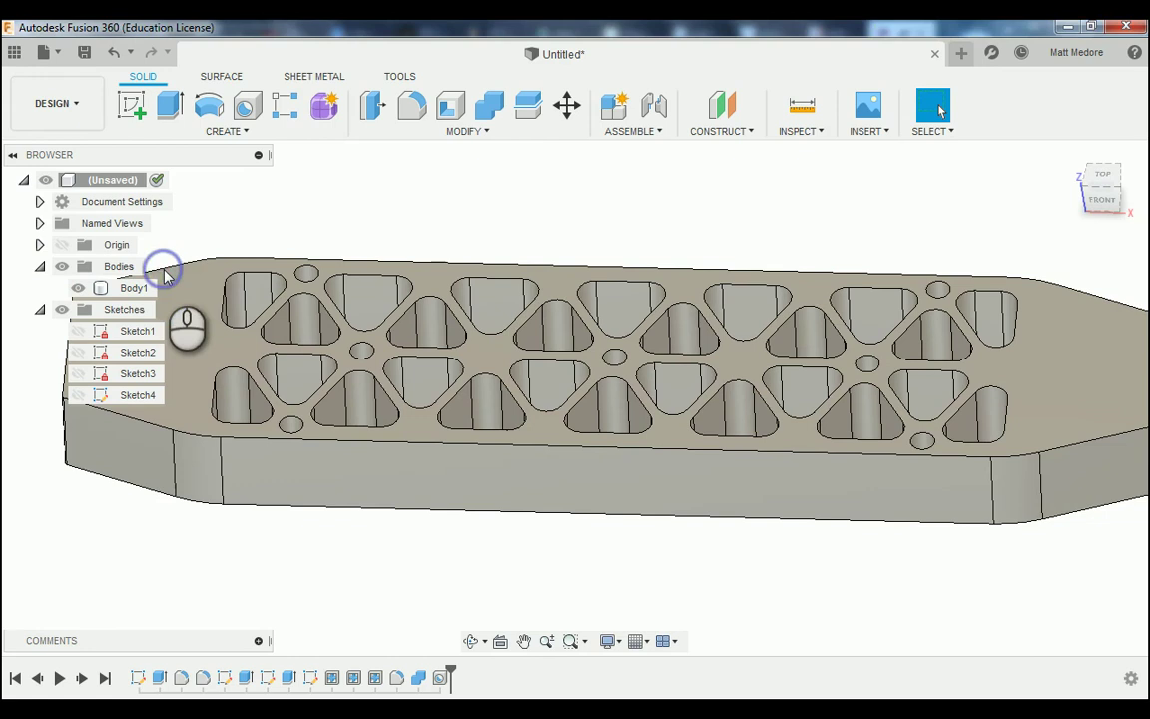
{"action": "scroll", "coordinate": [300, 276], "scroll_direction": "up", "scroll_amount": 3}
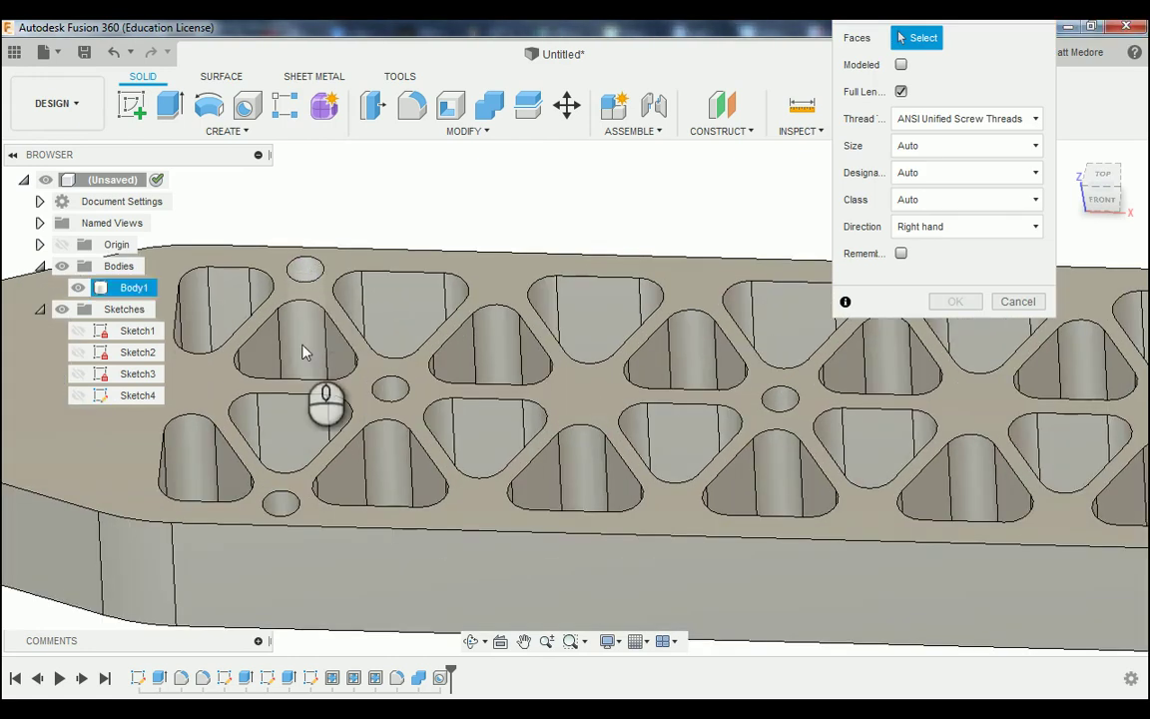
{"action": "left_click", "coordinate": [301, 266]}
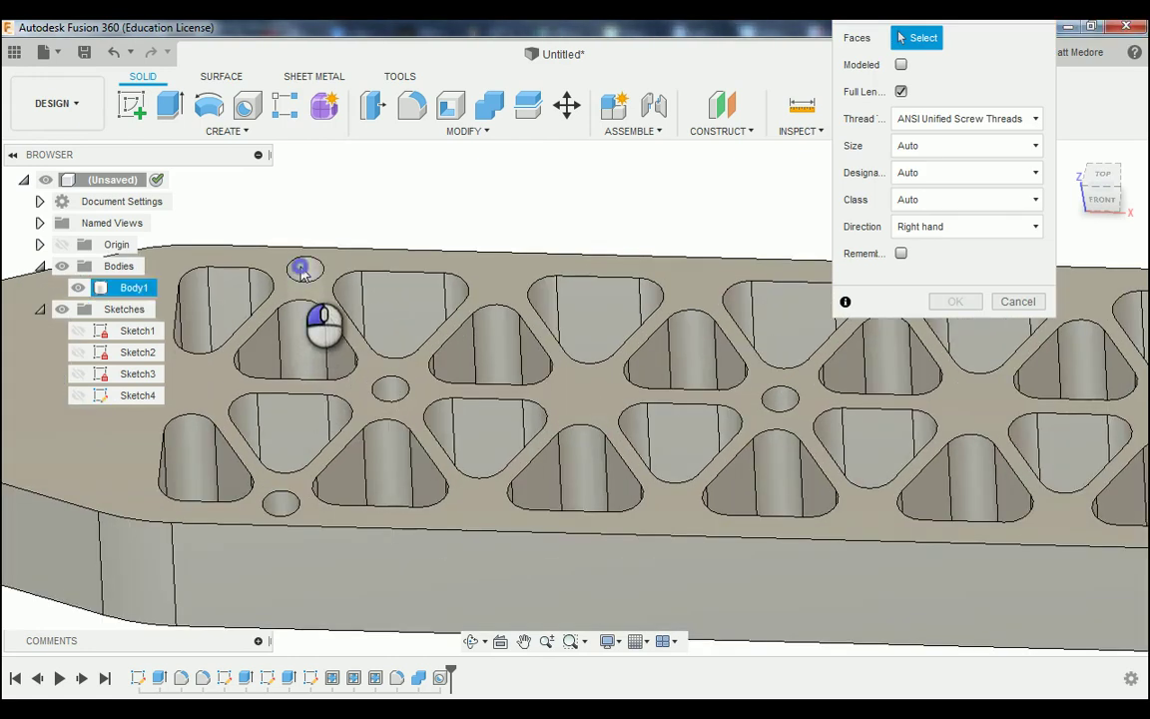
{"action": "left_click", "coordinate": [390, 389]}
{"action": "left_click", "coordinate": [282, 504]}
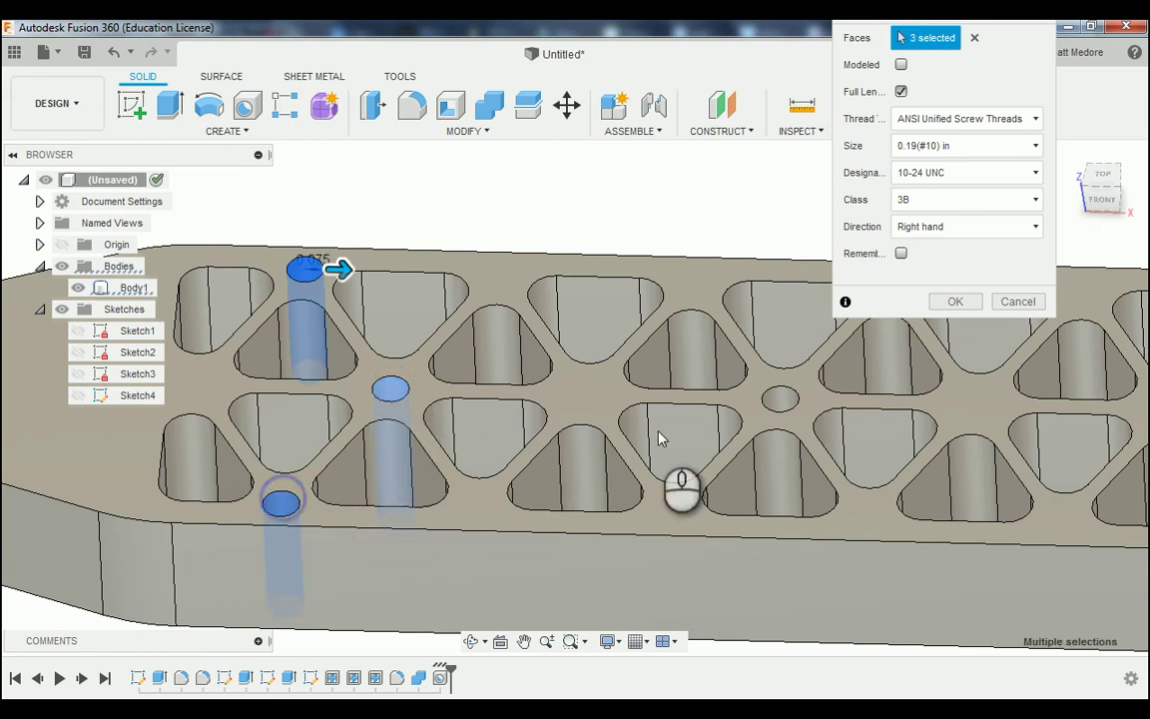
{"action": "left_click", "coordinate": [780, 399]}
{"action": "scroll", "coordinate": [190, 505], "scroll_direction": "down", "scroll_amount": 3}
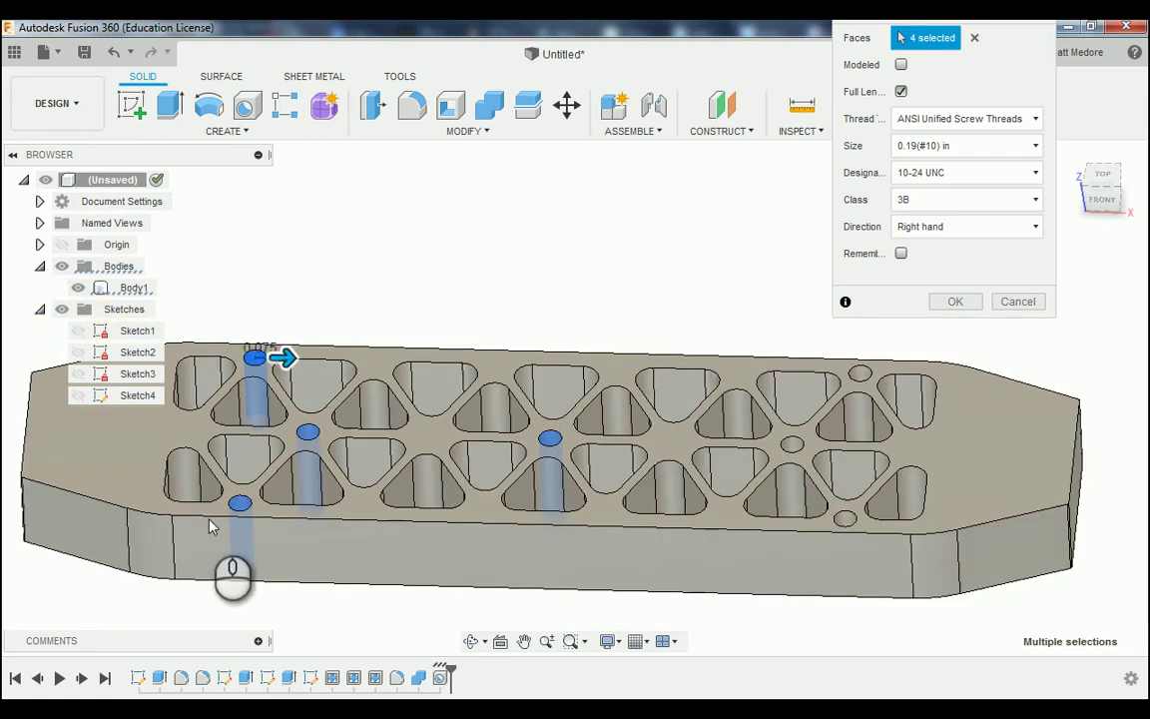
{"action": "scroll", "coordinate": [724, 500], "scroll_direction": "up", "scroll_amount": 5}
{"action": "left_click", "coordinate": [817, 542]}
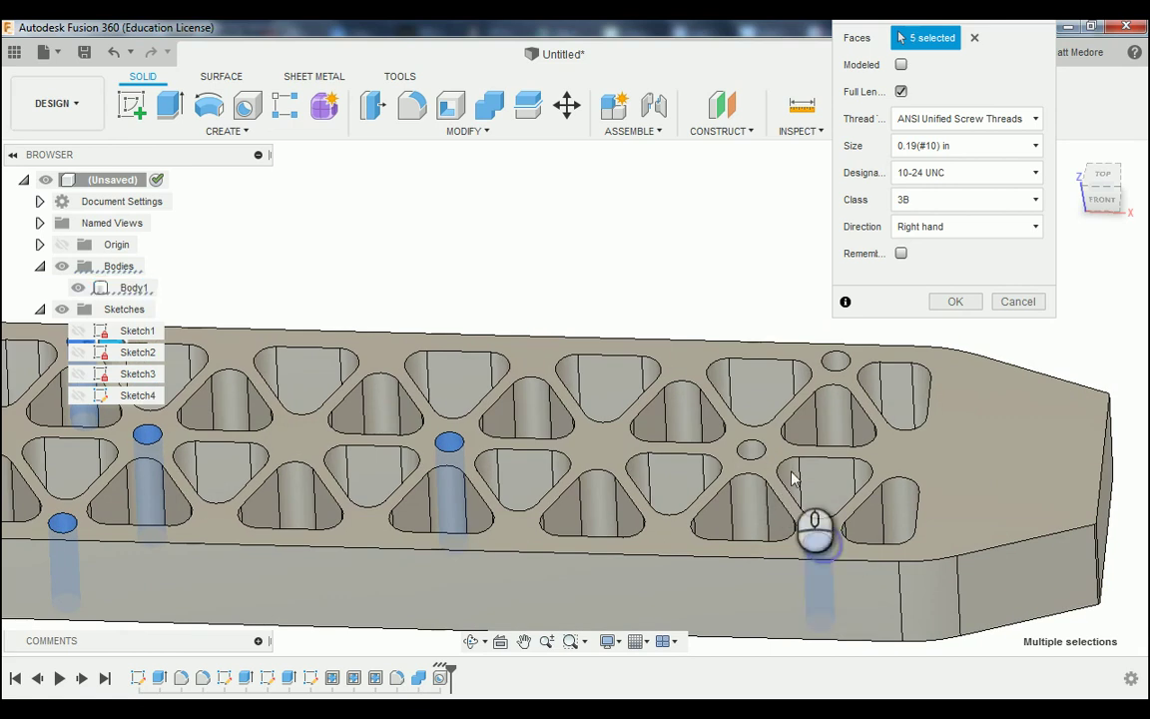
{"action": "left_click", "coordinate": [751, 450]}
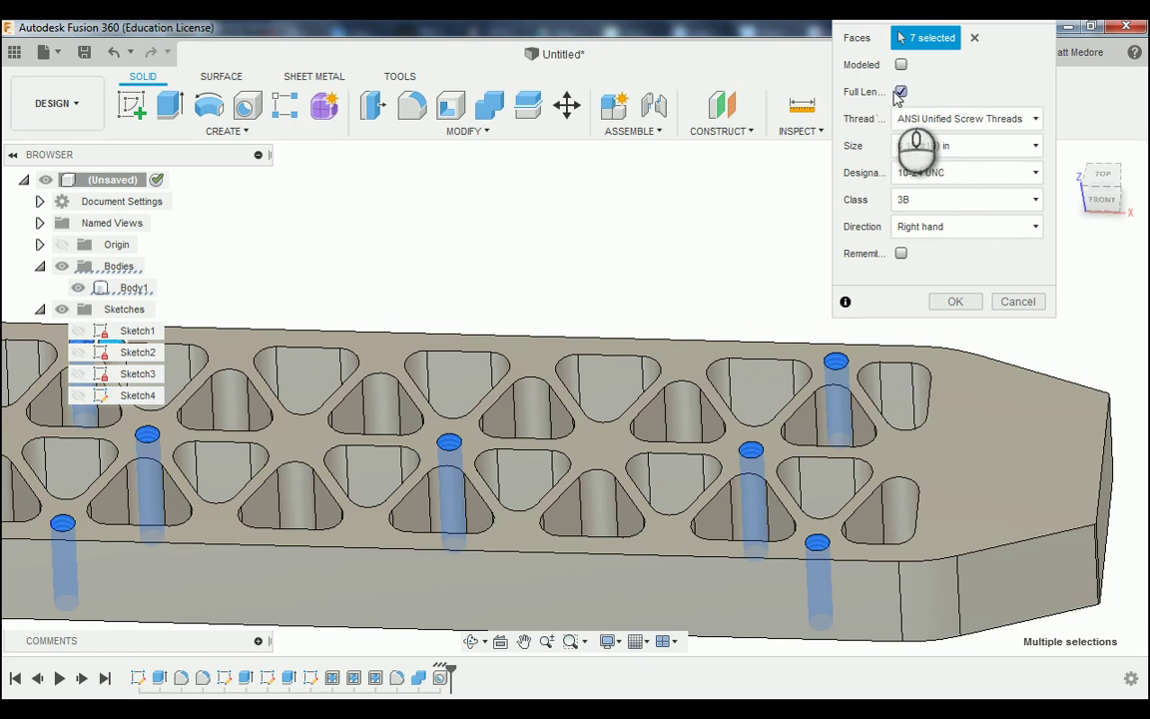
- Turn off full-length threading, set the thread length to 0.5 in, designation 10-32 UNF and class 2B, and create the threads
{"action": "left_click", "coordinate": [901, 92]}
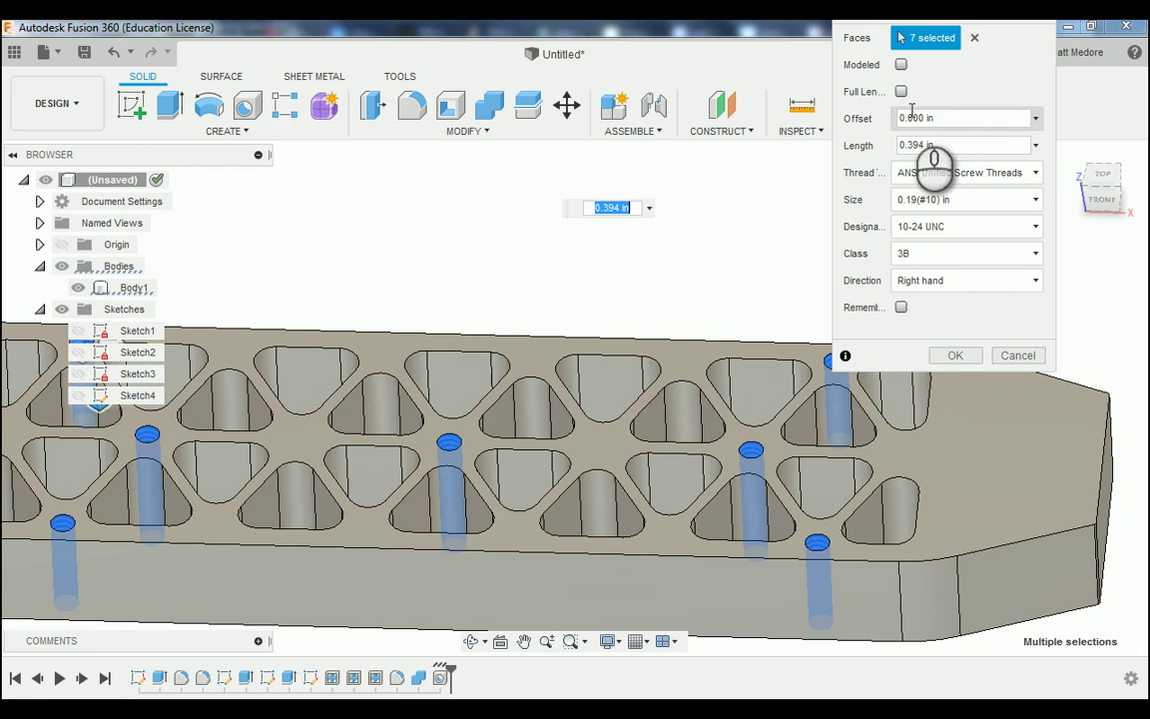
{"action": "left_click", "coordinate": [949, 146]}
{"action": "left_click_drag", "start_coordinate": [934, 147], "coordinate": [908, 147]}
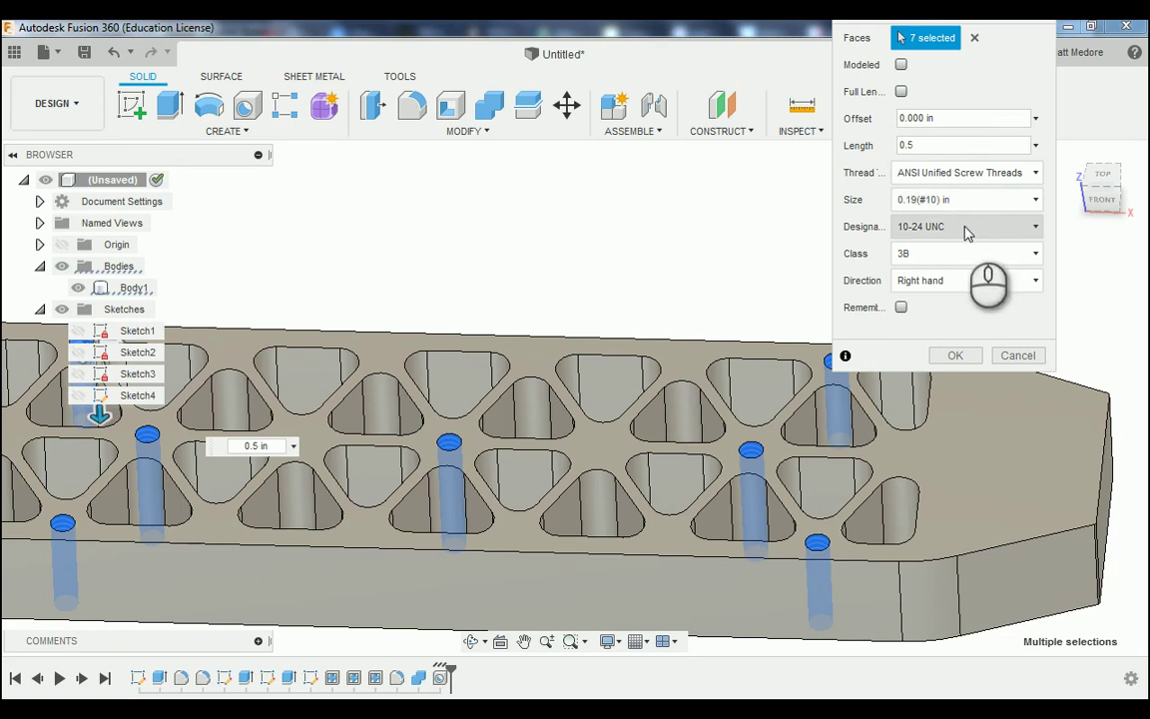
{"action": "left_click", "coordinate": [966, 229]}
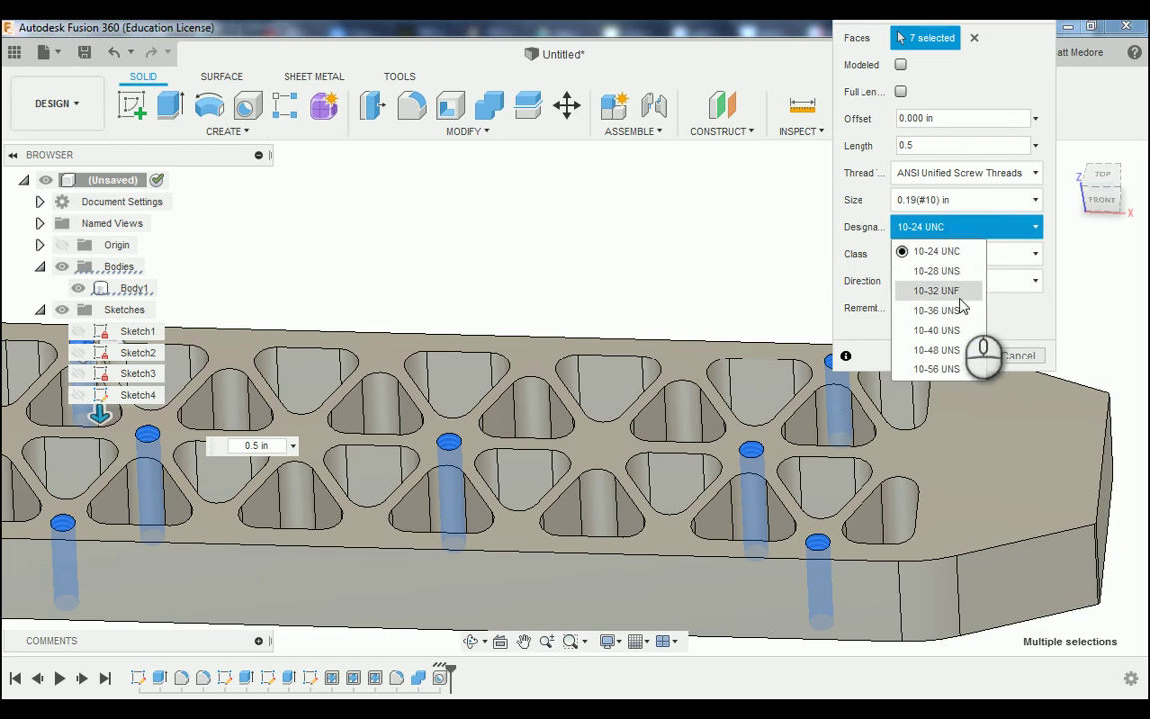
{"action": "left_click", "coordinate": [960, 292]}
{"action": "left_click", "coordinate": [959, 254]}
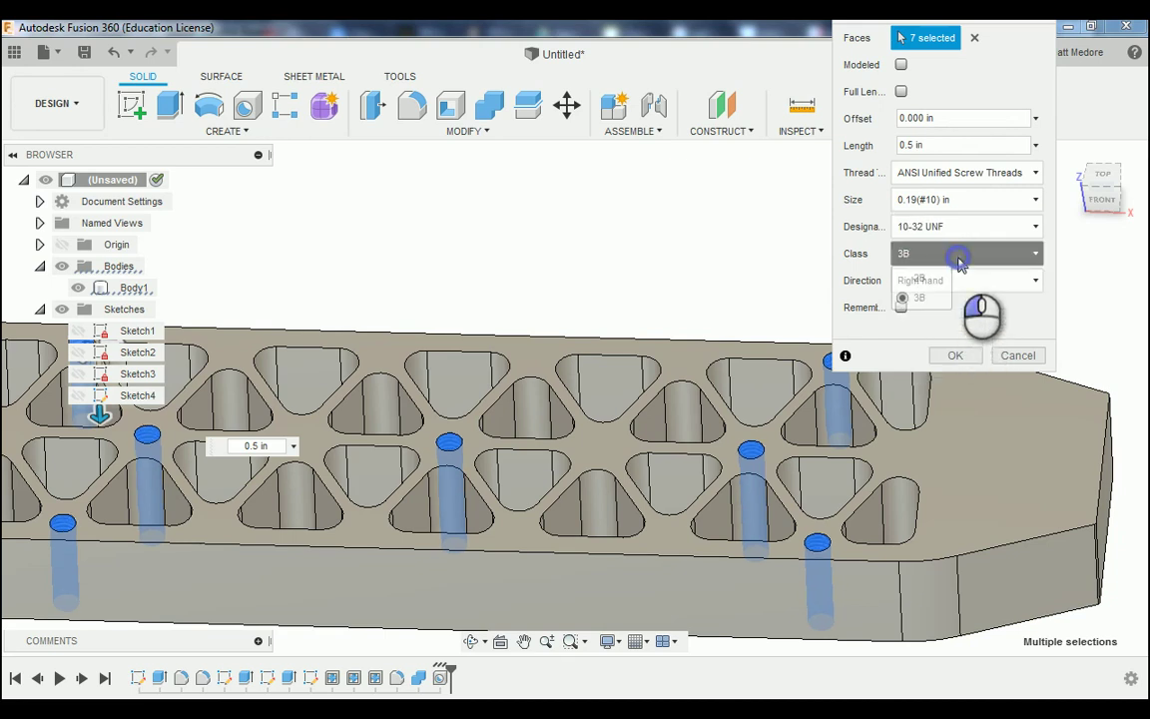
{"action": "left_click", "coordinate": [936, 280]}
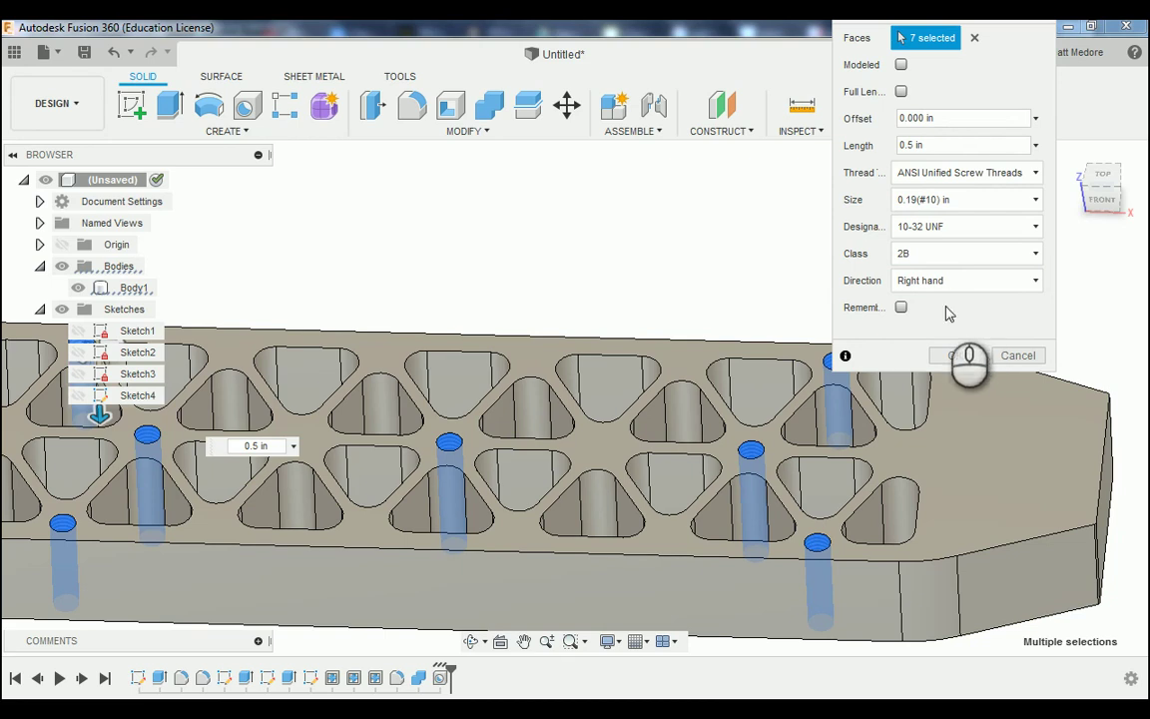
{"action": "left_click", "coordinate": [957, 359]}
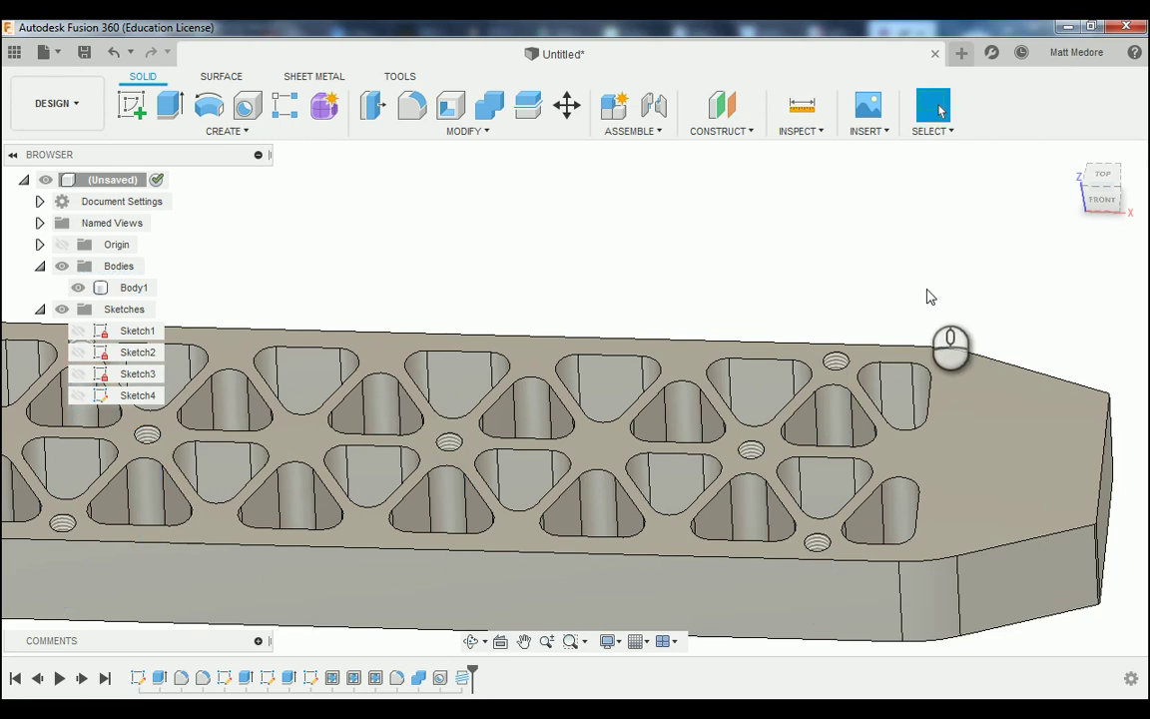
- Examine the threaded holes up close from the plate's top and underside to check how far the threads extend
{"action": "scroll", "coordinate": [927, 291], "scroll_direction": "up", "scroll_amount": 2}
{"action": "scroll", "coordinate": [890, 383], "scroll_direction": "down", "scroll_amount": 5}
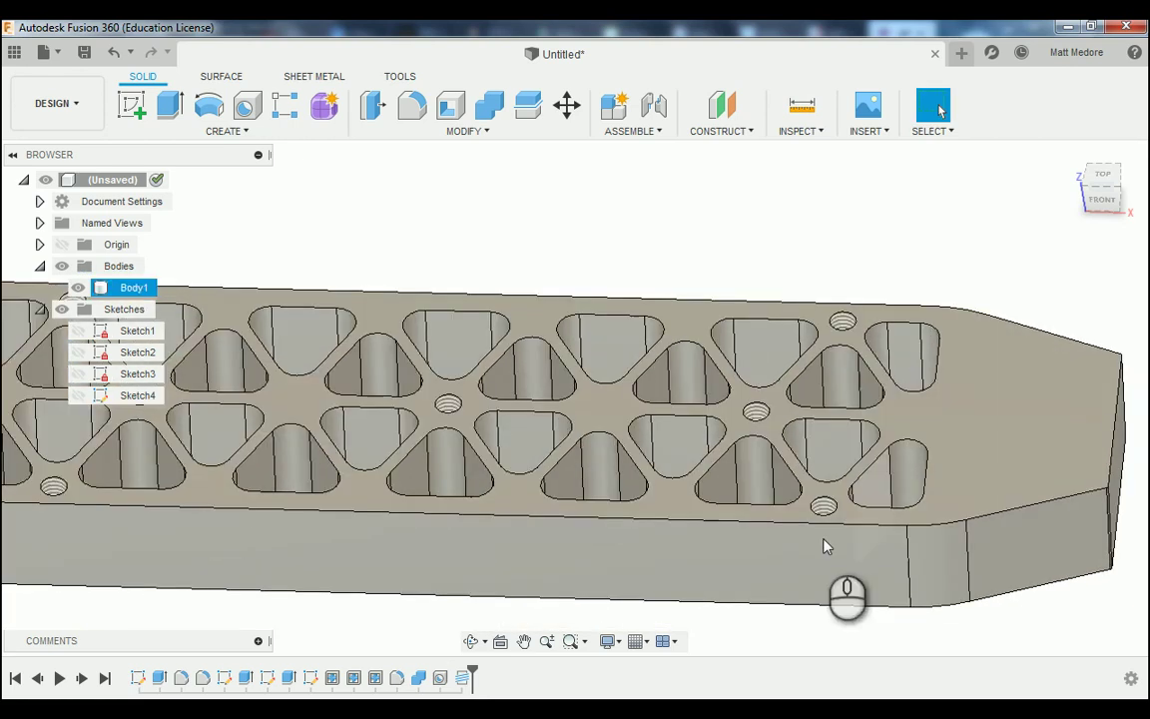
{"action": "scroll", "coordinate": [821, 524], "scroll_direction": "down", "scroll_amount": 2}
{"action": "scroll", "coordinate": [829, 534], "scroll_direction": "up", "scroll_amount": 5}
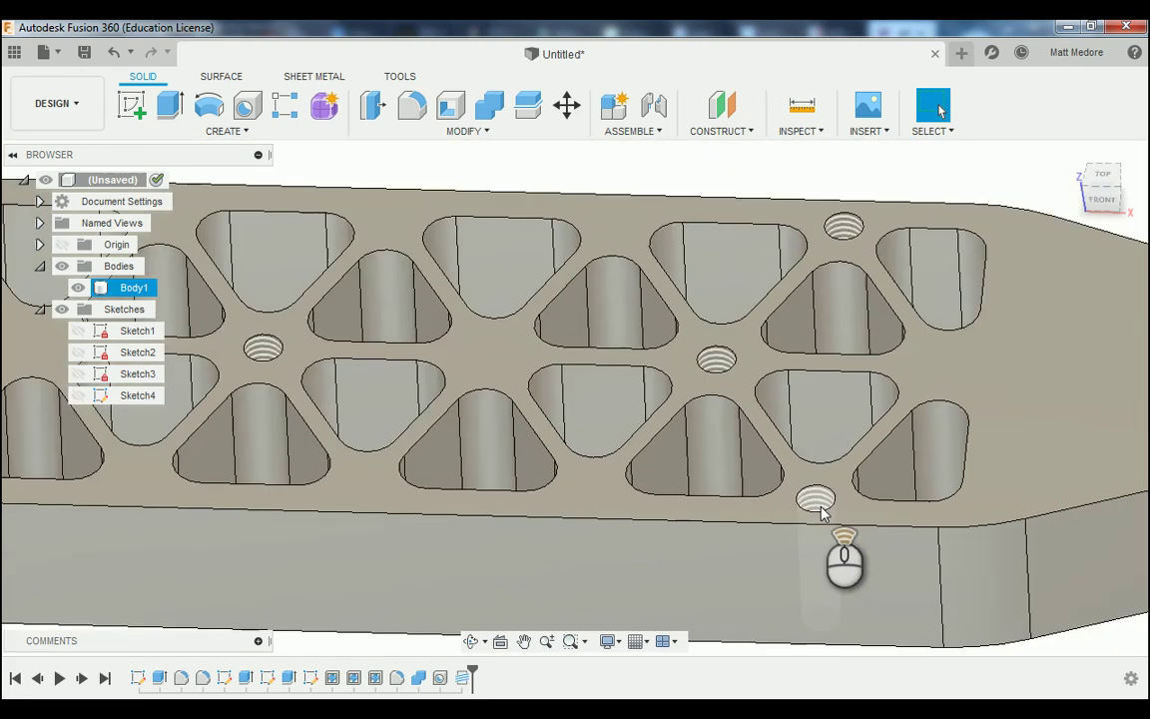
{"action": "middle_click_drag", "start_coordinate": [832, 582], "coordinate": [819, 389], "text": "shift"}
{"action": "scroll", "coordinate": [819, 389], "scroll_direction": "down", "scroll_amount": 4}
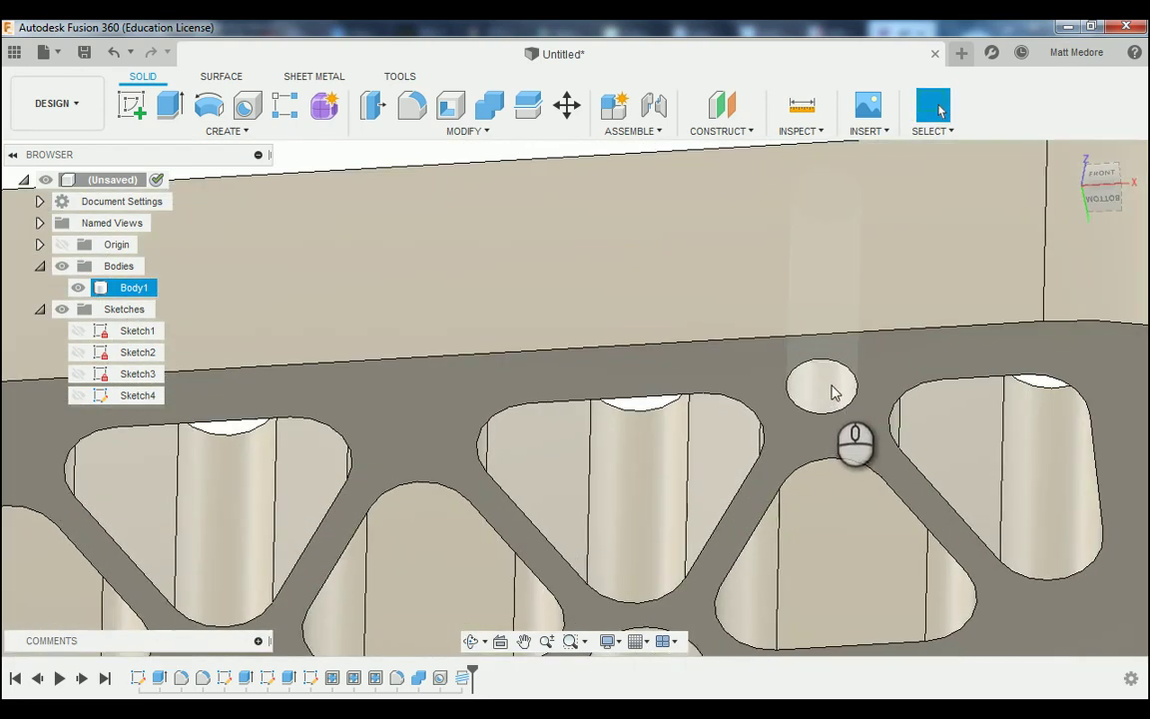
{"action": "scroll", "coordinate": [816, 389], "scroll_direction": "up", "scroll_amount": 3}
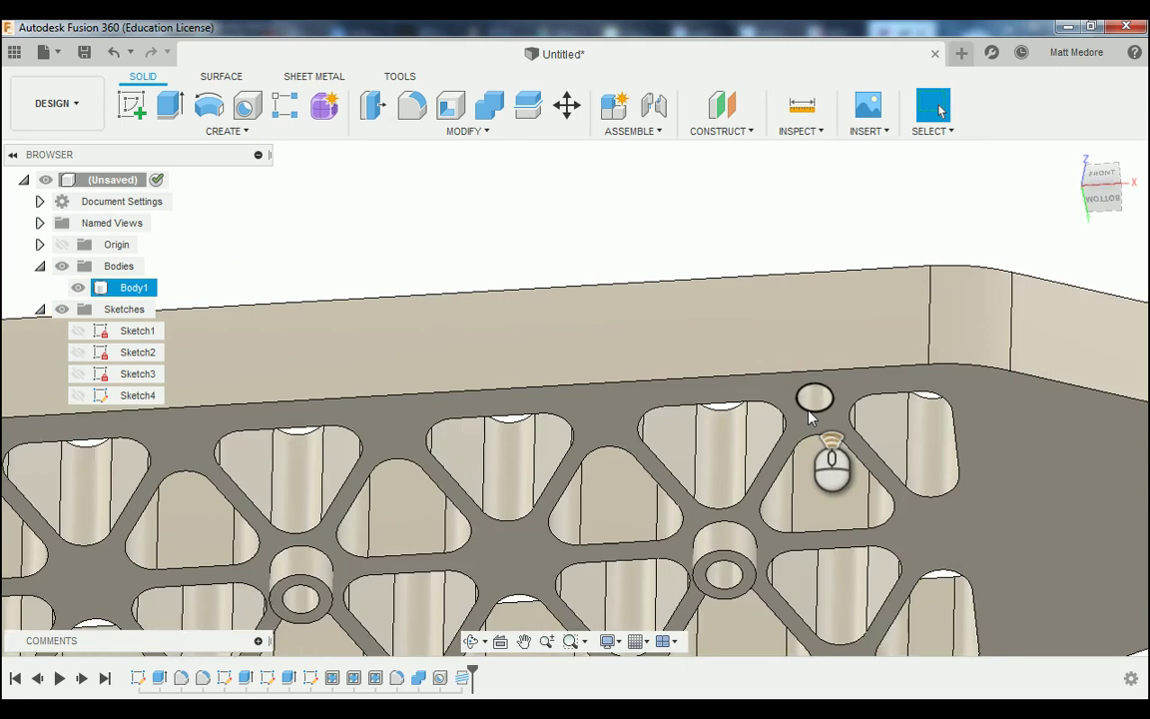
{"action": "scroll", "coordinate": [810, 410], "scroll_direction": "up", "scroll_amount": 4}
{"action": "middle_click_drag", "start_coordinate": [726, 285], "coordinate": [732, 471], "text": "shift"}
{"action": "scroll", "coordinate": [902, 469], "scroll_direction": "up", "scroll_amount": 3}
{"action": "middle_click_drag", "start_coordinate": [803, 272], "coordinate": [827, 262], "text": "shift"}
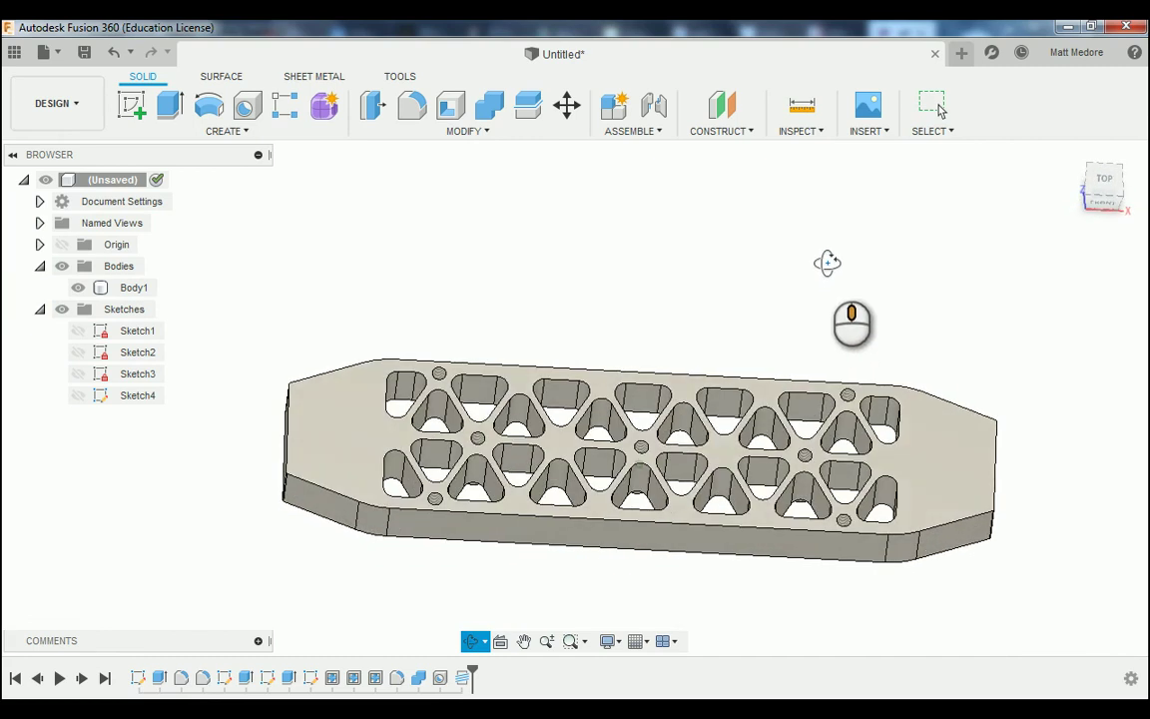
{"action": "scroll", "coordinate": [792, 559], "scroll_direction": "down", "scroll_amount": 2}
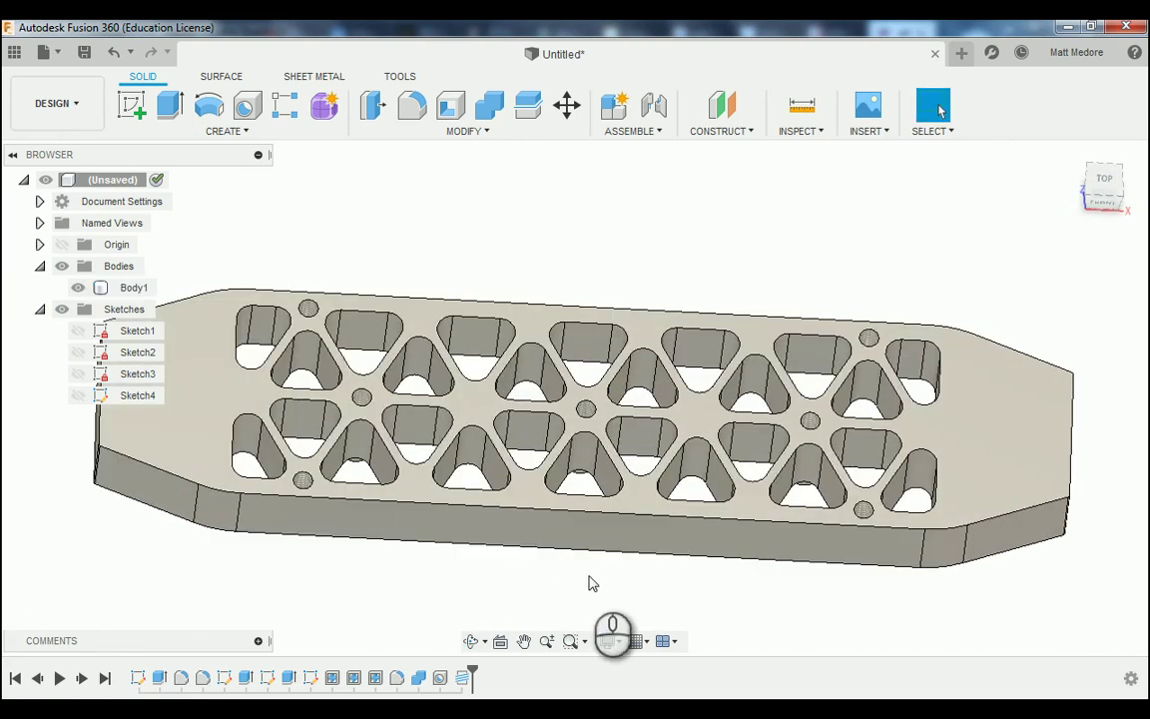
{"action": "scroll", "coordinate": [94, 544], "scroll_direction": "down", "scroll_amount": 3}
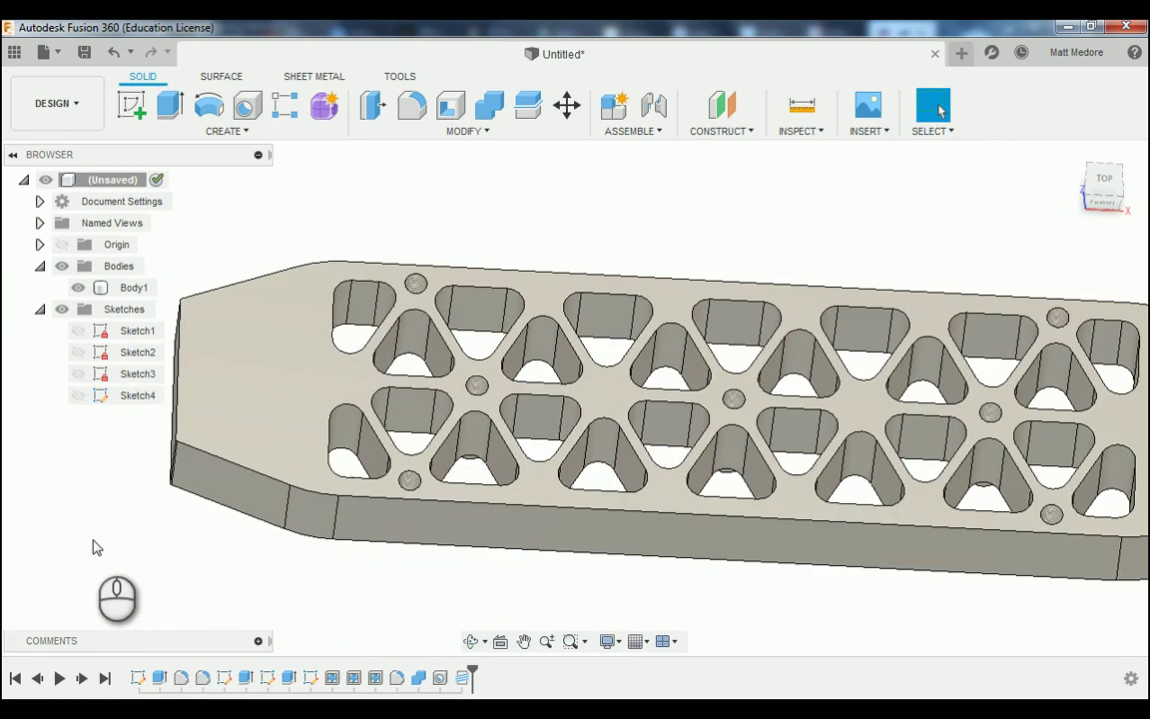
- Start a line sketch on the top face of the plate
{"action": "scroll", "coordinate": [95, 547], "scroll_direction": "down", "scroll_amount": 1}
{"action": "scroll", "coordinate": [100, 529], "scroll_direction": "up", "scroll_amount": 3}
{"action": "middle_click_drag", "start_coordinate": [93, 506], "coordinate": [110, 529], "text": "shift"}
{"action": "scroll", "coordinate": [111, 537], "scroll_direction": "down", "scroll_amount": 3}
{"action": "left_click", "coordinate": [211, 431]}
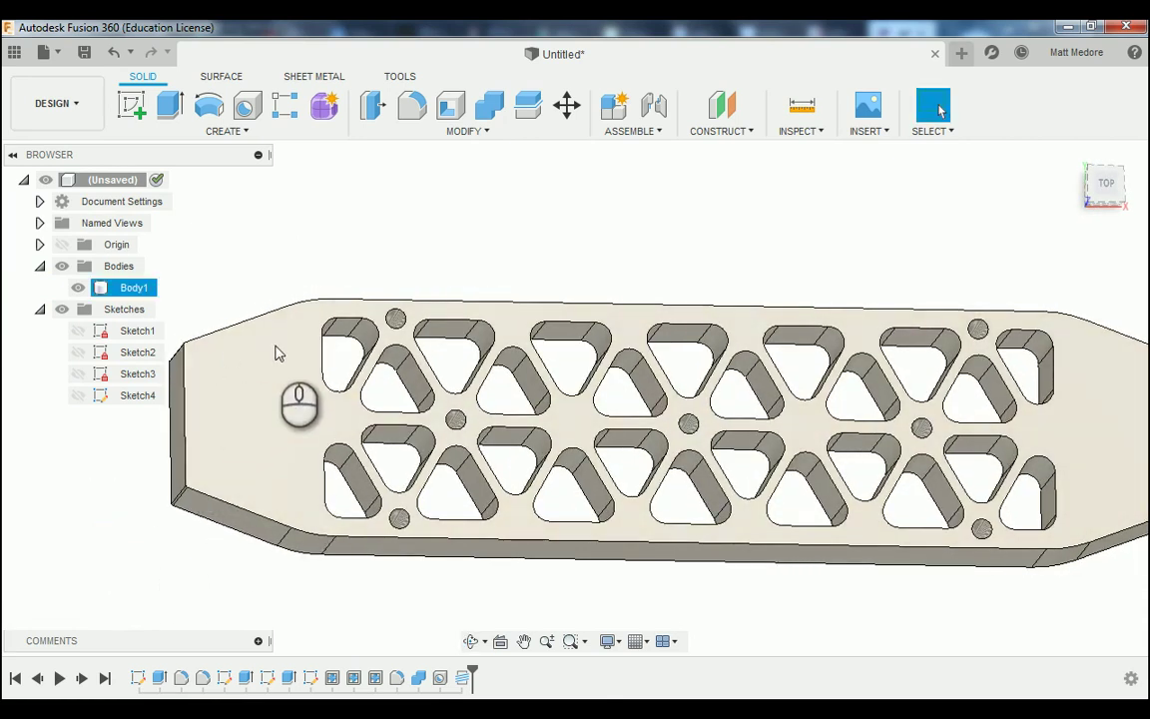
{"action": "left_click", "coordinate": [391, 213]}
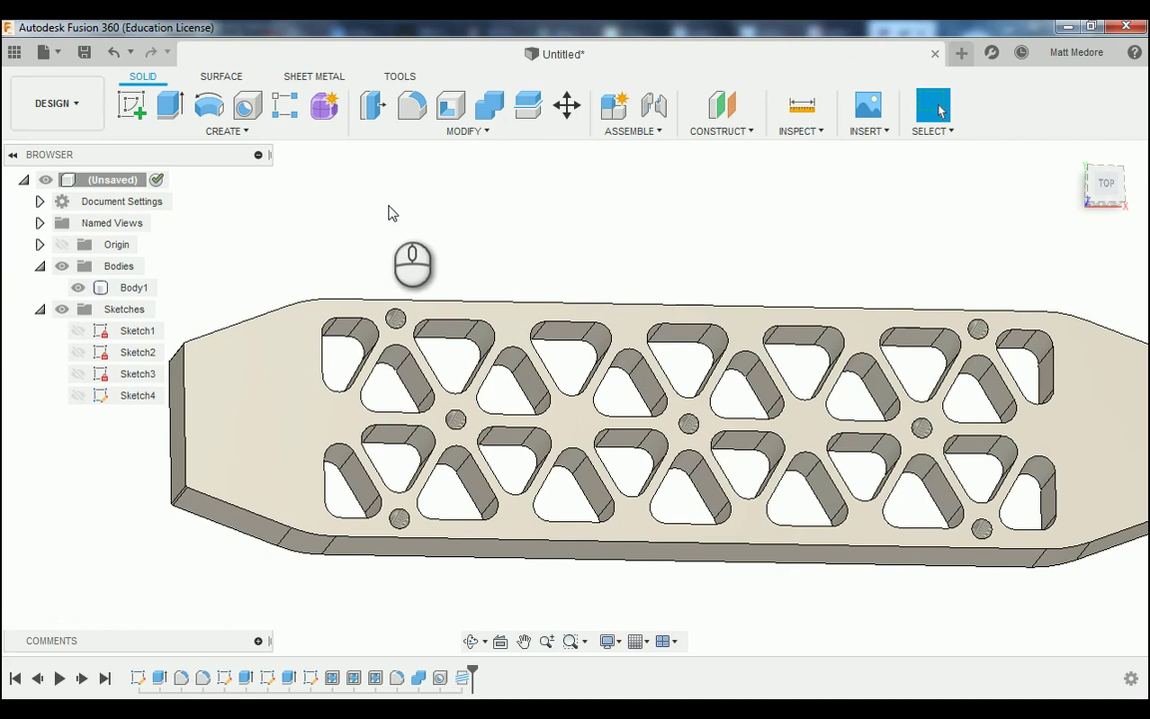
{"action": "left_click", "coordinate": [285, 411]}
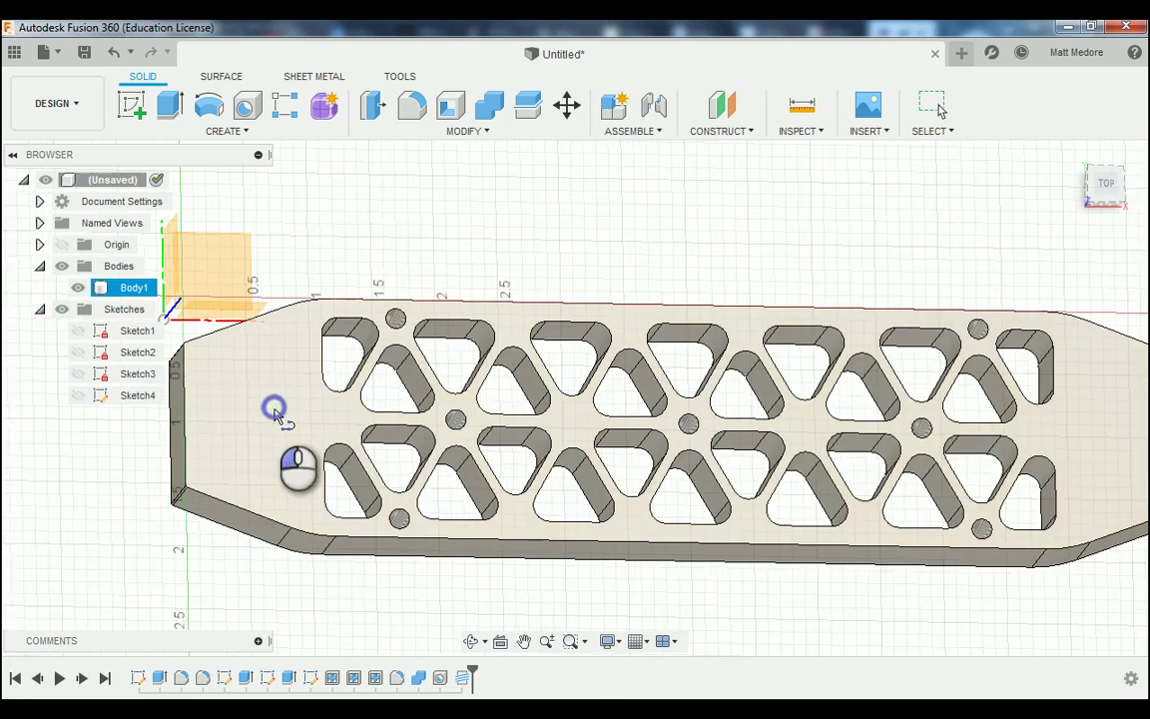
{"action": "left_click", "coordinate": [304, 431]}
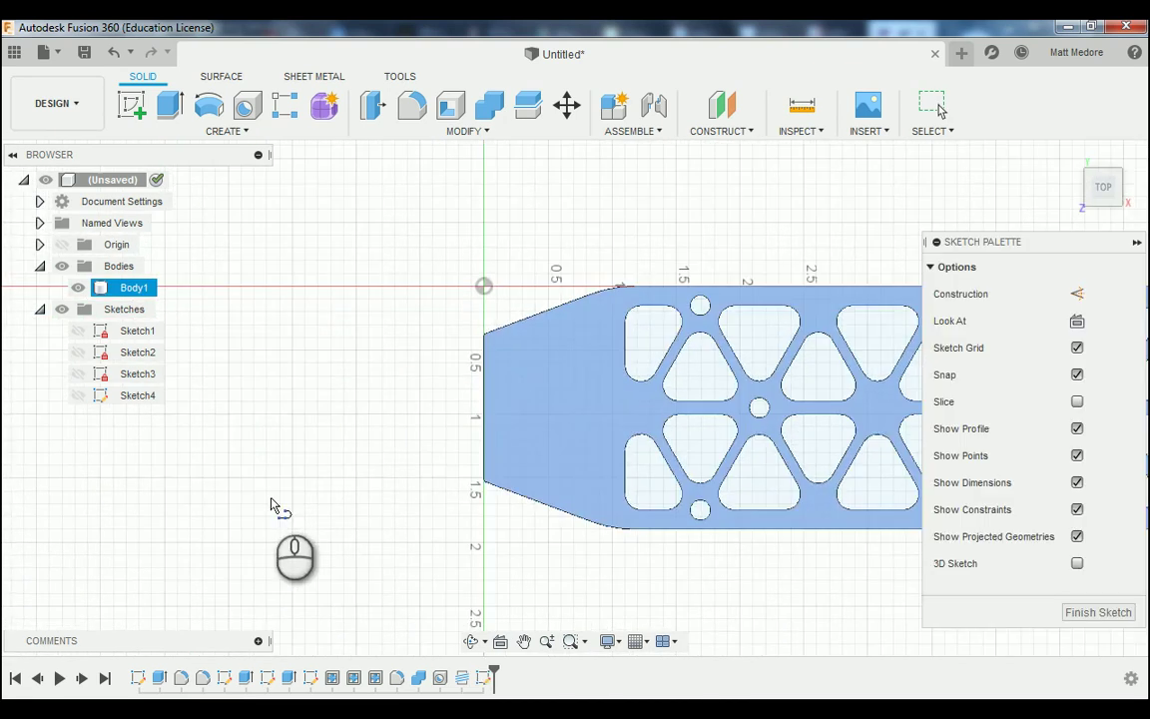
- Draw an 8 in horizontal line between the midpoints of the plate's two short end edges and convert it to construction geometry
{"action": "scroll", "coordinate": [436, 559], "scroll_direction": "up", "scroll_amount": 5}
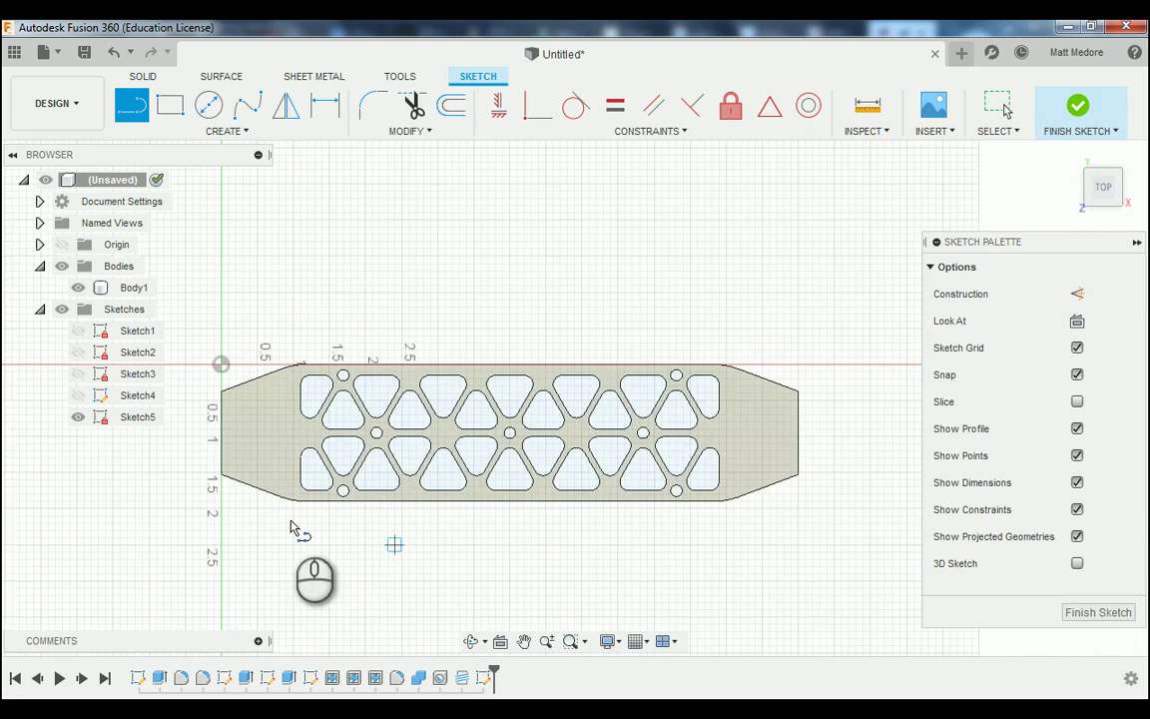
{"action": "scroll", "coordinate": [202, 409], "scroll_direction": "up", "scroll_amount": 1}
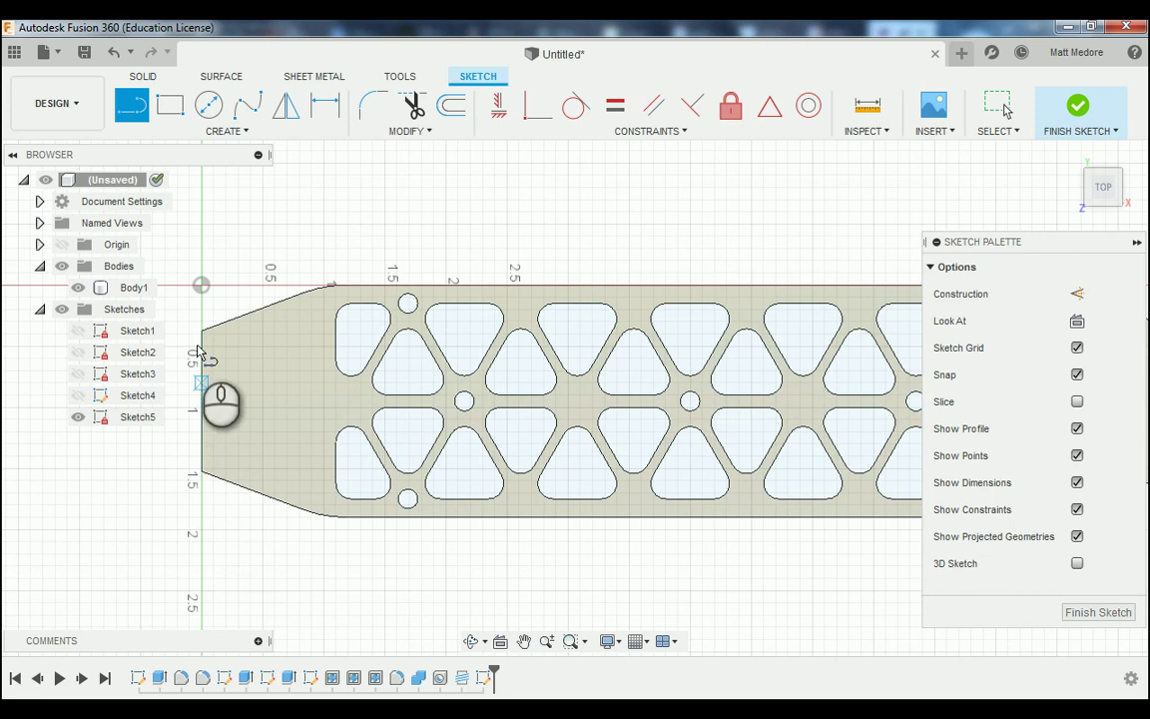
{"action": "left_click", "coordinate": [203, 410]}
{"action": "scroll", "coordinate": [200, 459], "scroll_direction": "down", "scroll_amount": 5}
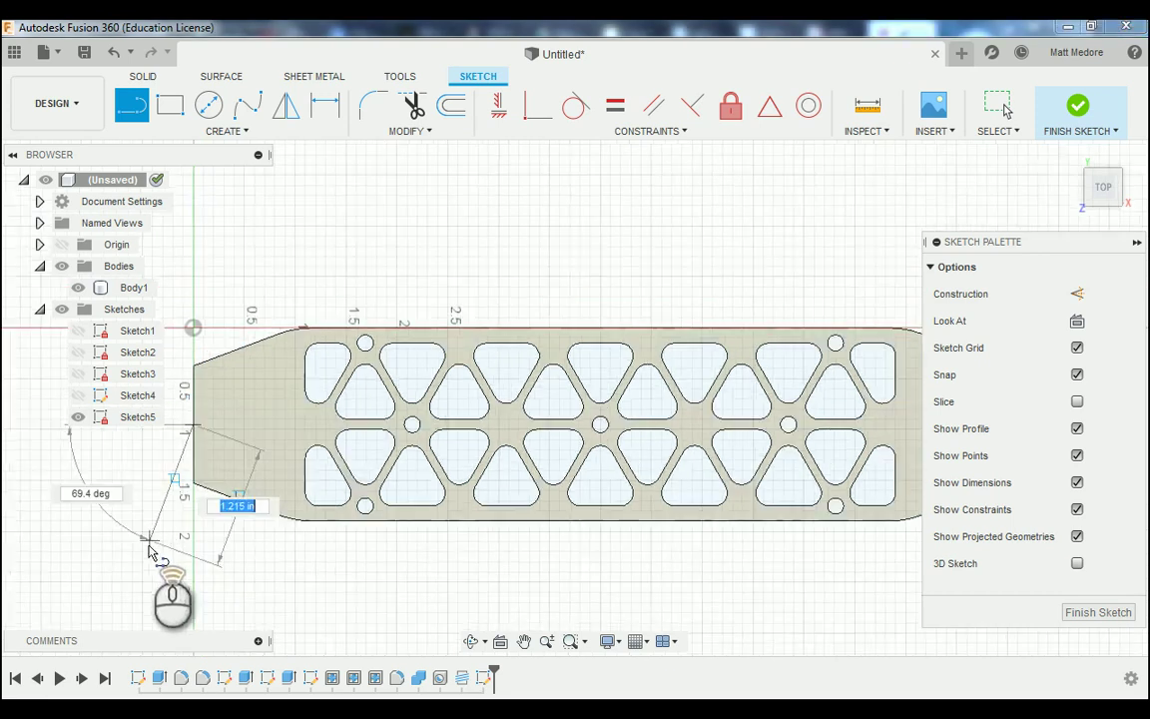
{"action": "scroll", "coordinate": [747, 483], "scroll_direction": "up", "scroll_amount": 5}
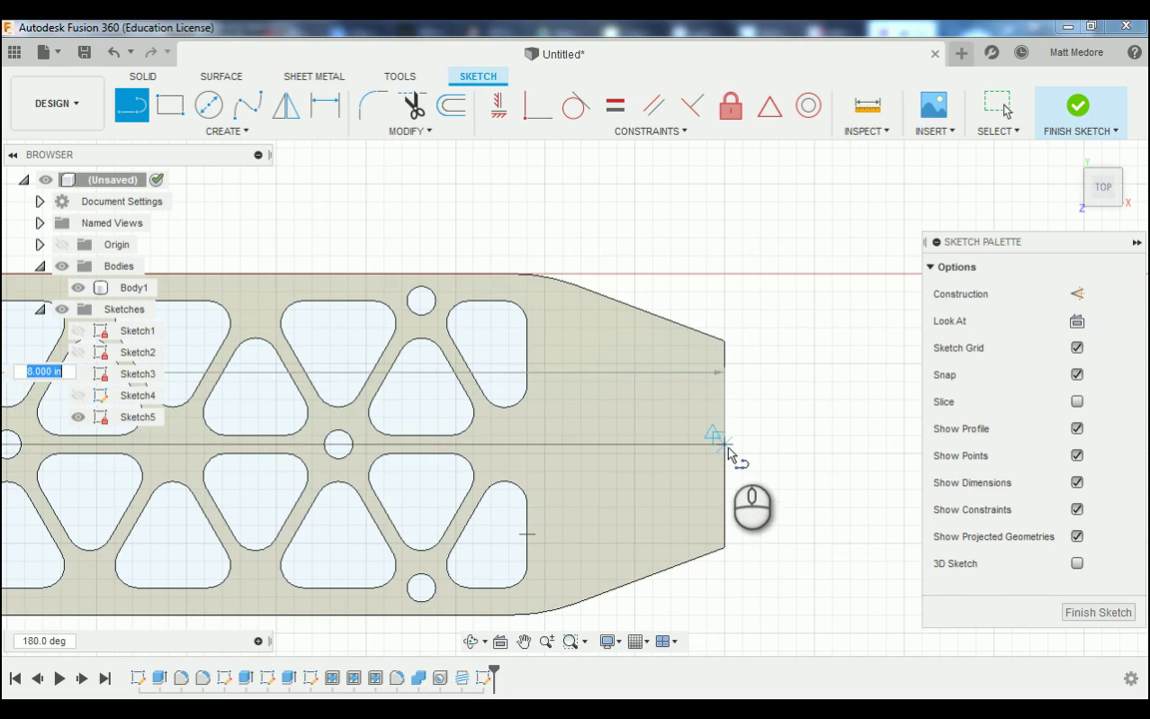
{"action": "left_click", "coordinate": [728, 454]}
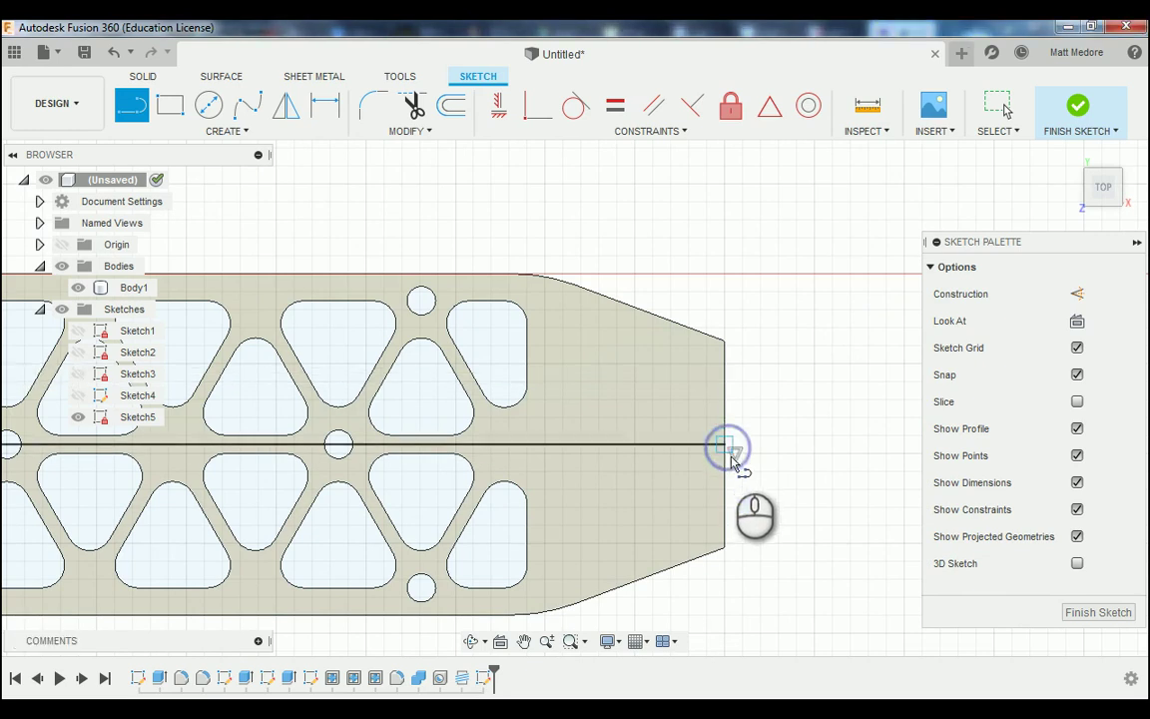
{"action": "right_click", "coordinate": [782, 466]}
{"action": "left_click", "coordinate": [860, 462]}
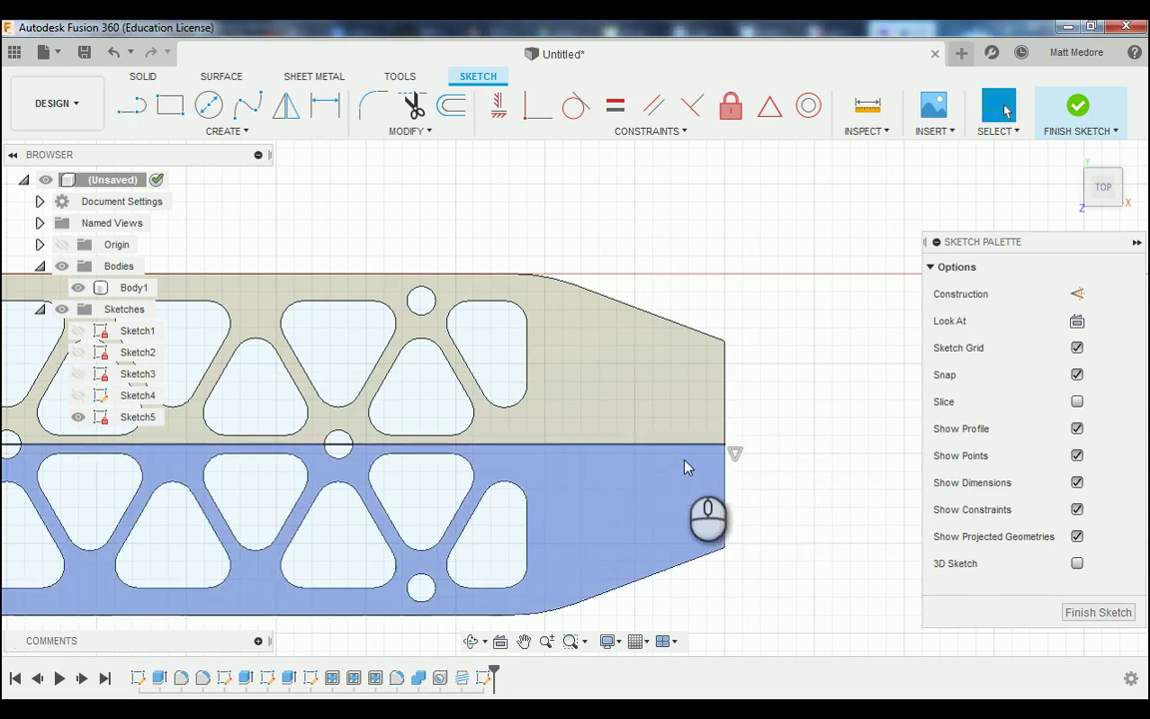
{"action": "left_click", "coordinate": [665, 445]}
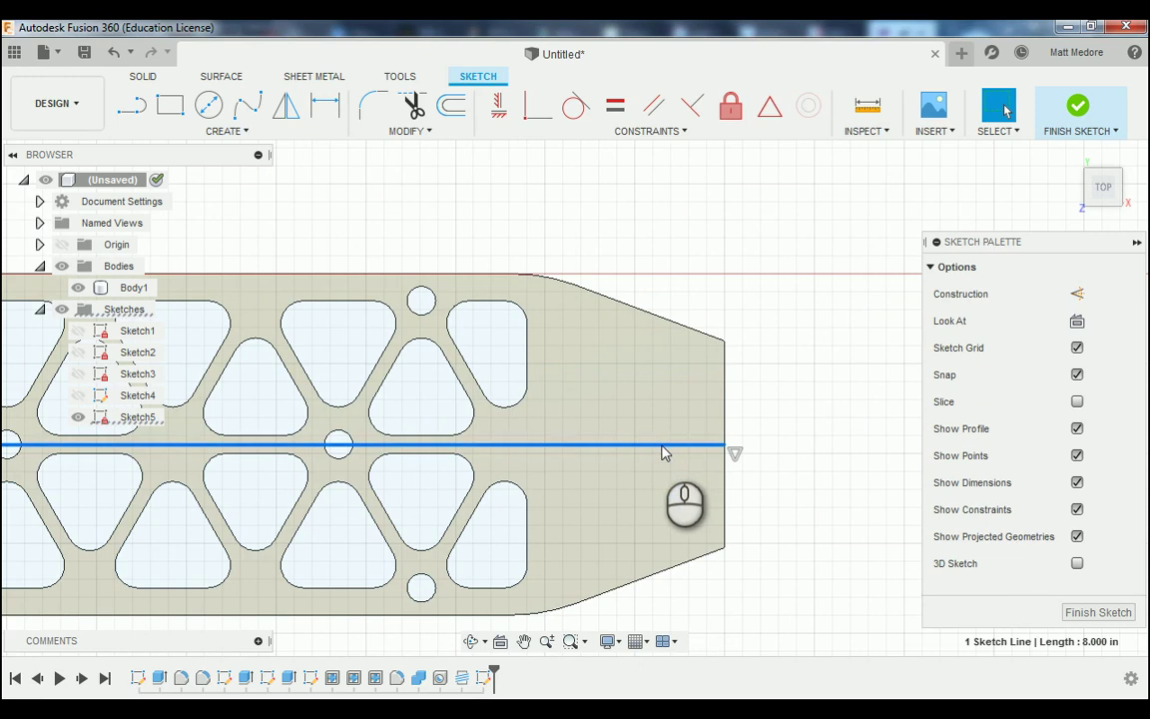
{"action": "key", "text": "x"}
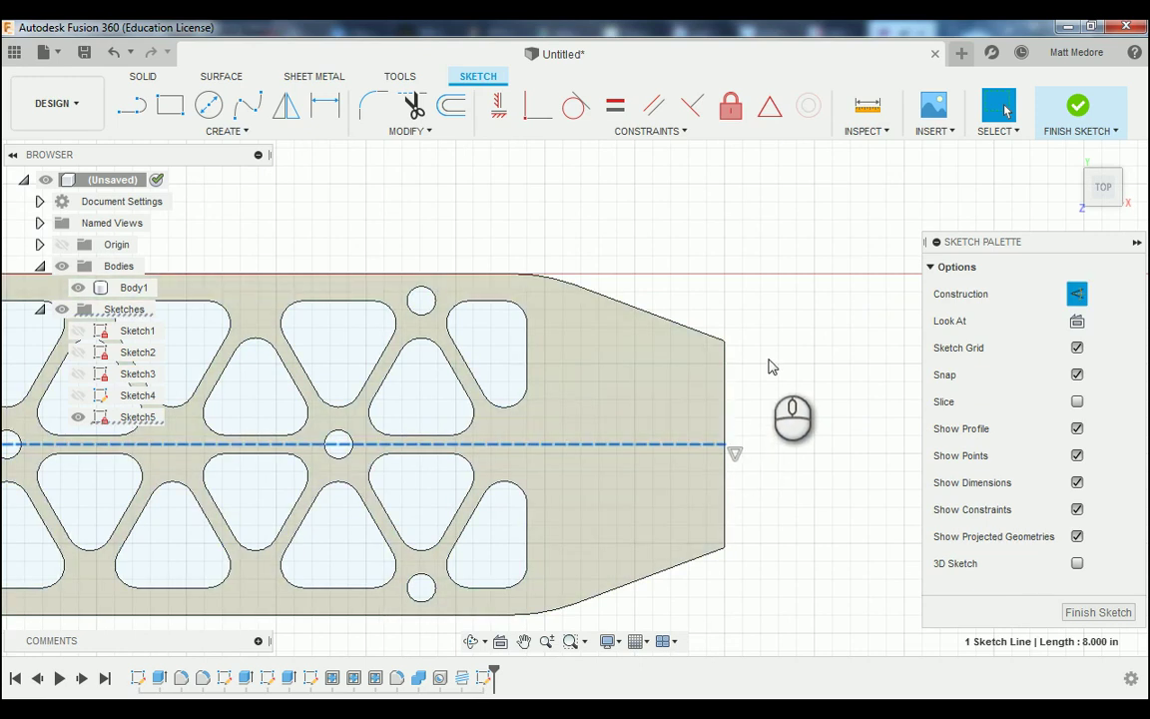
- Sketch a three-line tapered pocket outline about 0.9 in long above the centerline, starting and ending on the plate's left end edge
{"action": "scroll", "coordinate": [788, 365], "scroll_direction": "down", "scroll_amount": 3}
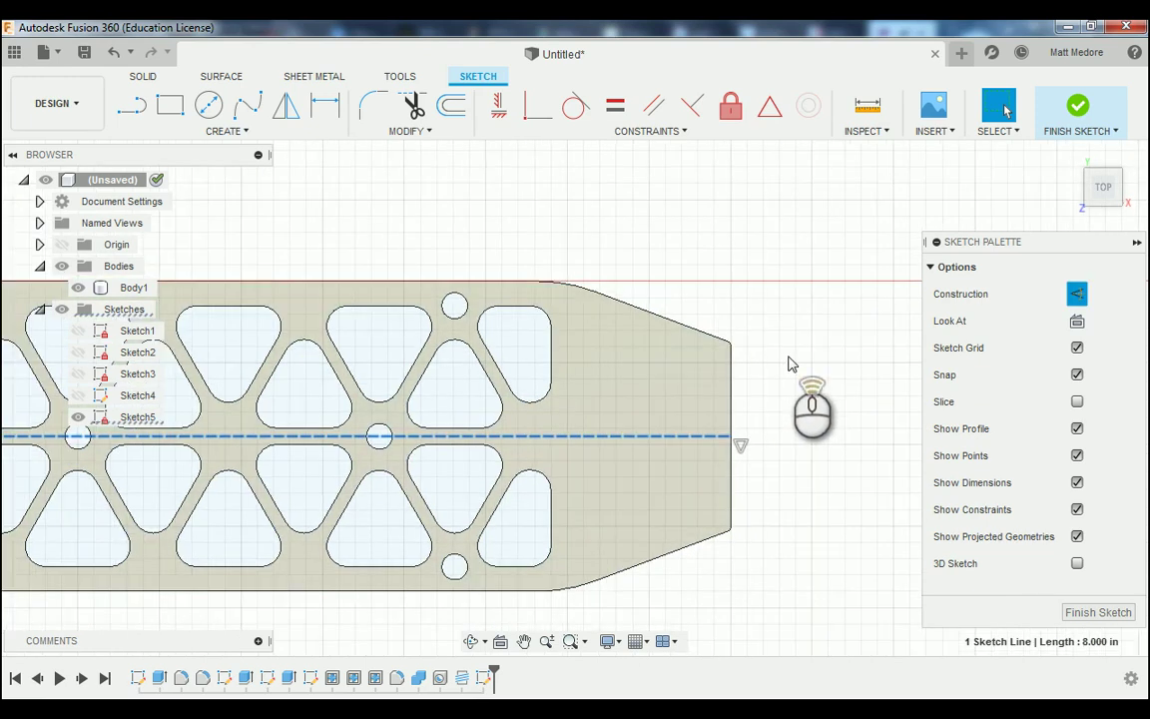
{"action": "scroll", "coordinate": [804, 359], "scroll_direction": "down", "scroll_amount": 2}
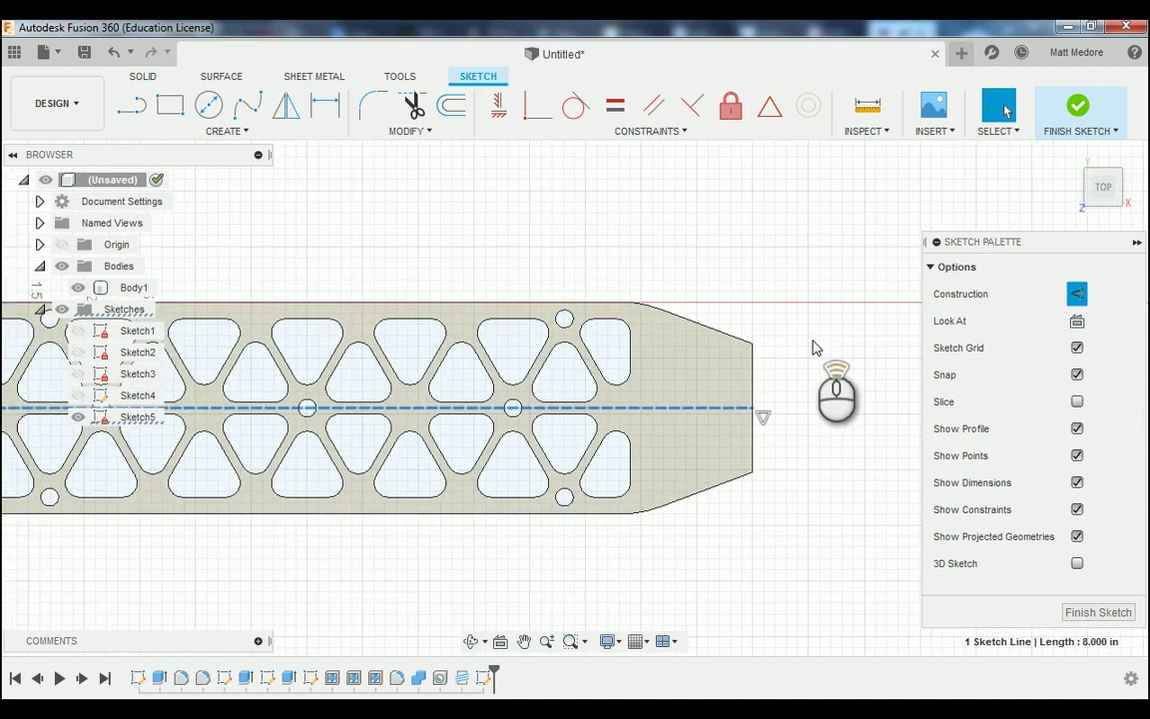
{"action": "scroll", "coordinate": [669, 539], "scroll_direction": "down", "scroll_amount": 1}
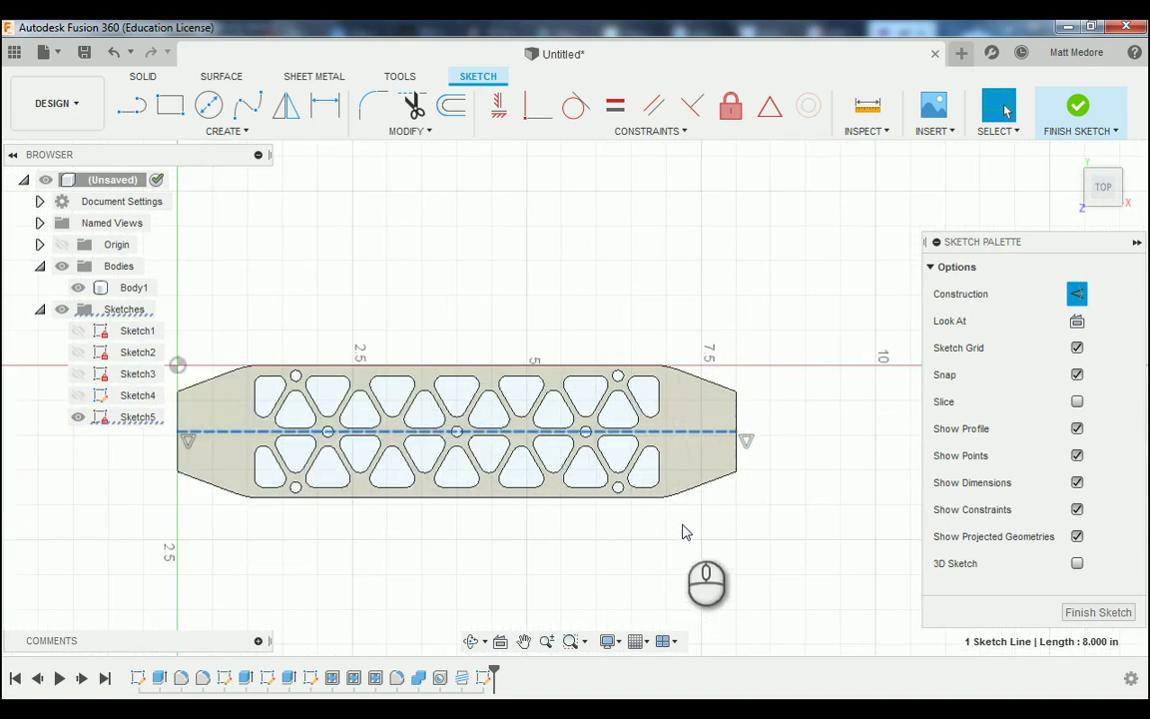
{"action": "scroll", "coordinate": [229, 544], "scroll_direction": "up", "scroll_amount": 2}
{"action": "scroll", "coordinate": [149, 524], "scroll_direction": "down", "scroll_amount": 1}
{"action": "scroll", "coordinate": [77, 508], "scroll_direction": "up", "scroll_amount": 2}
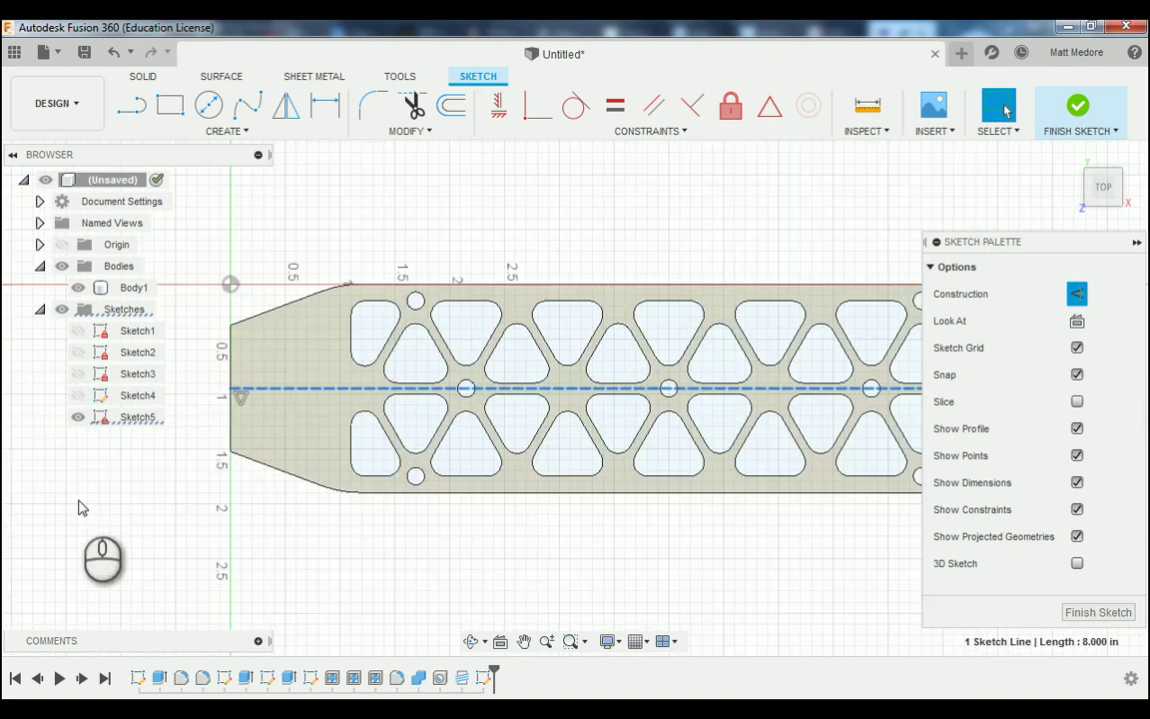
{"action": "scroll", "coordinate": [220, 298], "scroll_direction": "up", "scroll_amount": 1}
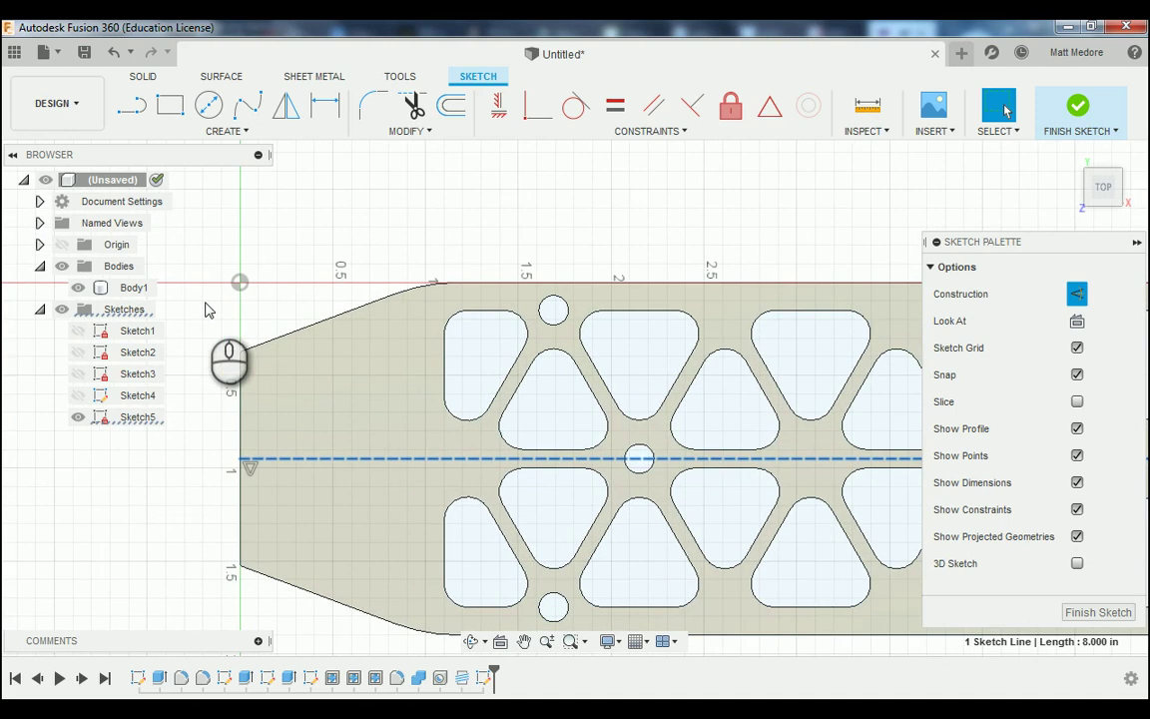
{"action": "key", "text": "l"}
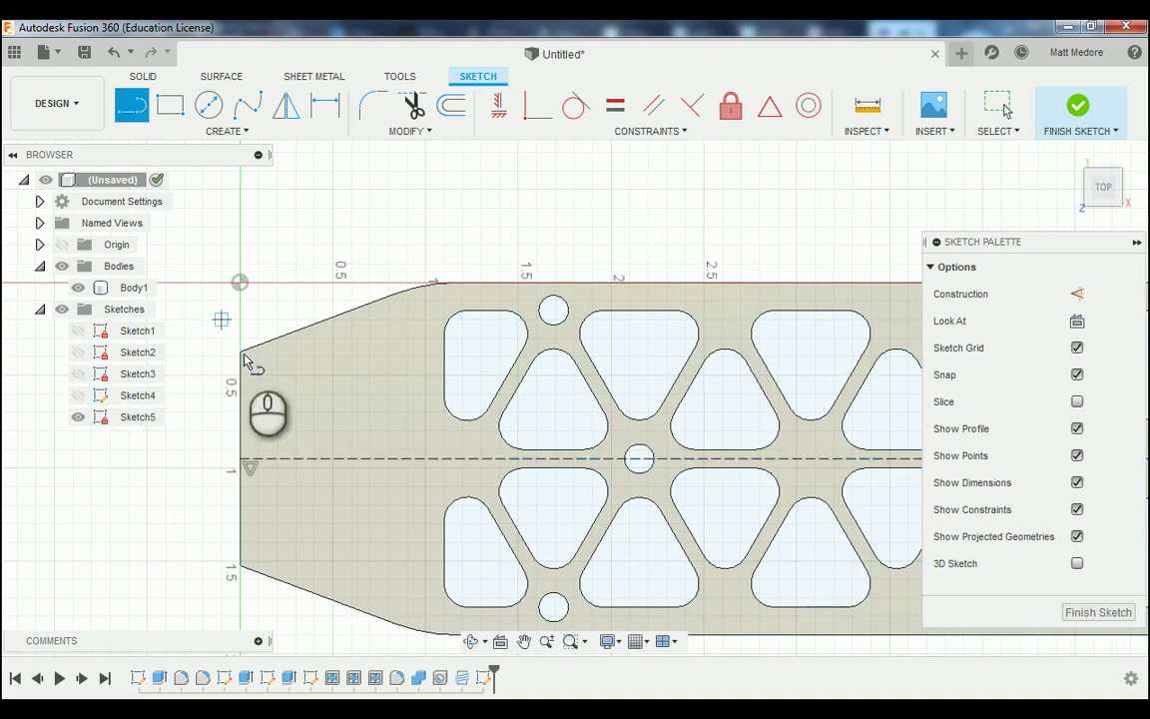
{"action": "scroll", "coordinate": [244, 392], "scroll_direction": "up", "scroll_amount": 1}
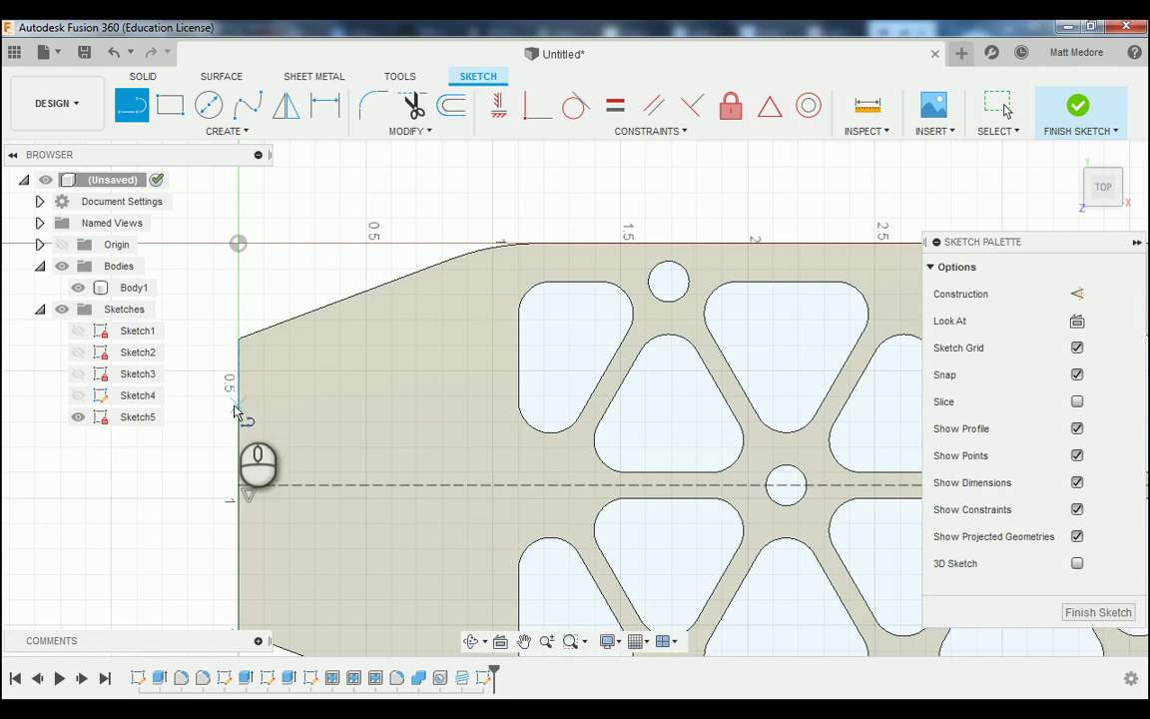
{"action": "left_click", "coordinate": [240, 396]}
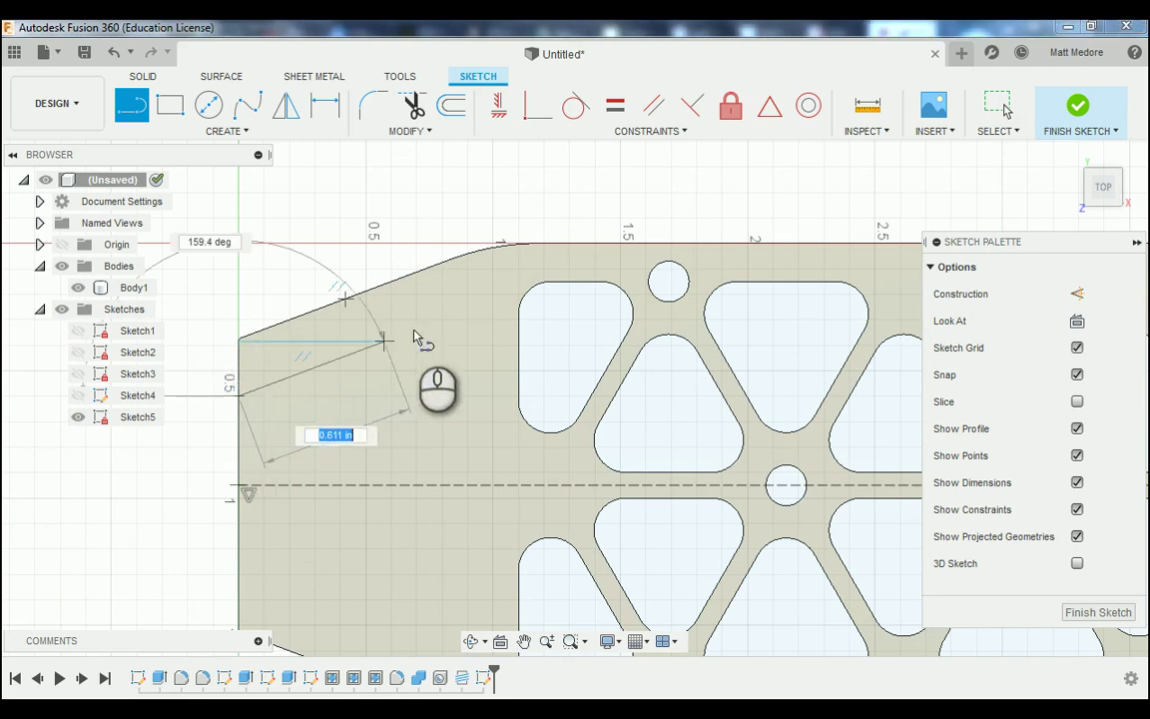
{"action": "left_click", "coordinate": [467, 320]}
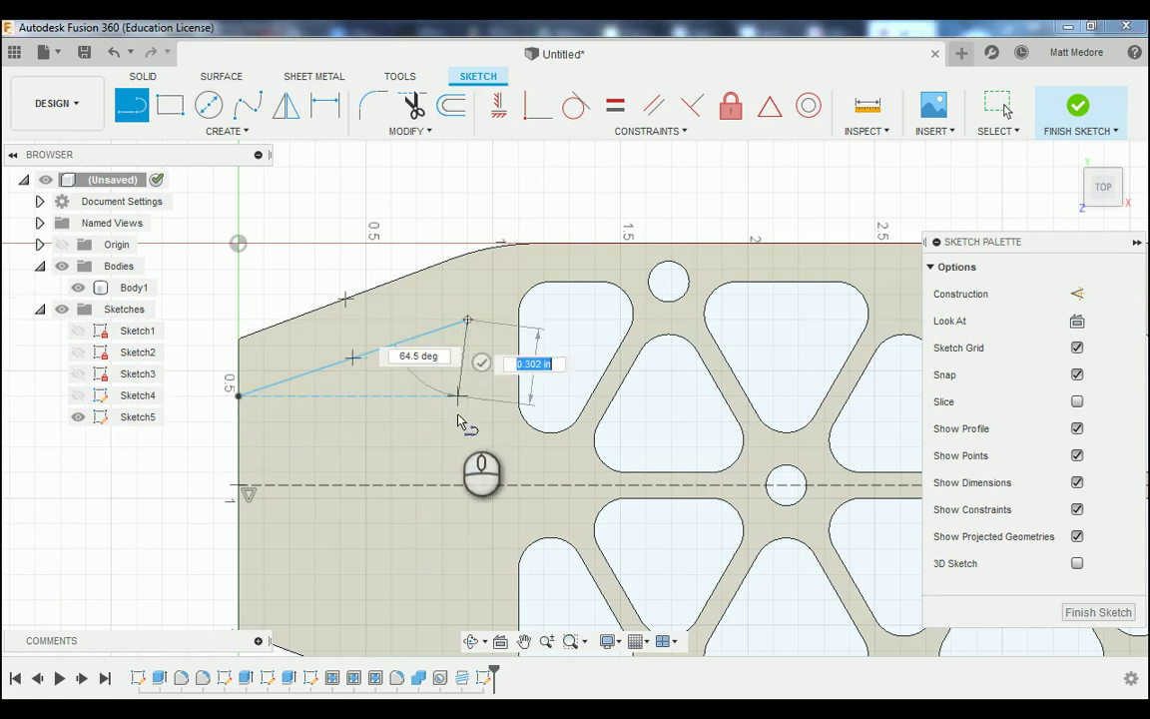
{"action": "left_click", "coordinate": [469, 464]}
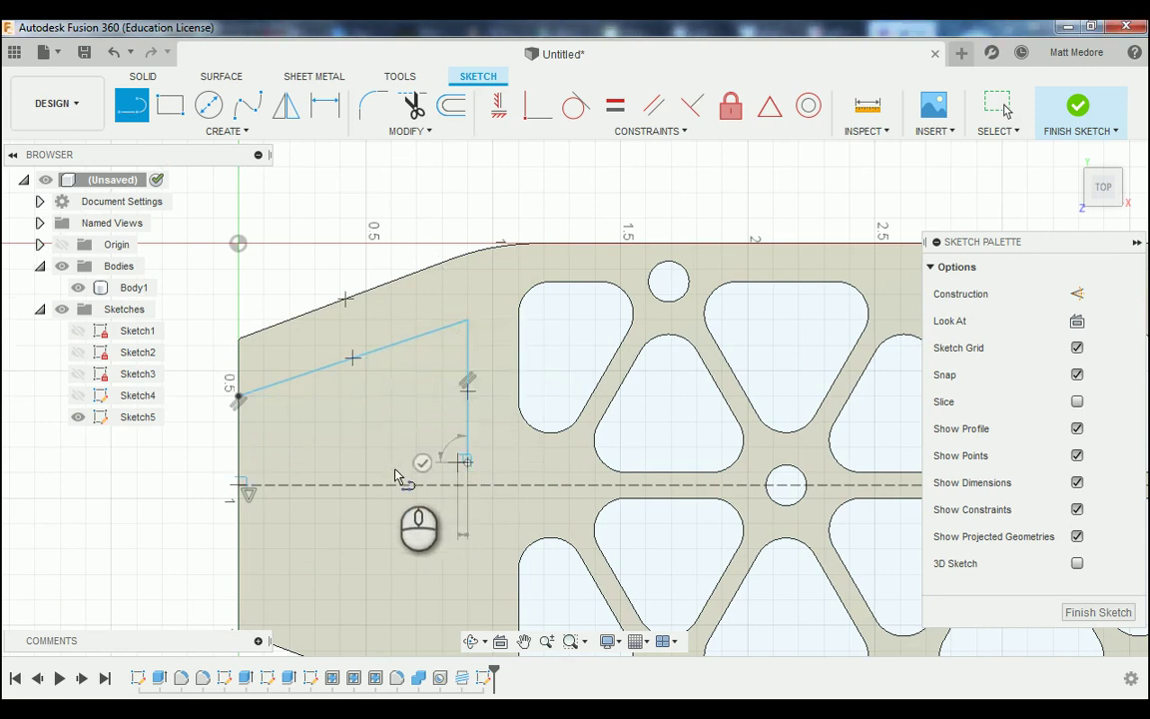
{"action": "double_click", "coordinate": [240, 465]}
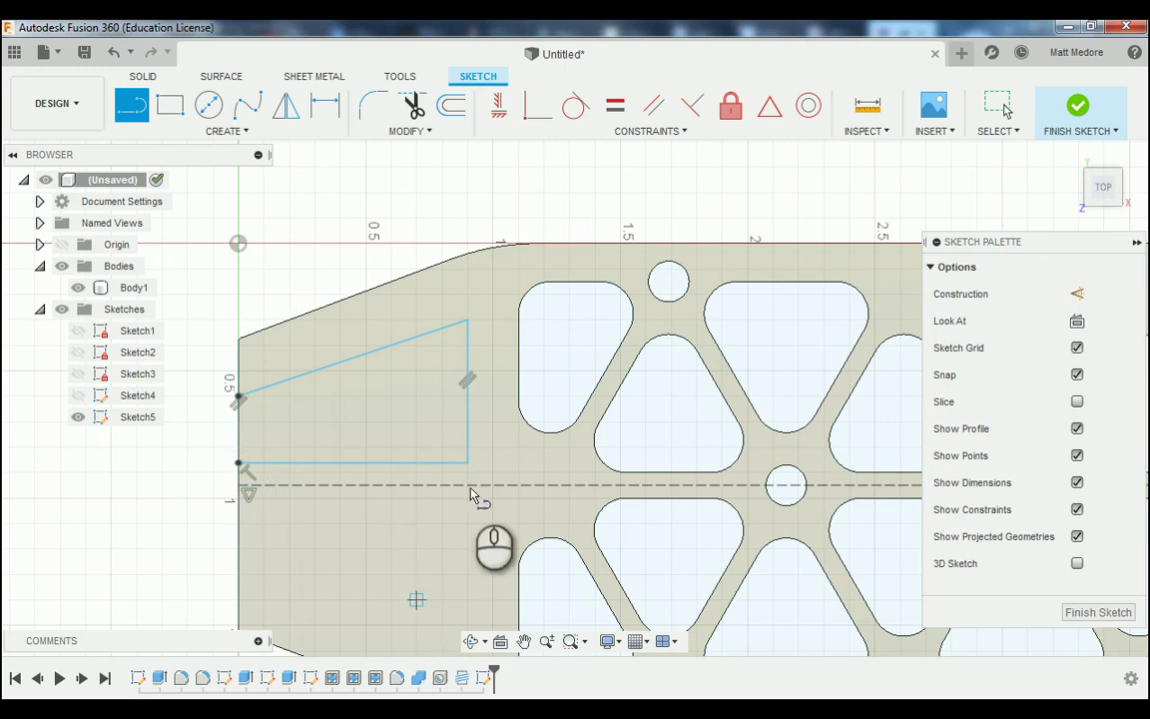
- Sketch a matching tapered outline below the centerline from the left end edge, about 0.9 in long with an inner side about 0.44 in tall
{"action": "scroll", "coordinate": [517, 248], "scroll_direction": "down", "scroll_amount": 1}
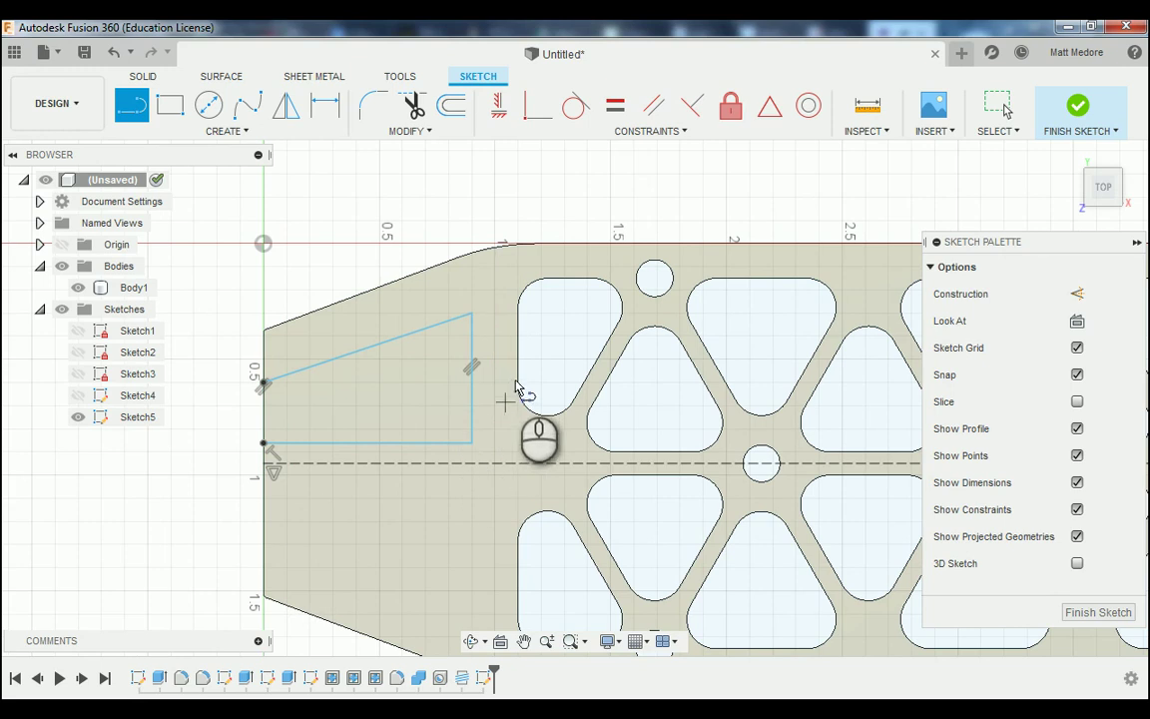
{"action": "left_click", "coordinate": [264, 511]}
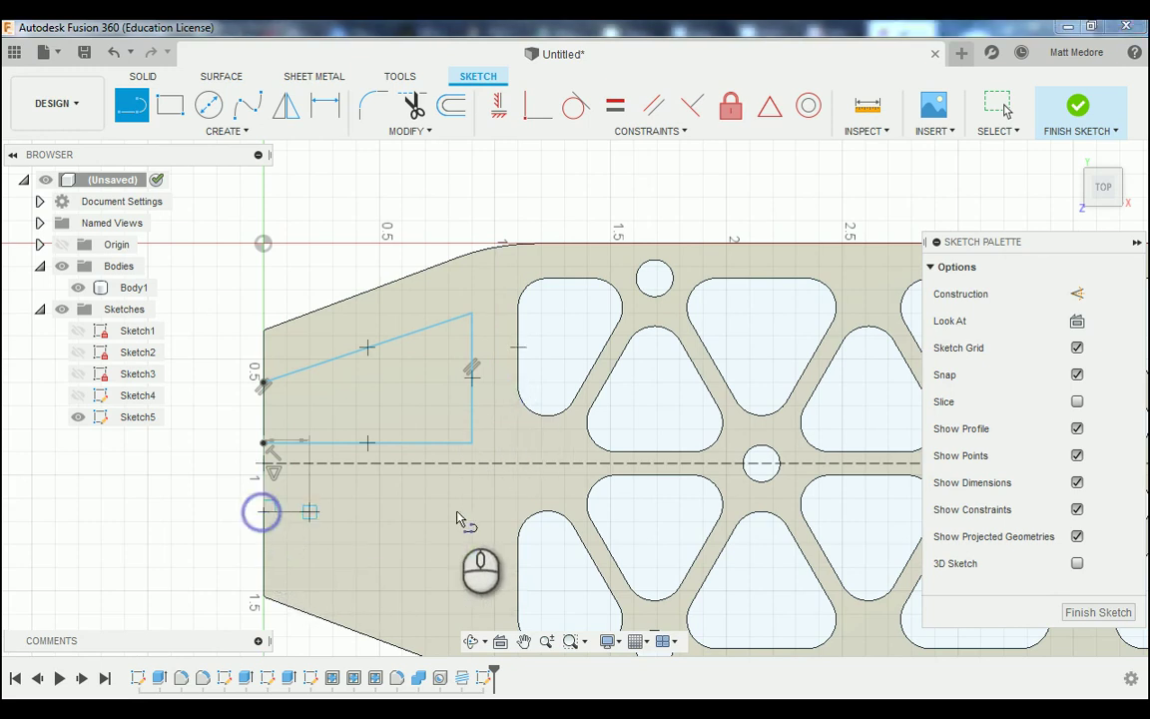
{"action": "left_click", "coordinate": [471, 512]}
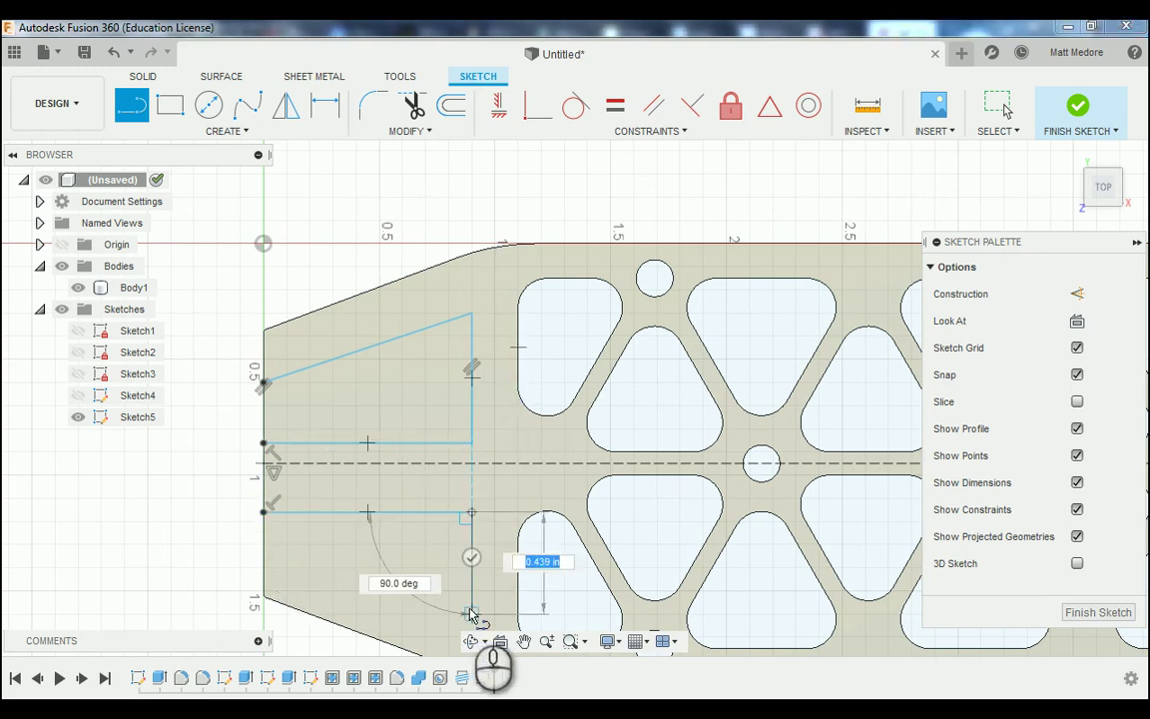
{"action": "left_click", "coordinate": [471, 613]}
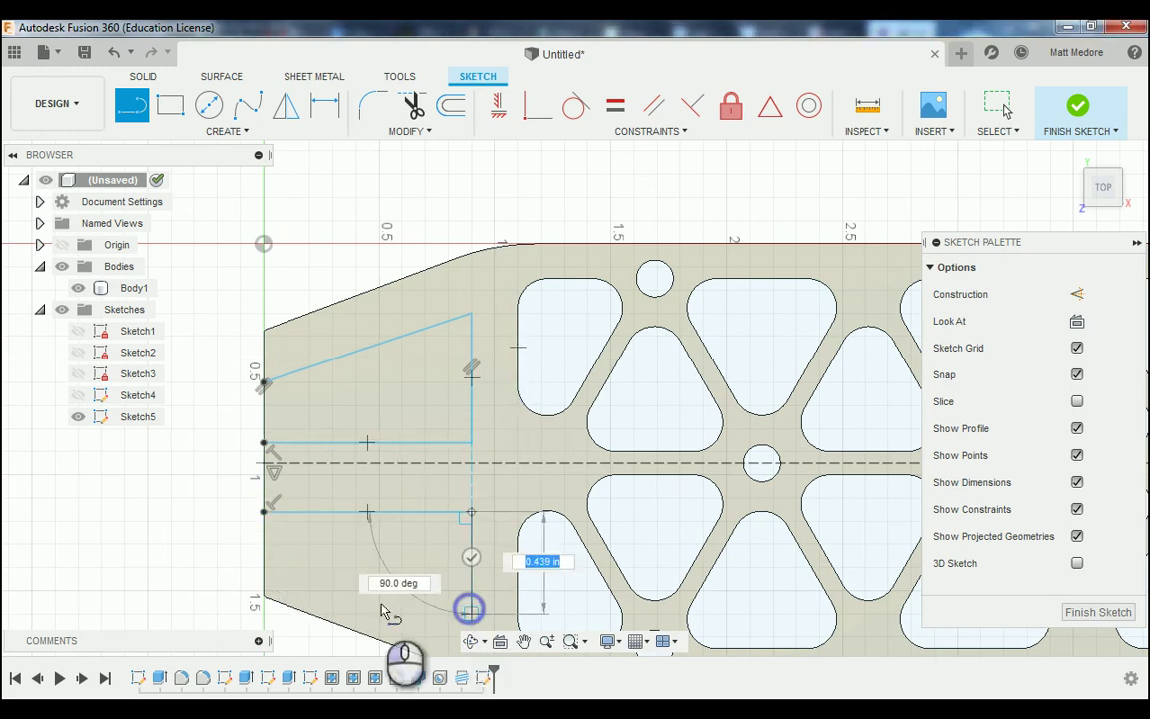
{"action": "left_click", "coordinate": [261, 553]}
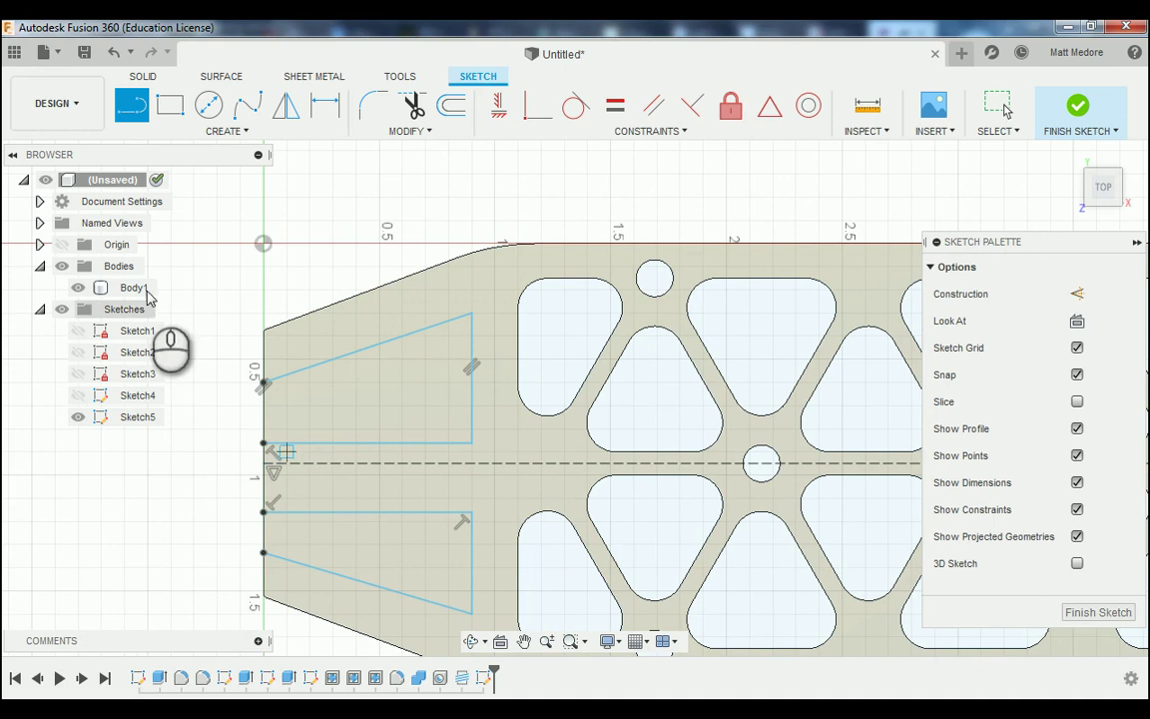
- Apply a Horizontal/Vertical constraint between the two outlines' inner corners nearest the centerline to align them vertically
{"action": "scroll", "coordinate": [219, 309], "scroll_direction": "down", "scroll_amount": 2}
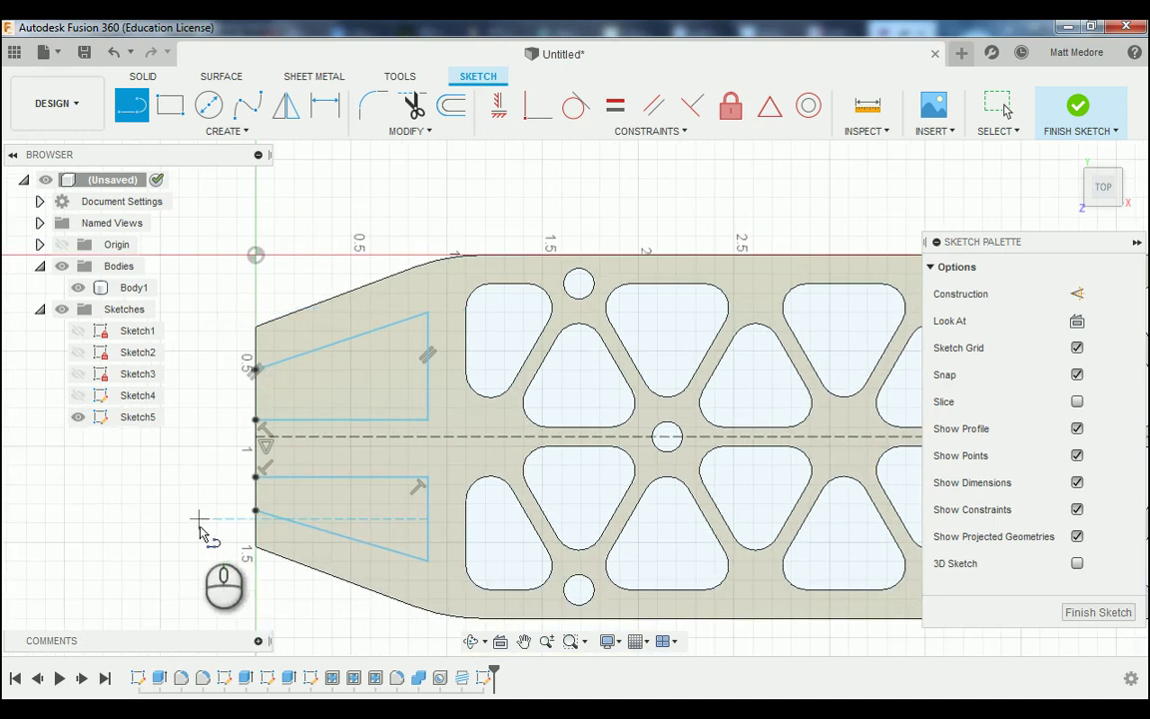
{"action": "left_click", "coordinate": [619, 130]}
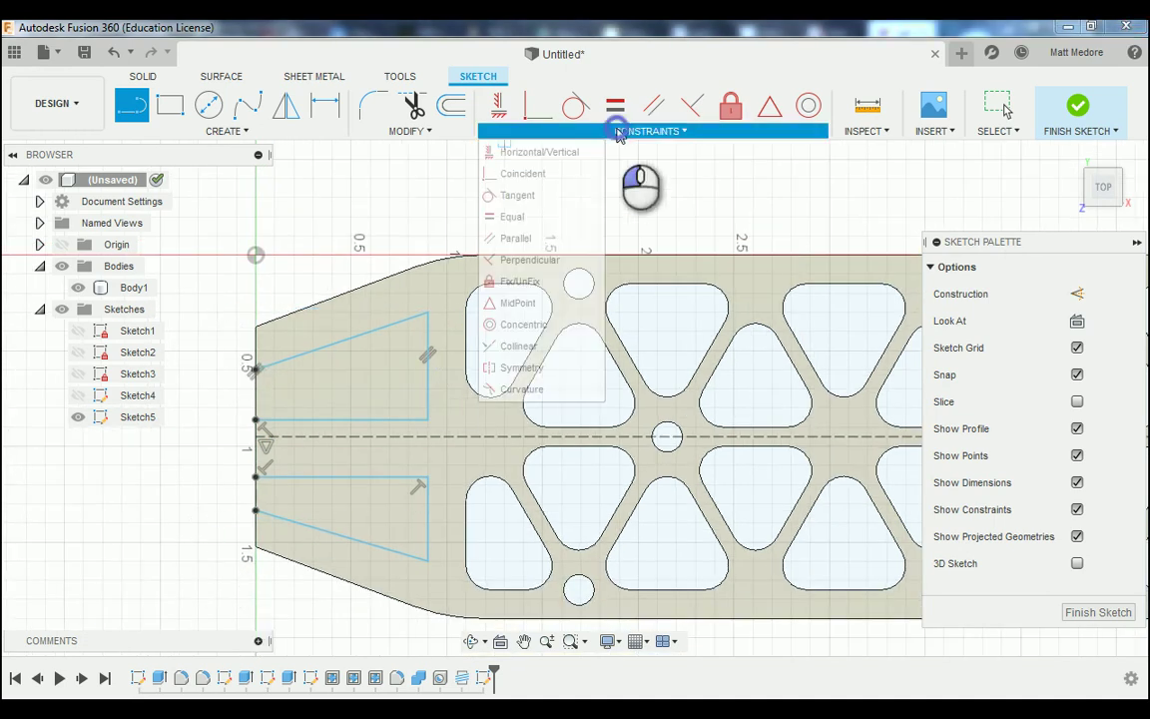
{"action": "left_click", "coordinate": [561, 152]}
{"action": "scroll", "coordinate": [426, 494], "scroll_direction": "up", "scroll_amount": 3}
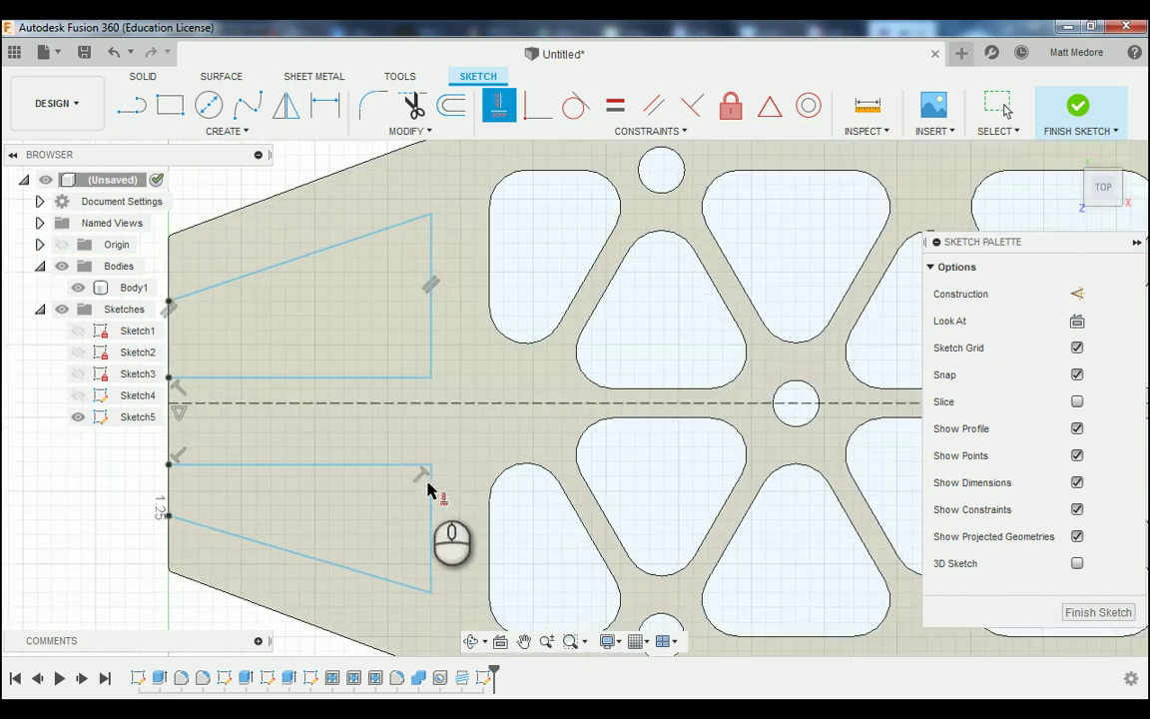
{"action": "scroll", "coordinate": [431, 471], "scroll_direction": "up", "scroll_amount": 3}
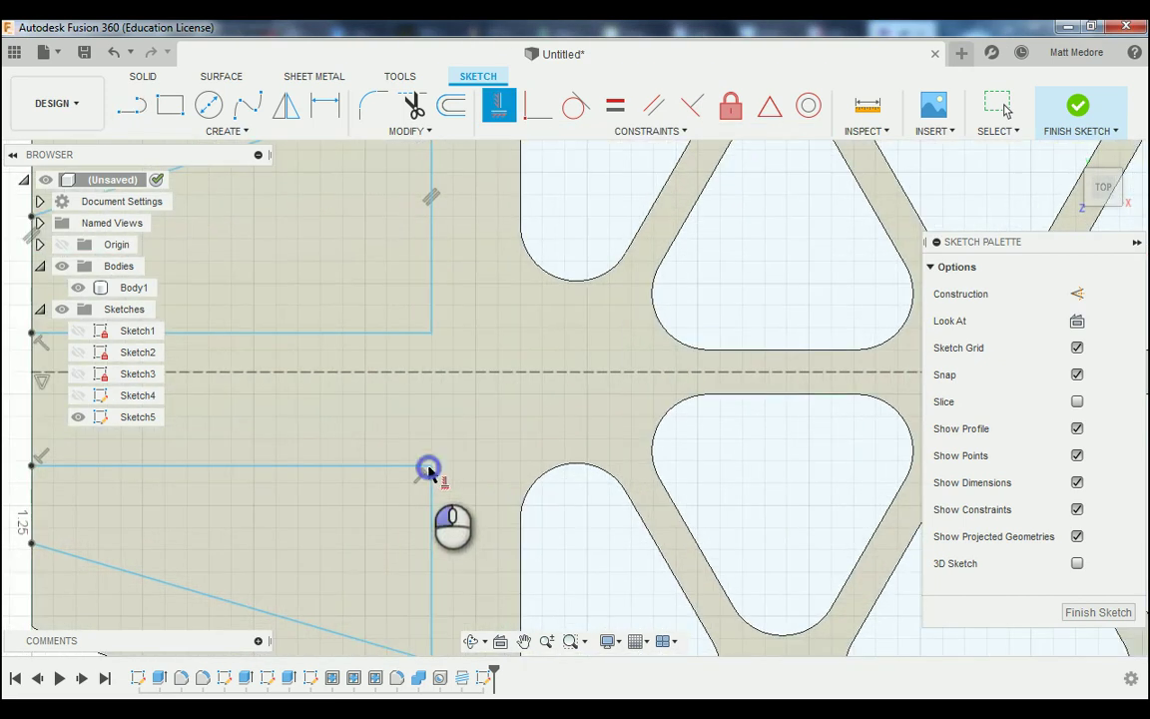
{"action": "left_click", "coordinate": [429, 467]}
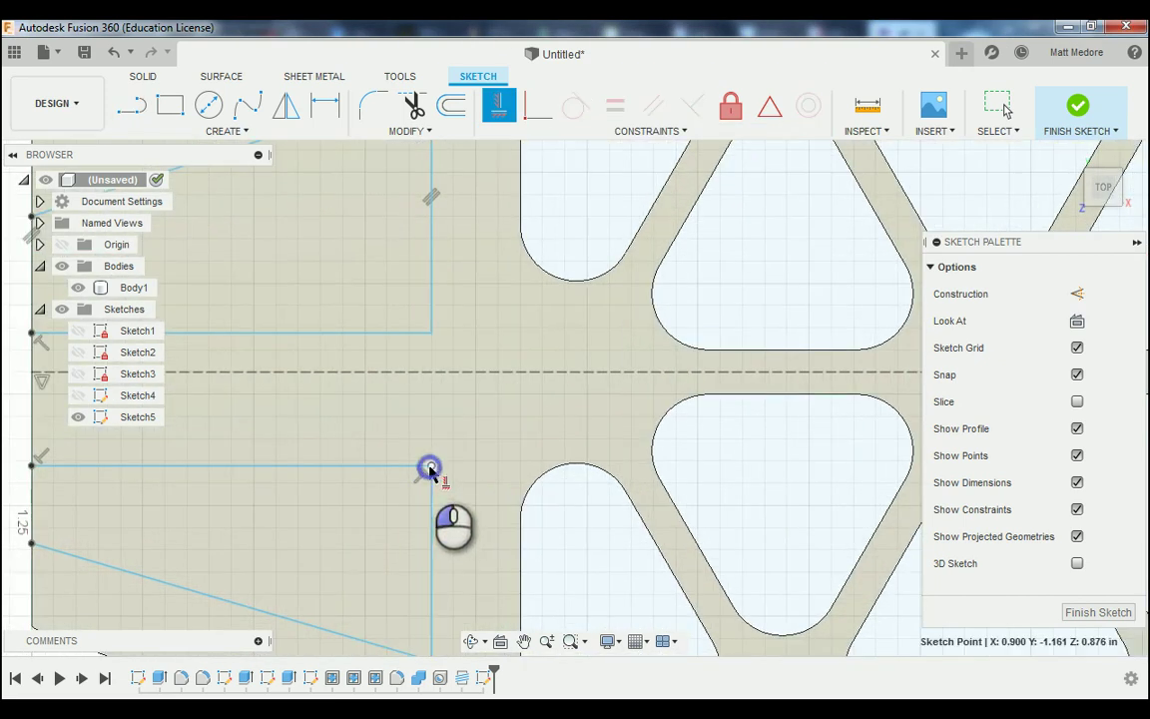
{"action": "left_click", "coordinate": [431, 338]}
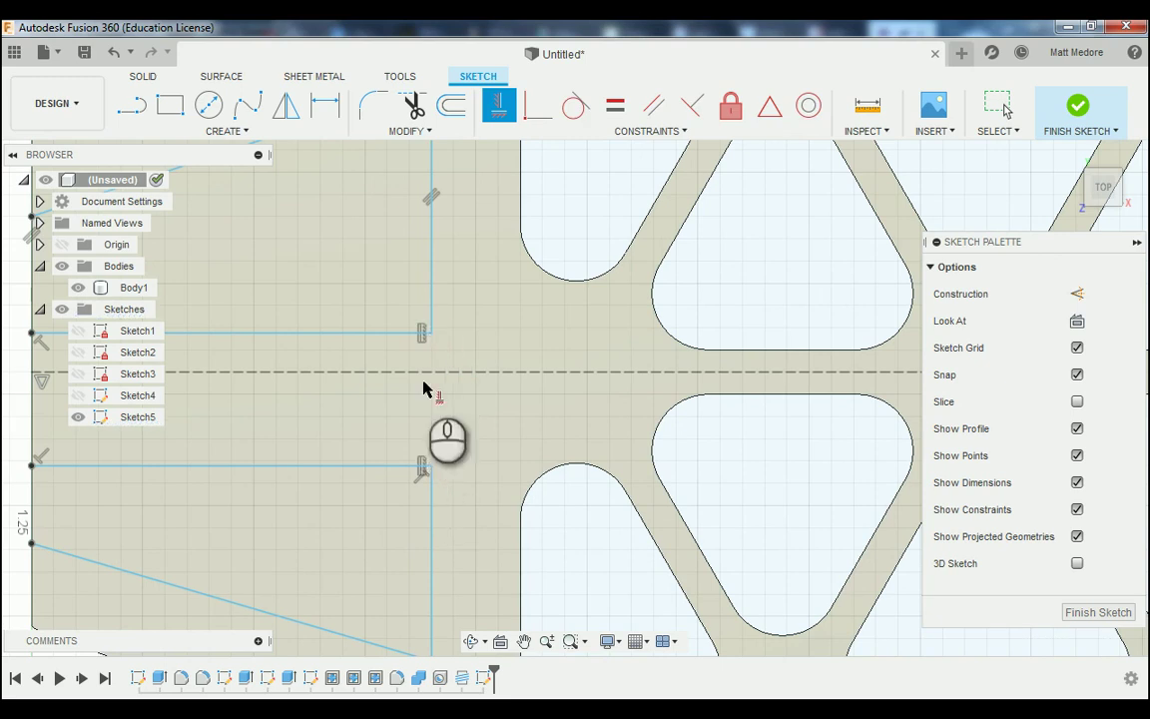
{"action": "scroll", "coordinate": [450, 502], "scroll_direction": "down", "scroll_amount": 2}
{"action": "scroll", "coordinate": [452, 502], "scroll_direction": "down", "scroll_amount": 2}
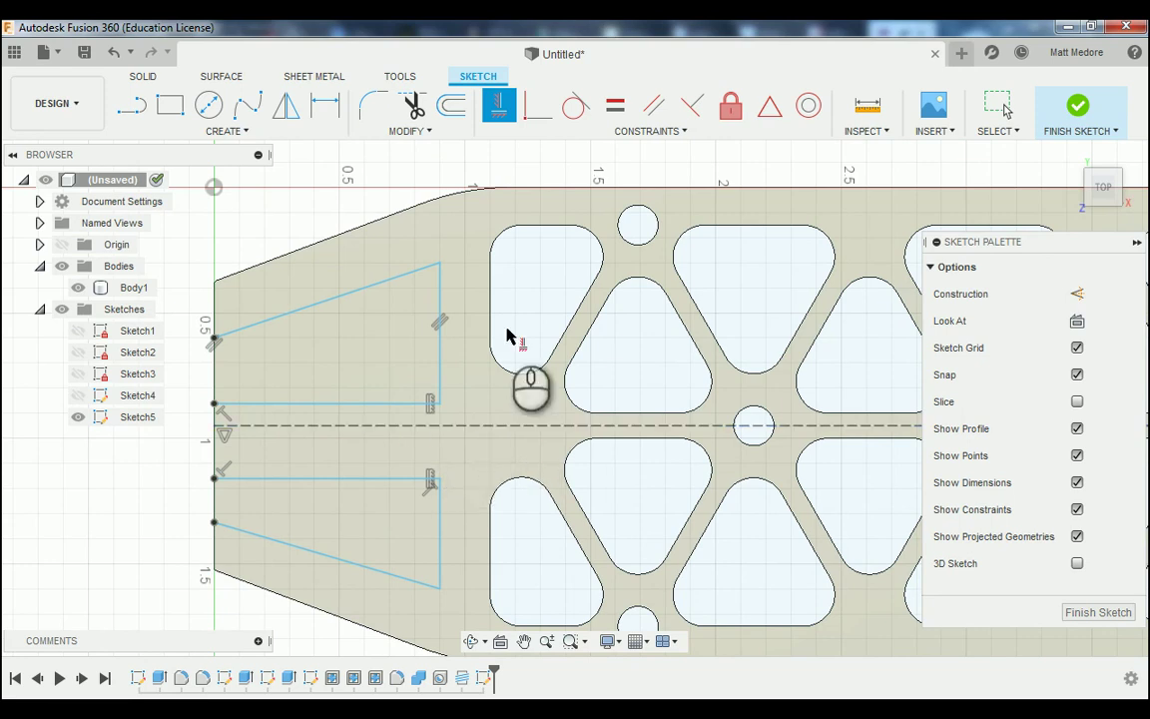
- Apply Parallel constraints between each outline's slanted line and the plate's neighbouring tapered outer edge, above and below the centerline
{"action": "left_click", "coordinate": [649, 134]}
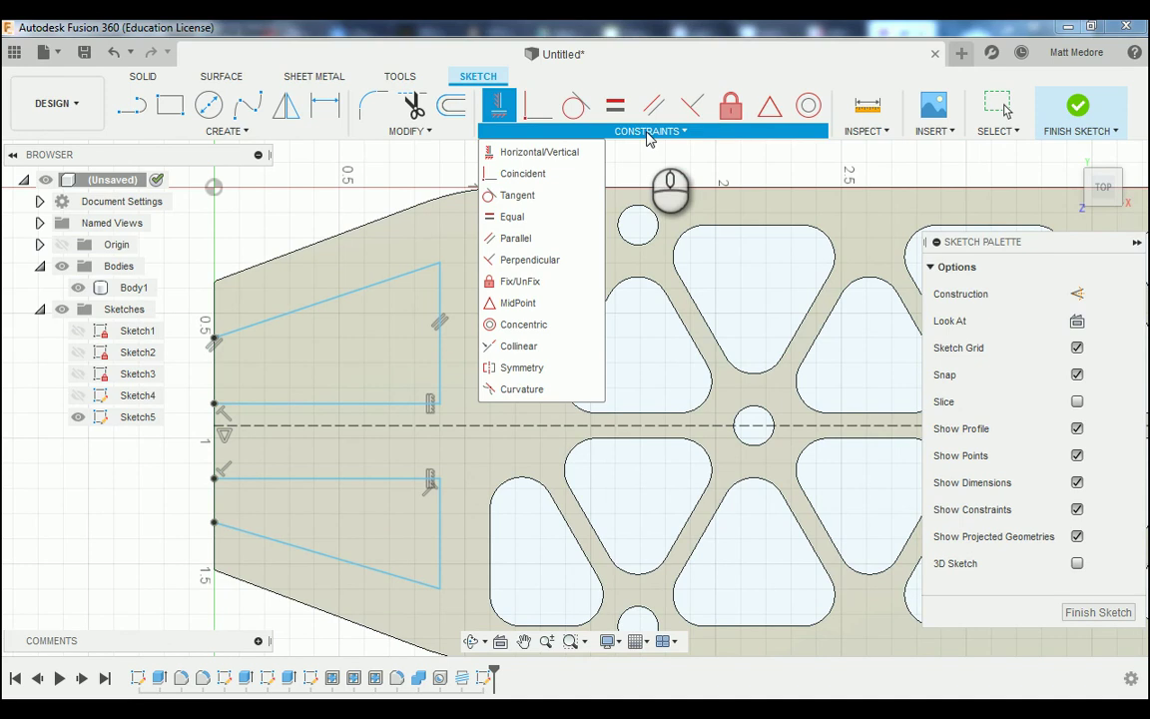
{"action": "left_click", "coordinate": [539, 239]}
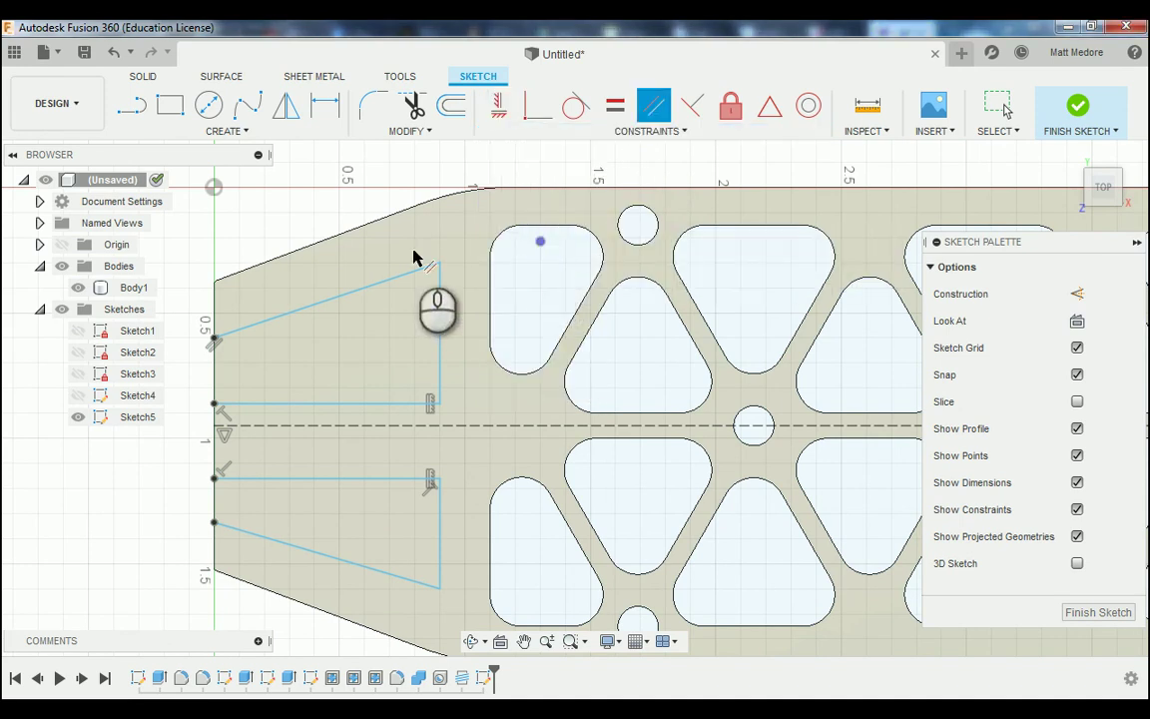
{"action": "left_click", "coordinate": [329, 301]}
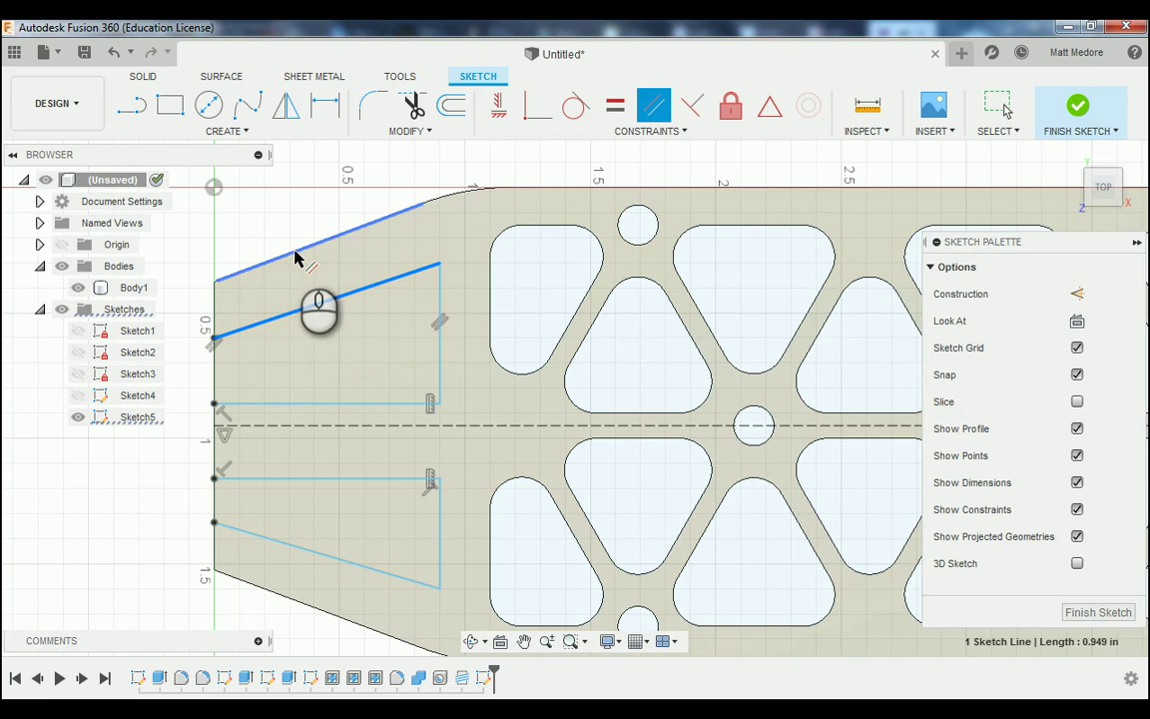
{"action": "left_click", "coordinate": [293, 253]}
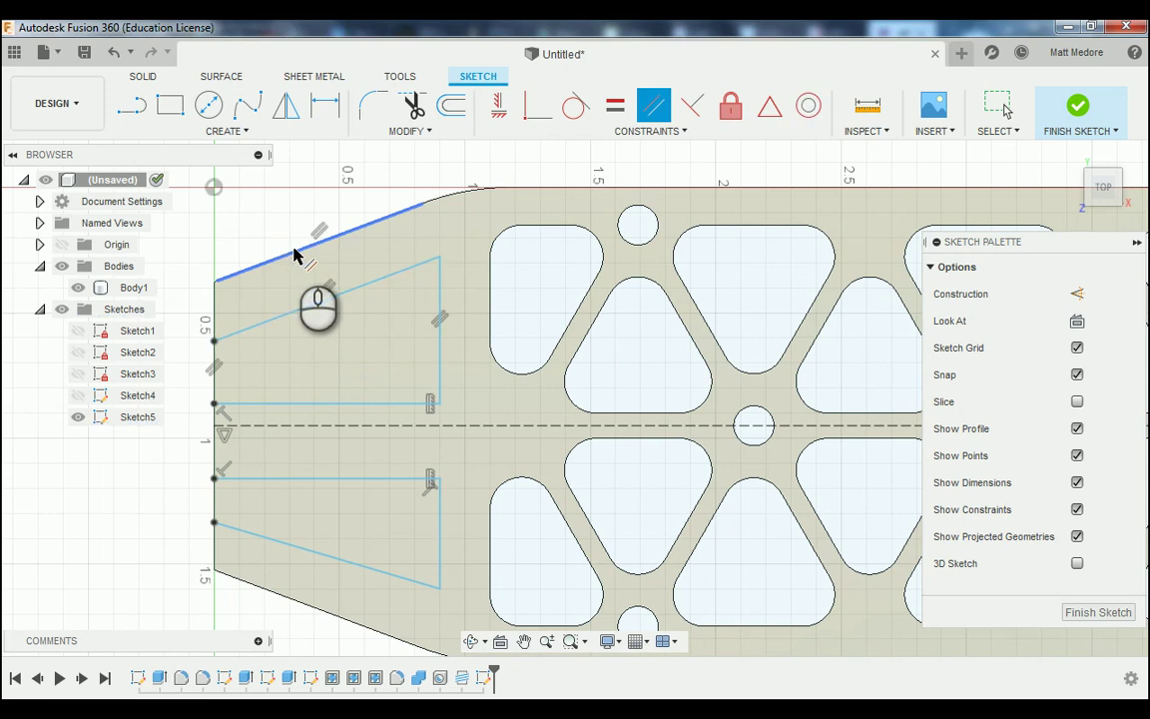
{"action": "left_click", "coordinate": [290, 546]}
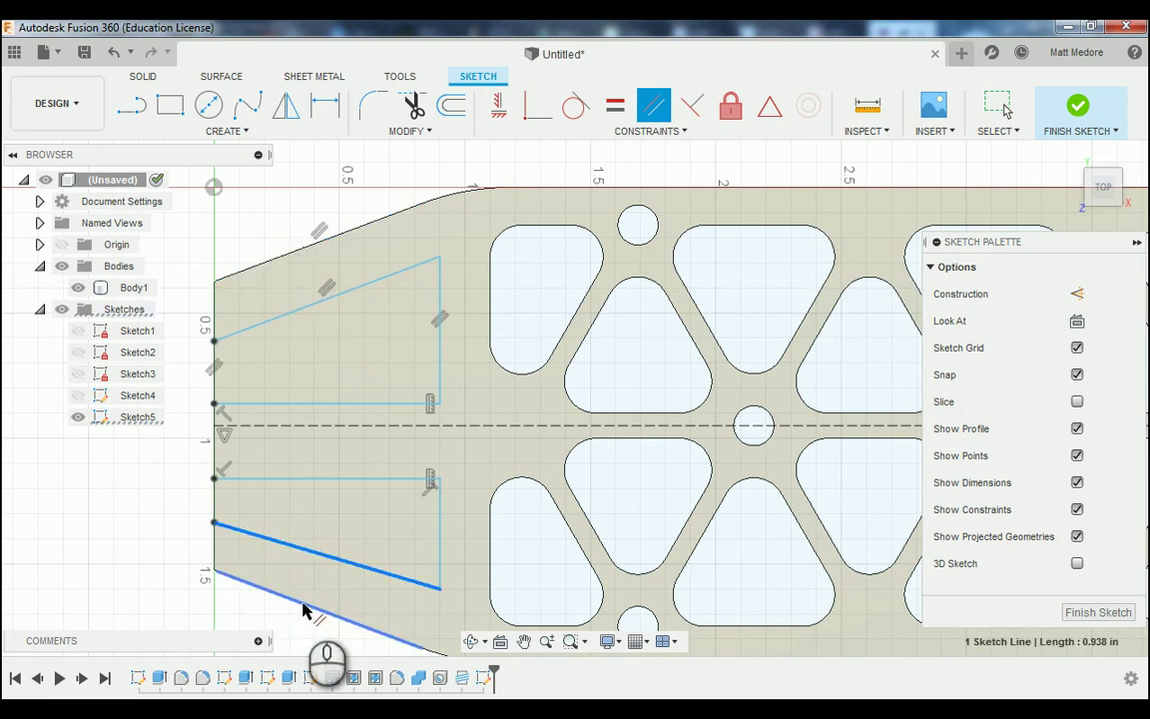
{"action": "scroll", "coordinate": [345, 556], "scroll_direction": "down", "scroll_amount": 2}
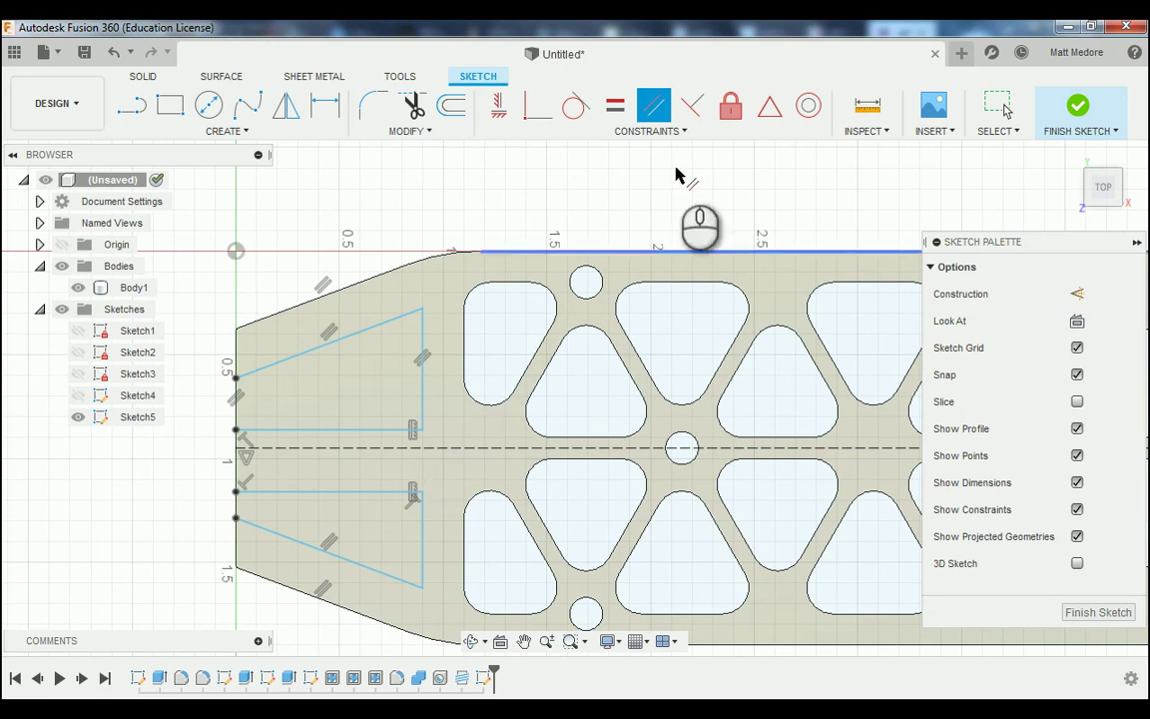
- Apply a Symmetry constraint to make the two outlines' inner horizontal lines symmetric about the construction centerline
{"action": "left_click", "coordinate": [656, 135]}
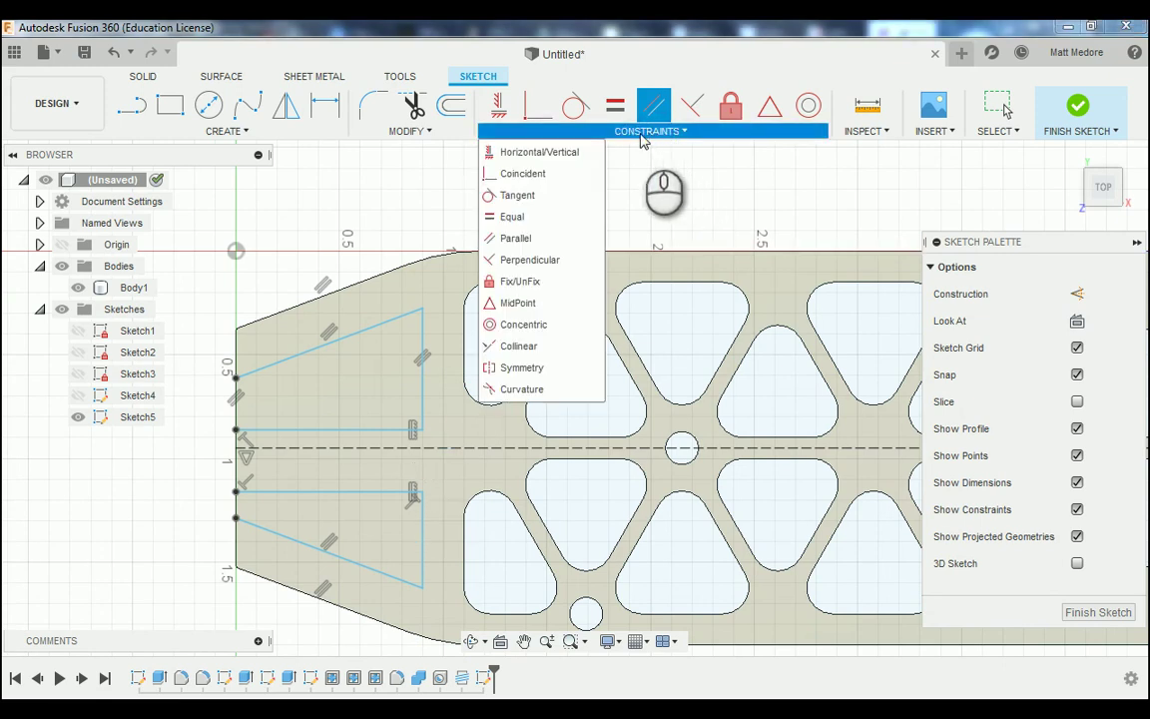
{"action": "left_click", "coordinate": [517, 369]}
{"action": "scroll", "coordinate": [334, 492], "scroll_direction": "up", "scroll_amount": 2}
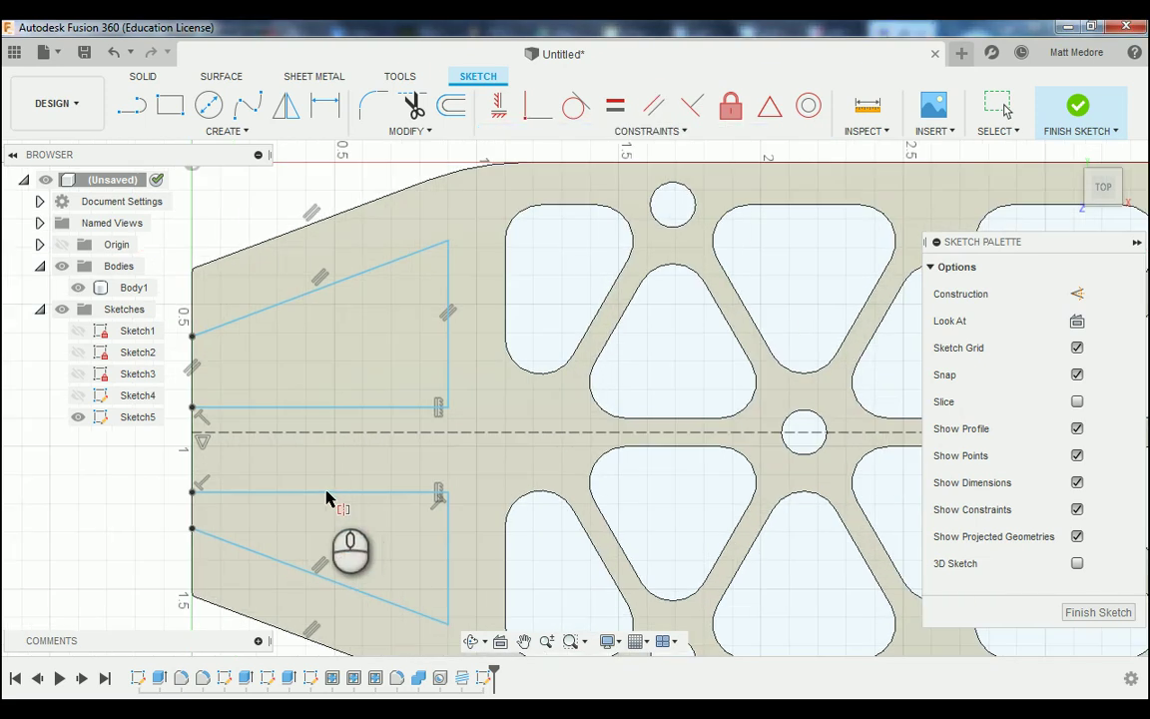
{"action": "left_click", "coordinate": [312, 493]}
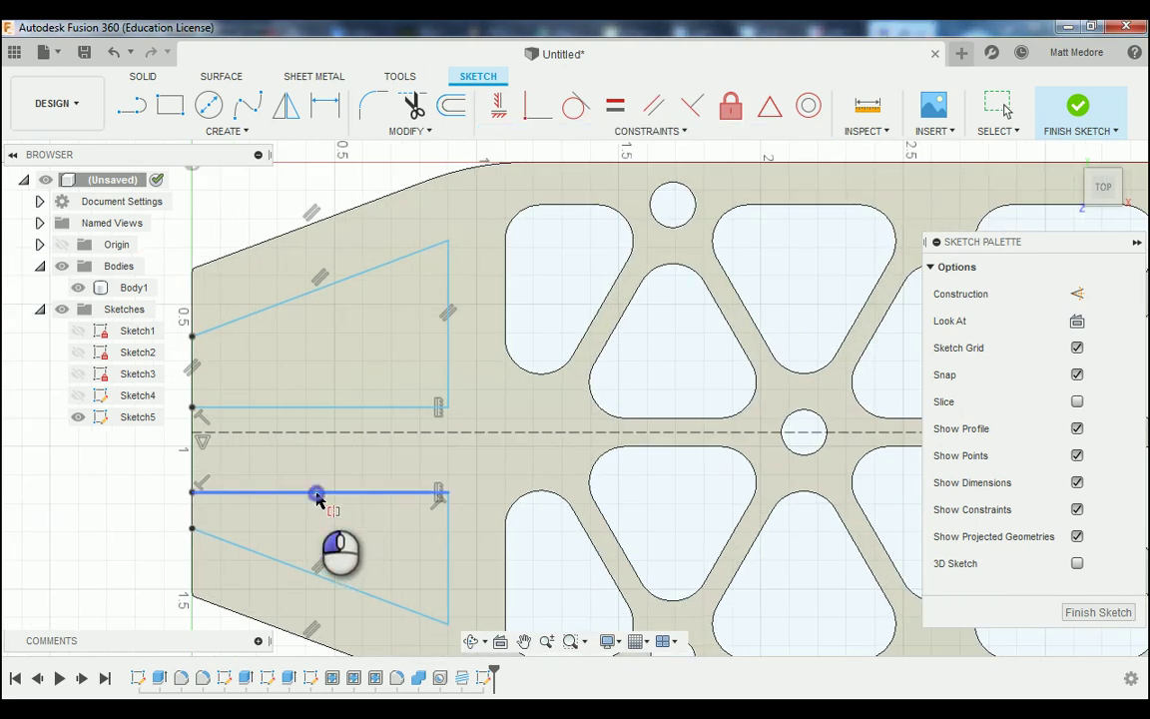
{"action": "left_click", "coordinate": [344, 433]}
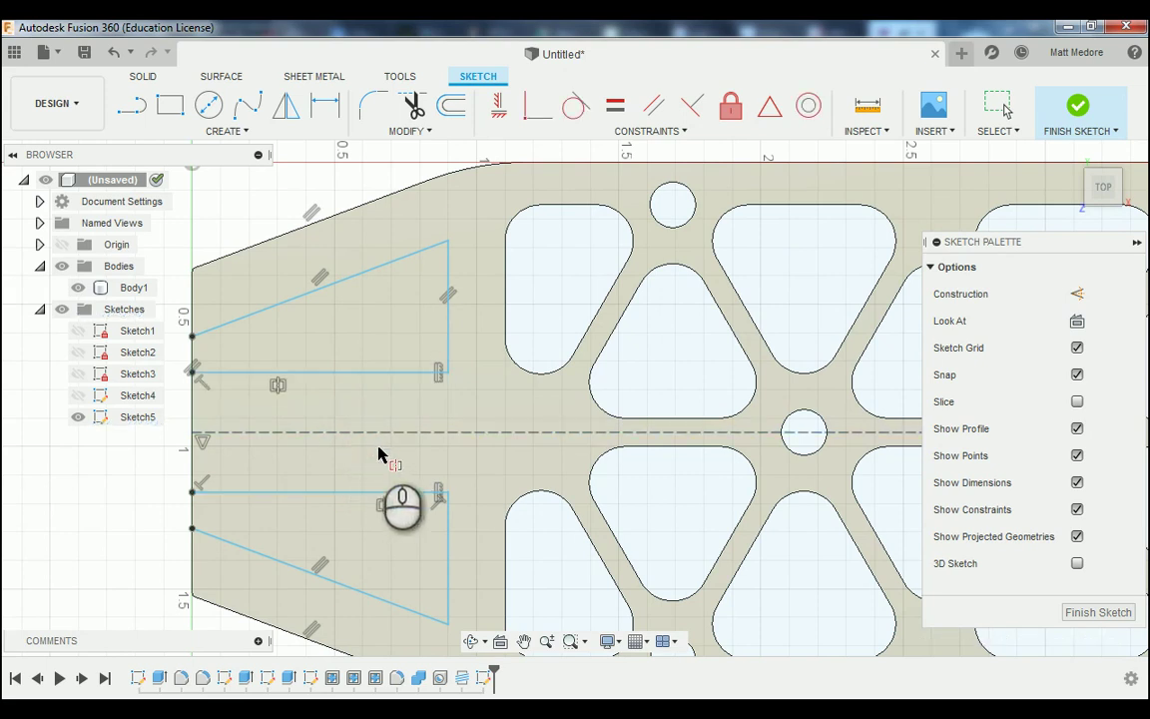
- Dimension the distance between the upper outline's slanted line and the plate's upper tapered edge as 0.14 in
{"action": "scroll", "coordinate": [574, 446], "scroll_direction": "down", "scroll_amount": 1}
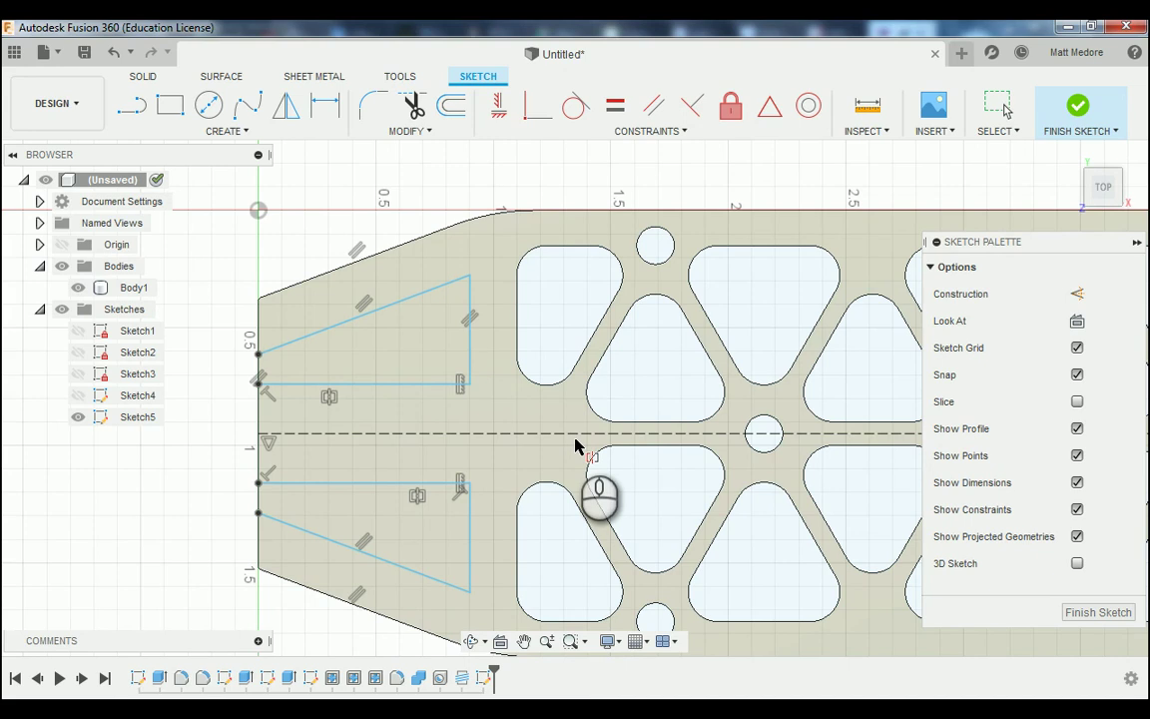
{"action": "left_click", "coordinate": [377, 310]}
{"action": "left_click", "coordinate": [335, 269], "text": "ctrl"}
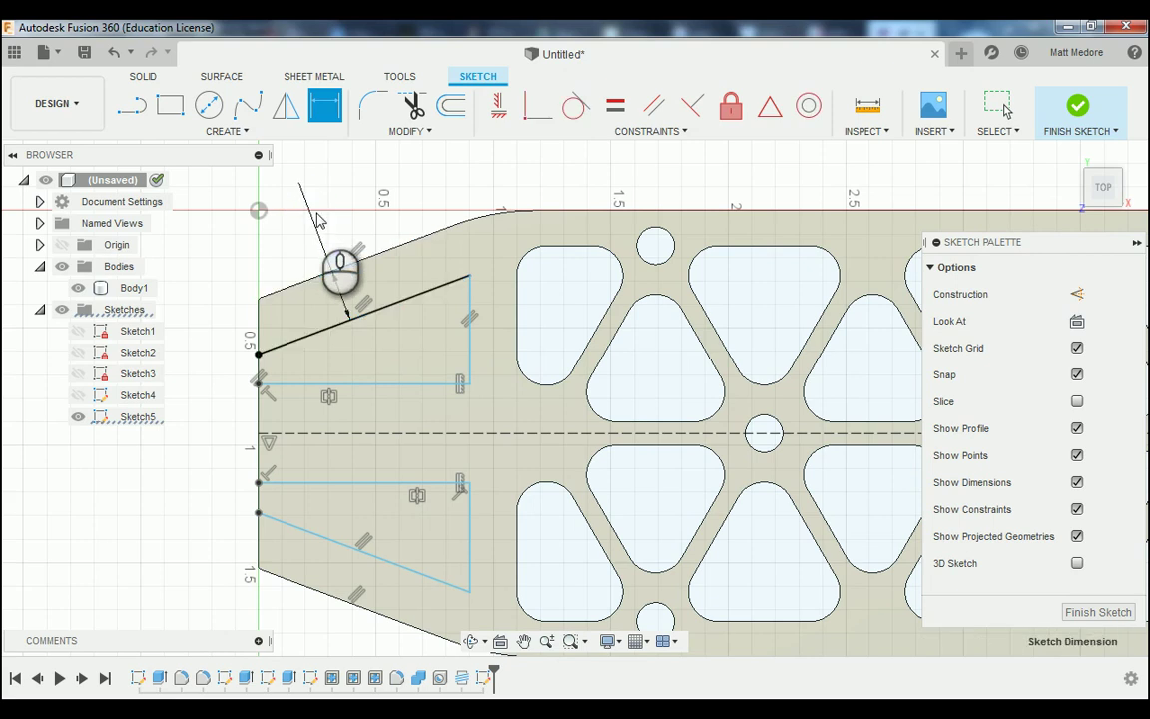
{"action": "left_click", "coordinate": [309, 203]}
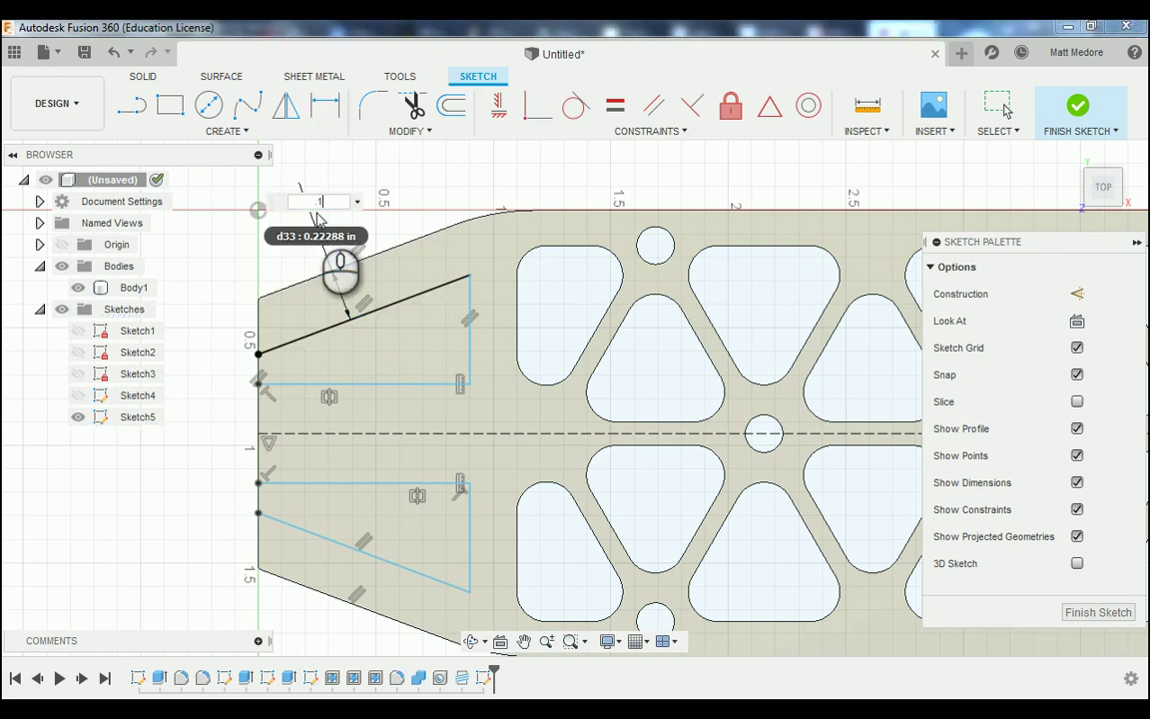
{"action": "key", "text": "Return"}
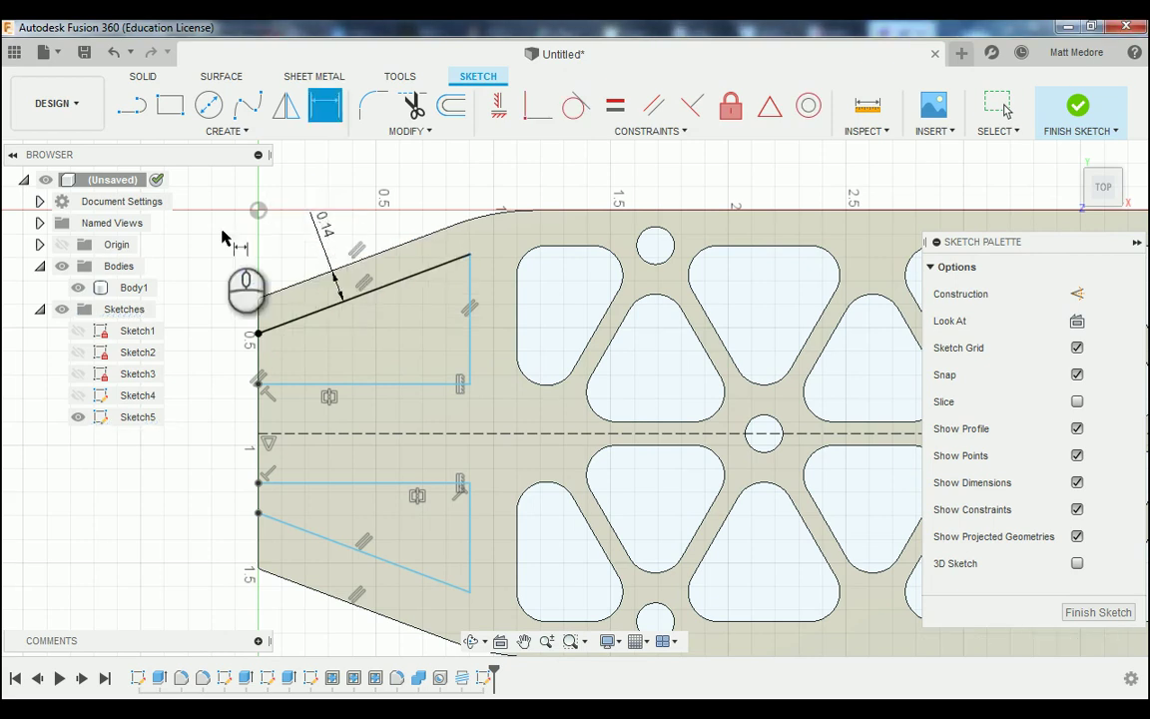
- Dimension the lower slanted line's distance from the plate's lower tapered edge, linking its value to the upper 0.14 in dimension
{"action": "left_click", "coordinate": [330, 547]}
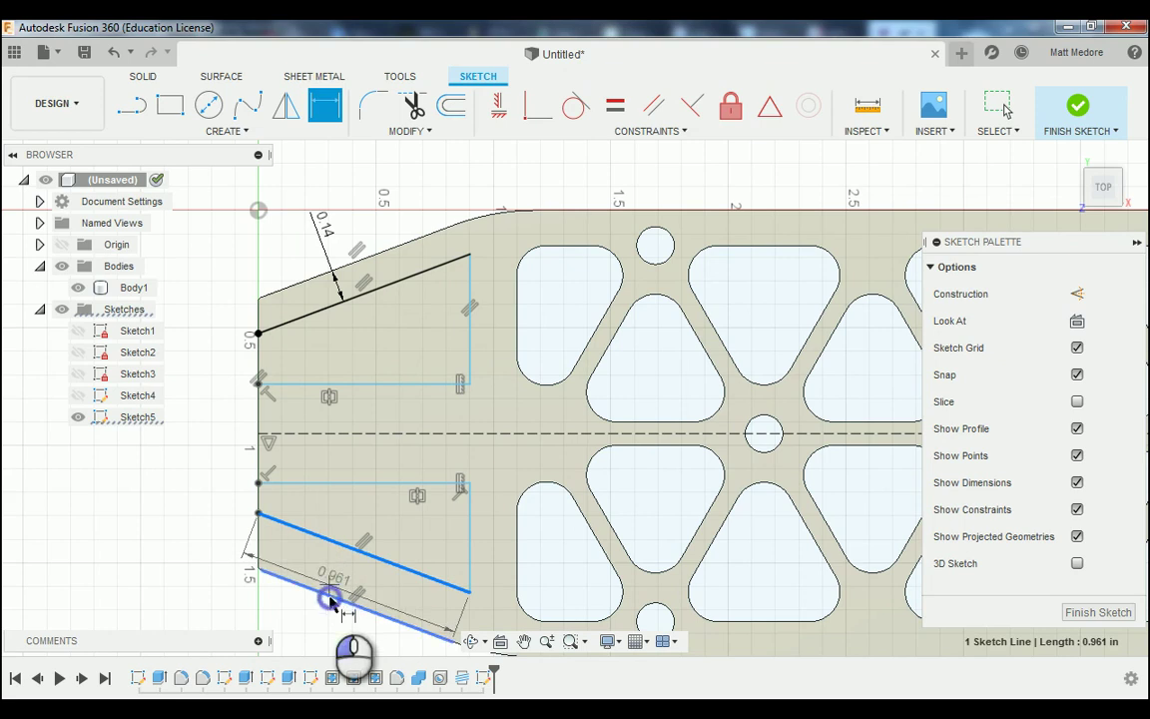
{"action": "left_click", "coordinate": [328, 595]}
{"action": "left_click", "coordinate": [311, 627]}
{"action": "left_click", "coordinate": [325, 230]}
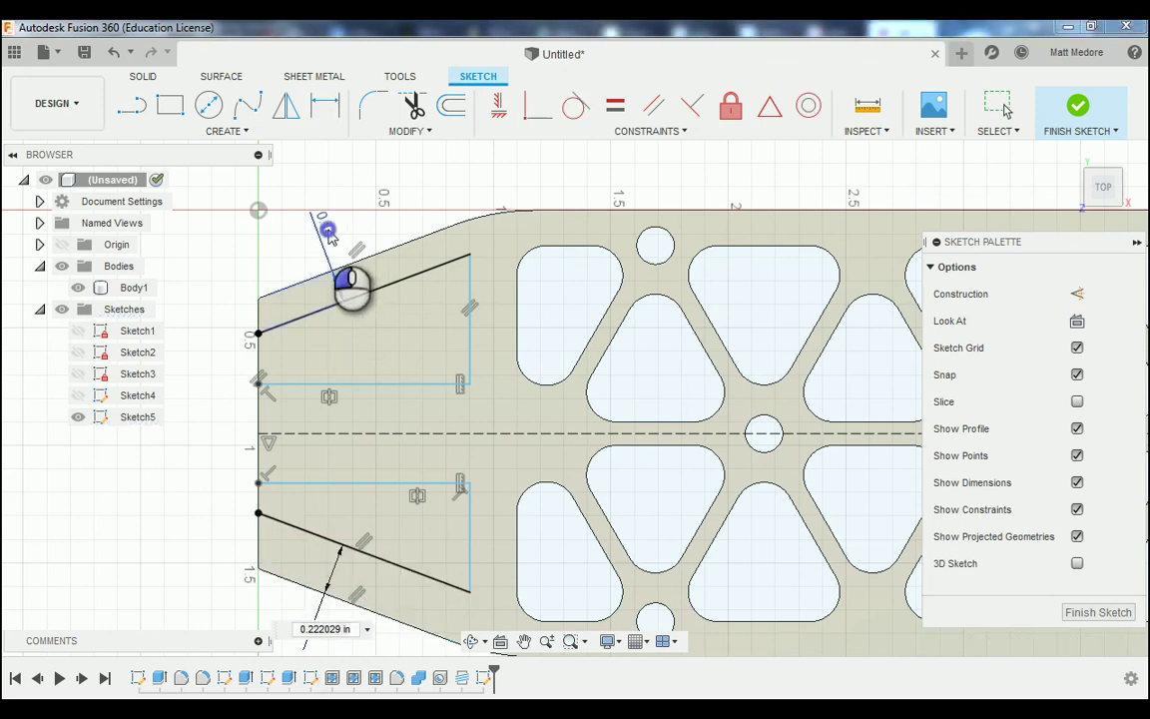
{"action": "key", "text": "Return"}
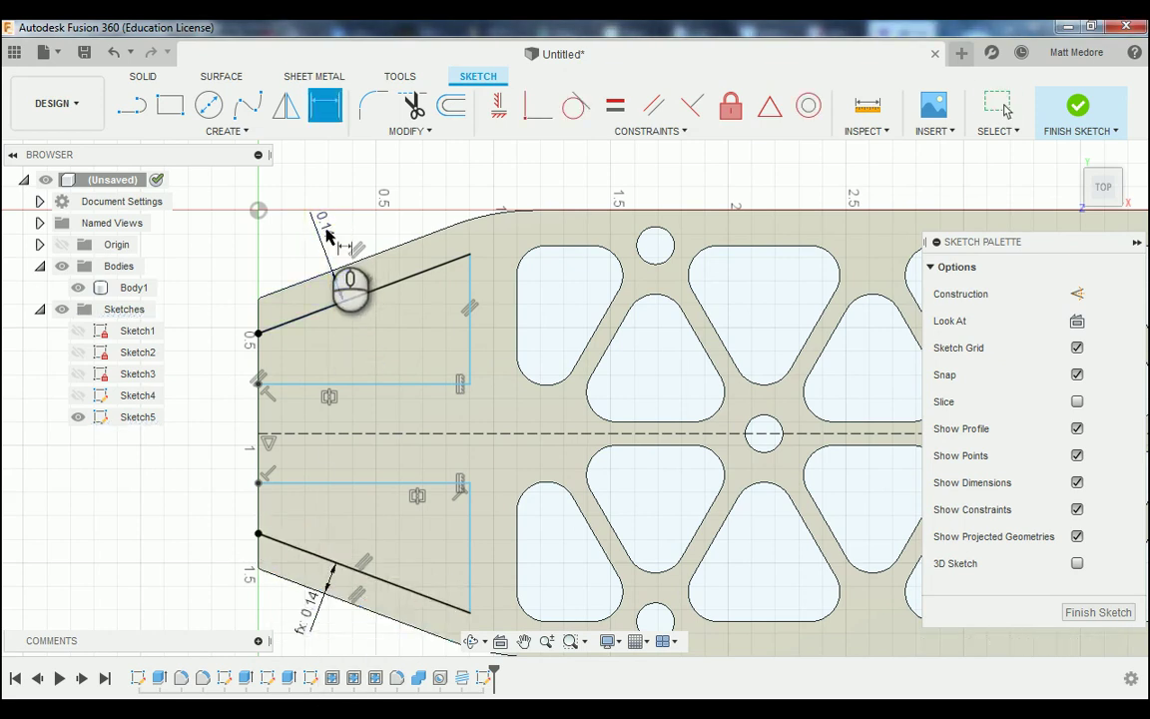
- Dimension the spacing between the two inner horizontal lines on either side of the centerline as 0.1 in
{"action": "left_click", "coordinate": [299, 383]}
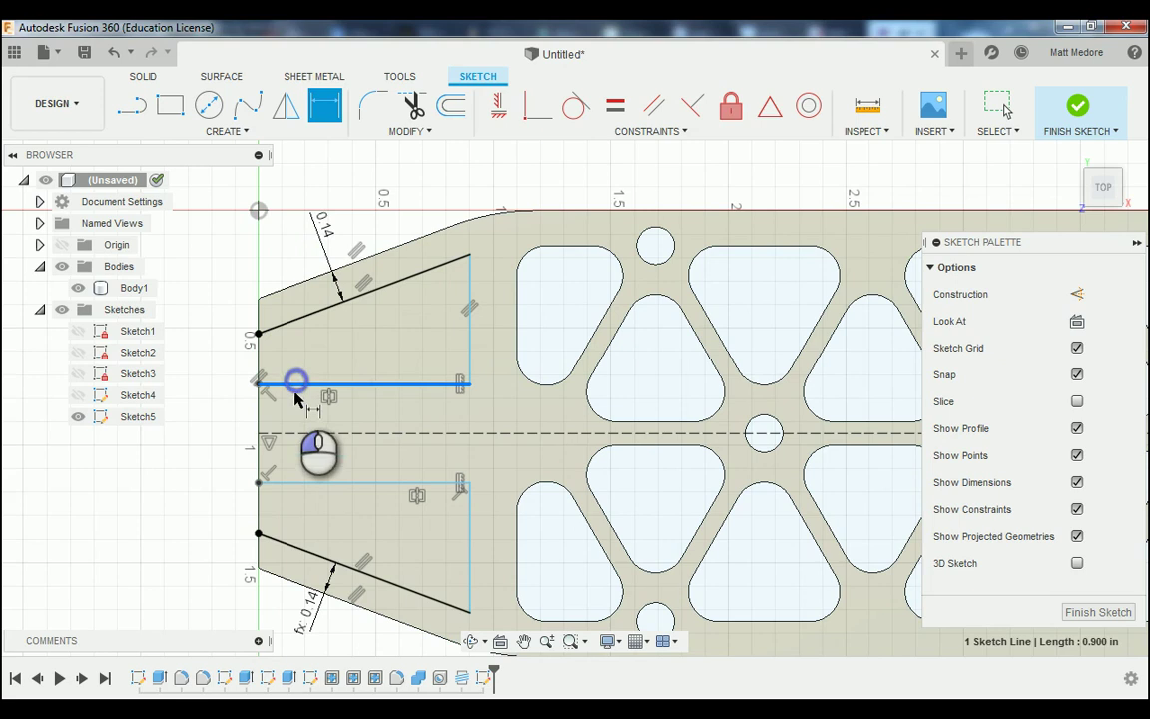
{"action": "left_click", "coordinate": [295, 486]}
{"action": "left_click", "coordinate": [202, 439]}
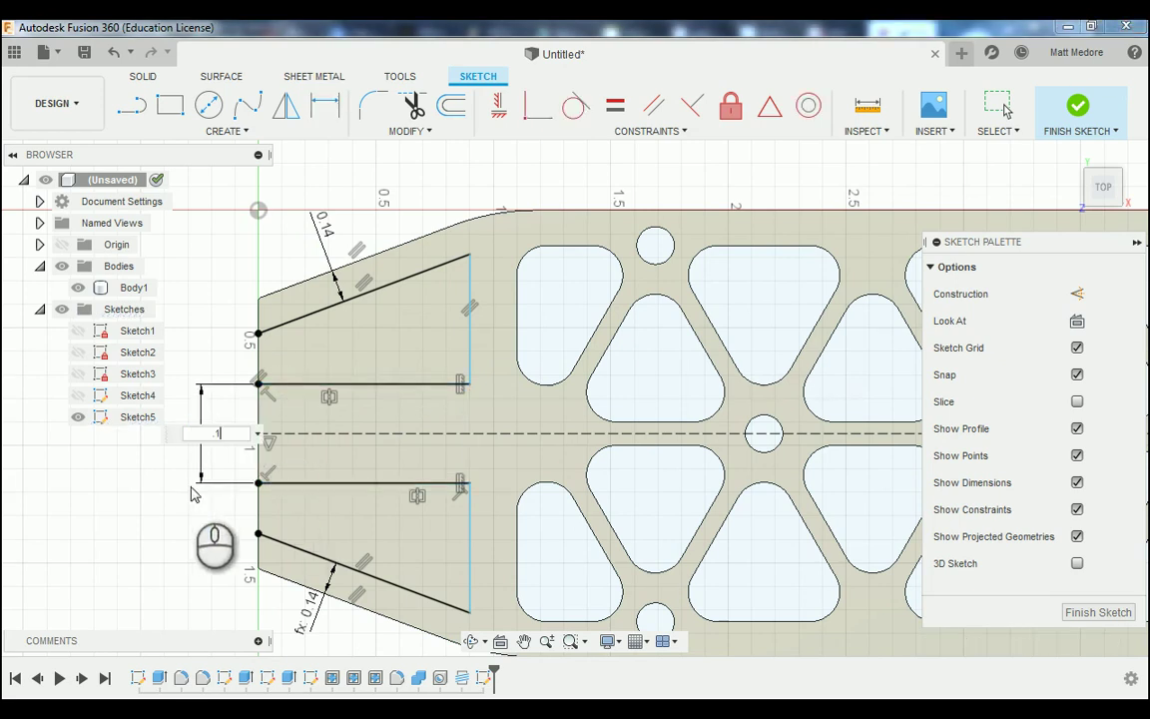
{"action": "type", "text": ".1"}
{"action": "key", "text": "Return"}
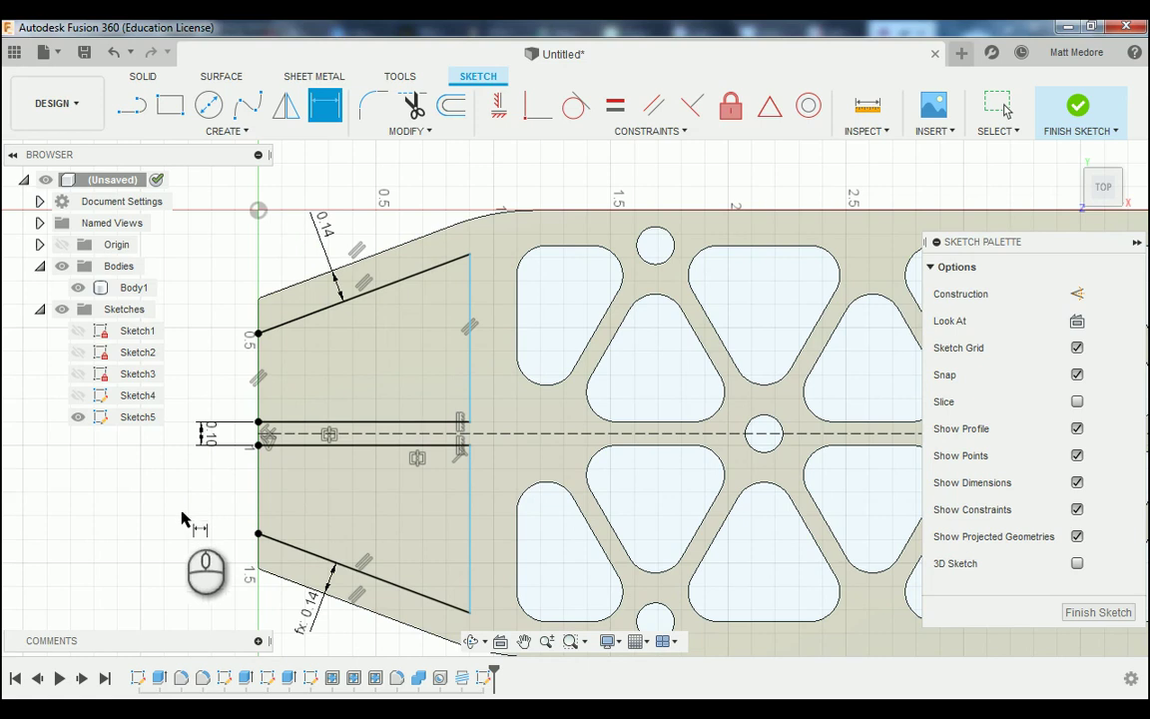
- Dimension the gap between the upper outline's vertical side and the straight edge of the adjacent rounded pocket as 0.1 in
{"action": "left_click", "coordinate": [469, 311]}
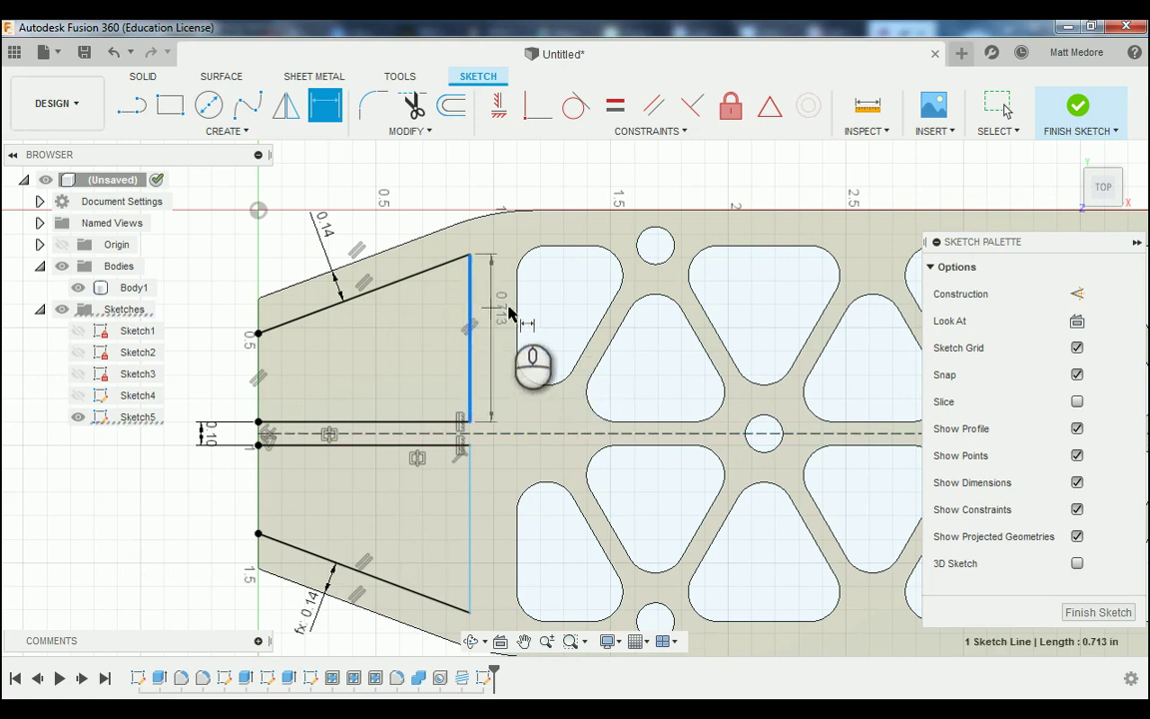
{"action": "left_click", "coordinate": [518, 312]}
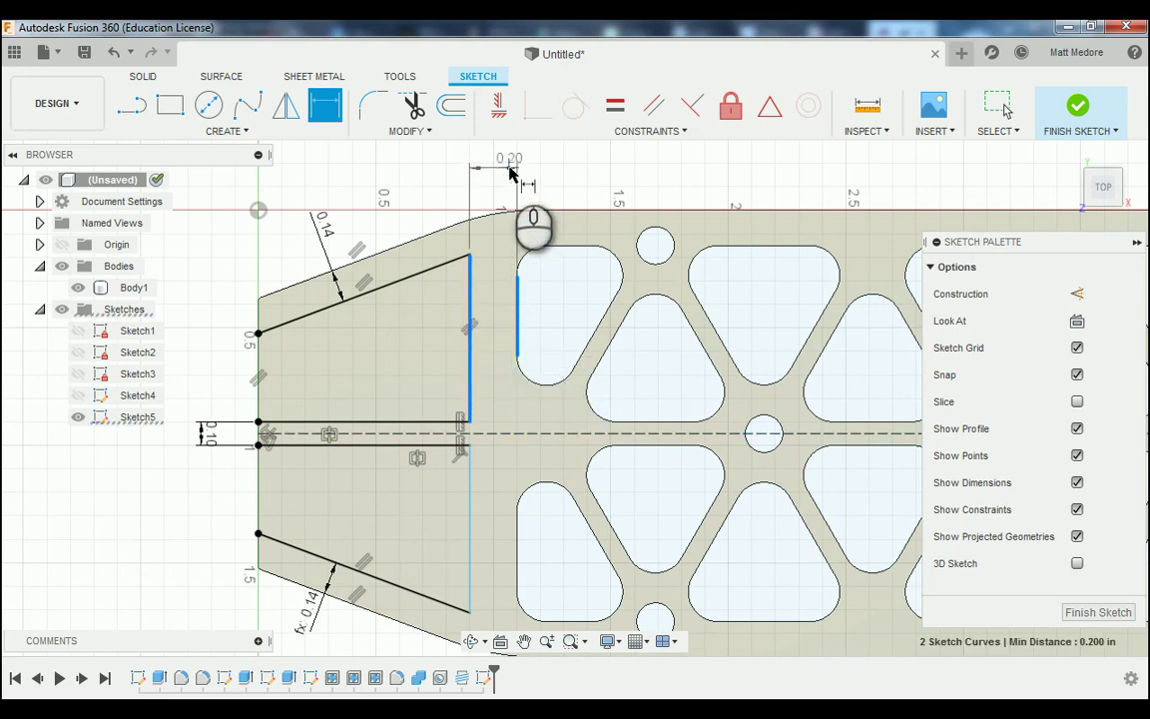
{"action": "left_click", "coordinate": [515, 167]}
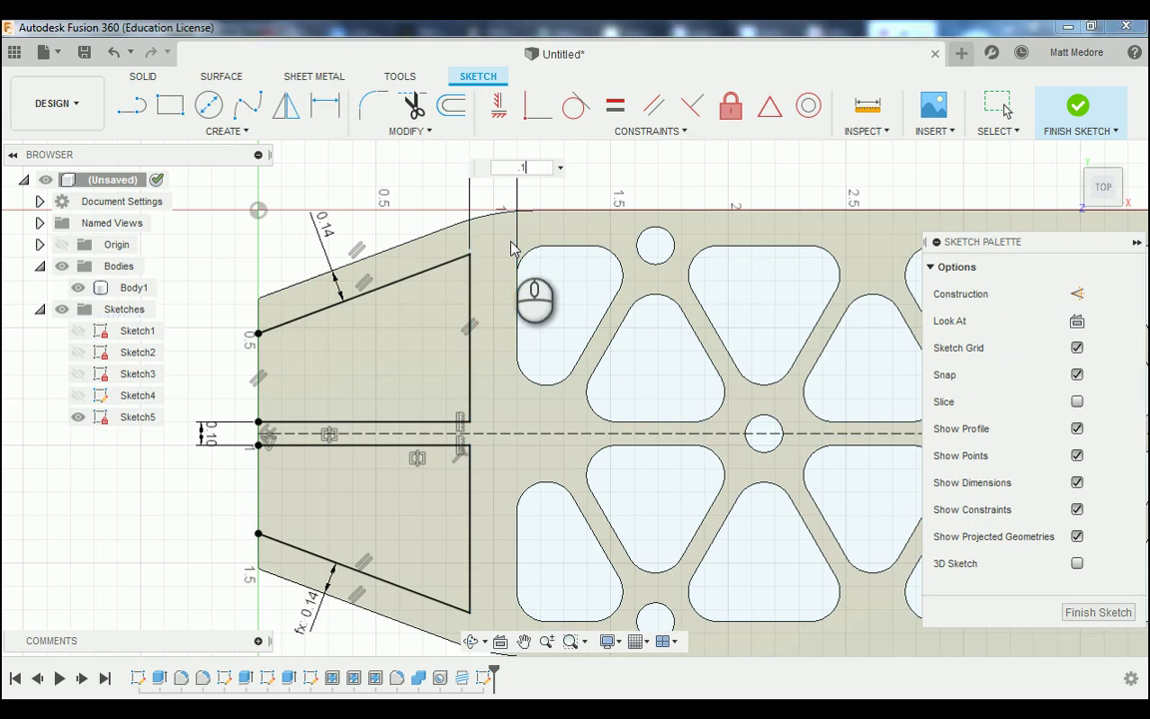
{"action": "type", "text": ".1"}
{"action": "key", "text": "Return"}
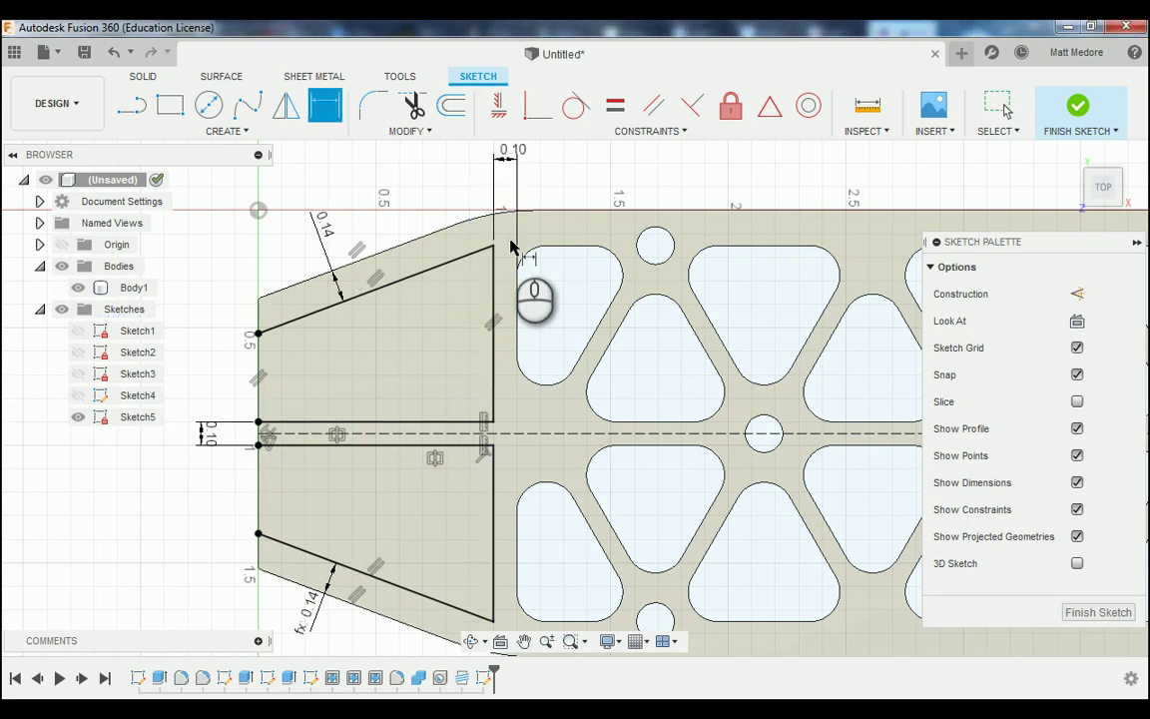
- Extrude the two tapered profiles at the plate's end as a cut with a distance of -0.5 in
{"action": "scroll", "coordinate": [228, 302], "scroll_direction": "down", "scroll_amount": 2}
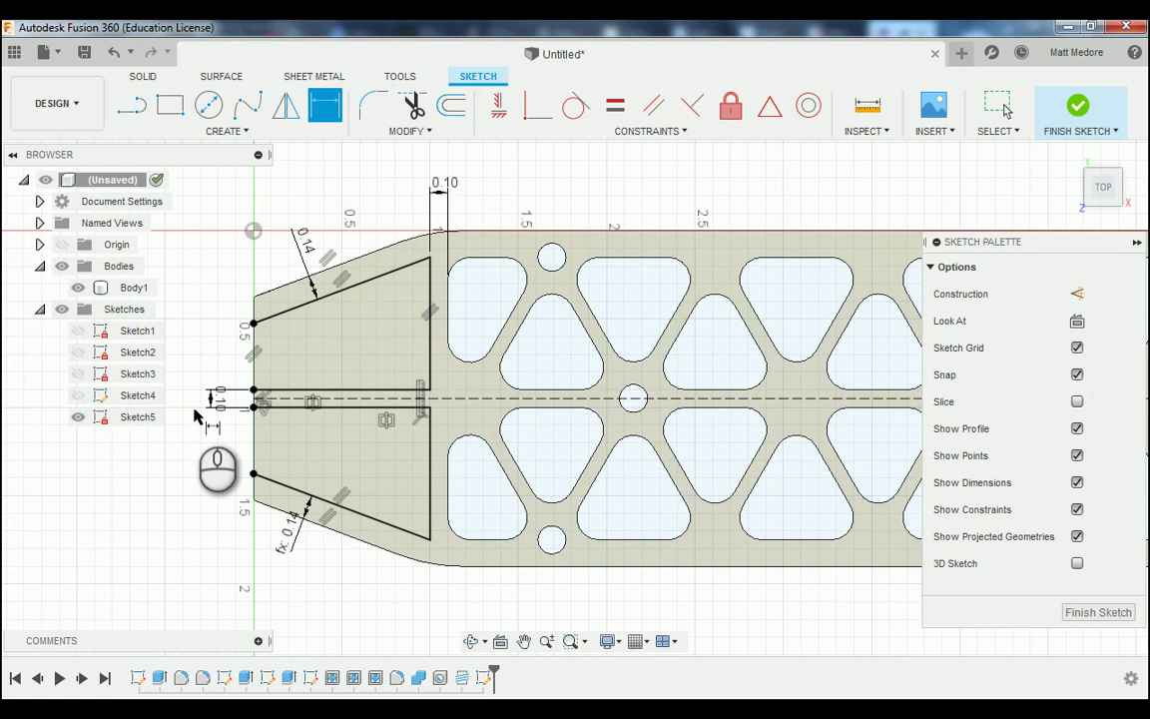
{"action": "scroll", "coordinate": [197, 418], "scroll_direction": "up", "scroll_amount": 1}
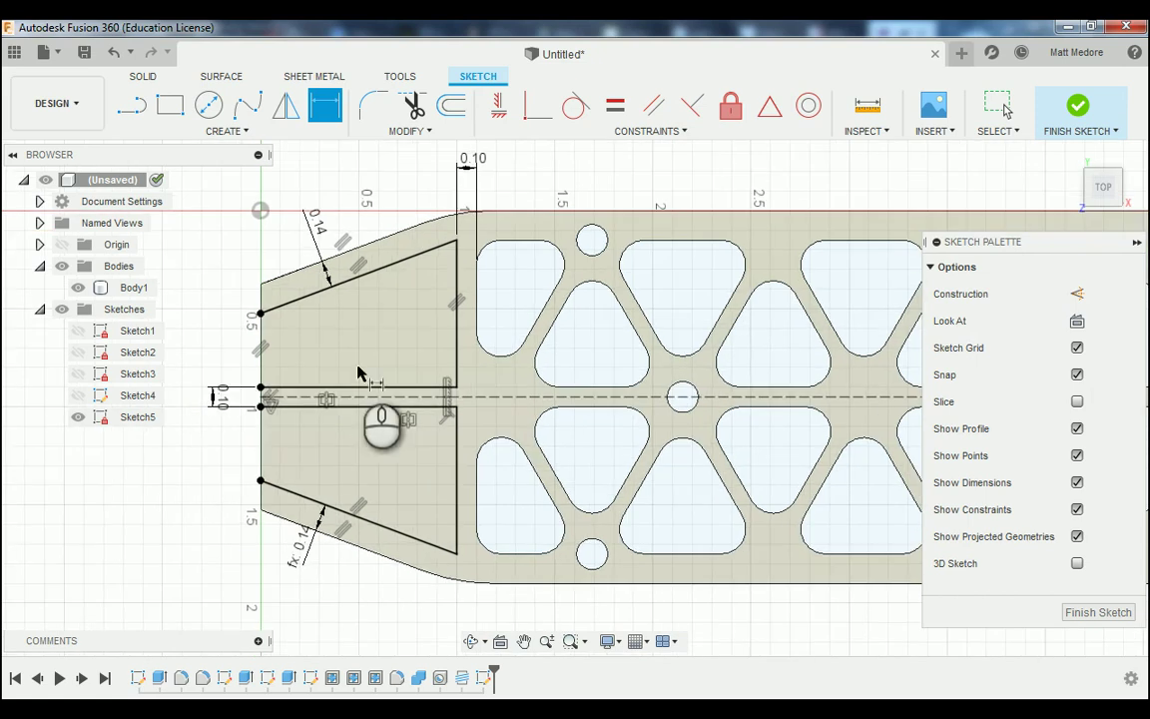
{"action": "right_click", "coordinate": [172, 489]}
{"action": "left_click", "coordinate": [224, 473]}
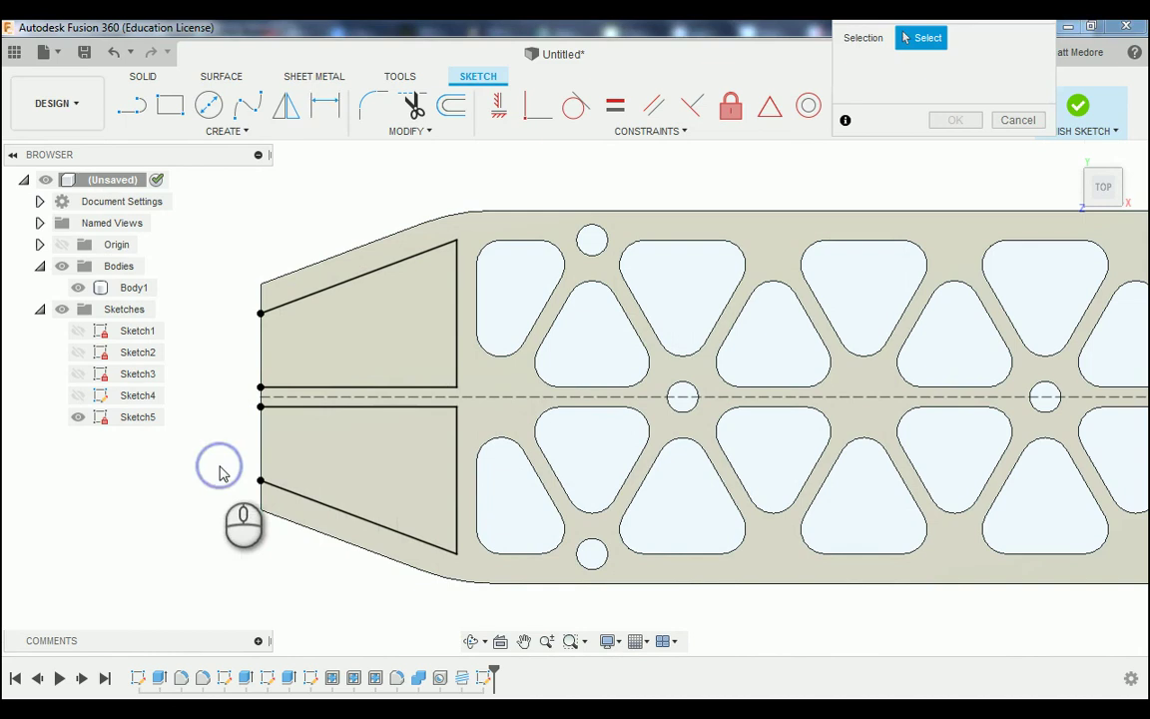
{"action": "left_click", "coordinate": [371, 457]}
{"action": "left_click", "coordinate": [410, 326]}
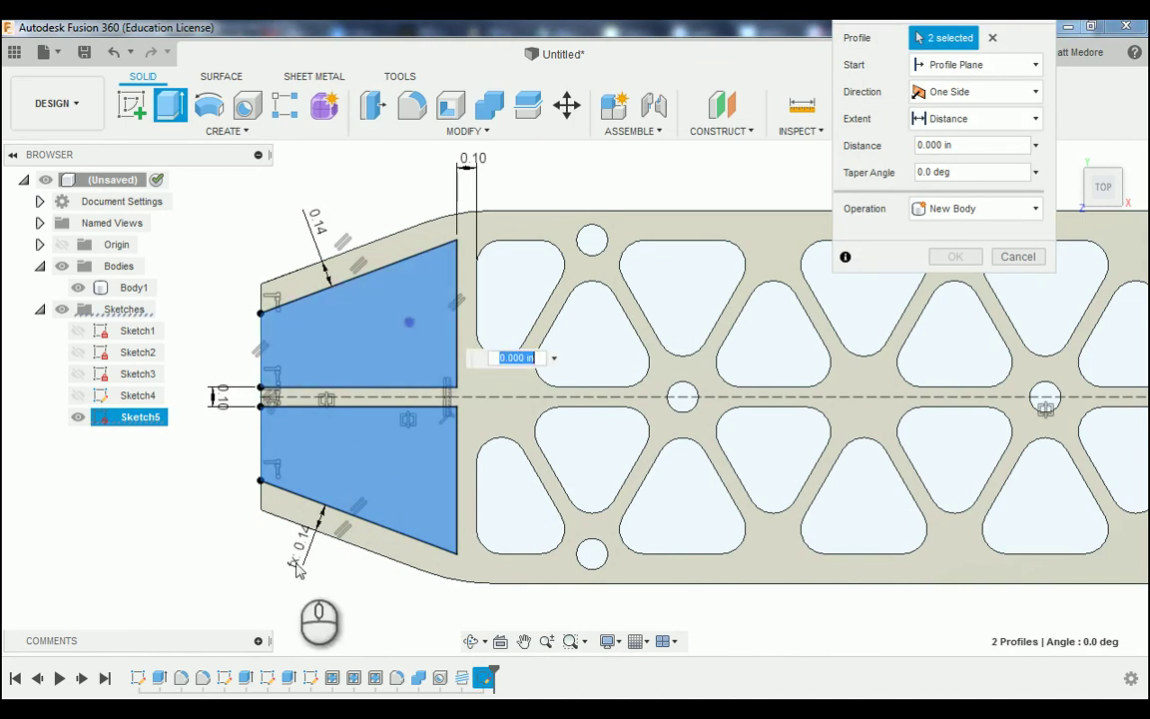
{"action": "mouse_move", "coordinate": [226, 562]}
{"action": "middle_mouse_down", "text": "shift"}
{"action": "mouse_move", "coordinate": [215, 502]}
{"action": "mouse_move", "coordinate": [221, 512]}
{"action": "middle_mouse_up", "text": "shift"}
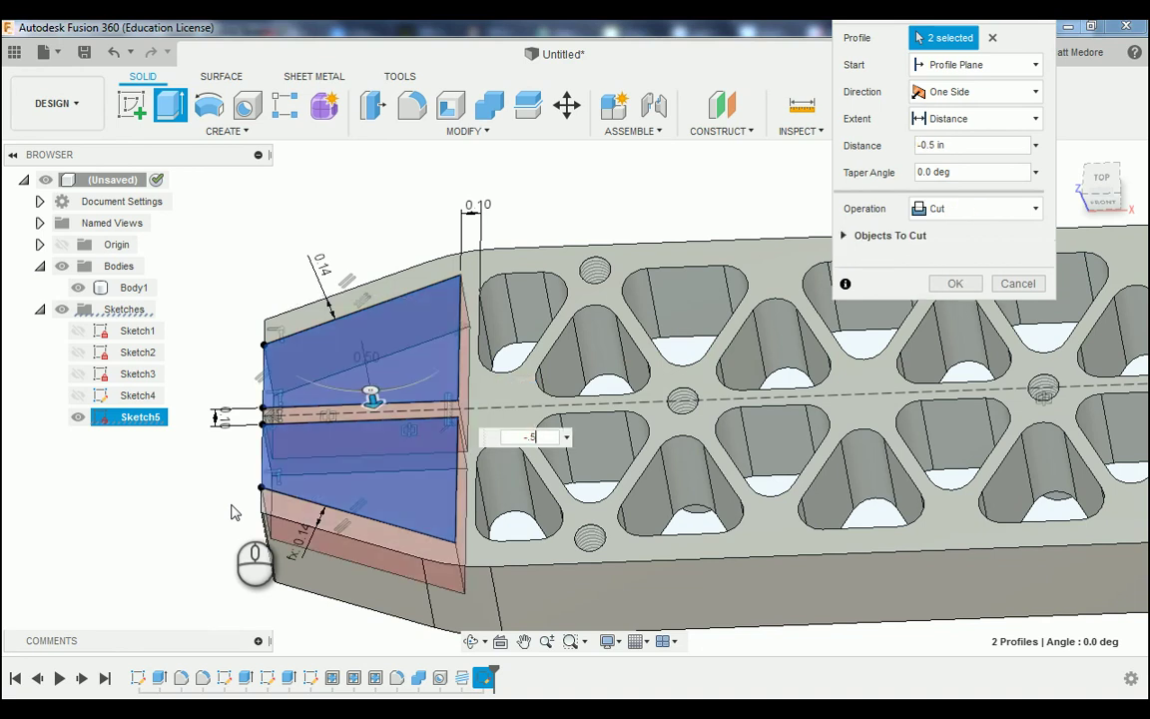
{"action": "key", "text": "Return"}
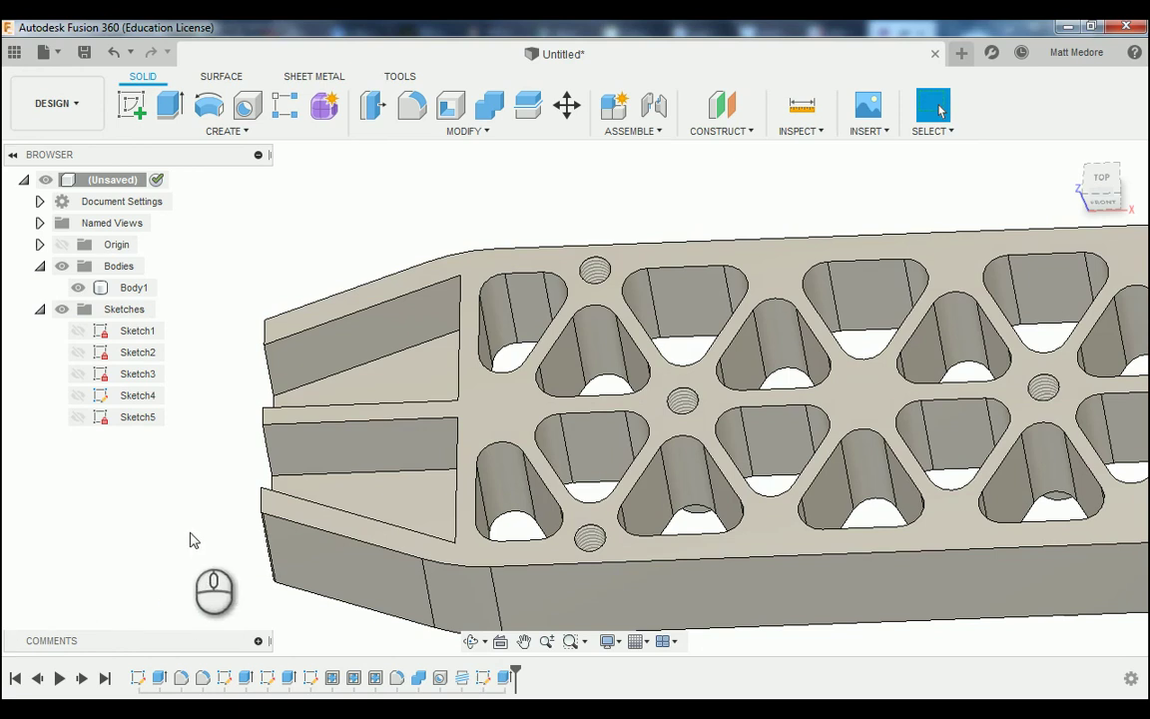
- Fillet the four edges where the two tapered pockets' walls meet the plate's open end face with a 0.015 in radius
{"action": "middle_click_drag", "start_coordinate": [198, 539], "coordinate": [292, 515], "text": "shift"}
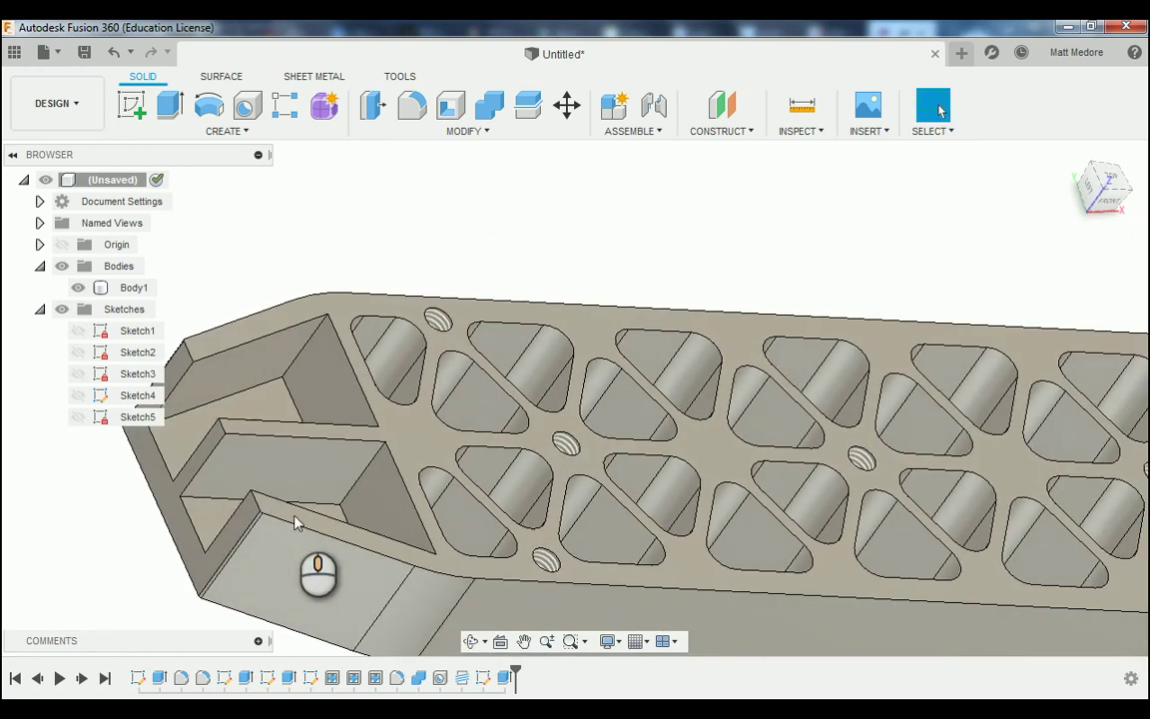
{"action": "scroll", "coordinate": [313, 544], "scroll_direction": "down", "scroll_amount": 3}
{"action": "scroll", "coordinate": [232, 534], "scroll_direction": "up", "scroll_amount": 5}
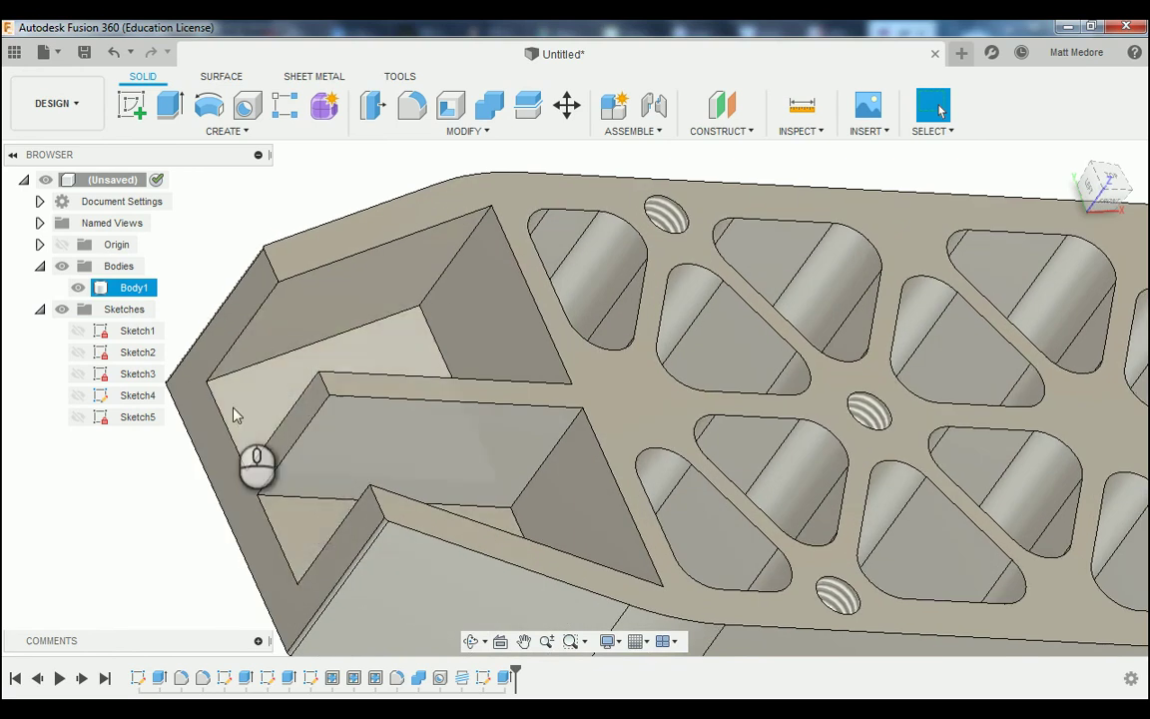
{"action": "left_click", "coordinate": [459, 132]}
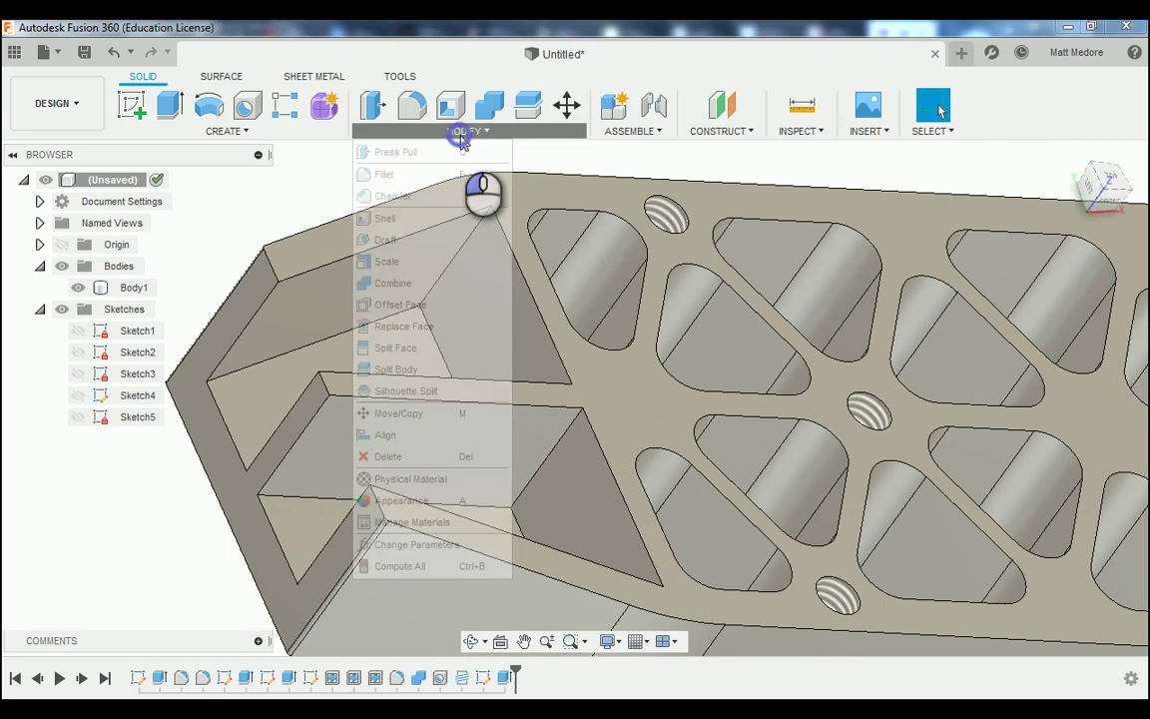
{"action": "left_click", "coordinate": [395, 178]}
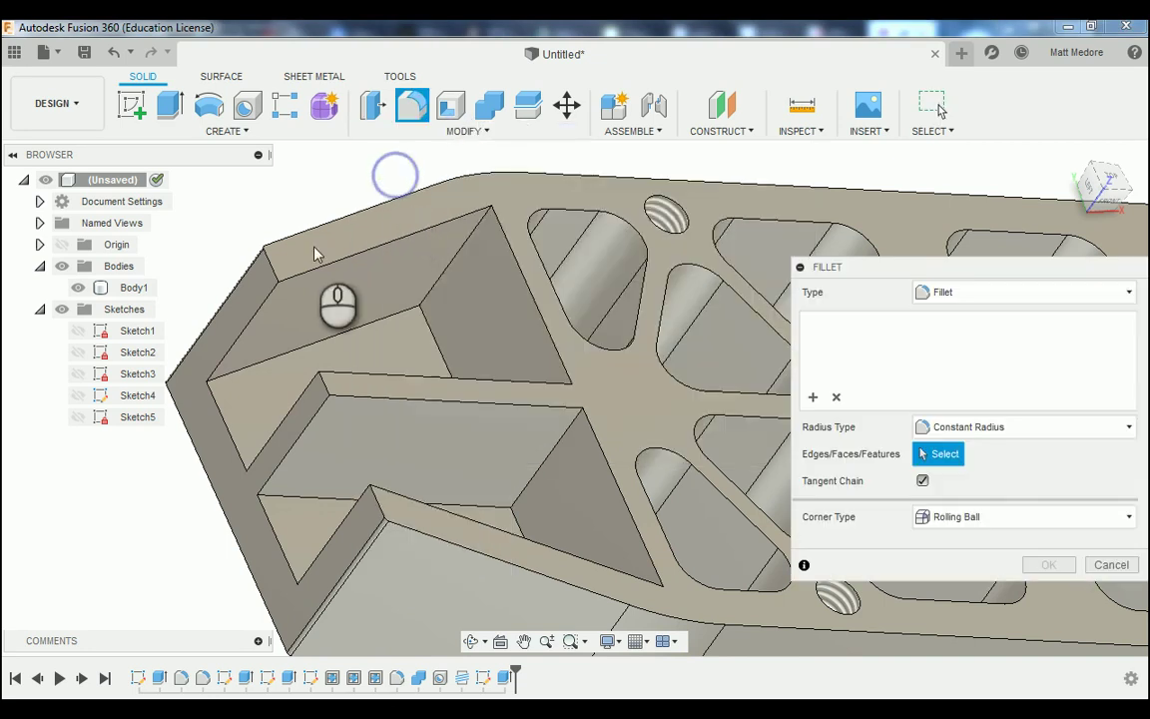
{"action": "left_click", "coordinate": [255, 330]}
{"action": "left_click", "coordinate": [297, 404]}
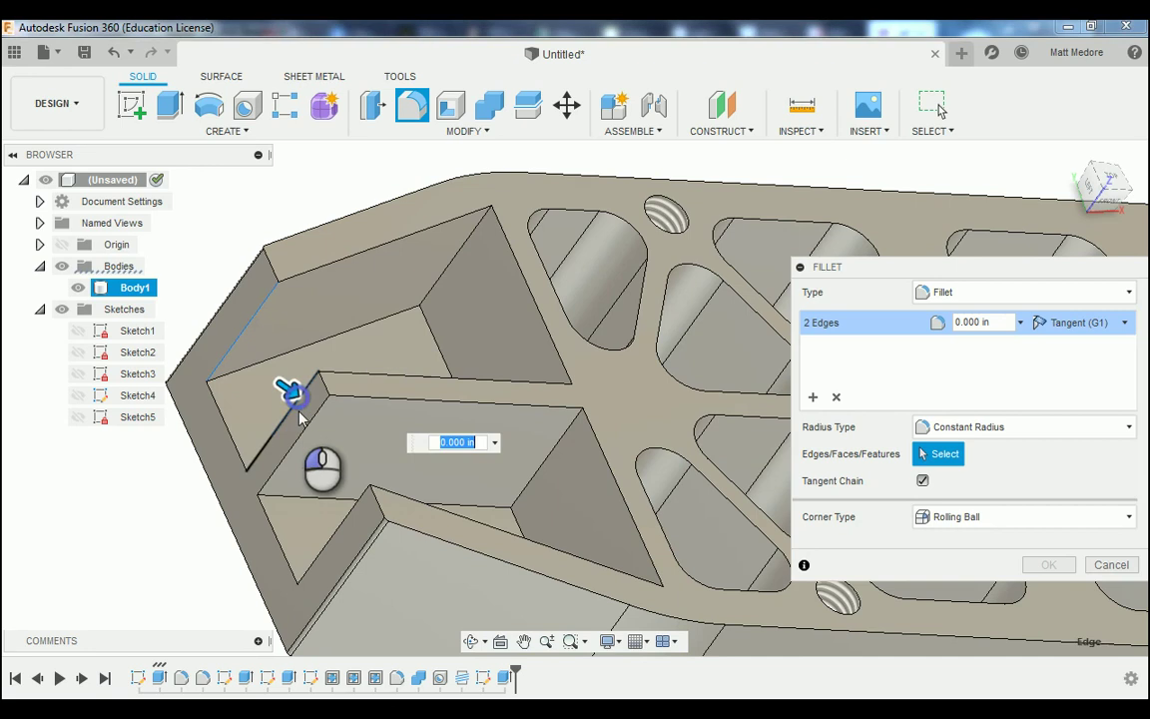
{"action": "left_click", "coordinate": [302, 432]}
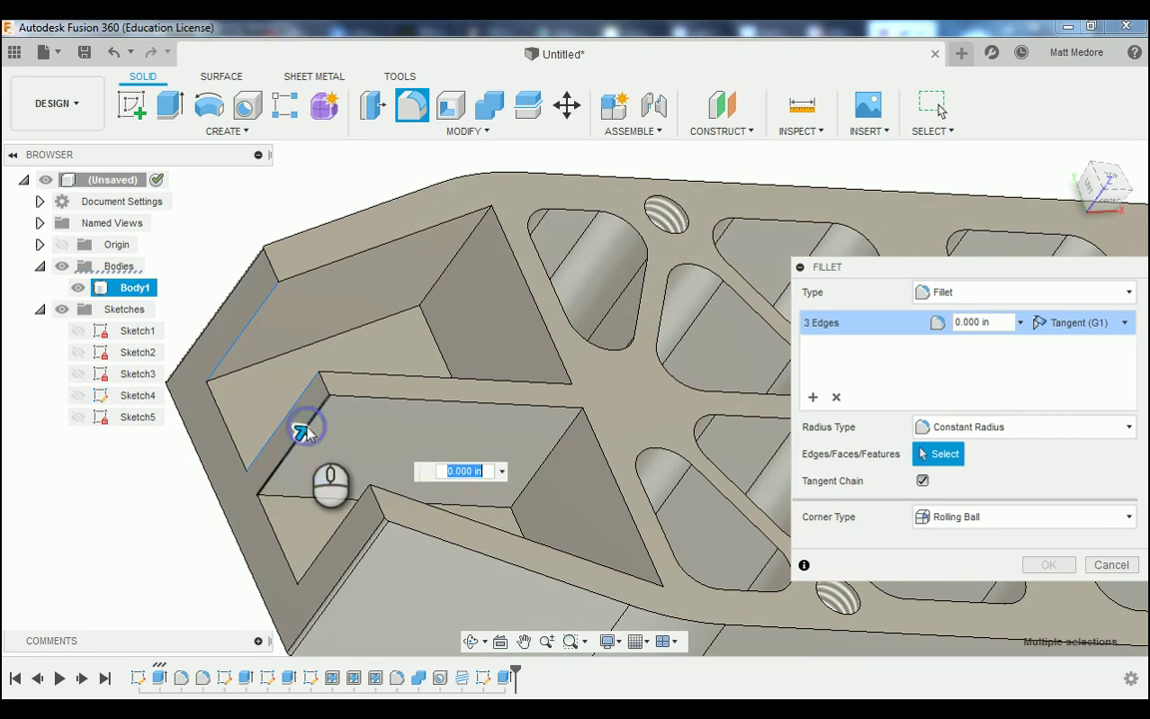
{"action": "left_click", "coordinate": [341, 514]}
{"action": "left_click", "coordinate": [336, 525]}
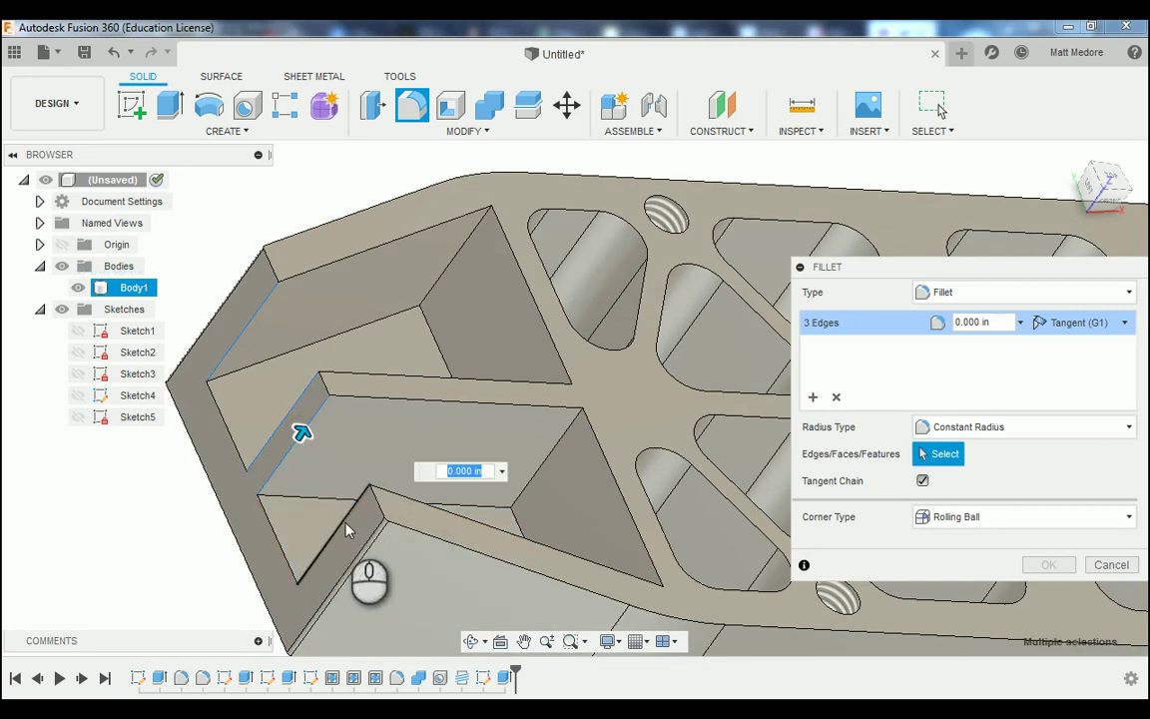
{"action": "left_click", "coordinate": [343, 529]}
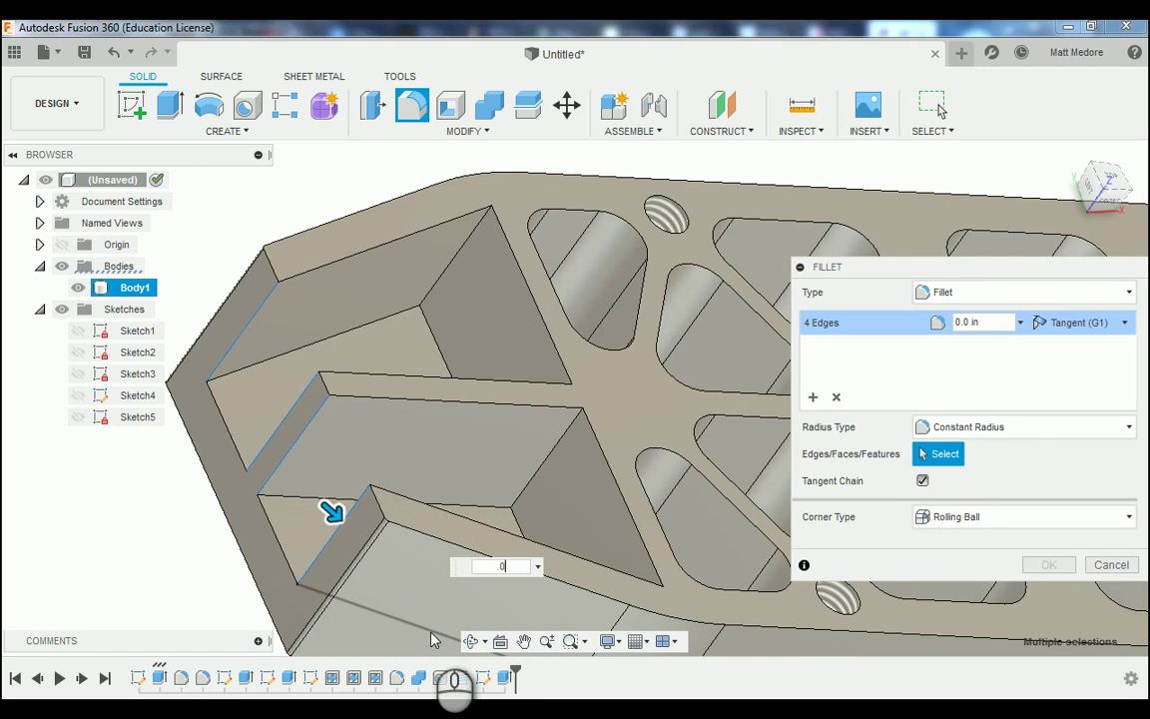
{"action": "type", "text": ".015"}
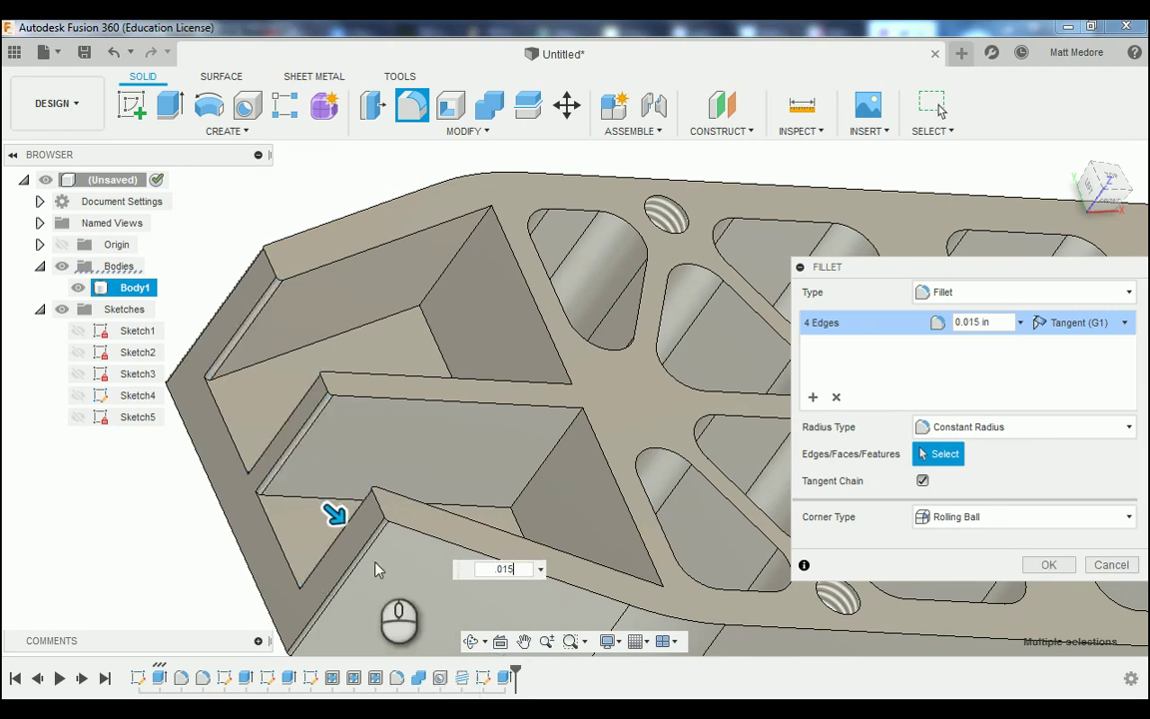
{"action": "middle_click_drag", "start_coordinate": [375, 565], "coordinate": [349, 567], "text": "shift"}
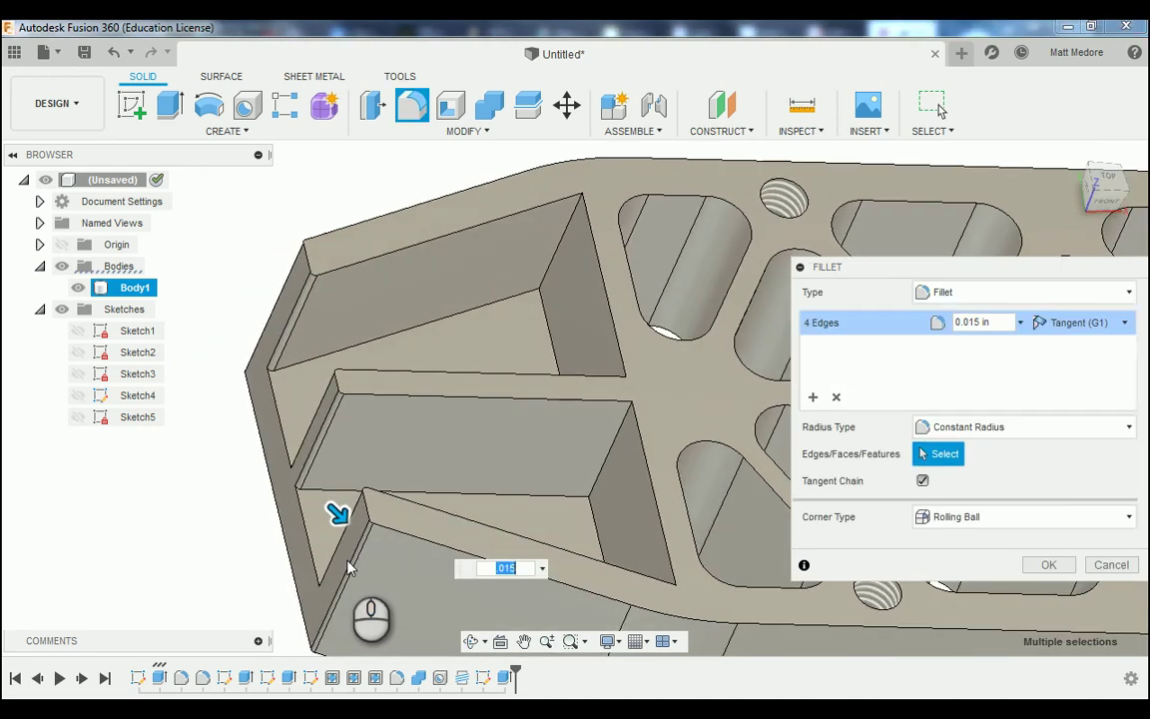
{"action": "left_click", "coordinate": [1046, 564]}
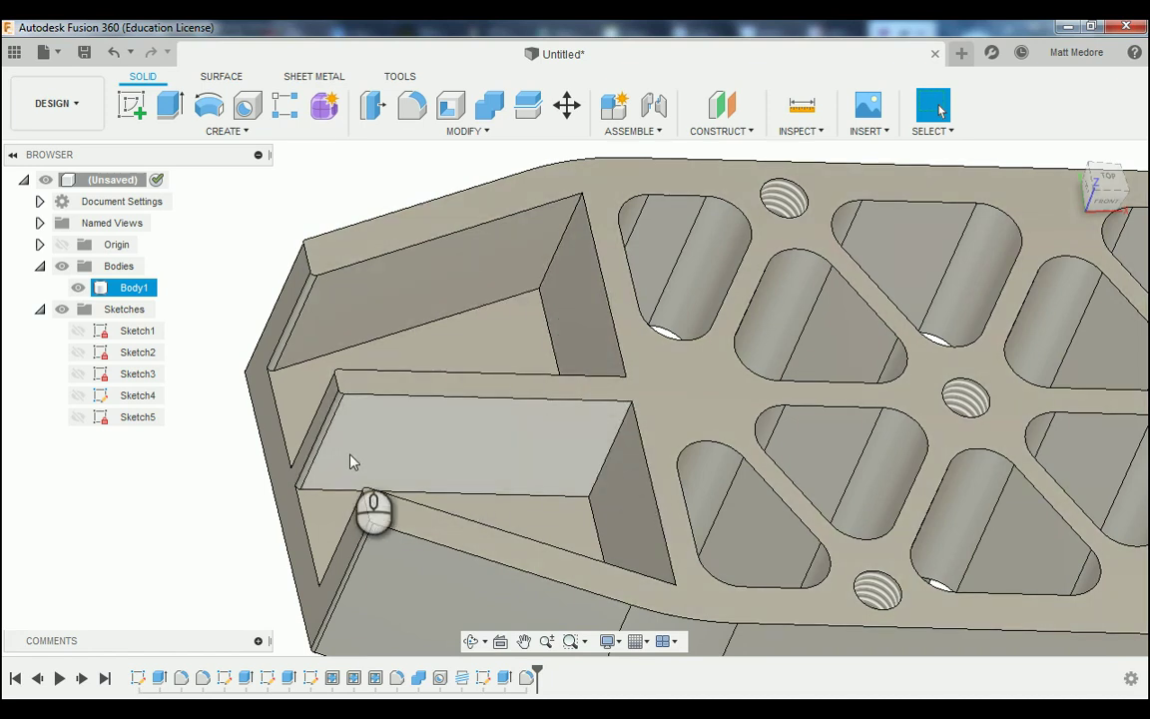
- Fillet the four inner corner edges at the closed ends of both tapered pockets with a 0.150 in radius
{"action": "scroll", "coordinate": [337, 444], "scroll_direction": "down", "scroll_amount": 2}
{"action": "scroll", "coordinate": [337, 444], "scroll_direction": "down", "scroll_amount": 1}
{"action": "right_click", "coordinate": [378, 231]}
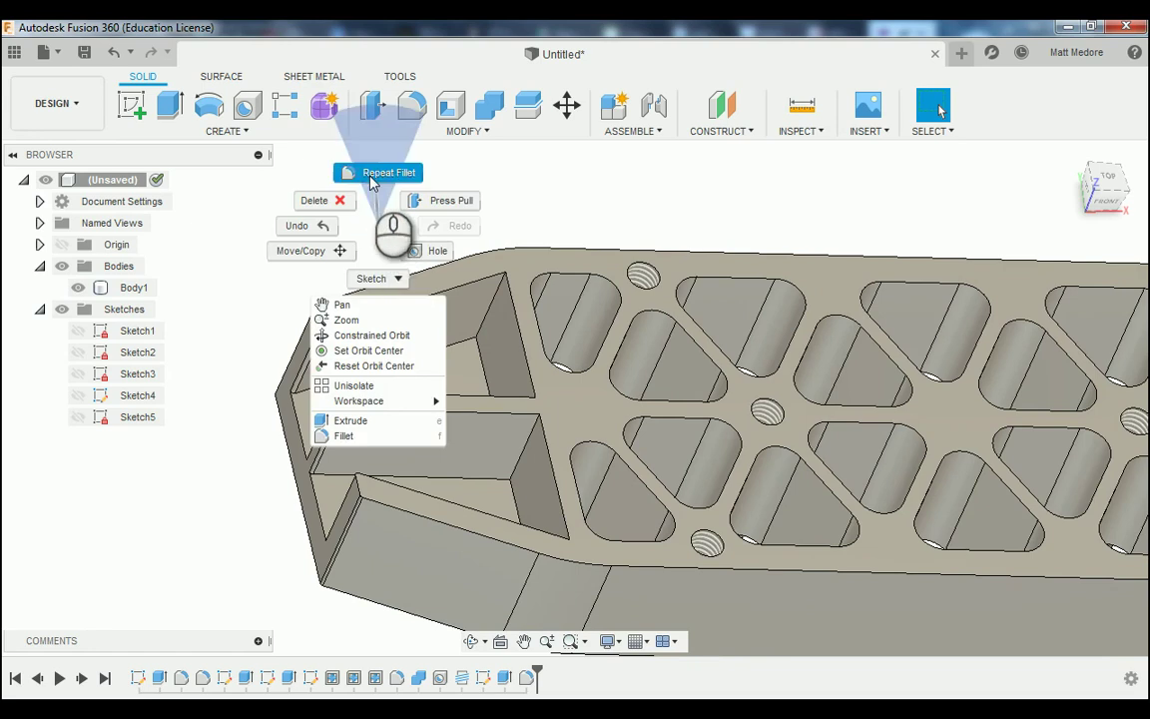
{"action": "left_click", "coordinate": [370, 205]}
{"action": "key", "text": "f"}
{"action": "scroll", "coordinate": [495, 321], "scroll_direction": "up", "scroll_amount": 2}
{"action": "left_click", "coordinate": [482, 303]}
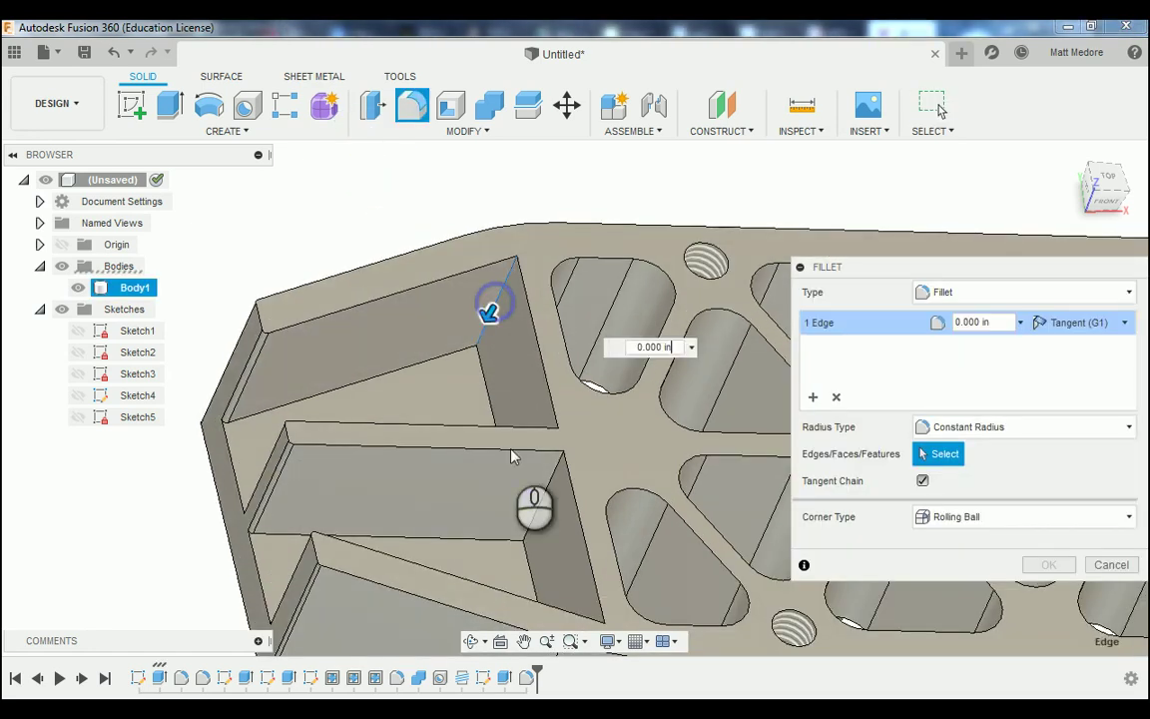
{"action": "left_click", "coordinate": [543, 502]}
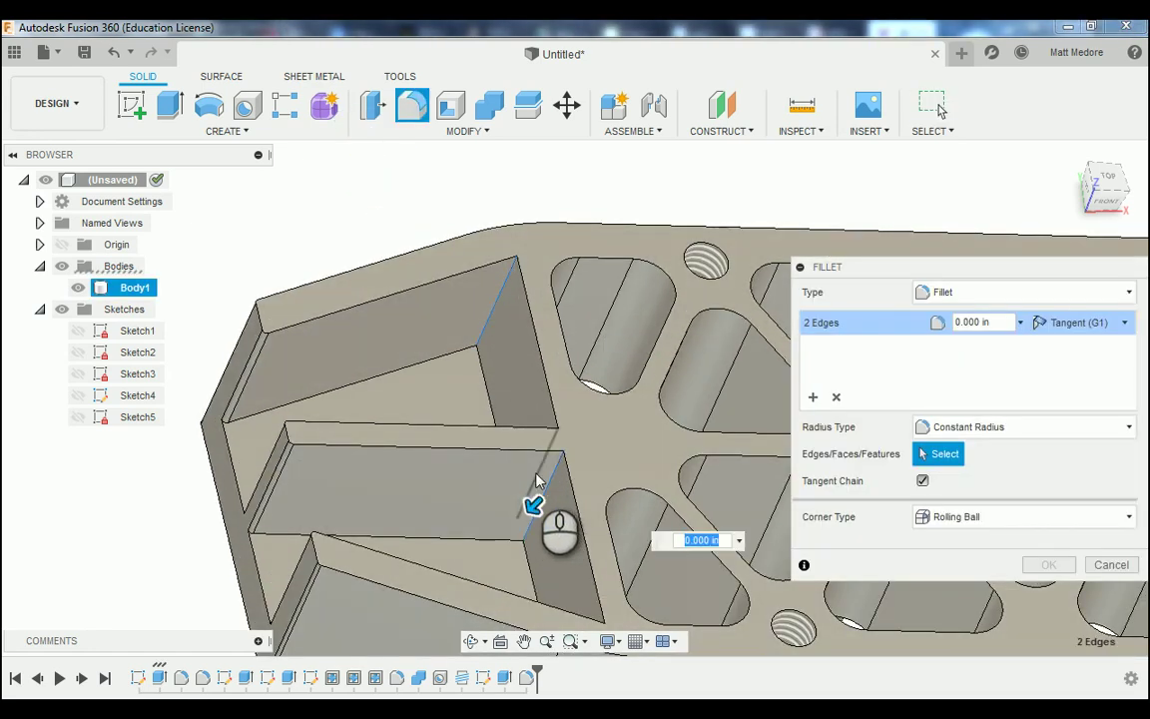
{"action": "left_click", "coordinate": [536, 480]}
{"action": "mouse_move", "coordinate": [569, 587]}
{"action": "middle_mouse_down", "text": "shift"}
{"action": "mouse_move", "coordinate": [429, 507]}
{"action": "mouse_move", "coordinate": [554, 606]}
{"action": "middle_mouse_up", "text": "shift"}
{"action": "left_click", "coordinate": [549, 591]}
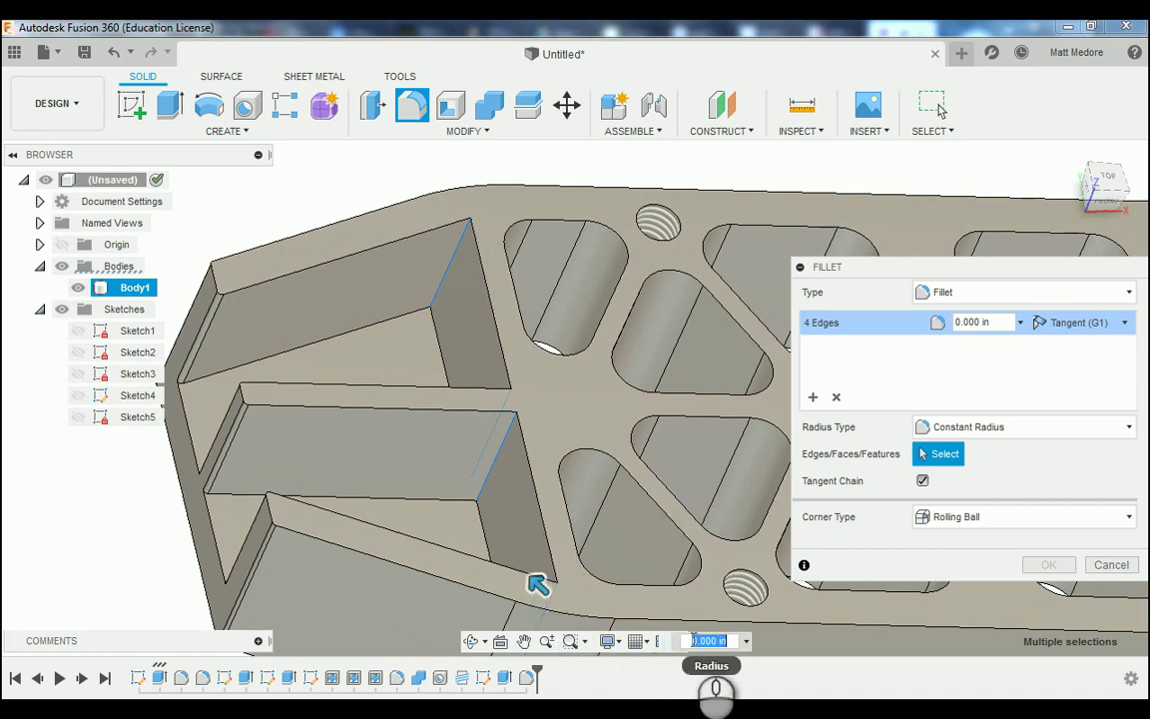
{"action": "type", "text": ".150"}
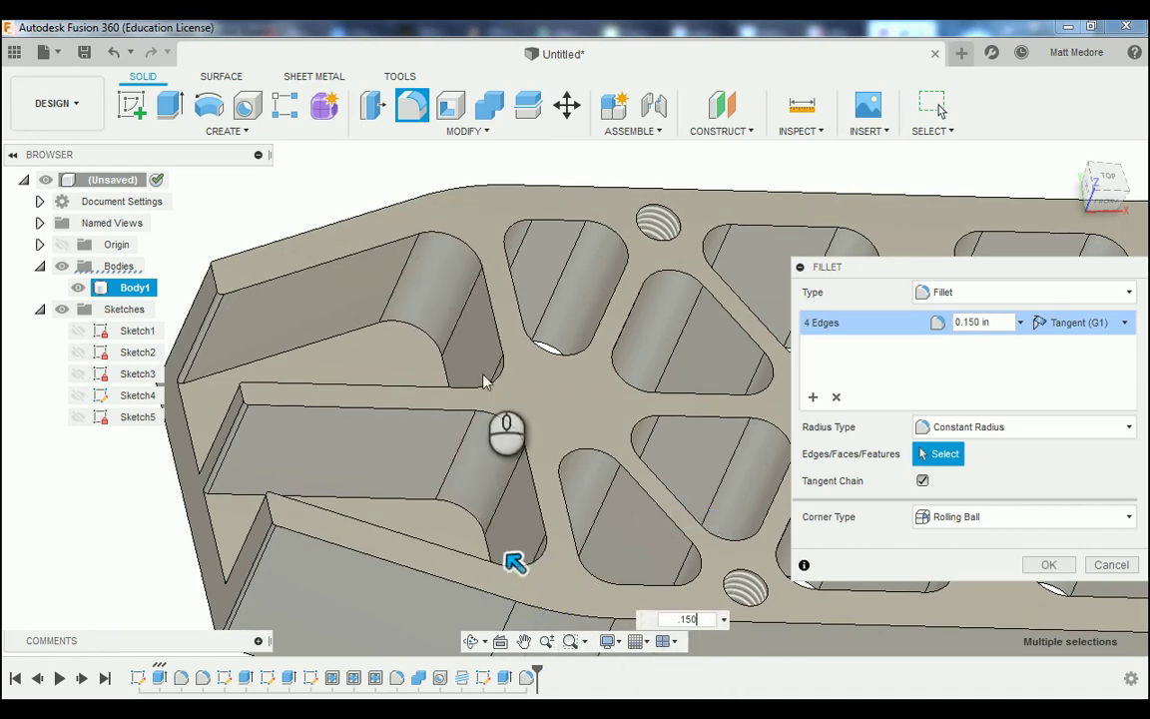
{"action": "scroll", "coordinate": [365, 250], "scroll_direction": "up", "scroll_amount": 3}
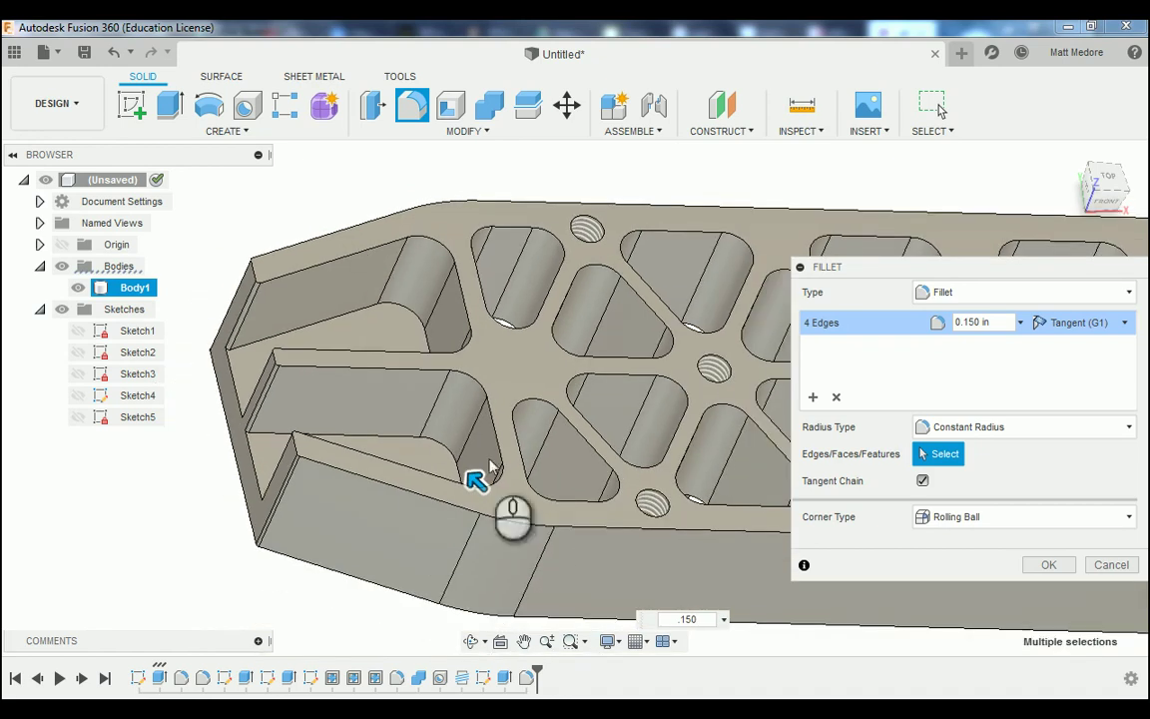
{"action": "left_click", "coordinate": [1049, 566]}
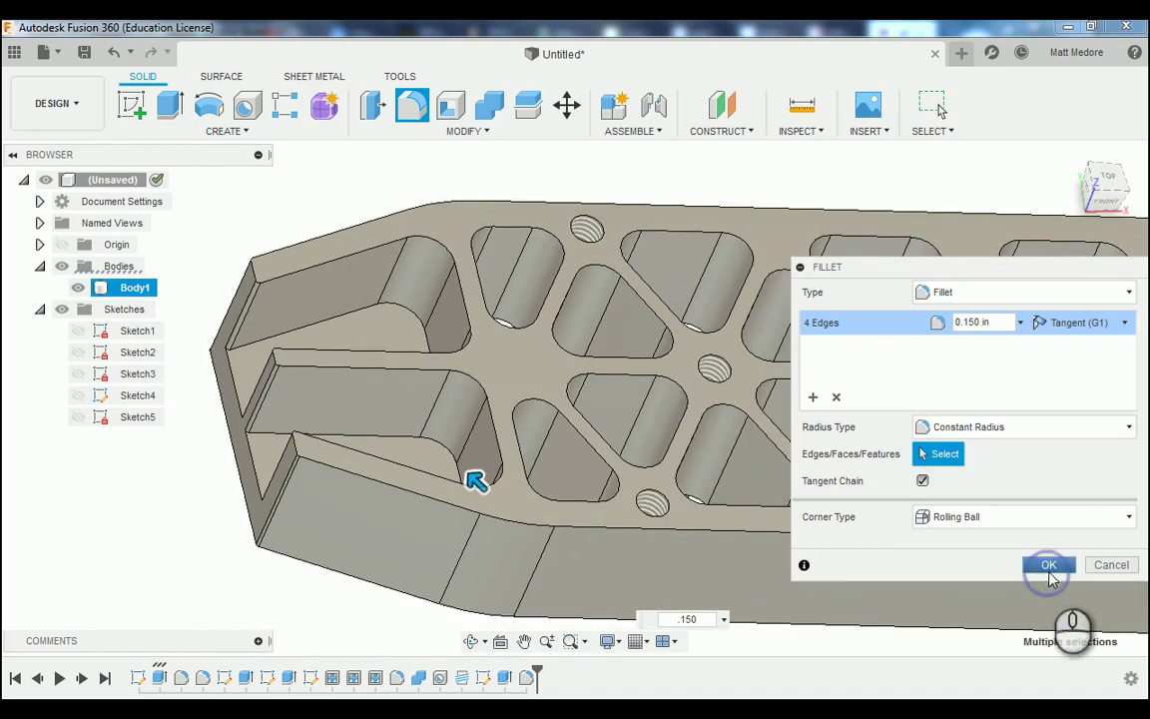
- Create a sketch on the floor face of the lower tapered pocket
{"action": "middle_click_drag", "start_coordinate": [582, 284], "coordinate": [550, 332], "text": "shift"}
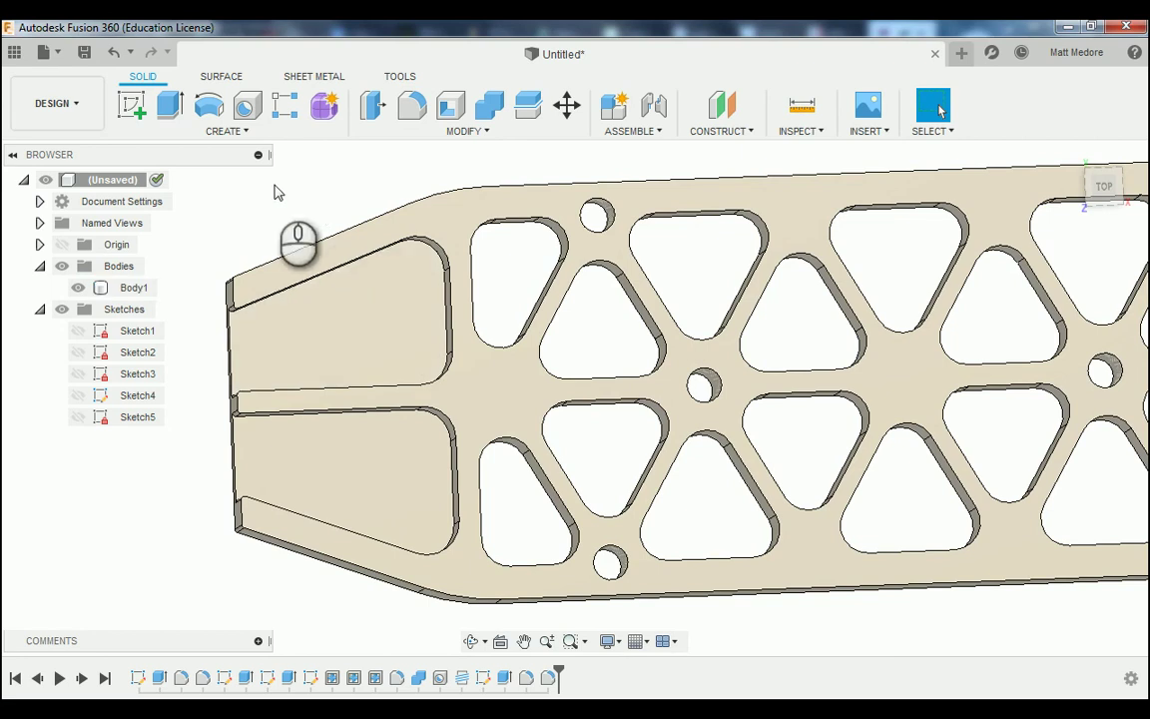
{"action": "left_click", "coordinate": [133, 108]}
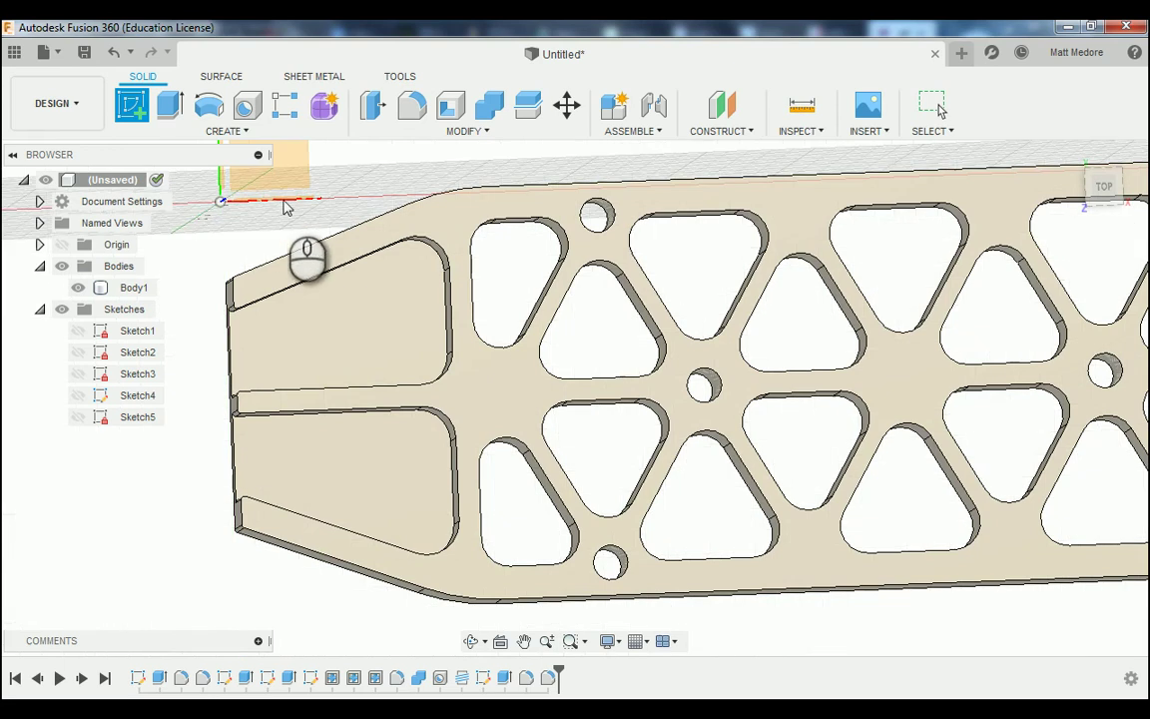
{"action": "middle_click_drag", "start_coordinate": [351, 484], "coordinate": [395, 464], "text": "shift"}
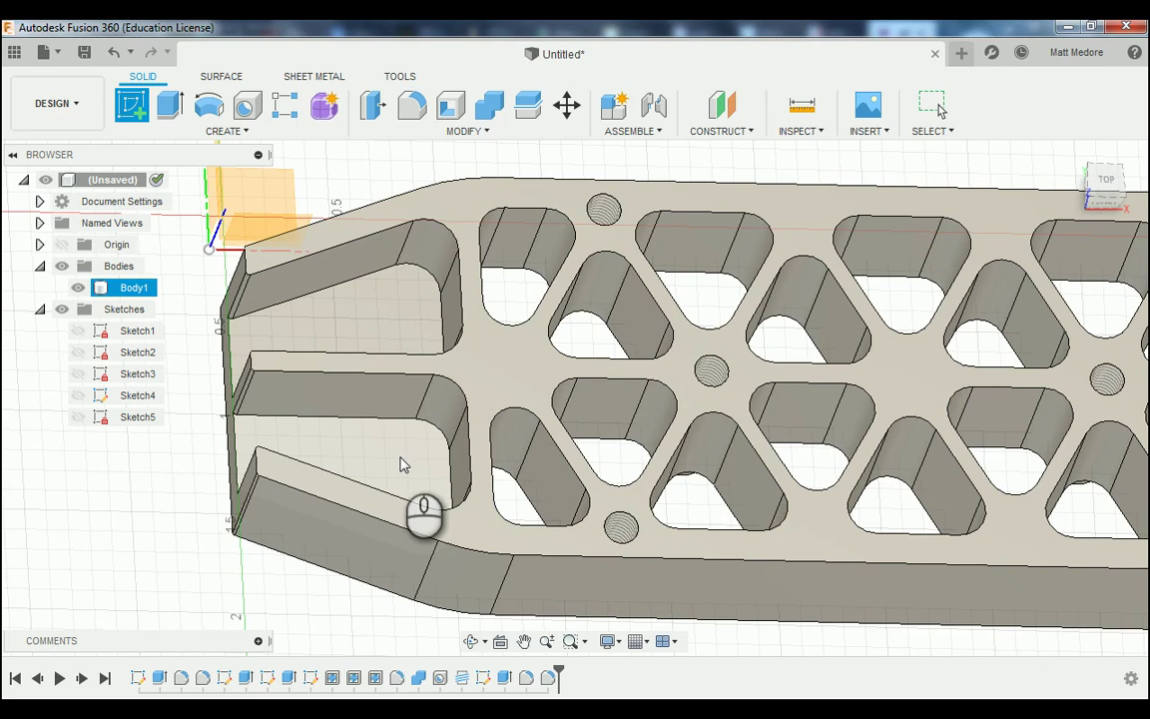
{"action": "left_click", "coordinate": [403, 461]}
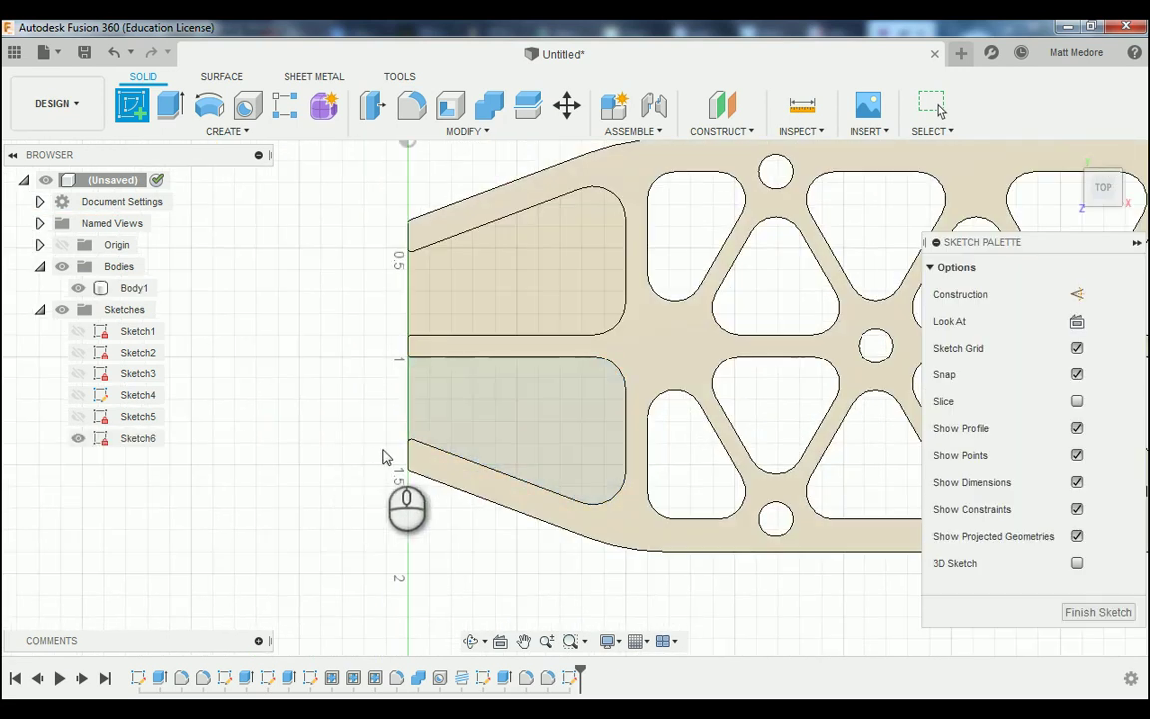
- Place two sketch points one above the other, one inside each tapered pocket
{"action": "left_click", "coordinate": [222, 131]}
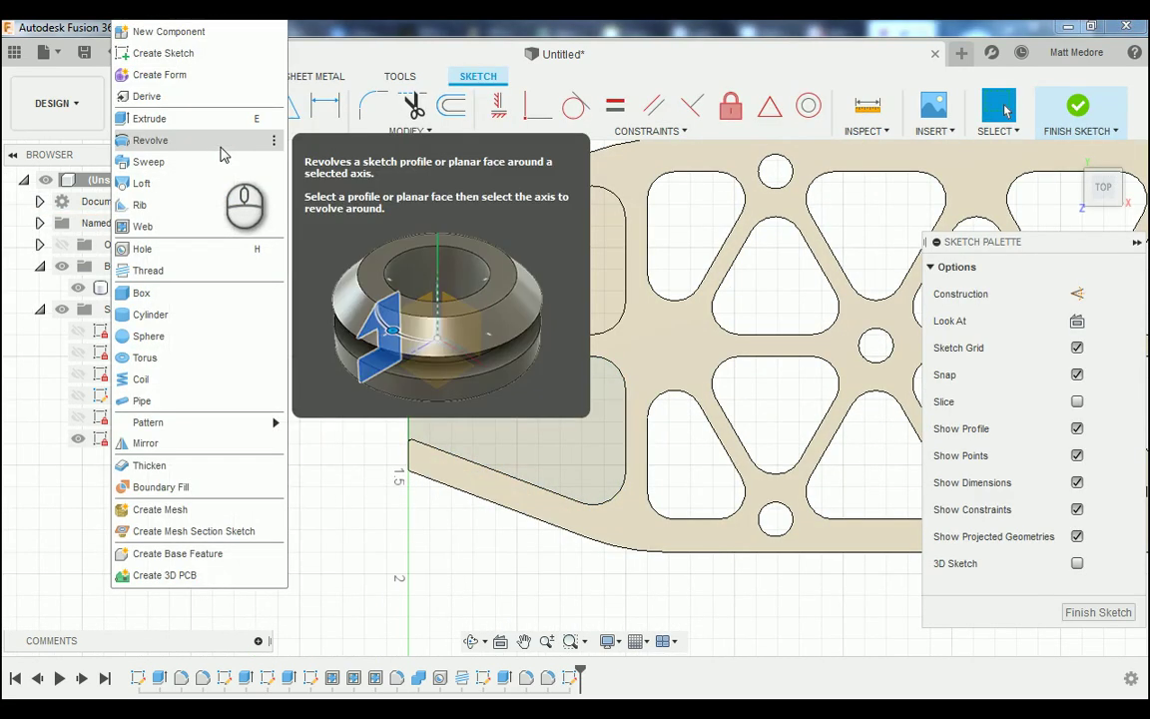
{"action": "left_click", "coordinate": [315, 194]}
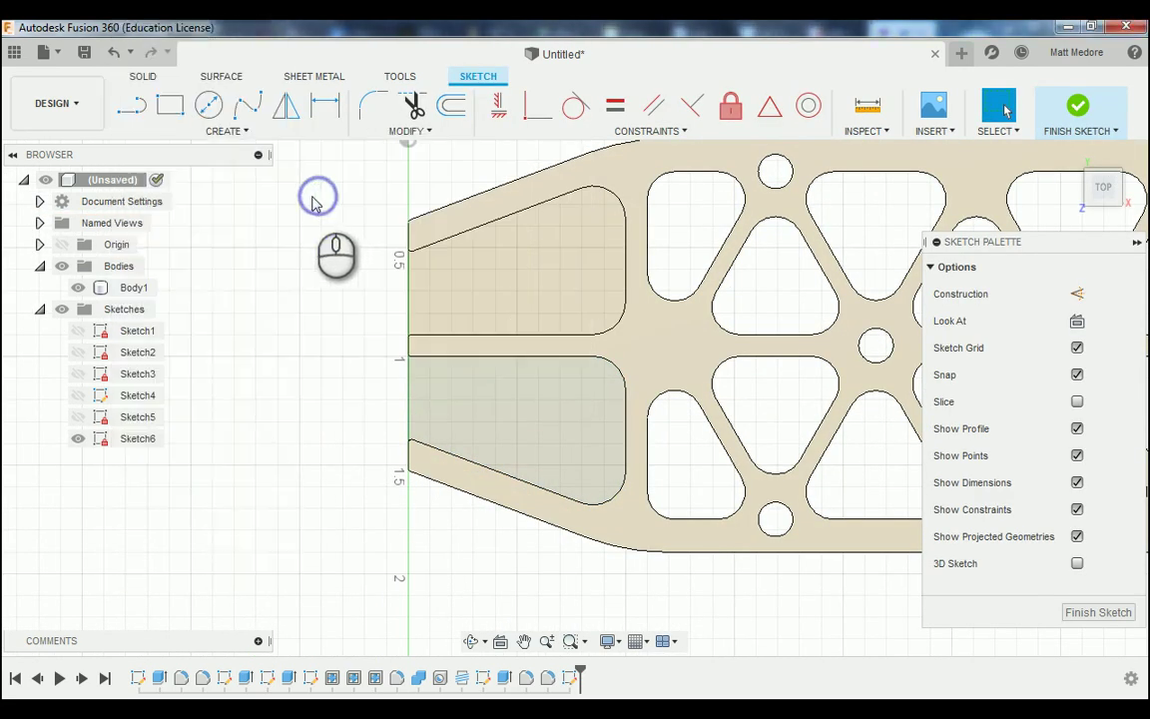
{"action": "left_click", "coordinate": [236, 134]}
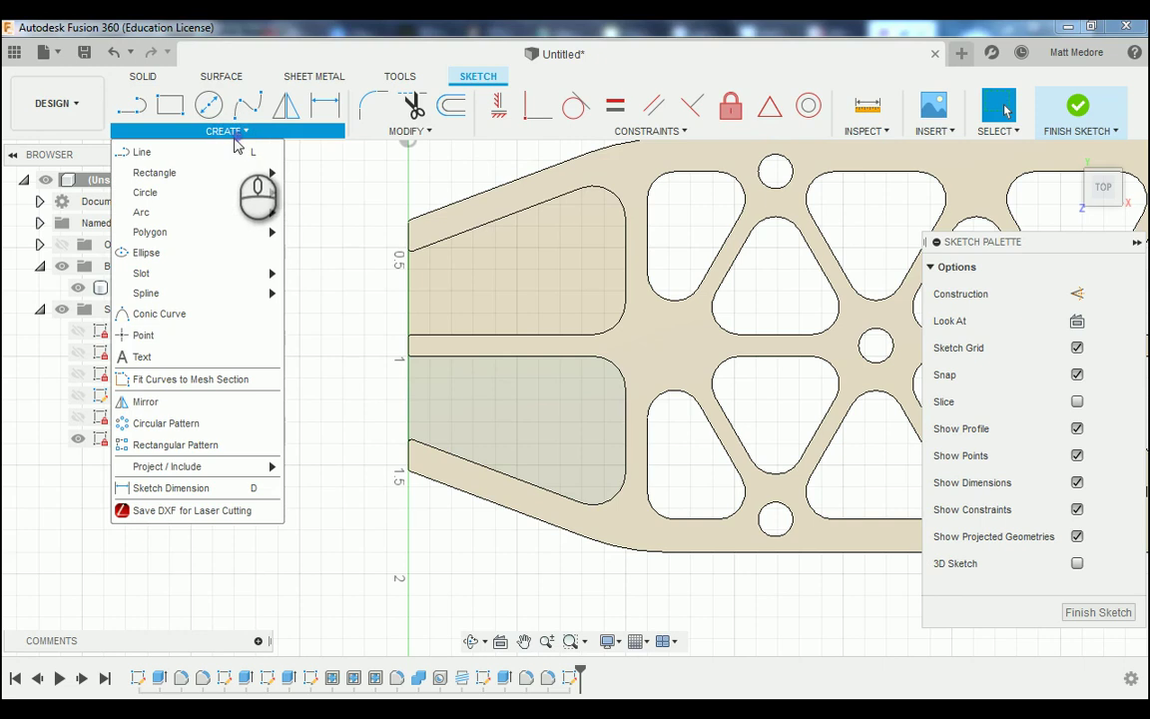
{"action": "left_click", "coordinate": [185, 340]}
{"action": "left_click", "coordinate": [568, 255]}
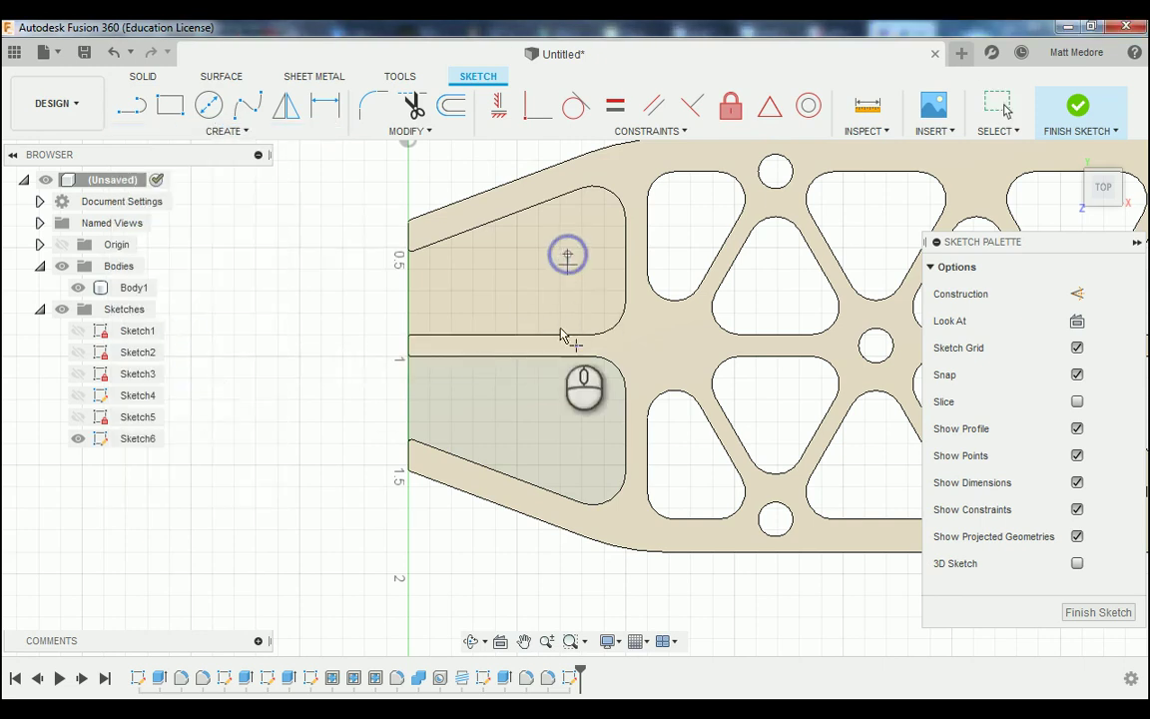
{"action": "left_click", "coordinate": [567, 430]}
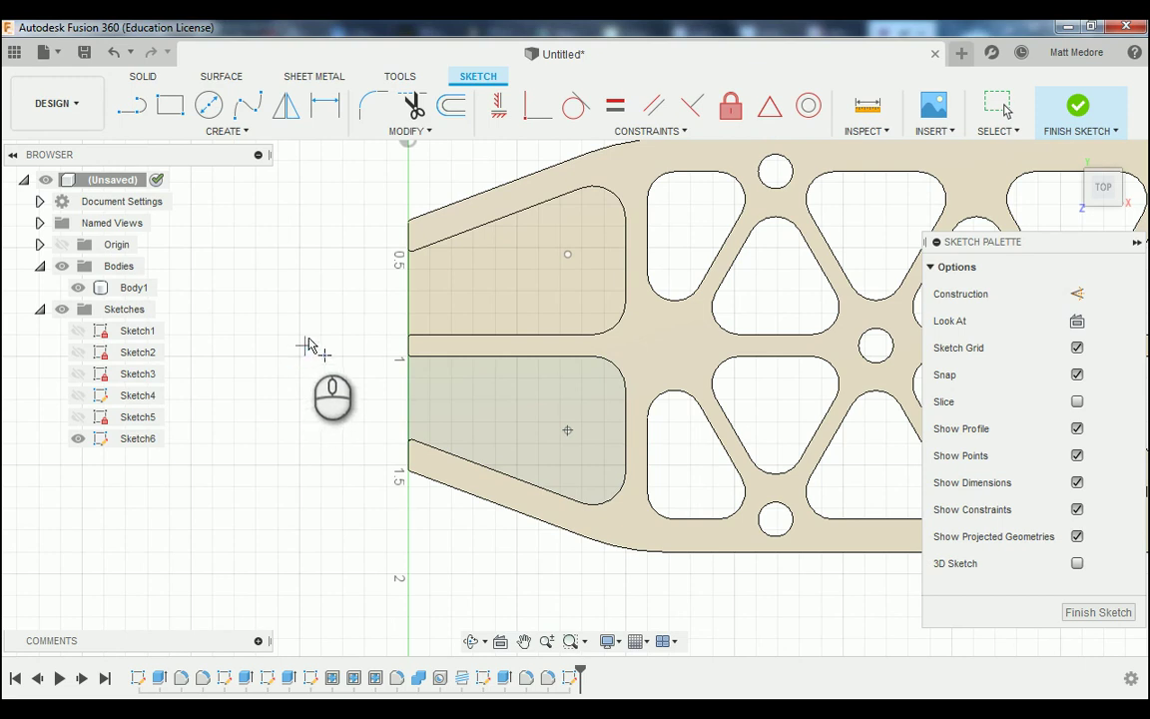
- Align the two sketch points vertically with a Horizontal/Vertical constraint
{"action": "left_click", "coordinate": [649, 132]}
{"action": "left_click", "coordinate": [576, 153]}
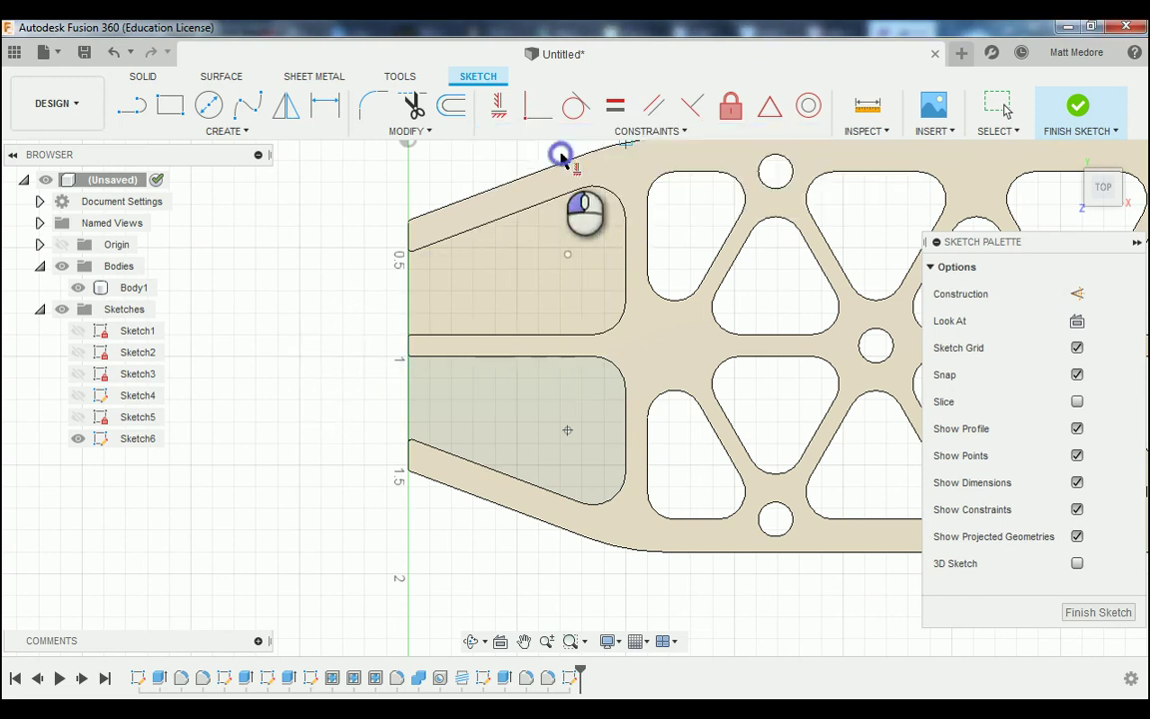
{"action": "left_click", "coordinate": [567, 254]}
{"action": "left_click", "coordinate": [567, 430]}
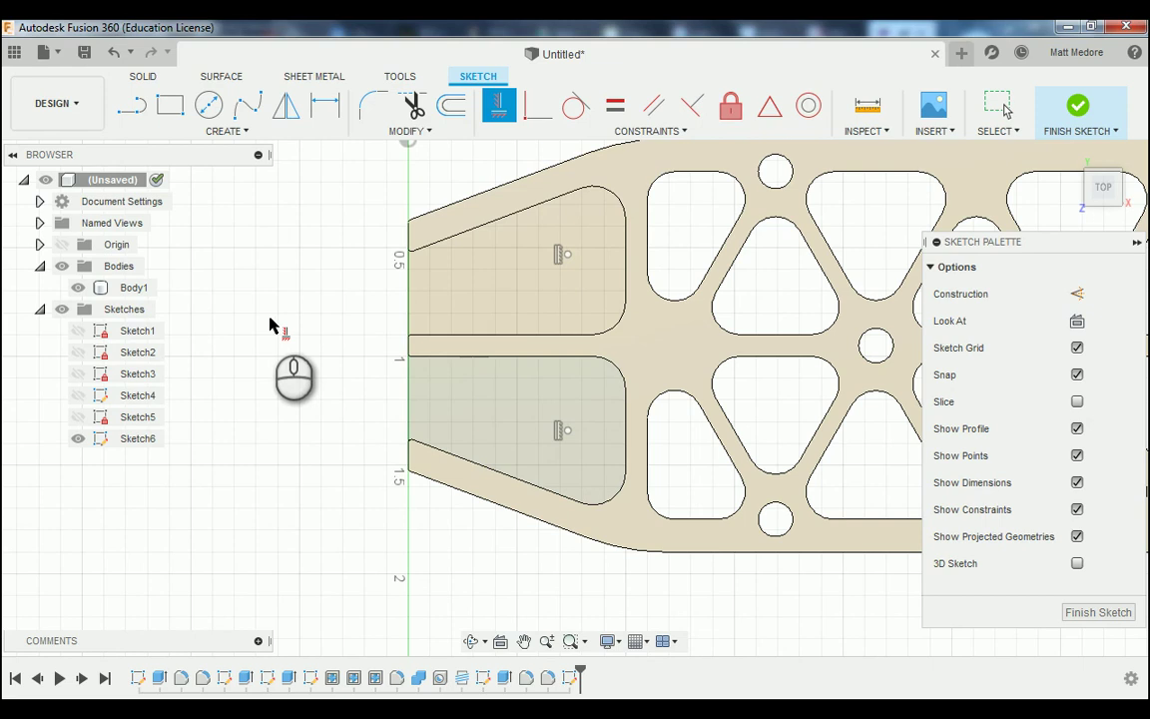
- Dimension the horizontal distance from the sketch origin to the upper pocket's point as 0.745 in
{"action": "key", "text": "d"}
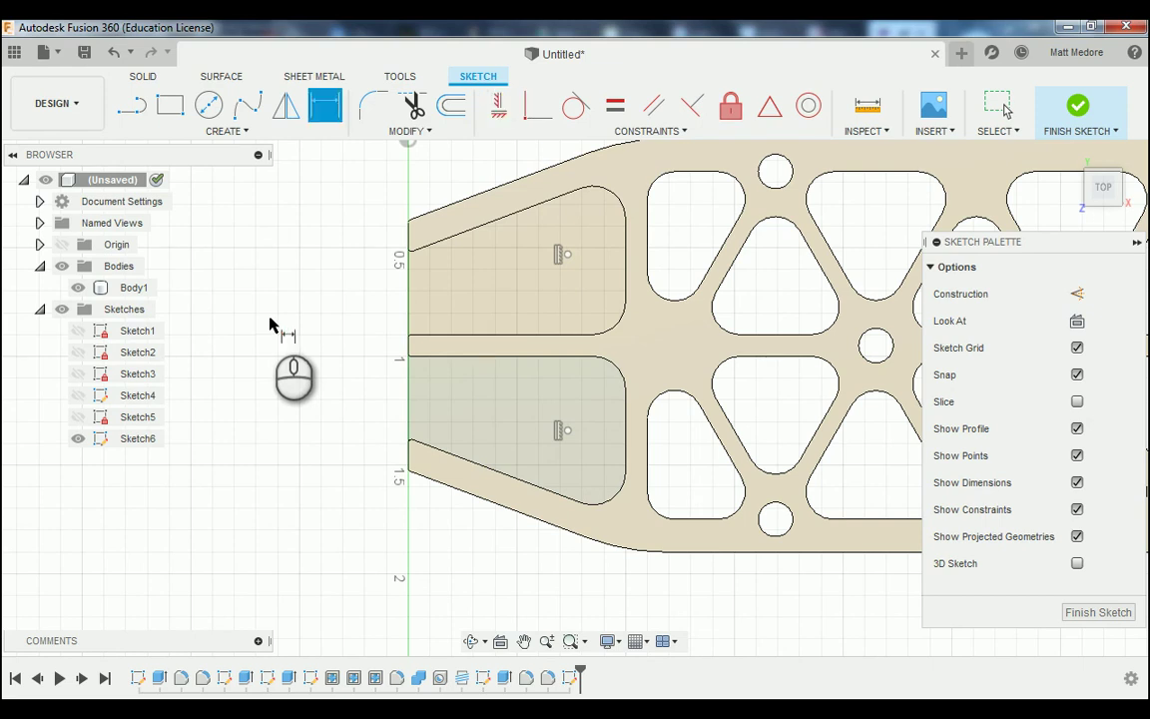
{"action": "scroll", "coordinate": [216, 411], "scroll_direction": "down", "scroll_amount": 3}
{"action": "scroll", "coordinate": [333, 209], "scroll_direction": "up", "scroll_amount": 2}
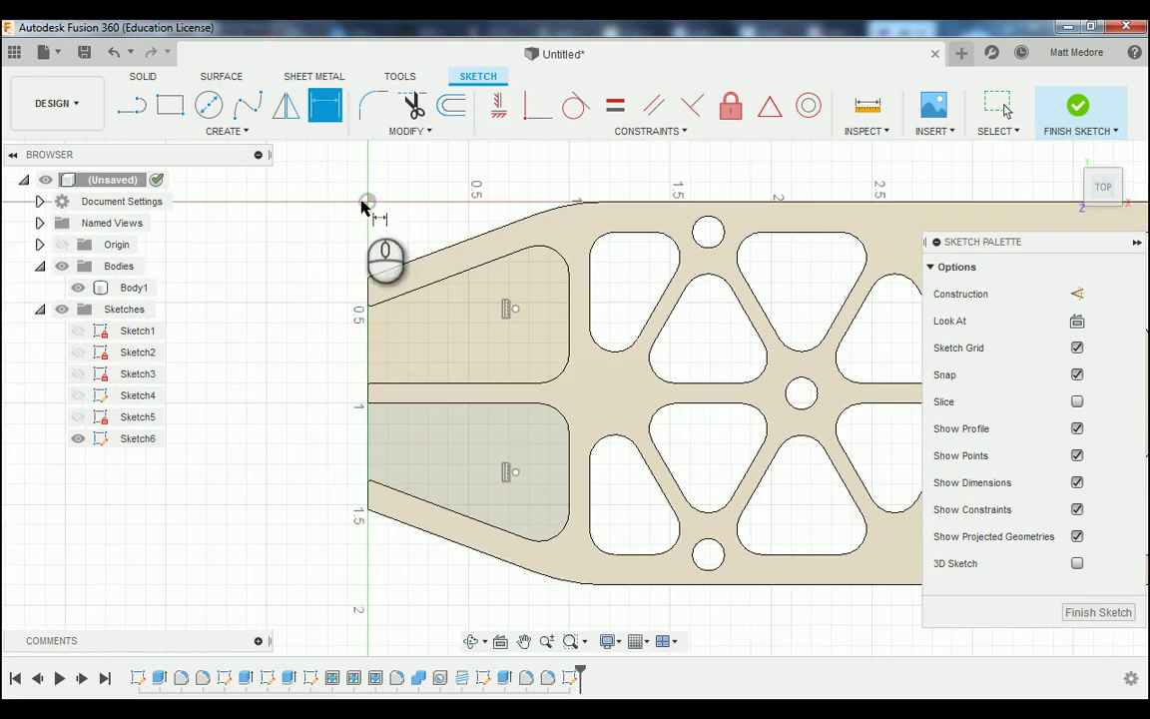
{"action": "left_click", "coordinate": [368, 202]}
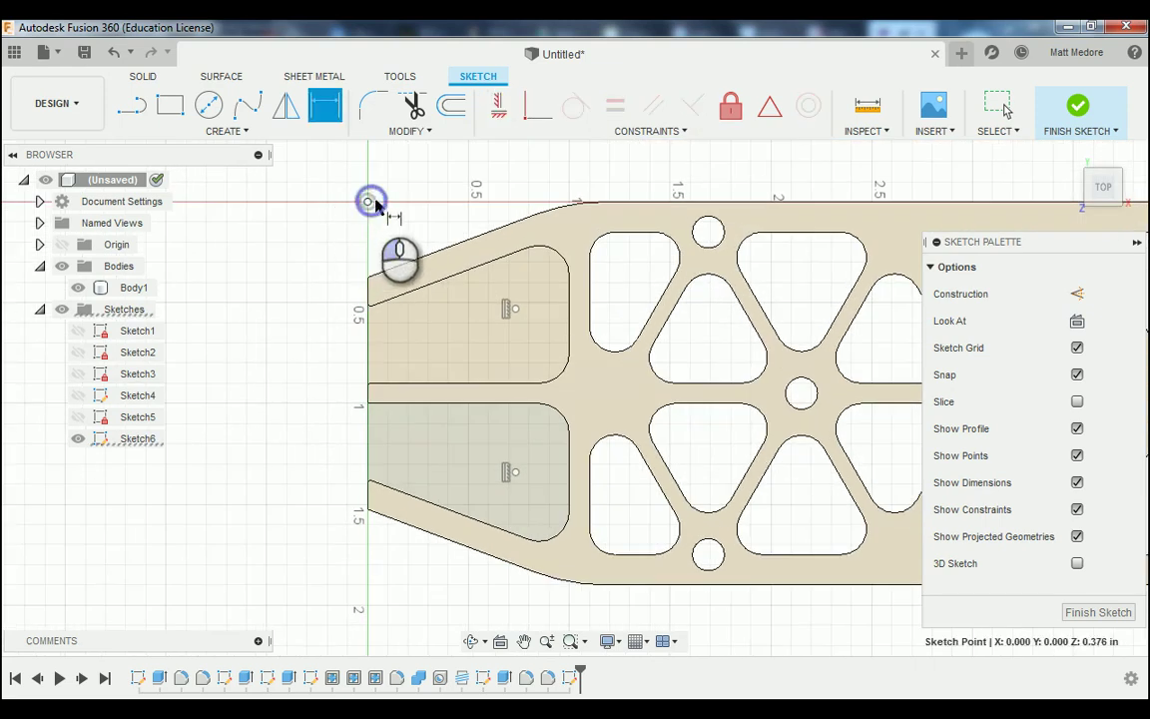
{"action": "left_click", "coordinate": [515, 309]}
{"action": "left_click", "coordinate": [447, 171]}
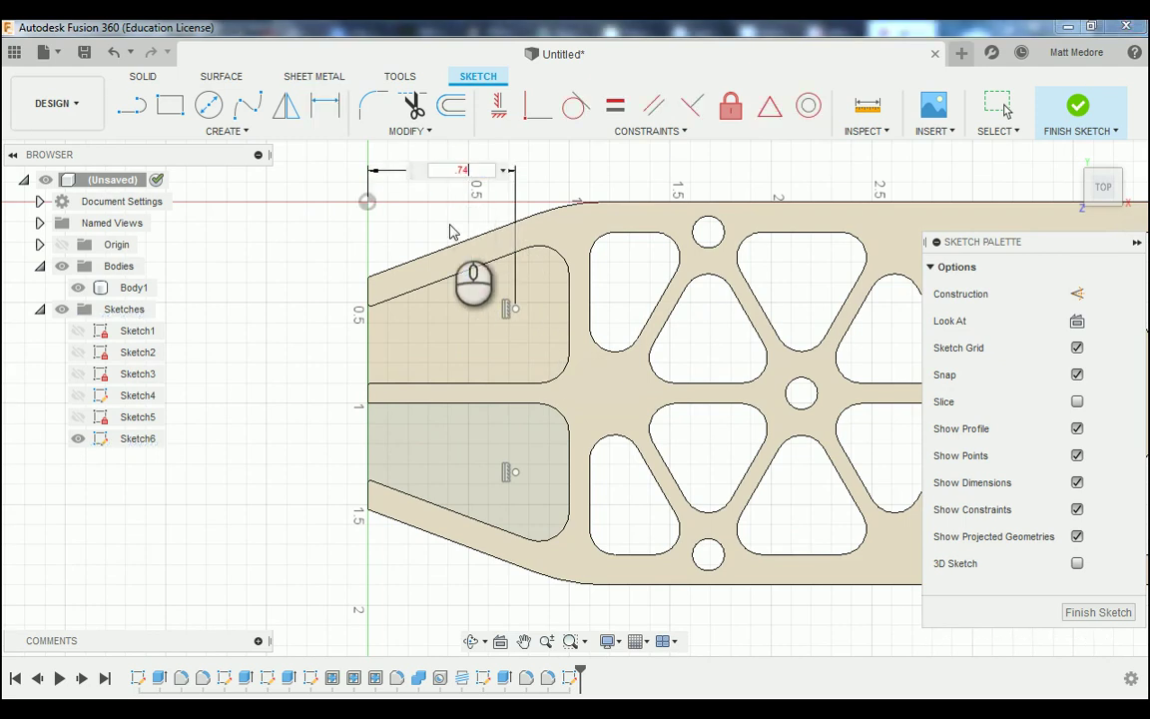
{"action": "key", "text": "Return"}
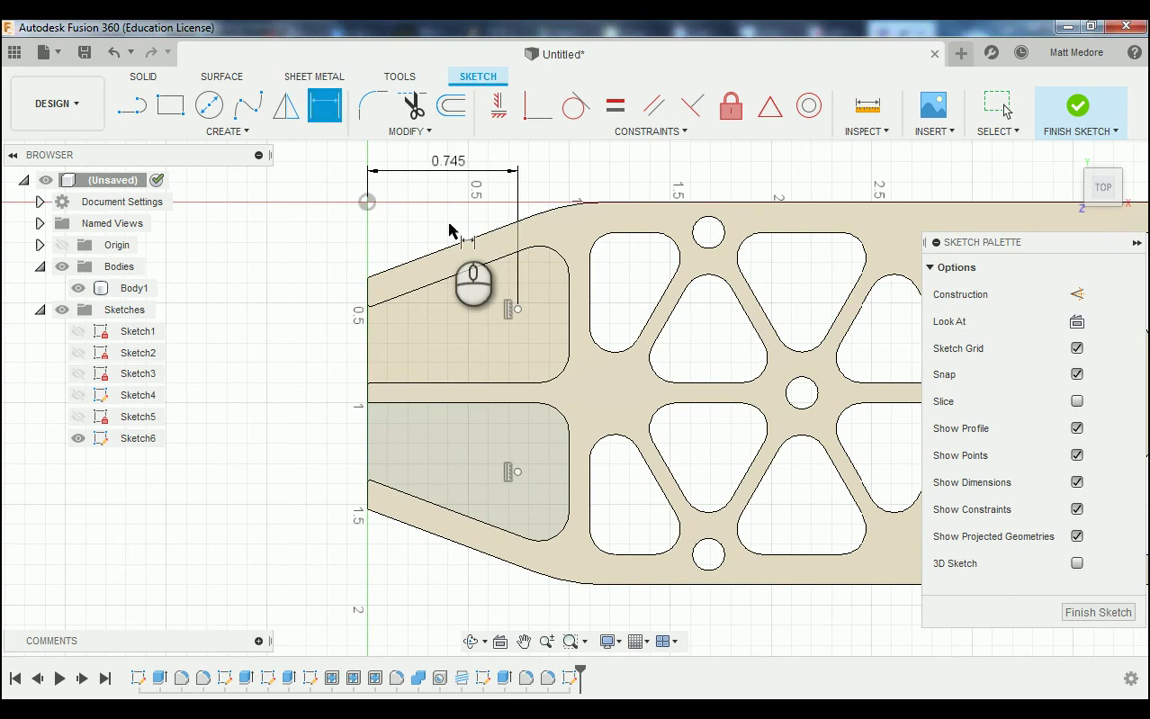
- Dimension the vertical distance from the sketch origin to the upper pocket's point as 0.558 in
{"action": "left_click", "coordinate": [368, 200]}
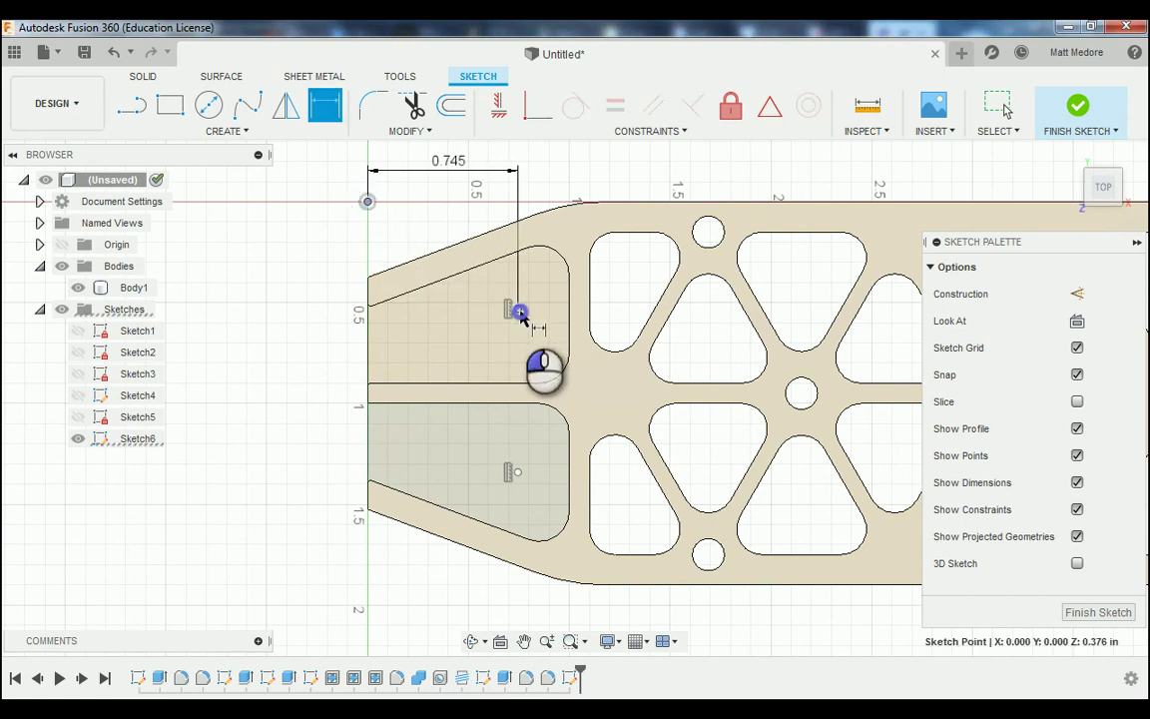
{"action": "left_click", "coordinate": [517, 309]}
{"action": "left_click", "coordinate": [270, 260]}
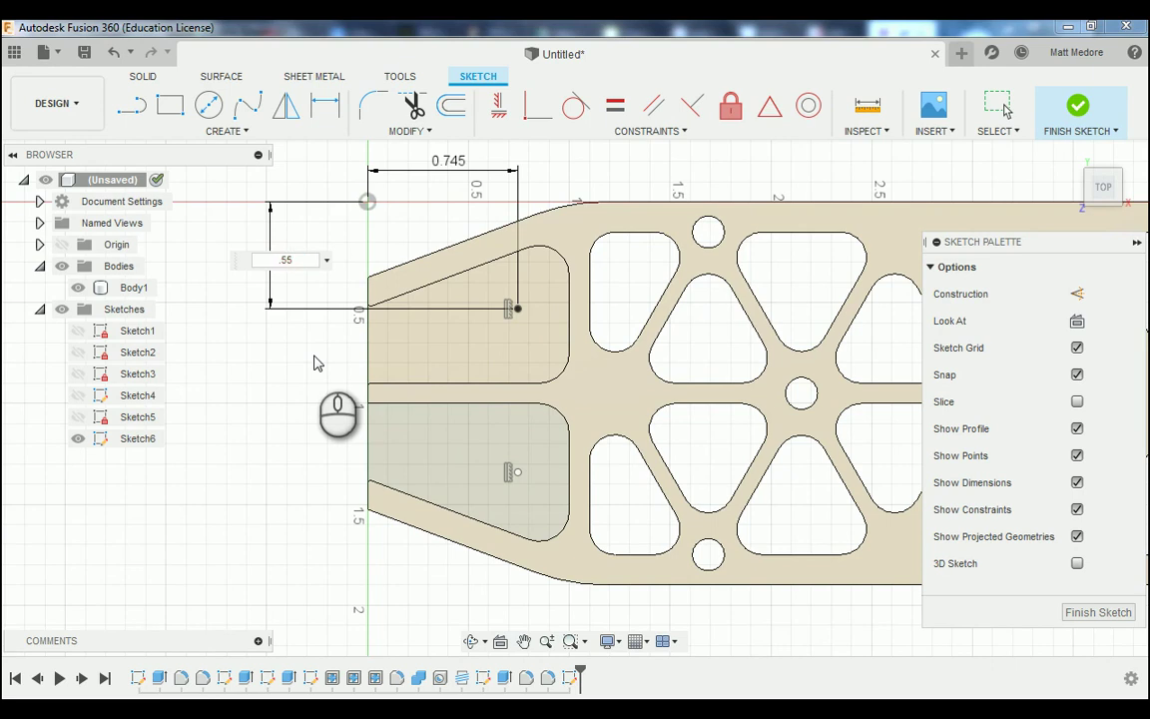
{"action": "type", "text": ".558"}
{"action": "key", "text": "Return"}
- Dimension the vertical distance from the origin to the lower pocket's point as 1.342 in and finish the sketch
{"action": "key", "text": "d"}
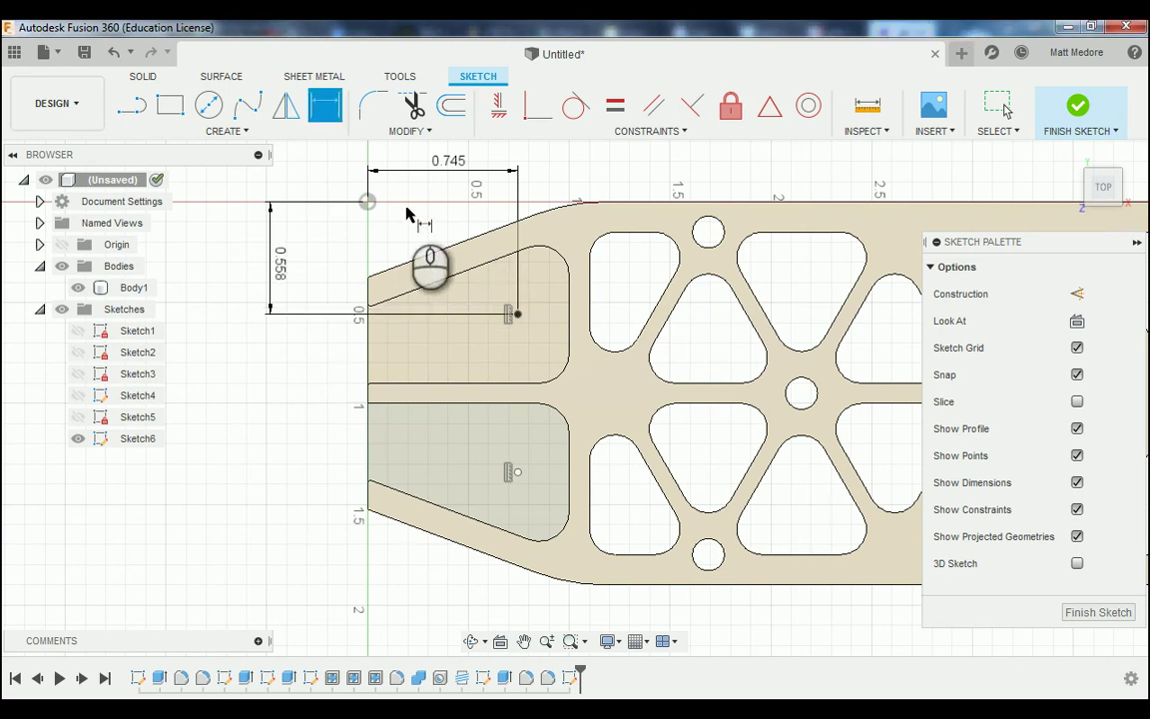
{"action": "left_click", "coordinate": [370, 204]}
{"action": "left_click", "coordinate": [517, 472]}
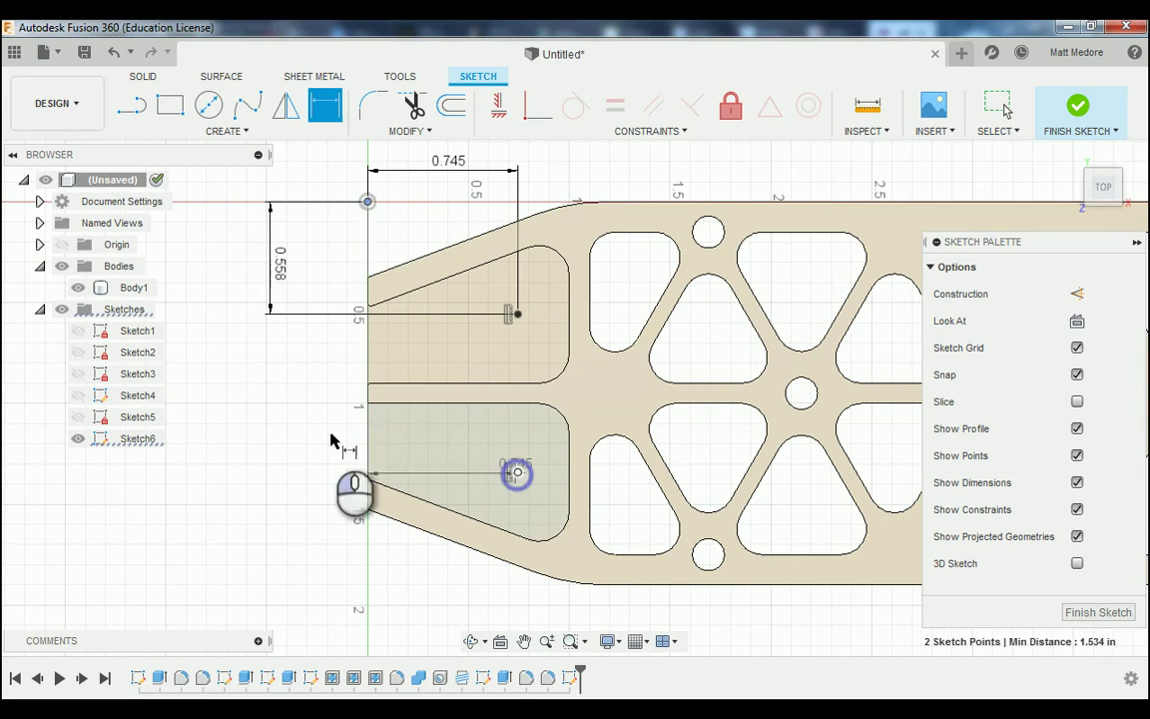
{"action": "left_click", "coordinate": [229, 401]}
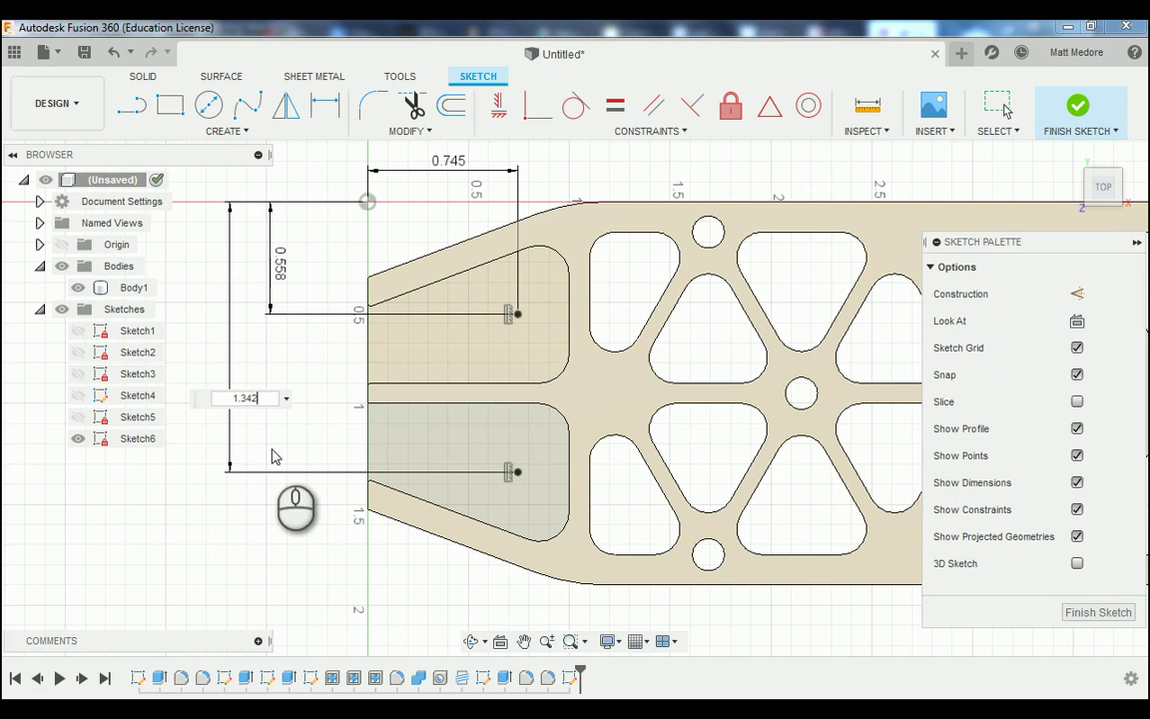
{"action": "type", "text": "1.342"}
{"action": "key", "text": "Return"}
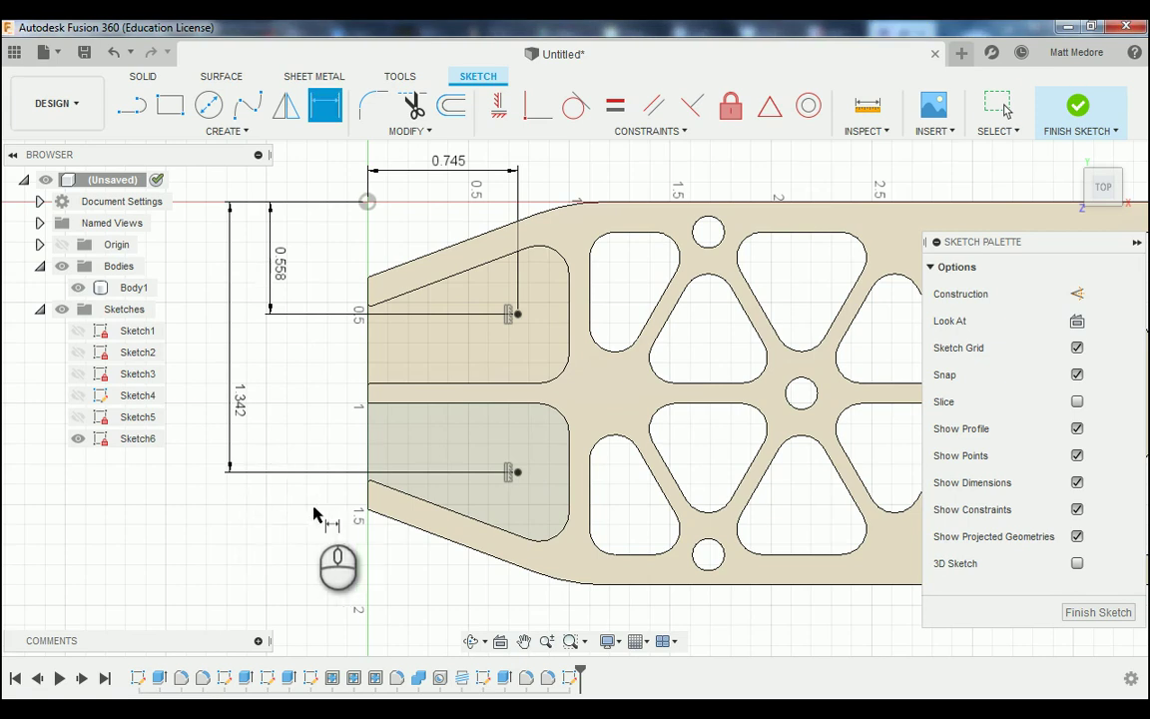
{"action": "left_click", "coordinate": [1079, 106]}
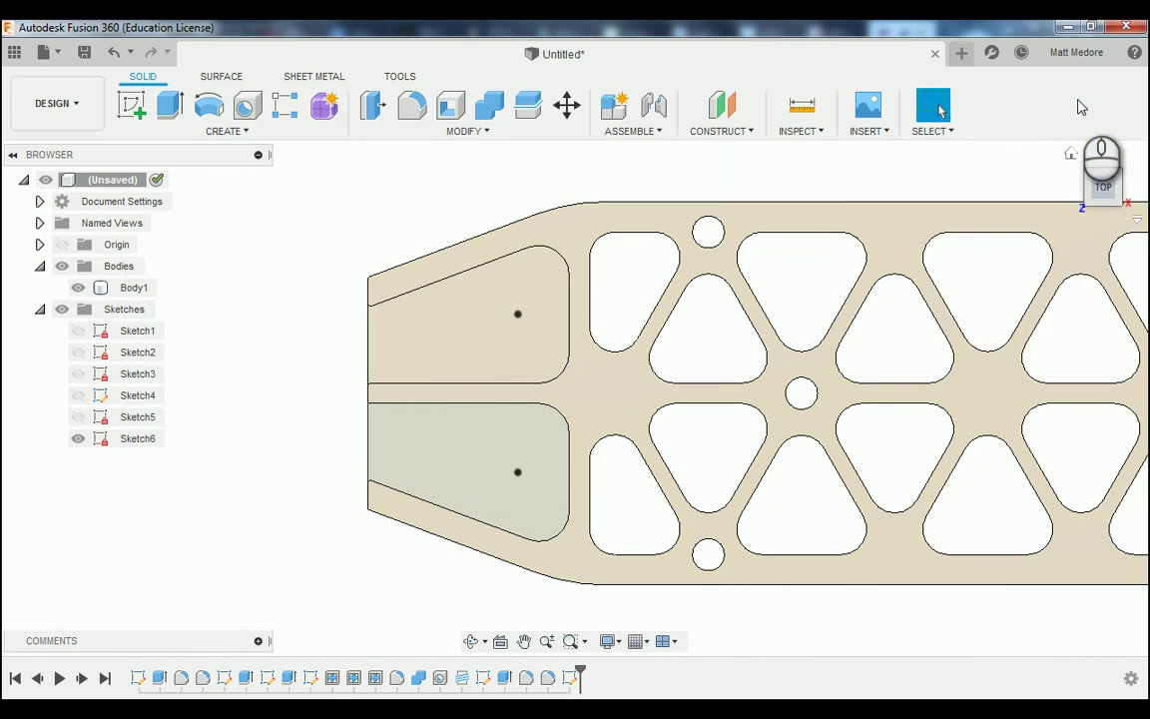
- Start a Hole feature on both tapered-pocket sketch points with its extents set to All
{"action": "key", "text": "h"}
{"action": "left_click", "coordinate": [517, 314]}
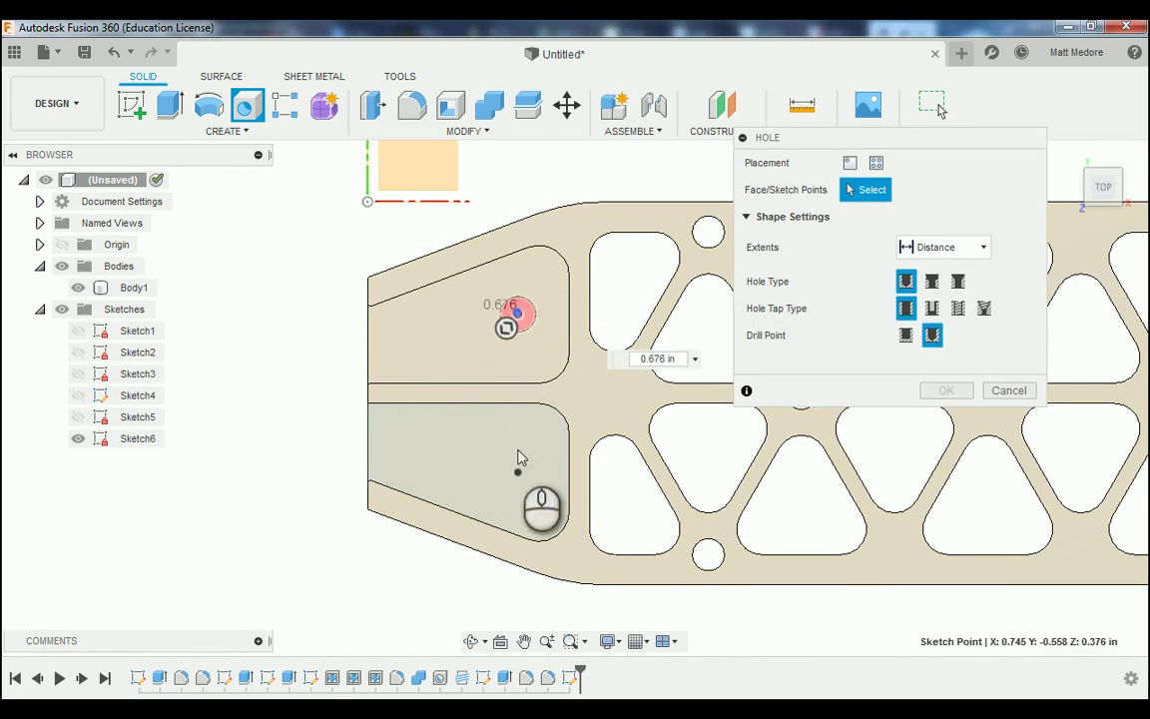
{"action": "left_click", "coordinate": [518, 471]}
{"action": "scroll", "coordinate": [270, 474], "scroll_direction": "down", "scroll_amount": 5}
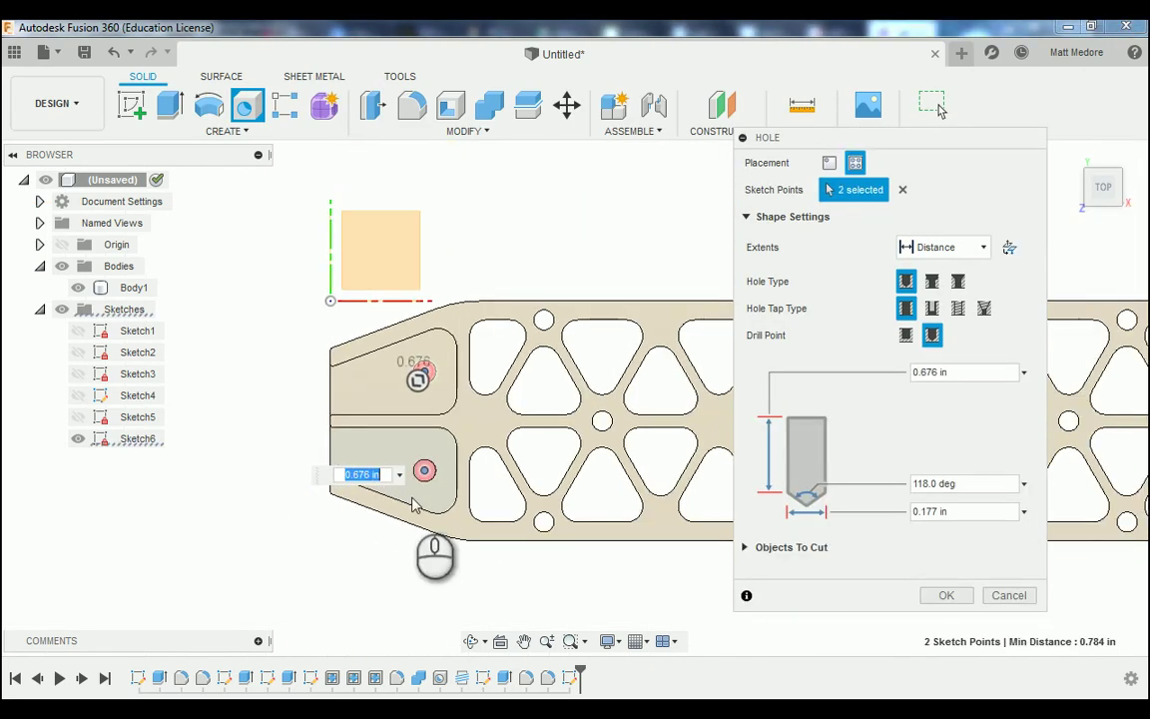
{"action": "scroll", "coordinate": [415, 504], "scroll_direction": "down", "scroll_amount": 2}
{"action": "scroll", "coordinate": [516, 519], "scroll_direction": "up", "scroll_amount": 3}
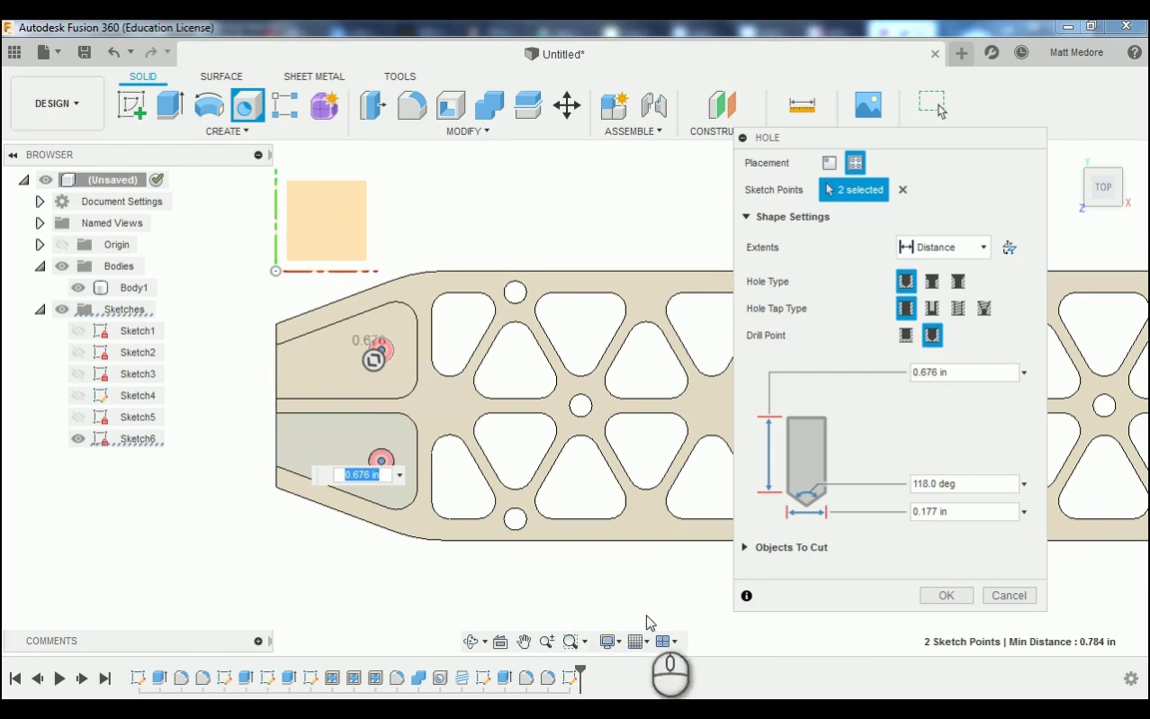
{"action": "left_click", "coordinate": [976, 251]}
{"action": "left_click", "coordinate": [939, 315]}
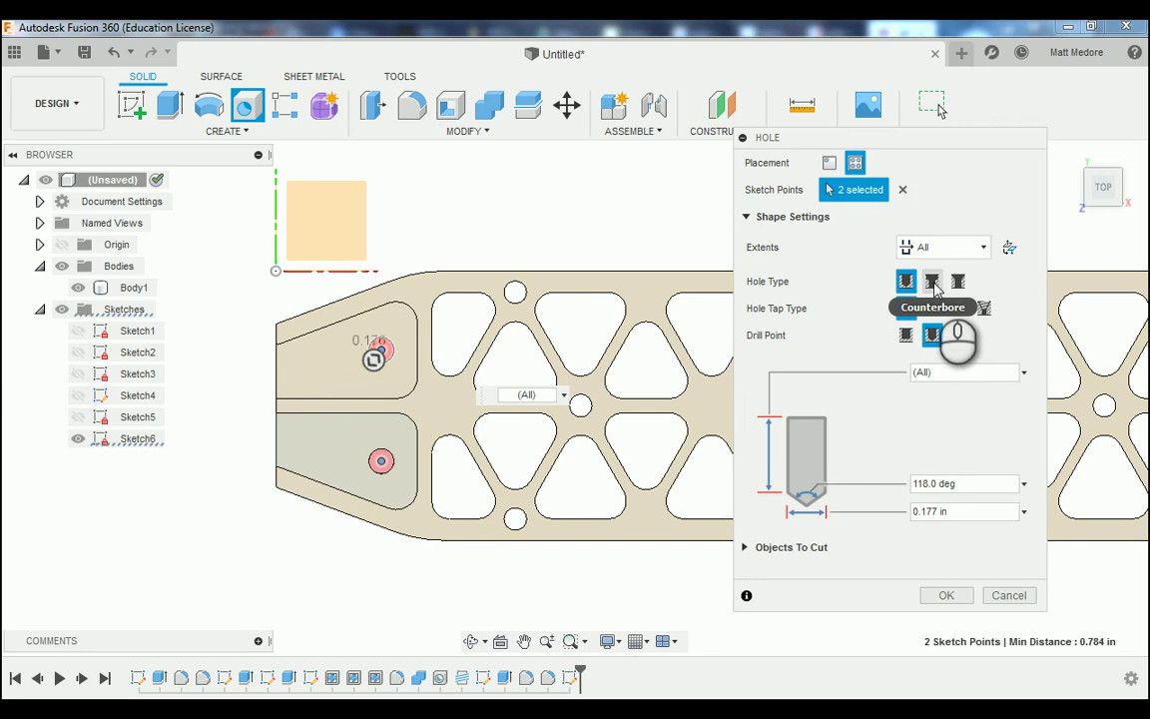
- Make the holes counterbored with a 0.380 in counterbore diameter, 0.08 in counterbore depth and 0.260 in hole diameter, and create them
{"action": "left_click", "coordinate": [932, 284]}
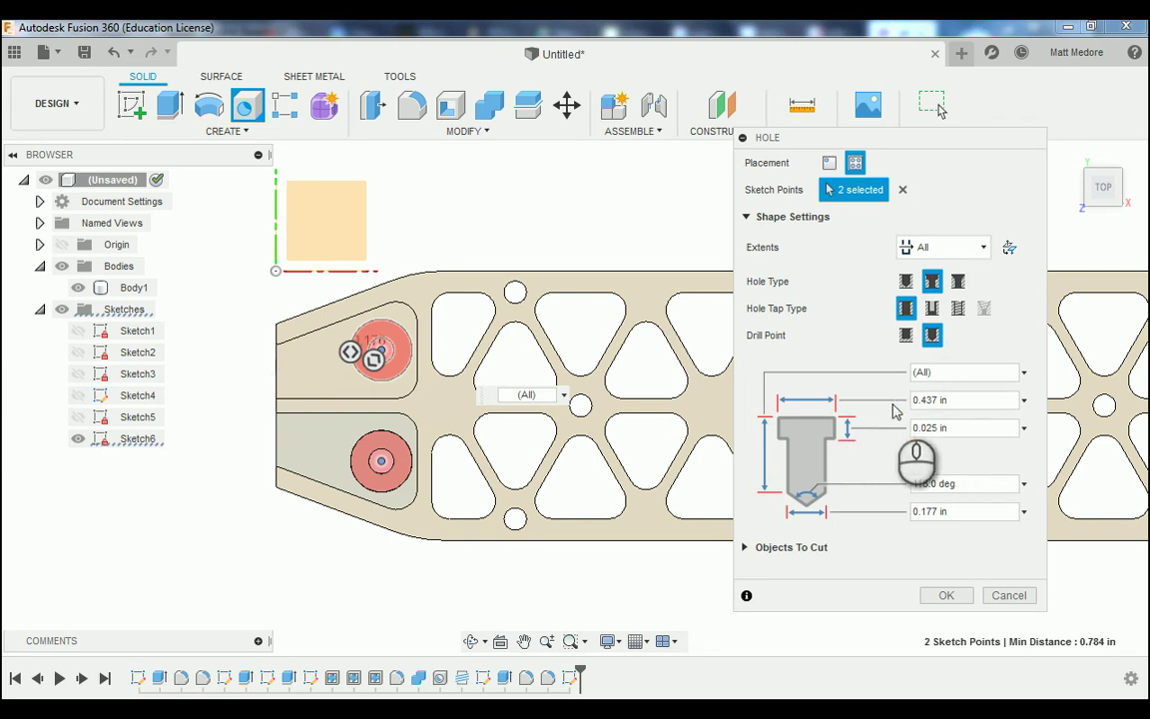
{"action": "double_click", "coordinate": [949, 401]}
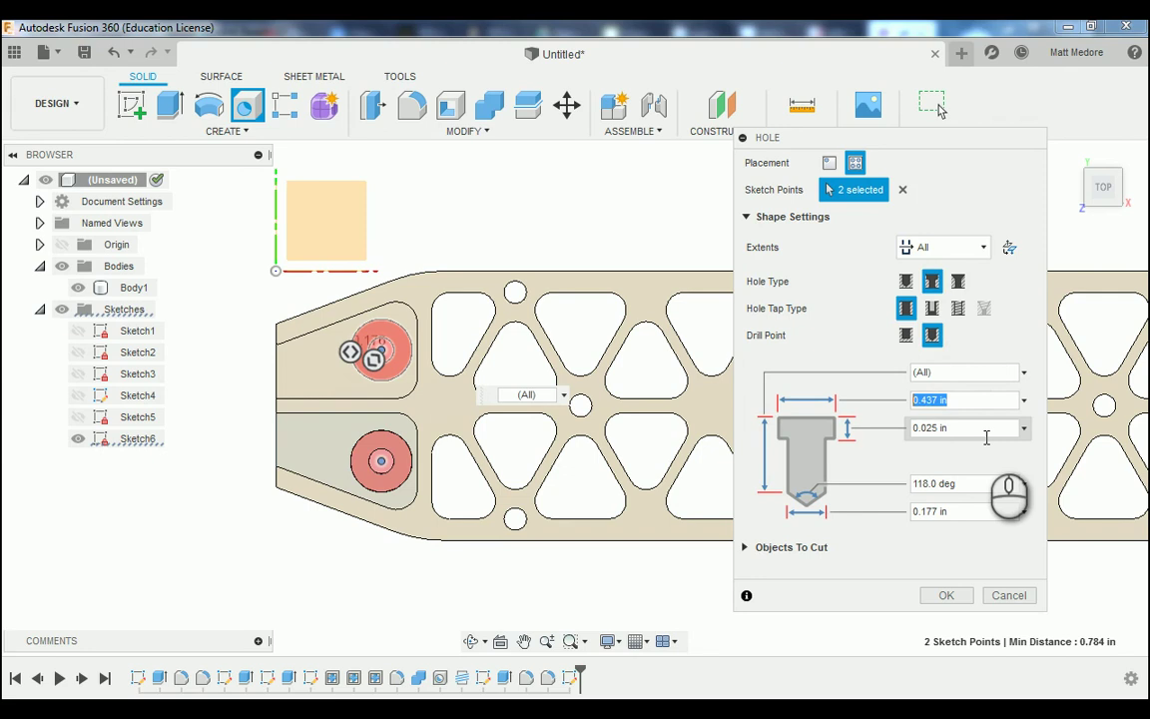
{"action": "type", "text": ".380"}
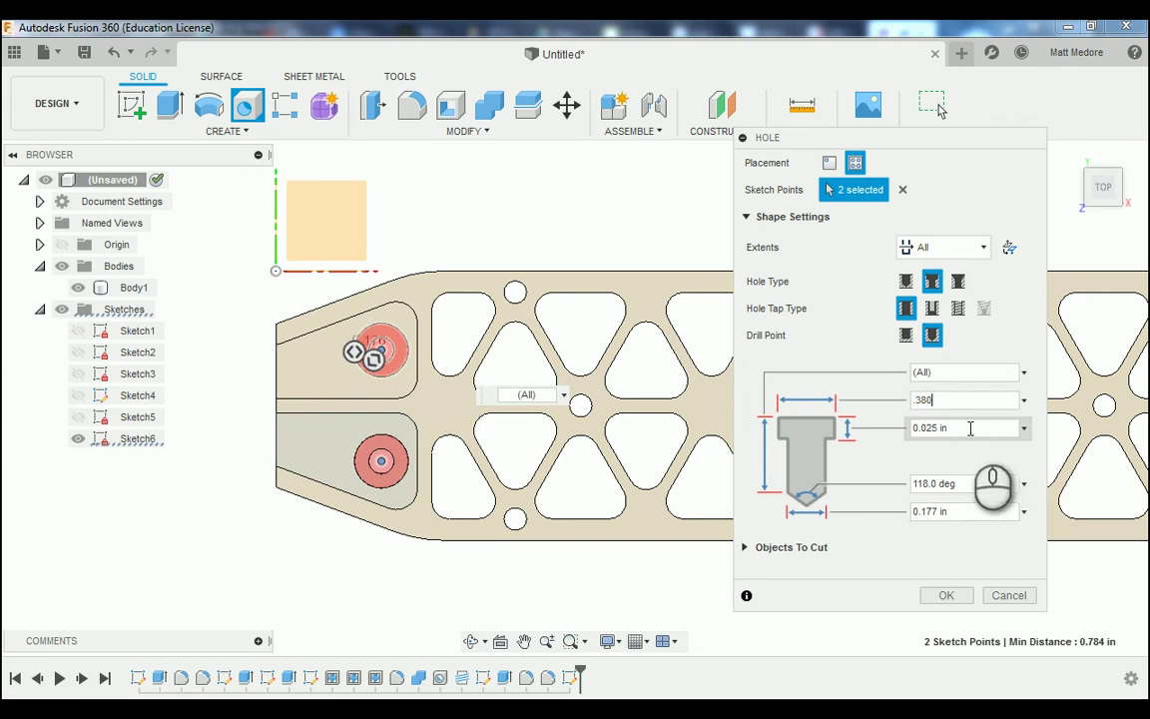
{"action": "double_click", "coordinate": [973, 428]}
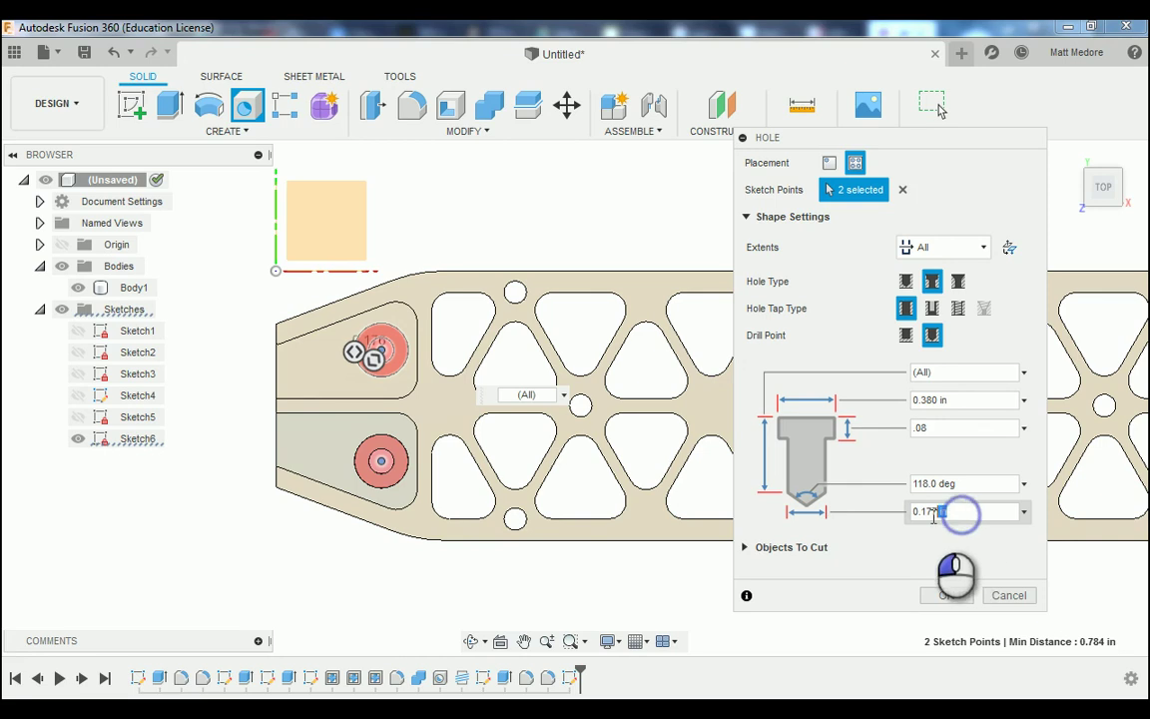
{"action": "left_click_drag", "start_coordinate": [998, 511], "coordinate": [919, 516]}
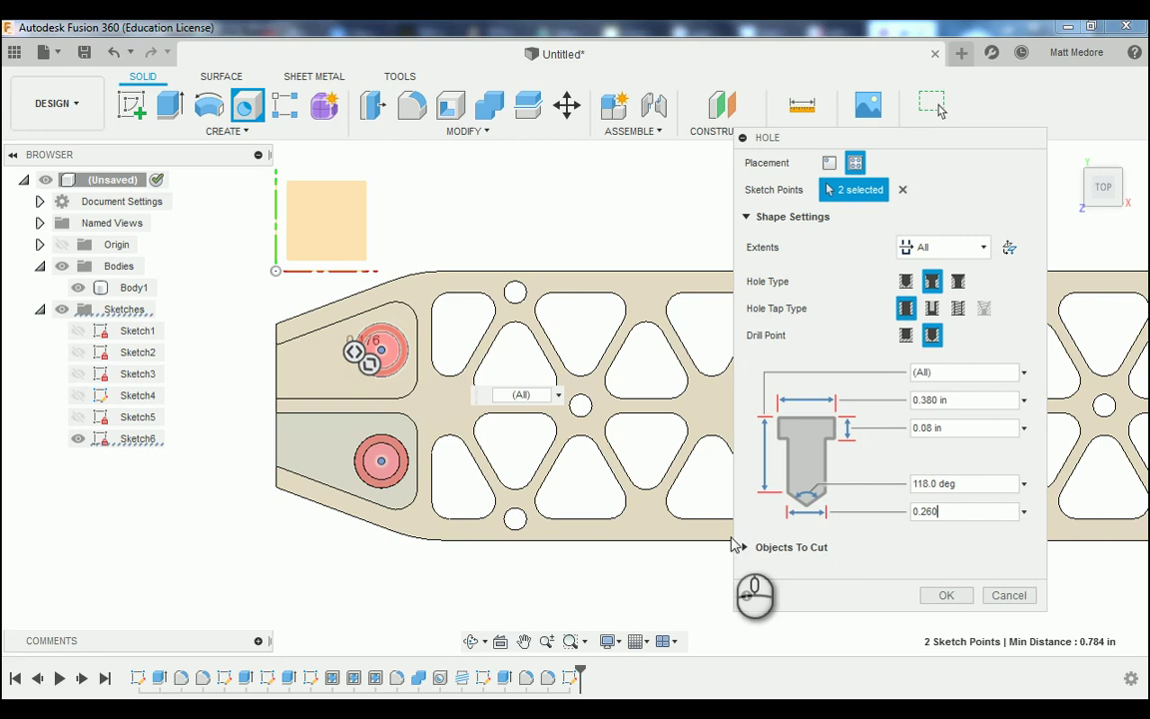
{"action": "left_click", "coordinate": [947, 595]}
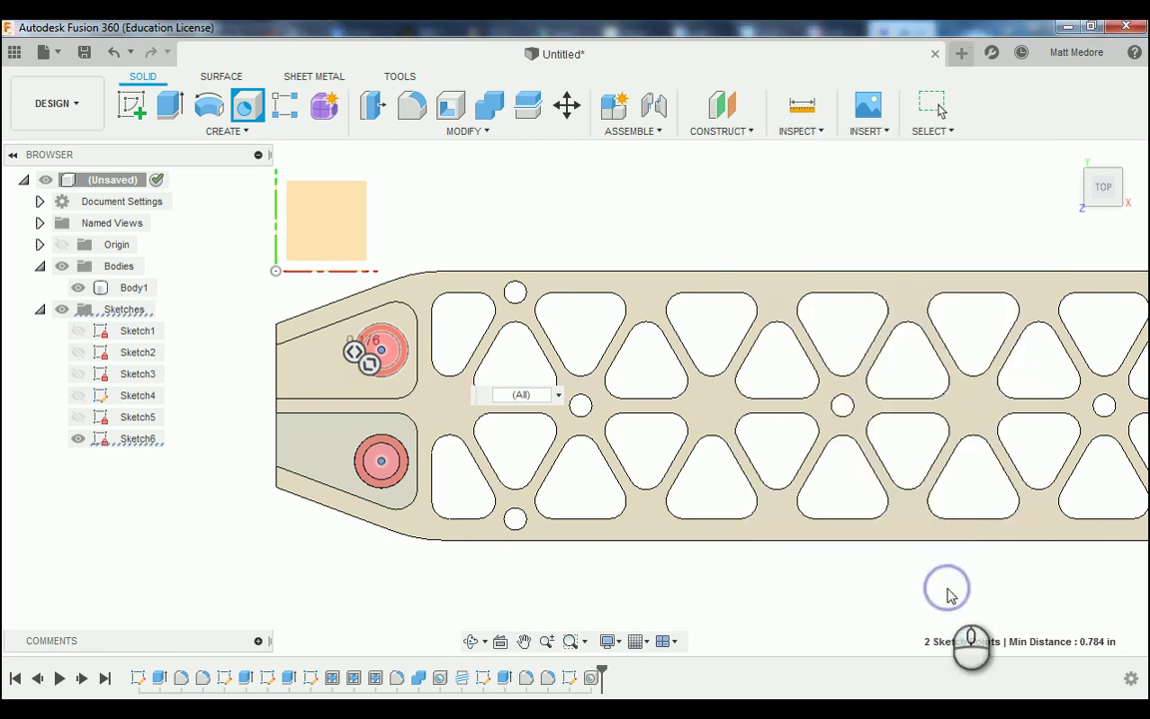
- Examine the counterbored holes in the two tapered pockets and the plate as a whole
{"action": "middle_click_drag", "start_coordinate": [387, 590], "coordinate": [392, 555], "text": "shift"}
{"action": "scroll", "coordinate": [386, 493], "scroll_direction": "up", "scroll_amount": 5}
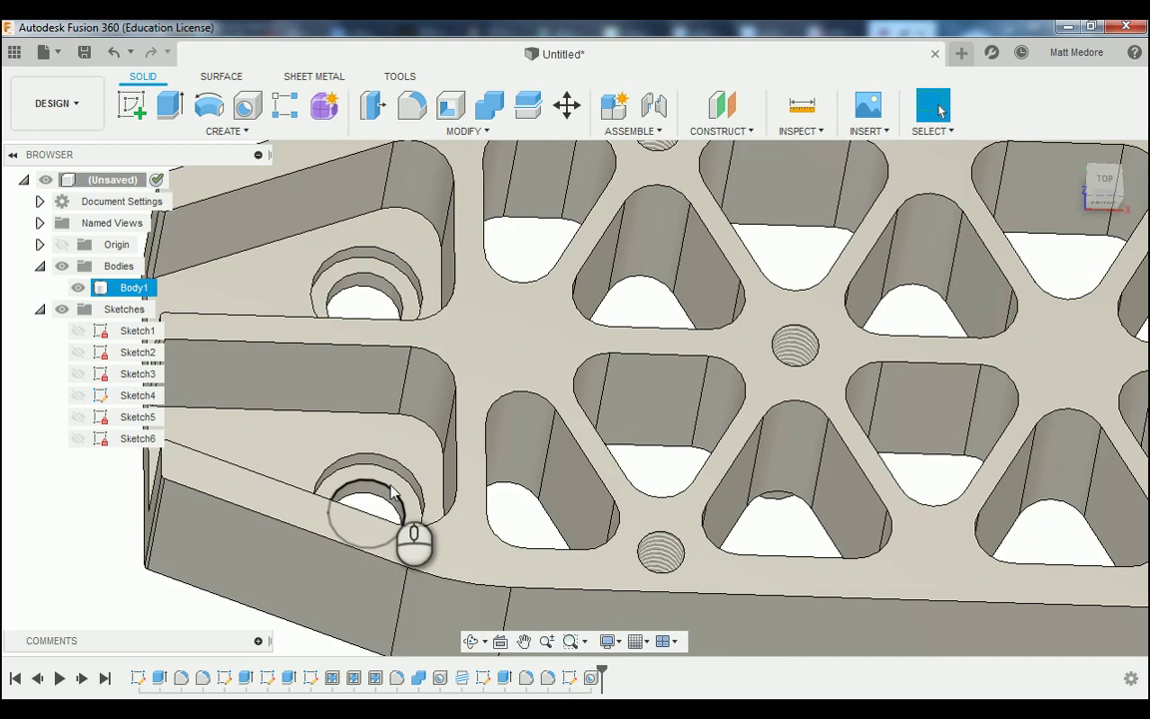
{"action": "scroll", "coordinate": [393, 492], "scroll_direction": "down", "scroll_amount": 2}
{"action": "scroll", "coordinate": [395, 489], "scroll_direction": "down", "scroll_amount": 3}
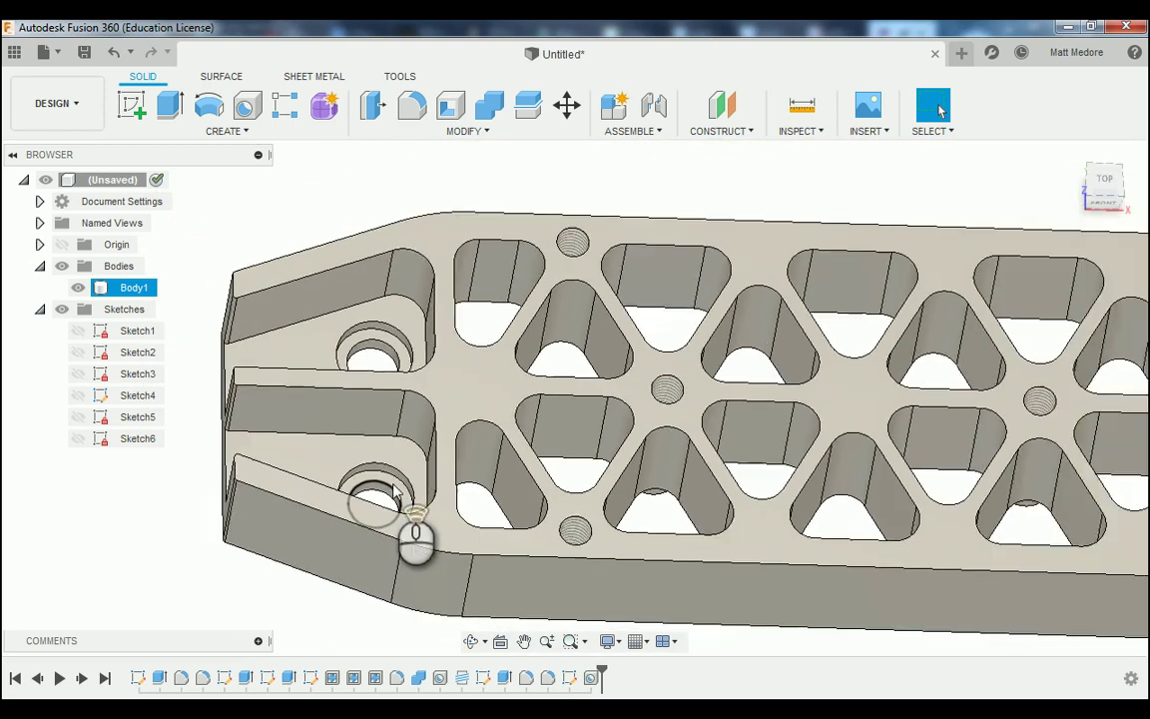
{"action": "middle_click_drag", "start_coordinate": [288, 577], "coordinate": [280, 592], "text": "shift"}
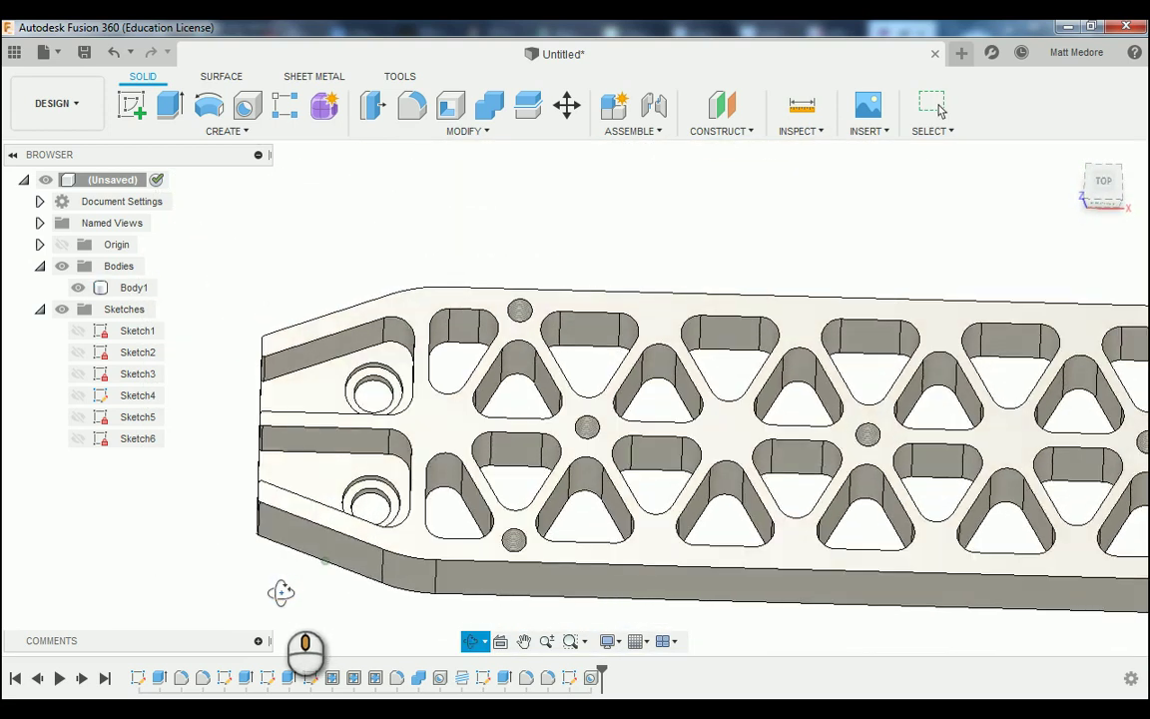
{"action": "scroll", "coordinate": [227, 603], "scroll_direction": "down", "scroll_amount": 3}
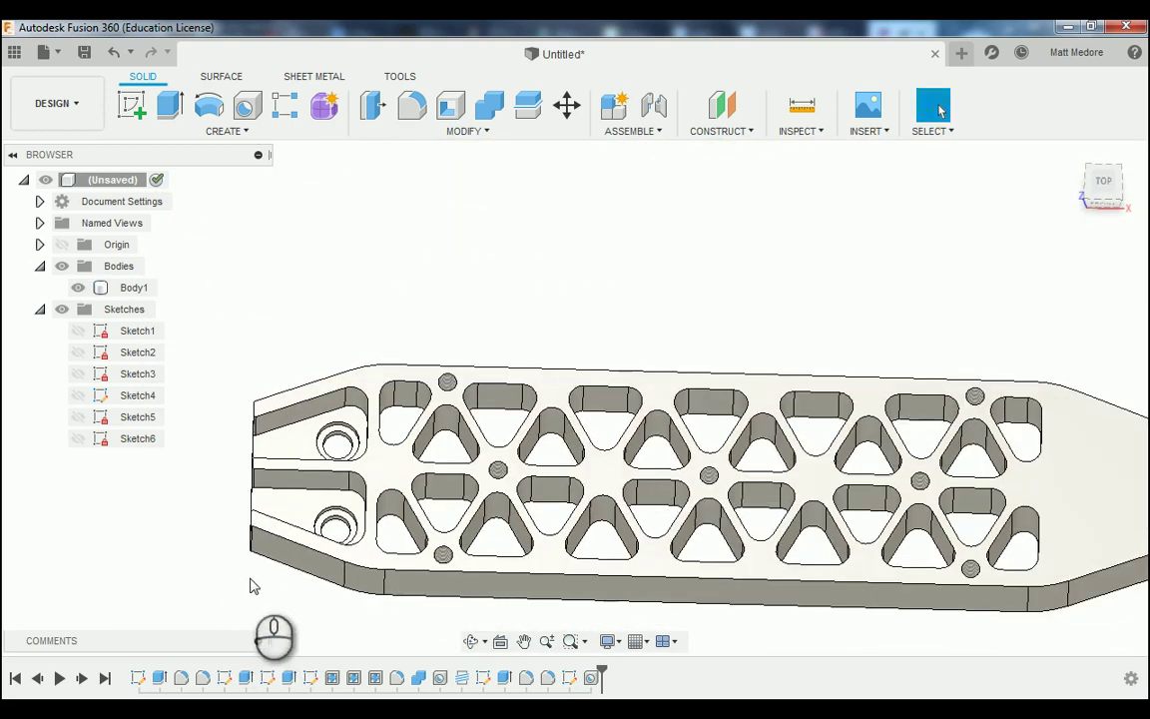
{"action": "scroll", "coordinate": [392, 335], "scroll_direction": "down", "scroll_amount": 1}
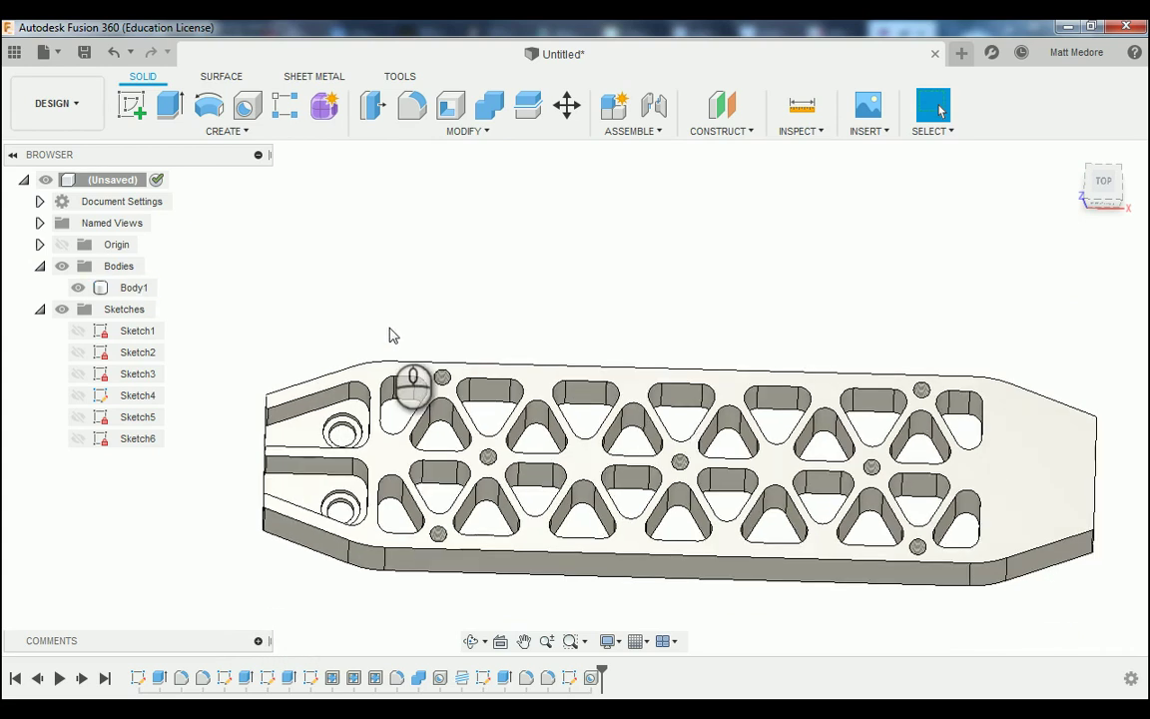
{"action": "left_click", "coordinate": [469, 461]}
{"action": "scroll", "coordinate": [383, 602], "scroll_direction": "up", "scroll_amount": 1}
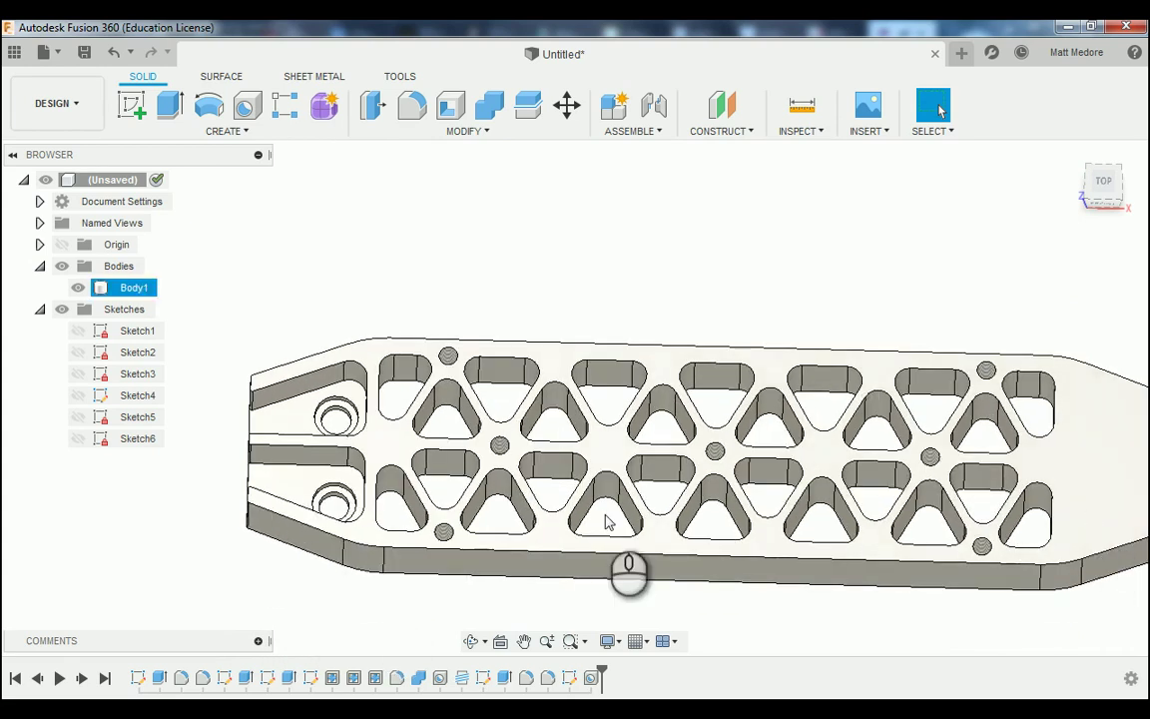
- Construct a midplane between the two opposite end faces of the plate
{"action": "left_click", "coordinate": [734, 135]}
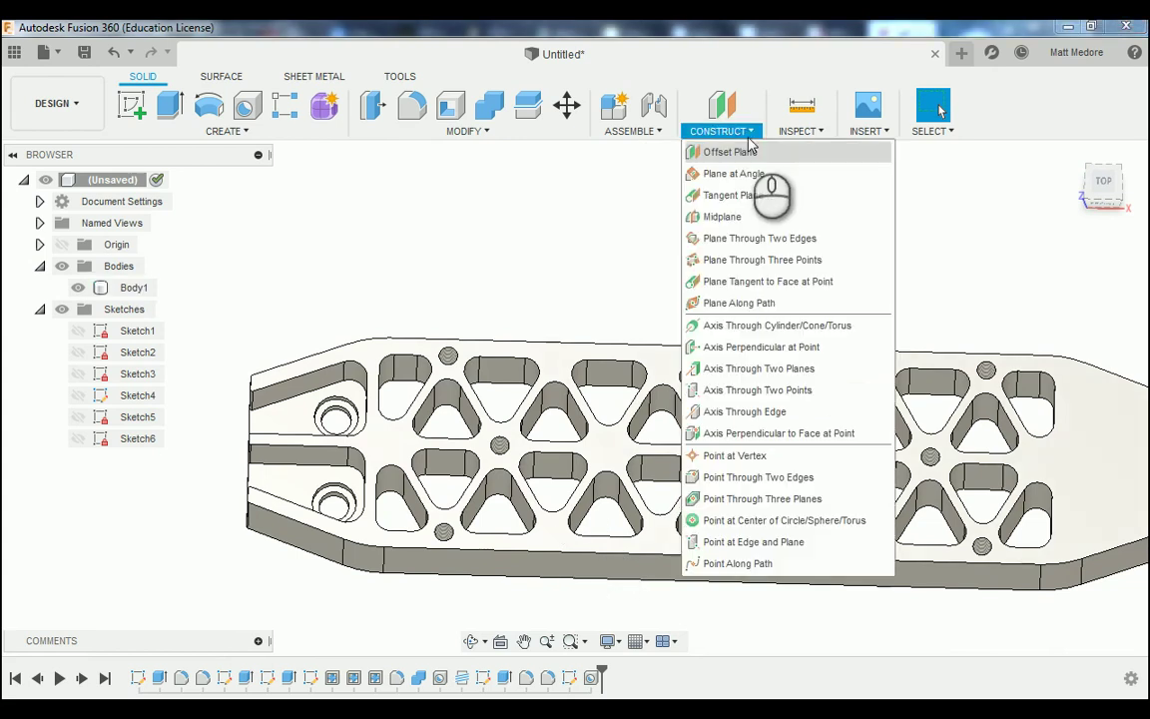
{"action": "left_click", "coordinate": [734, 229]}
{"action": "middle_click_drag", "start_coordinate": [620, 288], "coordinate": [671, 332], "text": "shift"}
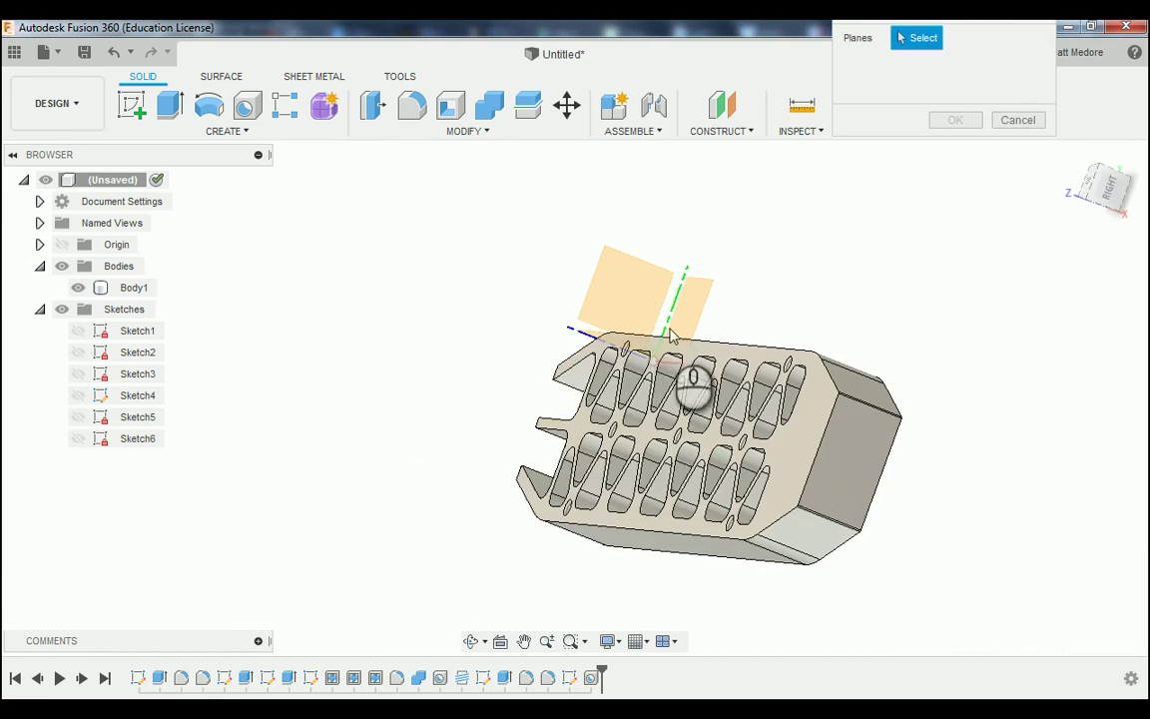
{"action": "left_click", "coordinate": [843, 469]}
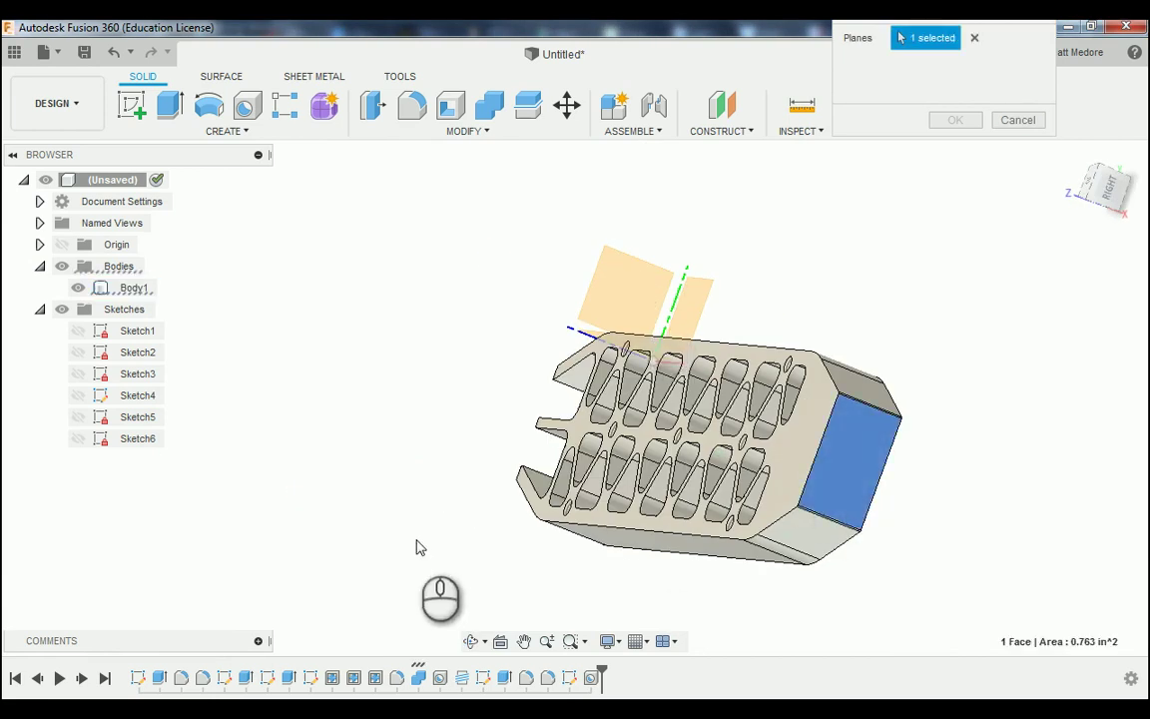
{"action": "middle_click_drag", "start_coordinate": [419, 547], "coordinate": [611, 515], "text": "shift"}
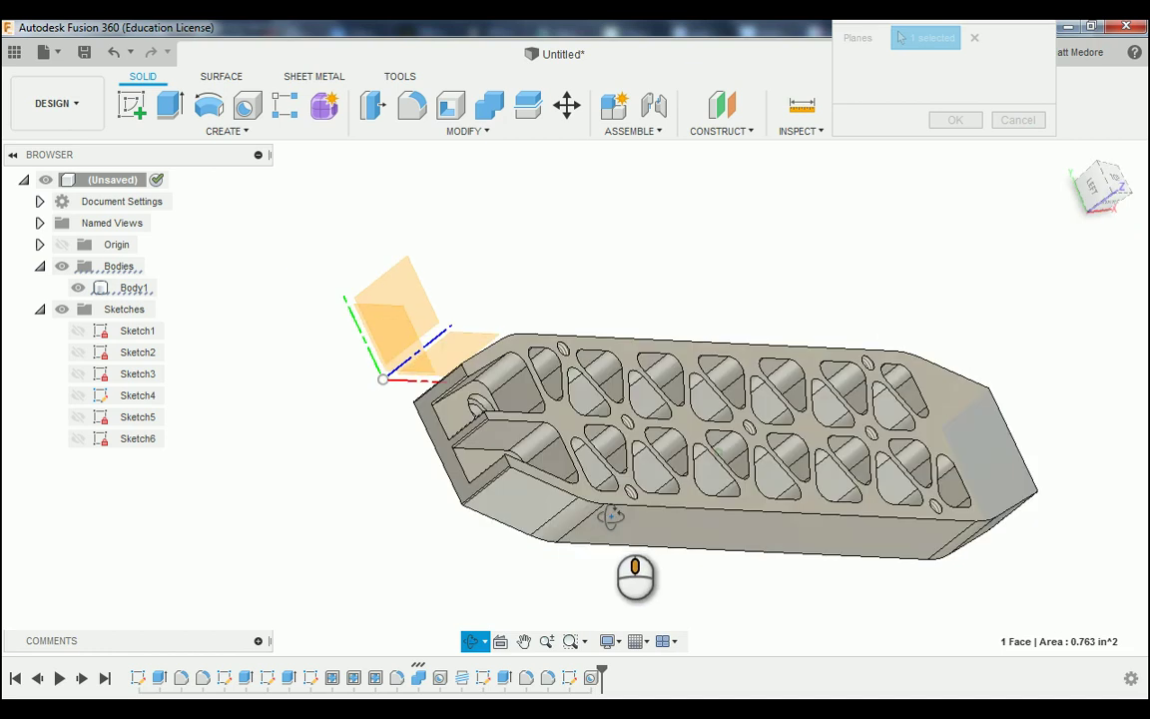
{"action": "scroll", "coordinate": [427, 471], "scroll_direction": "up", "scroll_amount": 3}
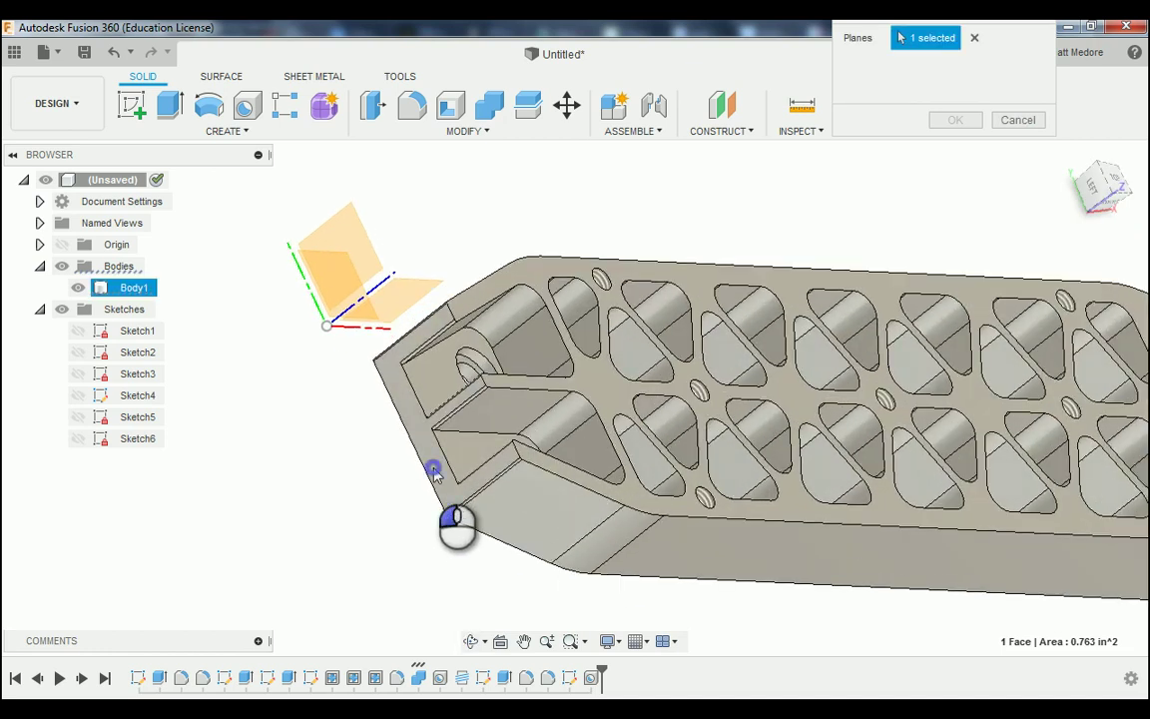
{"action": "left_click", "coordinate": [434, 474]}
{"action": "middle_click_drag", "start_coordinate": [368, 508], "coordinate": [322, 500], "text": "shift"}
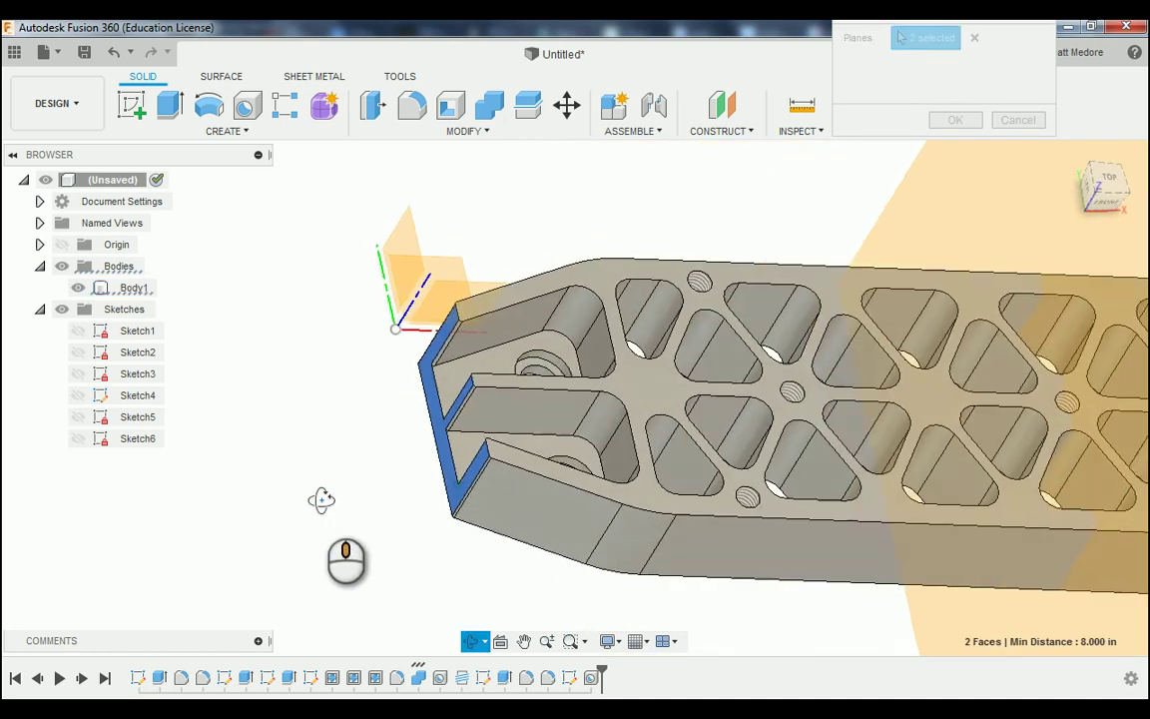
{"action": "scroll", "coordinate": [295, 504], "scroll_direction": "down", "scroll_amount": 5}
{"action": "mouse_move", "coordinate": [525, 559]}
{"action": "middle_mouse_down", "text": "shift"}
{"action": "mouse_move", "coordinate": [482, 544]}
{"action": "mouse_move", "coordinate": [504, 553]}
{"action": "middle_mouse_up", "text": "shift"}
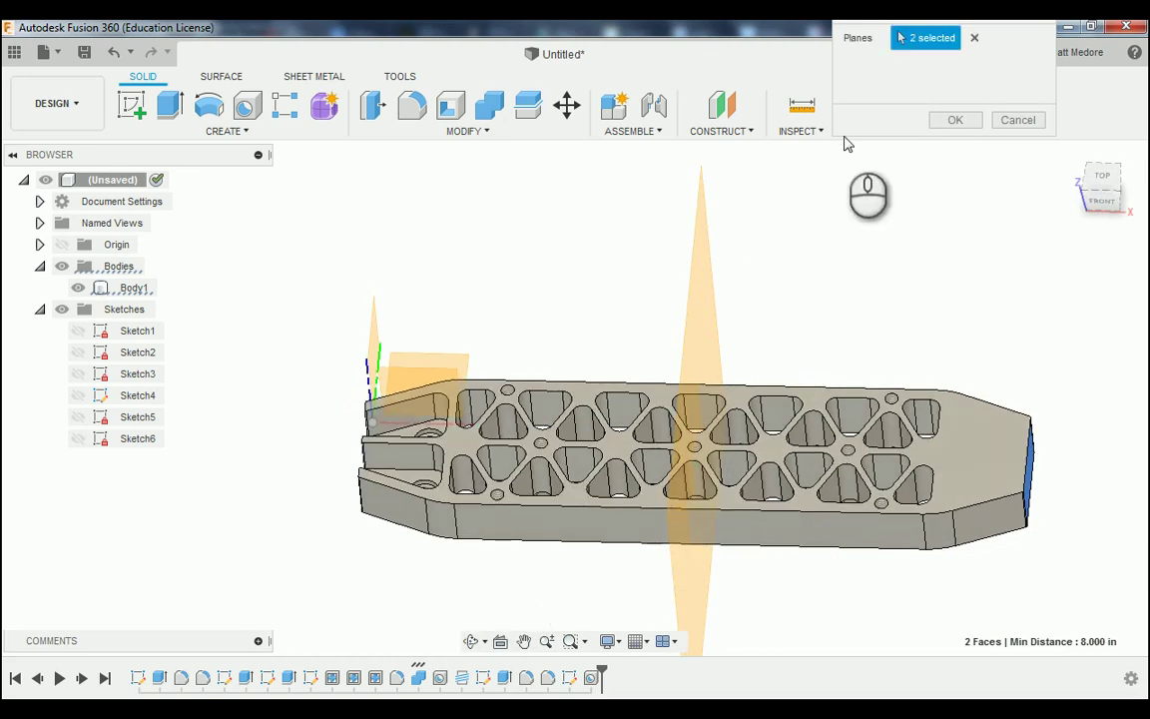
{"action": "left_click", "coordinate": [951, 120]}
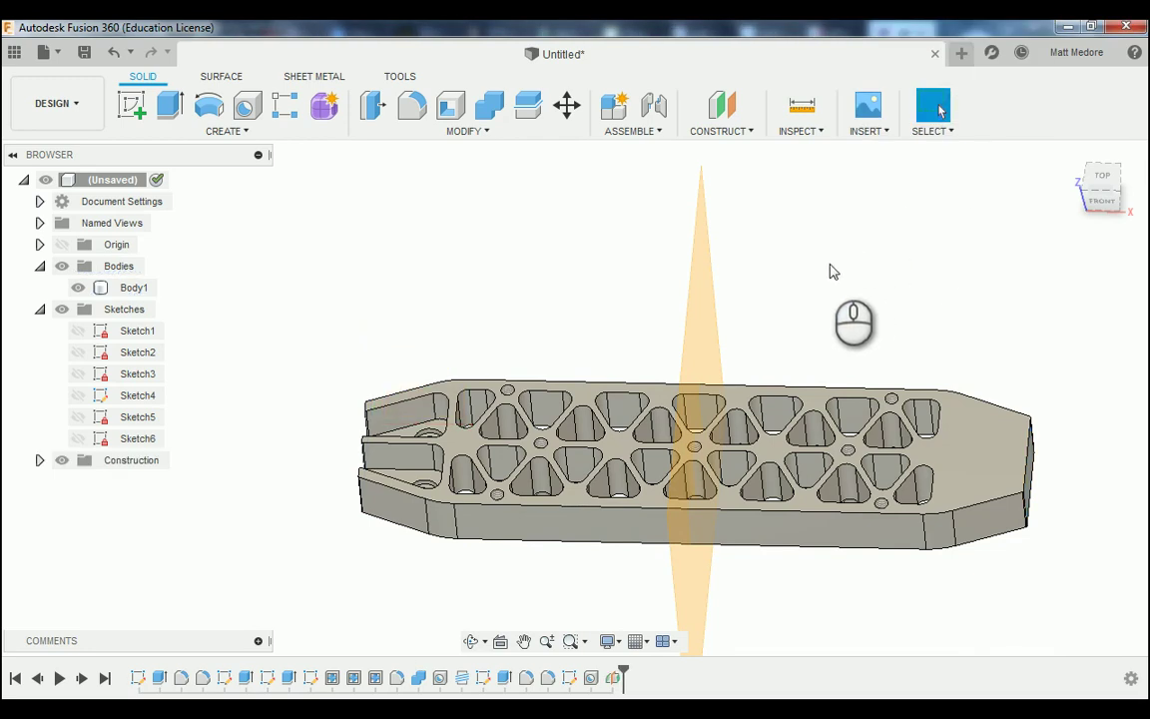
- Start a Mirror of type Features with the tapered-pocket cut, its two fillets and the counterbored holes as objects
{"action": "left_click", "coordinate": [233, 133]}
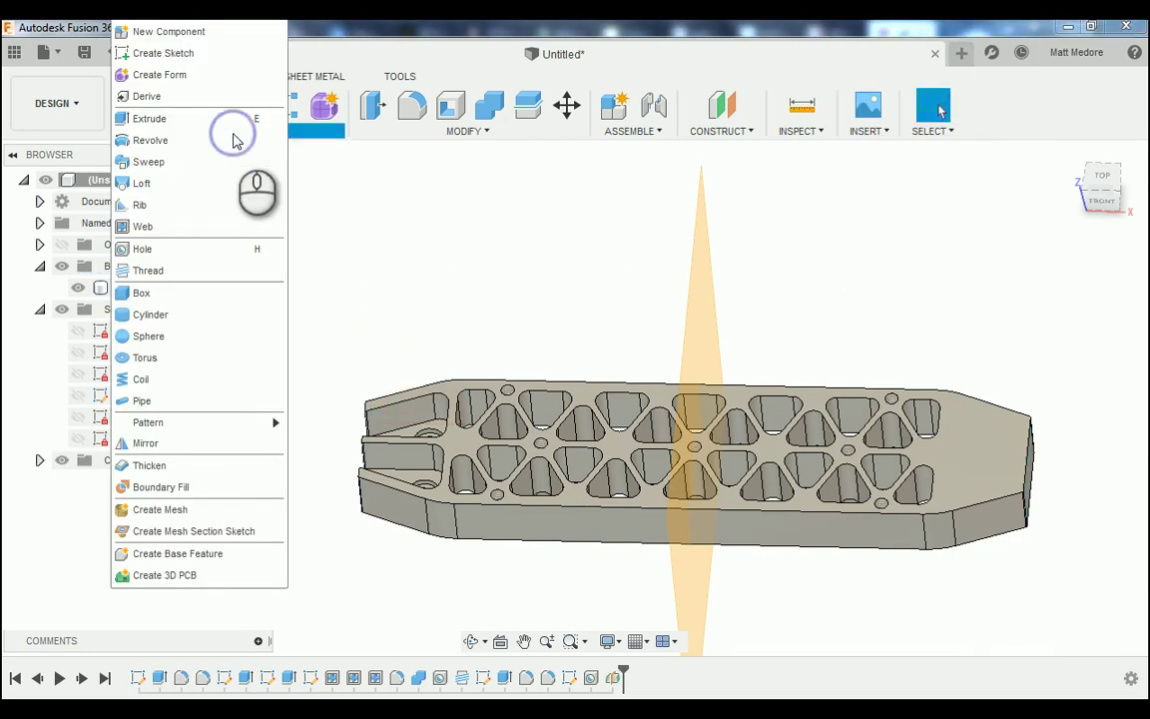
{"action": "left_click", "coordinate": [199, 445]}
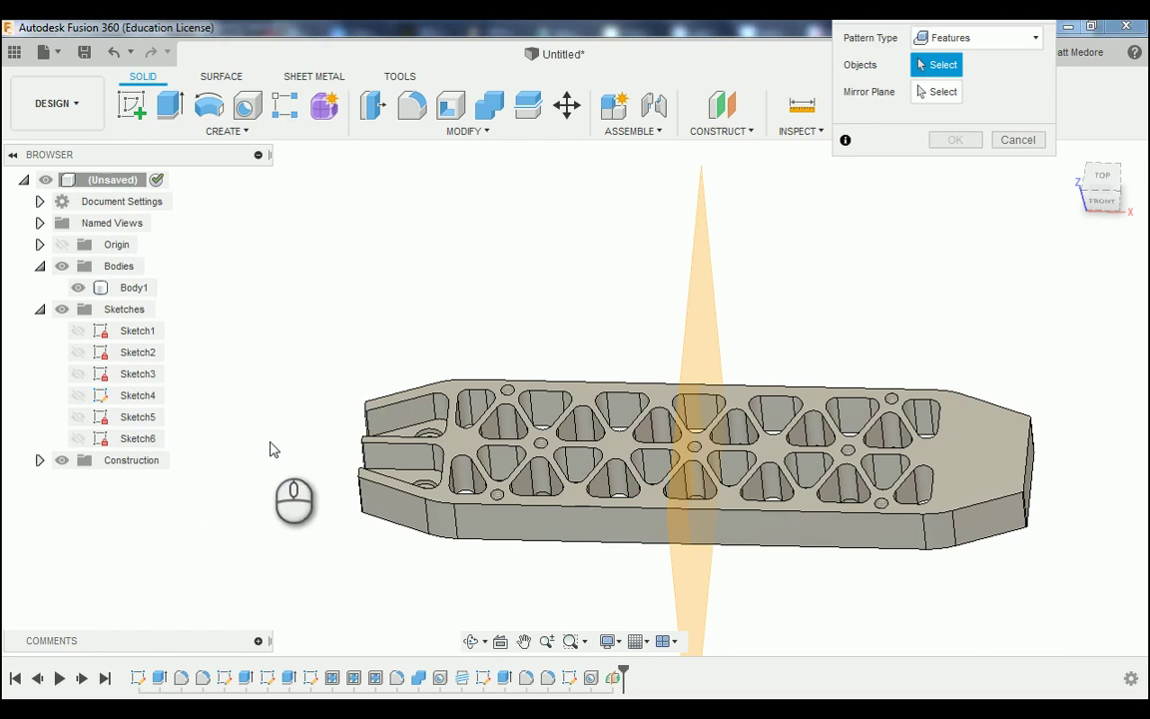
{"action": "left_click_drag", "start_coordinate": [895, 19], "coordinate": [899, 73]}
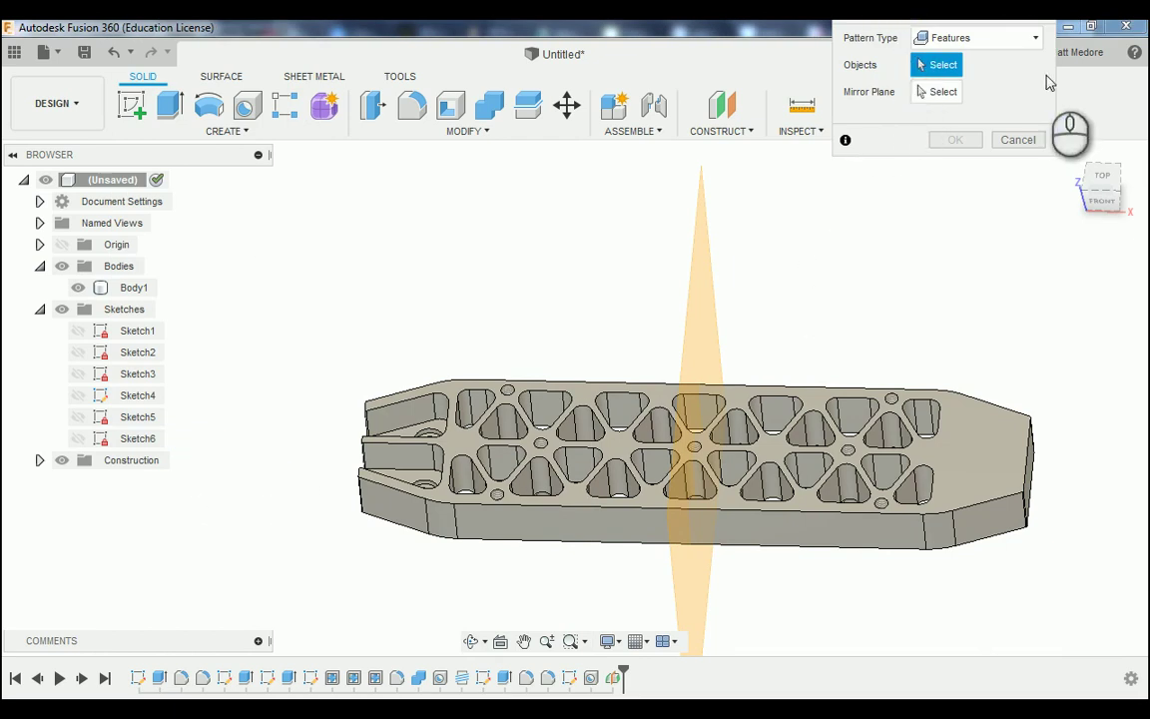
{"action": "left_click", "coordinate": [975, 44]}
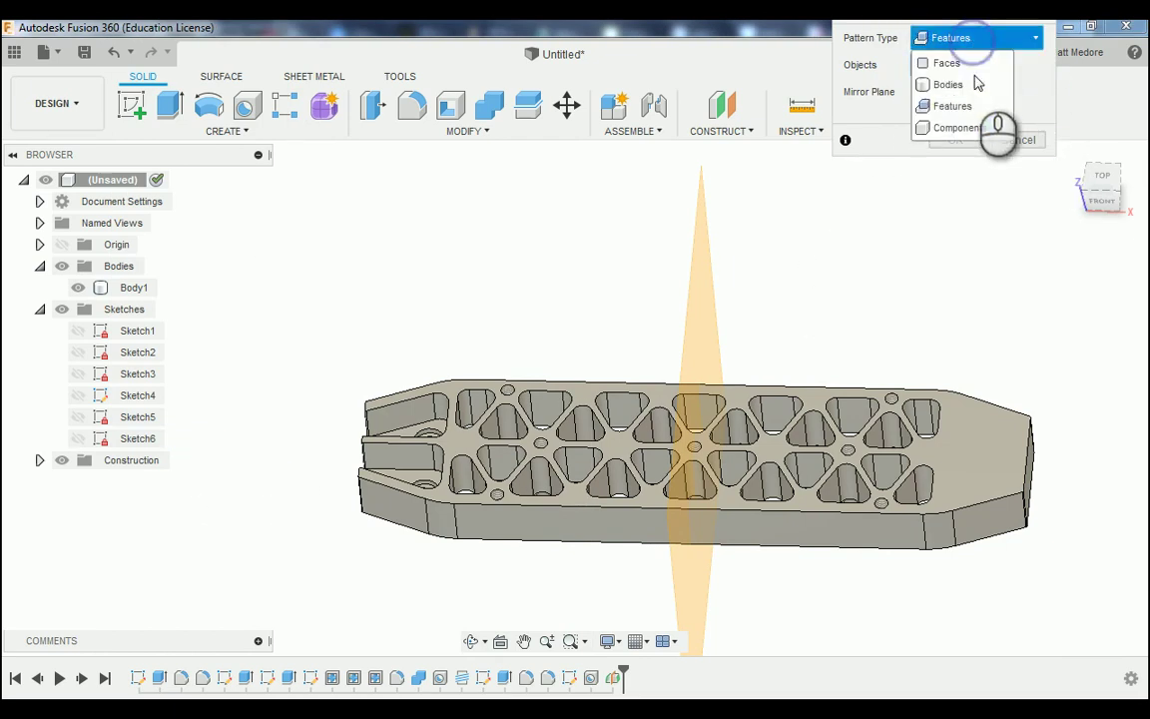
{"action": "left_click", "coordinate": [969, 106]}
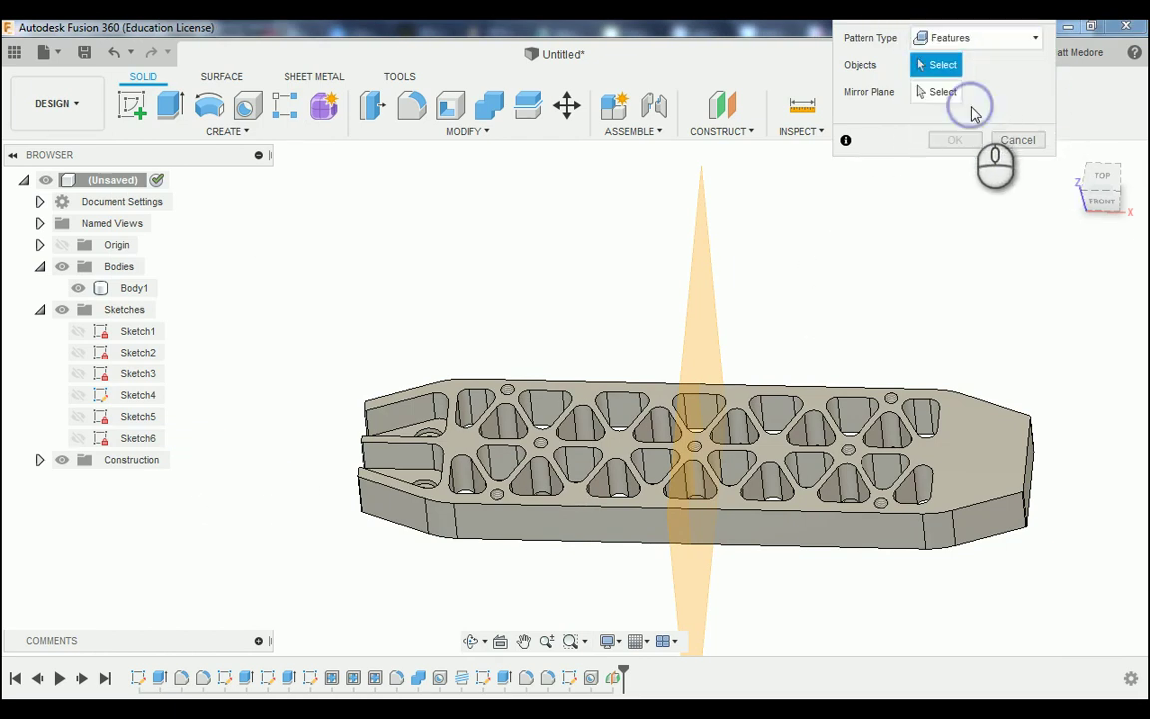
{"action": "left_click", "coordinate": [591, 679]}
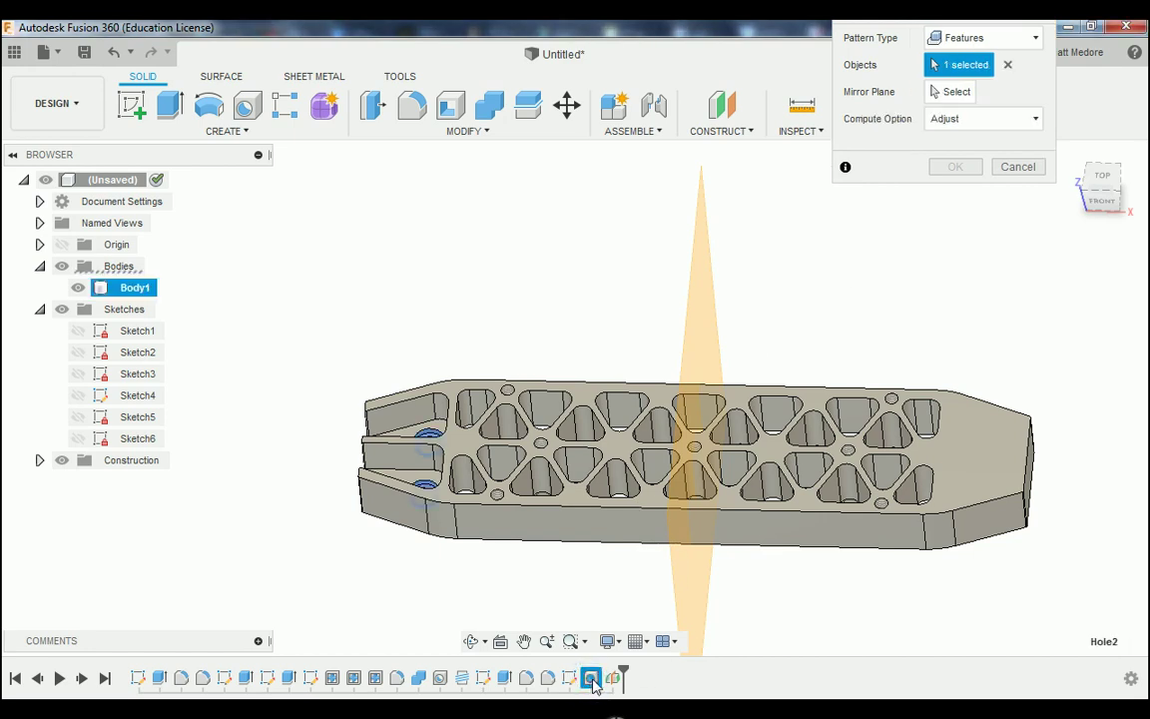
{"action": "left_click", "coordinate": [547, 679]}
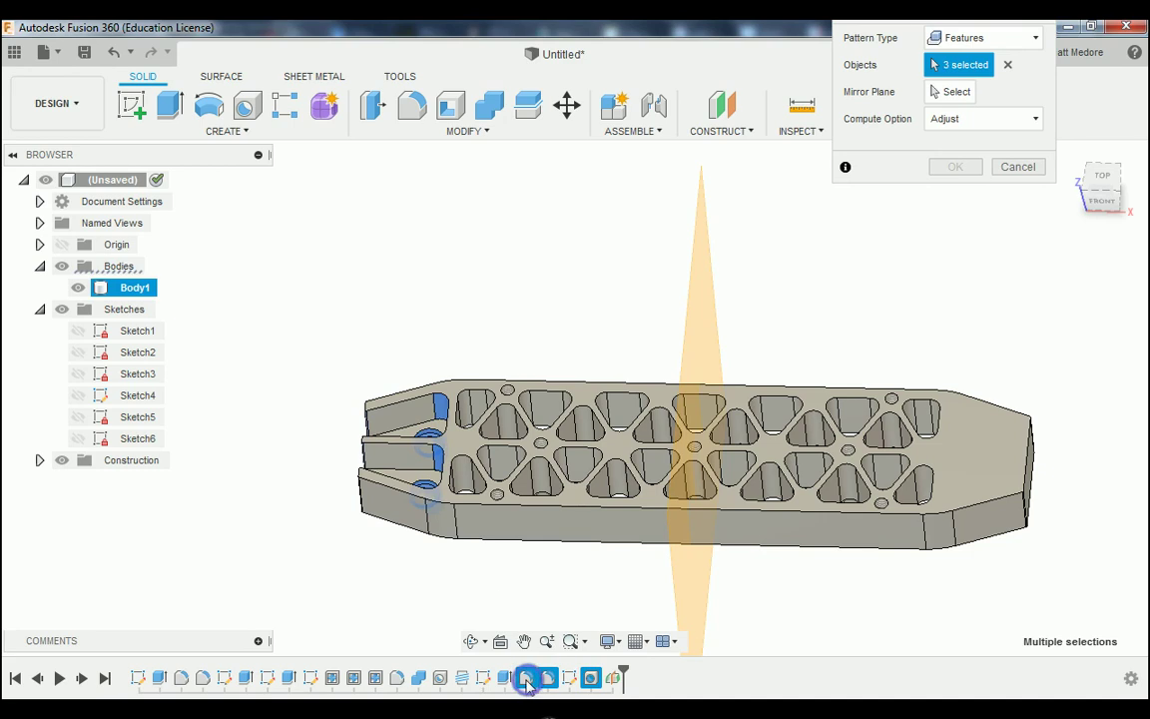
{"action": "left_click", "coordinate": [504, 679]}
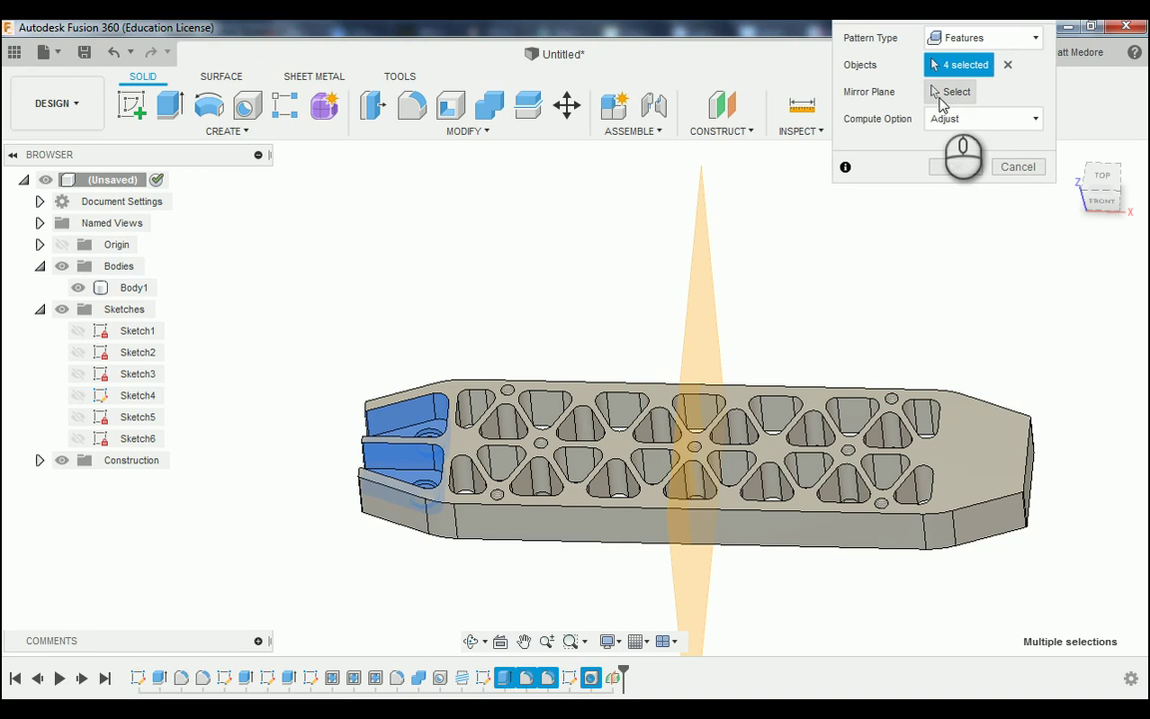
- Try to mirror the selected end features across the plate's midplane with the Adjust compute option
{"action": "left_click", "coordinate": [948, 92]}
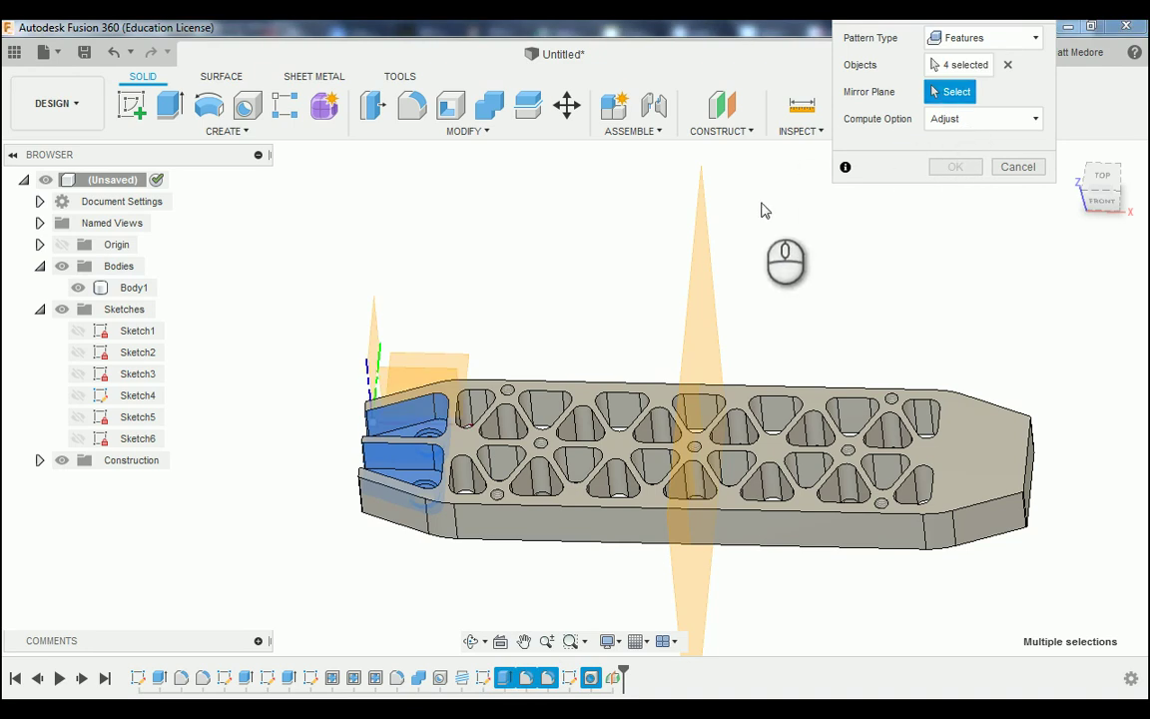
{"action": "left_click", "coordinate": [693, 319]}
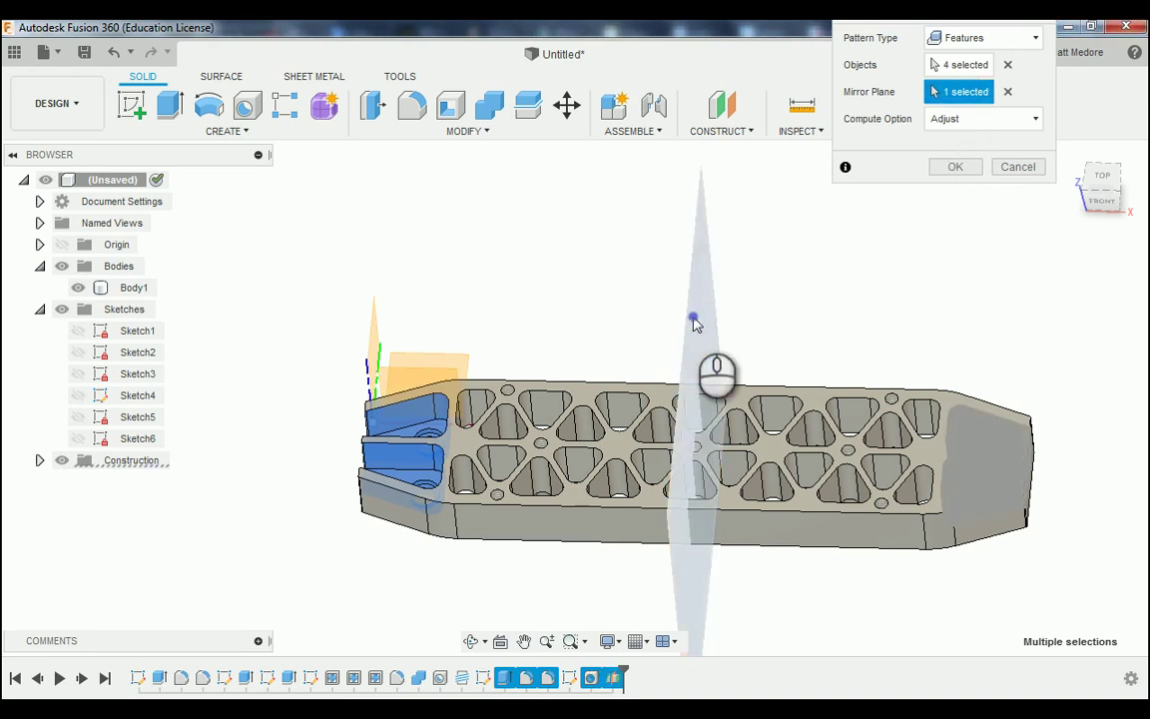
{"action": "left_click", "coordinate": [953, 167]}
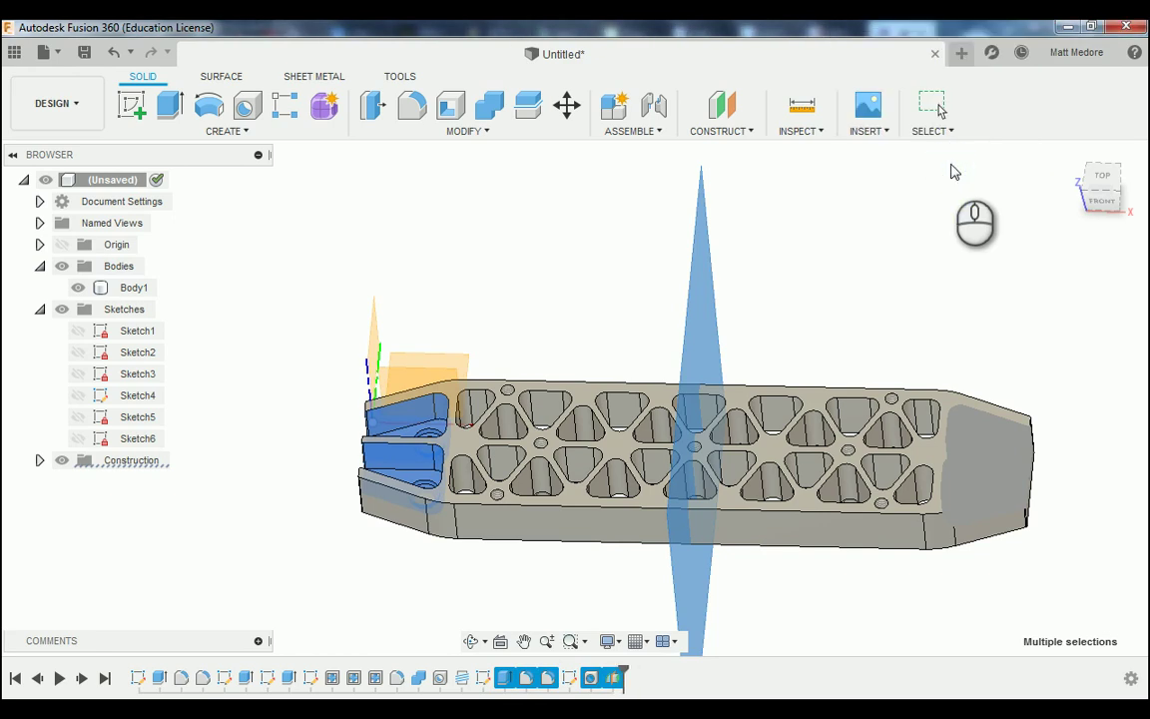
{"action": "scroll", "coordinate": [248, 540], "scroll_direction": "up", "scroll_amount": 4}
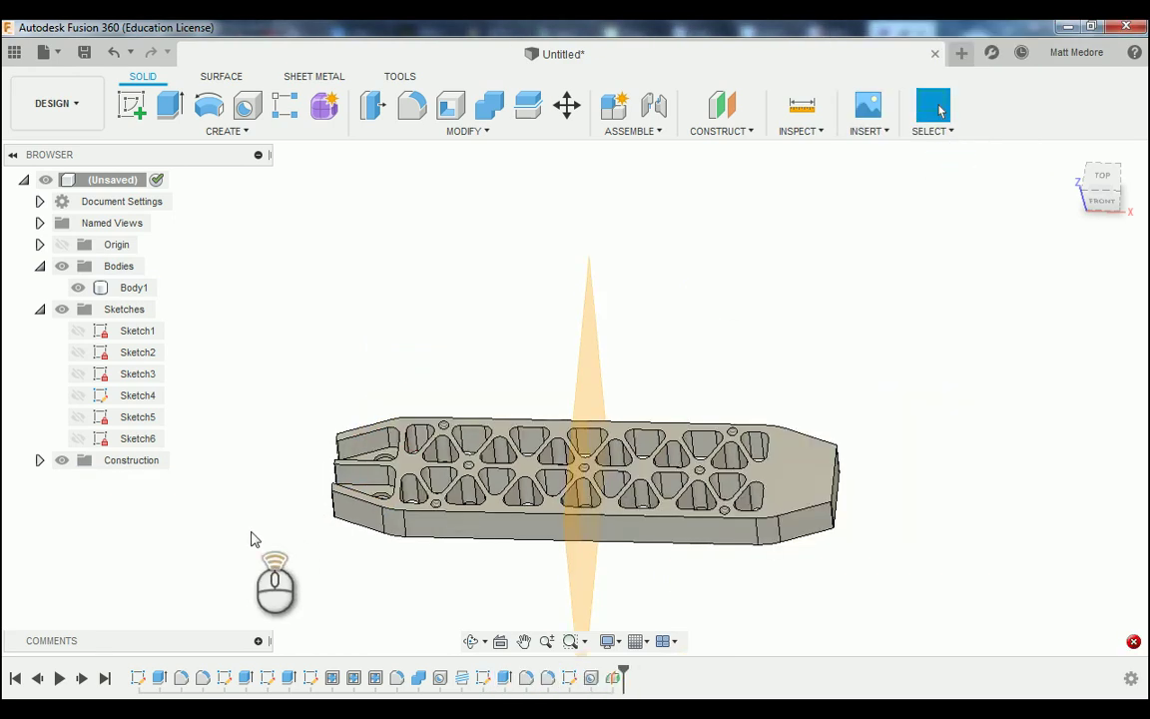
{"action": "scroll", "coordinate": [729, 580], "scroll_direction": "down", "scroll_amount": 3}
{"action": "scroll", "coordinate": [809, 469], "scroll_direction": "down", "scroll_amount": 2}
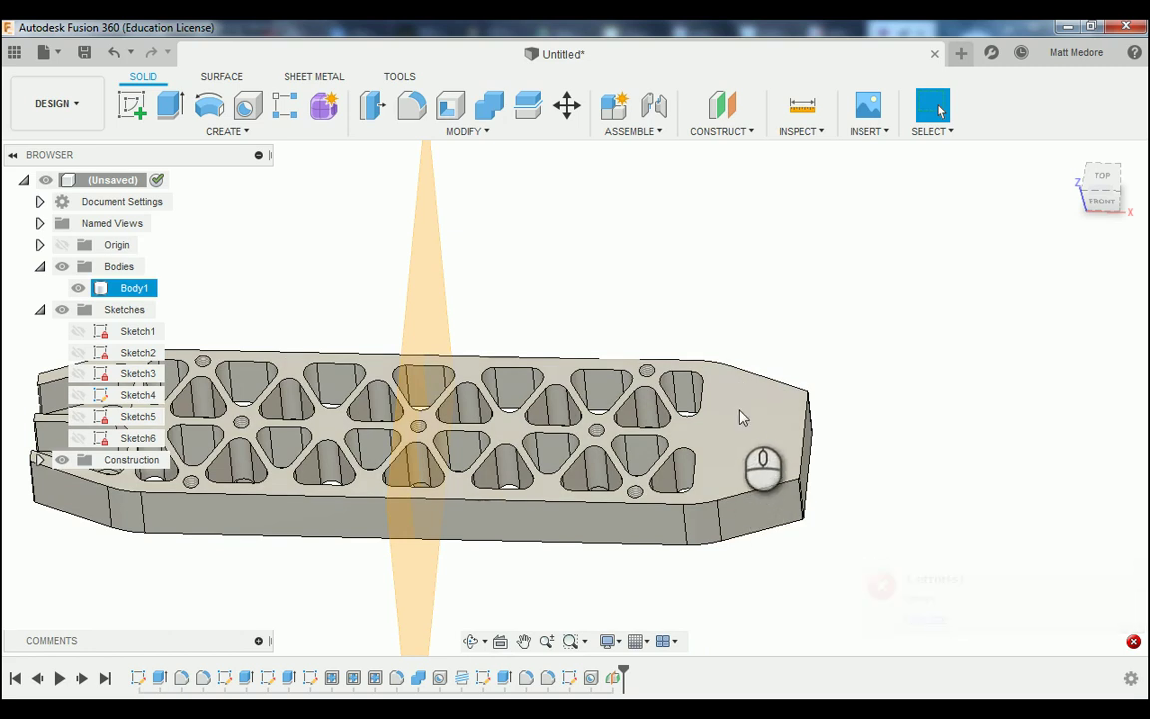
{"action": "scroll", "coordinate": [753, 441], "scroll_direction": "up", "scroll_amount": 1}
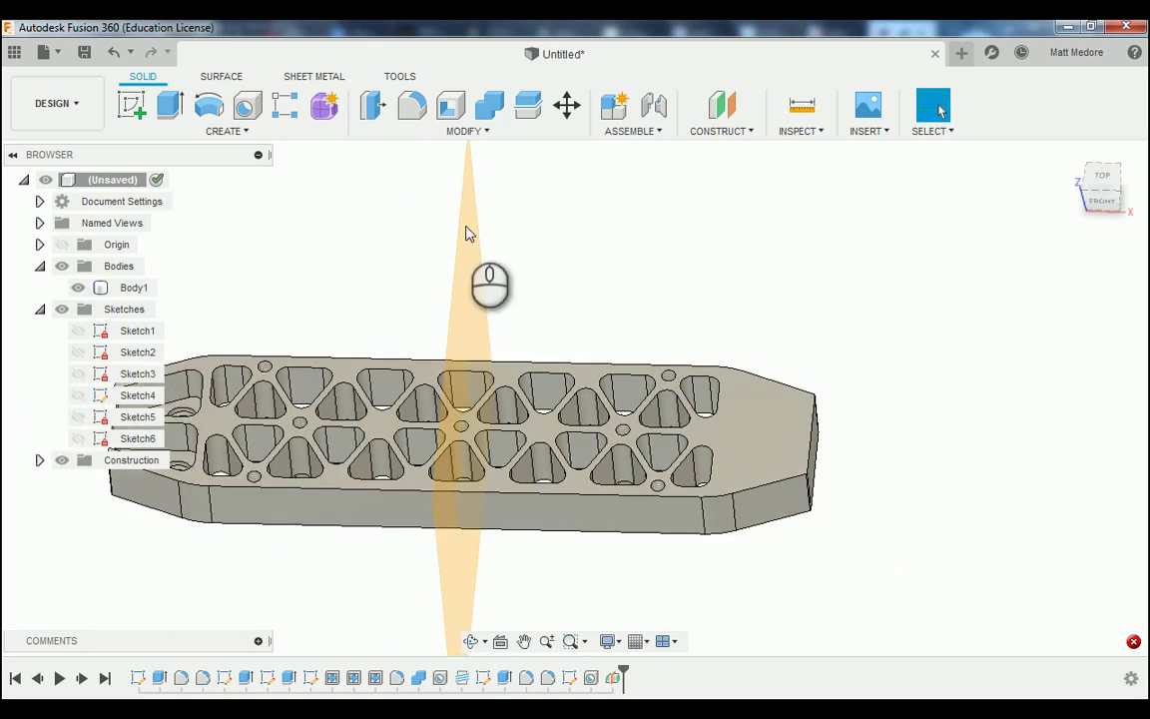
- Mirror the tapered-pocket cut, its two fillets and the counterbored holes across the midplane with the Optimized compute option
{"action": "left_click", "coordinate": [225, 135]}
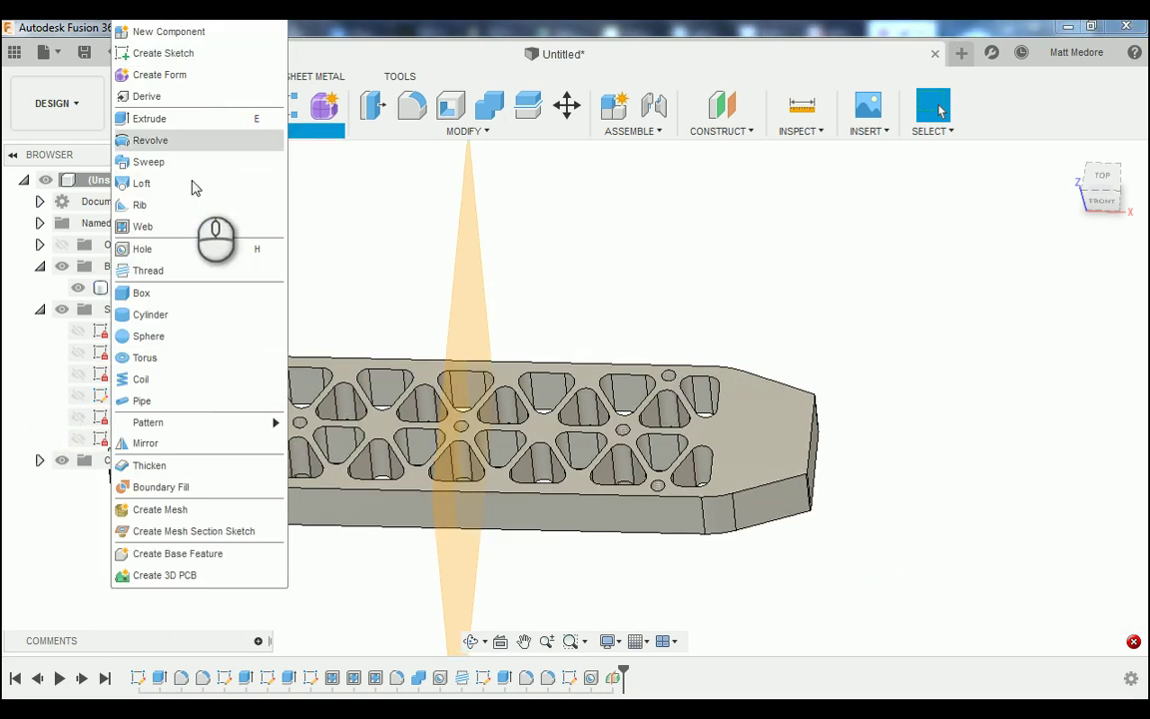
{"action": "left_click", "coordinate": [164, 439]}
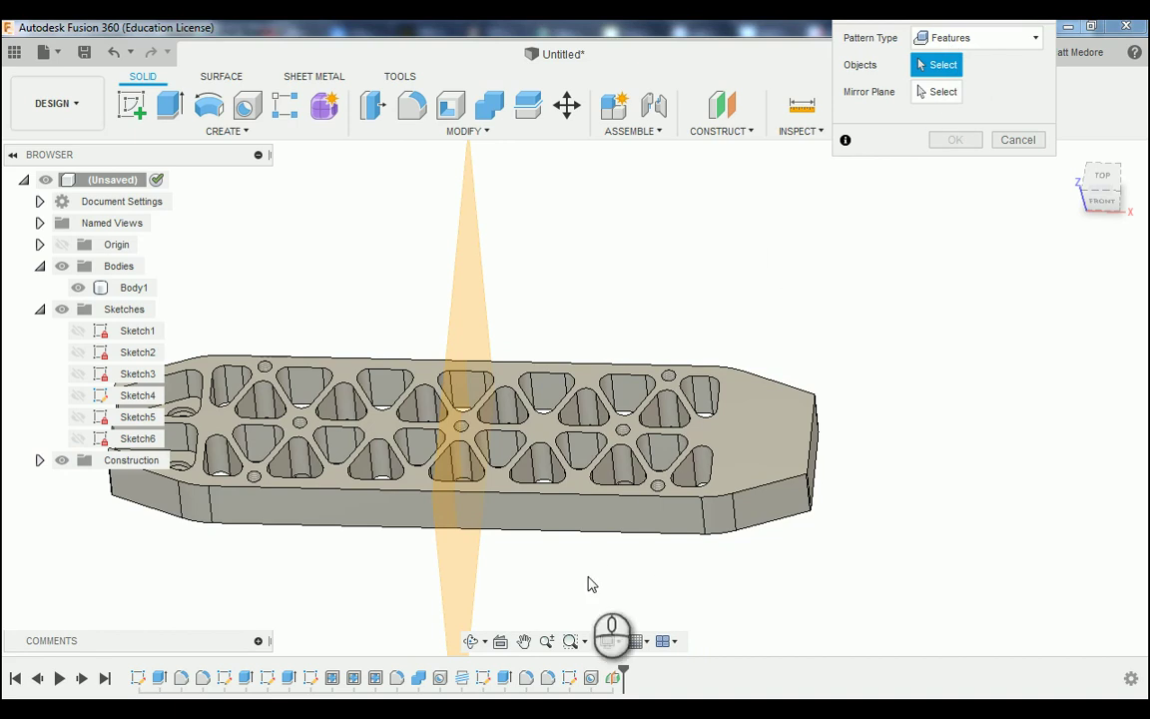
{"action": "left_click", "coordinate": [590, 680]}
{"action": "left_click", "coordinate": [547, 680]}
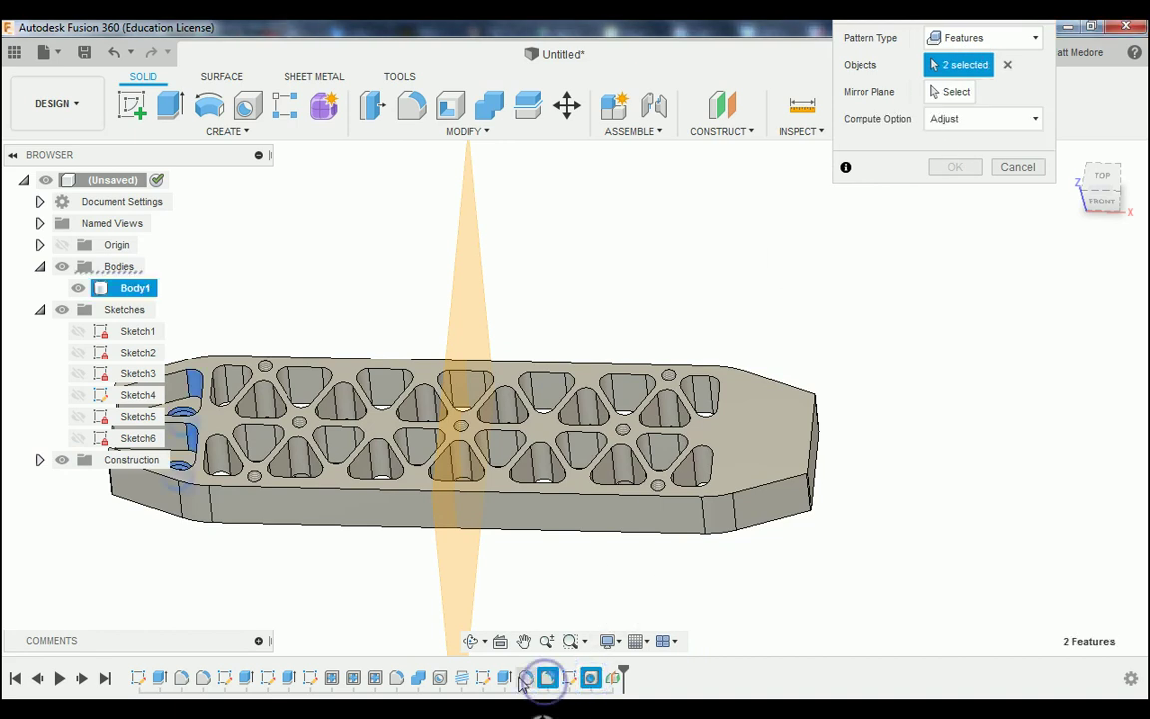
{"action": "left_click", "coordinate": [526, 680]}
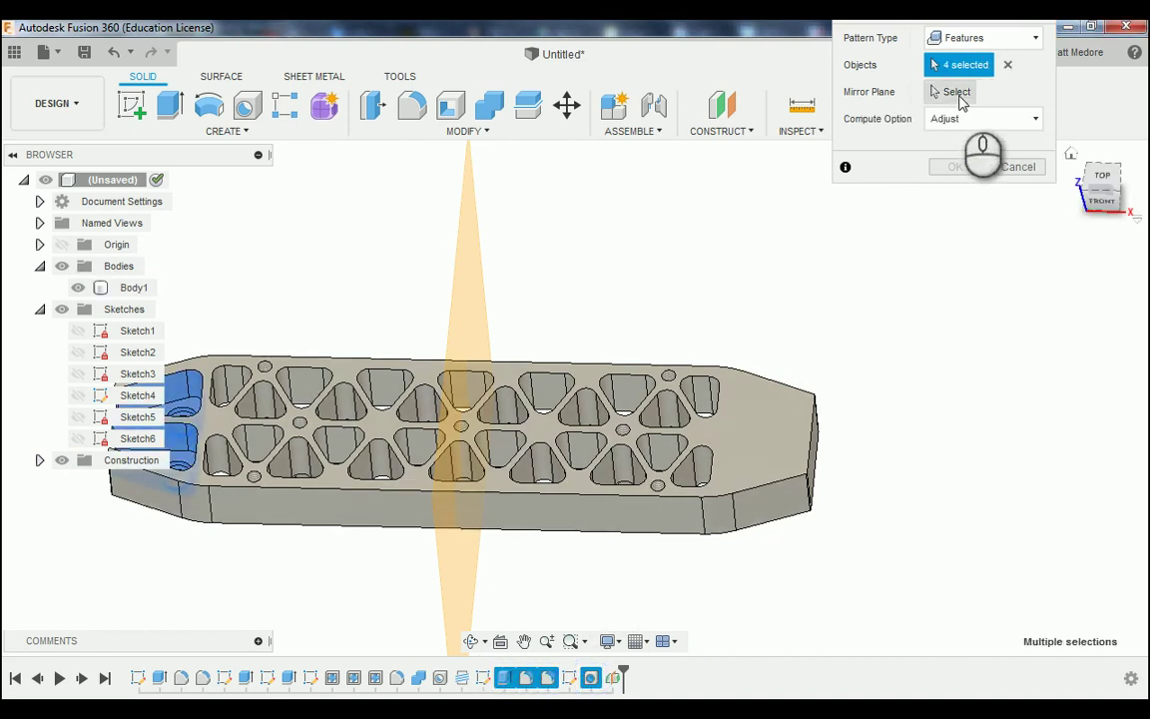
{"action": "left_click", "coordinate": [954, 91]}
{"action": "left_click", "coordinate": [470, 283]}
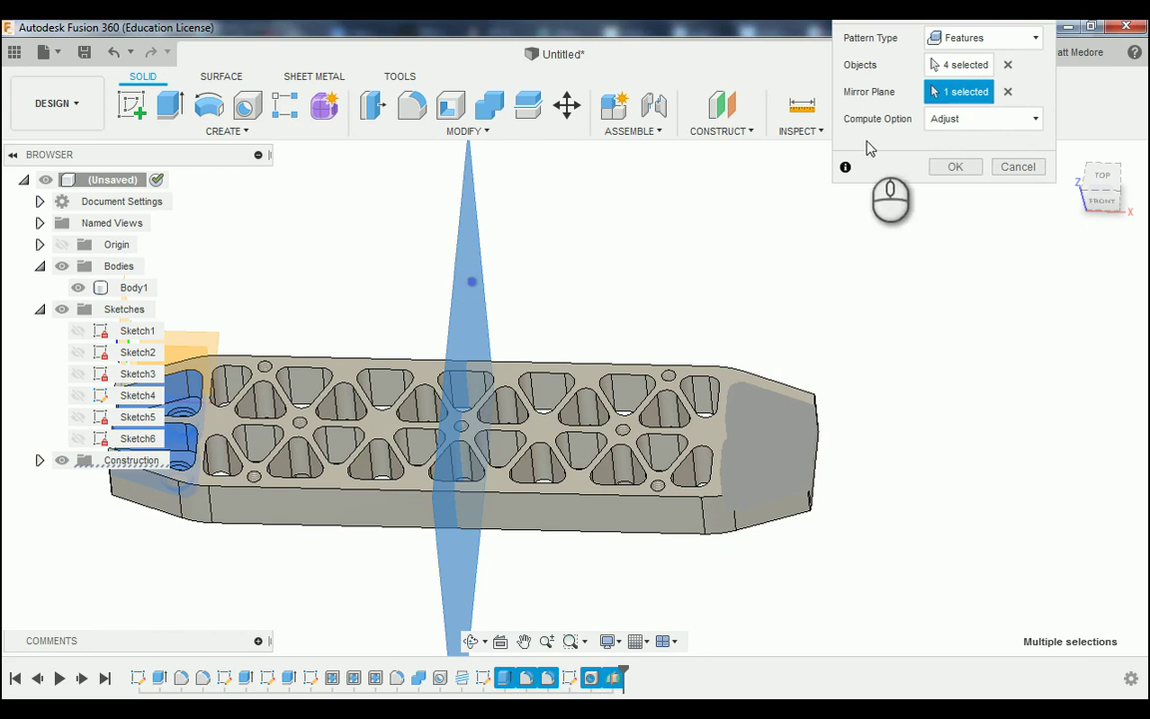
{"action": "left_click", "coordinate": [982, 119]}
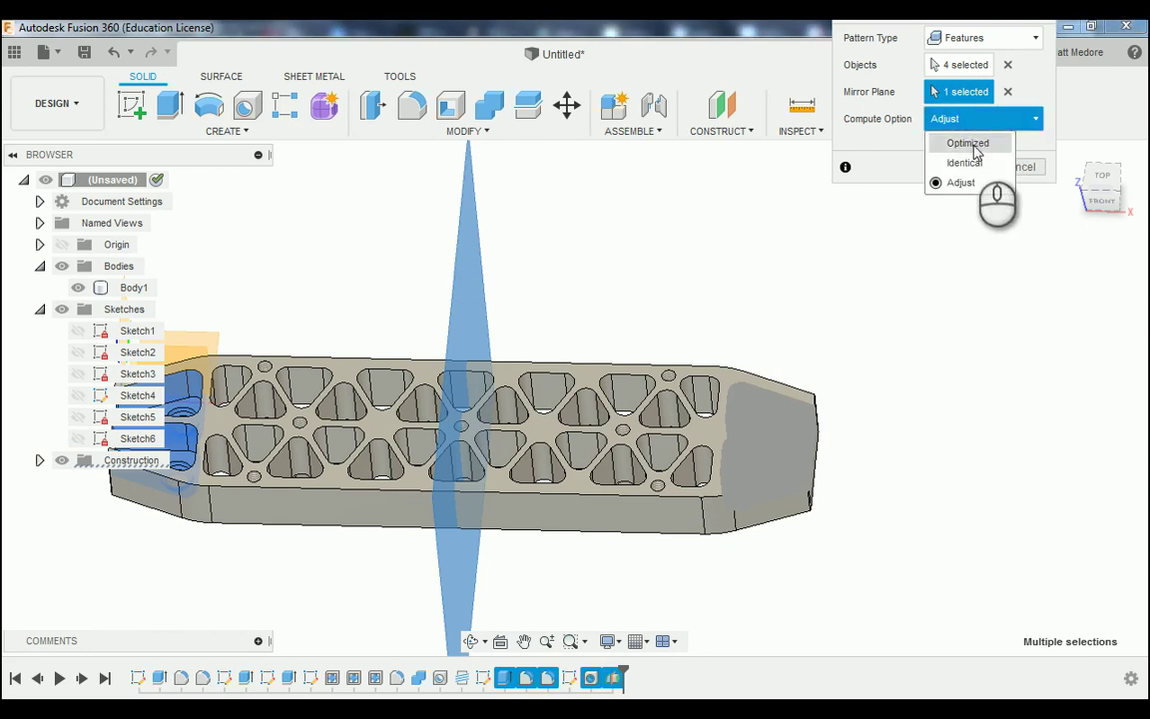
{"action": "left_click", "coordinate": [969, 143]}
{"action": "left_click", "coordinate": [953, 165]}
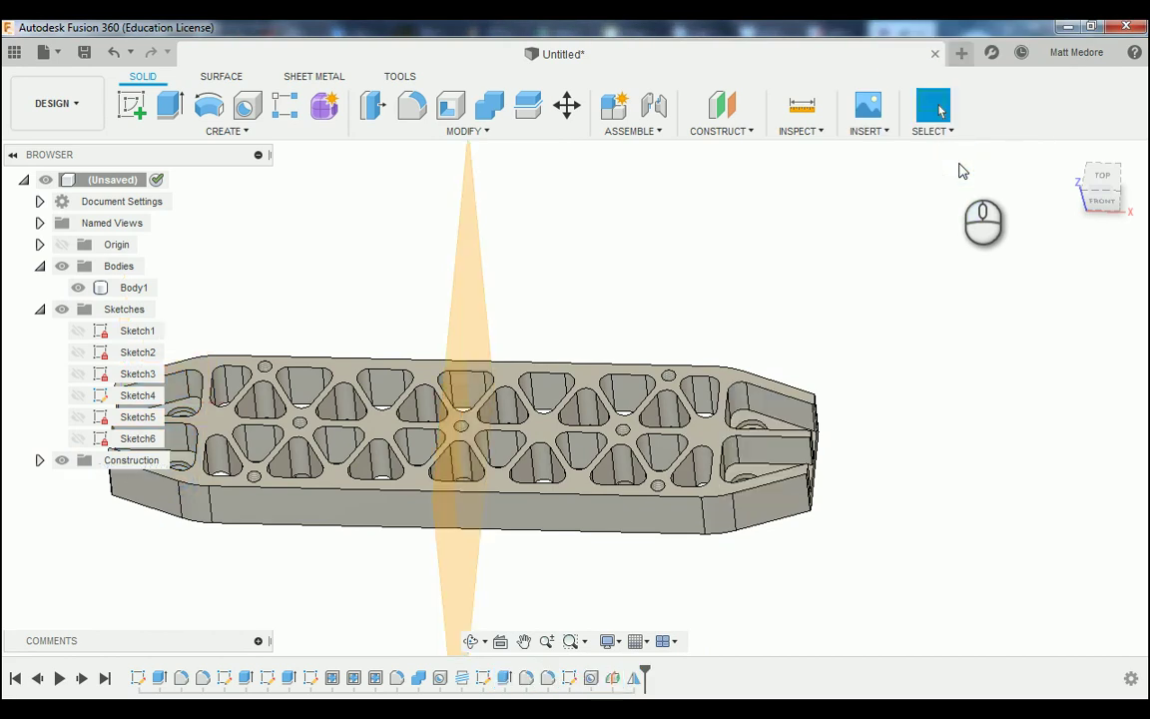
- Hide the construction geometry so the midplane no longer covers the plate
{"action": "middle_click_drag", "start_coordinate": [903, 238], "coordinate": [795, 559], "text": "shift"}
{"action": "scroll", "coordinate": [611, 520], "scroll_direction": "up", "scroll_amount": 3}
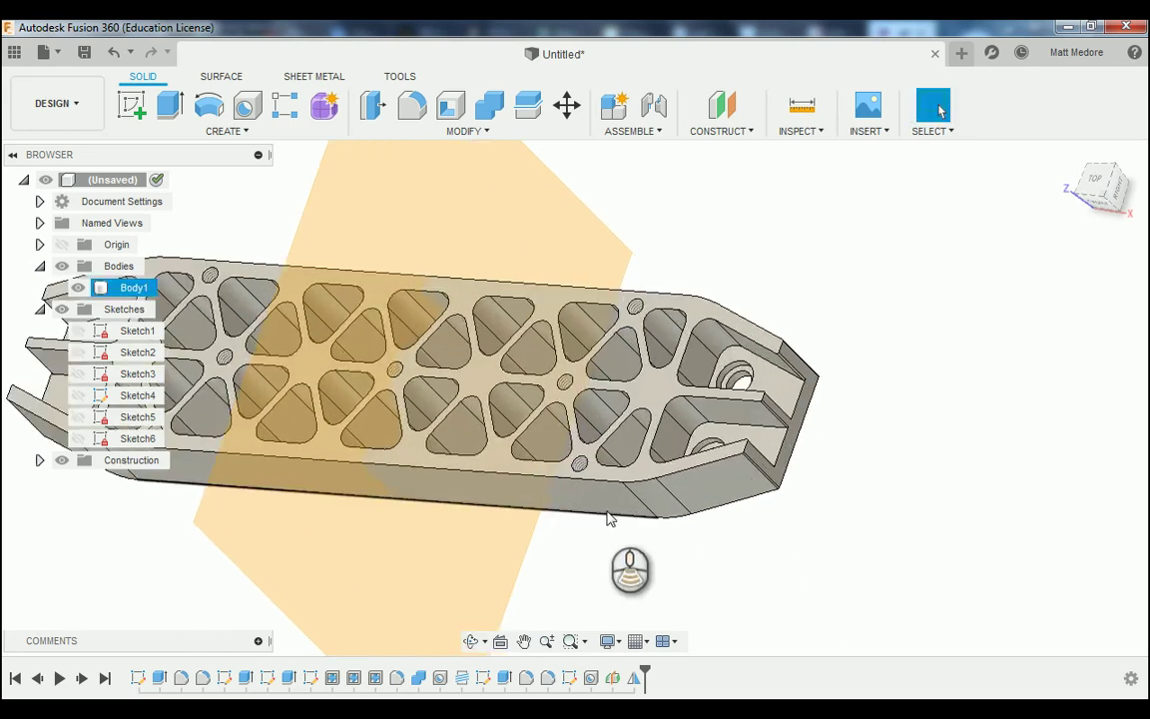
{"action": "middle_click_drag", "start_coordinate": [878, 481], "coordinate": [894, 486], "text": "shift"}
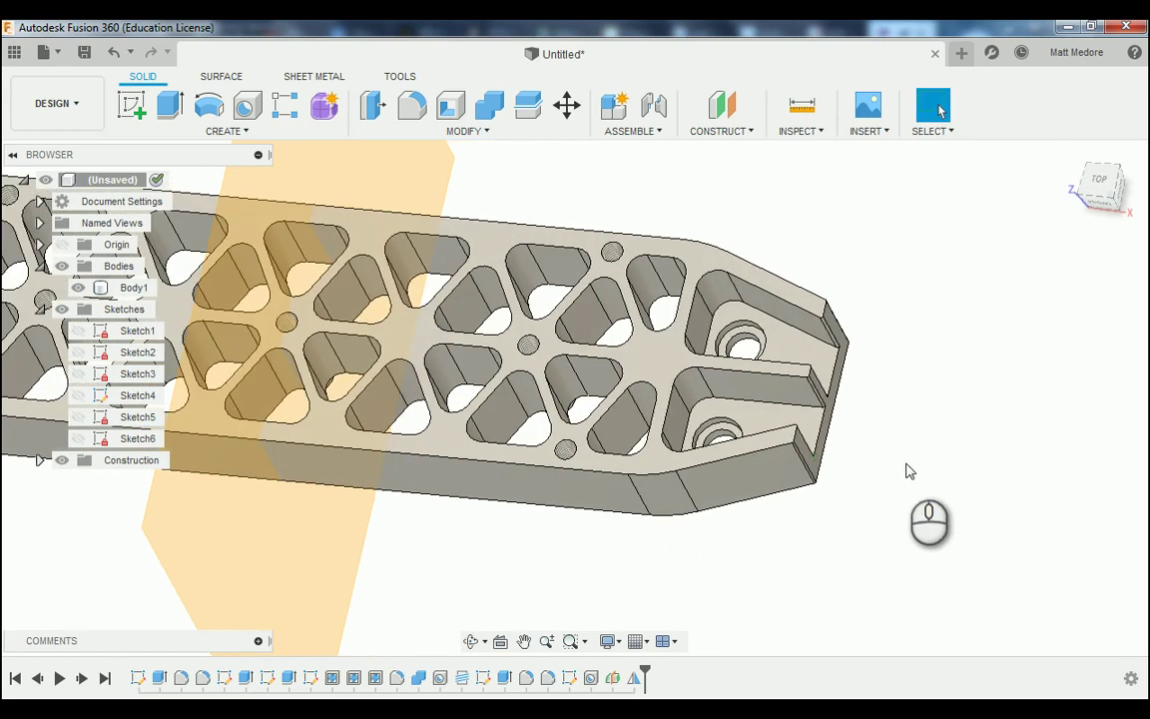
{"action": "left_click", "coordinate": [60, 466]}
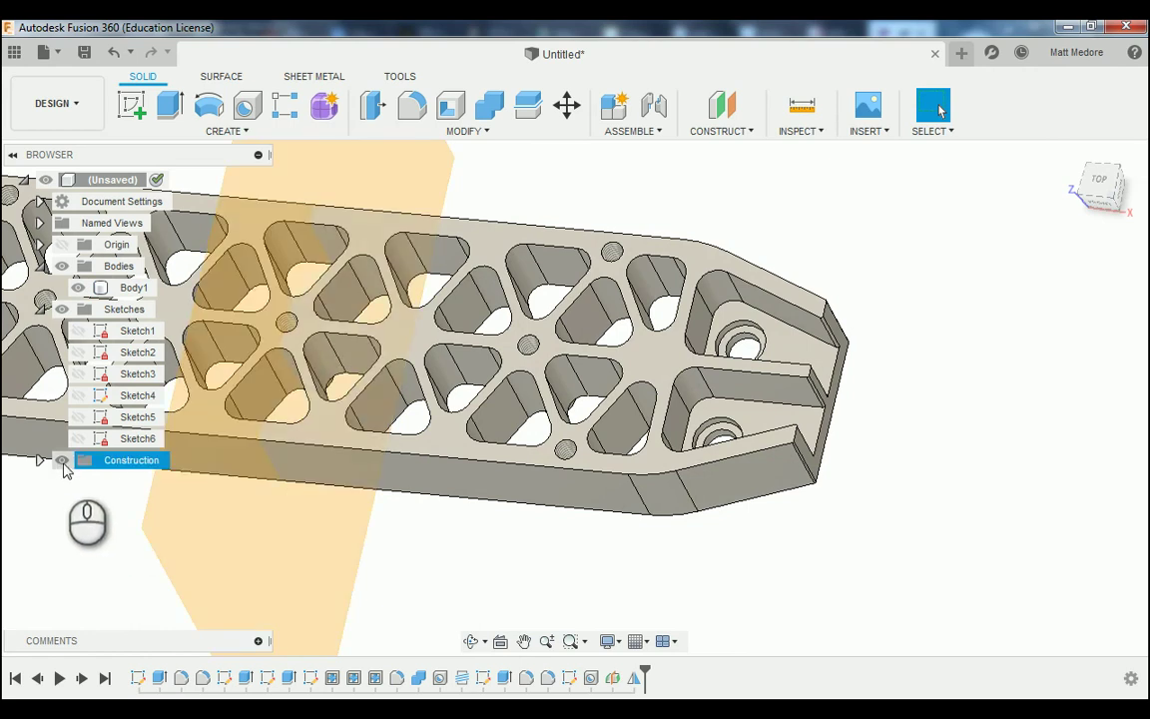
{"action": "left_click", "coordinate": [62, 460]}
- Start a new line sketch on the plate's long front side face
{"action": "scroll", "coordinate": [360, 577], "scroll_direction": "down", "scroll_amount": 2}
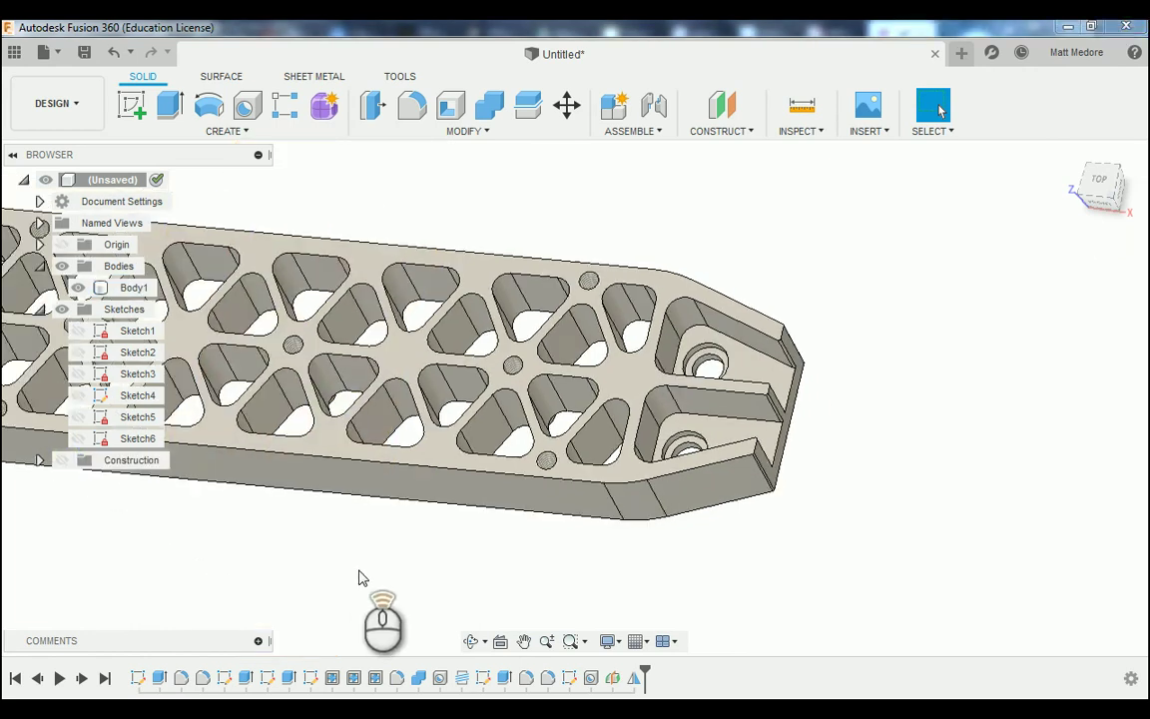
{"action": "middle_click_drag", "start_coordinate": [337, 578], "coordinate": [780, 575], "text": "shift"}
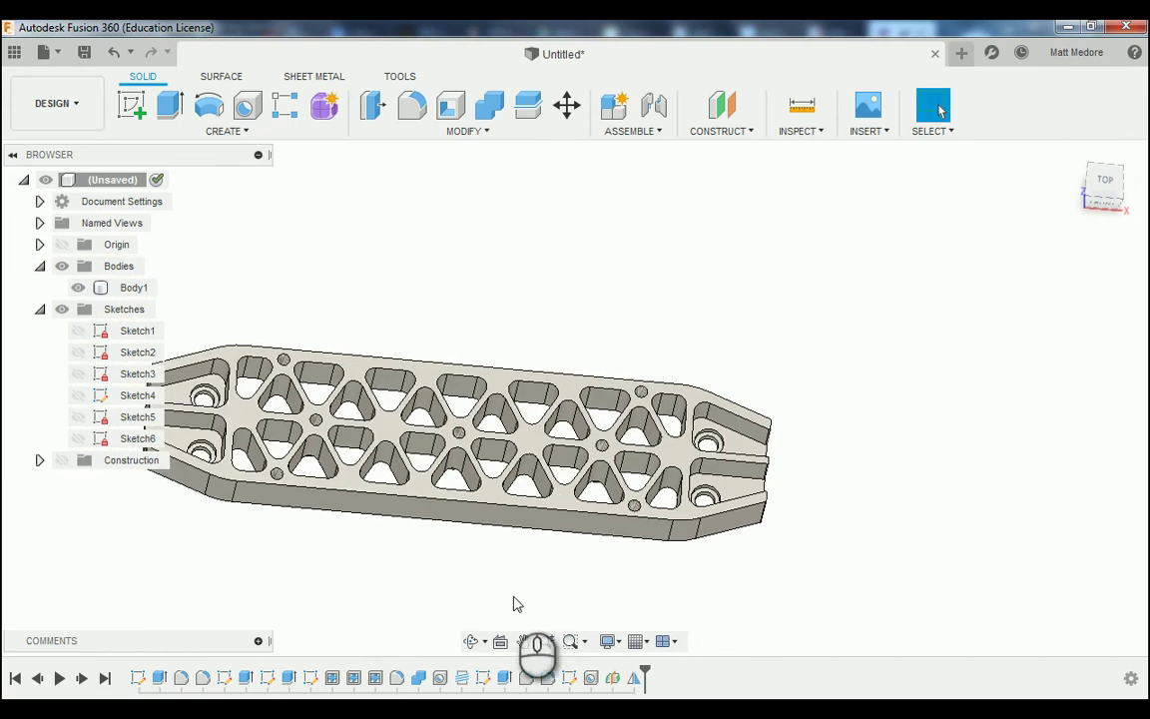
{"action": "middle_click_drag", "start_coordinate": [516, 604], "coordinate": [474, 575], "text": "shift"}
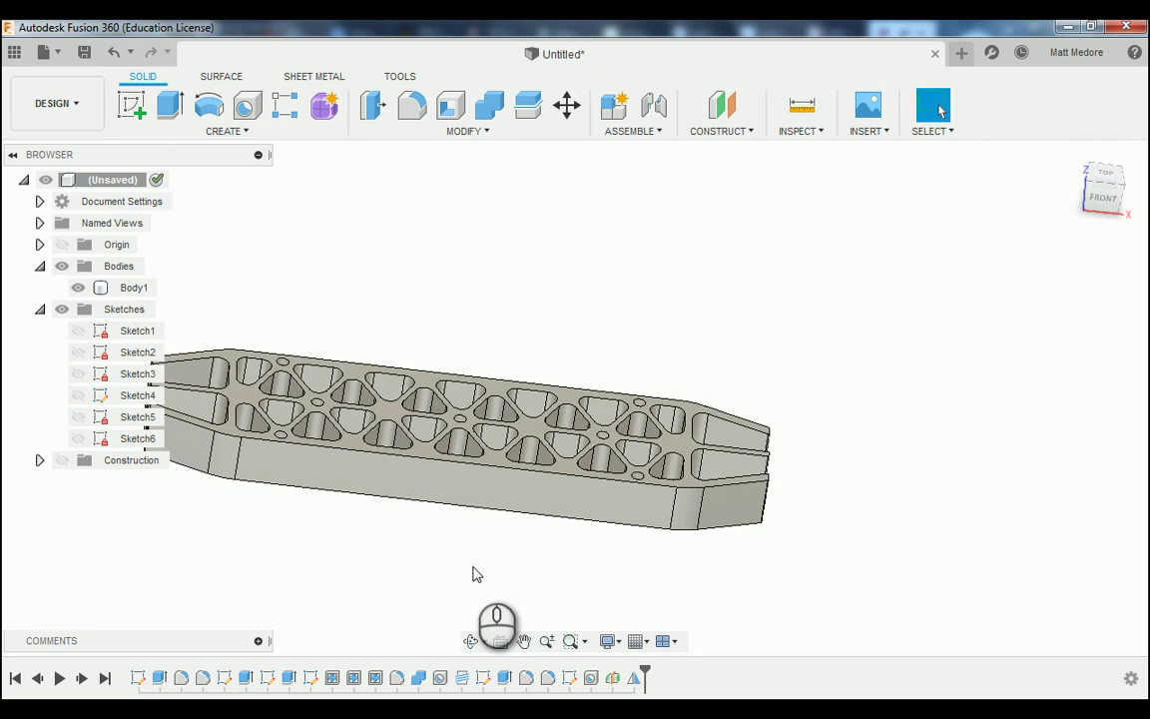
{"action": "key", "text": "l"}
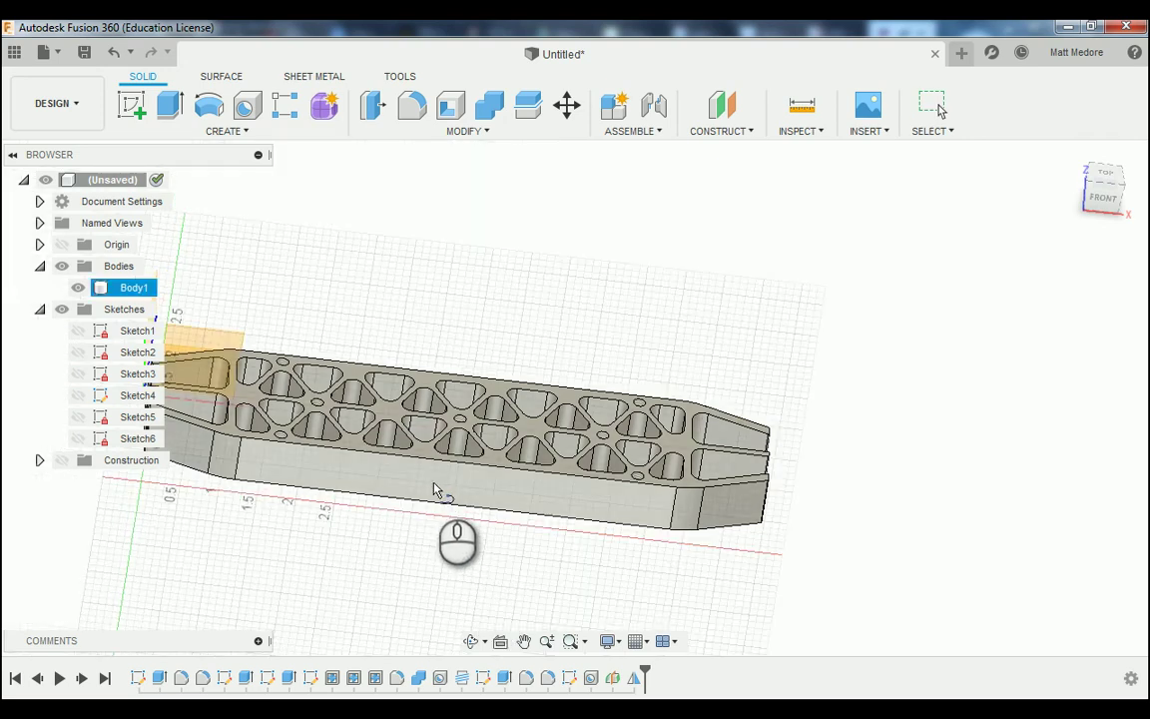
{"action": "left_click", "coordinate": [436, 489]}
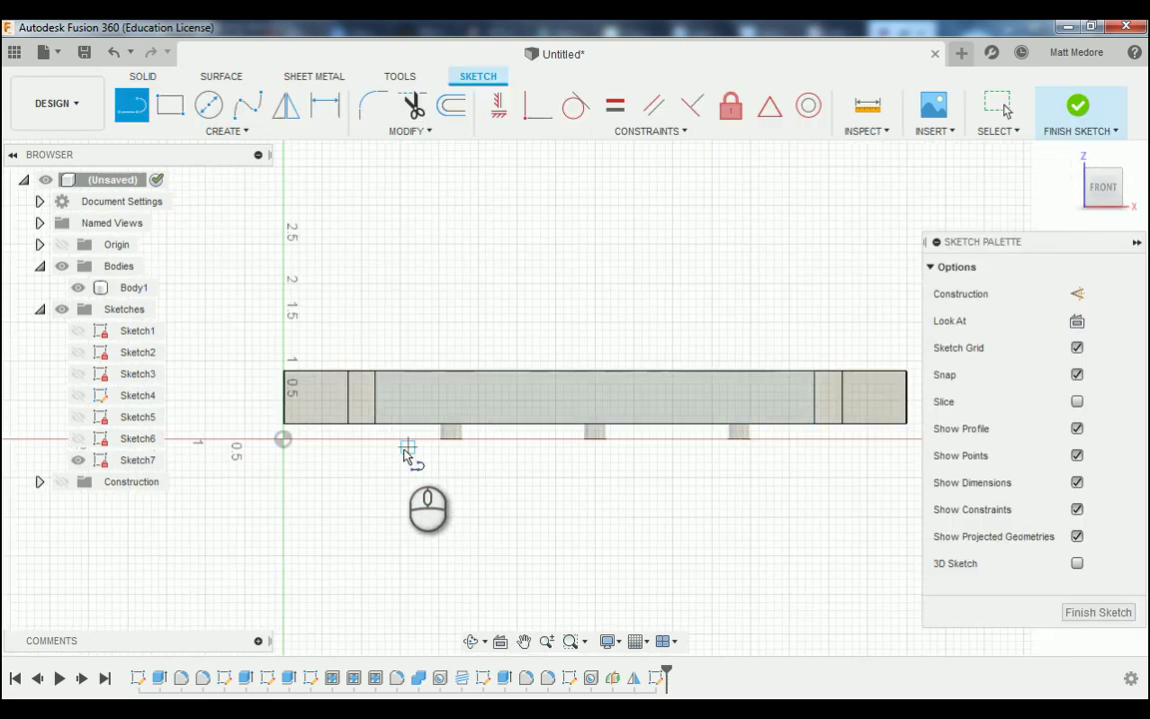
- Select the vertical edge at the plate's right end for projection into the sketch, with Projection Link enabled
{"action": "scroll", "coordinate": [166, 527], "scroll_direction": "down", "scroll_amount": 3}
{"action": "scroll", "coordinate": [390, 505], "scroll_direction": "up", "scroll_amount": 4}
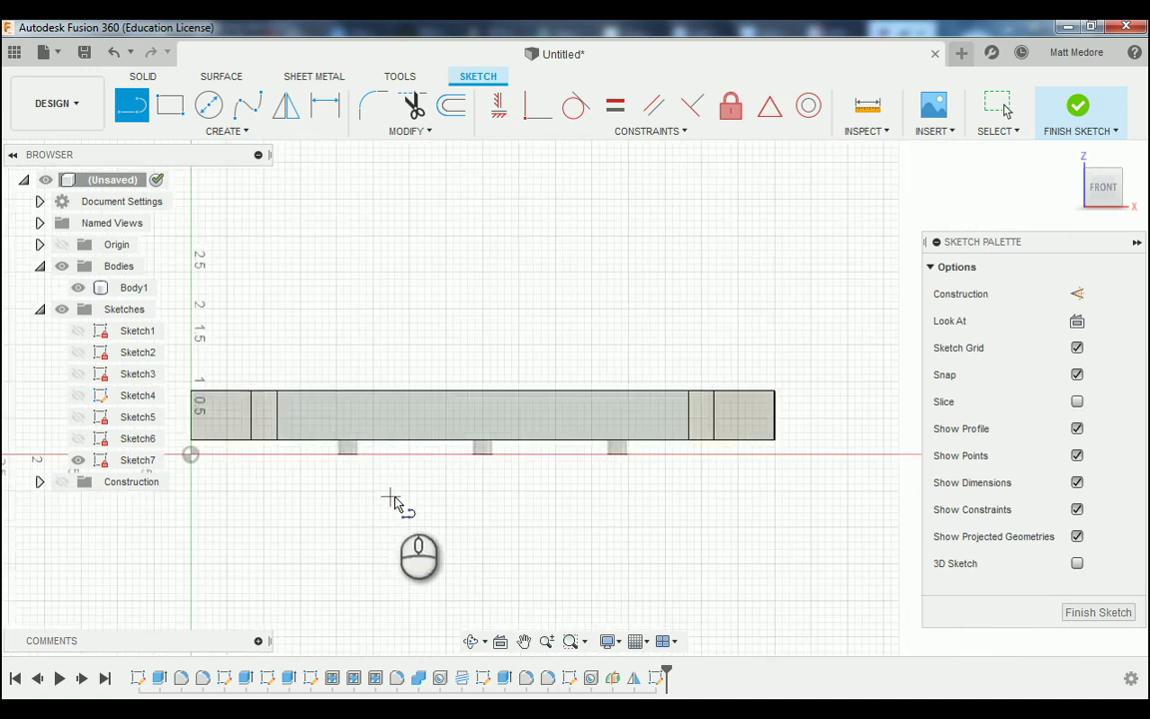
{"action": "scroll", "coordinate": [494, 540], "scroll_direction": "down", "scroll_amount": 2}
{"action": "scroll", "coordinate": [571, 538], "scroll_direction": "up", "scroll_amount": 1}
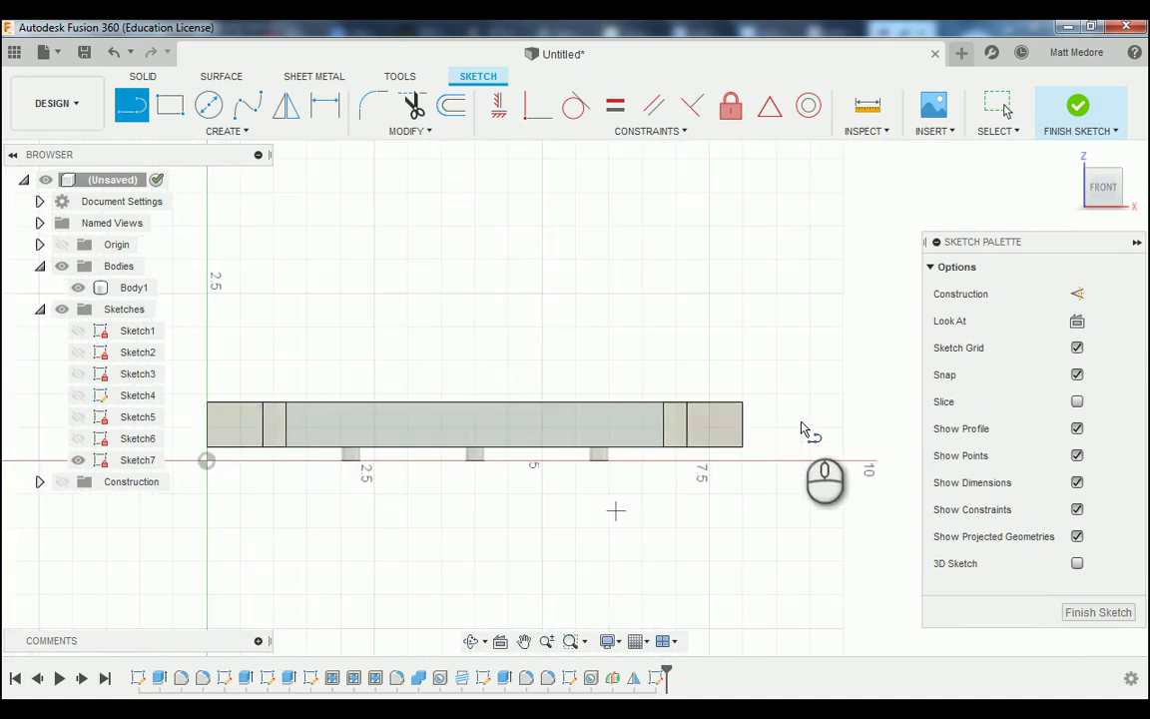
{"action": "scroll", "coordinate": [790, 414], "scroll_direction": "up", "scroll_amount": 5}
{"action": "scroll", "coordinate": [693, 397], "scroll_direction": "up", "scroll_amount": 4}
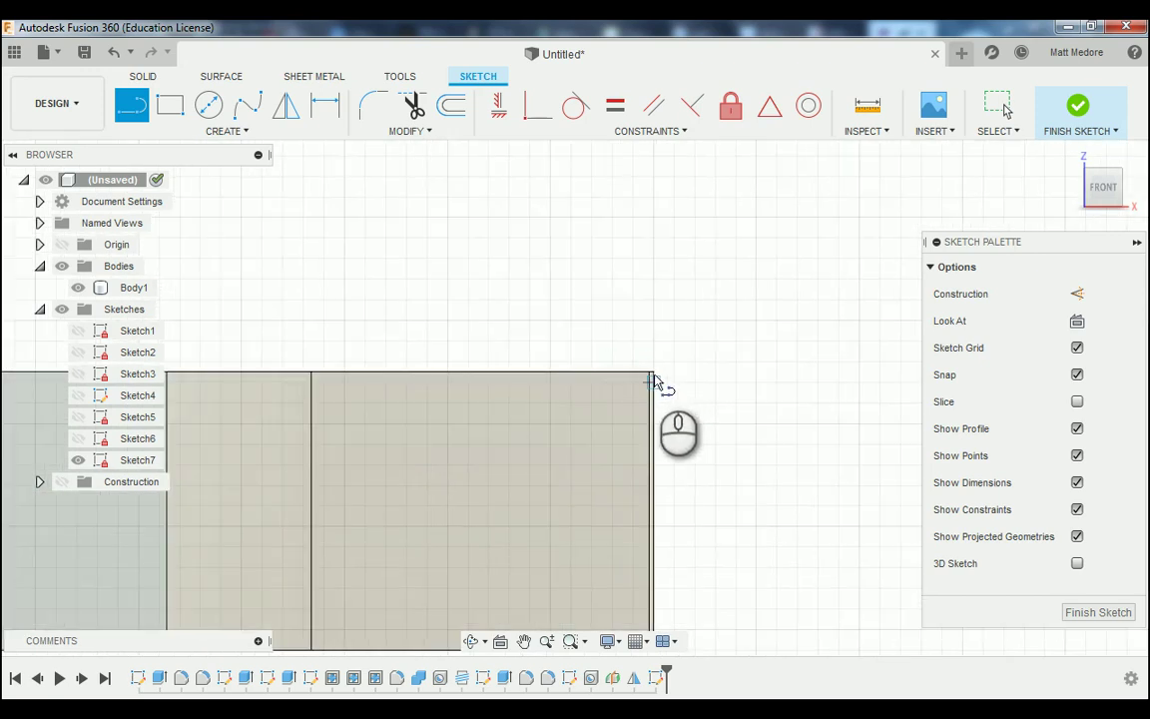
{"action": "scroll", "coordinate": [652, 387], "scroll_direction": "up", "scroll_amount": 2}
{"action": "scroll", "coordinate": [652, 389], "scroll_direction": "up", "scroll_amount": 1}
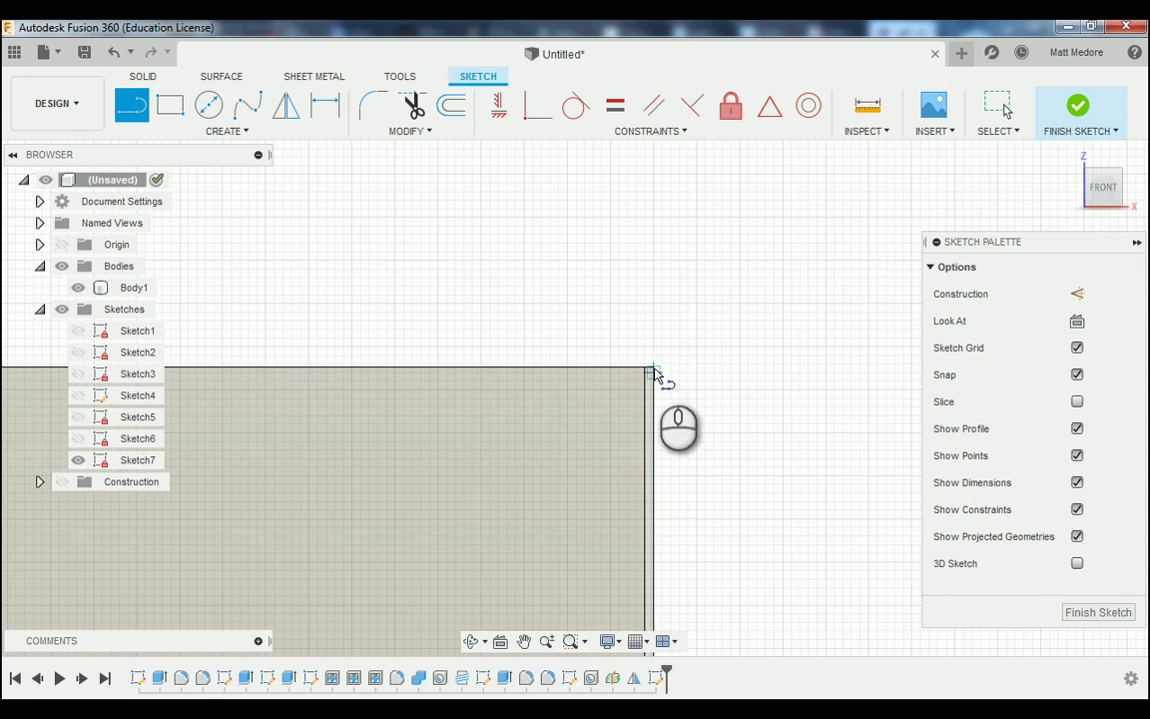
{"action": "scroll", "coordinate": [655, 367], "scroll_direction": "up", "scroll_amount": 1}
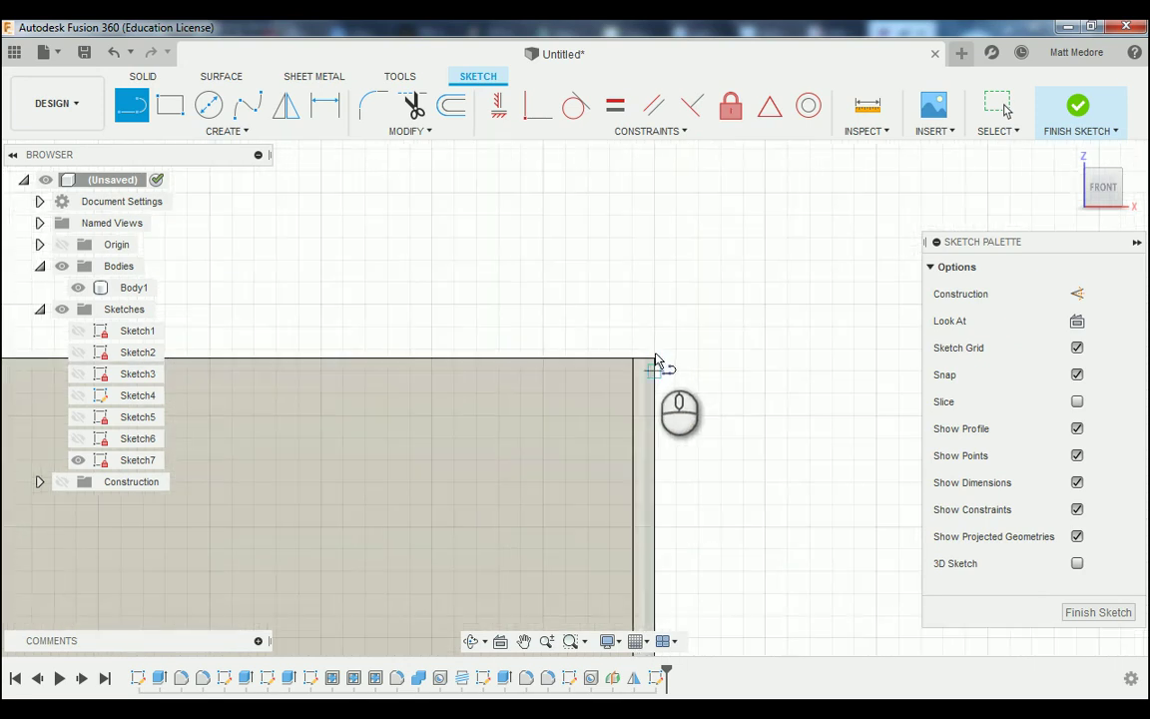
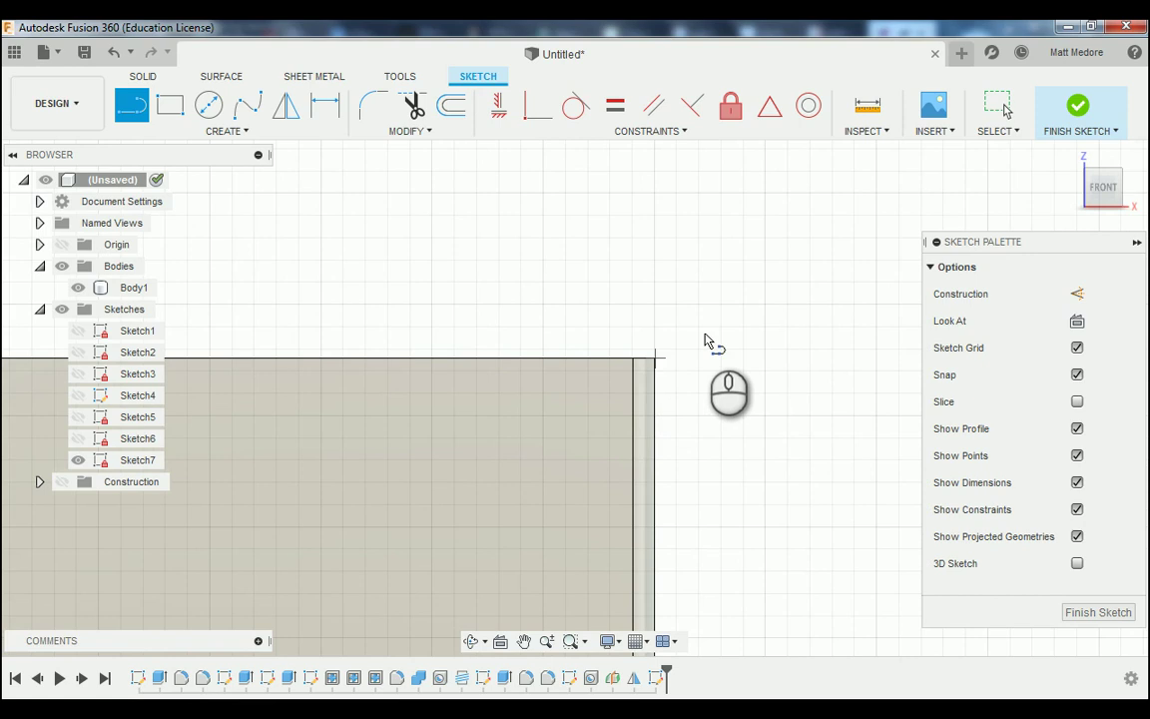
{"action": "key", "text": "p"}
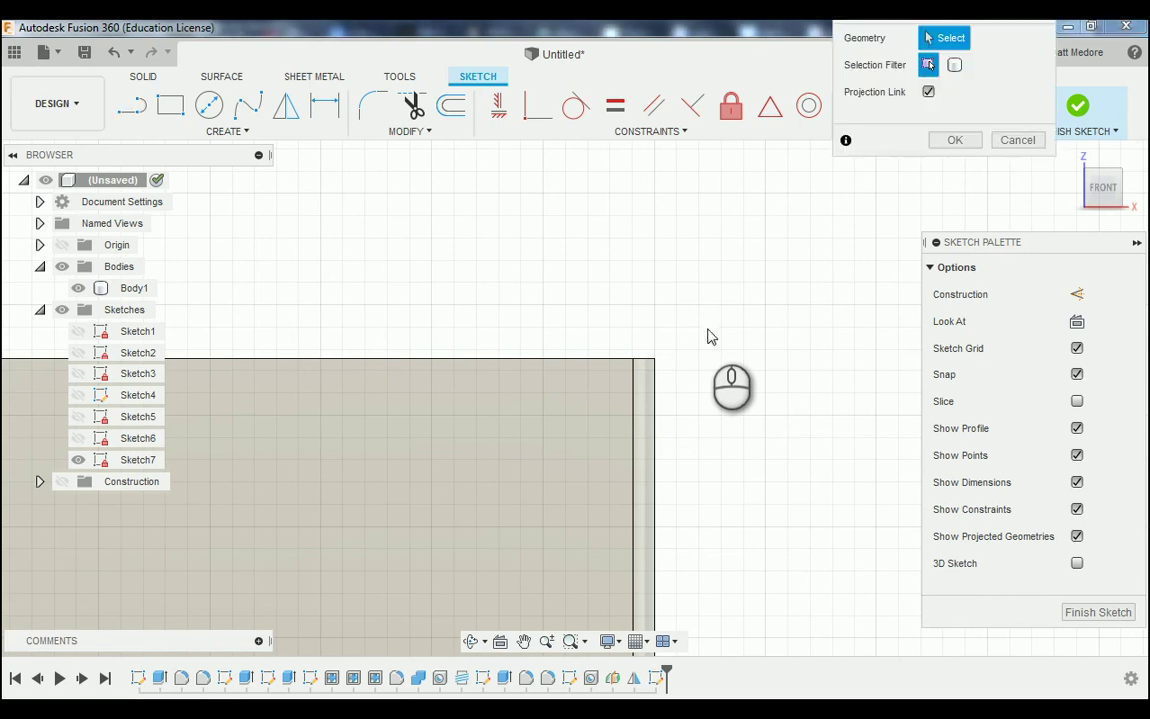
{"action": "left_click", "coordinate": [656, 384]}
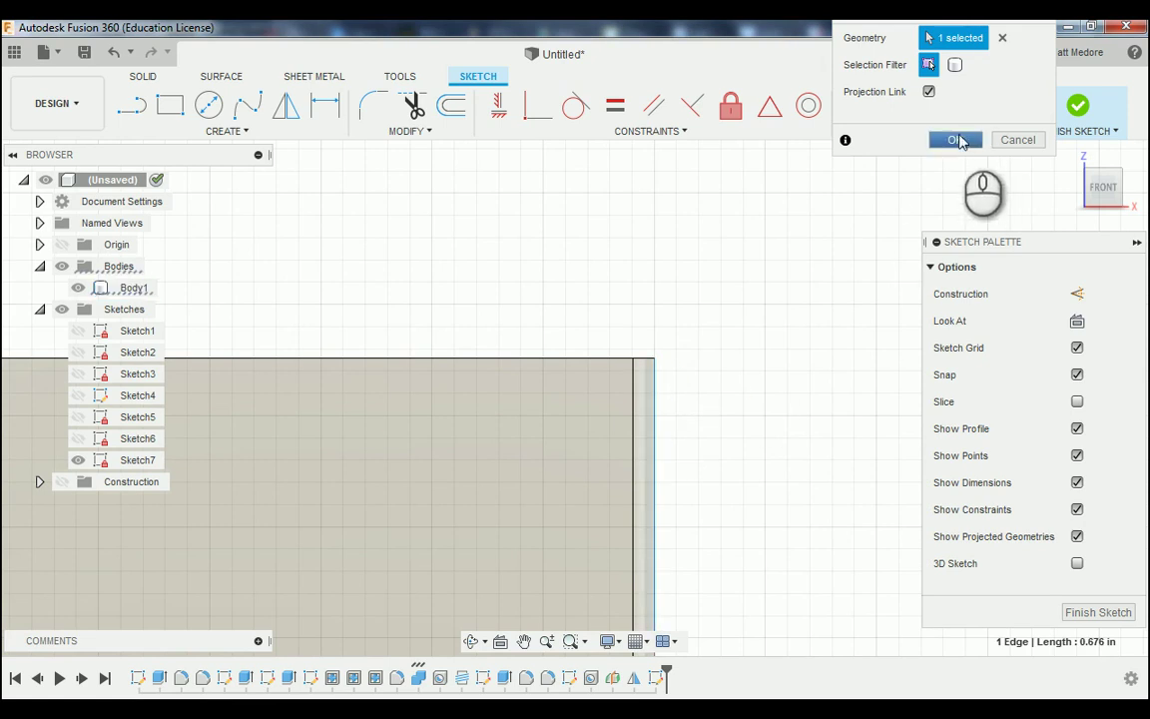
- Add the vertical edge at the plate's left end and project both end edges into the sketch
{"action": "scroll", "coordinate": [859, 392], "scroll_direction": "up", "scroll_amount": 5}
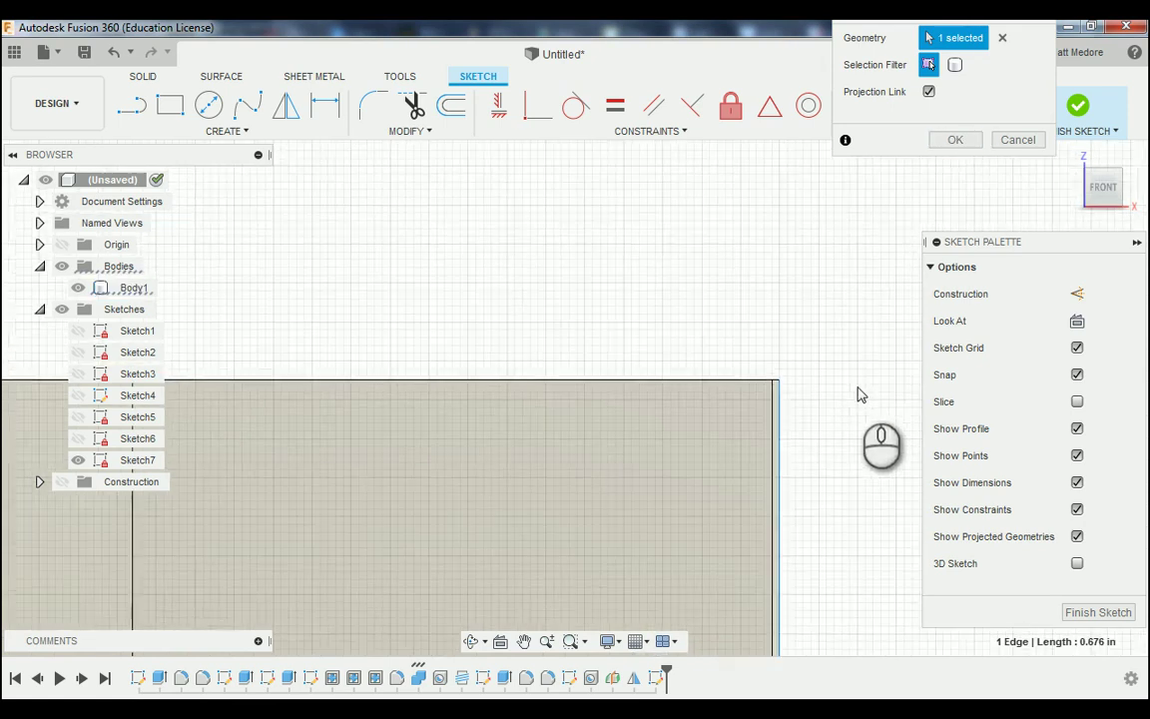
{"action": "scroll", "coordinate": [844, 441], "scroll_direction": "up", "scroll_amount": 5}
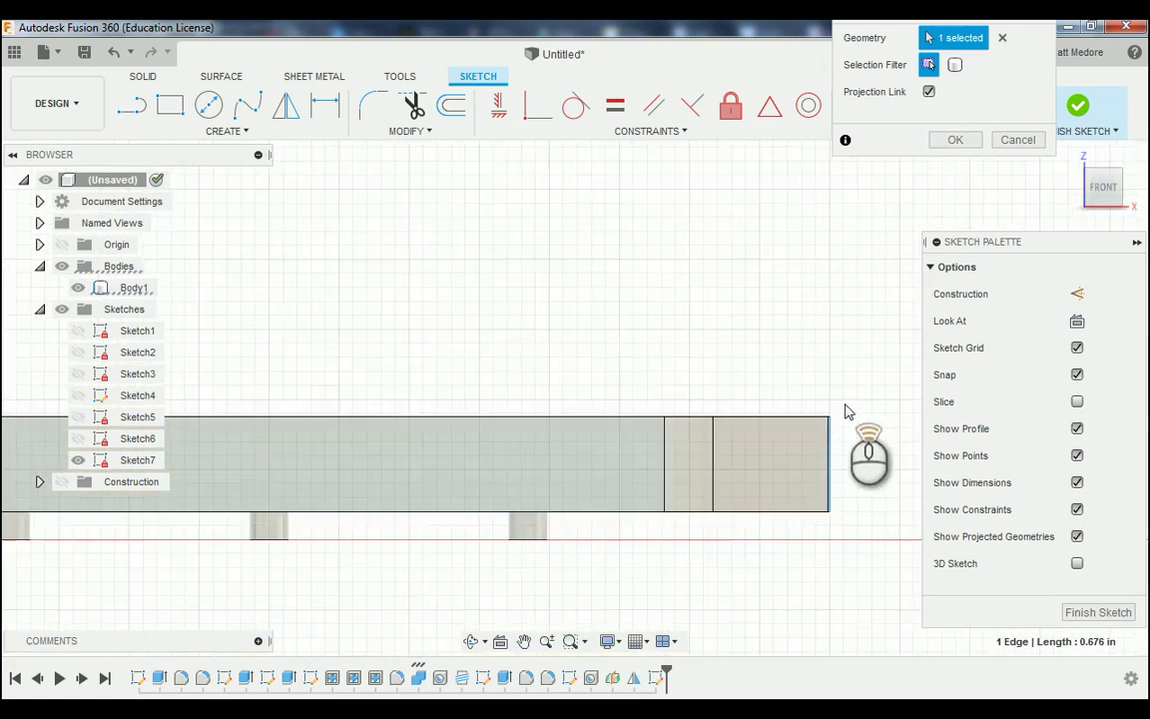
{"action": "scroll", "coordinate": [851, 417], "scroll_direction": "up", "scroll_amount": 2}
{"action": "scroll", "coordinate": [302, 455], "scroll_direction": "down", "scroll_amount": 10}
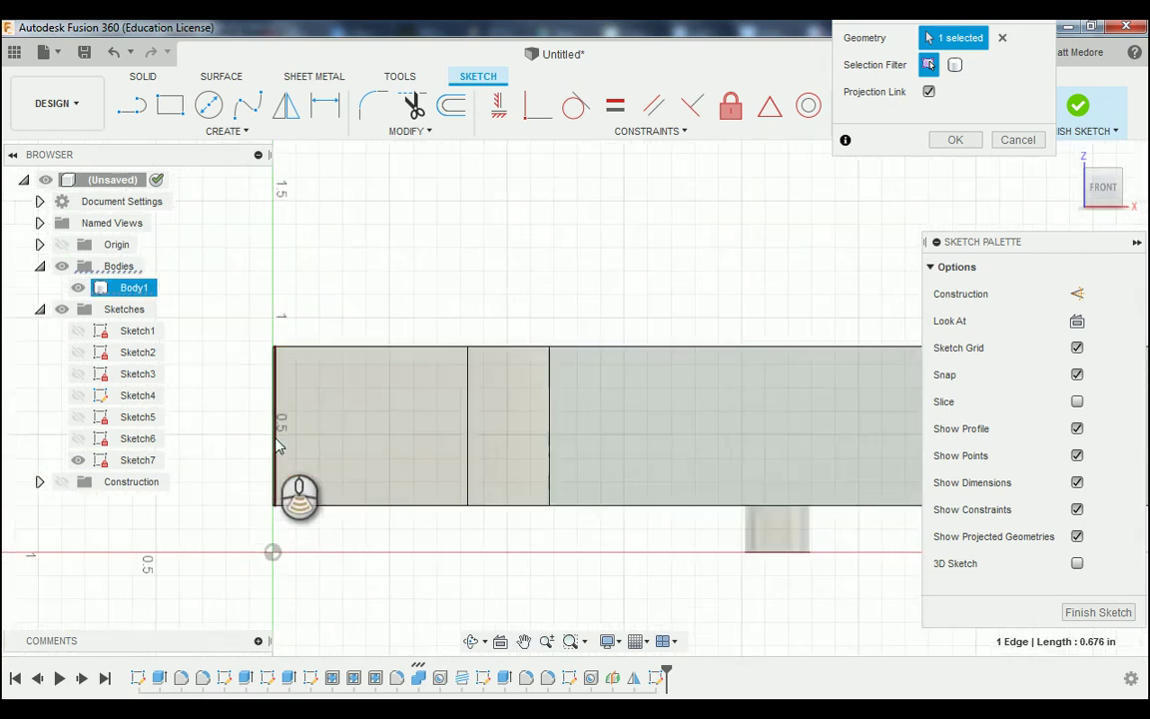
{"action": "scroll", "coordinate": [282, 329], "scroll_direction": "down", "scroll_amount": 2}
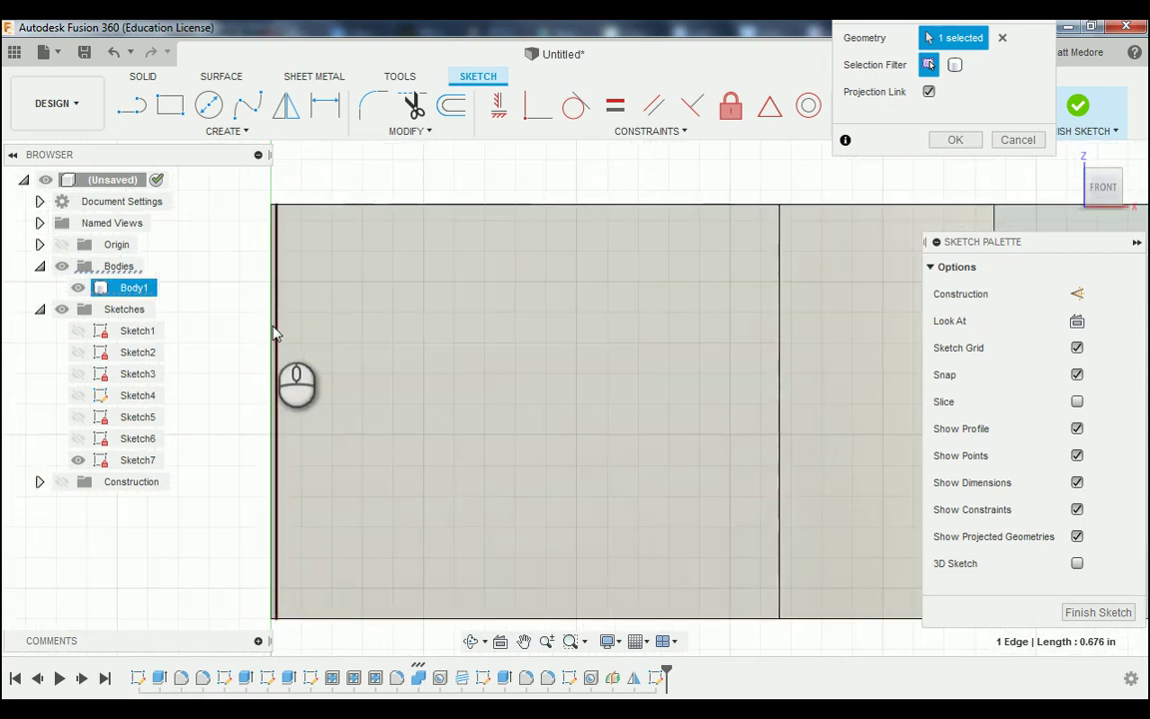
{"action": "scroll", "coordinate": [274, 331], "scroll_direction": "down", "scroll_amount": 5}
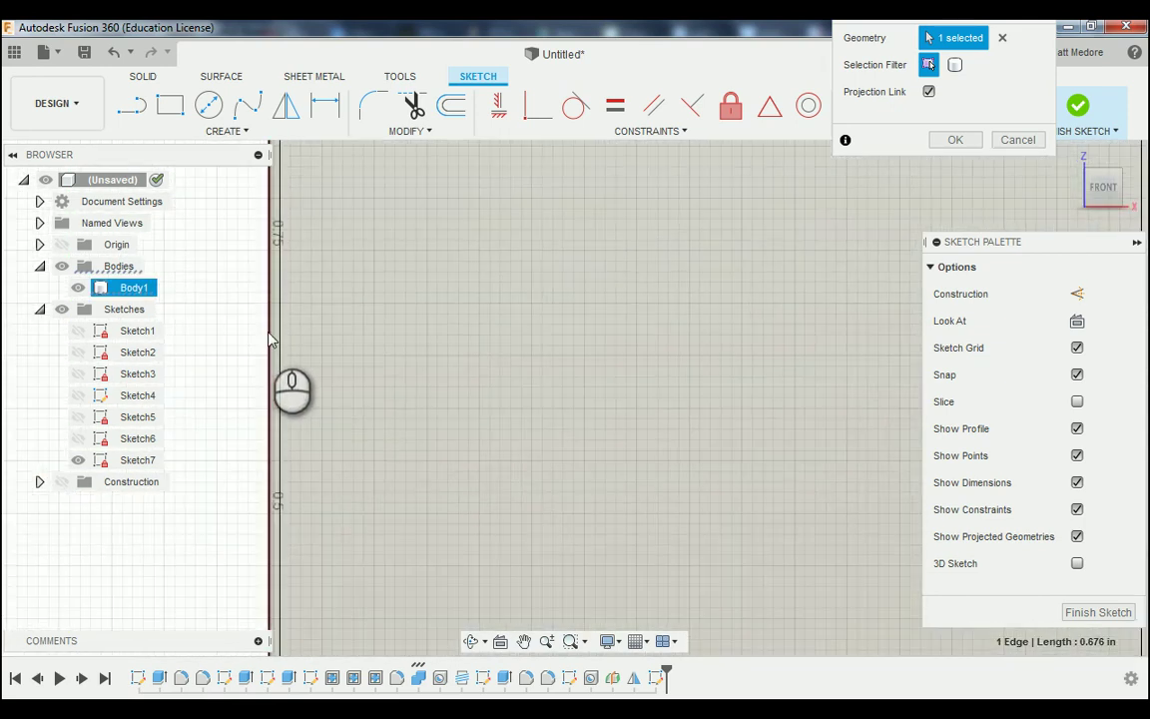
{"action": "left_click", "coordinate": [270, 338]}
{"action": "scroll", "coordinate": [249, 499], "scroll_direction": "up", "scroll_amount": 5}
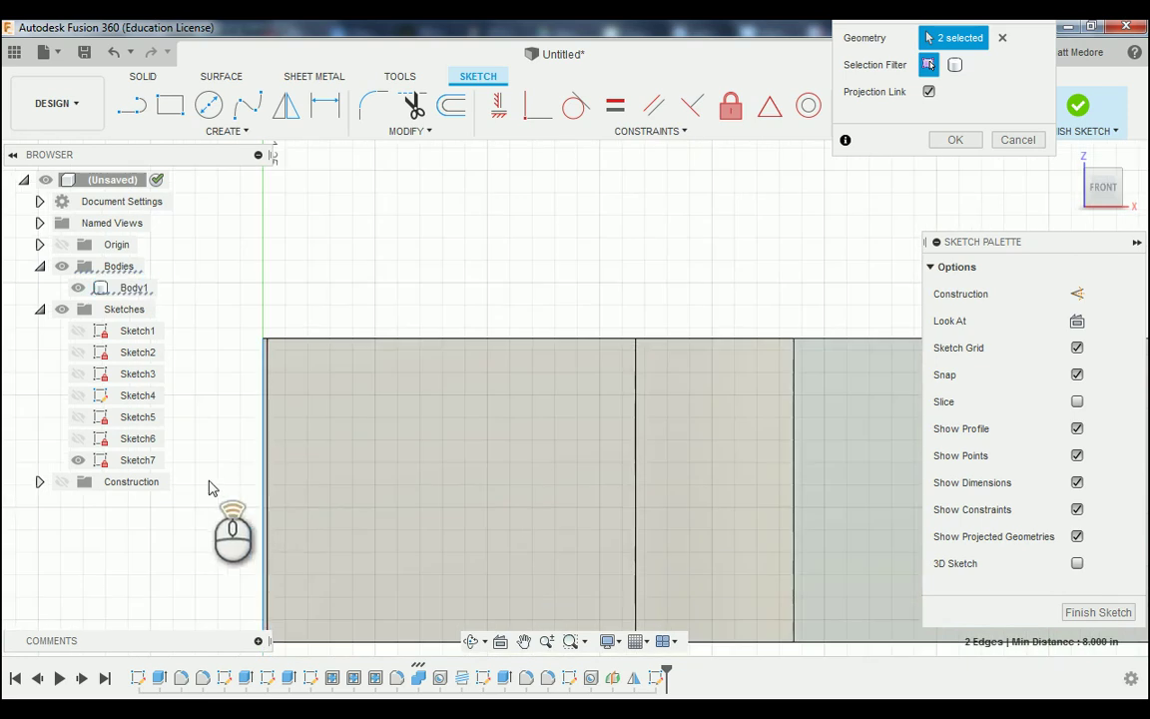
{"action": "left_click", "coordinate": [953, 141]}
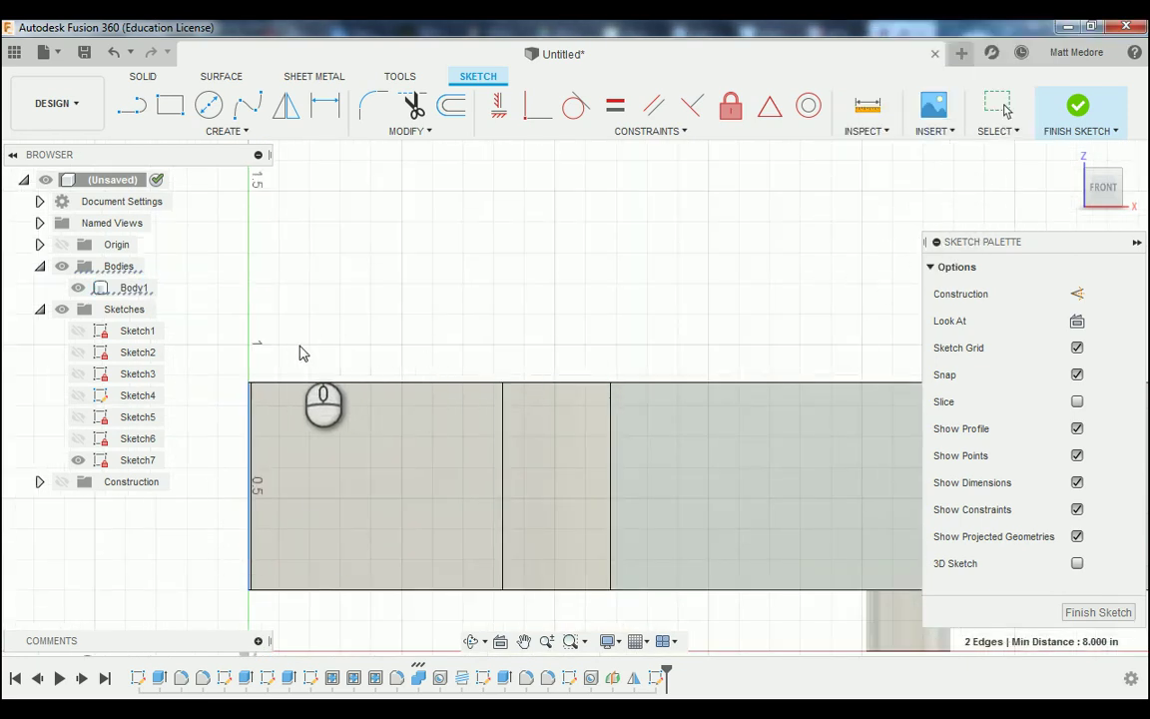
- Inspect the projected end edges against the plate, briefly hiding the body to see them alone
{"action": "scroll", "coordinate": [307, 344], "scroll_direction": "down", "scroll_amount": 1}
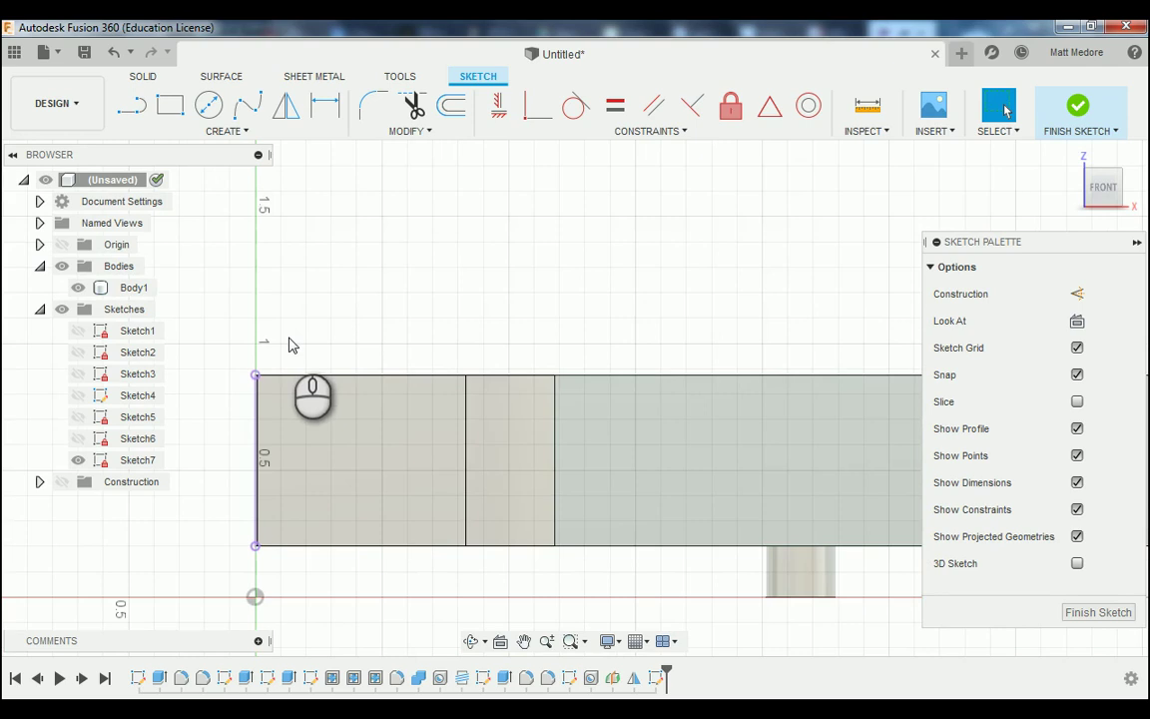
{"action": "scroll", "coordinate": [289, 344], "scroll_direction": "down", "scroll_amount": 1}
{"action": "scroll", "coordinate": [257, 565], "scroll_direction": "down", "scroll_amount": 2}
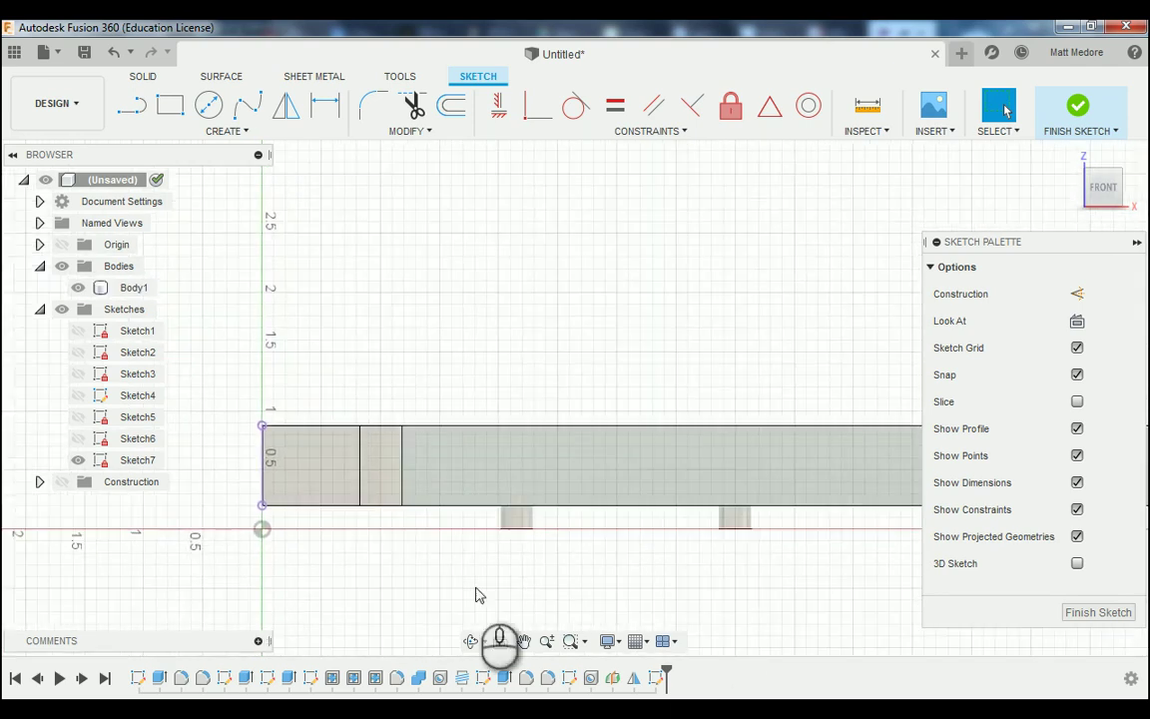
{"action": "scroll", "coordinate": [409, 599], "scroll_direction": "down", "scroll_amount": 2}
{"action": "scroll", "coordinate": [903, 544], "scroll_direction": "up", "scroll_amount": 5}
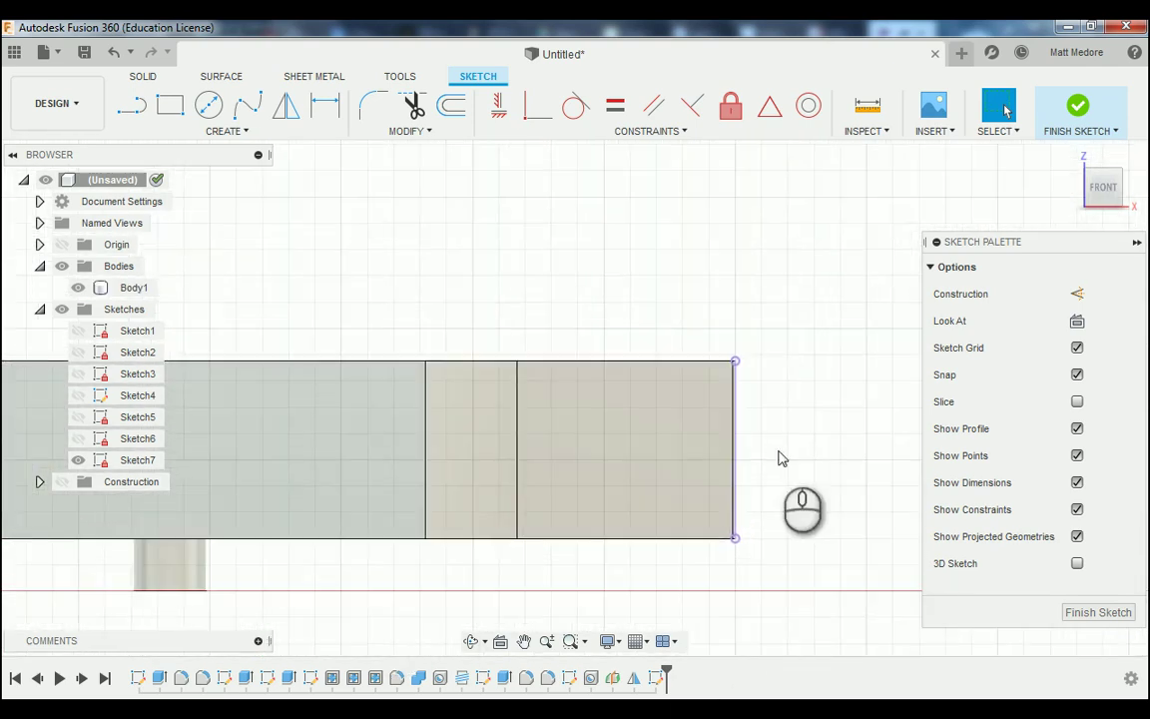
{"action": "mouse_move", "coordinate": [780, 458]}
{"action": "middle_mouse_down", "text": "shift"}
{"action": "mouse_move", "coordinate": [806, 437]}
{"action": "mouse_move", "coordinate": [778, 441]}
{"action": "middle_mouse_up", "text": "shift"}
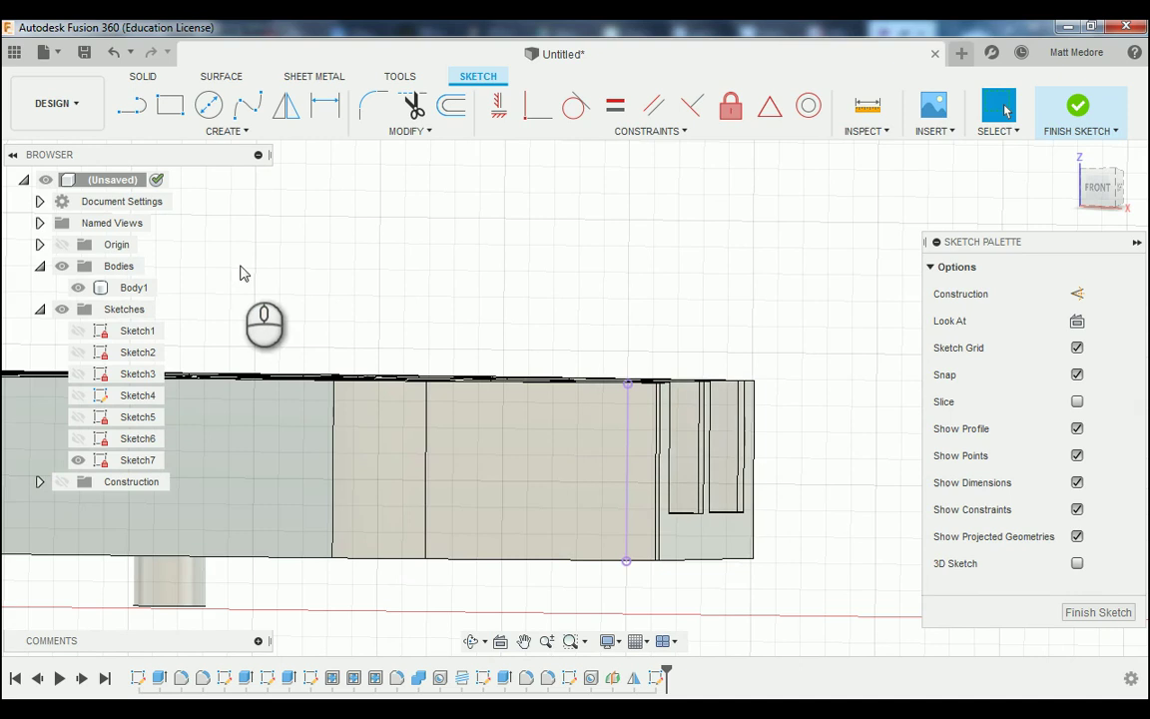
{"action": "left_click", "coordinate": [78, 288]}
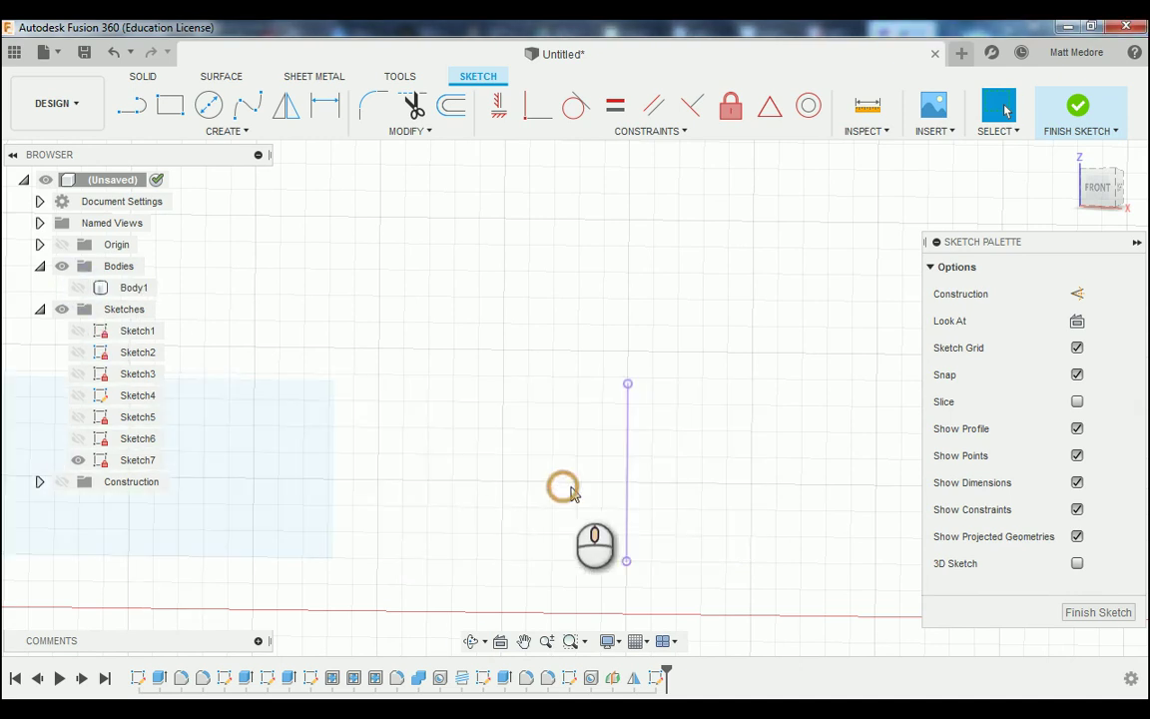
{"action": "left_click", "coordinate": [84, 286]}
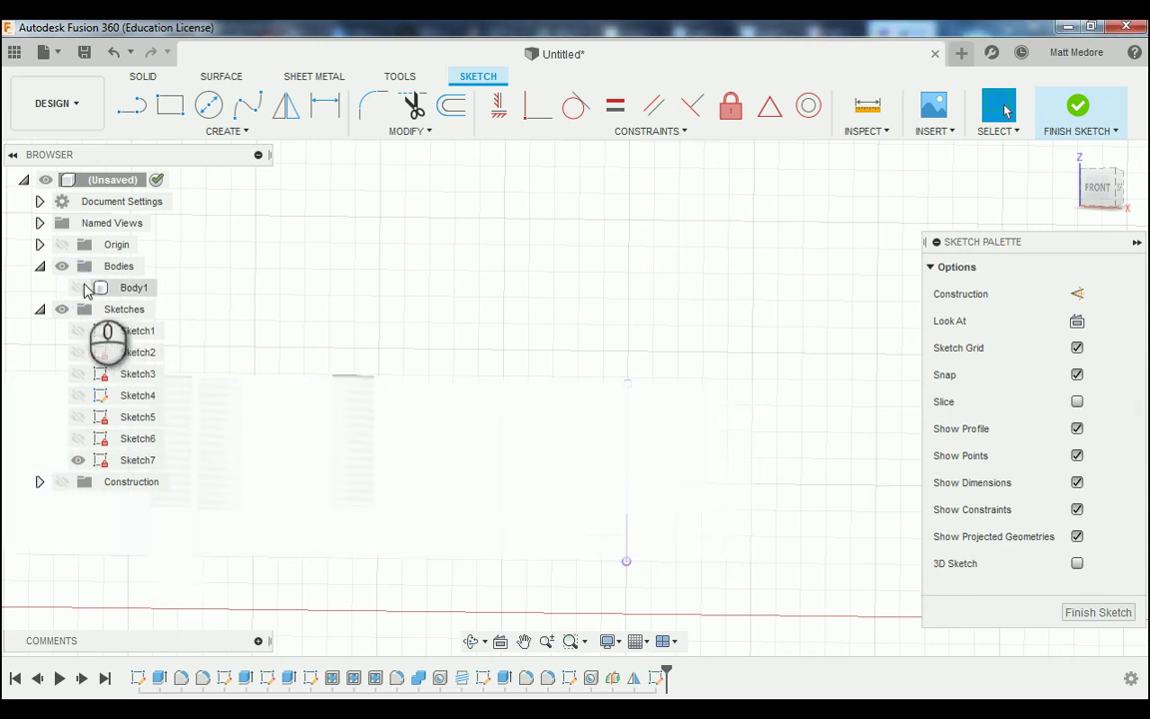
- Sketch a nearly horizontal line about 7.4 in long from the right projected edge's upper endpoint to a point near the plate's left end
{"action": "middle_click_drag", "start_coordinate": [377, 301], "coordinate": [503, 295], "text": "shift"}
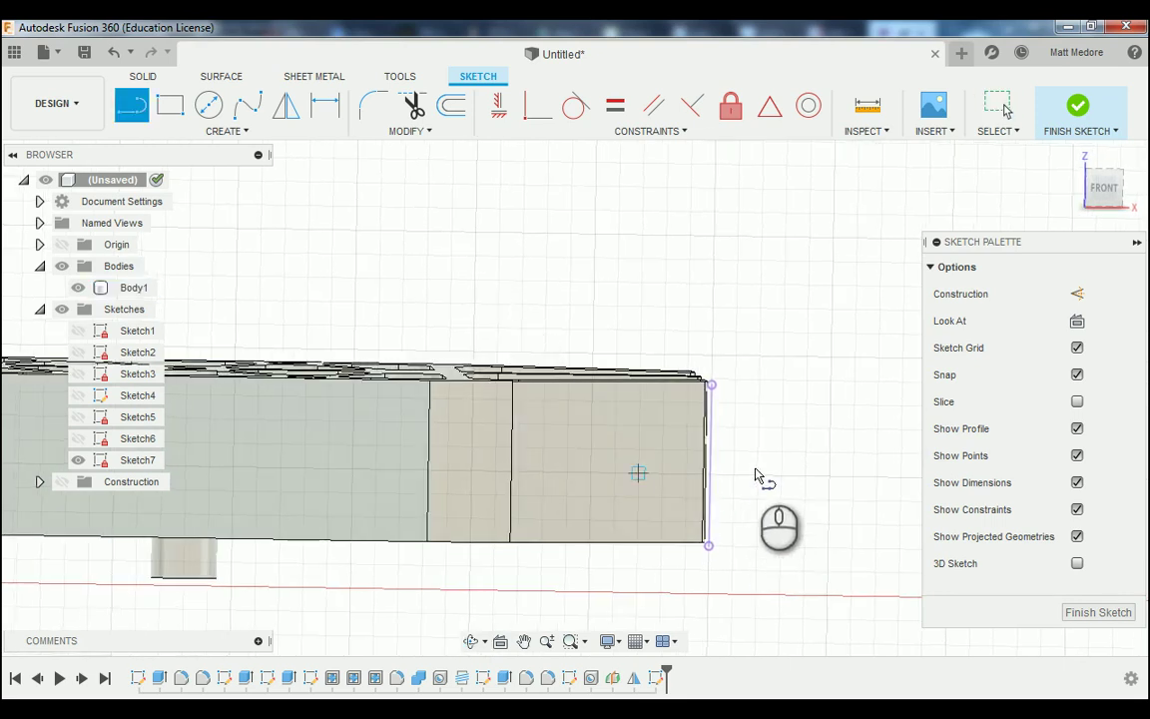
{"action": "middle_click_drag", "start_coordinate": [755, 477], "coordinate": [777, 468], "text": "shift"}
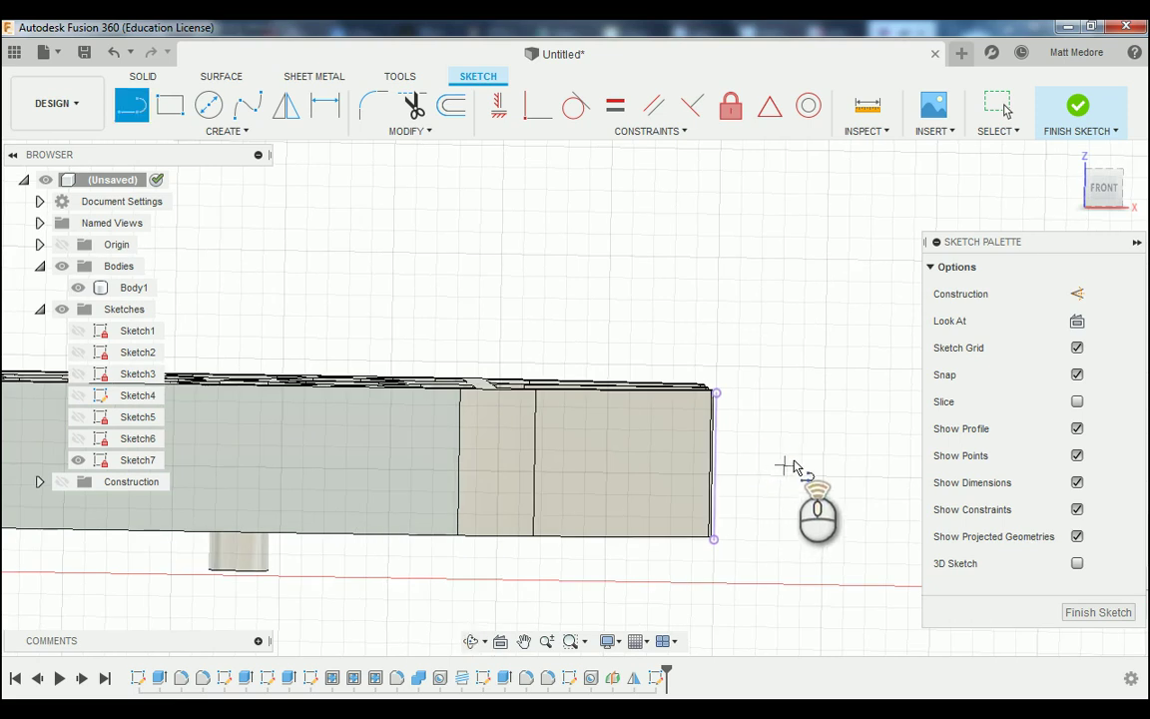
{"action": "scroll", "coordinate": [794, 468], "scroll_direction": "down", "scroll_amount": 4}
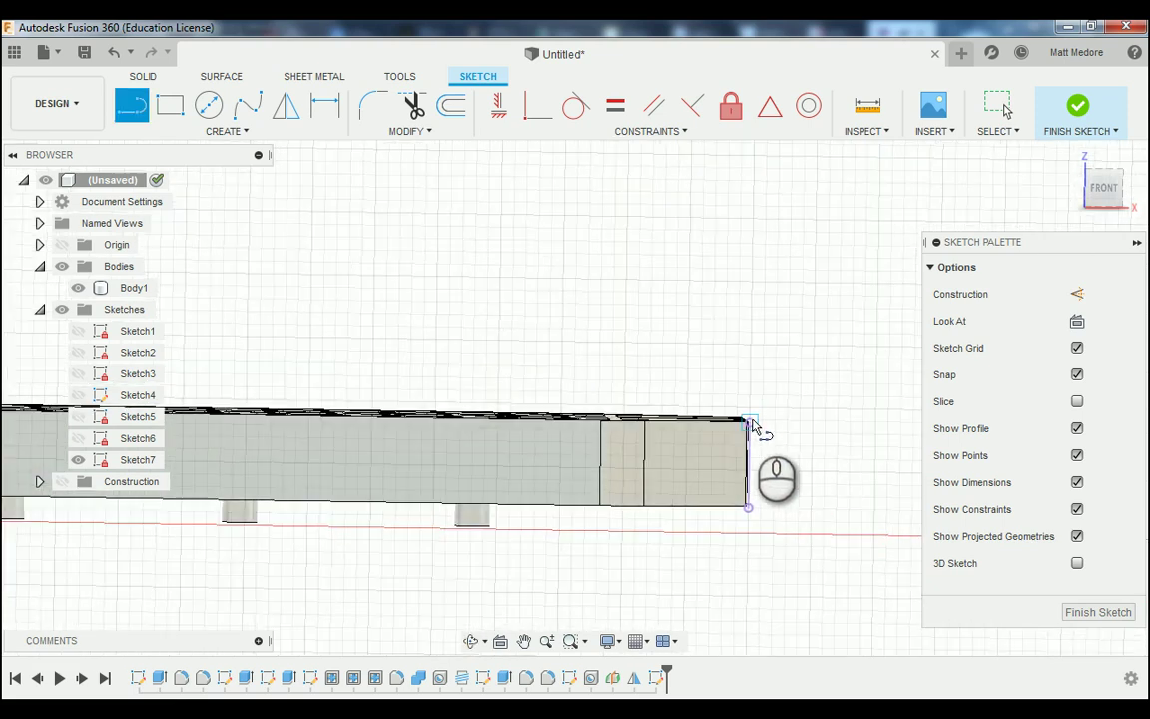
{"action": "scroll", "coordinate": [754, 429], "scroll_direction": "up", "scroll_amount": 3}
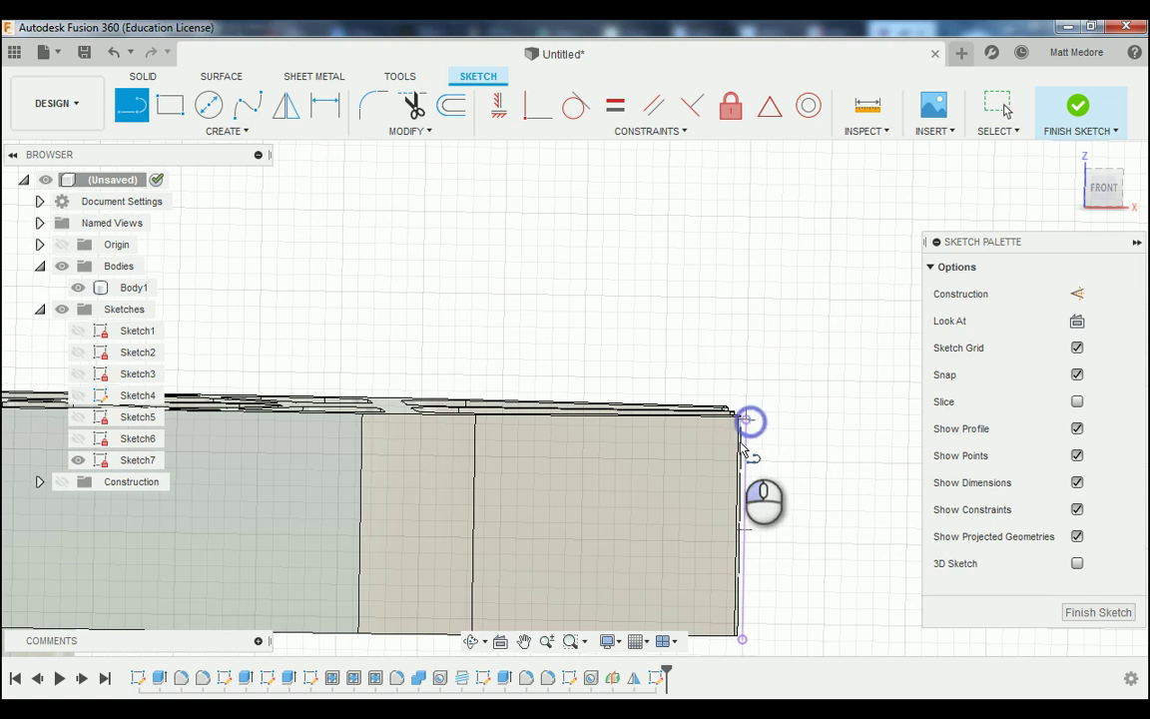
{"action": "left_click", "coordinate": [751, 423]}
{"action": "scroll", "coordinate": [759, 428], "scroll_direction": "down", "scroll_amount": 4}
{"action": "scroll", "coordinate": [811, 432], "scroll_direction": "down", "scroll_amount": 3}
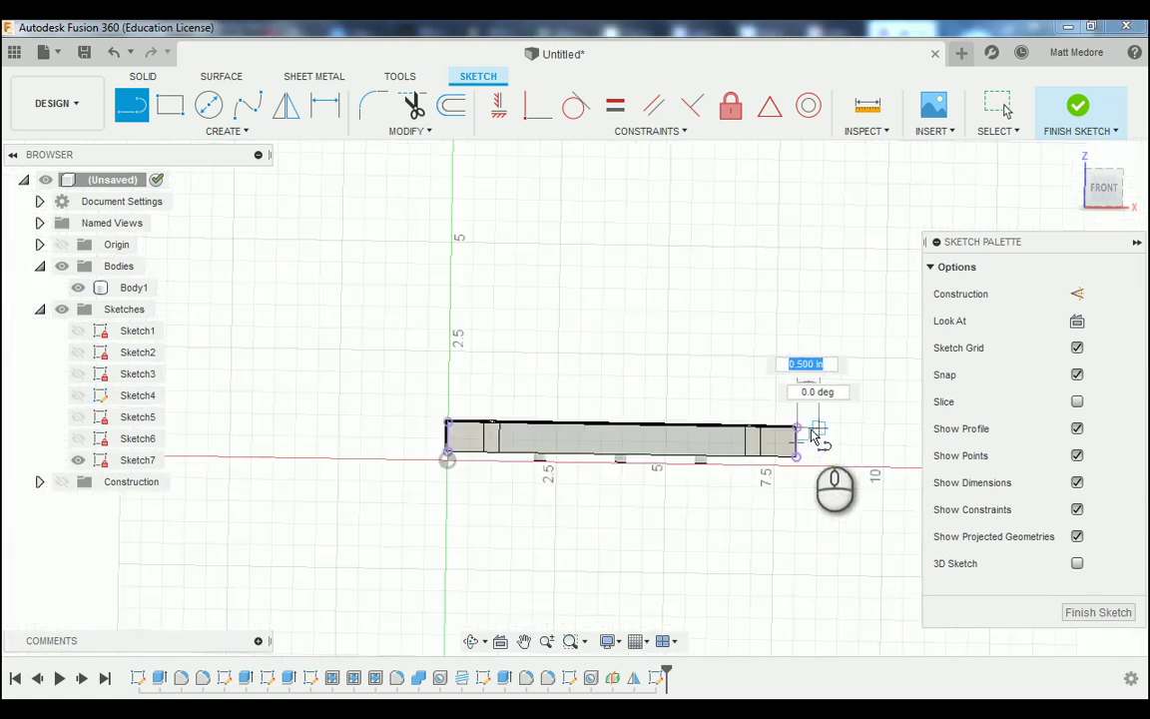
{"action": "scroll", "coordinate": [526, 447], "scroll_direction": "up", "scroll_amount": 5}
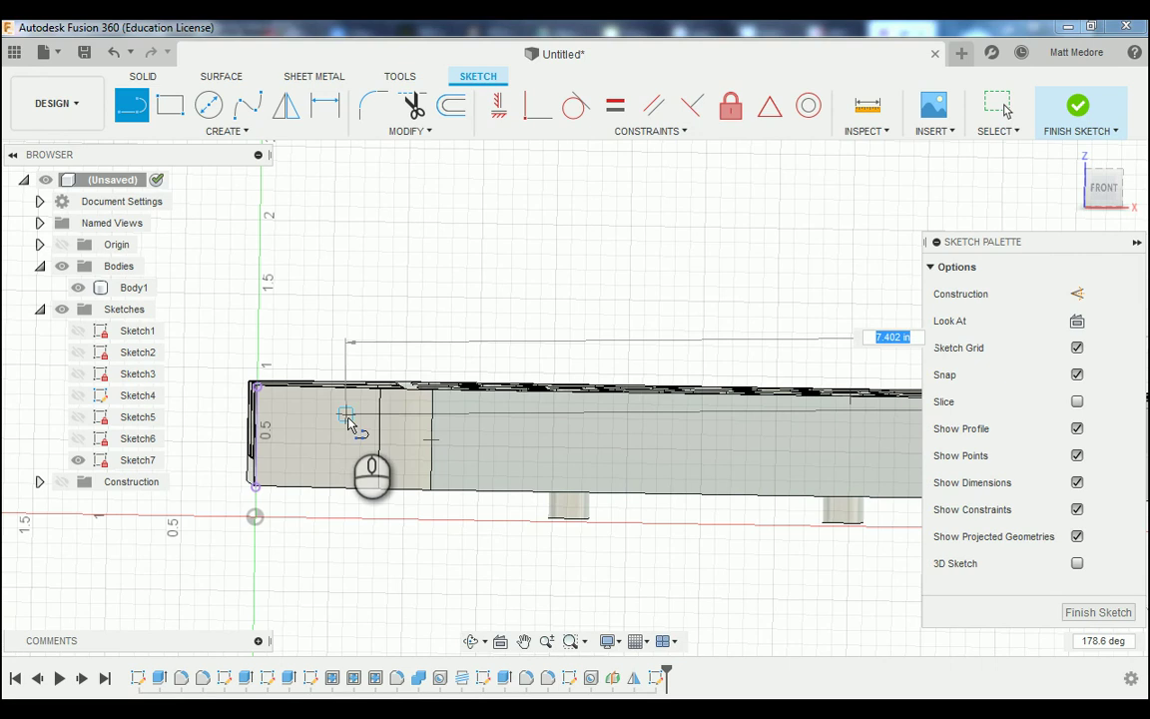
{"action": "left_click", "coordinate": [347, 415]}
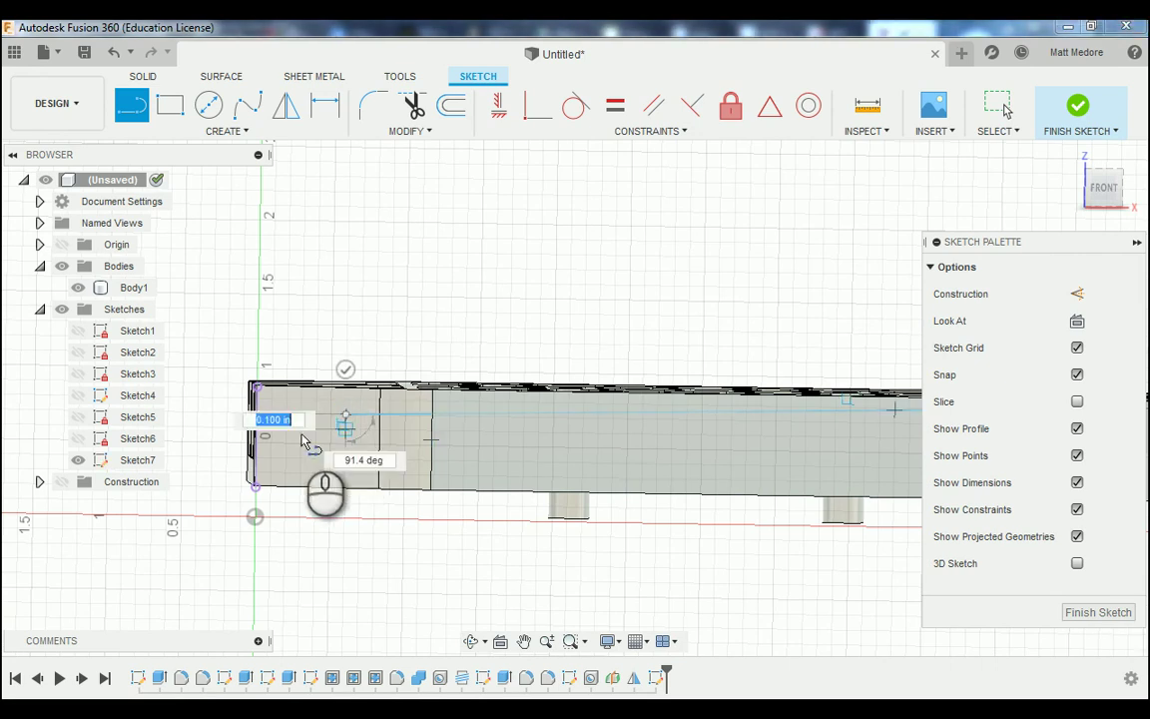
- Continue with a downward-sloping line about 0.64 in long that ends on the left projected edge
{"action": "scroll", "coordinate": [277, 443], "scroll_direction": "up", "scroll_amount": 2}
{"action": "scroll", "coordinate": [277, 442], "scroll_direction": "up", "scroll_amount": 3}
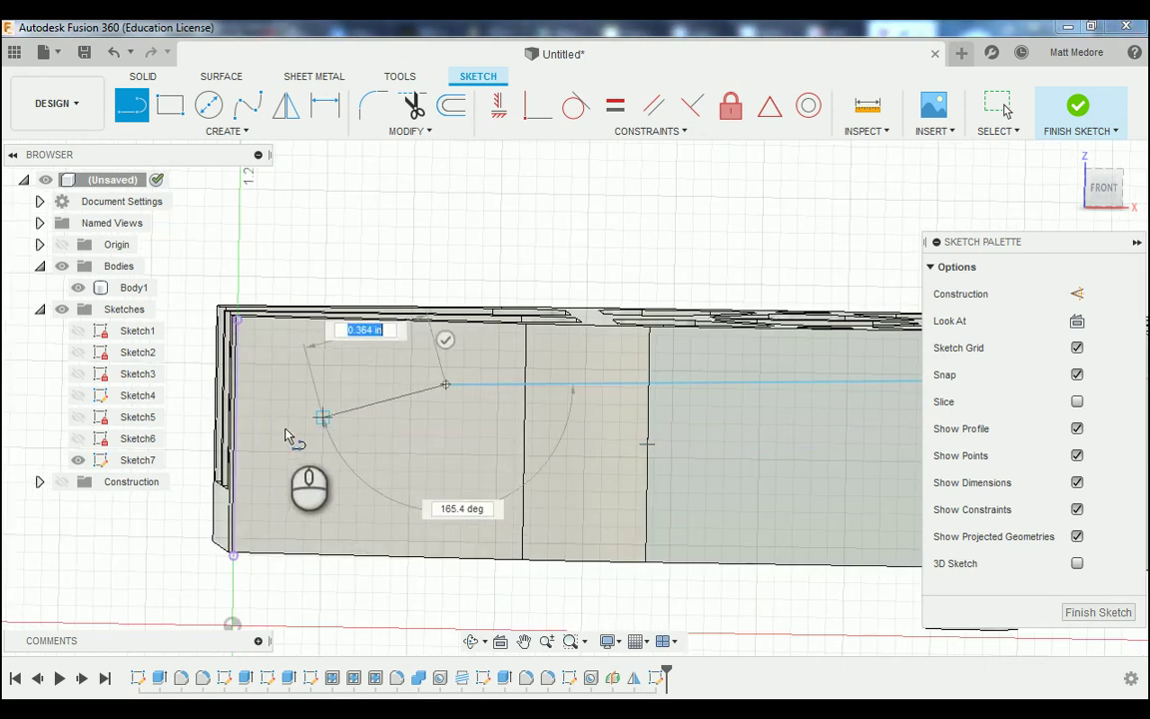
{"action": "scroll", "coordinate": [242, 444], "scroll_direction": "up", "scroll_amount": 2}
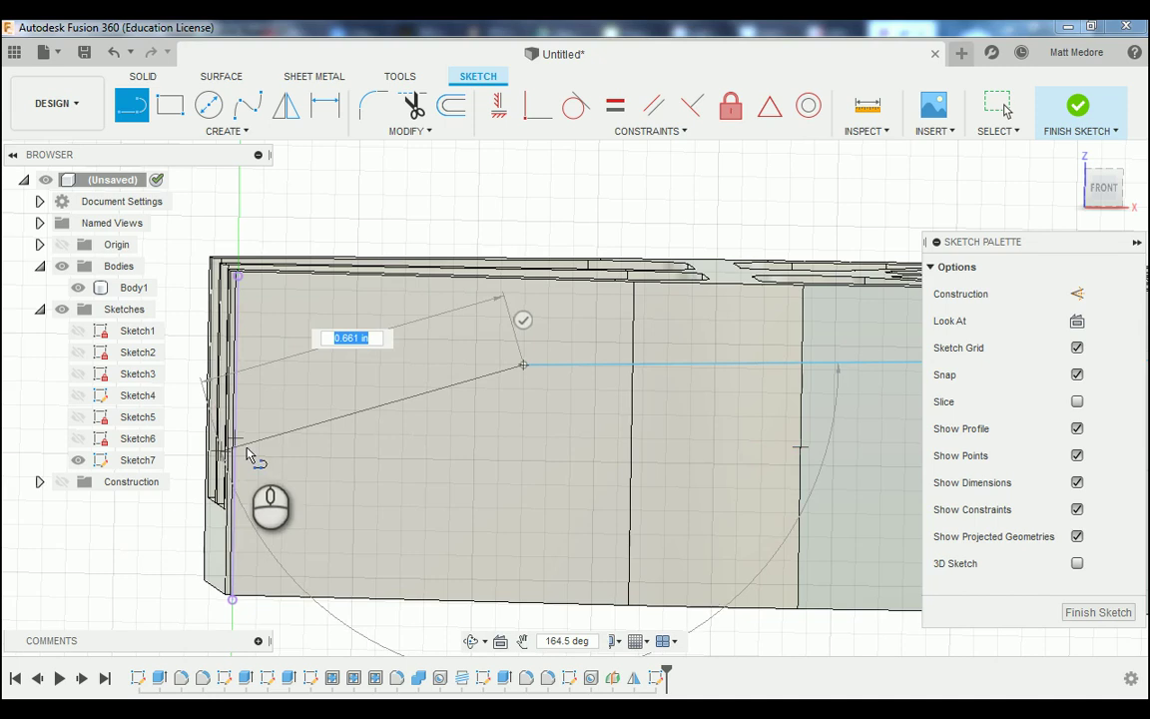
{"action": "scroll", "coordinate": [264, 445], "scroll_direction": "up", "scroll_amount": 1}
{"action": "mouse_move", "coordinate": [288, 438]}
{"action": "middle_mouse_down", "text": "shift"}
{"action": "mouse_move", "coordinate": [268, 430]}
{"action": "mouse_move", "coordinate": [240, 447]}
{"action": "middle_mouse_up", "text": "shift"}
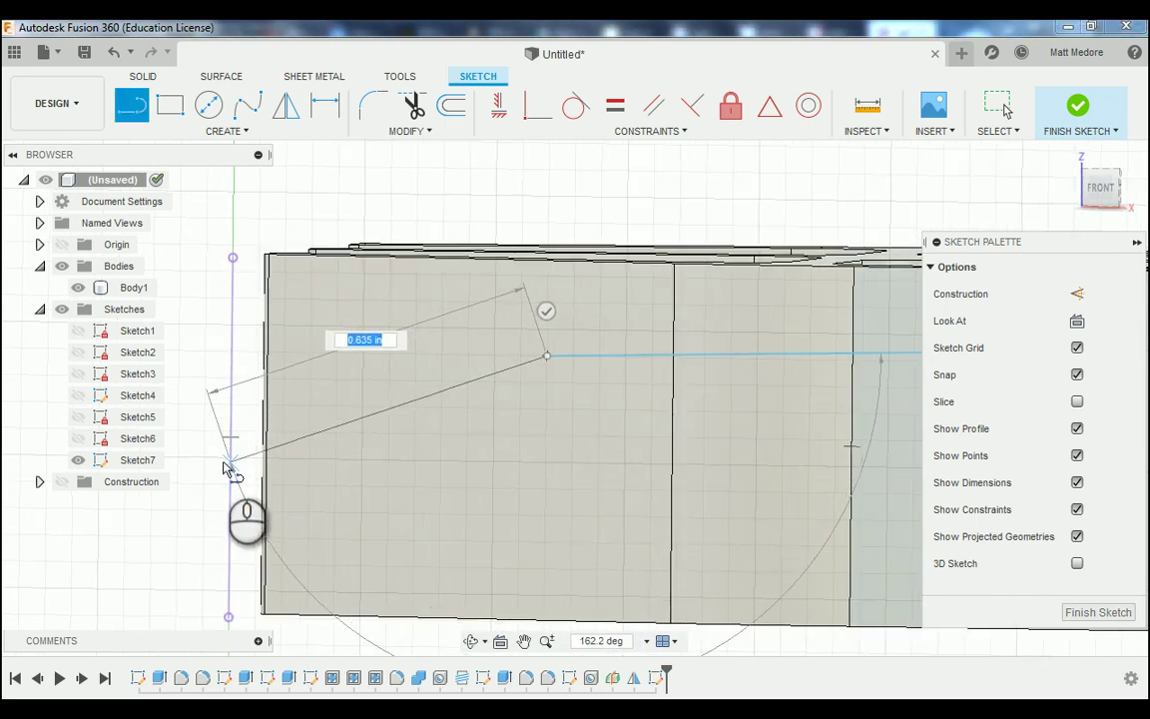
{"action": "double_click", "coordinate": [229, 462]}
- Sketch a slanted line about 0.63 in long from the right projected edge up to the long line, and end the Line command
{"action": "scroll", "coordinate": [213, 539], "scroll_direction": "down", "scroll_amount": 5}
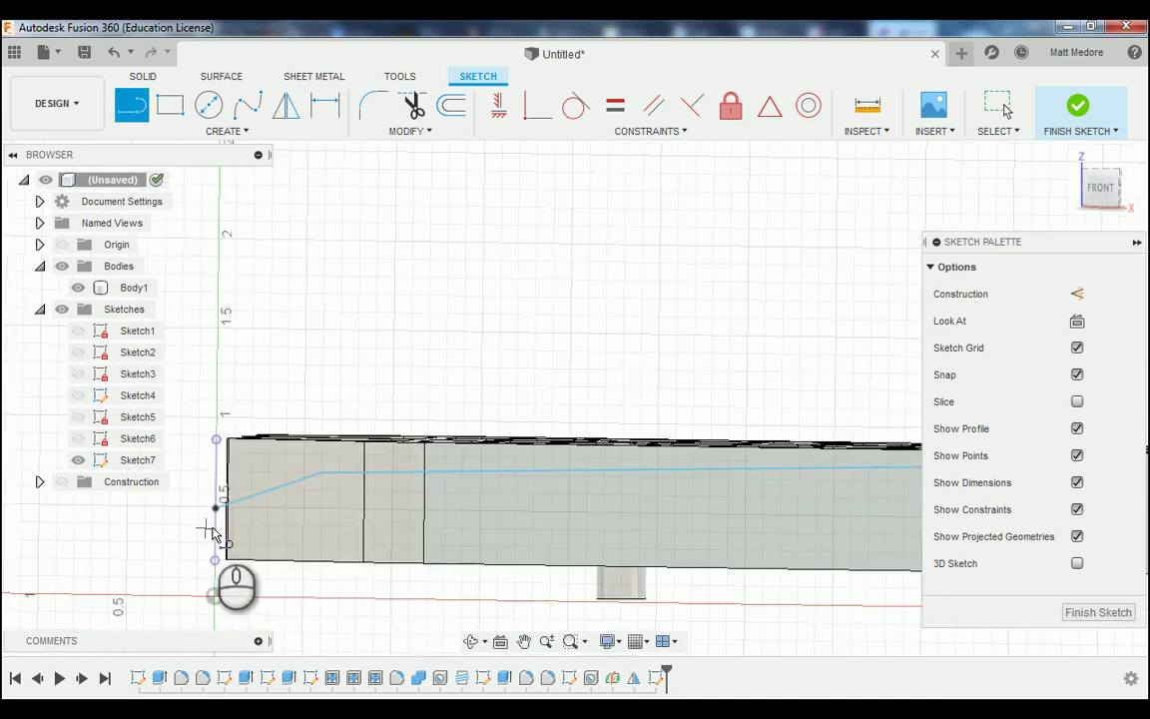
{"action": "scroll", "coordinate": [219, 547], "scroll_direction": "down", "scroll_amount": 2}
{"action": "scroll", "coordinate": [223, 552], "scroll_direction": "up", "scroll_amount": 4}
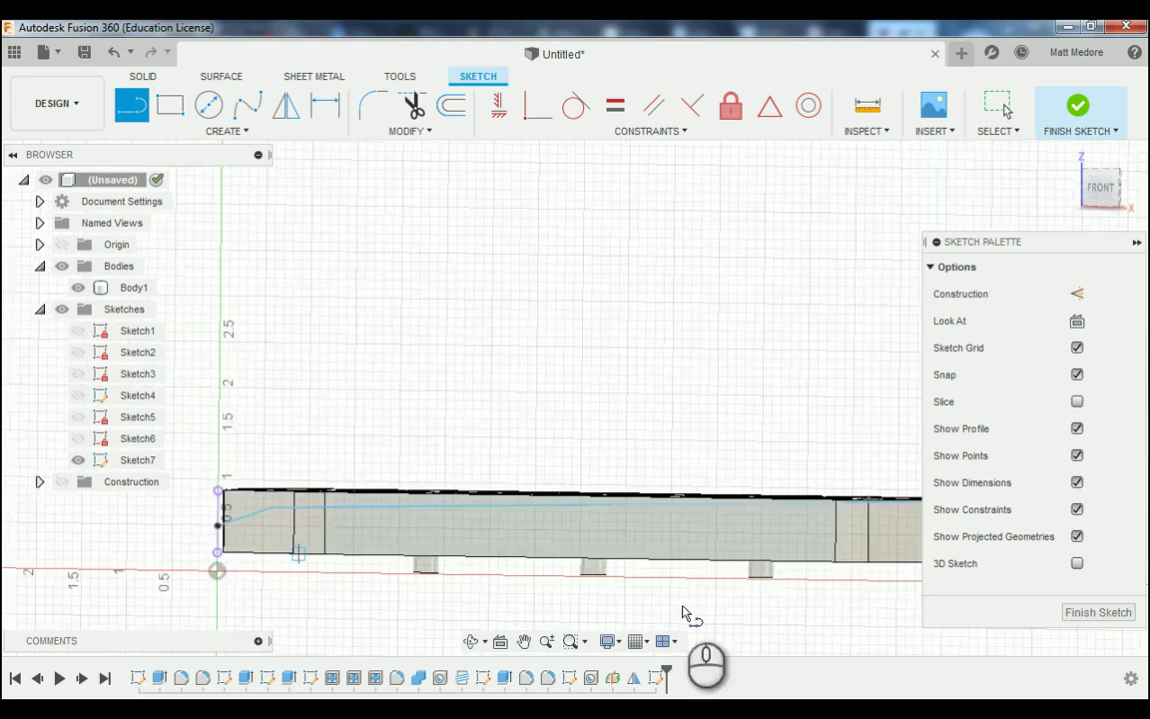
{"action": "scroll", "coordinate": [455, 607], "scroll_direction": "up", "scroll_amount": 5}
{"action": "scroll", "coordinate": [756, 586], "scroll_direction": "down", "scroll_amount": 1}
{"action": "scroll", "coordinate": [756, 583], "scroll_direction": "down", "scroll_amount": 8}
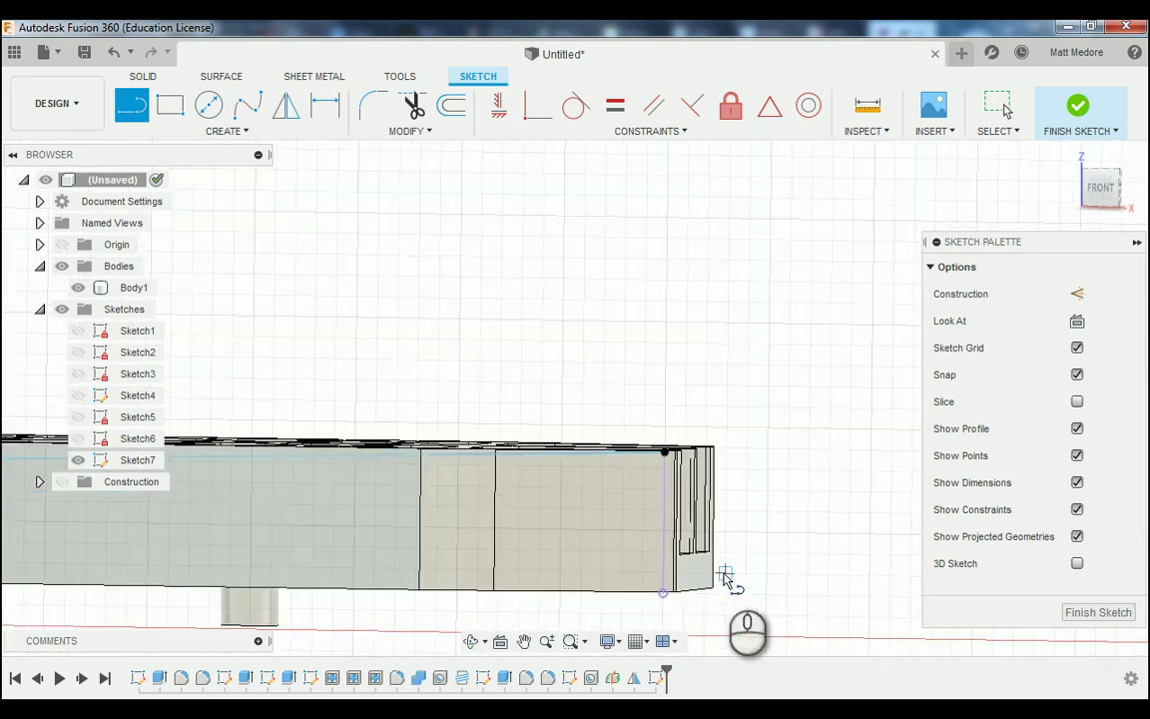
{"action": "mouse_move", "coordinate": [798, 502]}
{"action": "middle_mouse_down", "text": "shift"}
{"action": "mouse_move", "coordinate": [835, 500]}
{"action": "mouse_move", "coordinate": [778, 500]}
{"action": "middle_mouse_up", "text": "shift"}
{"action": "key", "text": "l"}
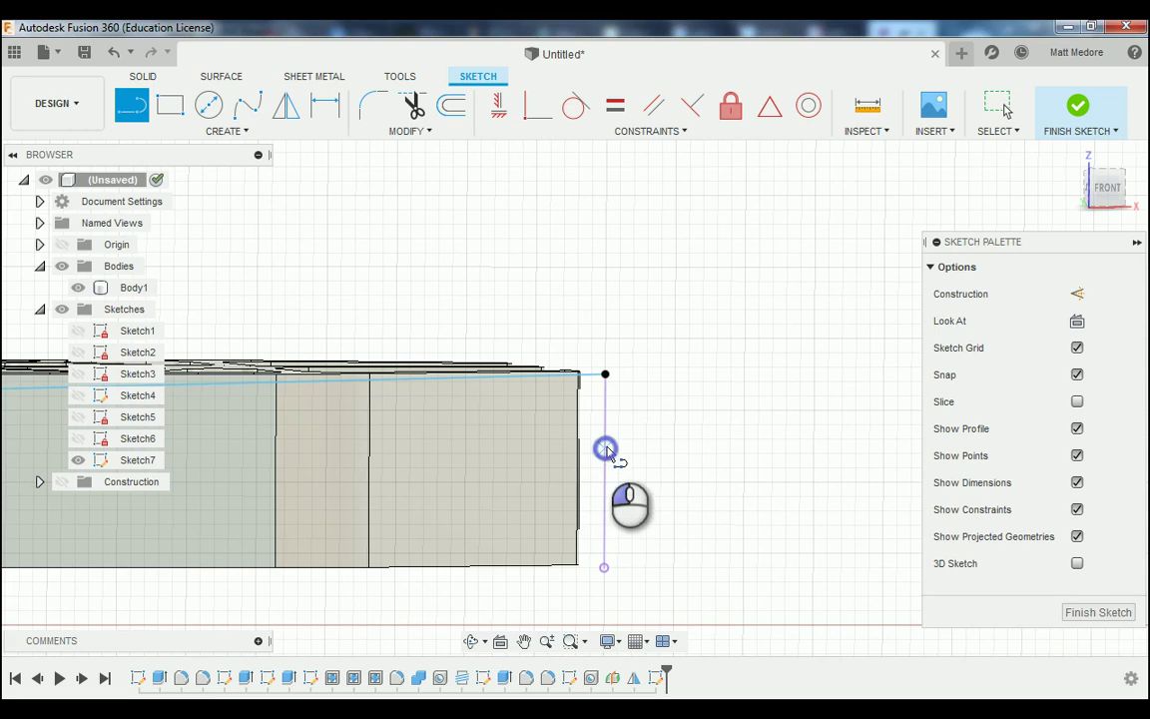
{"action": "left_click", "coordinate": [605, 450]}
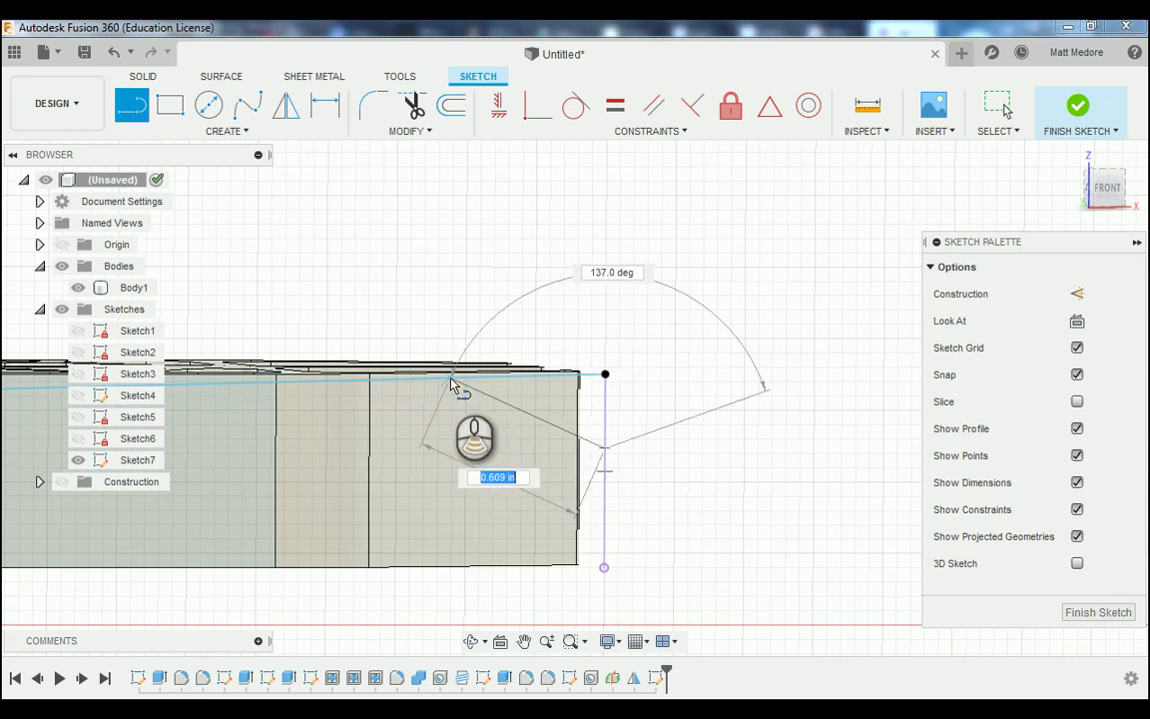
{"action": "scroll", "coordinate": [451, 383], "scroll_direction": "down", "scroll_amount": 3}
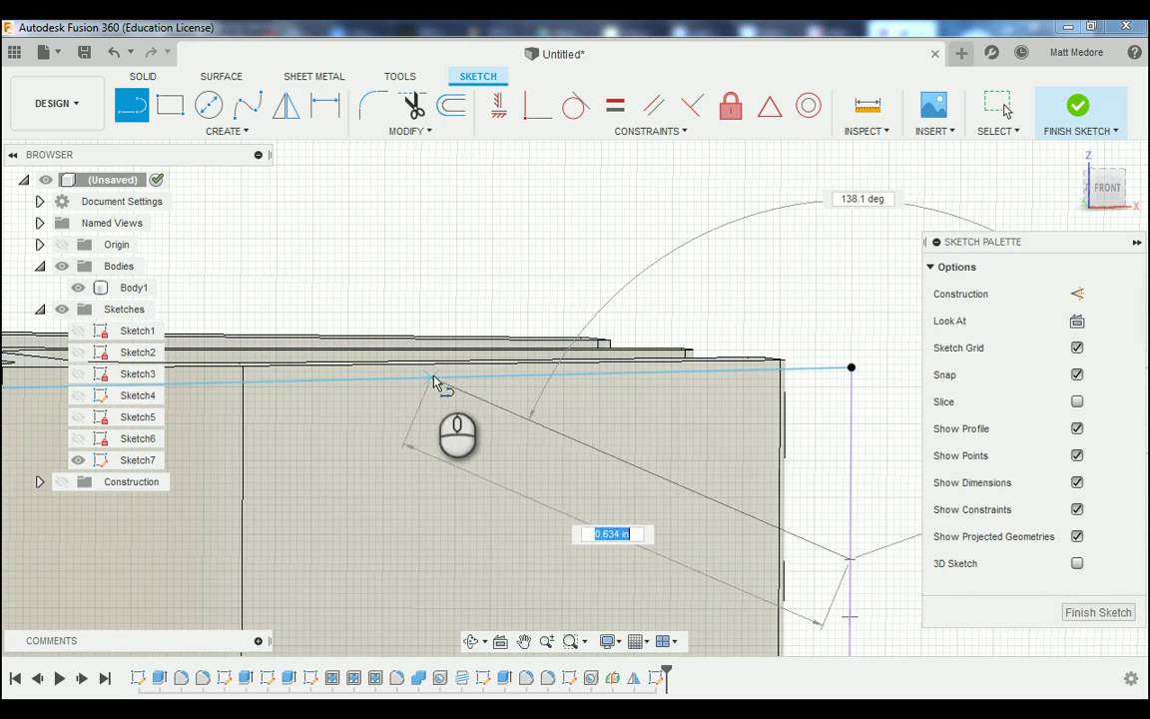
{"action": "left_click", "coordinate": [435, 379]}
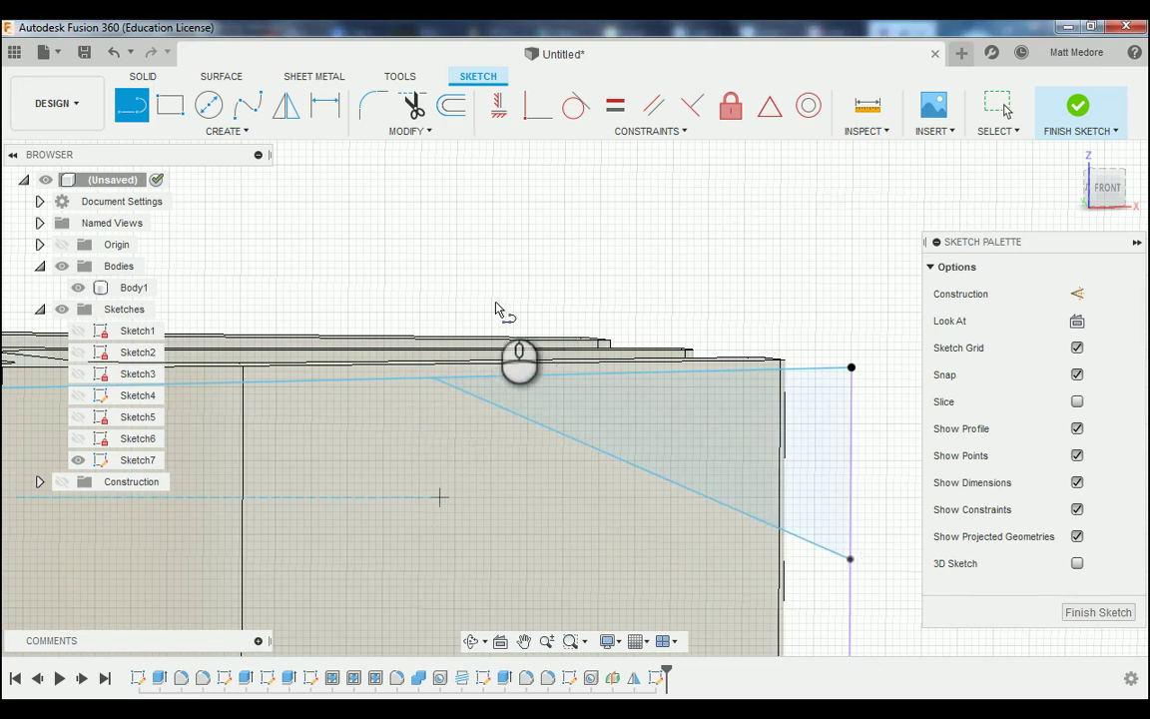
{"action": "scroll", "coordinate": [584, 230], "scroll_direction": "up", "scroll_amount": 1}
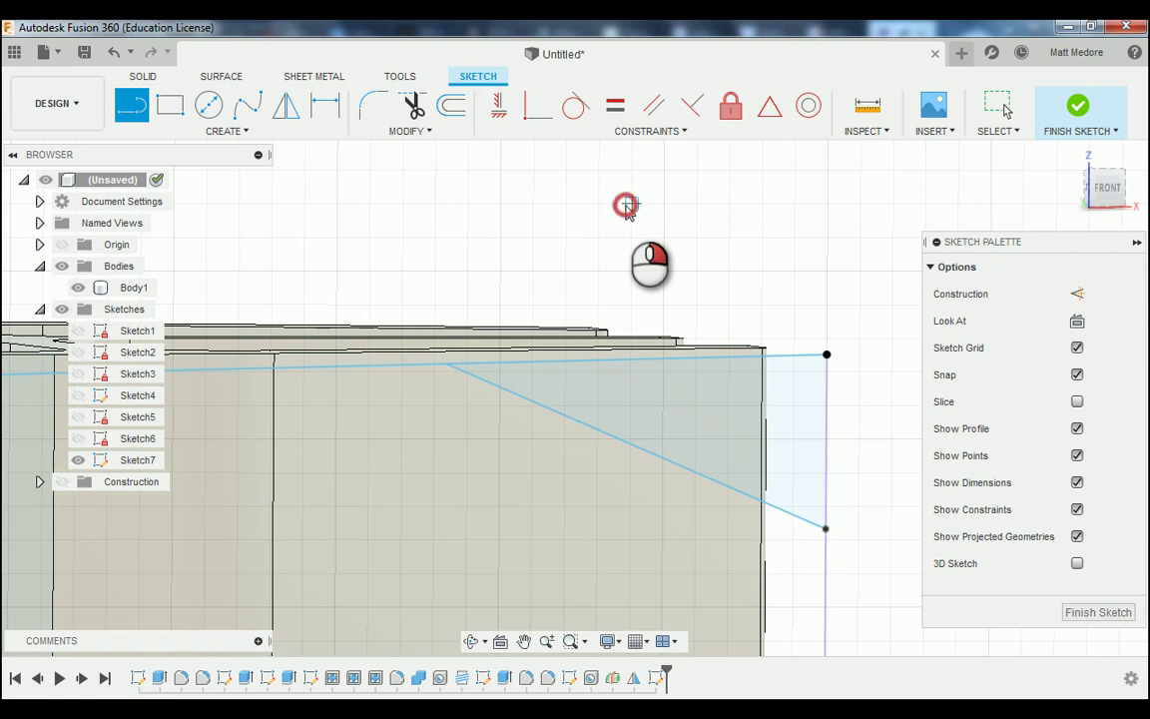
{"action": "right_click", "coordinate": [626, 207]}
{"action": "left_click", "coordinate": [698, 202]}
{"action": "scroll", "coordinate": [702, 228], "scroll_direction": "up", "scroll_amount": 2}
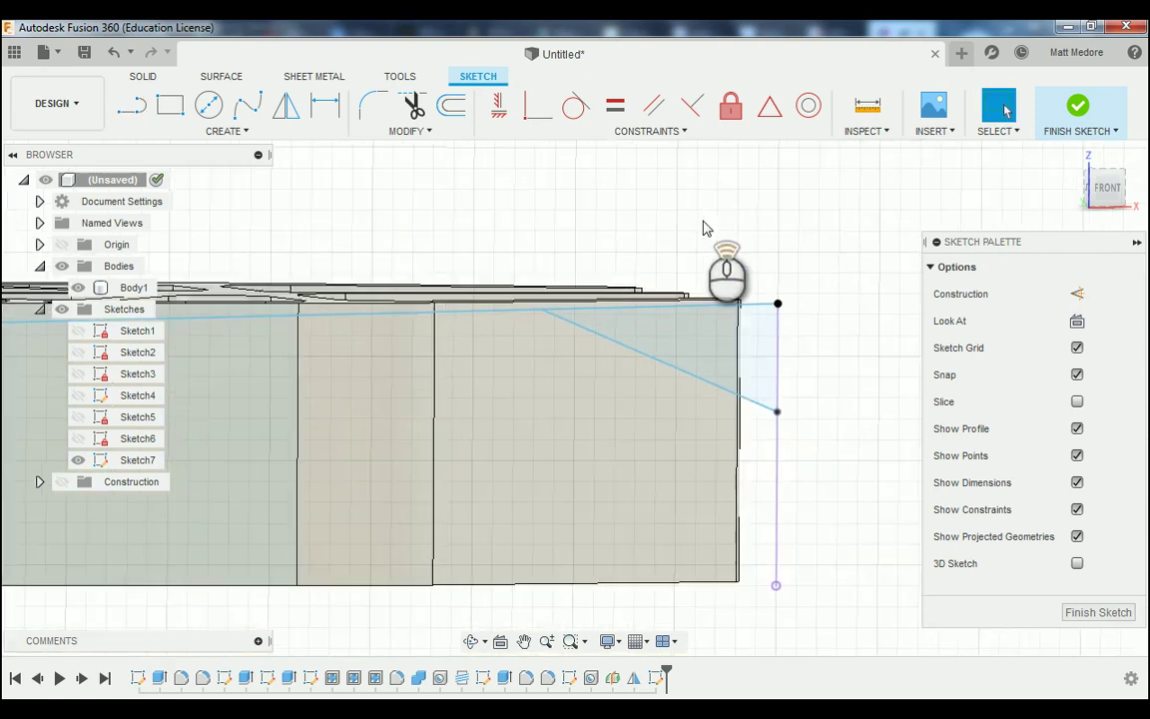
- Dimension the right slanted line's lower endpoint 0.4 in below the right projected edge's upper endpoint
{"action": "scroll", "coordinate": [756, 230], "scroll_direction": "up", "scroll_amount": 2}
{"action": "middle_click_drag", "start_coordinate": [826, 240], "coordinate": [827, 241], "text": "shift"}
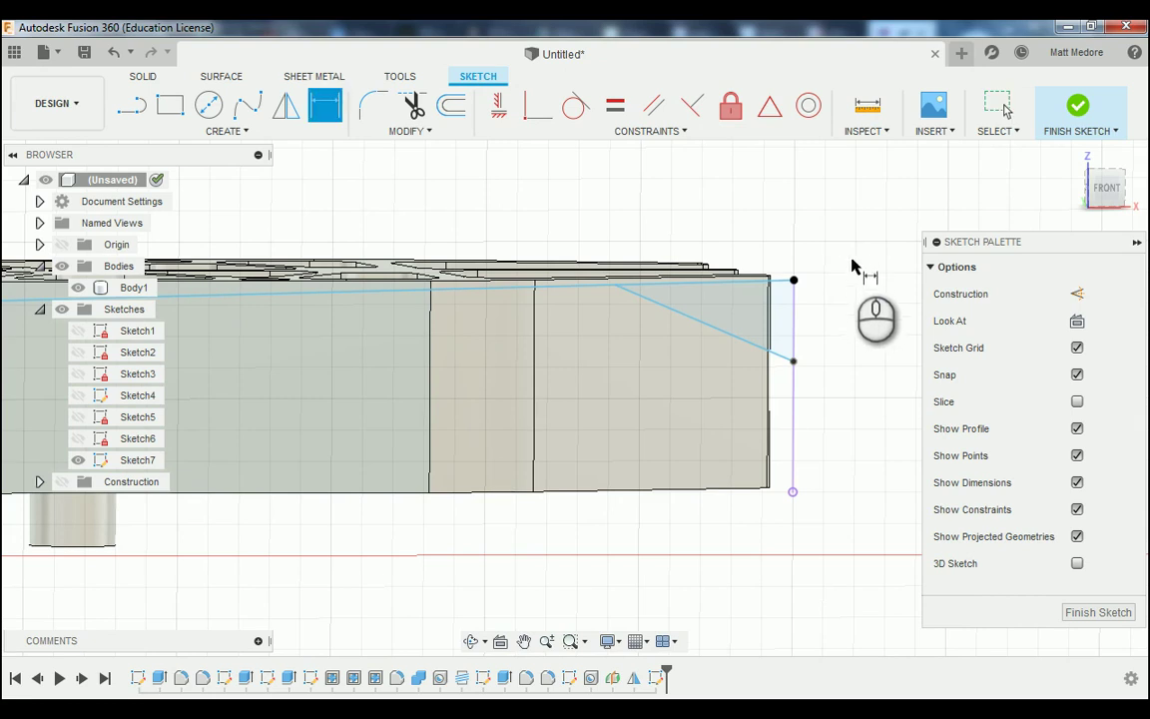
{"action": "scroll", "coordinate": [853, 263], "scroll_direction": "down", "scroll_amount": 2}
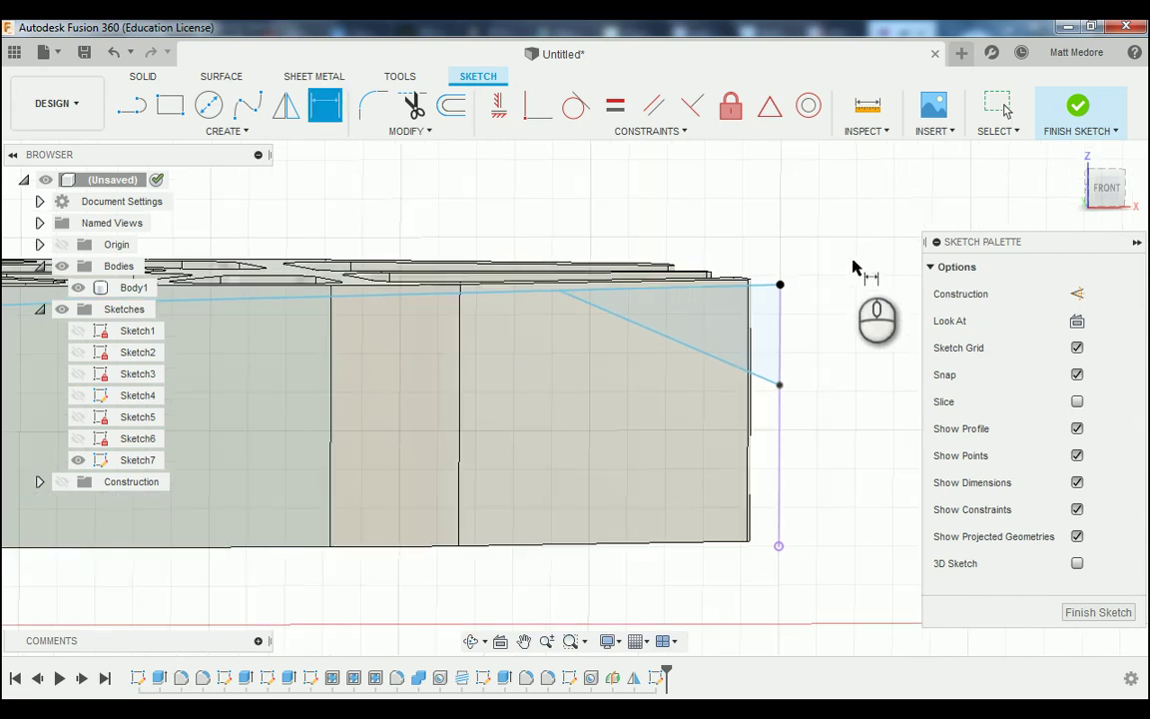
{"action": "left_click", "coordinate": [779, 287]}
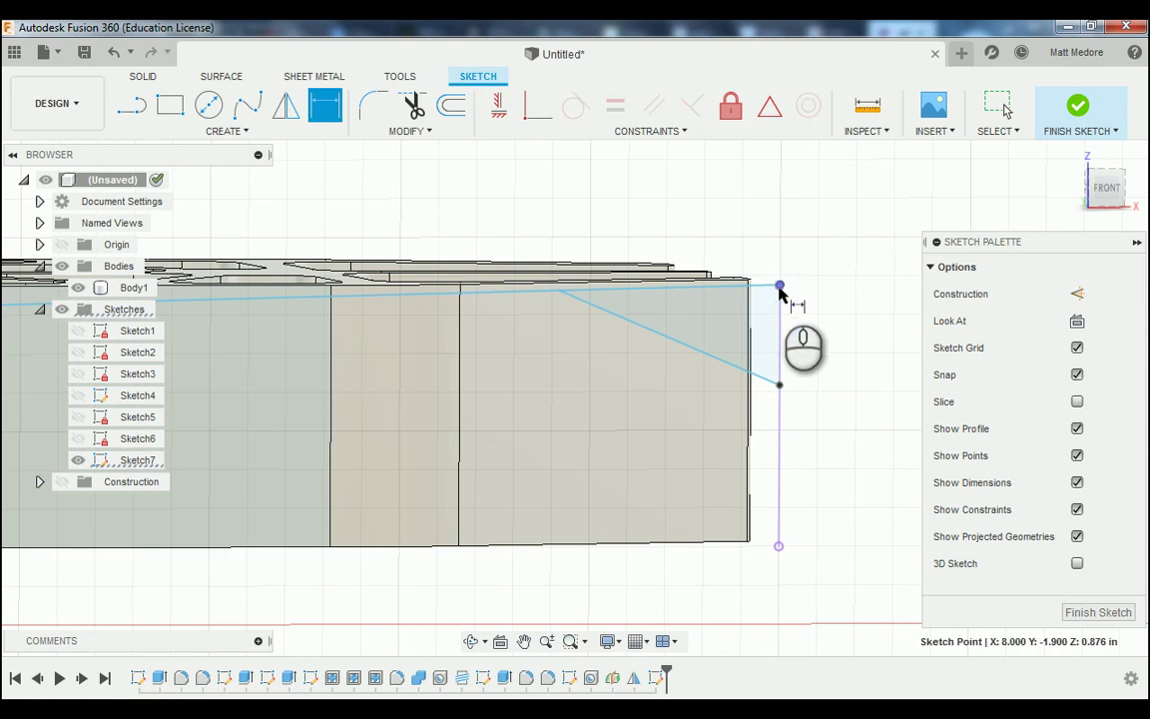
{"action": "left_click", "coordinate": [781, 386], "text": "shift"}
{"action": "scroll", "coordinate": [599, 424], "scroll_direction": "up", "scroll_amount": 2}
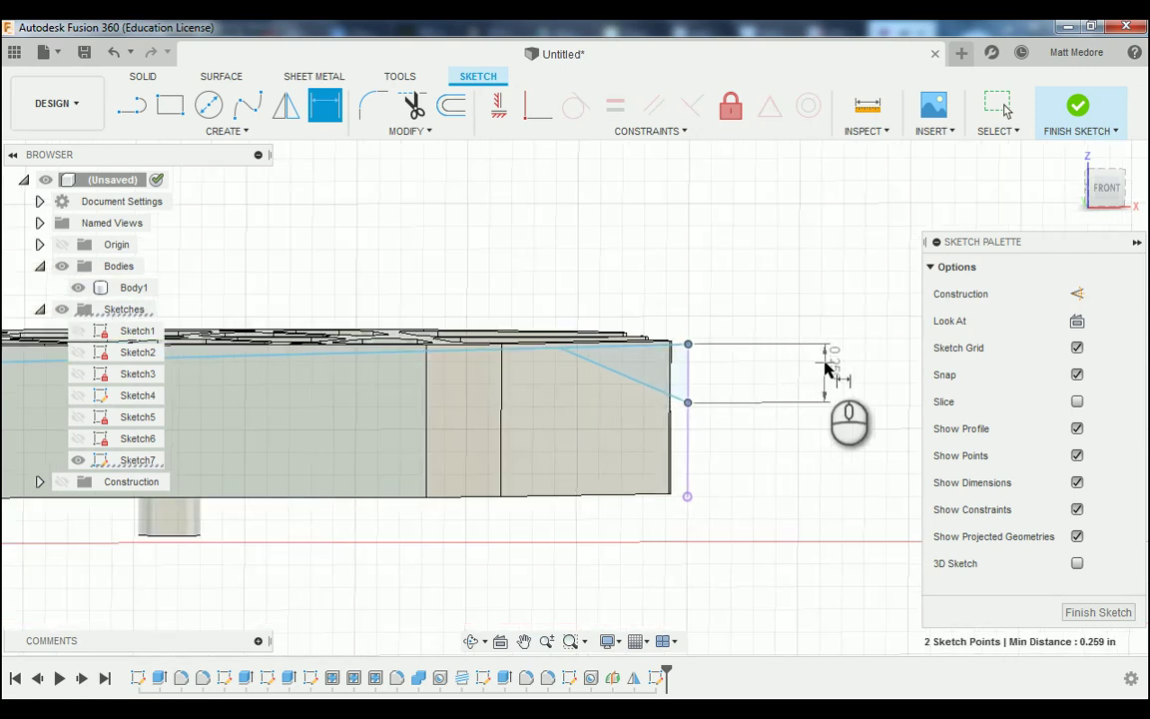
{"action": "left_click", "coordinate": [826, 367]}
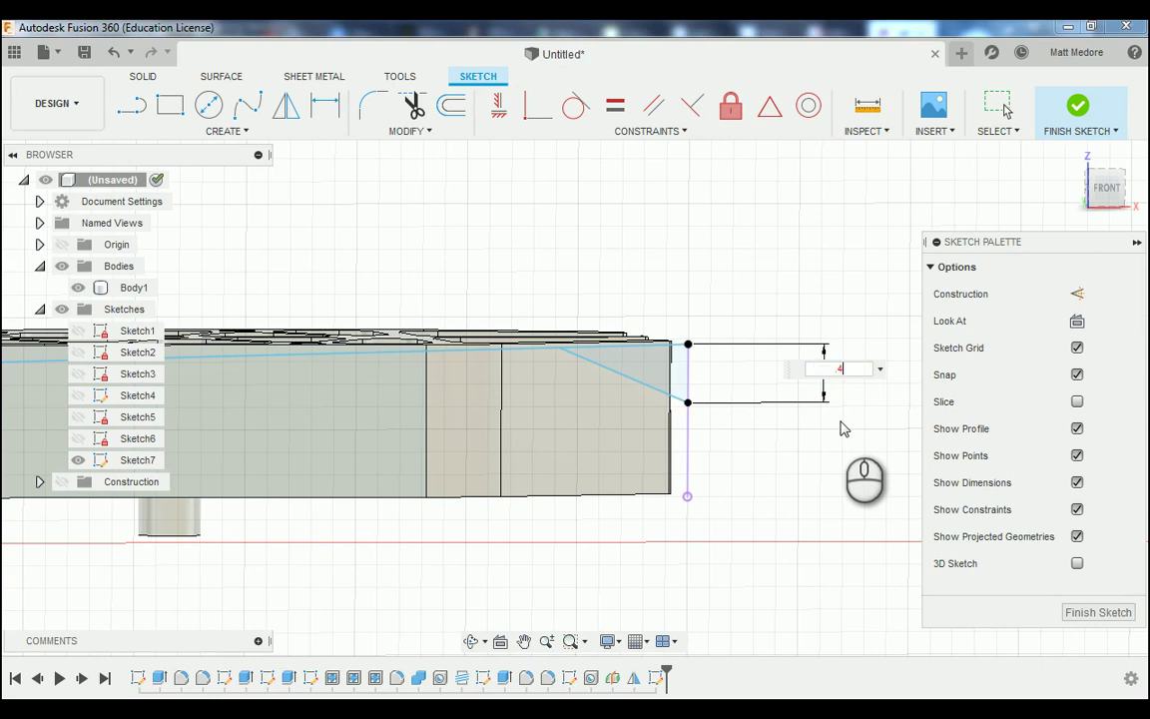
{"action": "key", "text": "Return"}
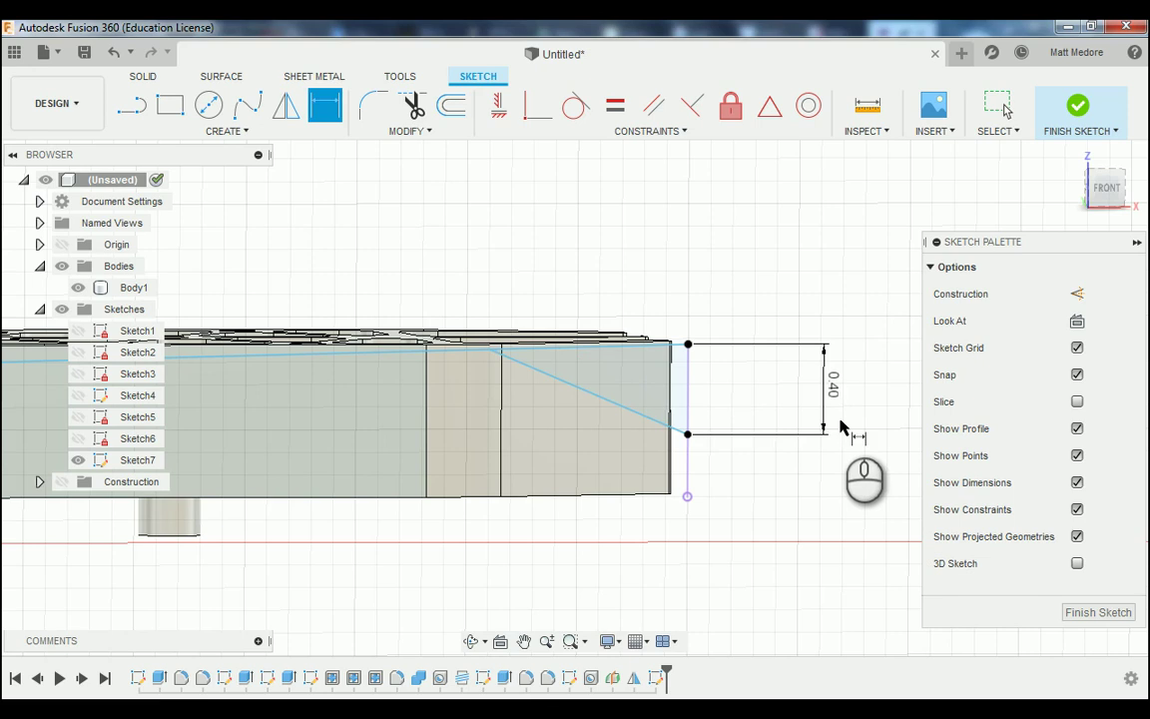
- Dimension the left slanted line's lower endpoint 0.425 in below the left projected edge's upper endpoint
{"action": "scroll", "coordinate": [834, 473], "scroll_direction": "up", "scroll_amount": 1}
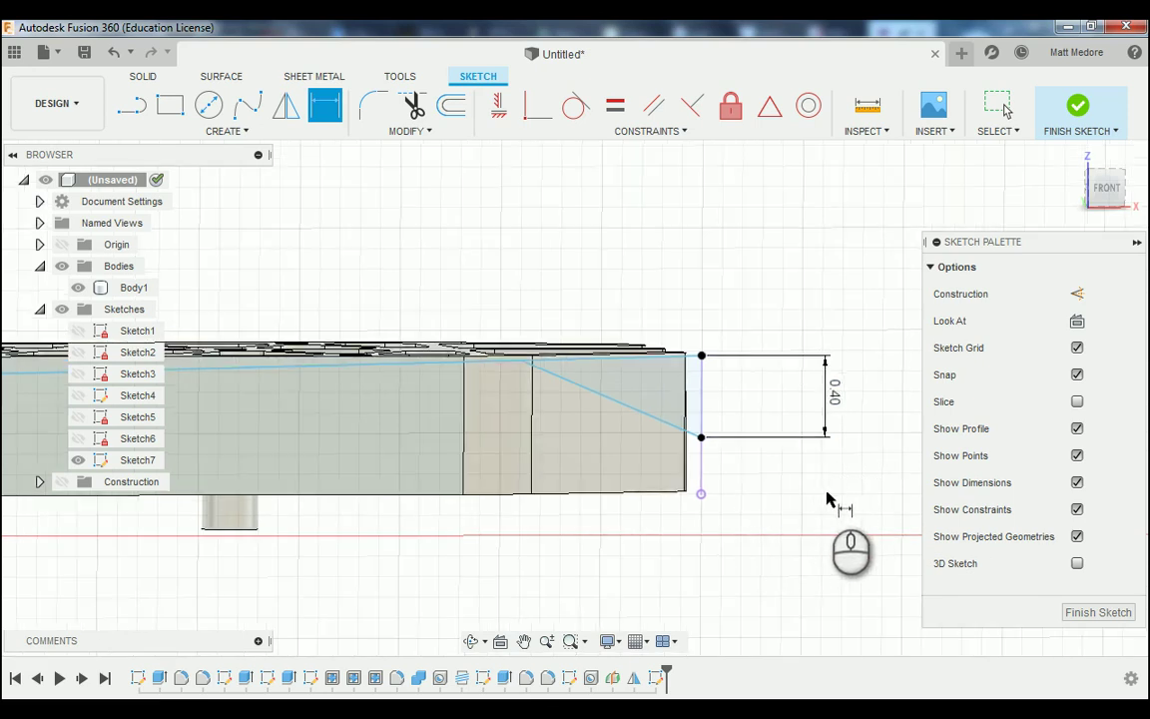
{"action": "scroll", "coordinate": [838, 499], "scroll_direction": "up", "scroll_amount": 3}
{"action": "scroll", "coordinate": [344, 499], "scroll_direction": "down", "scroll_amount": 4}
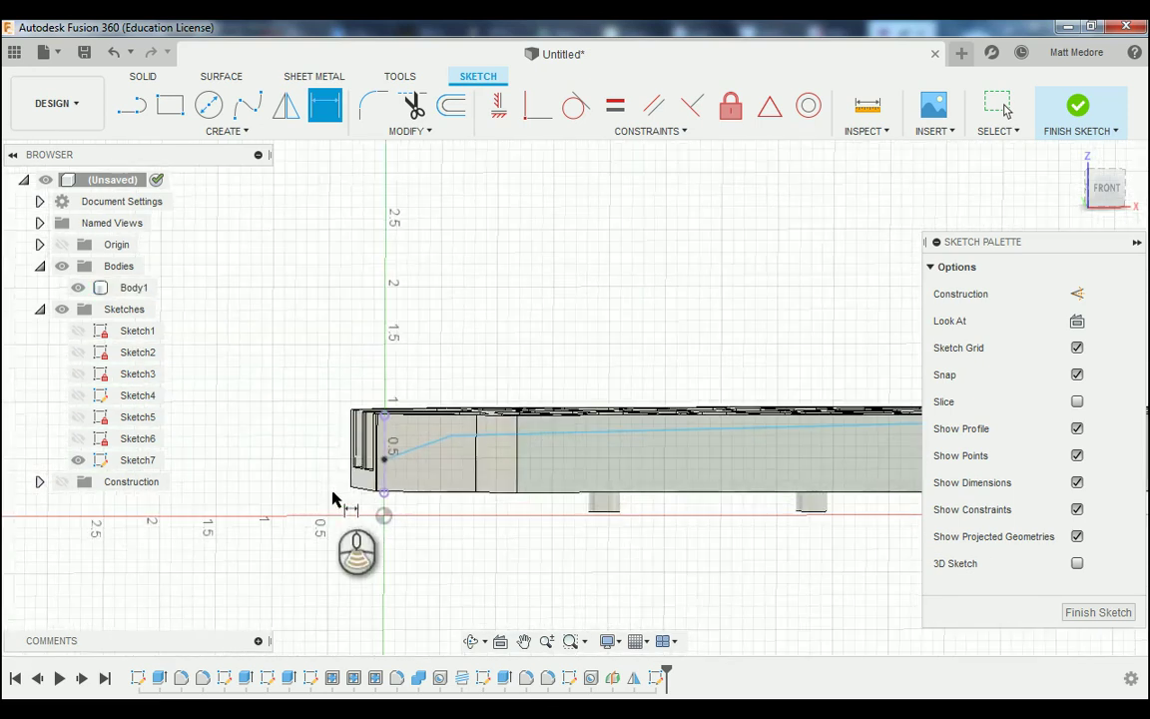
{"action": "scroll", "coordinate": [335, 499], "scroll_direction": "down", "scroll_amount": 3}
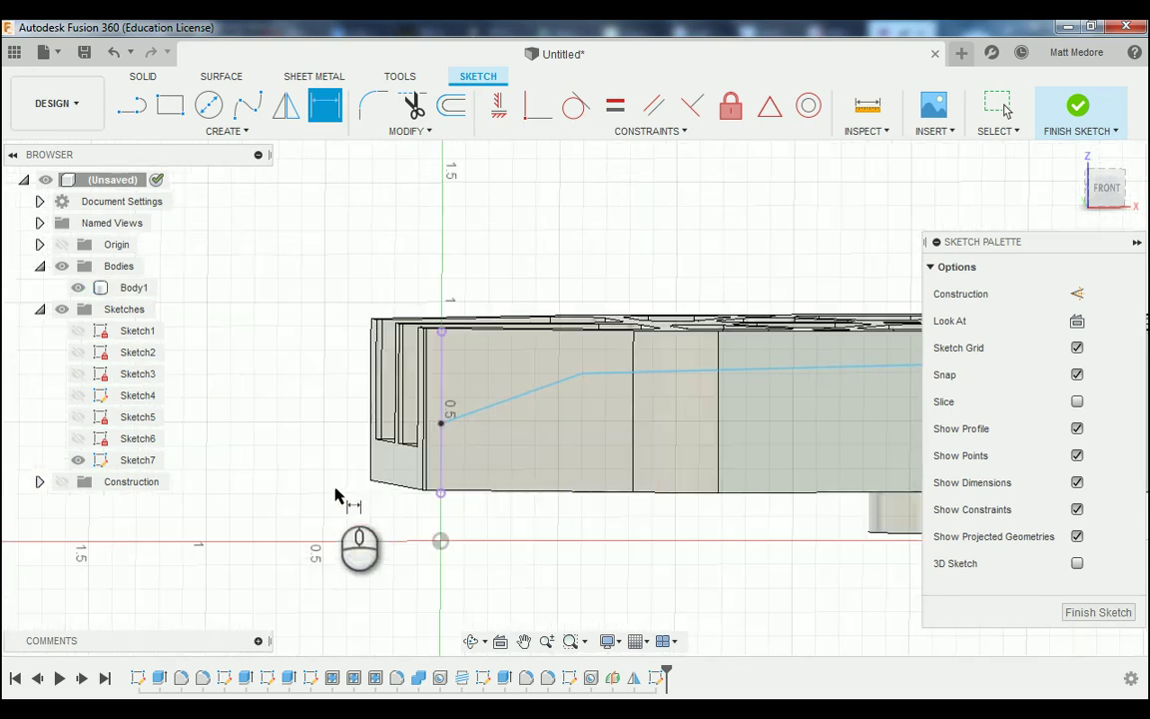
{"action": "left_click", "coordinate": [444, 430]}
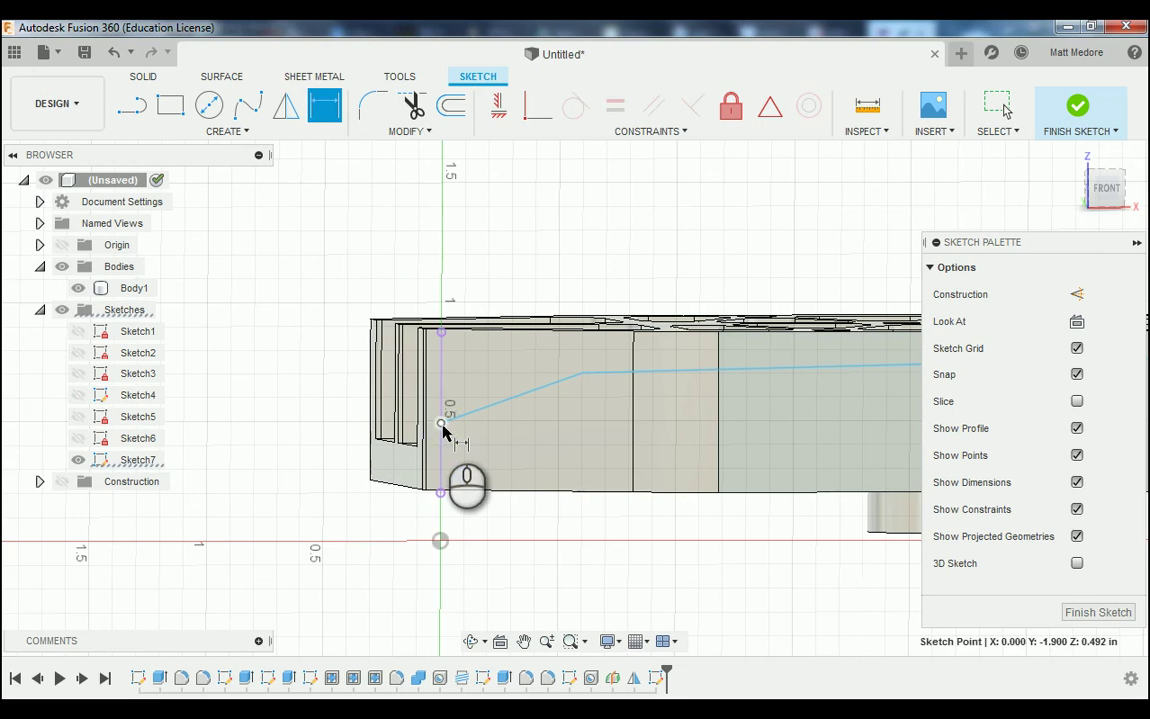
{"action": "left_click", "coordinate": [440, 333]}
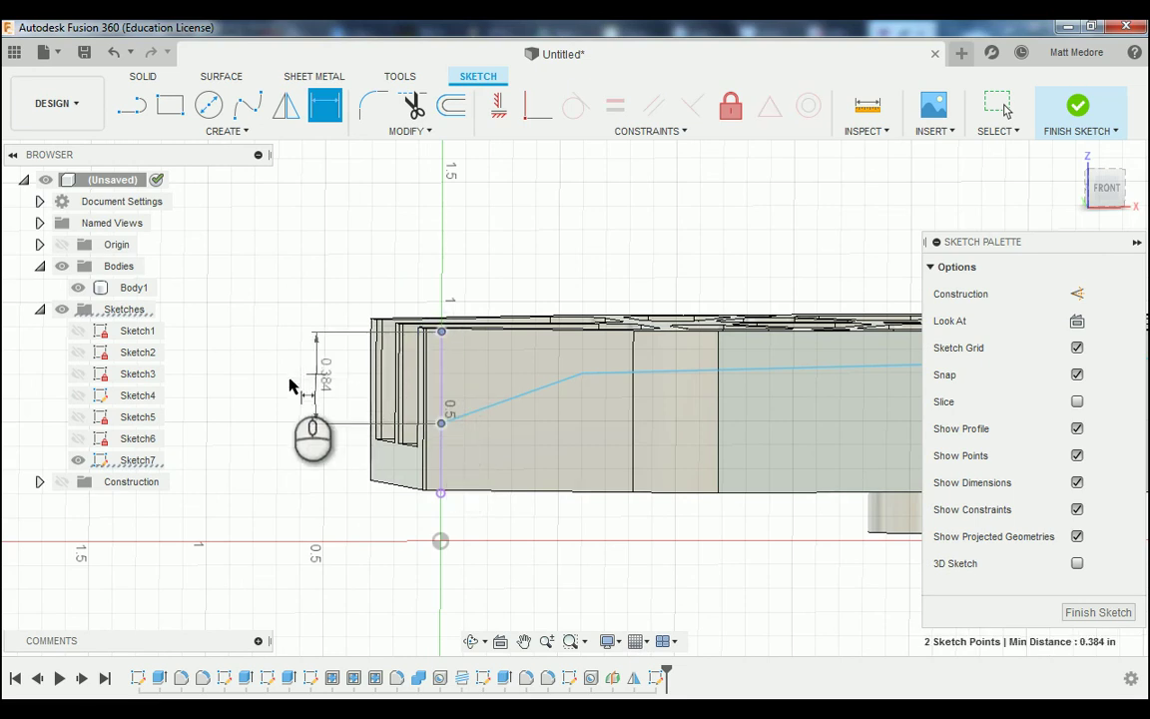
{"action": "left_click", "coordinate": [289, 384]}
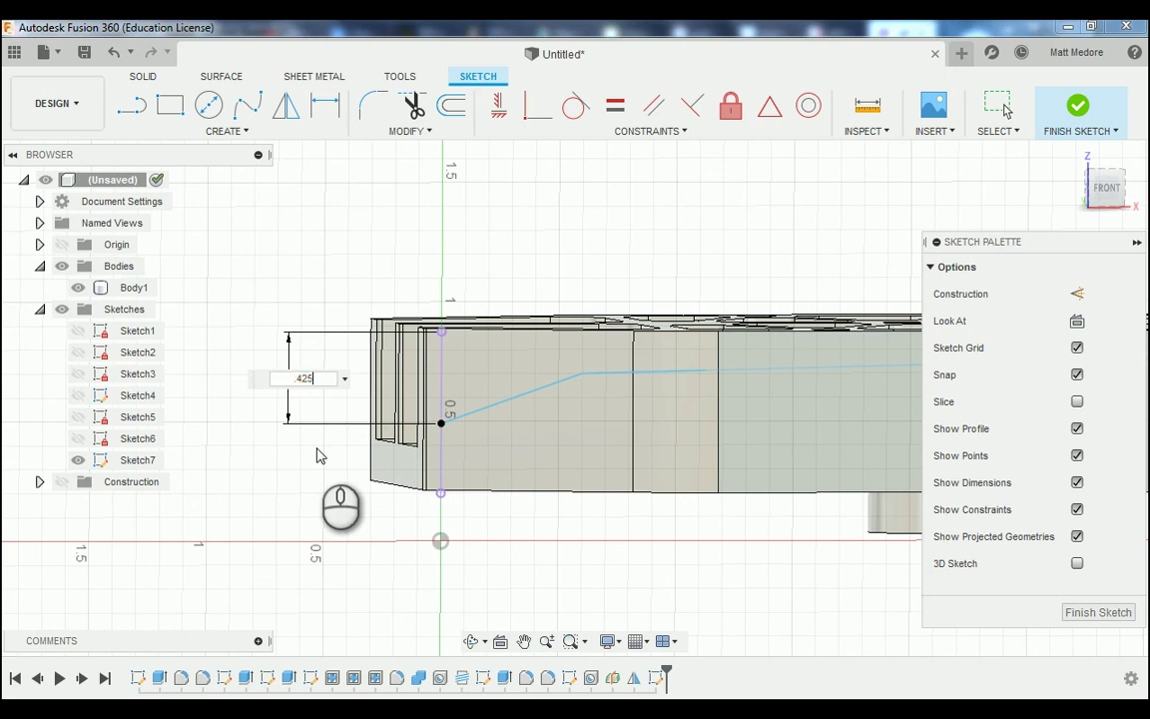
{"action": "key", "text": "Return"}
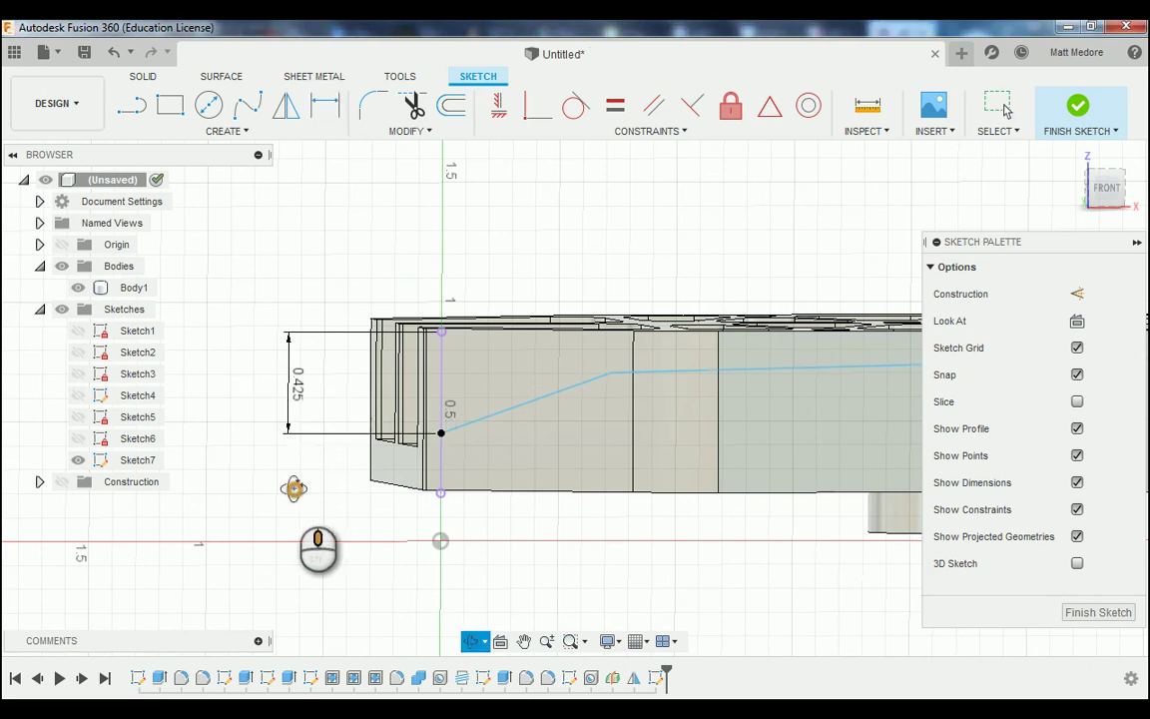
- Set the left bend point 0.200 in below the left edge's upper endpoint and move the bend point back inside the plate
{"action": "left_click", "coordinate": [441, 332]}
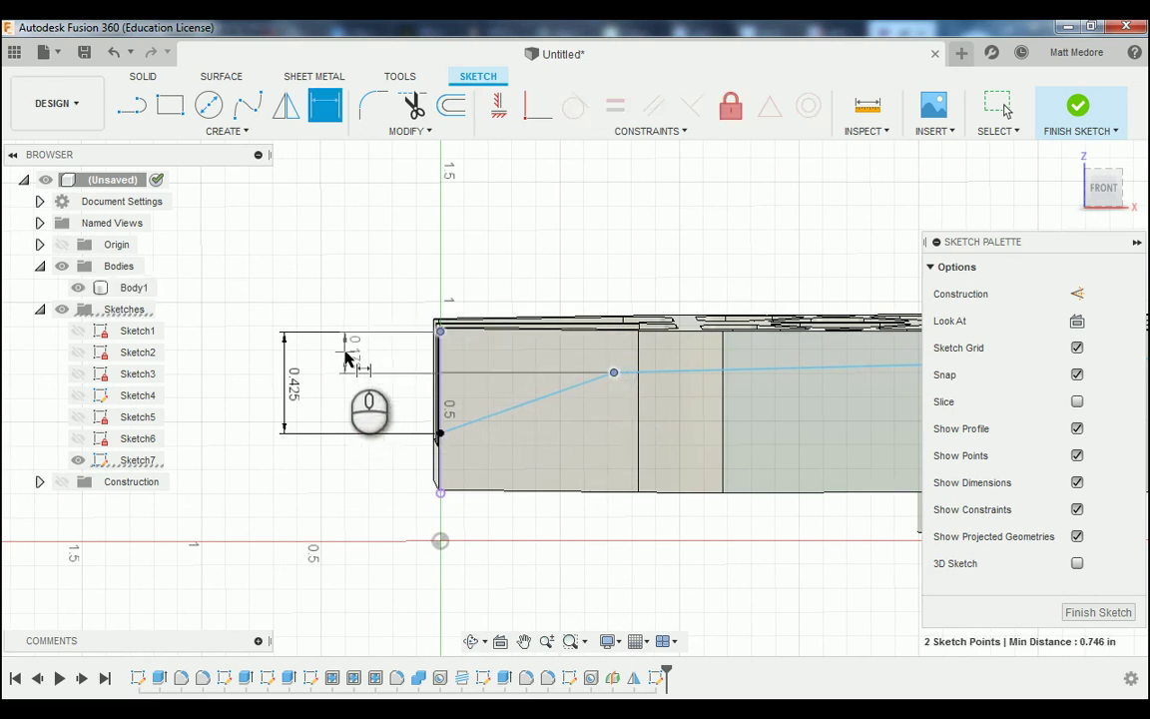
{"action": "left_click", "coordinate": [344, 357]}
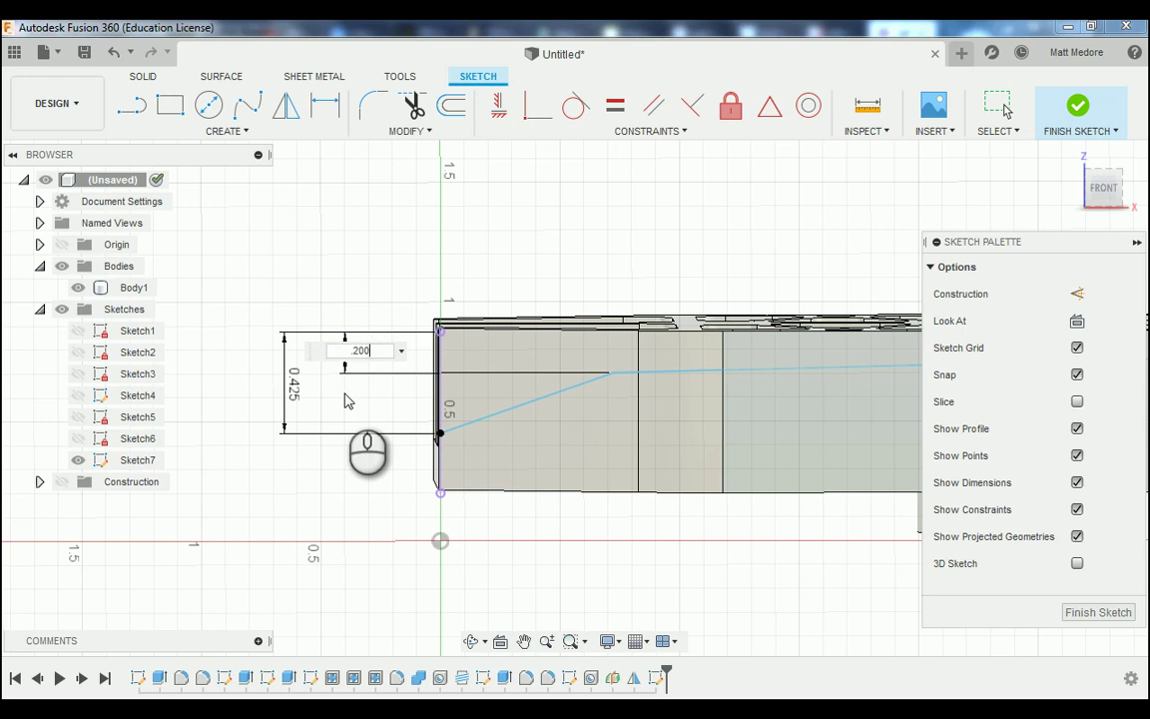
{"action": "type", "text": ".200"}
{"action": "key", "text": "Return"}
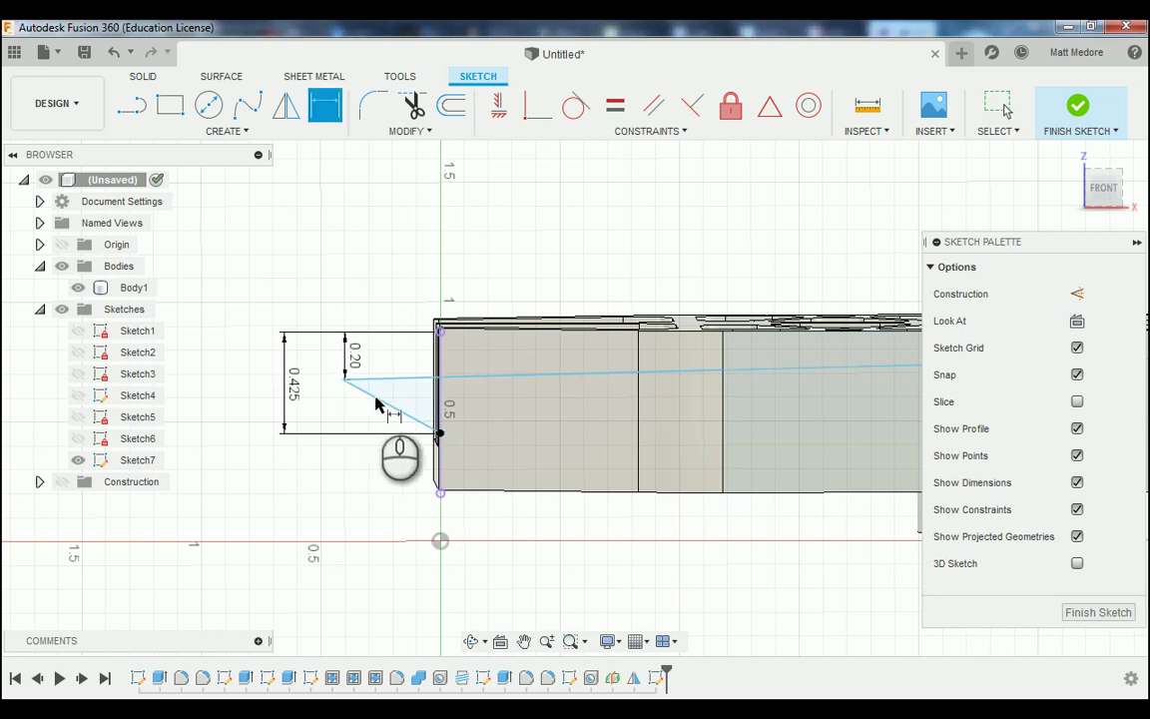
{"action": "right_click", "coordinate": [362, 251]}
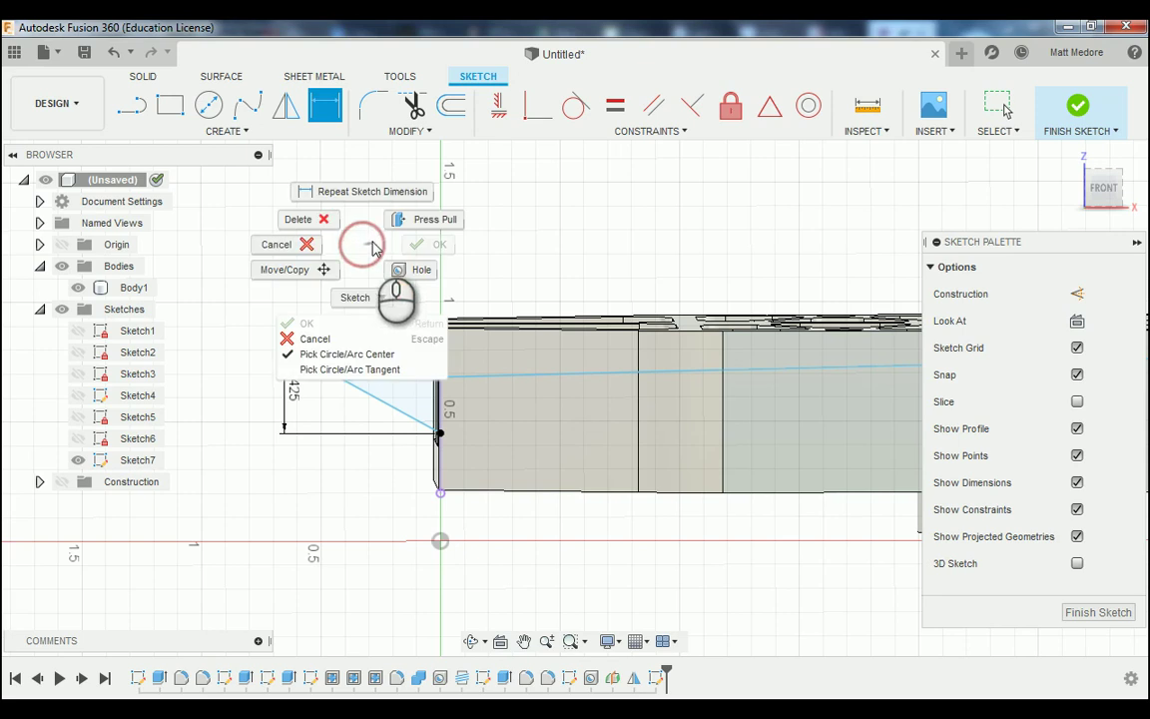
{"action": "left_click", "coordinate": [300, 244]}
{"action": "mouse_move", "coordinate": [341, 383]}
{"action": "left_mouse_down"}
{"action": "mouse_move", "coordinate": [575, 380]}
{"action": "mouse_move", "coordinate": [514, 352]}
{"action": "mouse_move", "coordinate": [333, 361]}
{"action": "left_mouse_up"}
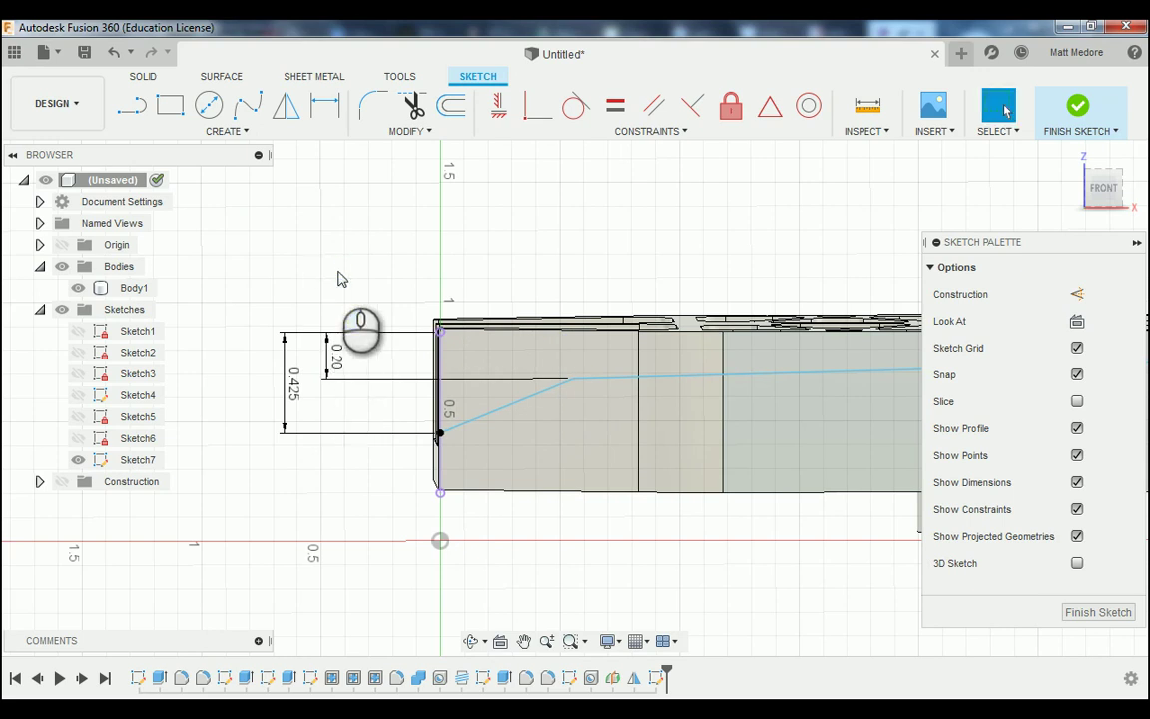
- Dimension the left bend point 1.181 in horizontally from the left projected edge's upper endpoint
{"action": "left_click", "coordinate": [441, 336]}
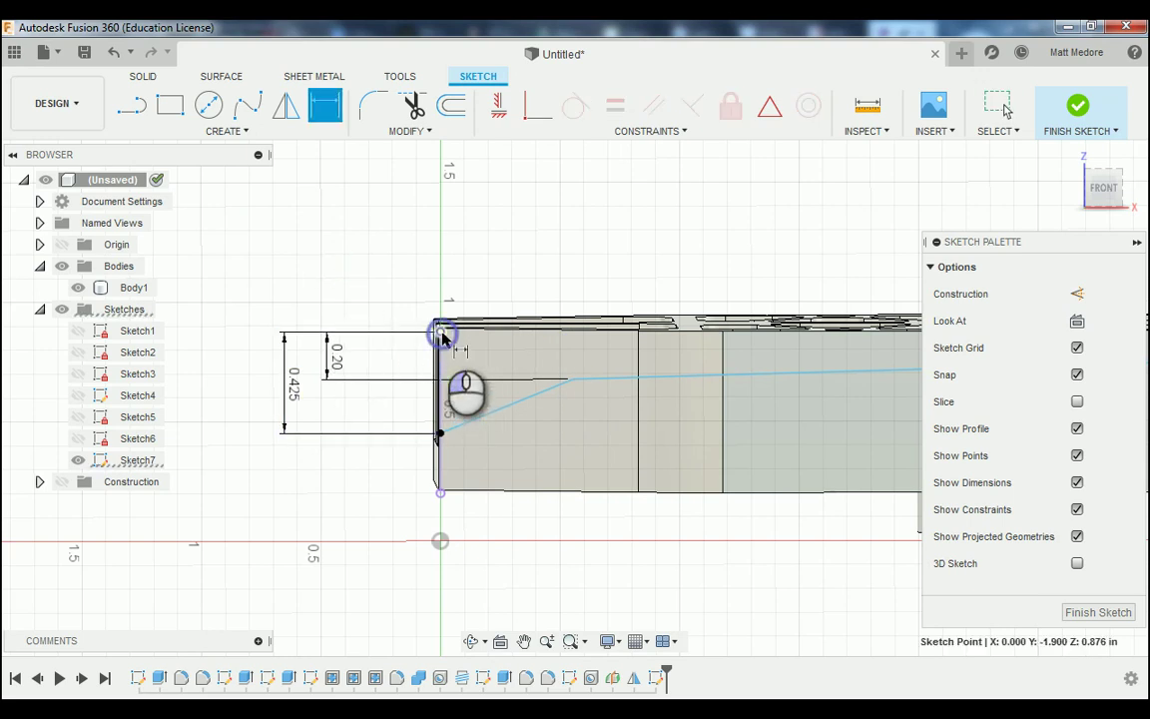
{"action": "left_click", "coordinate": [573, 379]}
{"action": "left_click", "coordinate": [514, 217]}
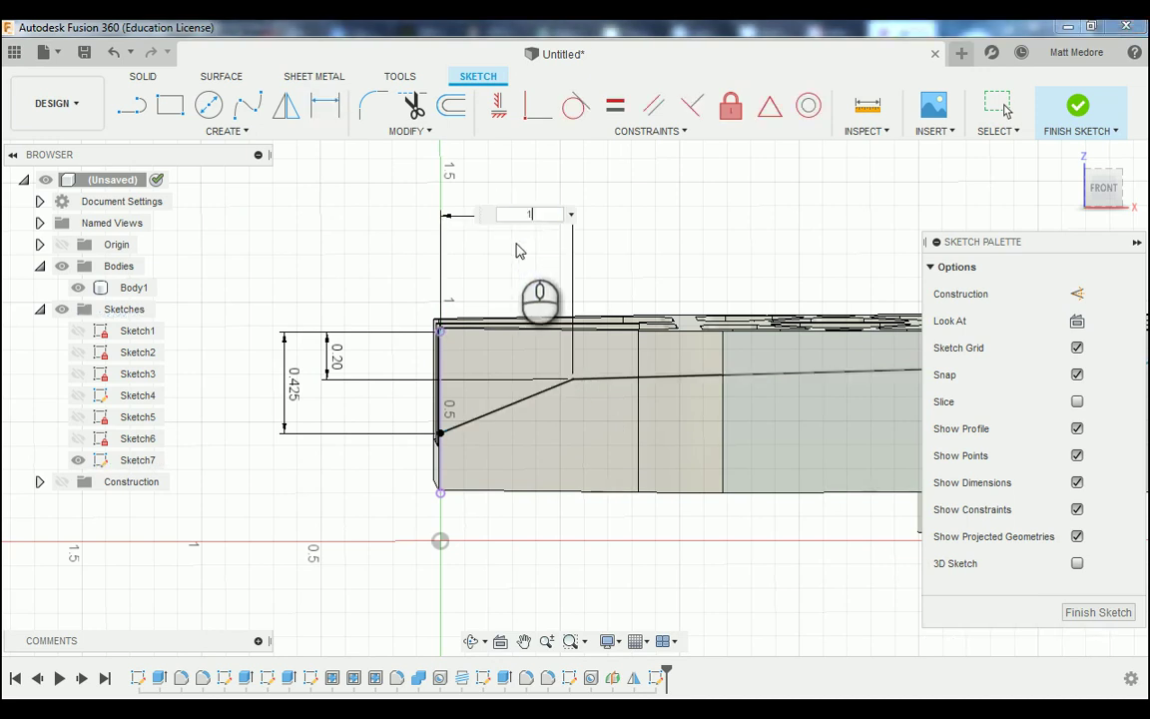
{"action": "key", "text": "Return"}
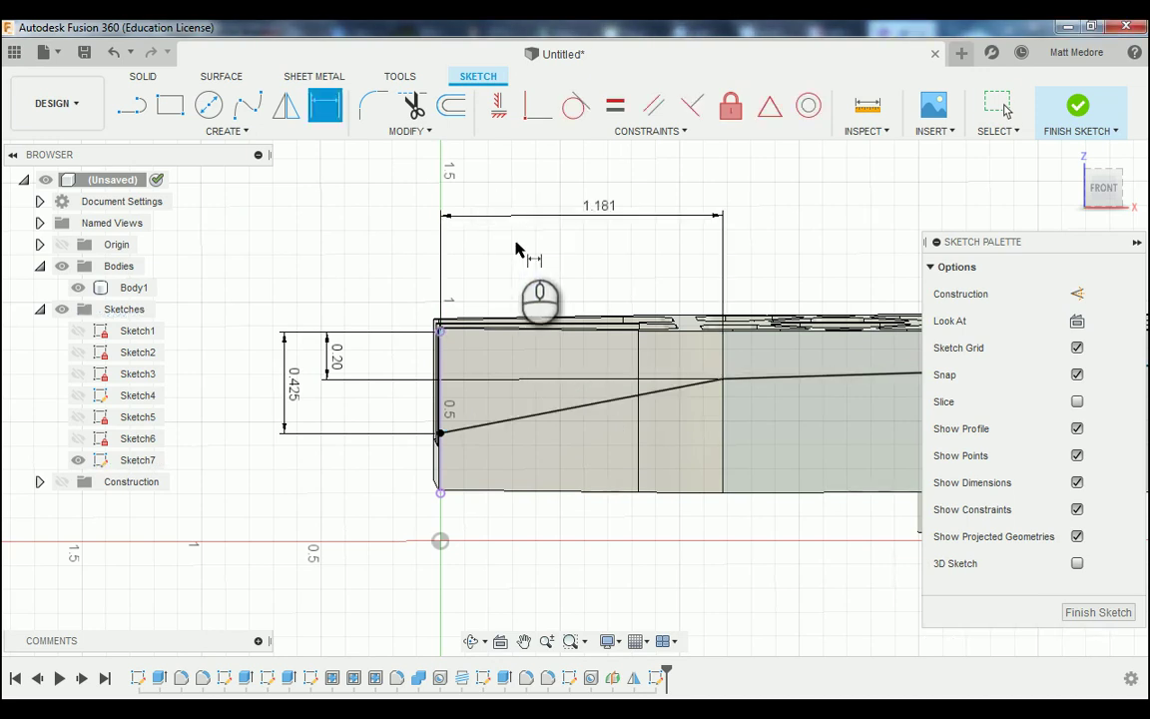
- Dimension the right bend point 6.819 in horizontally from the left projected edge's upper endpoint and end the dimension command
{"action": "scroll", "coordinate": [227, 420], "scroll_direction": "down", "scroll_amount": 5}
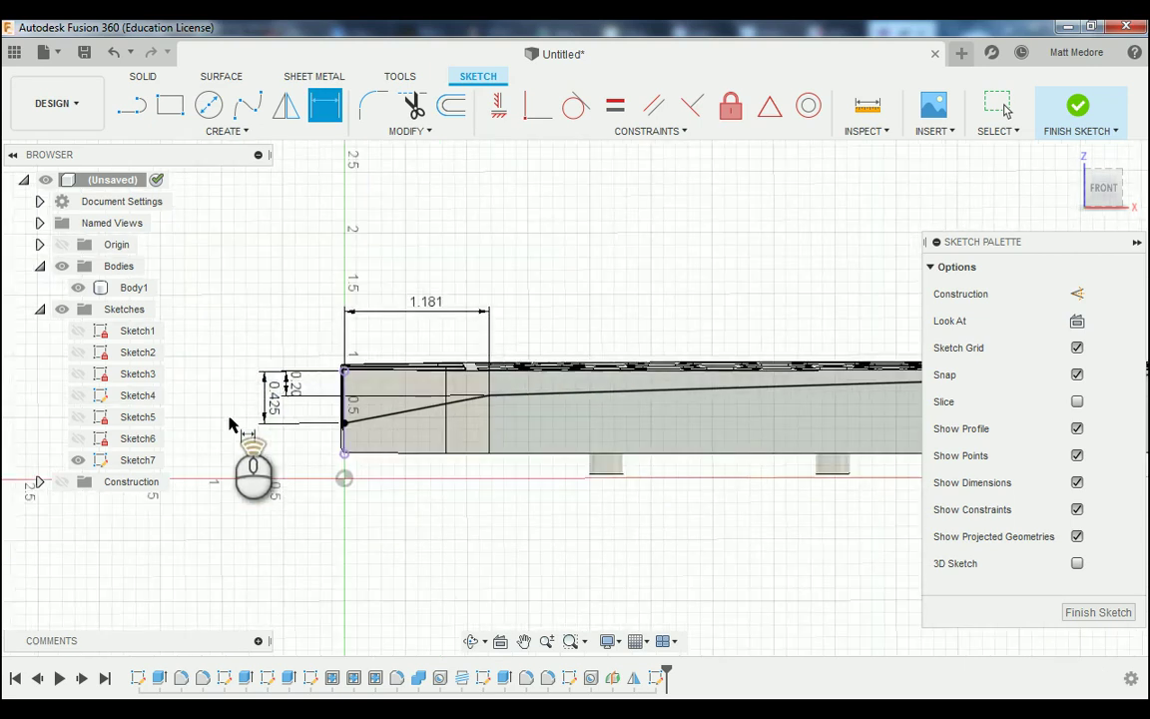
{"action": "scroll", "coordinate": [275, 508], "scroll_direction": "down", "scroll_amount": 2}
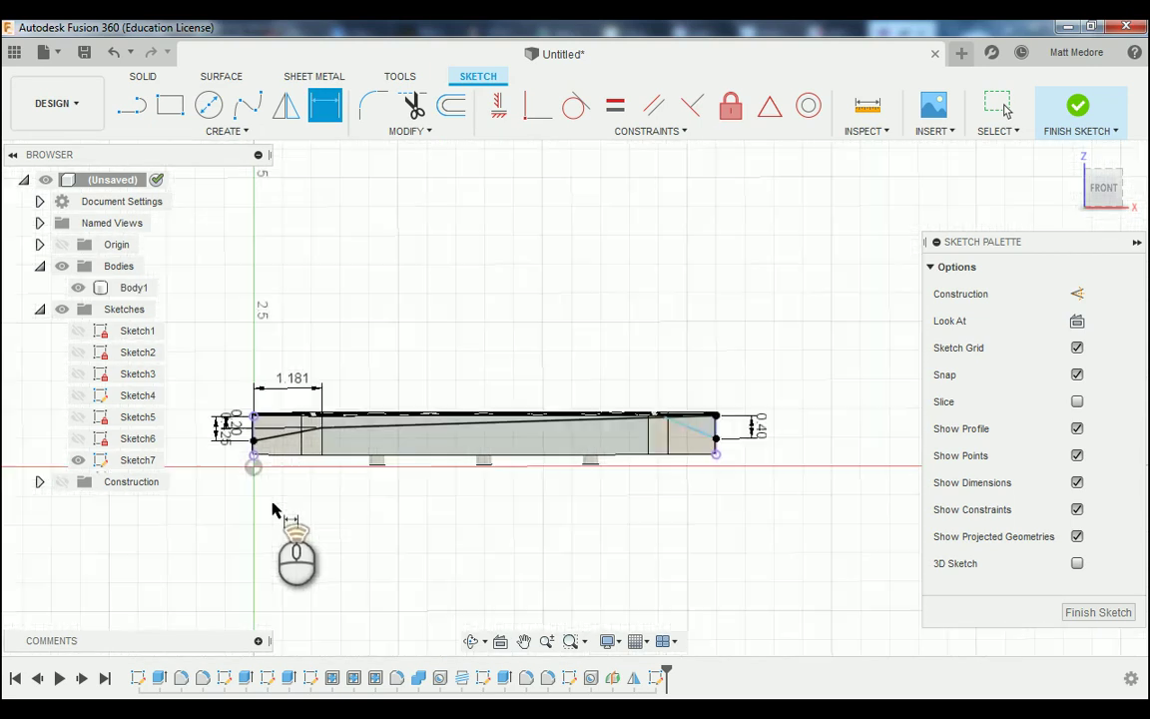
{"action": "scroll", "coordinate": [269, 503], "scroll_direction": "up", "scroll_amount": 2}
{"action": "scroll", "coordinate": [245, 449], "scroll_direction": "up", "scroll_amount": 2}
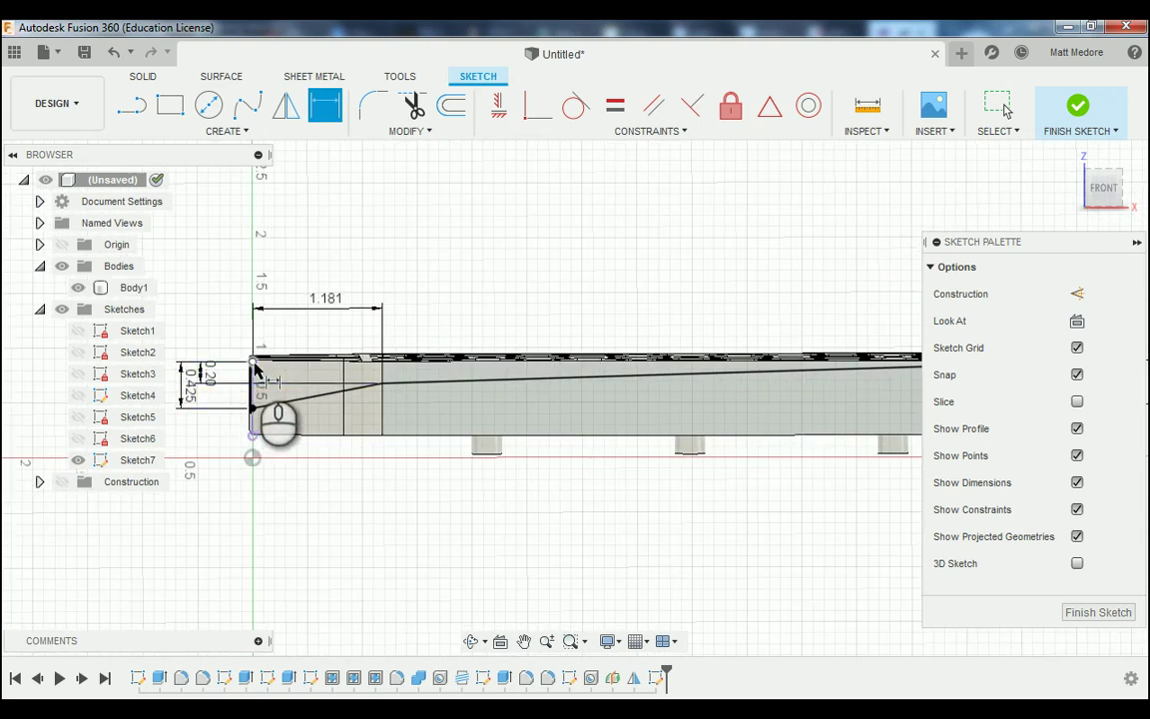
{"action": "scroll", "coordinate": [184, 526], "scroll_direction": "down", "scroll_amount": 4}
{"action": "scroll", "coordinate": [672, 442], "scroll_direction": "up", "scroll_amount": 4}
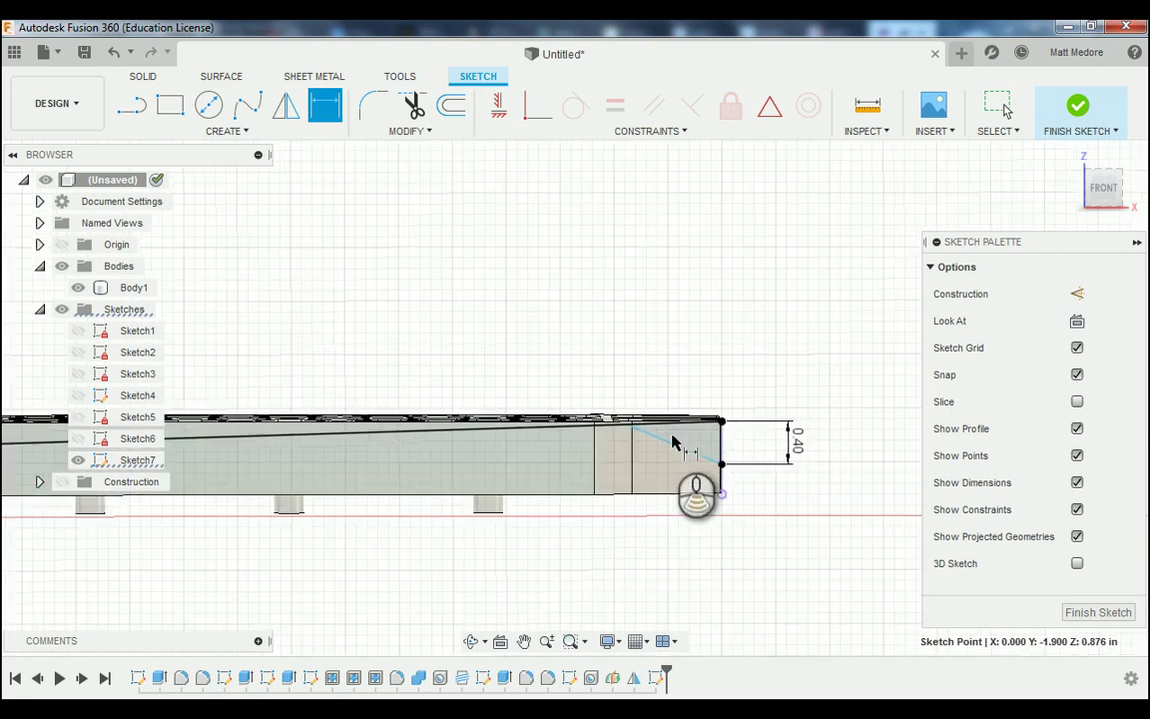
{"action": "scroll", "coordinate": [672, 442], "scroll_direction": "up", "scroll_amount": 8}
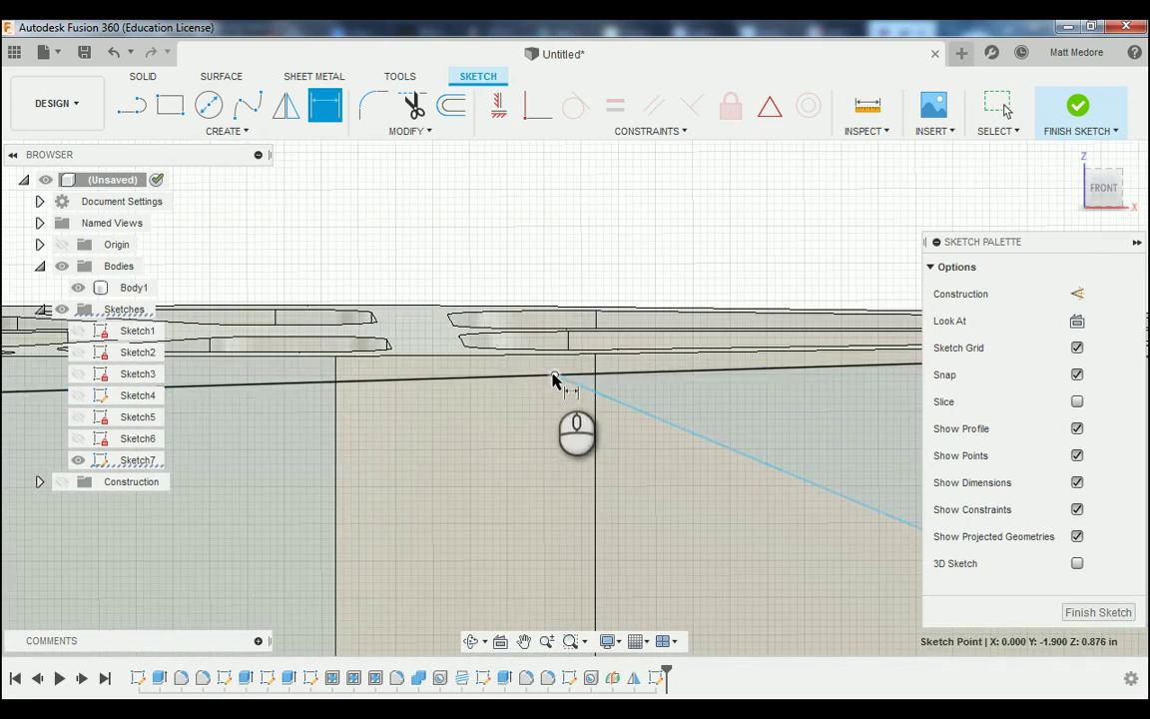
{"action": "left_click", "coordinate": [555, 375]}
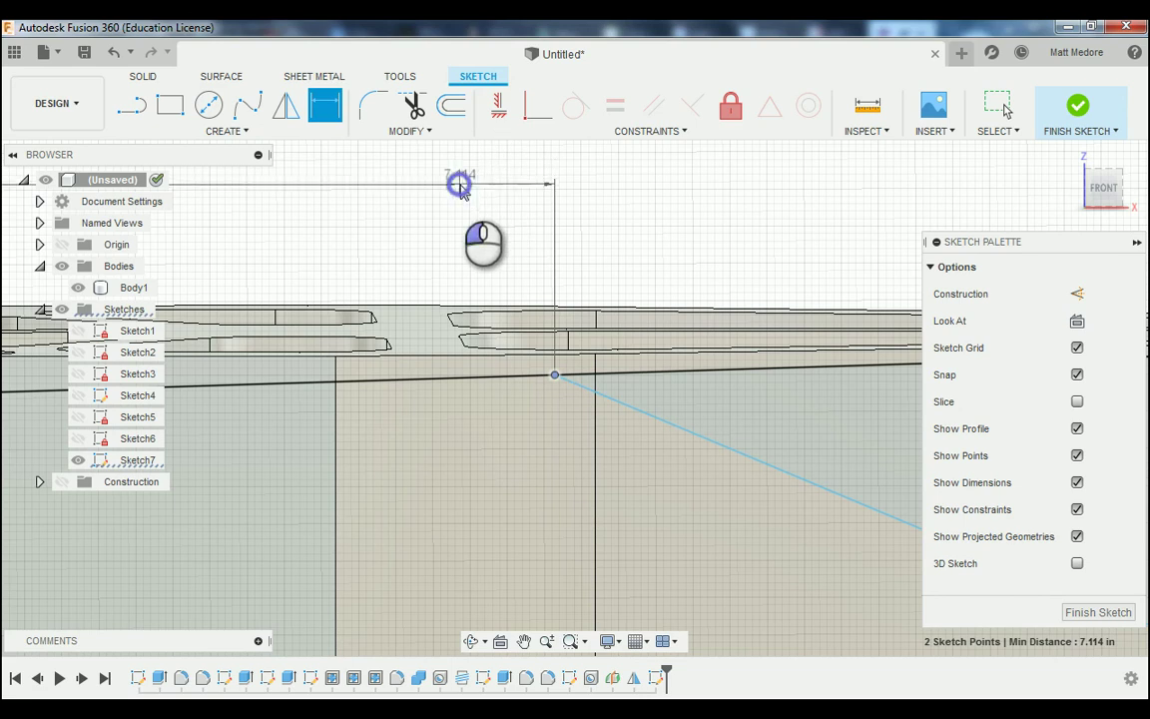
{"action": "left_click", "coordinate": [459, 186]}
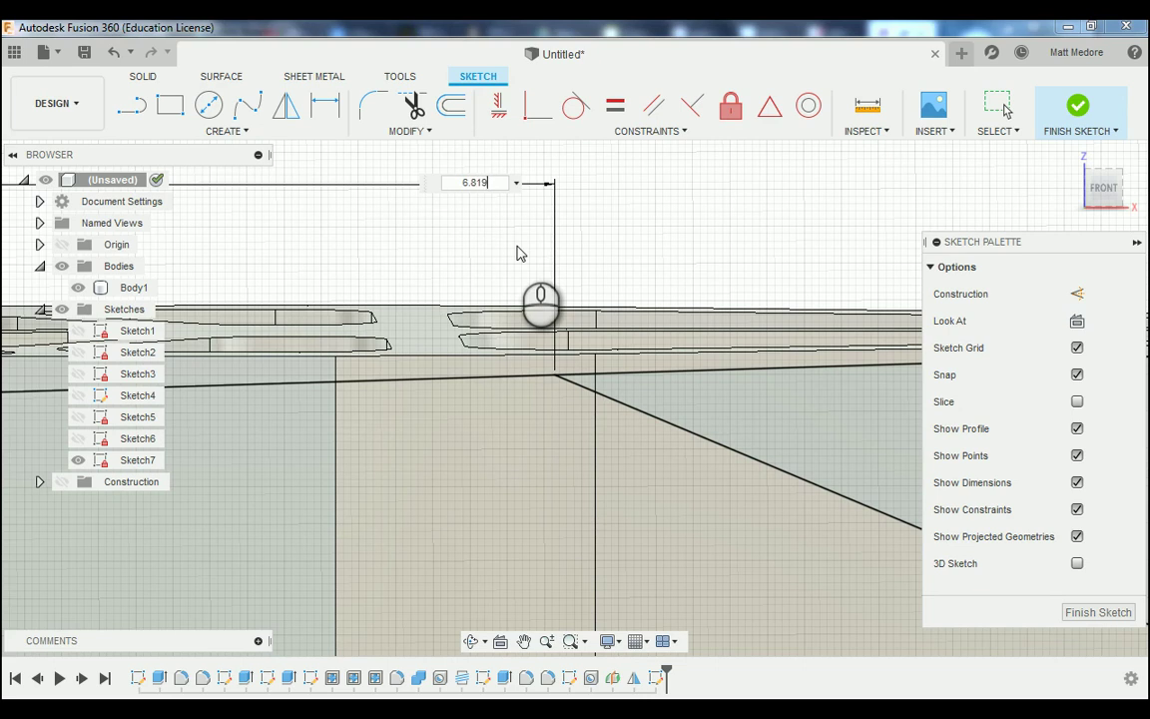
{"action": "key", "text": "Return"}
{"action": "scroll", "coordinate": [517, 252], "scroll_direction": "down", "scroll_amount": 5}
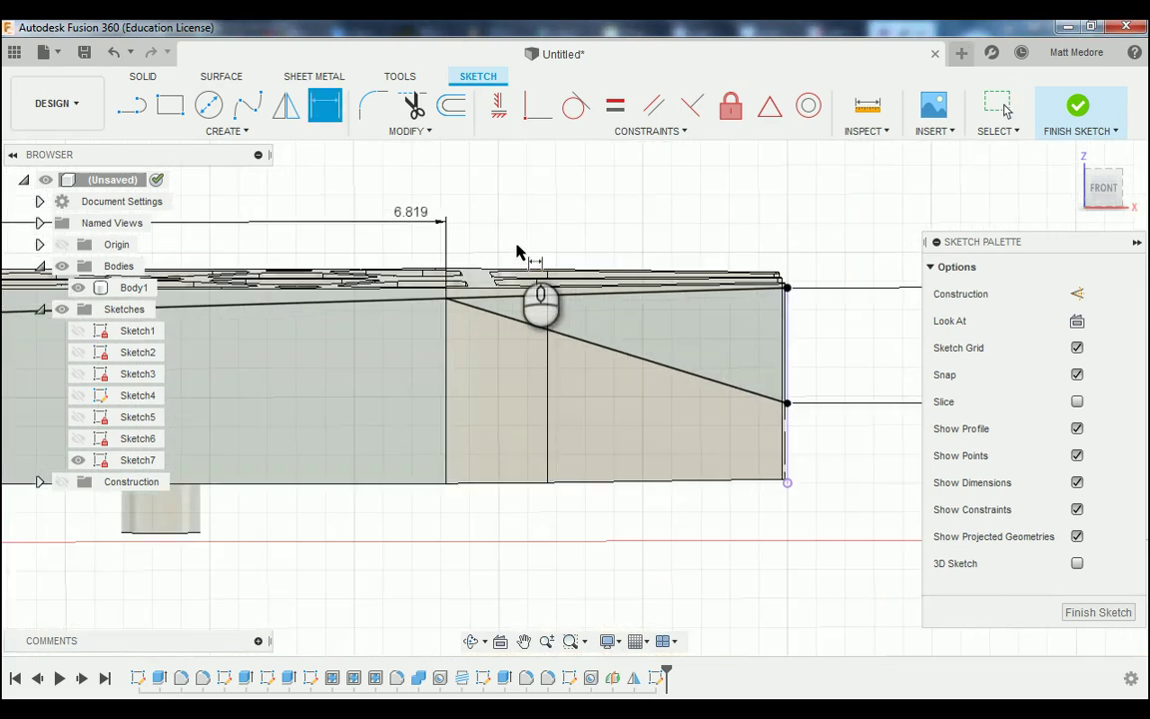
{"action": "scroll", "coordinate": [647, 440], "scroll_direction": "down", "scroll_amount": 5}
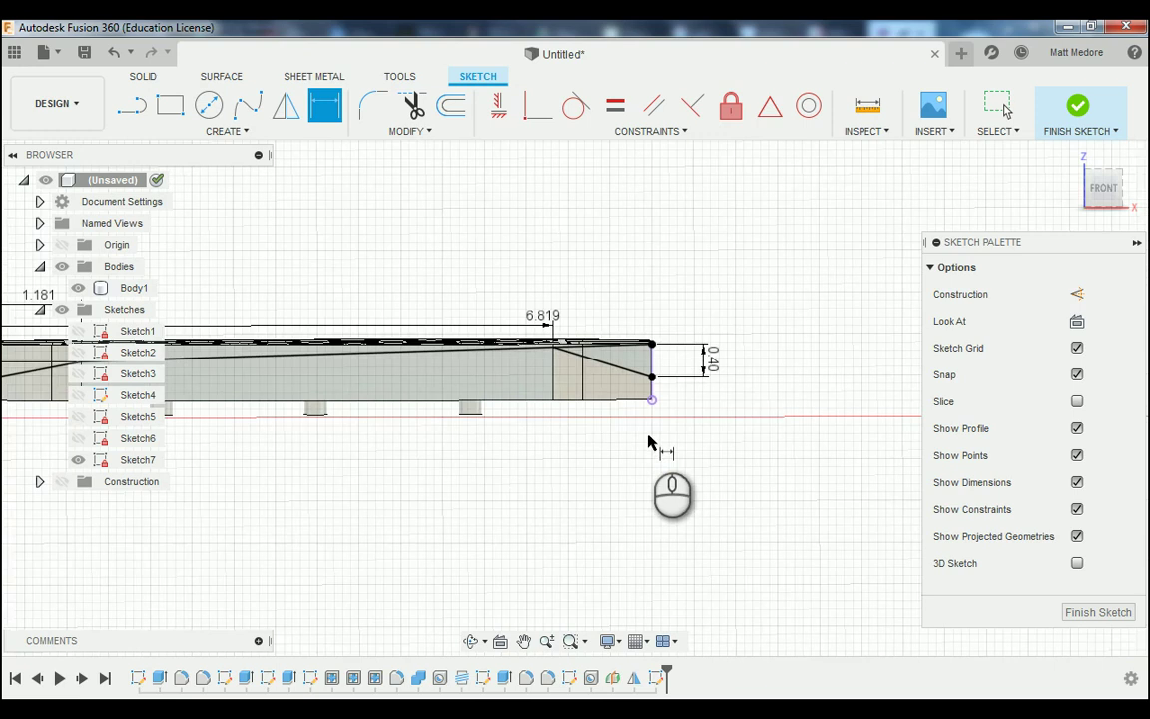
{"action": "scroll", "coordinate": [266, 476], "scroll_direction": "down", "scroll_amount": 2}
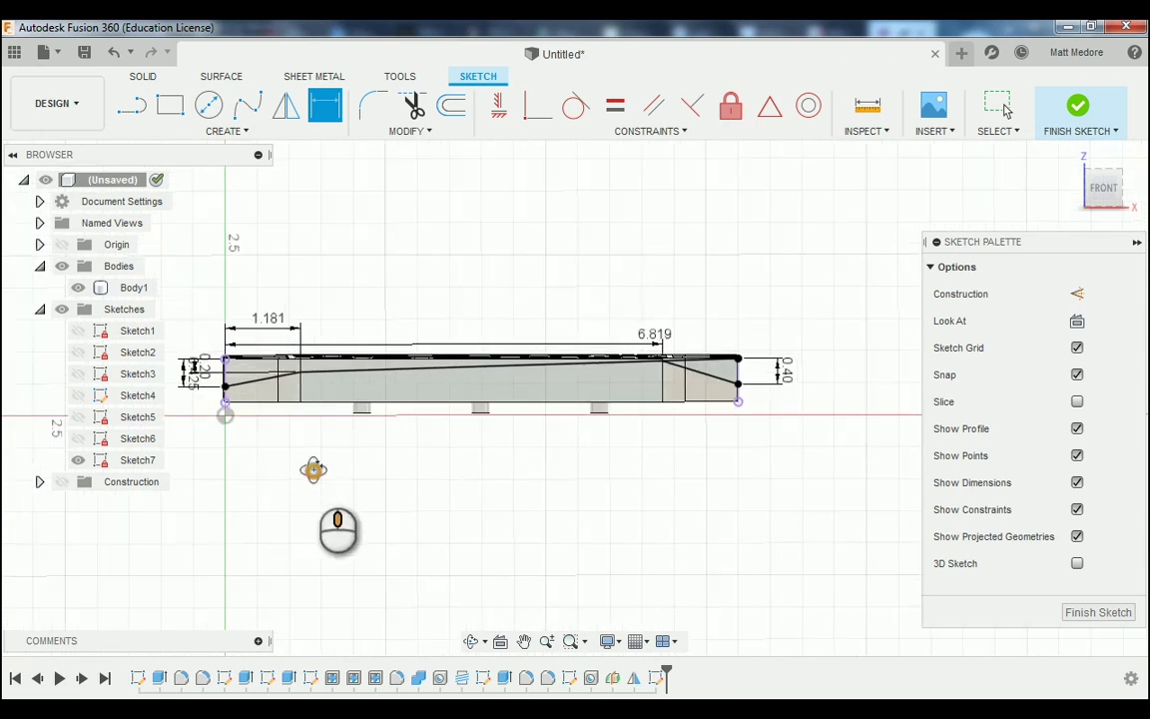
{"action": "middle_click_drag", "start_coordinate": [314, 469], "coordinate": [305, 465], "text": "shift"}
{"action": "key", "text": "d"}
{"action": "right_click", "coordinate": [611, 237]}
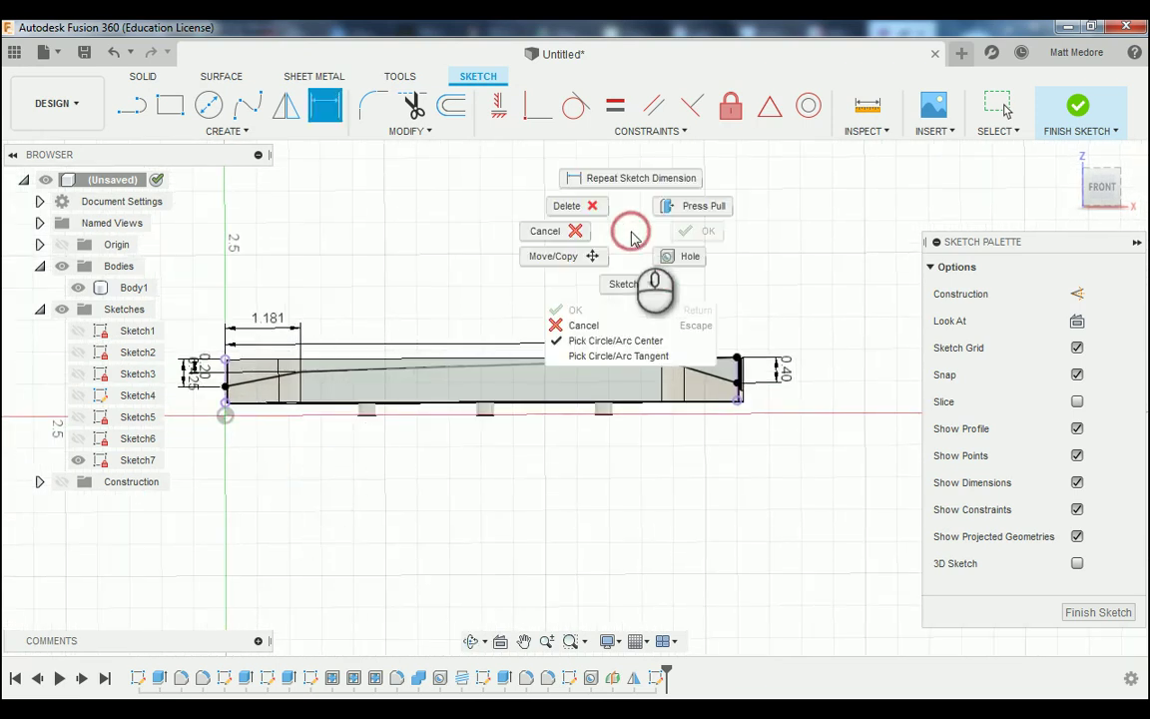
{"action": "left_click", "coordinate": [596, 238]}
- Inspect the sloped profile and its enclosed regions at both ends of the plate's side face
{"action": "scroll", "coordinate": [711, 377], "scroll_direction": "up", "scroll_amount": 5}
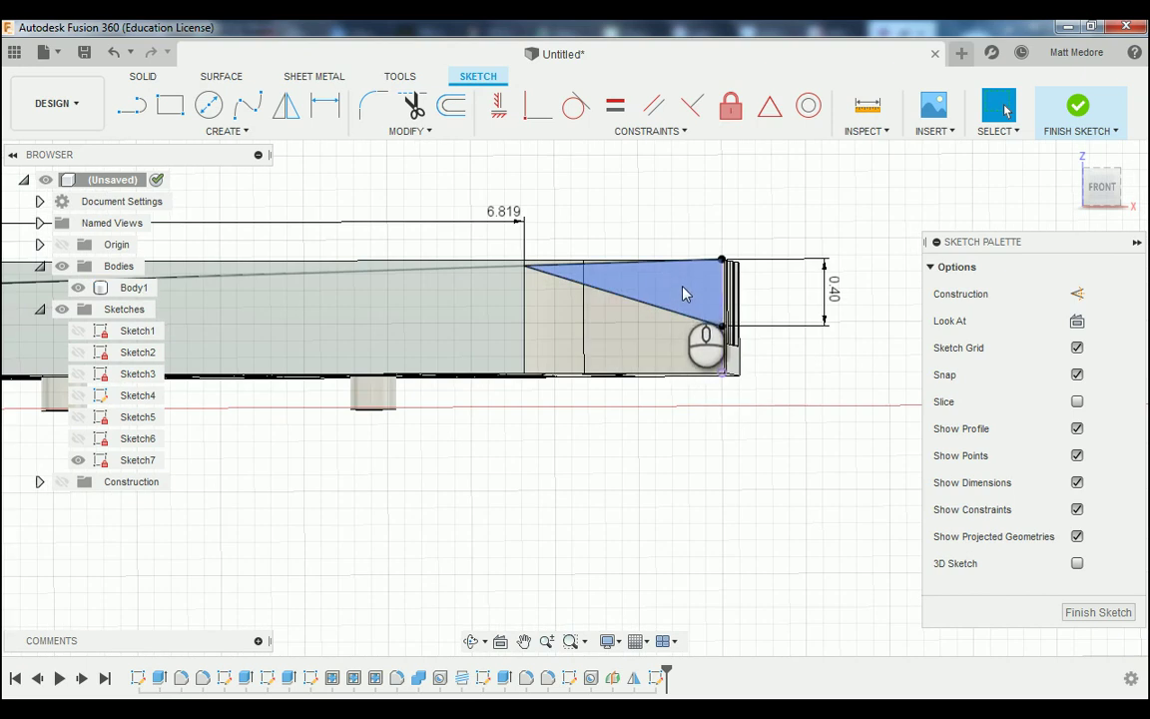
{"action": "scroll", "coordinate": [754, 339], "scroll_direction": "down", "scroll_amount": 2}
{"action": "scroll", "coordinate": [829, 387], "scroll_direction": "down", "scroll_amount": 2}
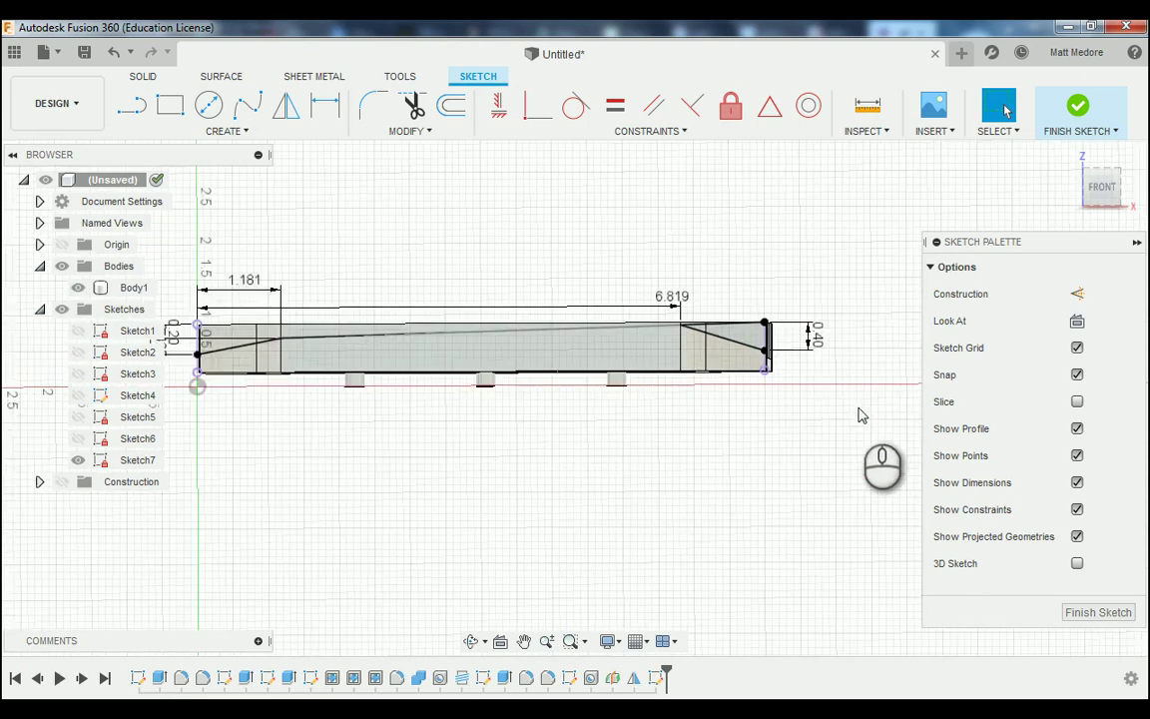
{"action": "scroll", "coordinate": [240, 343], "scroll_direction": "up", "scroll_amount": 5}
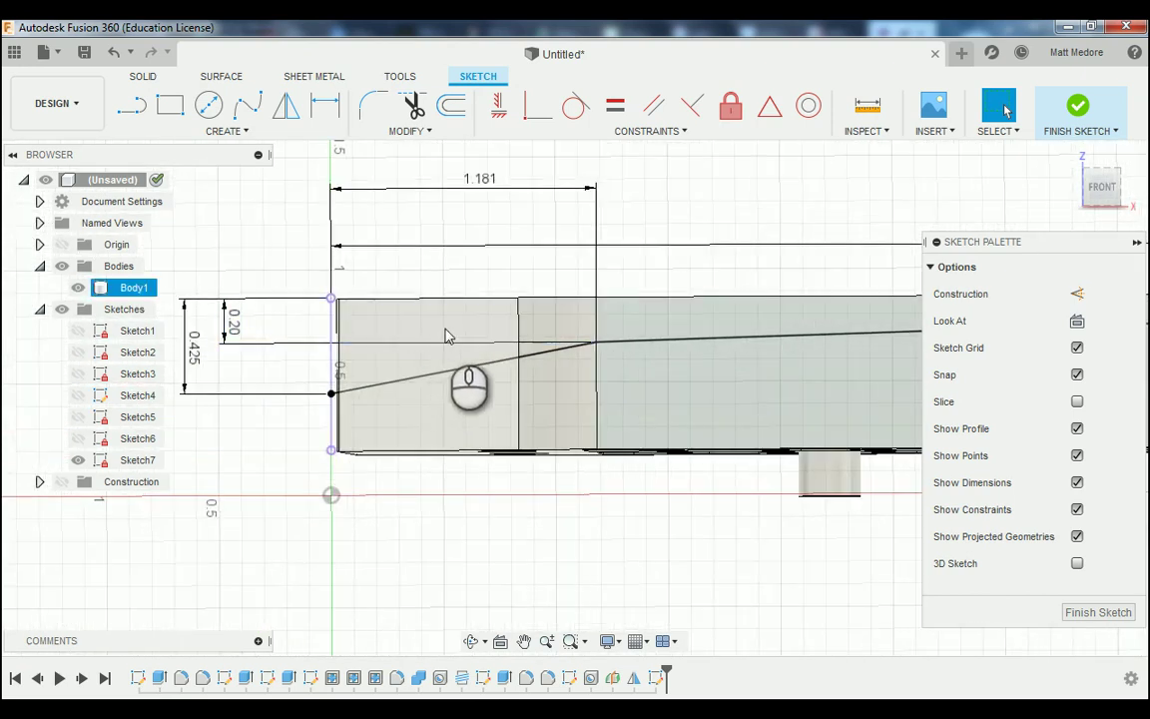
{"action": "left_click", "coordinate": [642, 327]}
{"action": "key", "text": "Escape"}
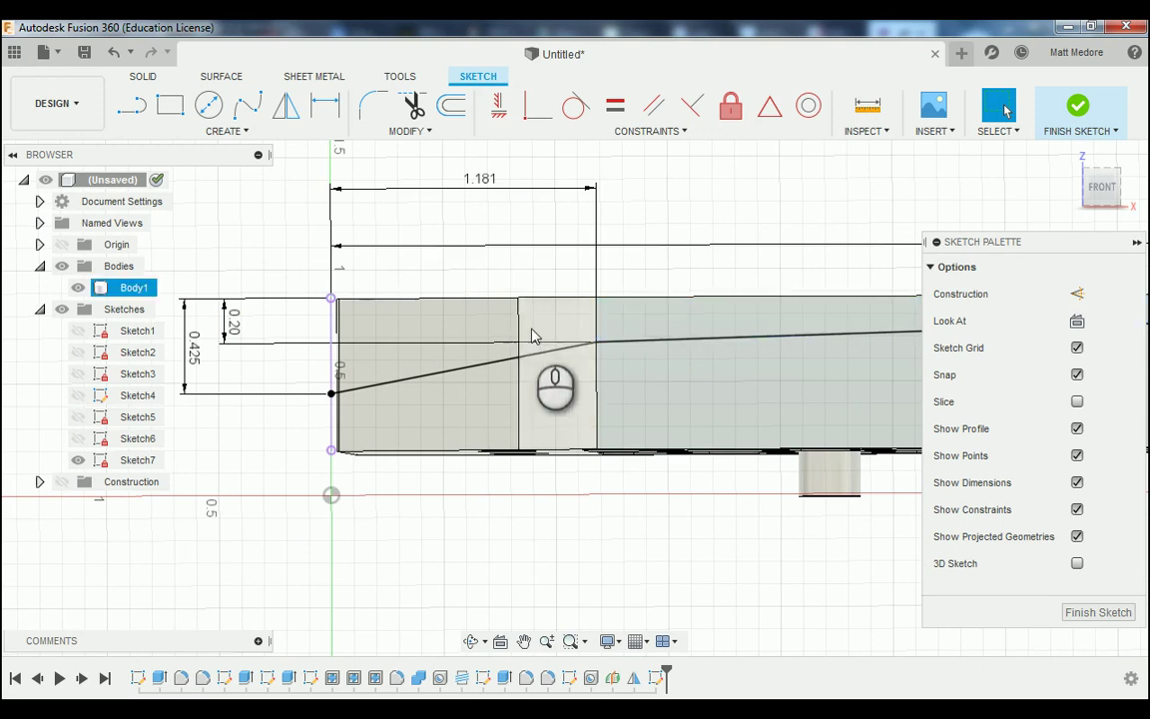
{"action": "scroll", "coordinate": [339, 400], "scroll_direction": "down", "scroll_amount": 3}
{"action": "scroll", "coordinate": [529, 418], "scroll_direction": "up", "scroll_amount": 3}
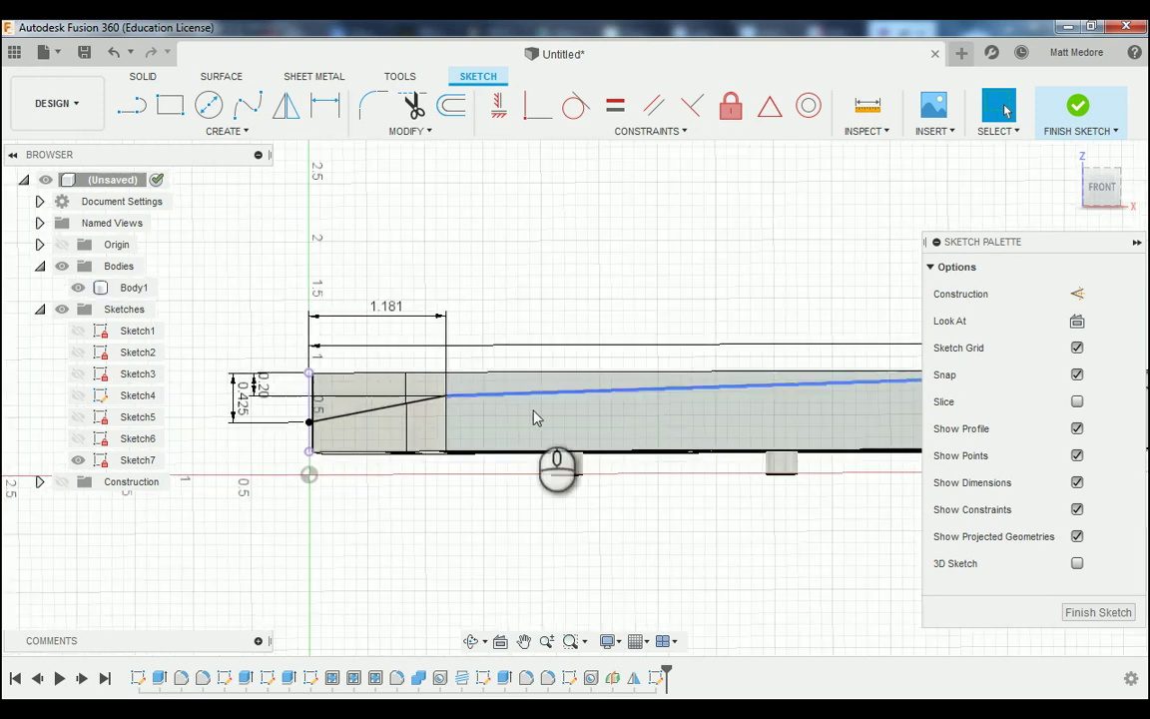
{"action": "left_click", "coordinate": [372, 381]}
{"action": "left_click", "coordinate": [463, 385]}
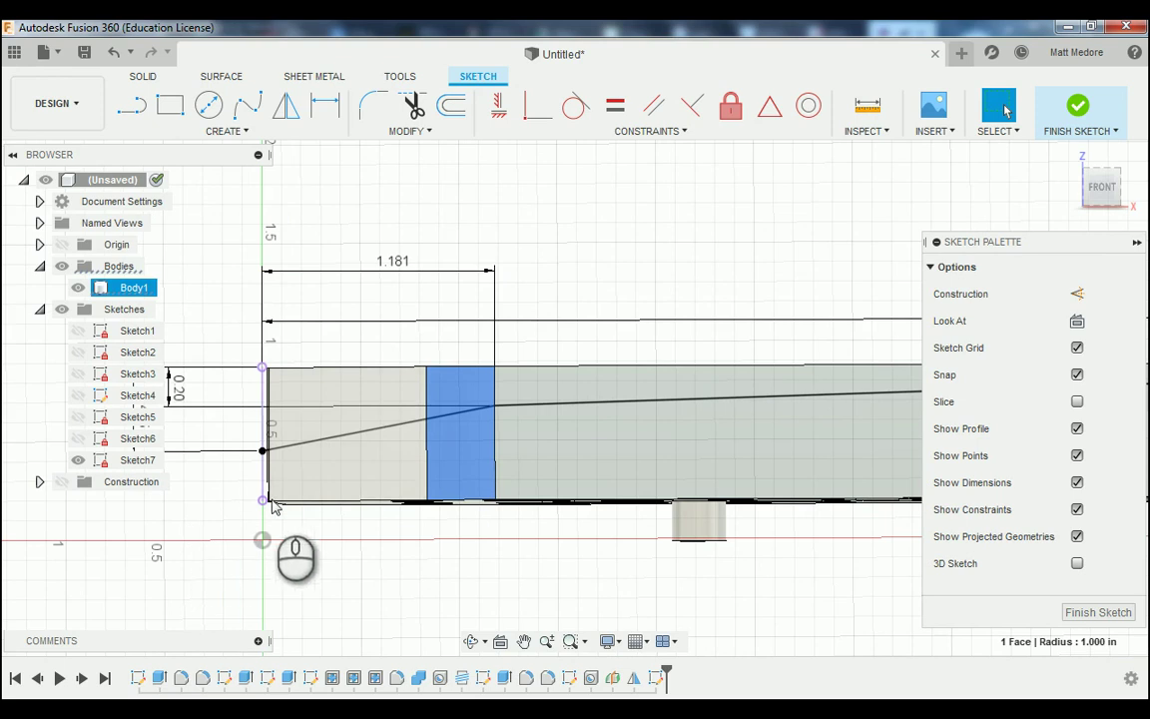
{"action": "scroll", "coordinate": [281, 494], "scroll_direction": "down", "scroll_amount": 2}
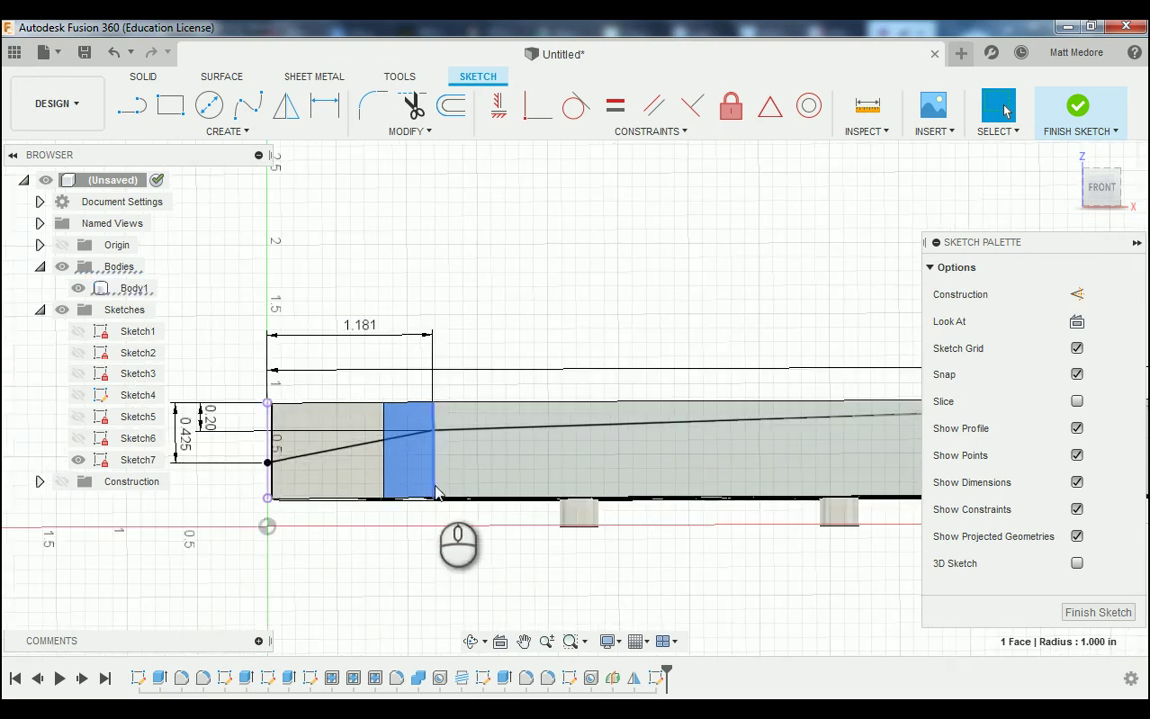
{"action": "scroll", "coordinate": [239, 561], "scroll_direction": "down", "scroll_amount": 1}
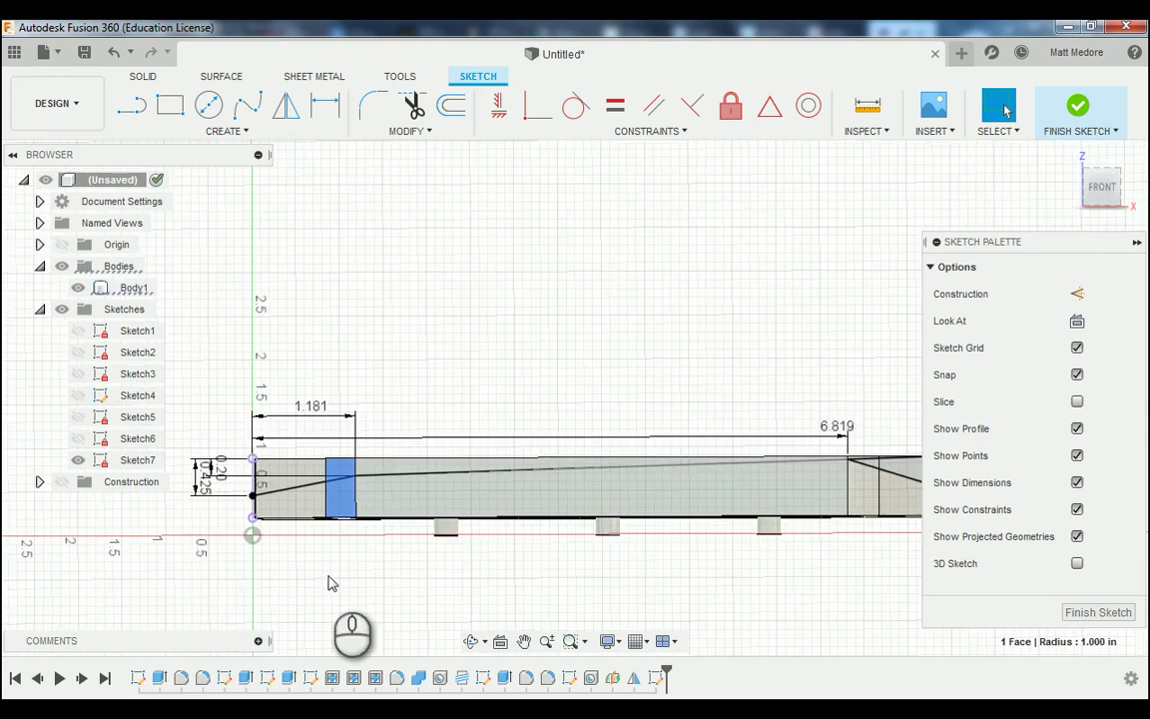
{"action": "scroll", "coordinate": [352, 589], "scroll_direction": "up", "scroll_amount": 1}
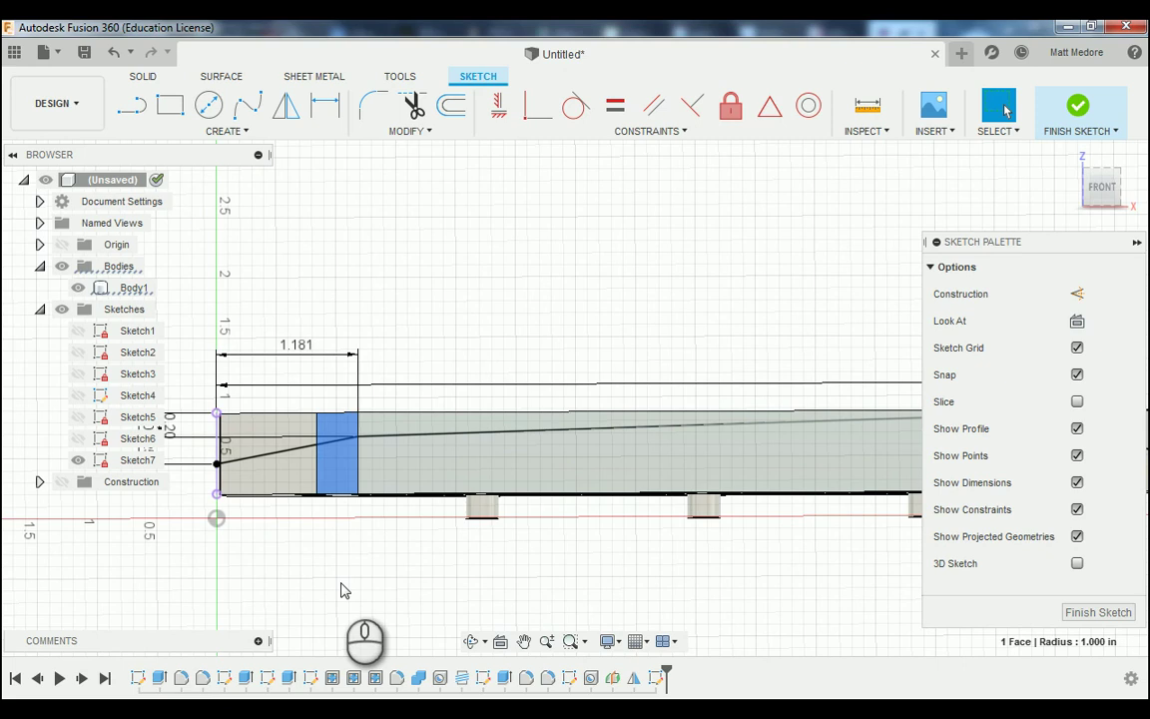
- Draw connected lines up from the left projected edge's upper endpoint, across above the plate, and down about 0.84 in to the right edge's upper endpoint
{"action": "key", "text": "l"}
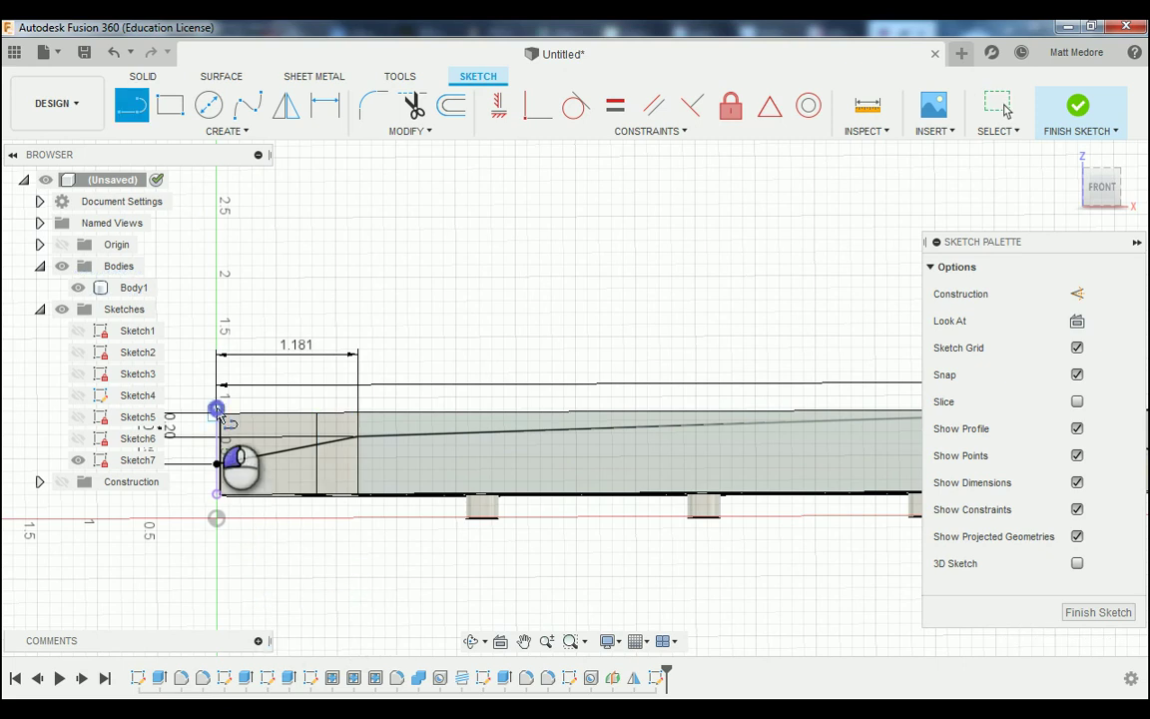
{"action": "left_click", "coordinate": [216, 409]}
{"action": "scroll", "coordinate": [526, 327], "scroll_direction": "down", "scroll_amount": 5}
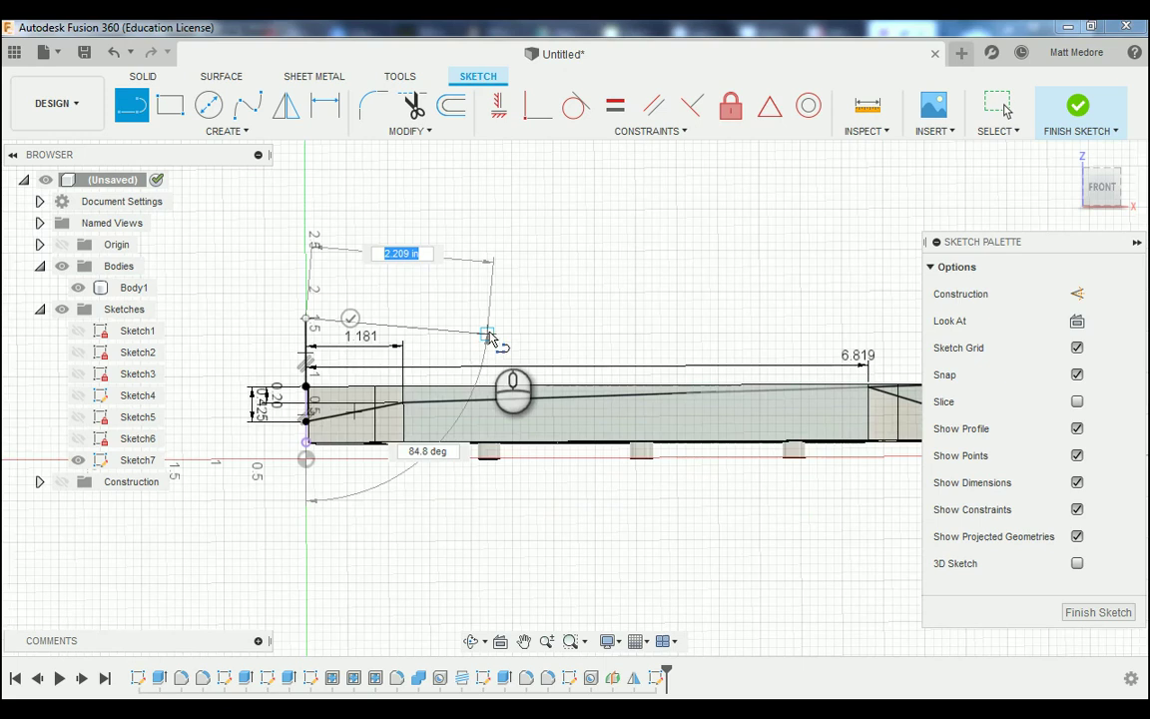
{"action": "scroll", "coordinate": [796, 328], "scroll_direction": "up", "scroll_amount": 5}
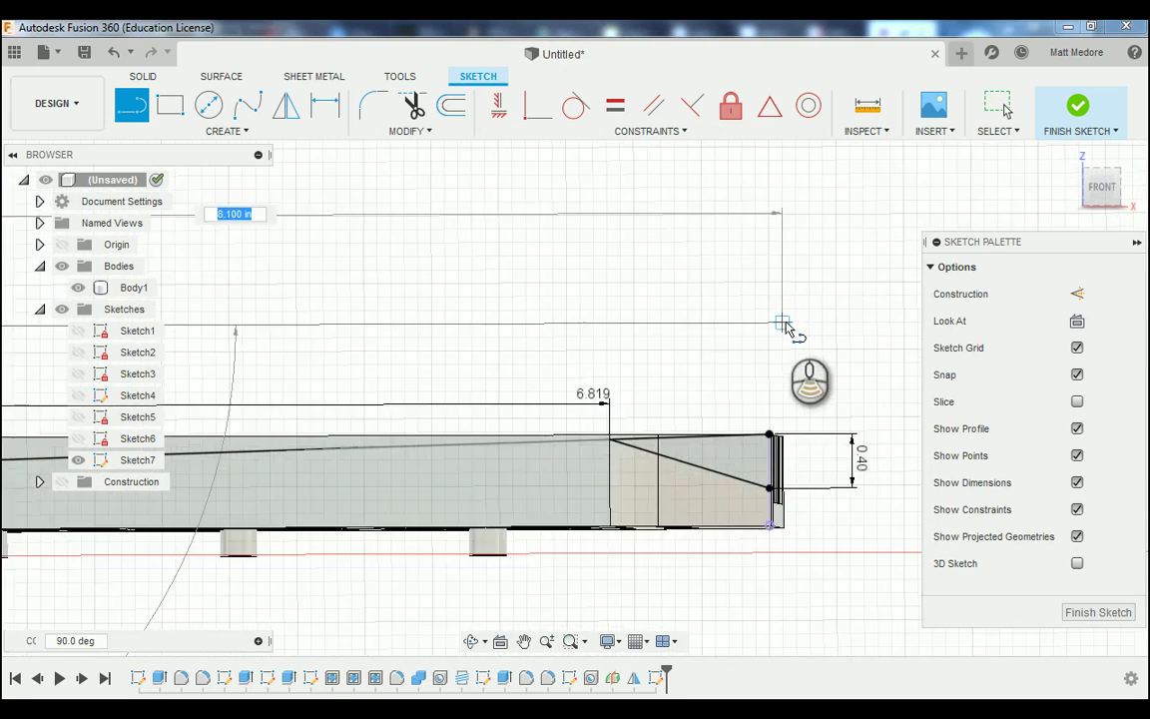
{"action": "left_click", "coordinate": [795, 328]}
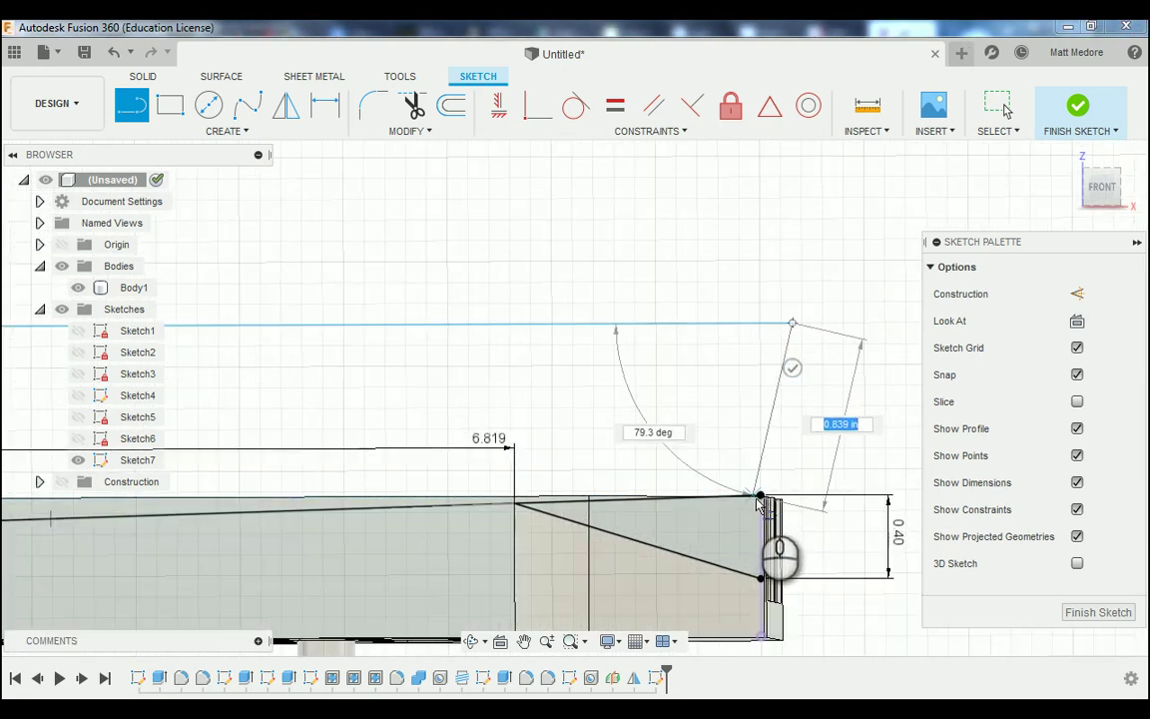
{"action": "left_click", "coordinate": [762, 495]}
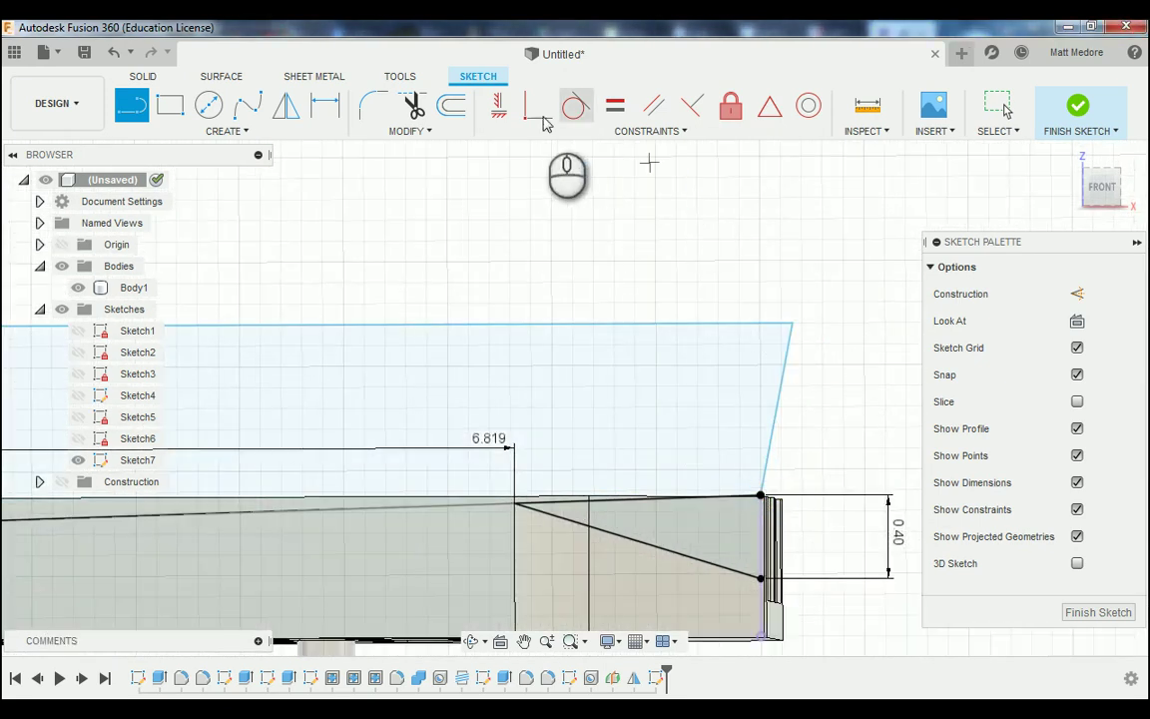
- Constrain the closing line above the plate's right end to be vertical
{"action": "left_click", "coordinate": [496, 123]}
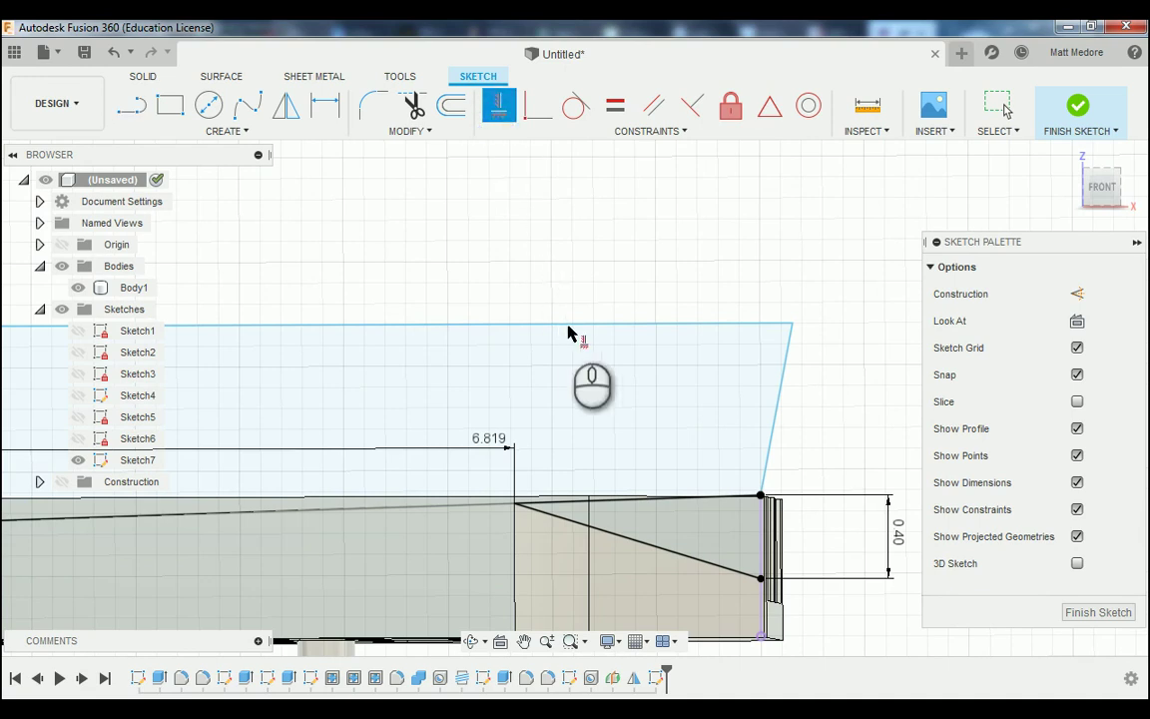
{"action": "left_click", "coordinate": [781, 399]}
{"action": "scroll", "coordinate": [835, 256], "scroll_direction": "down", "scroll_amount": 4}
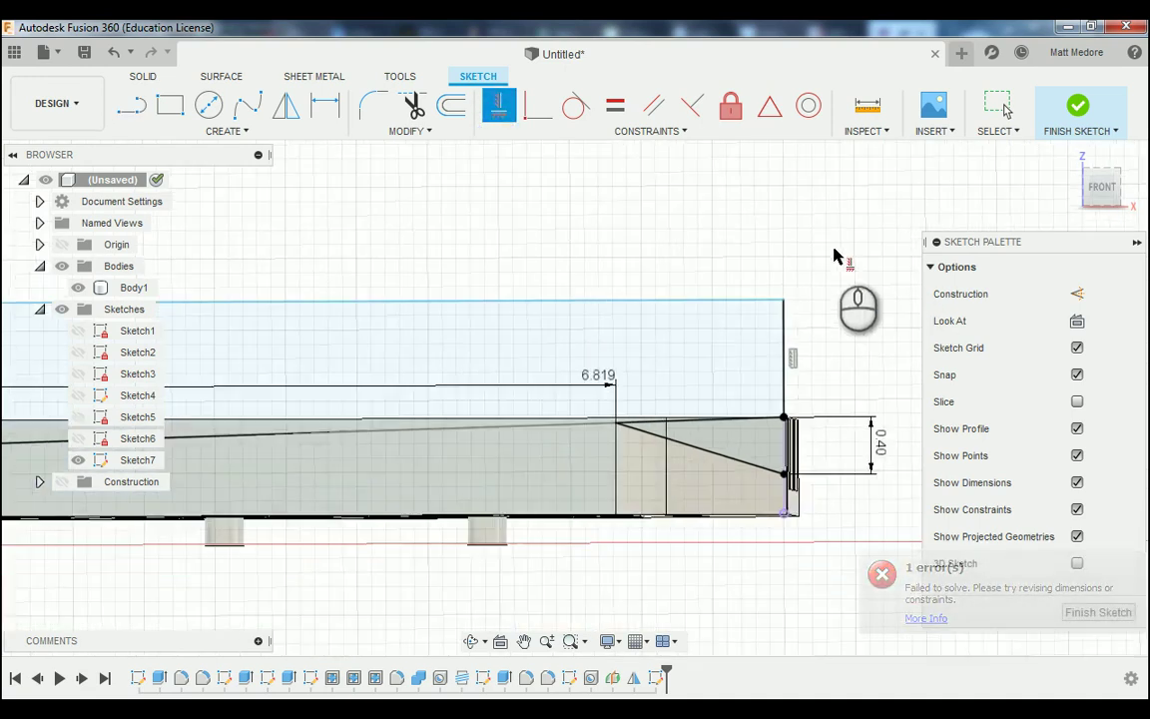
{"action": "scroll", "coordinate": [713, 519], "scroll_direction": "down", "scroll_amount": 2}
{"action": "scroll", "coordinate": [606, 297], "scroll_direction": "up", "scroll_amount": 3}
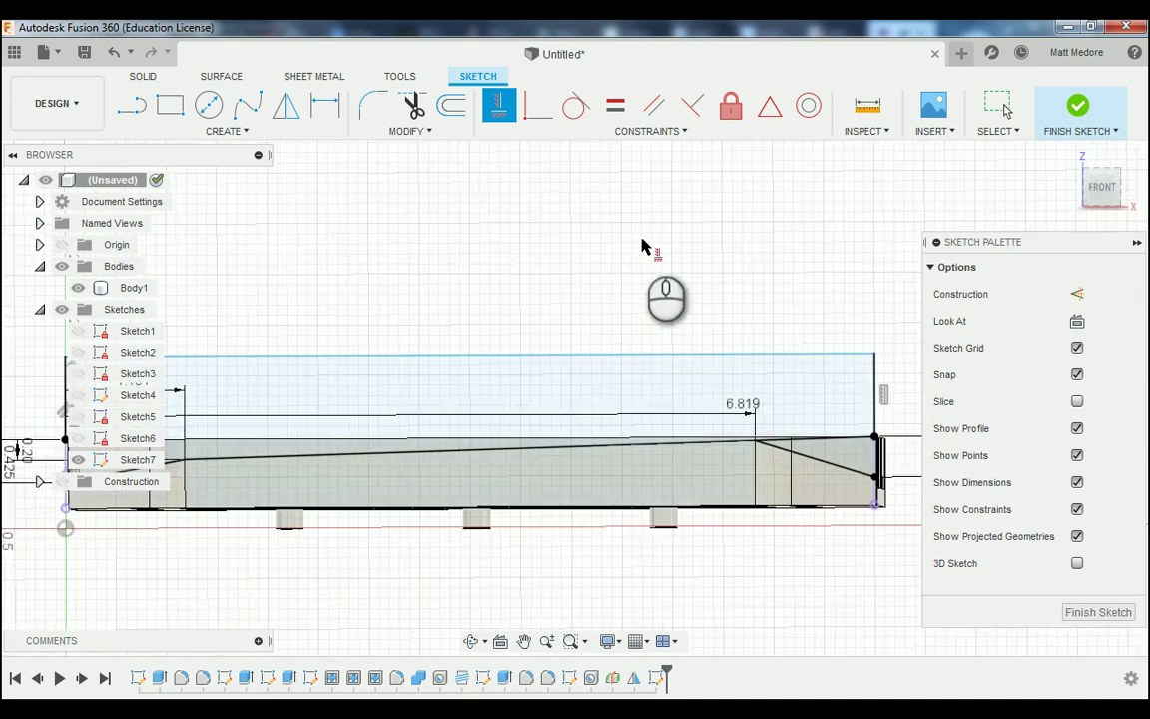
{"action": "scroll", "coordinate": [760, 236], "scroll_direction": "down", "scroll_amount": 3}
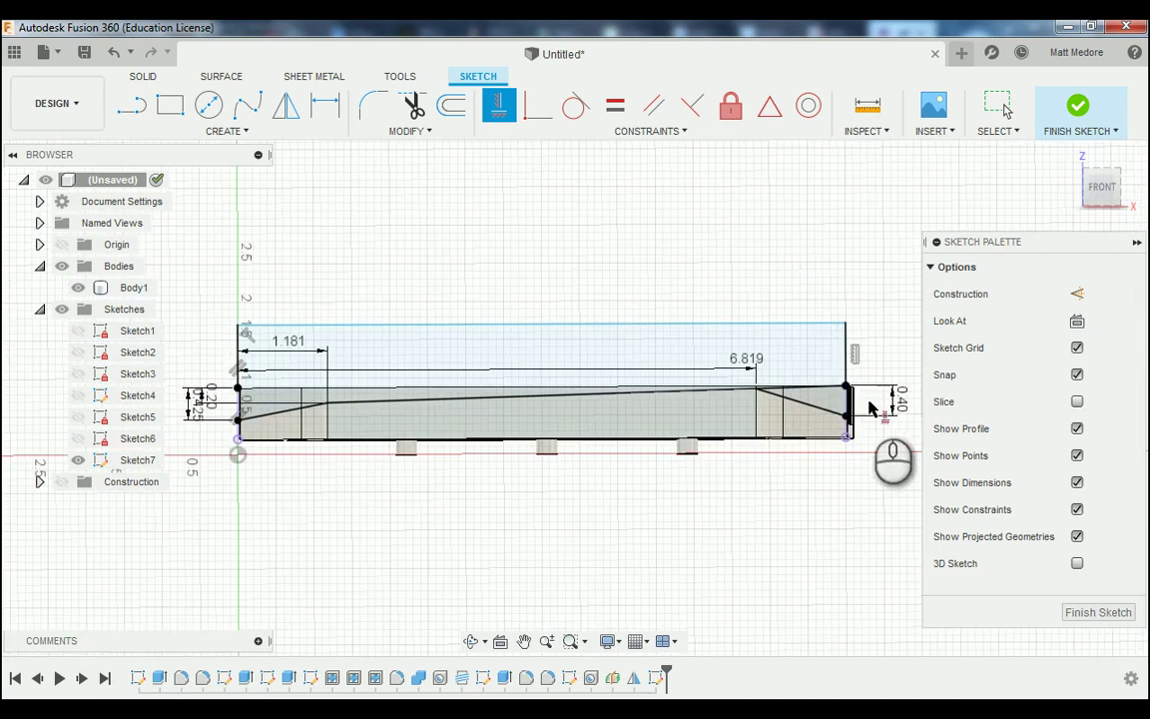
{"action": "scroll", "coordinate": [867, 402], "scroll_direction": "up", "scroll_amount": 2}
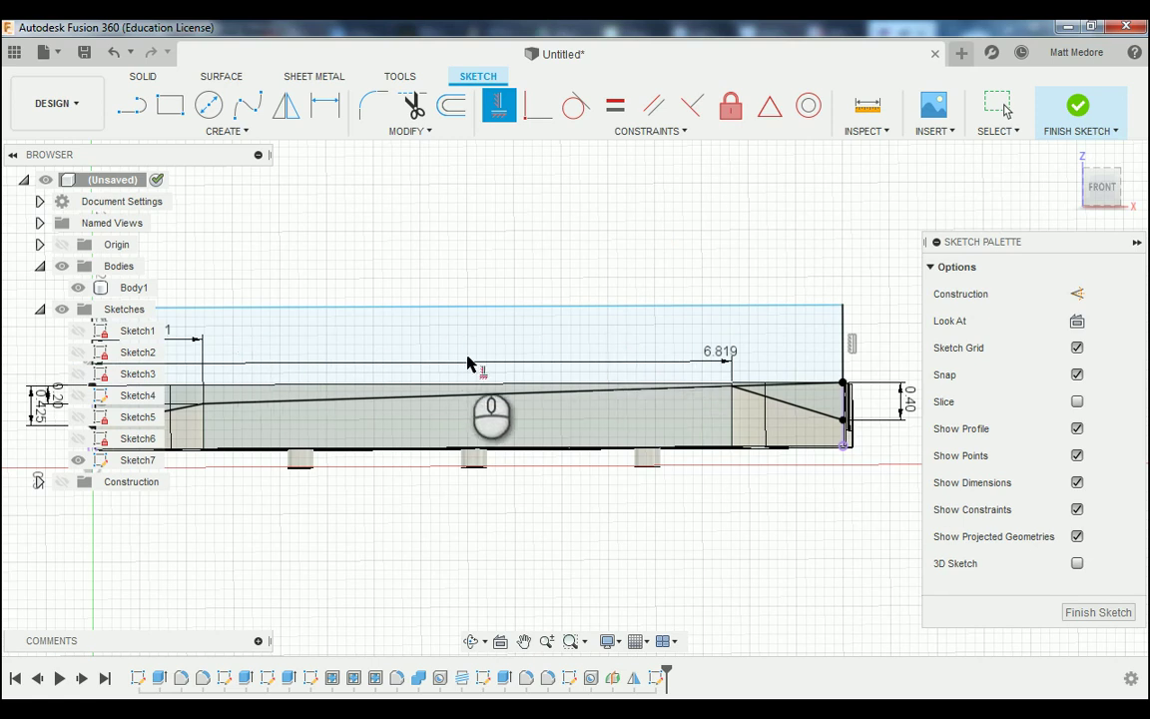
- Extrude the large region above the plate and the small triangular regions at both ends as a cut with extent All
{"action": "right_click", "coordinate": [586, 208]}
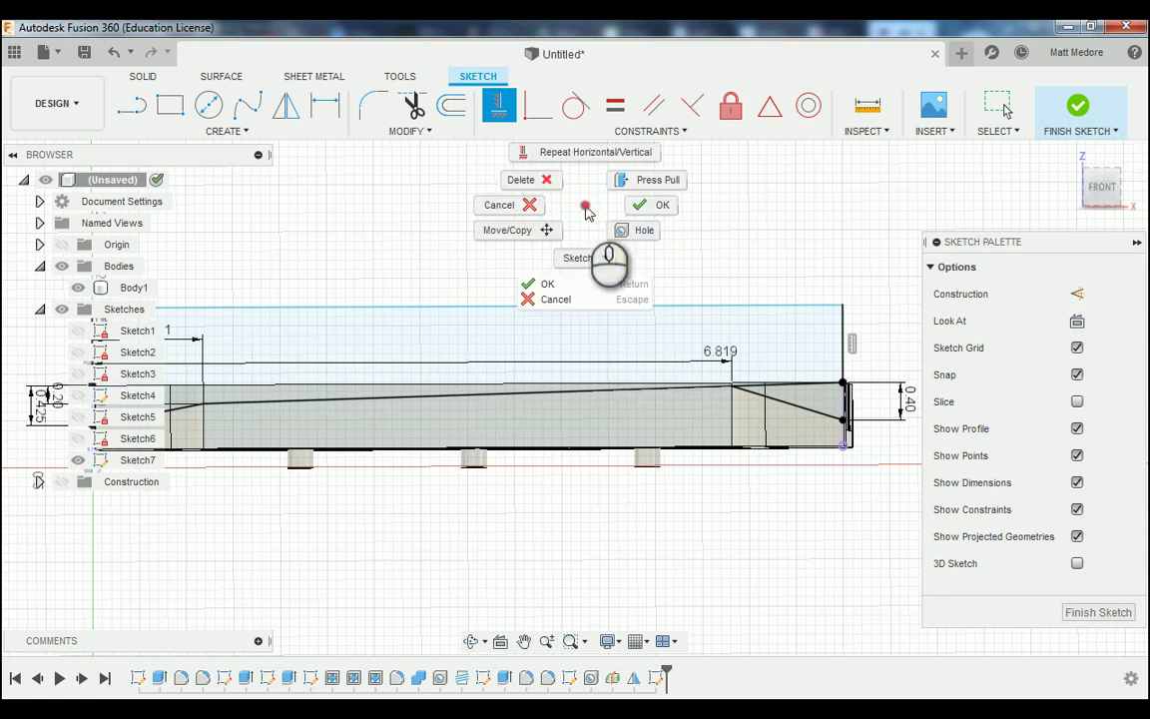
{"action": "left_click", "coordinate": [658, 181]}
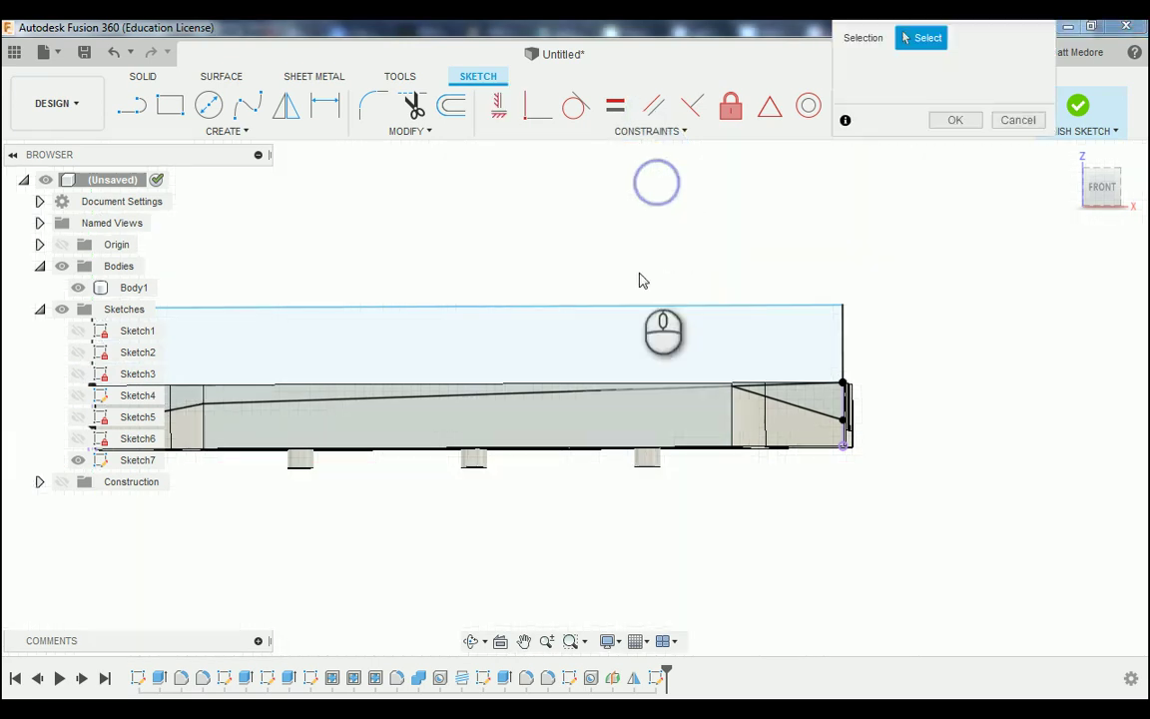
{"action": "left_click", "coordinate": [597, 358]}
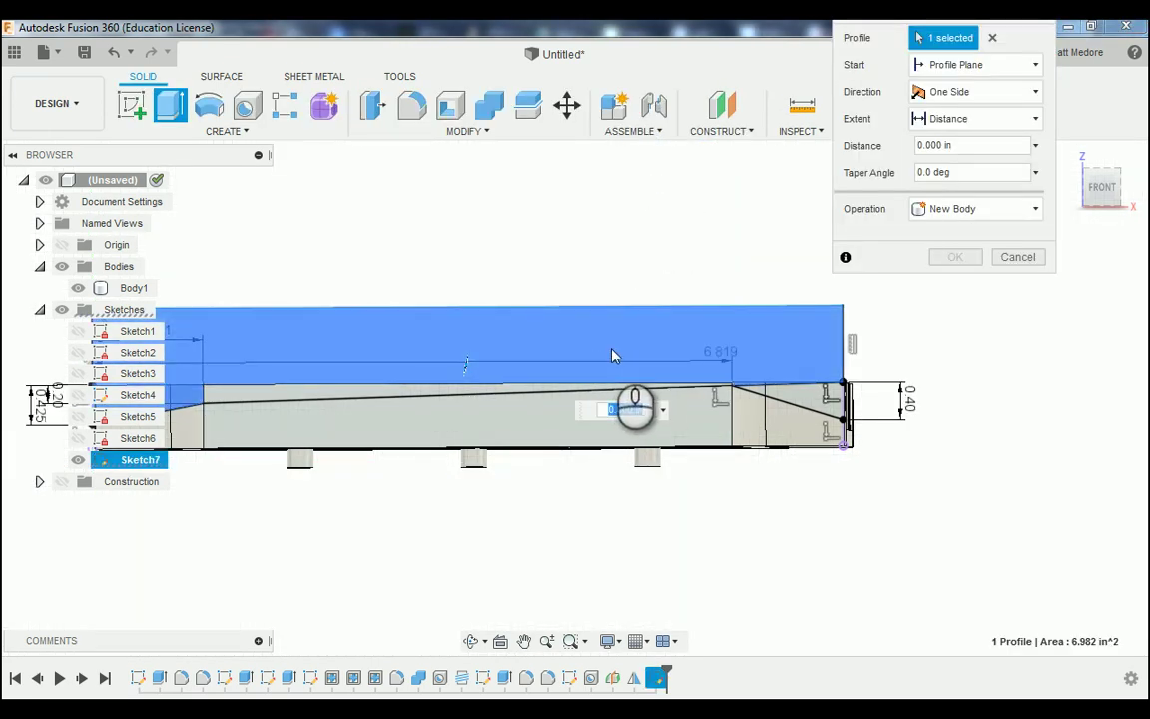
{"action": "scroll", "coordinate": [237, 400], "scroll_direction": "up", "scroll_amount": 3}
{"action": "left_click", "coordinate": [238, 398]}
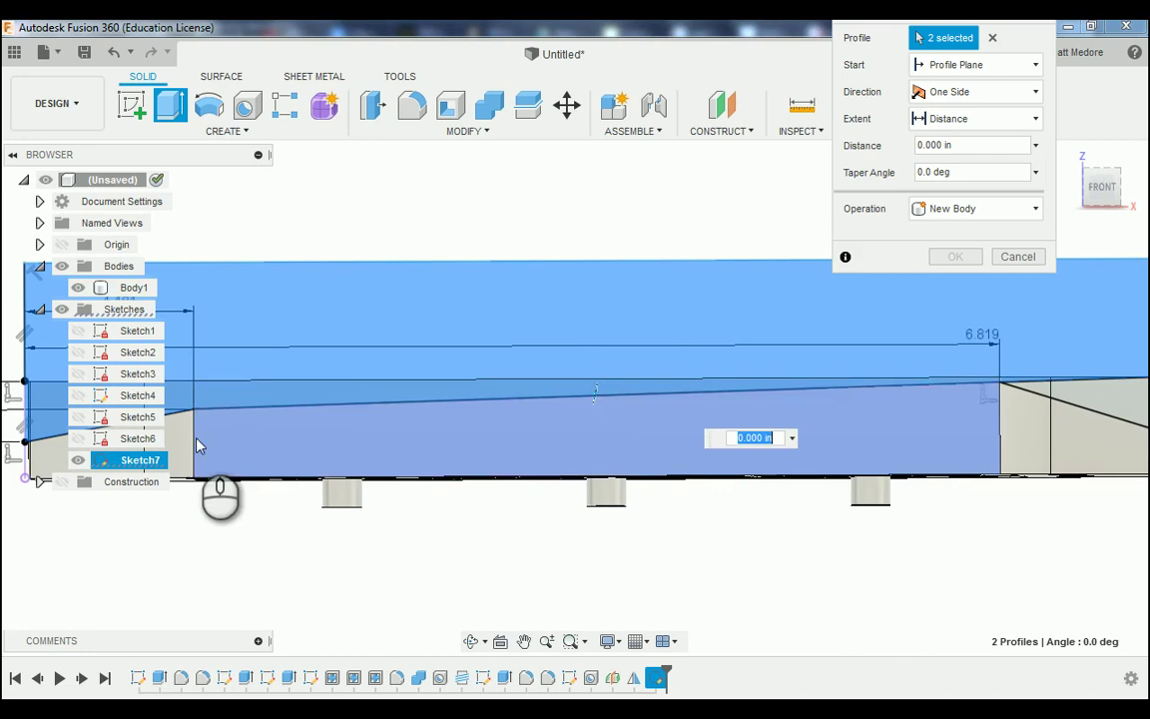
{"action": "scroll", "coordinate": [192, 441], "scroll_direction": "down", "scroll_amount": 3}
{"action": "scroll", "coordinate": [811, 452], "scroll_direction": "up", "scroll_amount": 3}
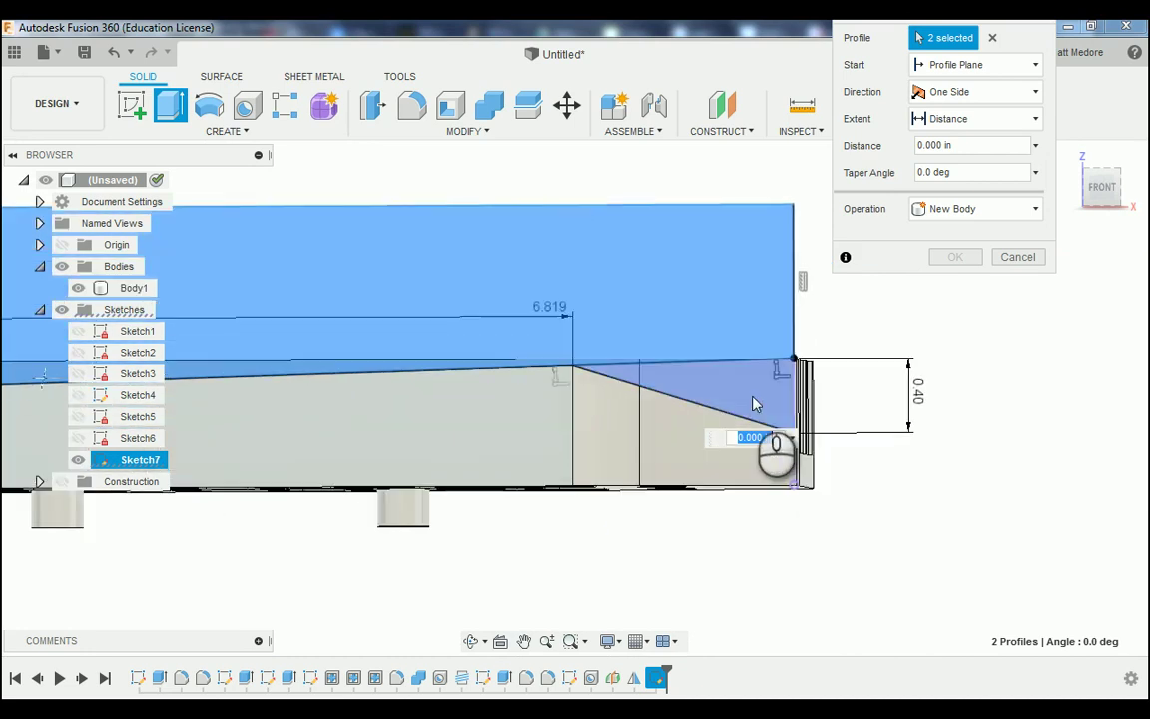
{"action": "left_click", "coordinate": [751, 401]}
{"action": "scroll", "coordinate": [706, 569], "scroll_direction": "down", "scroll_amount": 2}
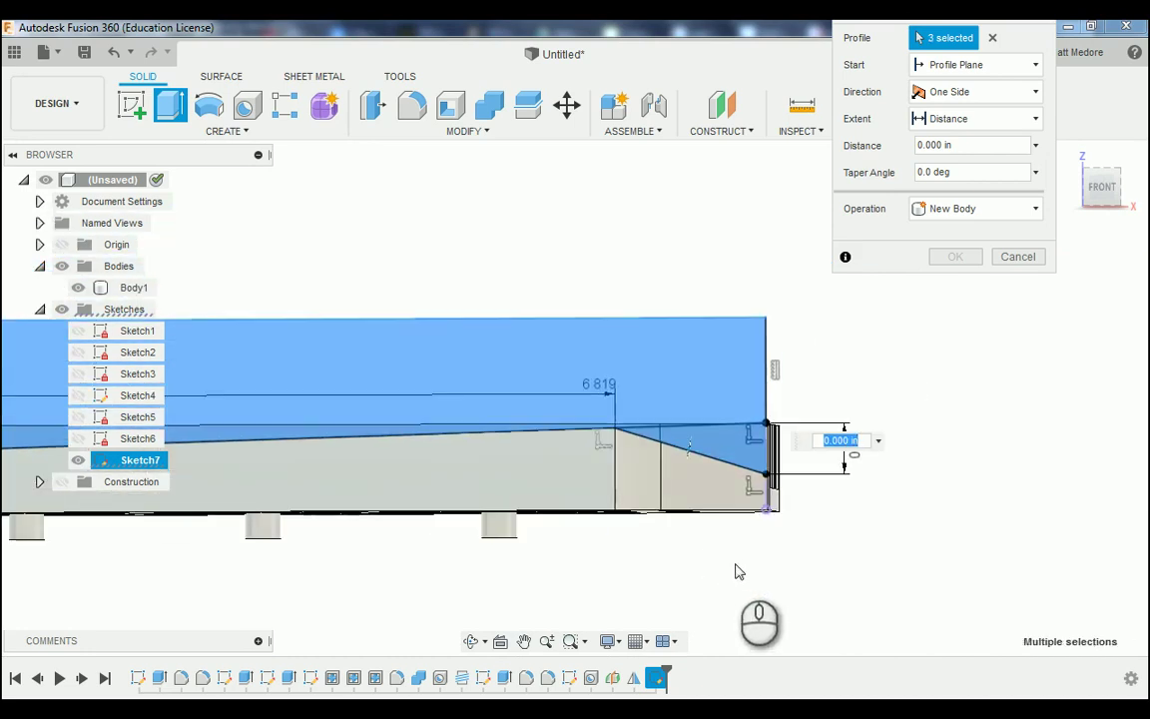
{"action": "left_click", "coordinate": [963, 121]}
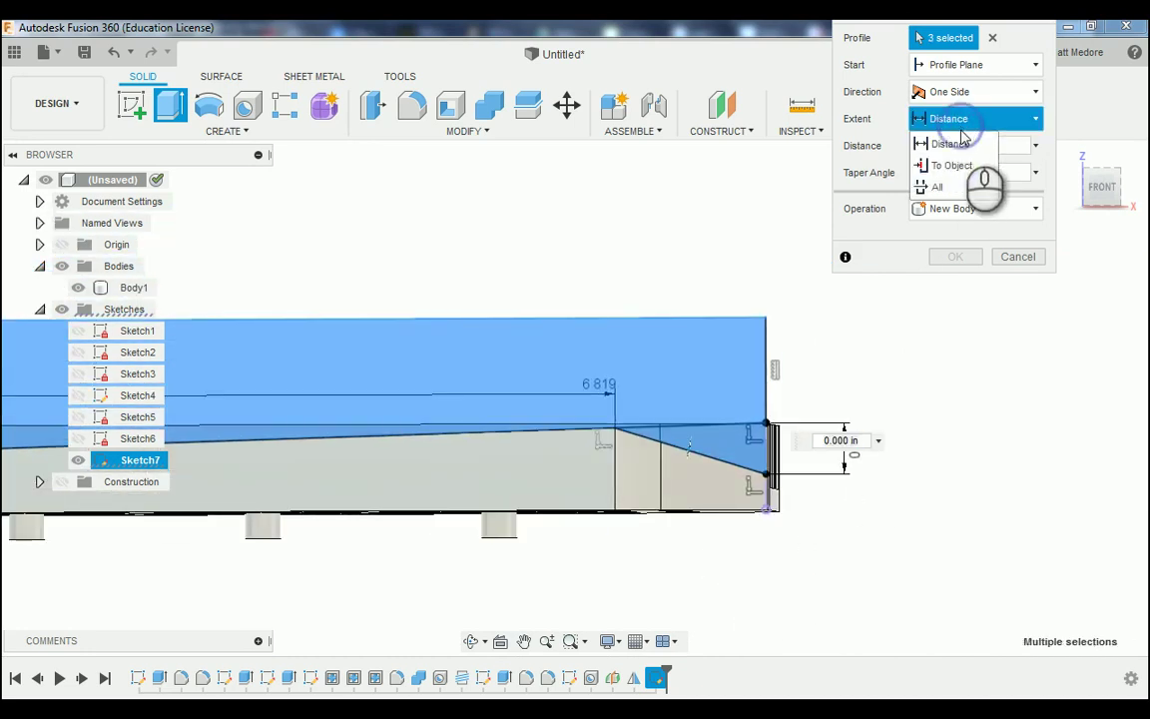
{"action": "left_click", "coordinate": [958, 189]}
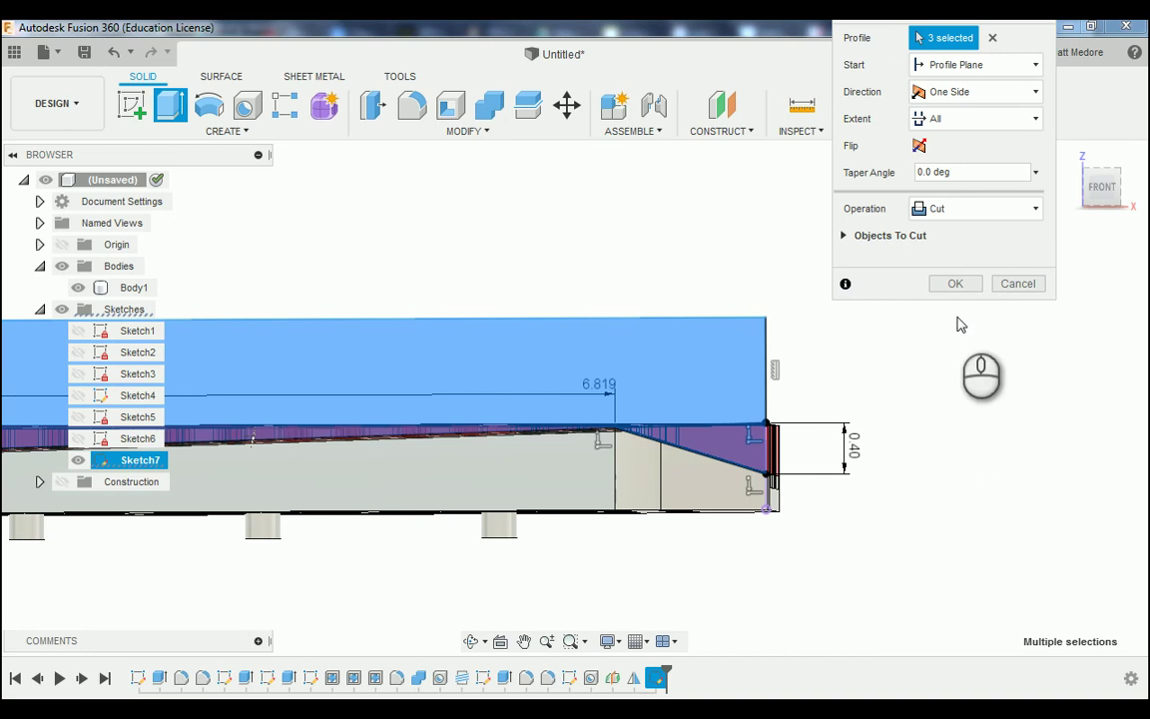
{"action": "left_click", "coordinate": [954, 284]}
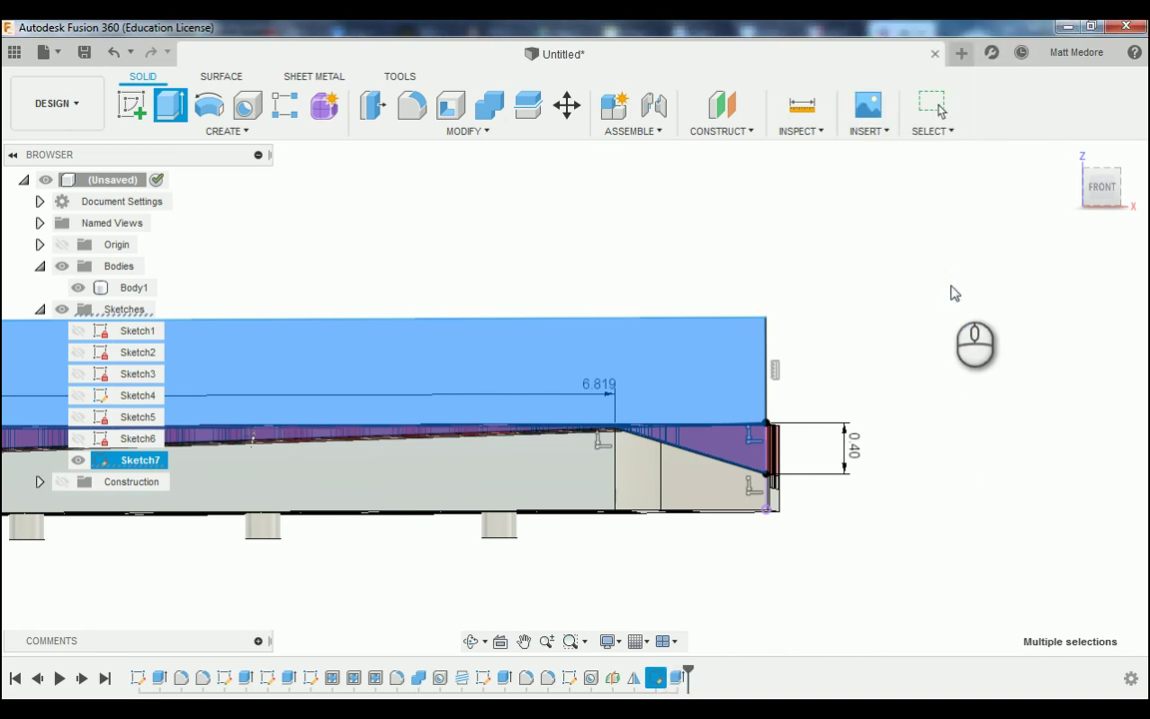
- Examine the sloped cut across the plate's upper surface and at its right end from several angles
{"action": "middle_click_drag", "start_coordinate": [896, 362], "coordinate": [892, 397], "text": "shift"}
{"action": "scroll", "coordinate": [995, 448], "scroll_direction": "up", "scroll_amount": 4}
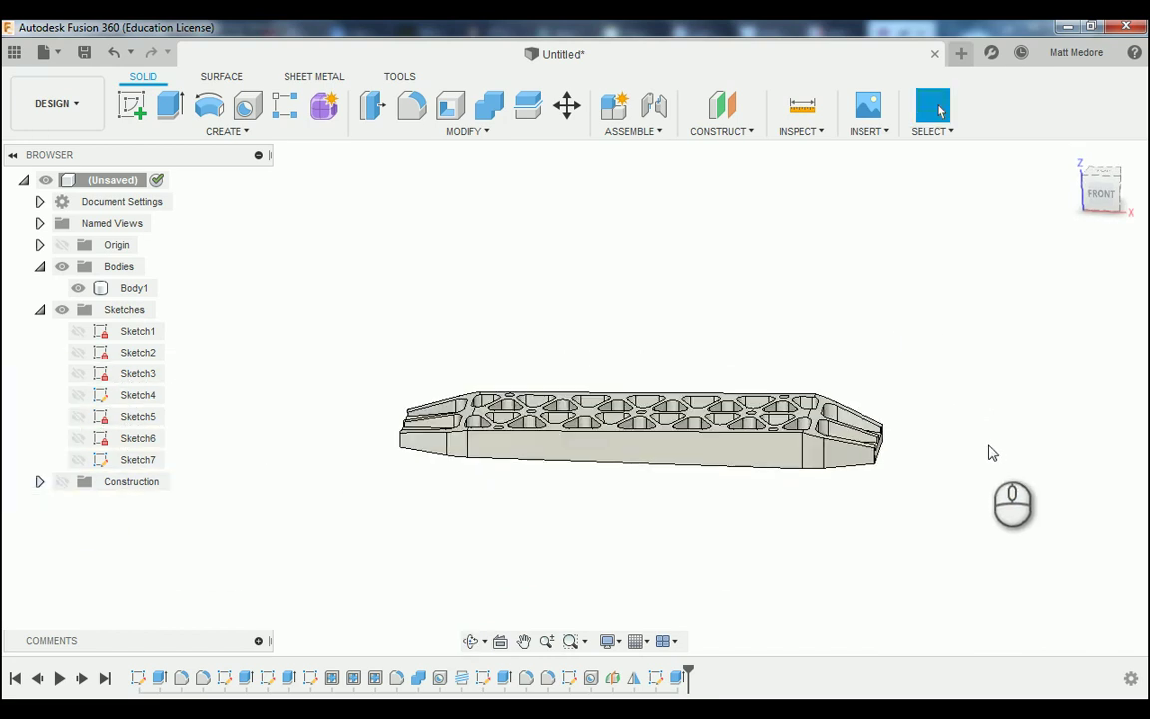
{"action": "scroll", "coordinate": [988, 452], "scroll_direction": "down", "scroll_amount": 3}
{"action": "scroll", "coordinate": [873, 494], "scroll_direction": "down", "scroll_amount": 2}
{"action": "scroll", "coordinate": [667, 556], "scroll_direction": "up", "scroll_amount": 3}
{"action": "scroll", "coordinate": [573, 498], "scroll_direction": "down", "scroll_amount": 3}
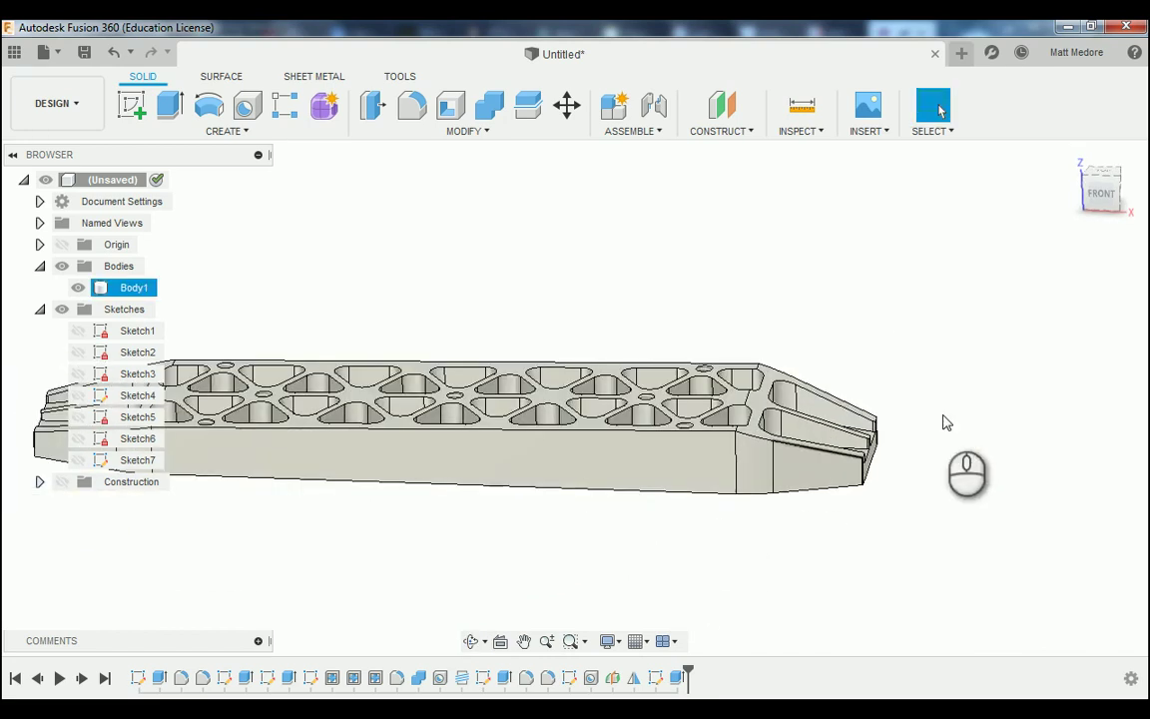
{"action": "scroll", "coordinate": [873, 503], "scroll_direction": "down", "scroll_amount": 3}
{"action": "scroll", "coordinate": [877, 484], "scroll_direction": "up", "scroll_amount": 2}
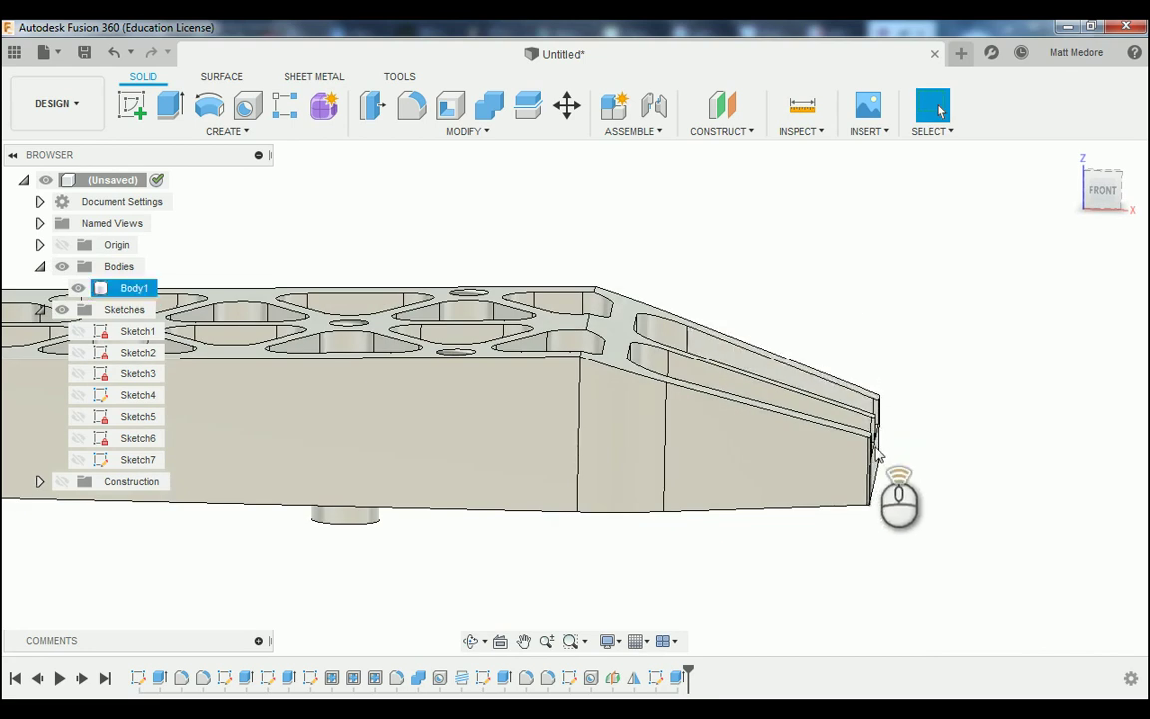
{"action": "scroll", "coordinate": [877, 454], "scroll_direction": "up", "scroll_amount": 1}
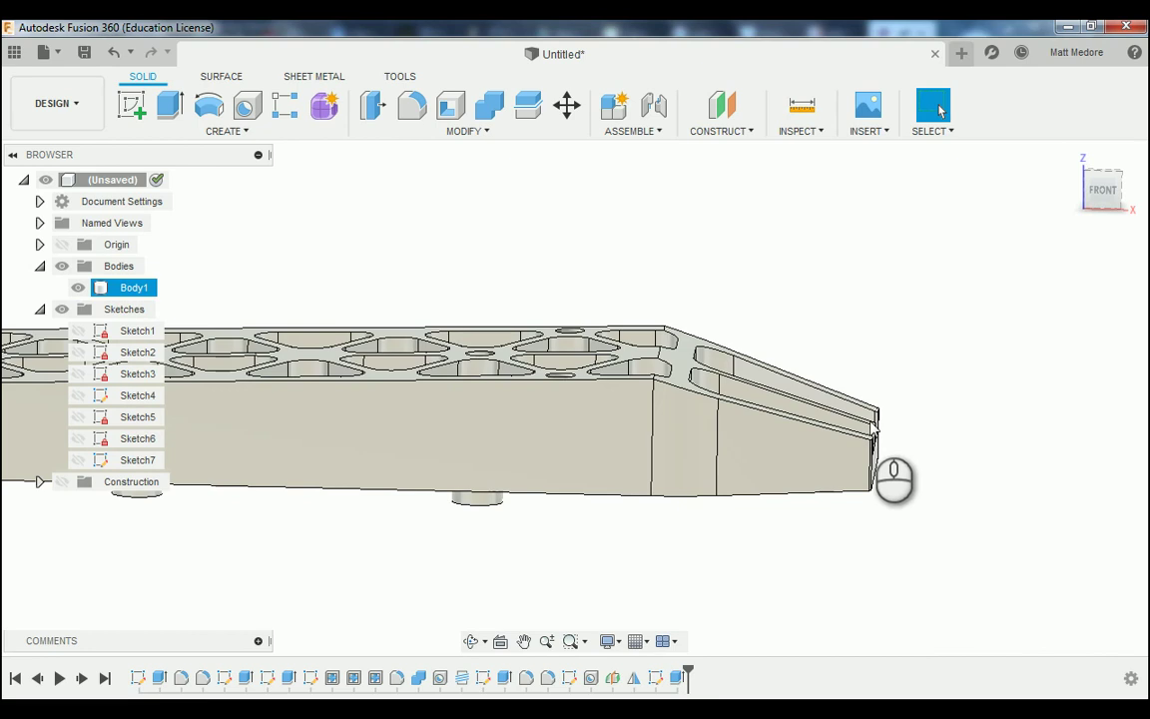
{"action": "middle_click_drag", "start_coordinate": [906, 441], "coordinate": [882, 419], "text": "shift"}
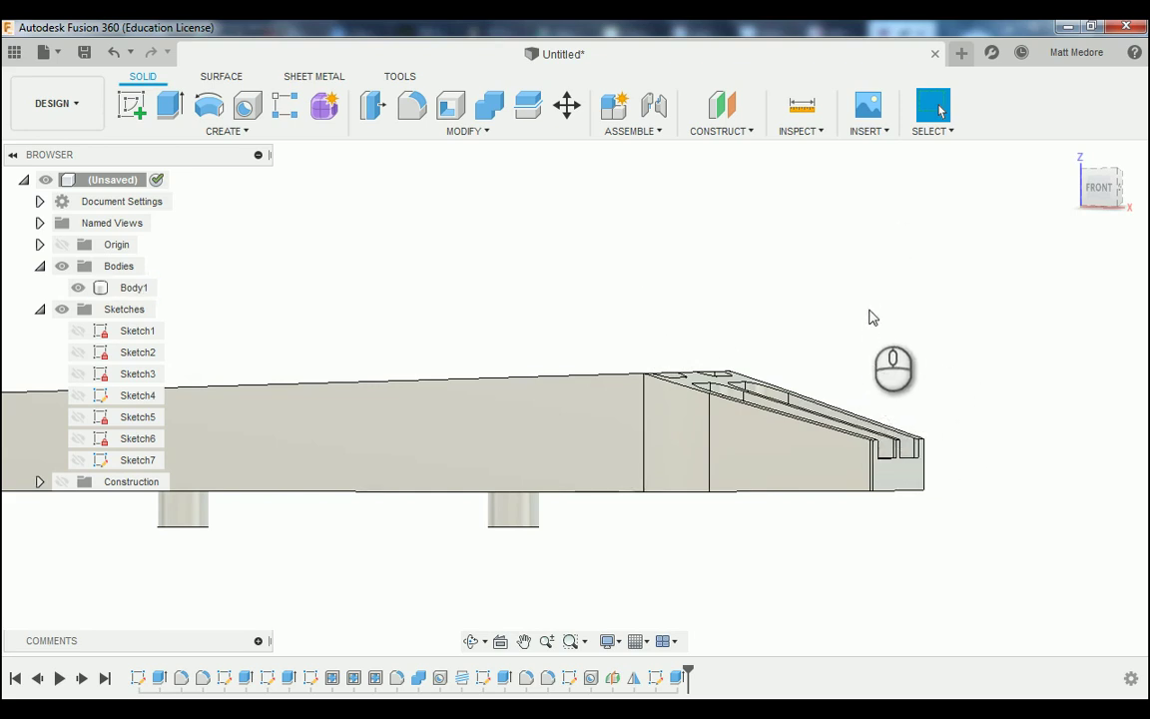
{"action": "mouse_move", "coordinate": [869, 317]}
{"action": "middle_mouse_down", "text": "shift"}
{"action": "mouse_move", "coordinate": [890, 321]}
{"action": "mouse_move", "coordinate": [880, 337]}
{"action": "middle_mouse_up", "text": "shift"}
{"action": "scroll", "coordinate": [939, 350], "scroll_direction": "up", "scroll_amount": 4}
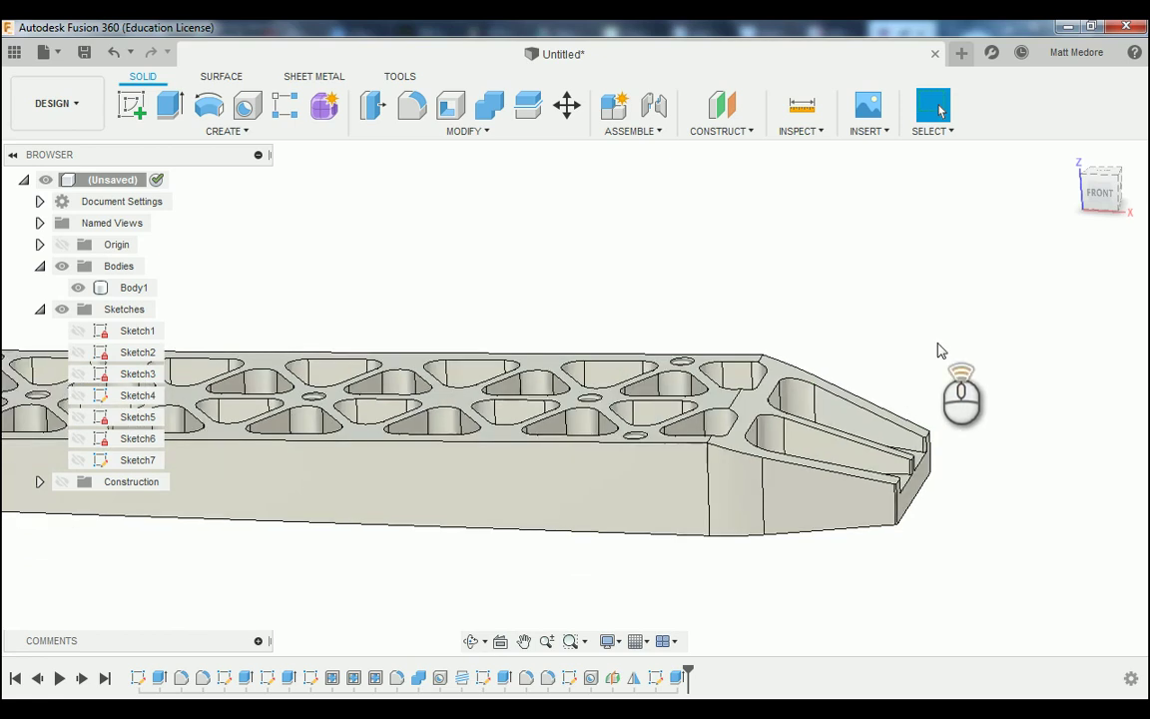
{"action": "scroll", "coordinate": [657, 287], "scroll_direction": "down", "scroll_amount": 1}
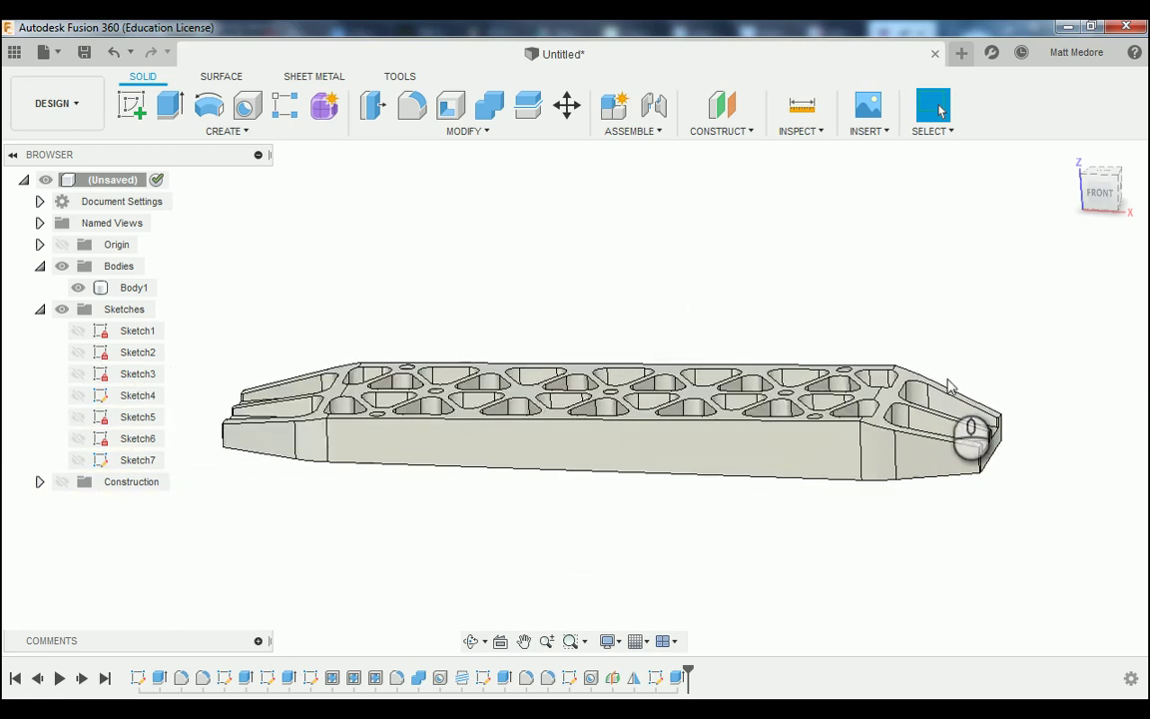
- Fillet the six edge segments along the upper surface's two bend lines, three at each end of the plate, with a 0.600 in radius
{"action": "scroll", "coordinate": [944, 399], "scroll_direction": "down", "scroll_amount": 5}
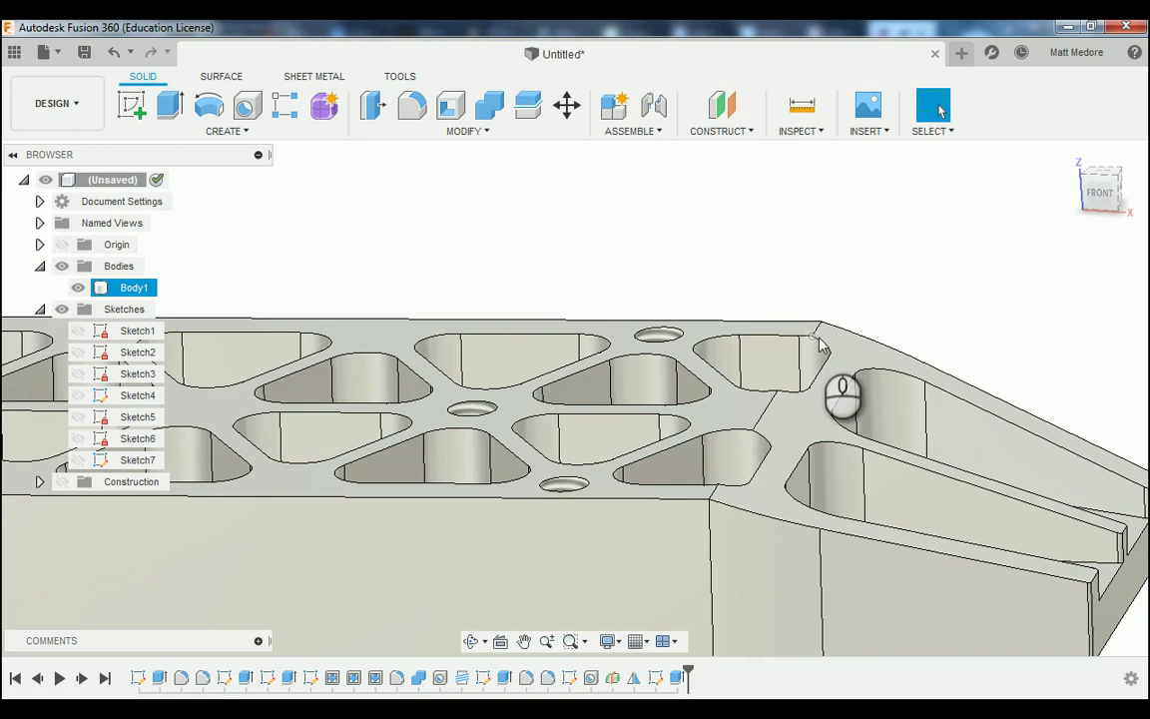
{"action": "left_click", "coordinate": [493, 136]}
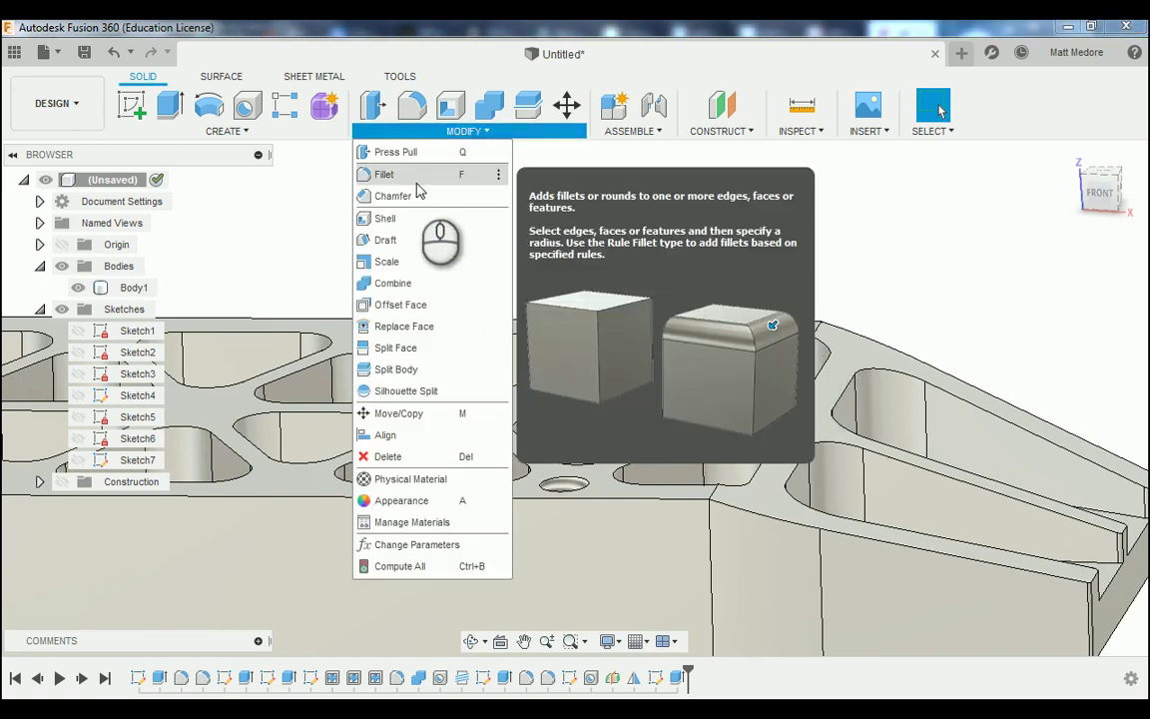
{"action": "left_click", "coordinate": [418, 175]}
{"action": "scroll", "coordinate": [496, 480], "scroll_direction": "down", "scroll_amount": 3}
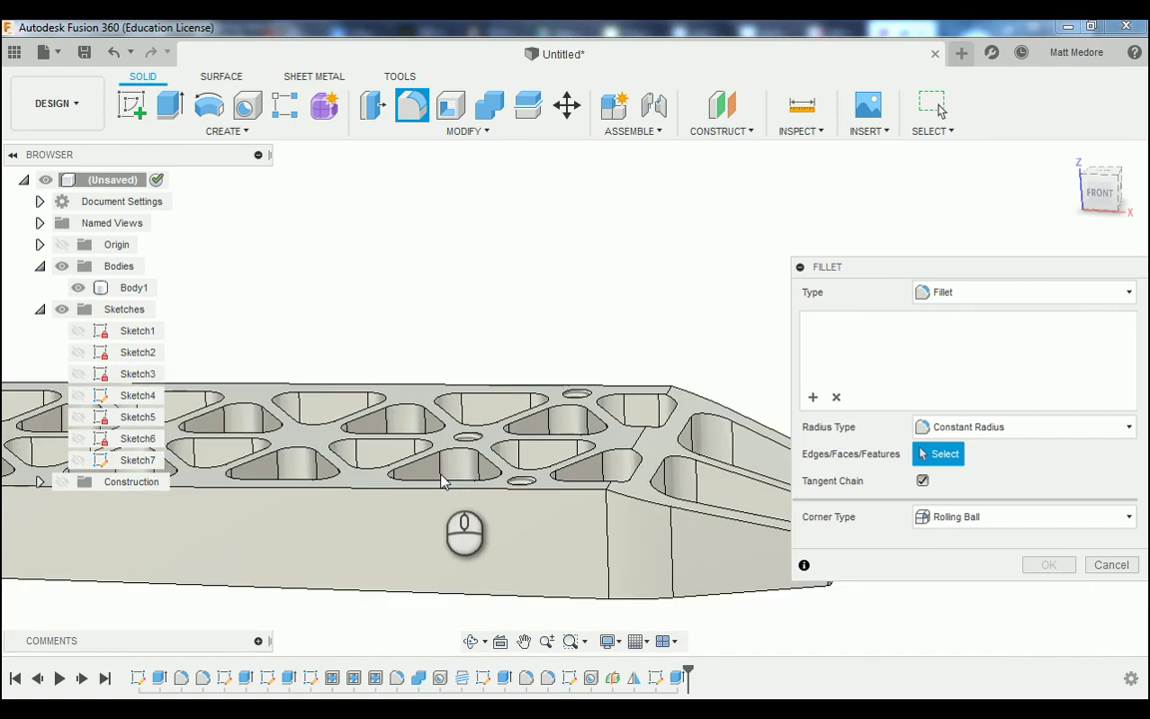
{"action": "scroll", "coordinate": [656, 477], "scroll_direction": "up", "scroll_amount": 3}
{"action": "left_click", "coordinate": [599, 503]}
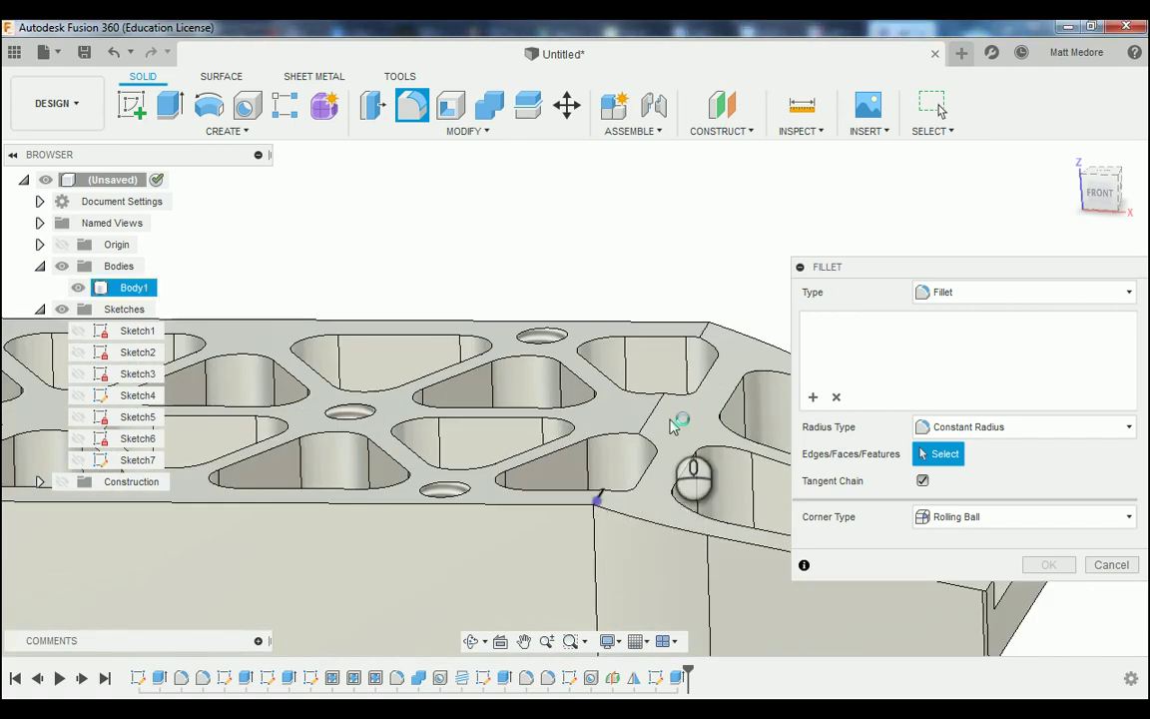
{"action": "left_click", "coordinate": [655, 417]}
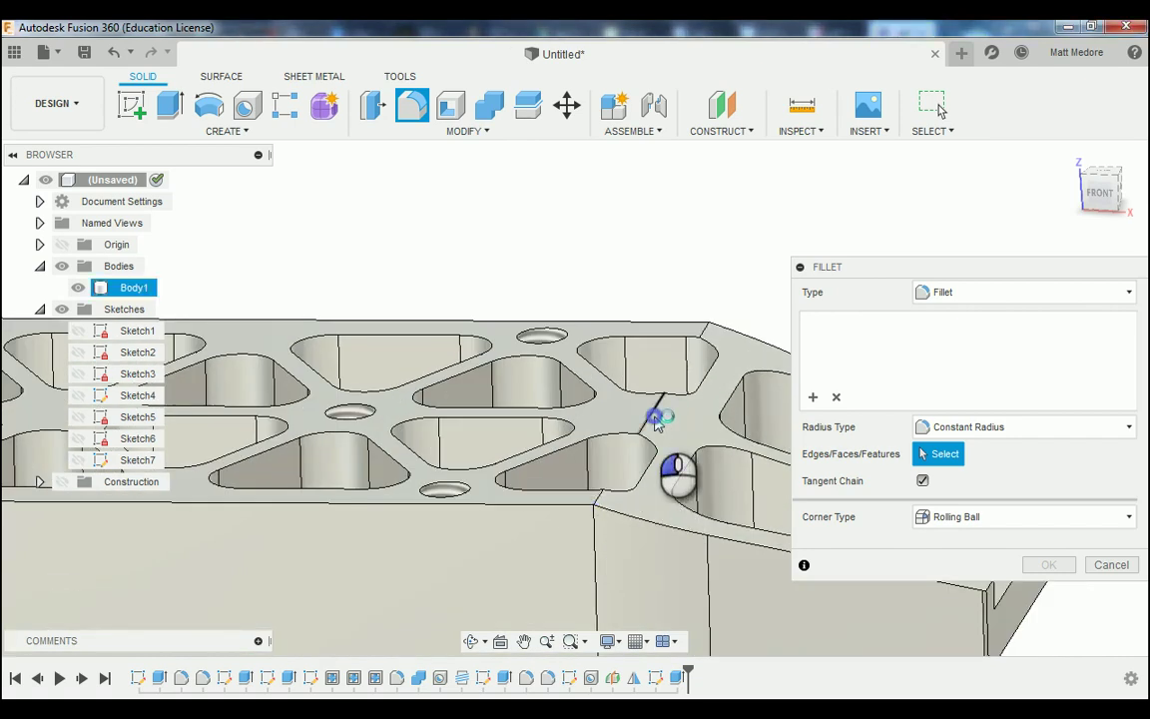
{"action": "left_click", "coordinate": [710, 330]}
{"action": "left_click", "coordinate": [605, 502]}
{"action": "scroll", "coordinate": [692, 526], "scroll_direction": "down", "scroll_amount": 5}
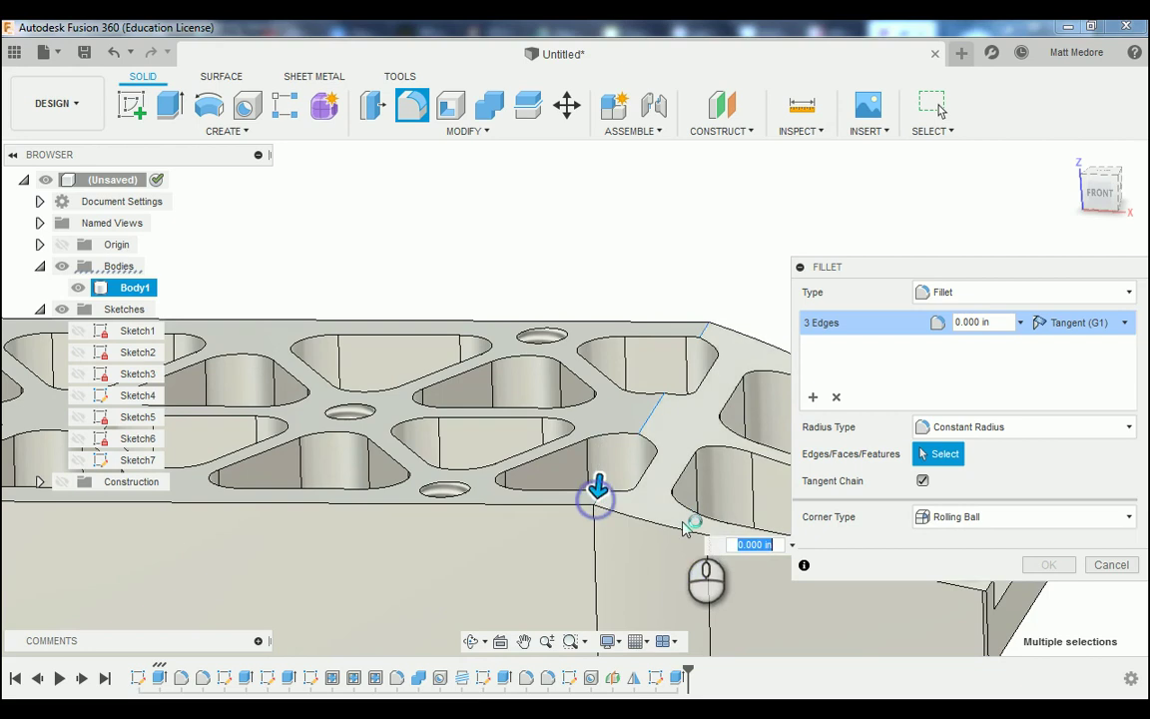
{"action": "scroll", "coordinate": [429, 554], "scroll_direction": "up", "scroll_amount": 10}
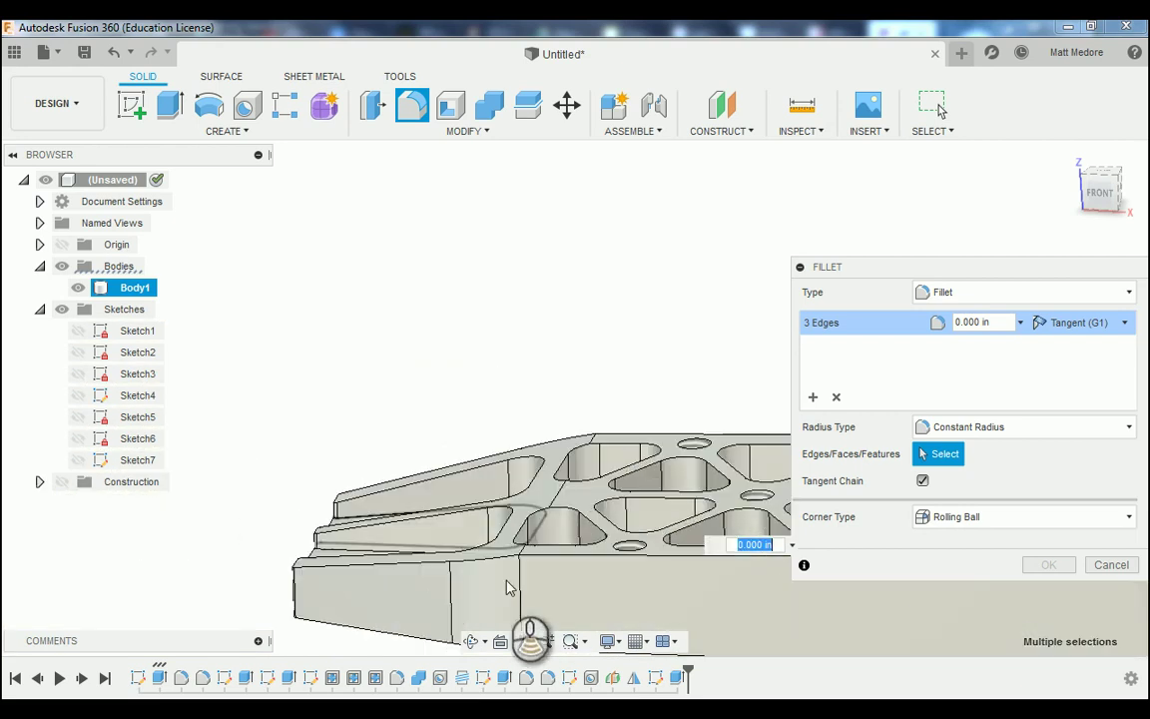
{"action": "left_click", "coordinate": [518, 536]}
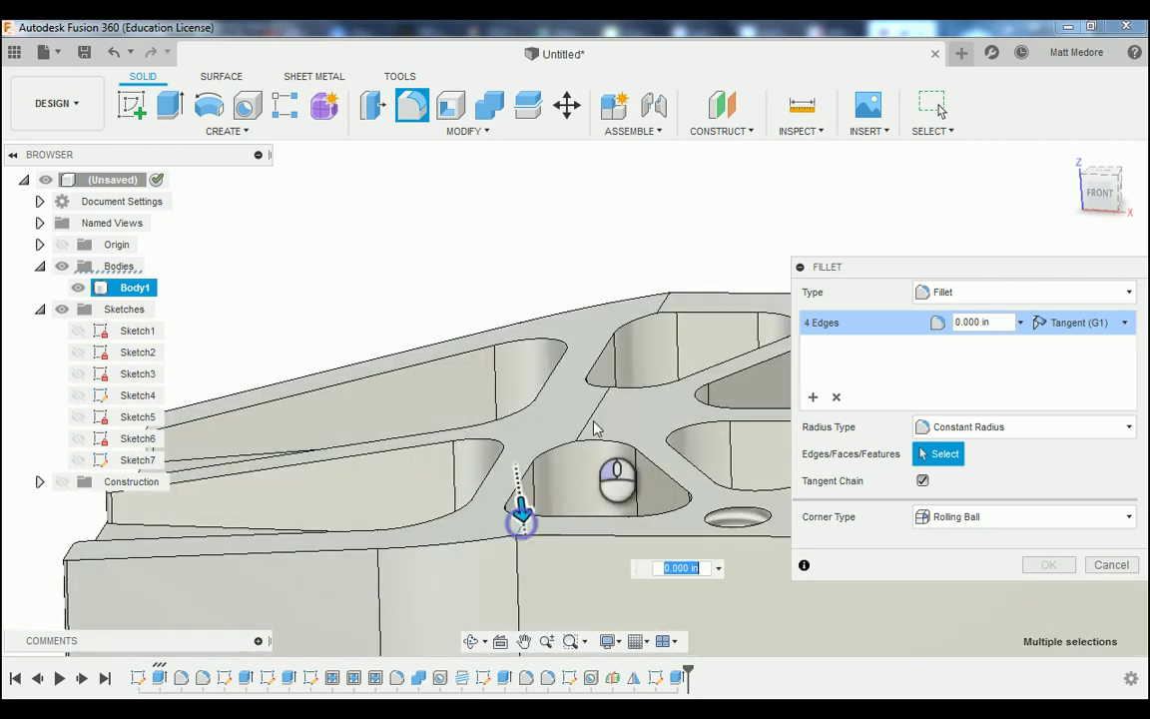
{"action": "left_click", "coordinate": [595, 391]}
{"action": "left_click", "coordinate": [659, 297]}
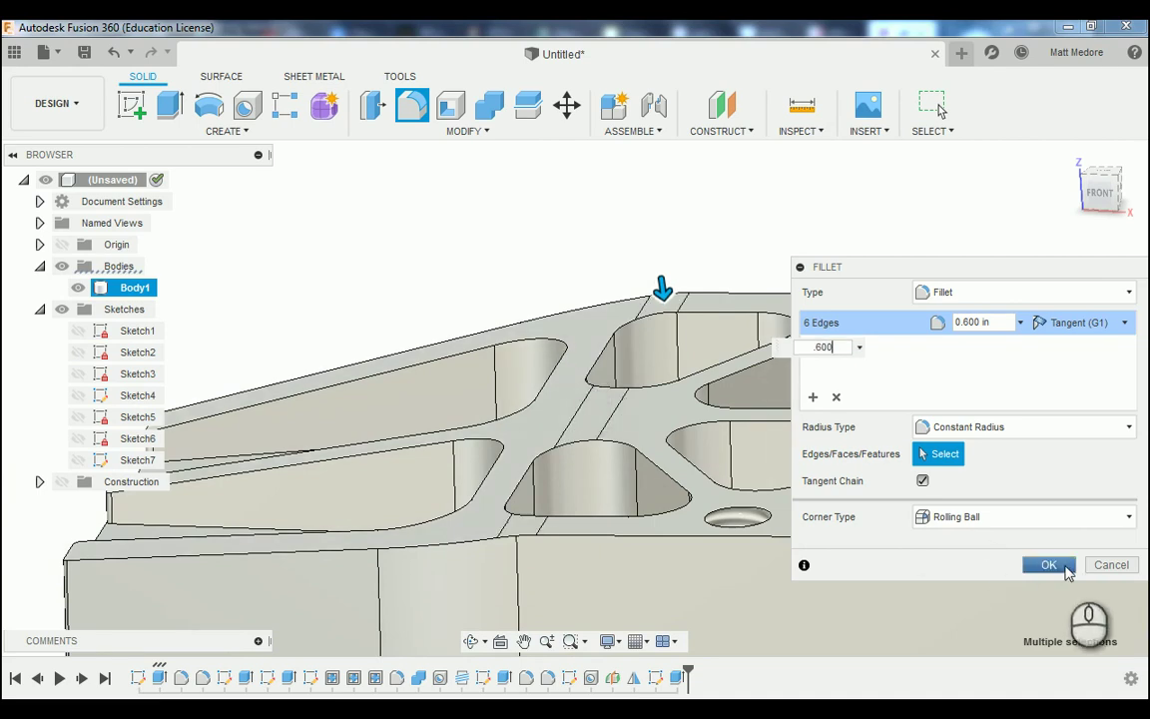
{"action": "left_click", "coordinate": [1048, 565]}
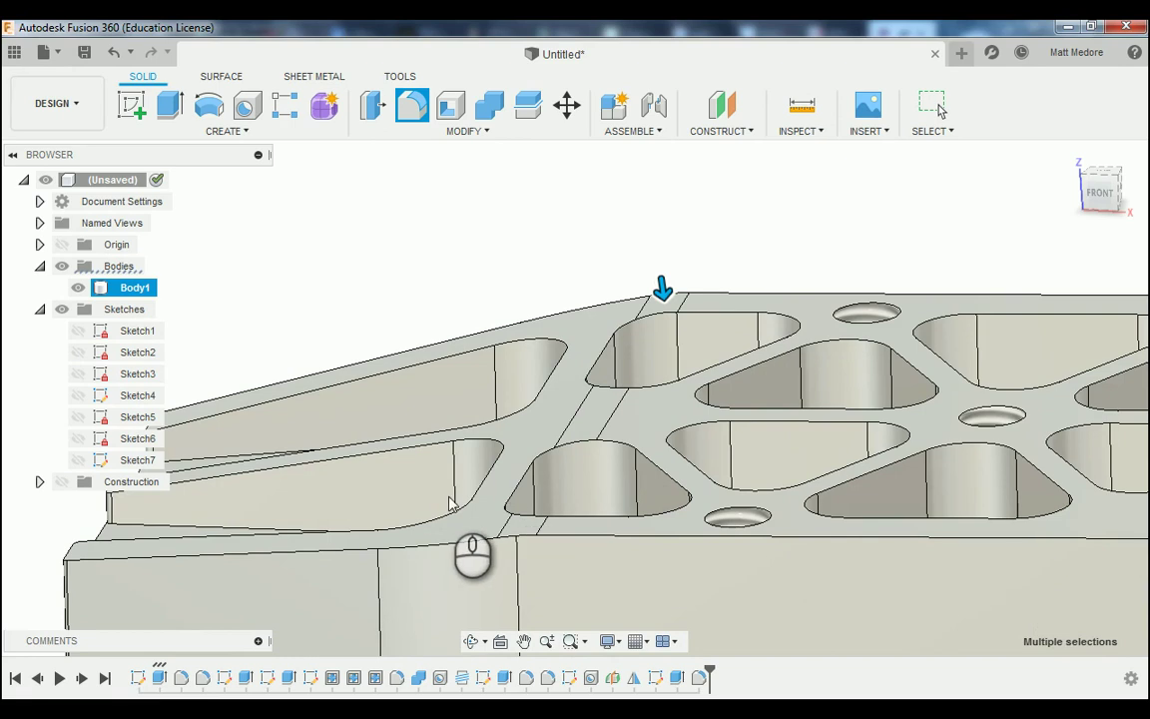
- Examine the rounded bends and the pocketed upper surface over the plate's full length
{"action": "scroll", "coordinate": [450, 504], "scroll_direction": "down", "scroll_amount": 10}
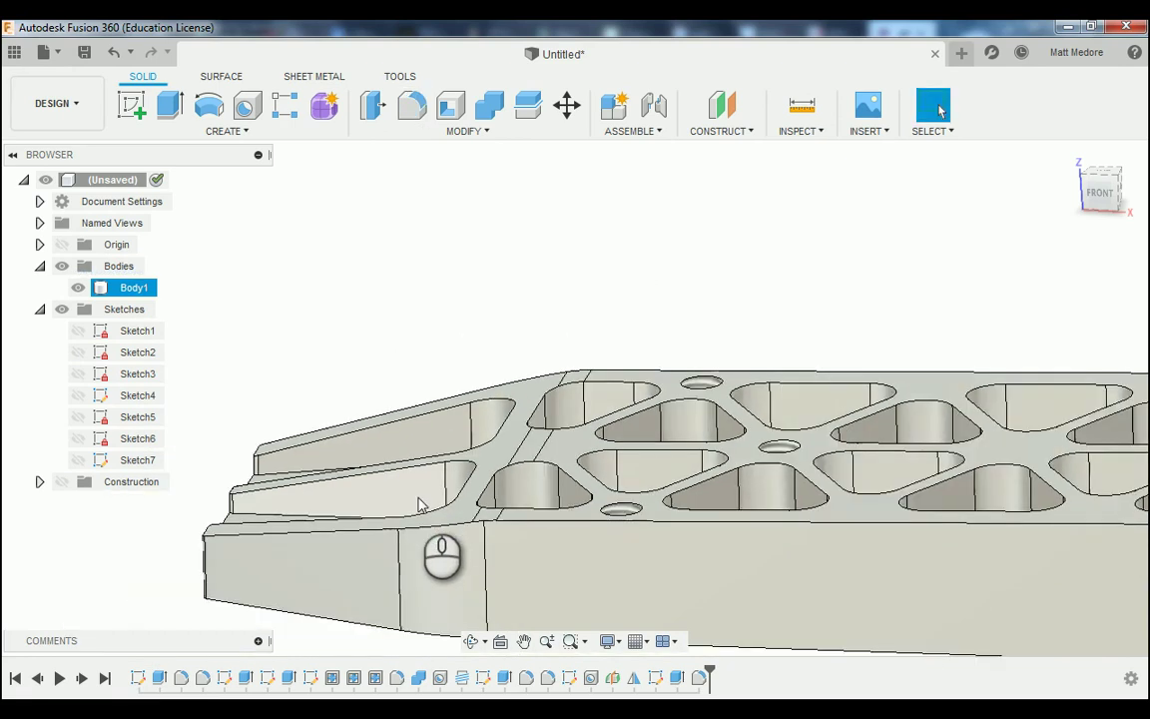
{"action": "middle_click_drag", "start_coordinate": [667, 593], "coordinate": [686, 613], "text": "shift"}
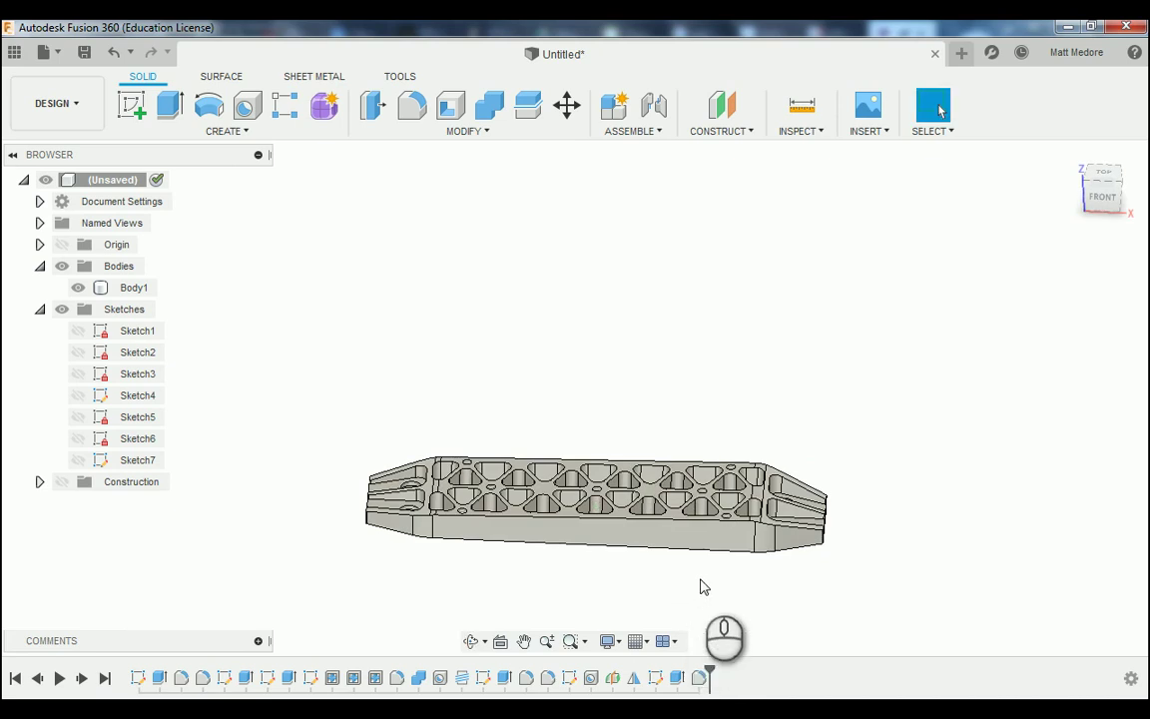
{"action": "scroll", "coordinate": [705, 585], "scroll_direction": "up", "scroll_amount": 2}
{"action": "scroll", "coordinate": [647, 354], "scroll_direction": "up", "scroll_amount": 4}
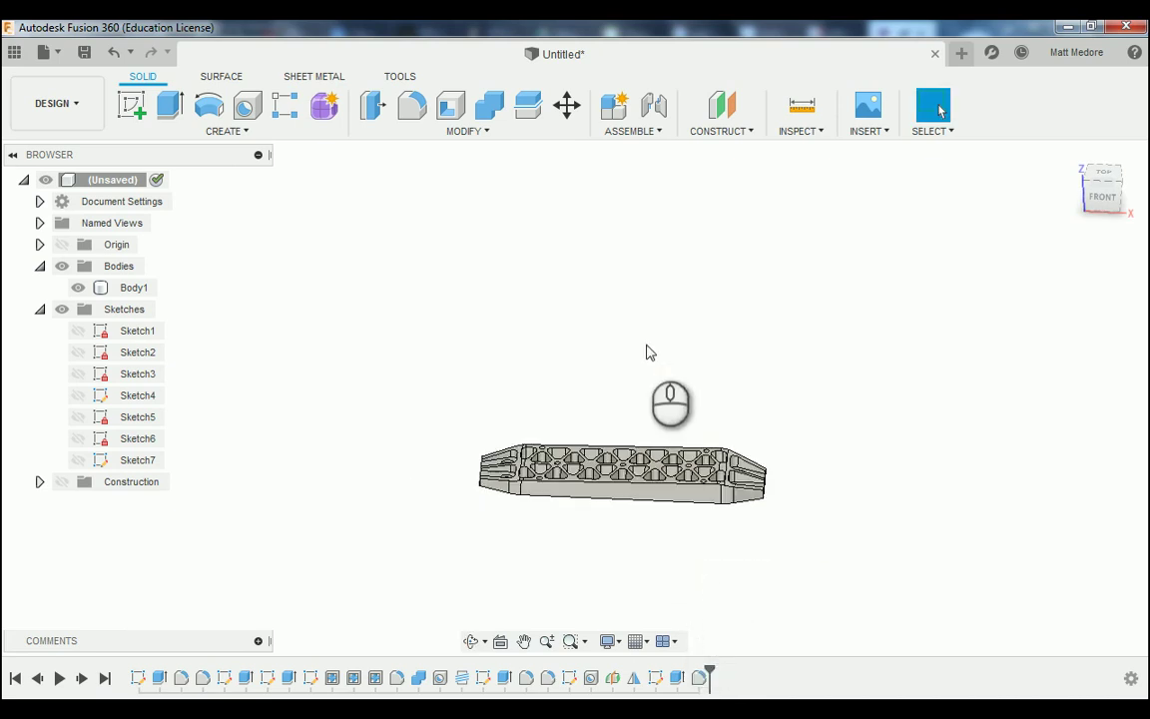
{"action": "scroll", "coordinate": [727, 557], "scroll_direction": "down", "scroll_amount": 5}
{"action": "scroll", "coordinate": [726, 557], "scroll_direction": "down", "scroll_amount": 1}
{"action": "left_click", "coordinate": [509, 380]}
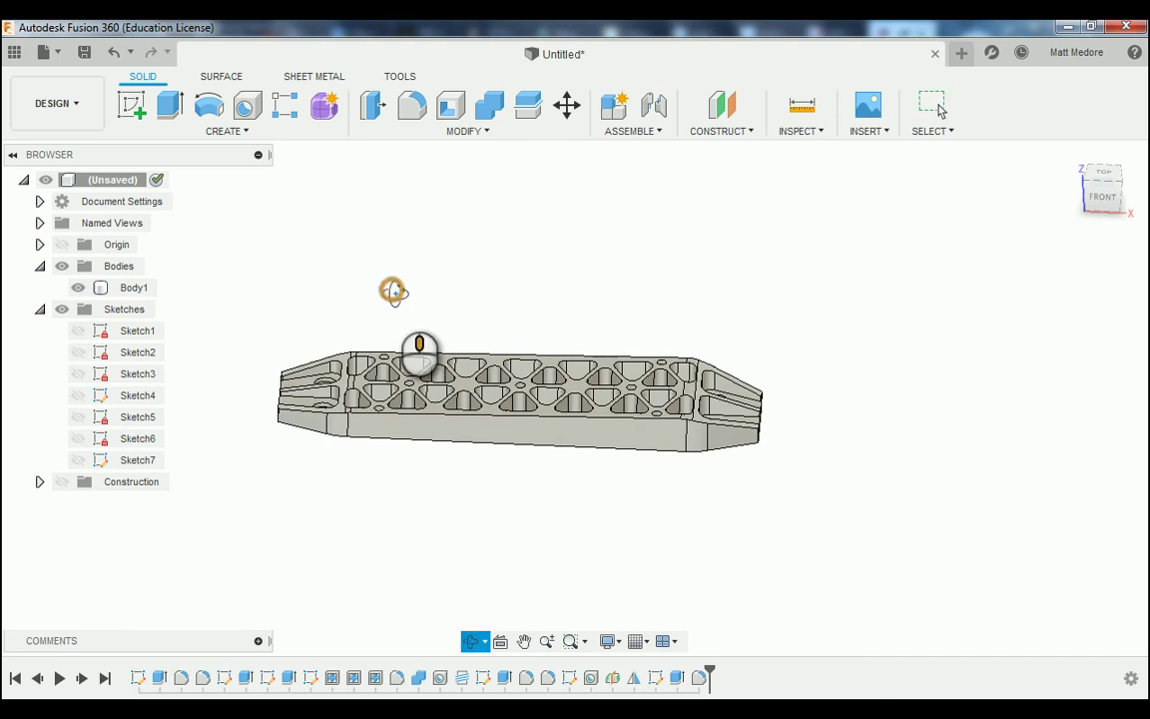
{"action": "middle_click_drag", "start_coordinate": [393, 293], "coordinate": [400, 310], "text": "shift"}
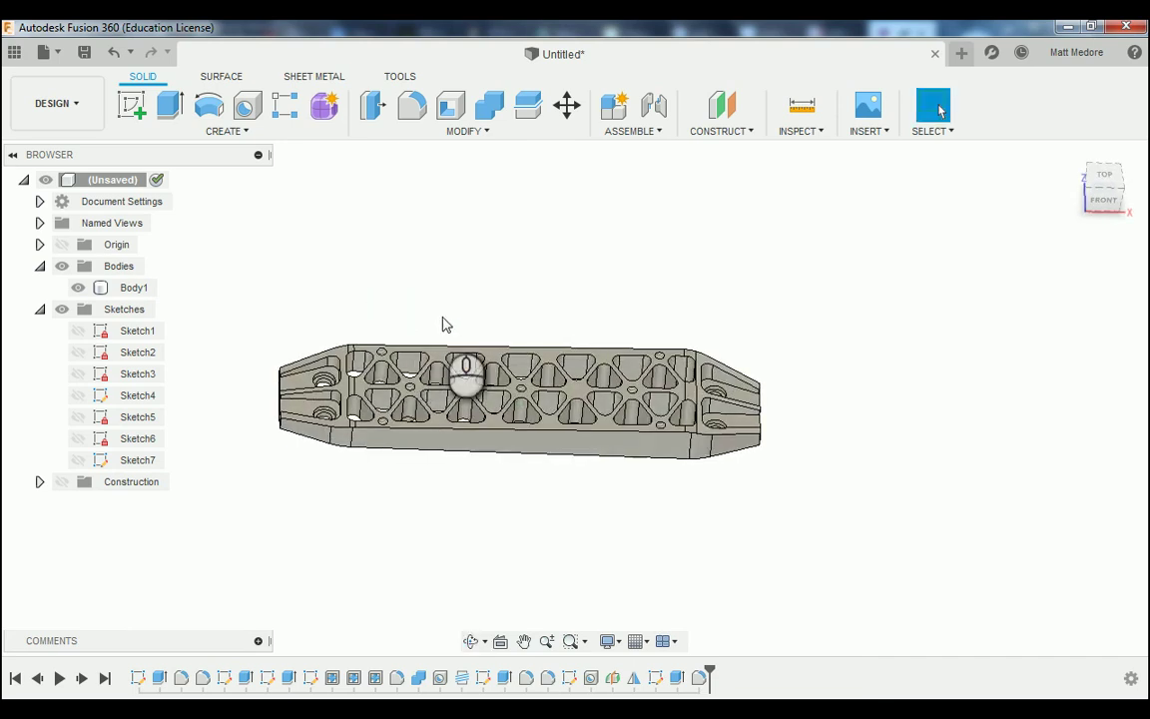
- Try to chamfer all the plate's edges at once with a 0.01 in distance and 45° angle, and clear the edge selection
{"action": "left_click", "coordinate": [465, 131]}
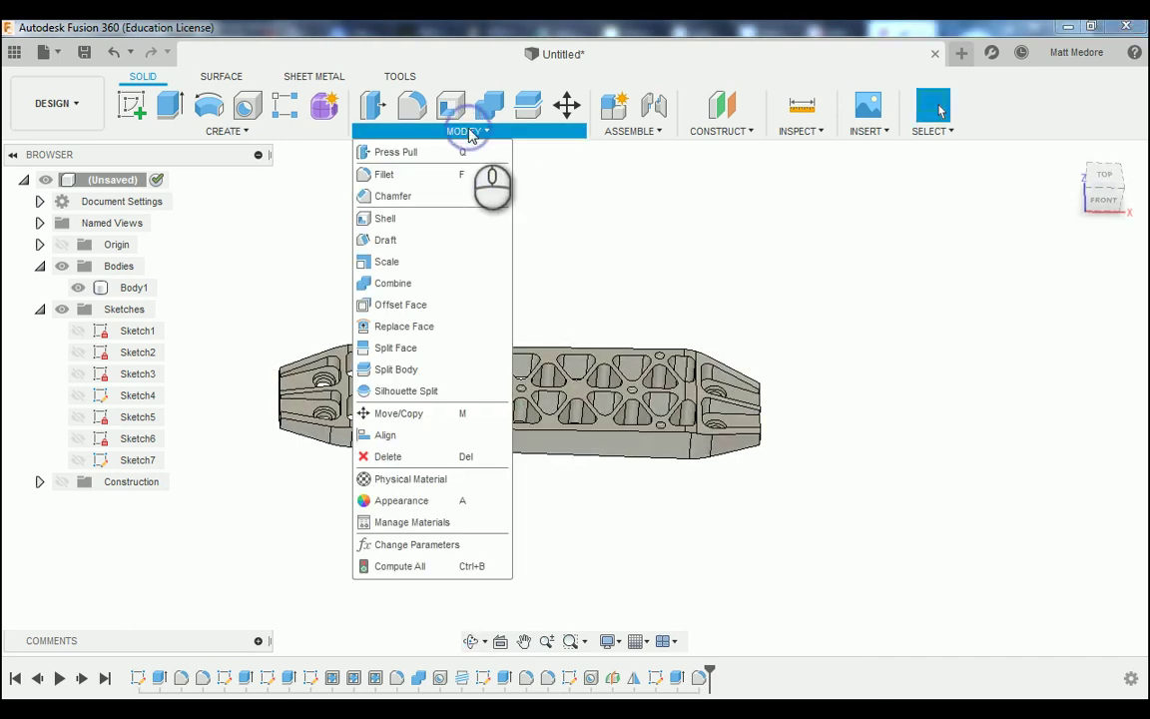
{"action": "left_click", "coordinate": [426, 203]}
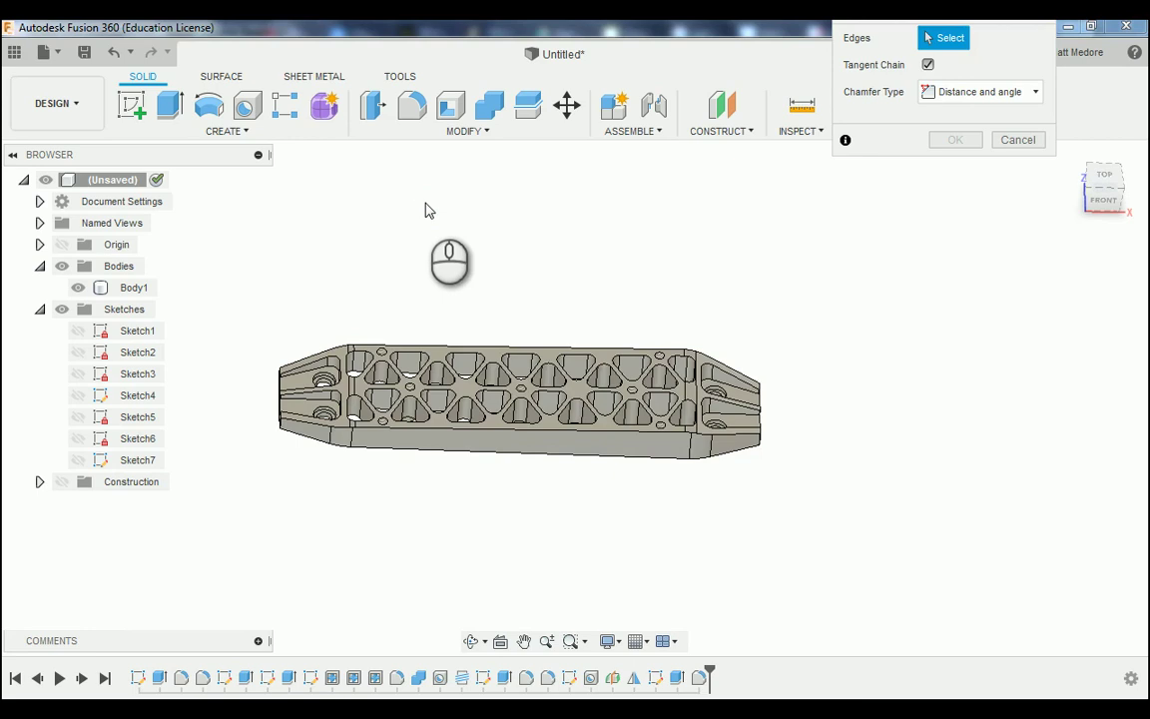
{"action": "scroll", "coordinate": [449, 260], "scroll_direction": "up", "scroll_amount": 2}
{"action": "middle_click_drag", "start_coordinate": [504, 311], "coordinate": [494, 351], "text": "shift"}
{"action": "scroll", "coordinate": [494, 335], "scroll_direction": "down", "scroll_amount": 3}
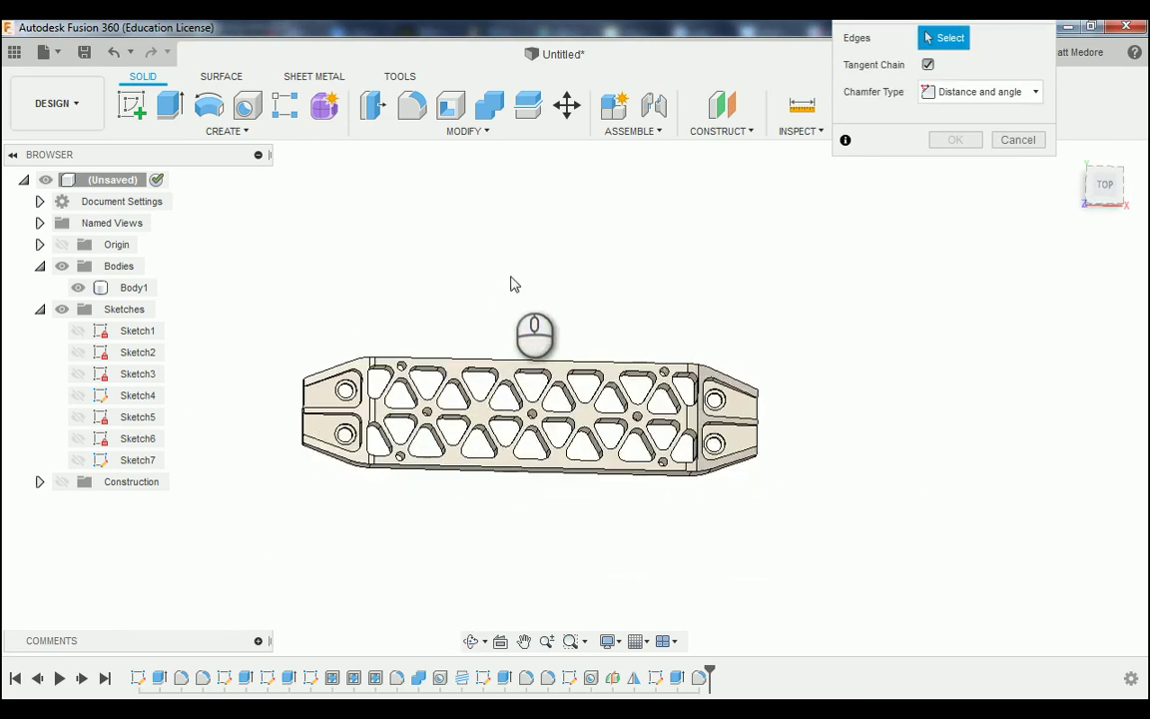
{"action": "middle_click_drag", "start_coordinate": [501, 285], "coordinate": [498, 293], "text": "shift"}
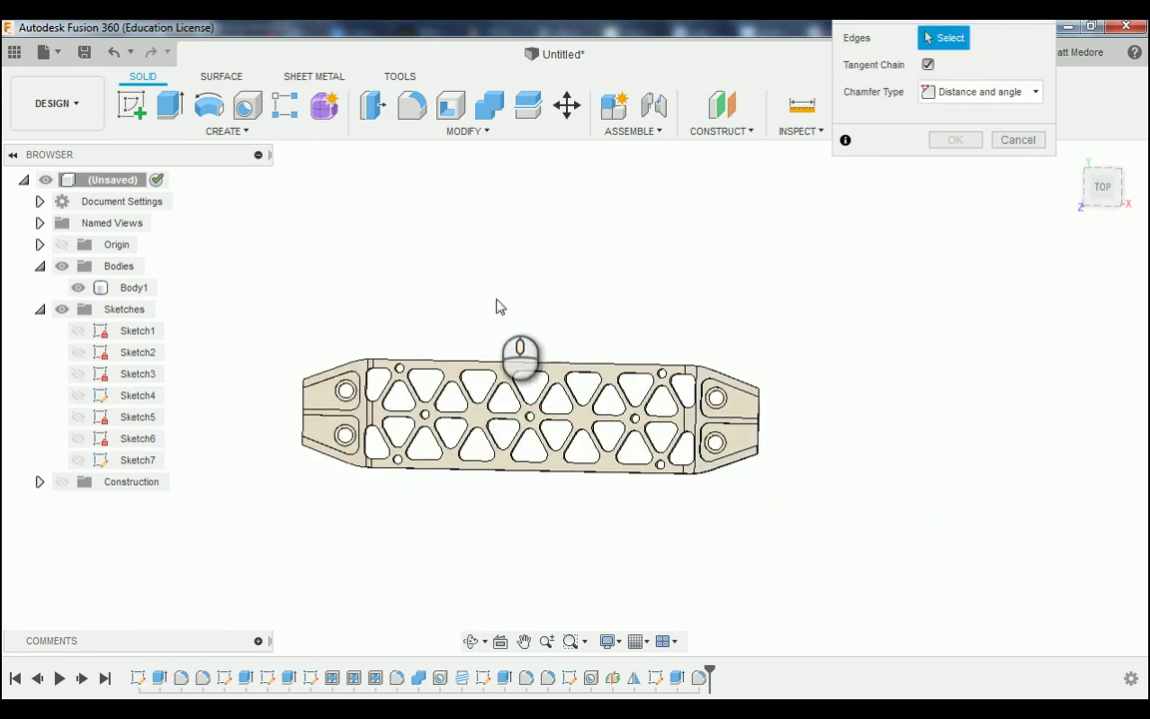
{"action": "left_click_drag", "start_coordinate": [266, 326], "coordinate": [867, 536]}
{"action": "middle_click_drag", "start_coordinate": [665, 554], "coordinate": [642, 327], "text": "shift"}
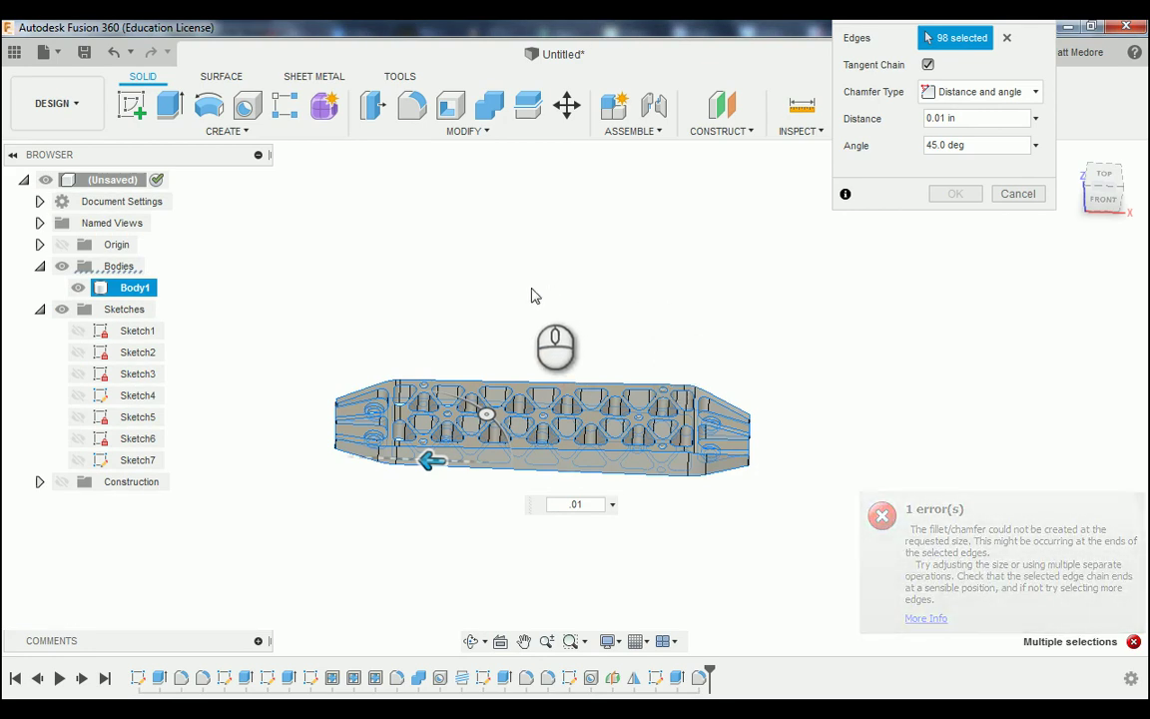
{"action": "middle_click_drag", "start_coordinate": [535, 298], "coordinate": [519, 330], "text": "shift"}
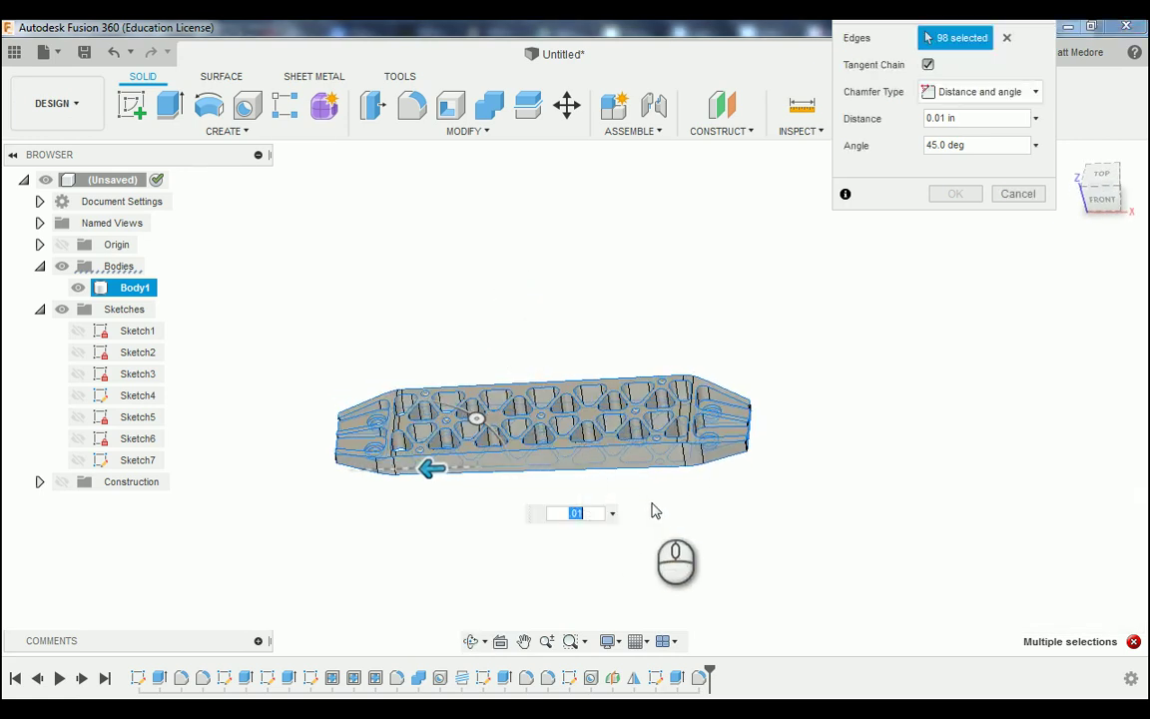
{"action": "scroll", "coordinate": [655, 508], "scroll_direction": "up", "scroll_amount": 10}
{"action": "scroll", "coordinate": [645, 508], "scroll_direction": "down", "scroll_amount": 8}
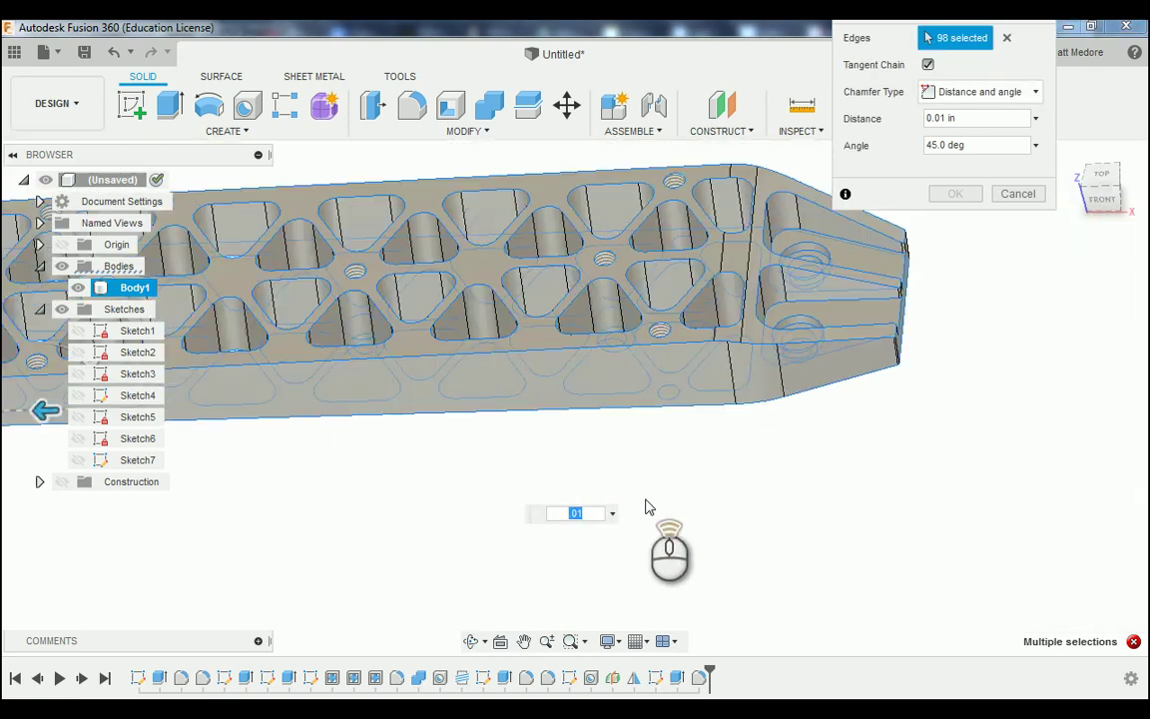
{"action": "middle_click_drag", "start_coordinate": [697, 503], "coordinate": [703, 537], "text": "shift"}
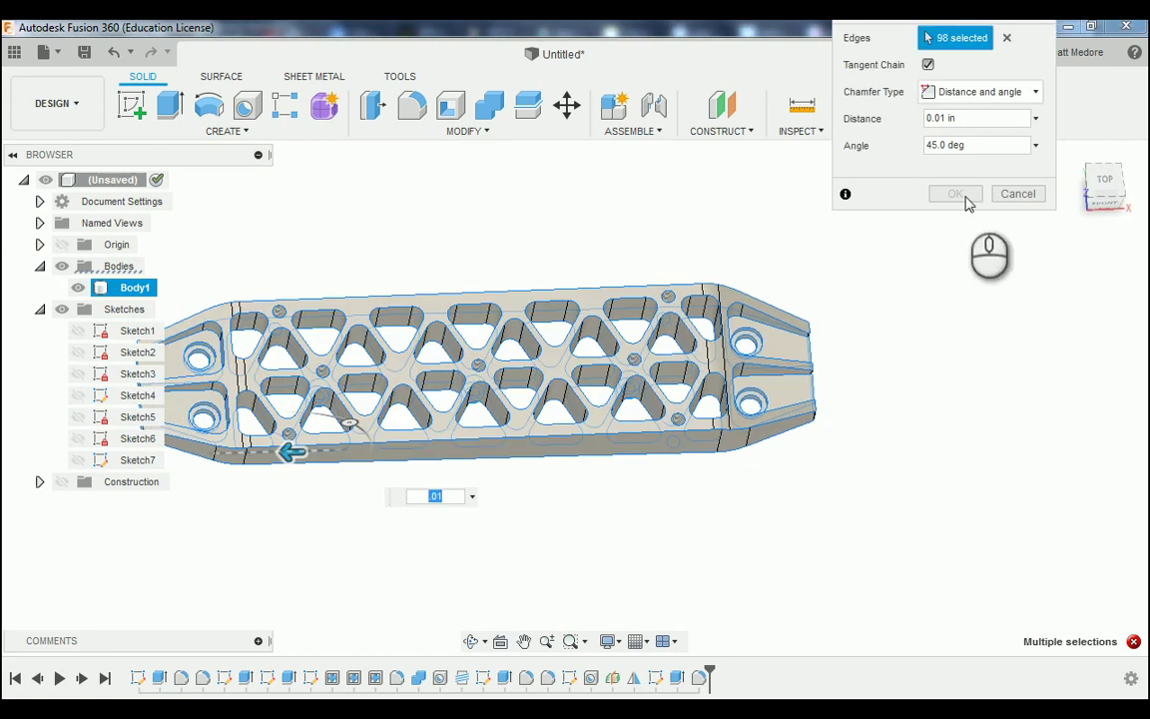
{"action": "left_click", "coordinate": [1007, 39]}
- Select the plate's upper outline and the four triangular pocket openings nearest the right end for the 0.01 in, 45° chamfer
{"action": "scroll", "coordinate": [799, 365], "scroll_direction": "up", "scroll_amount": 5}
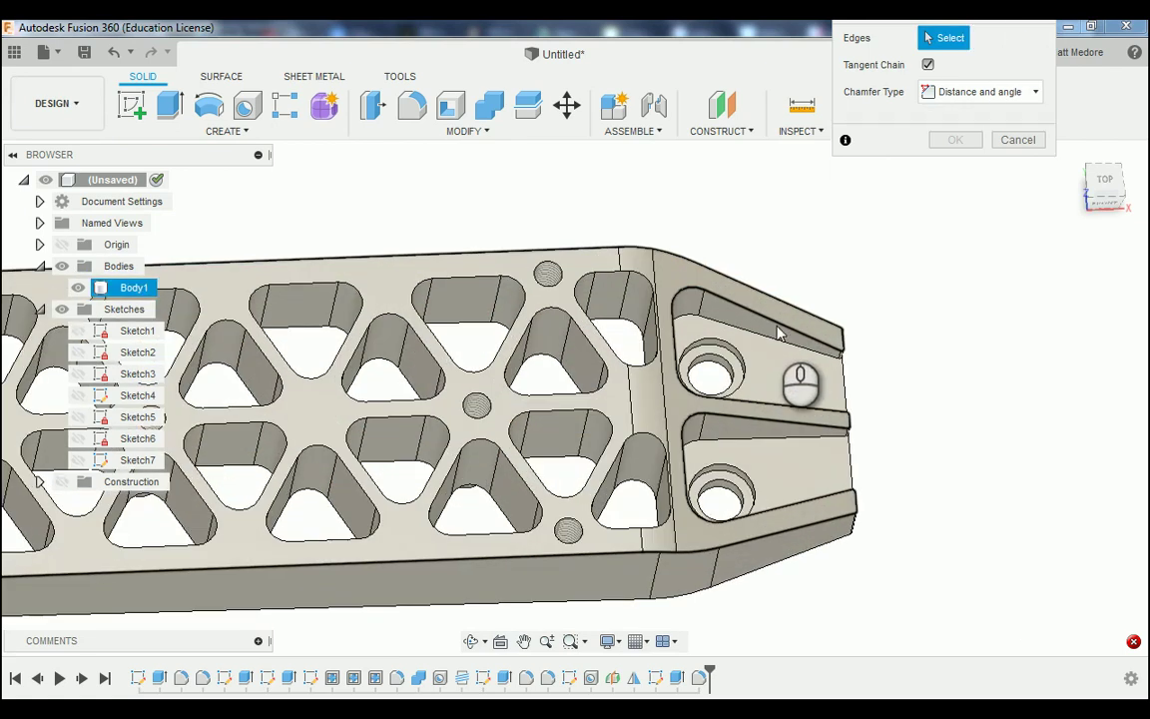
{"action": "left_click", "coordinate": [779, 329]}
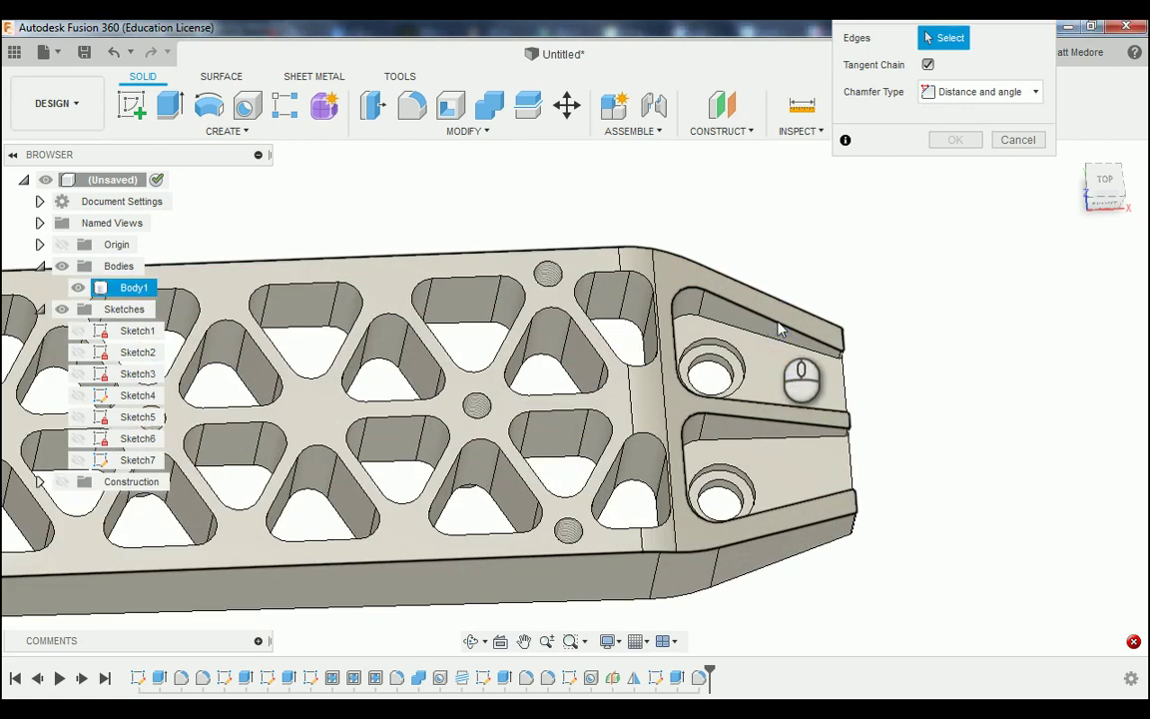
{"action": "left_click", "coordinate": [780, 329]}
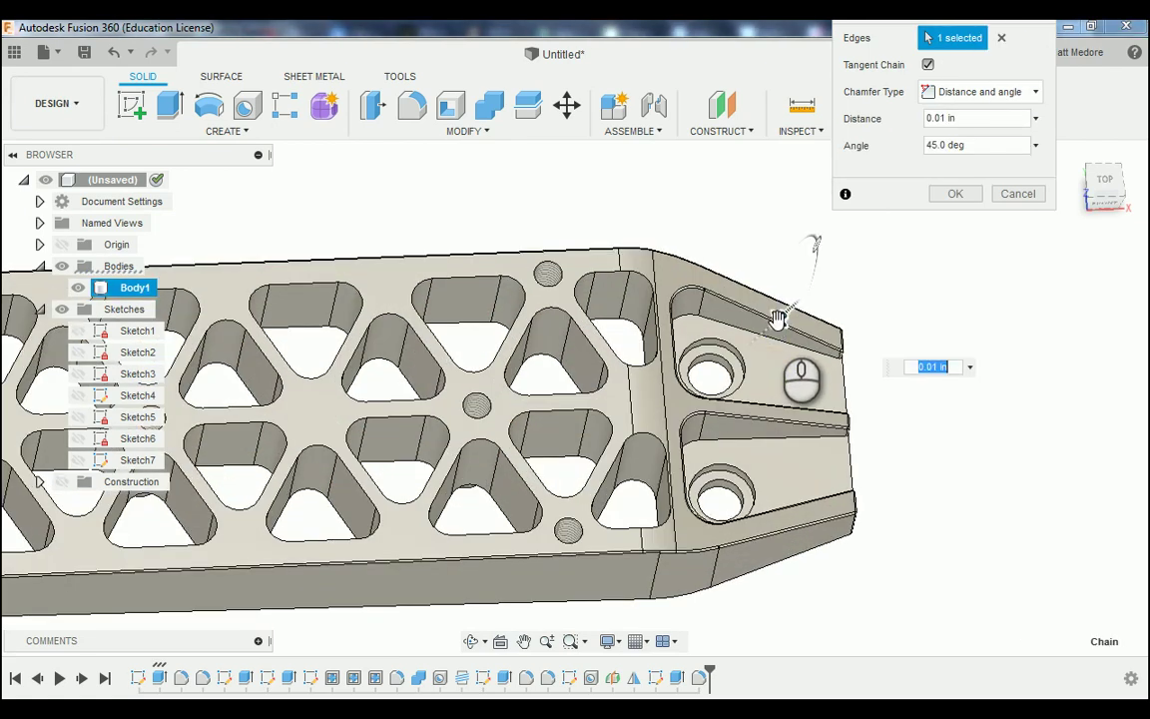
{"action": "left_click", "coordinate": [640, 369]}
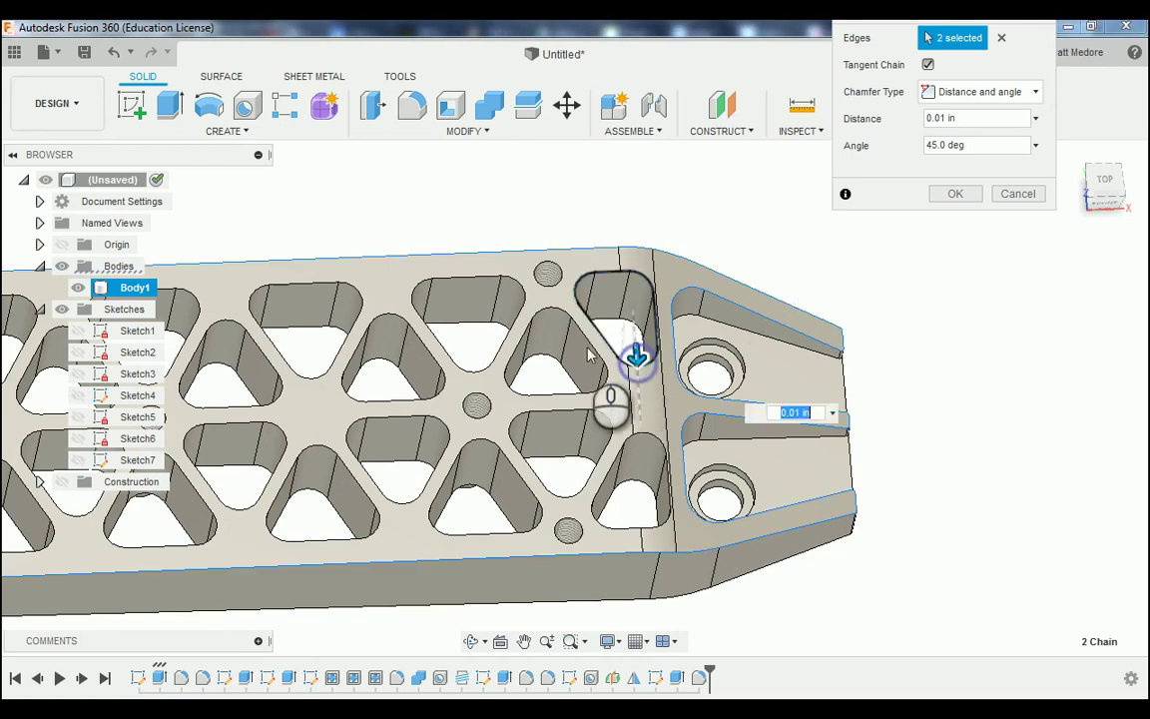
{"action": "left_click", "coordinate": [572, 404]}
{"action": "left_click", "coordinate": [611, 462]}
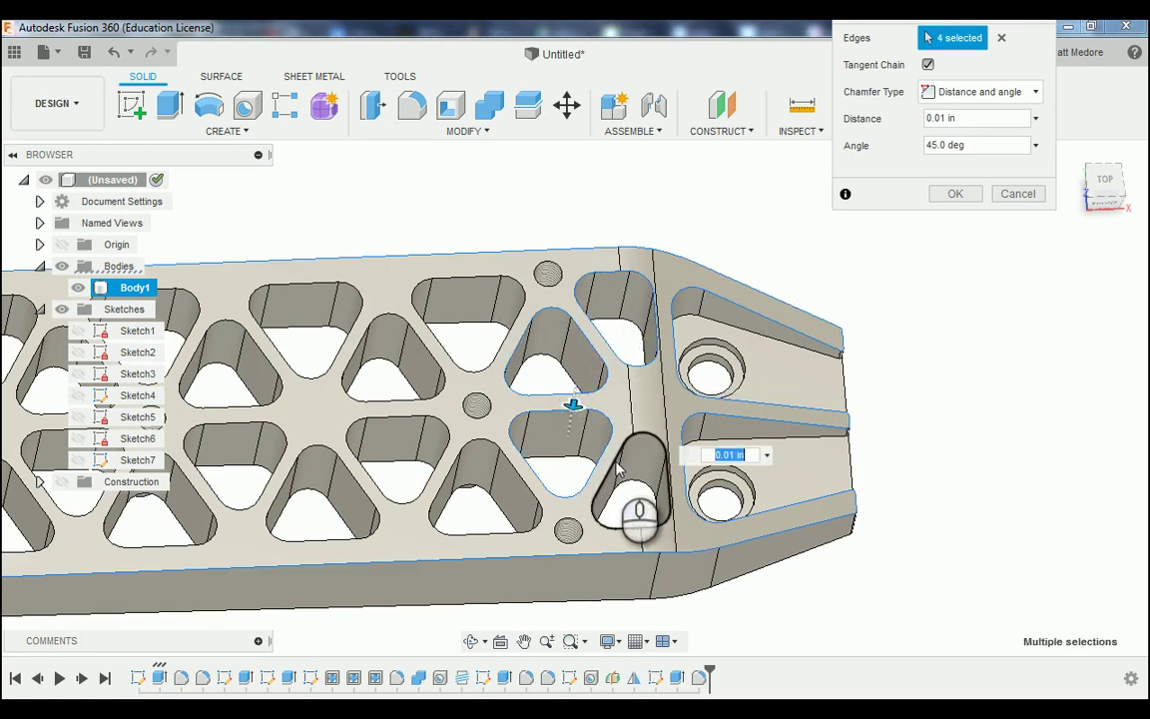
{"action": "left_click", "coordinate": [616, 456]}
- Add the rims of the three small holes near the right end and the two adjacent triangular pocket openings to the chamfer
{"action": "left_click", "coordinate": [577, 531]}
{"action": "left_click", "coordinate": [519, 530]}
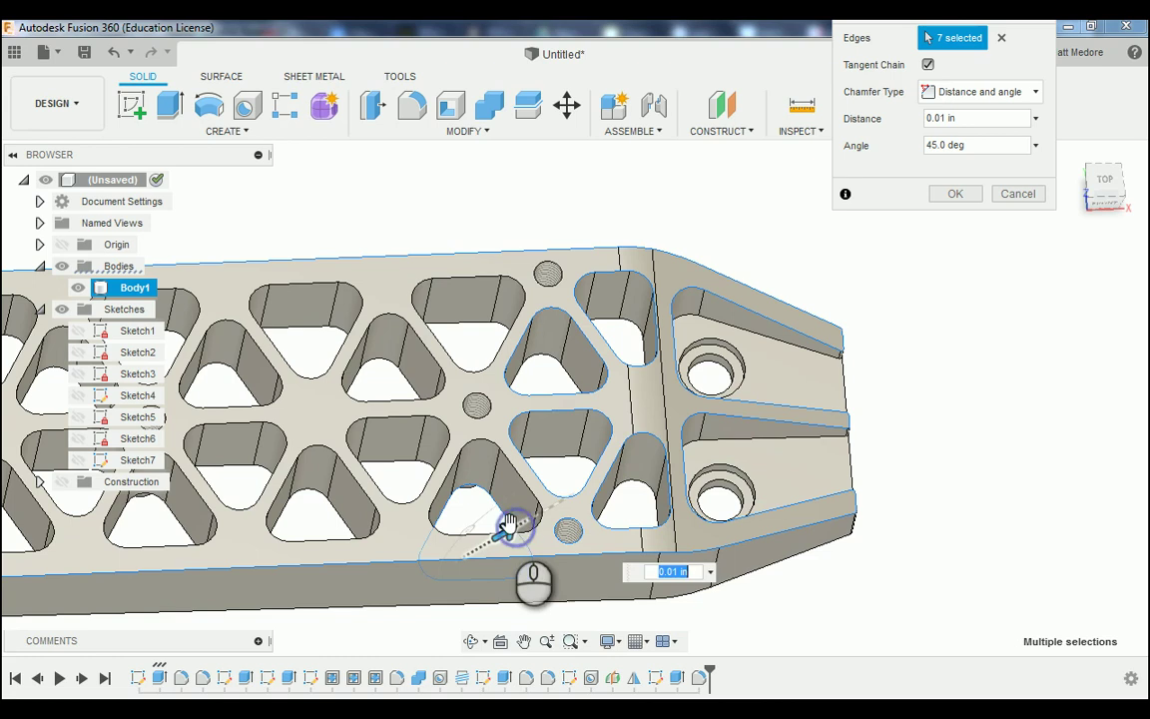
{"action": "left_click", "coordinate": [532, 529]}
{"action": "left_click", "coordinate": [493, 465]}
{"action": "left_click", "coordinate": [479, 405]}
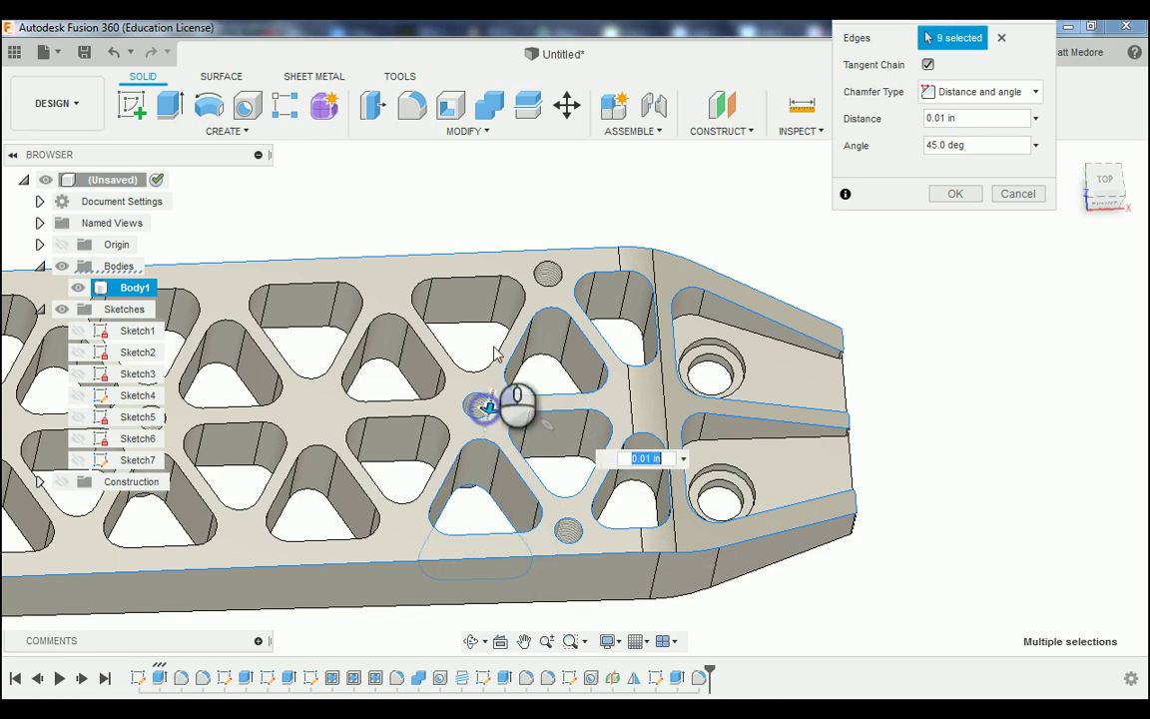
{"action": "left_click", "coordinate": [490, 350]}
{"action": "left_click", "coordinate": [547, 274]}
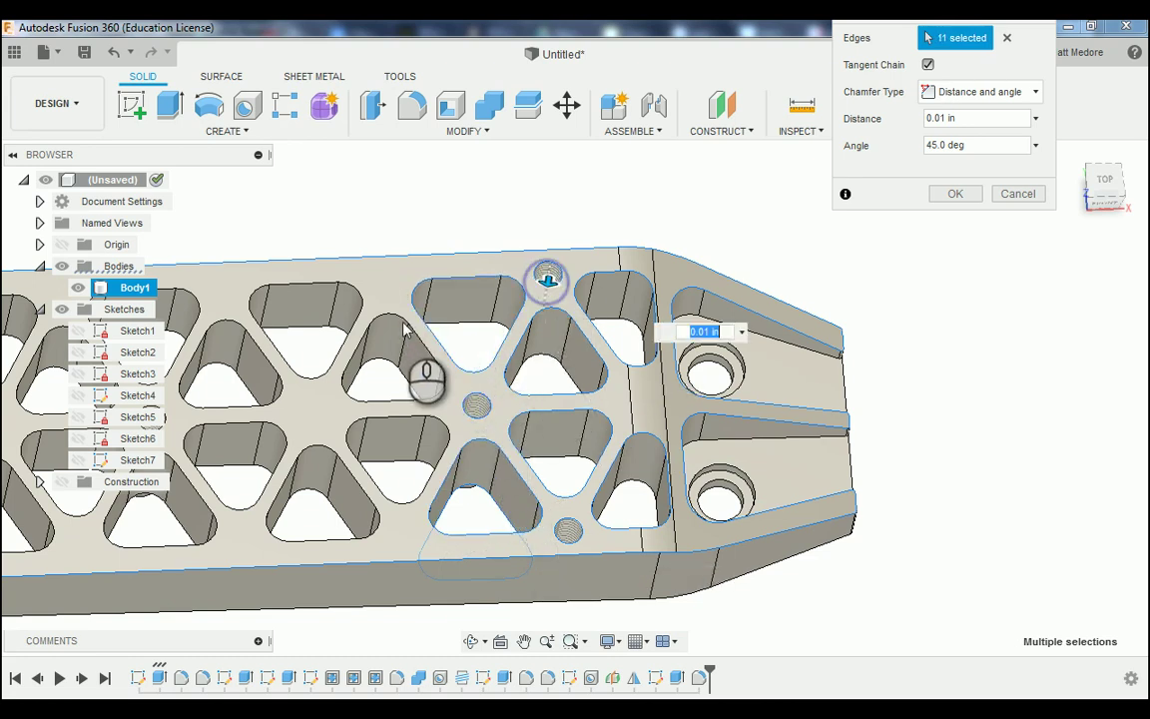
- Add the next eight triangular pocket openings, working toward the plate's middle, to the chamfer selection
{"action": "left_click", "coordinate": [409, 329]}
{"action": "left_click", "coordinate": [356, 314]}
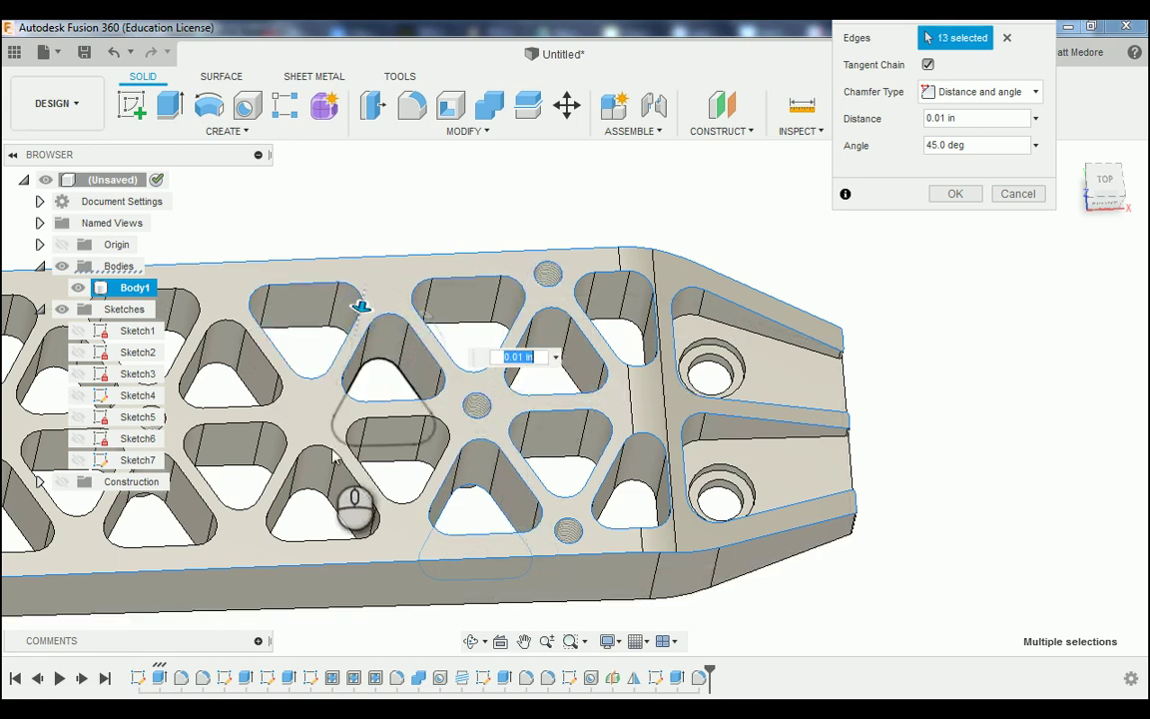
{"action": "left_click", "coordinate": [331, 446]}
{"action": "left_click", "coordinate": [364, 477]}
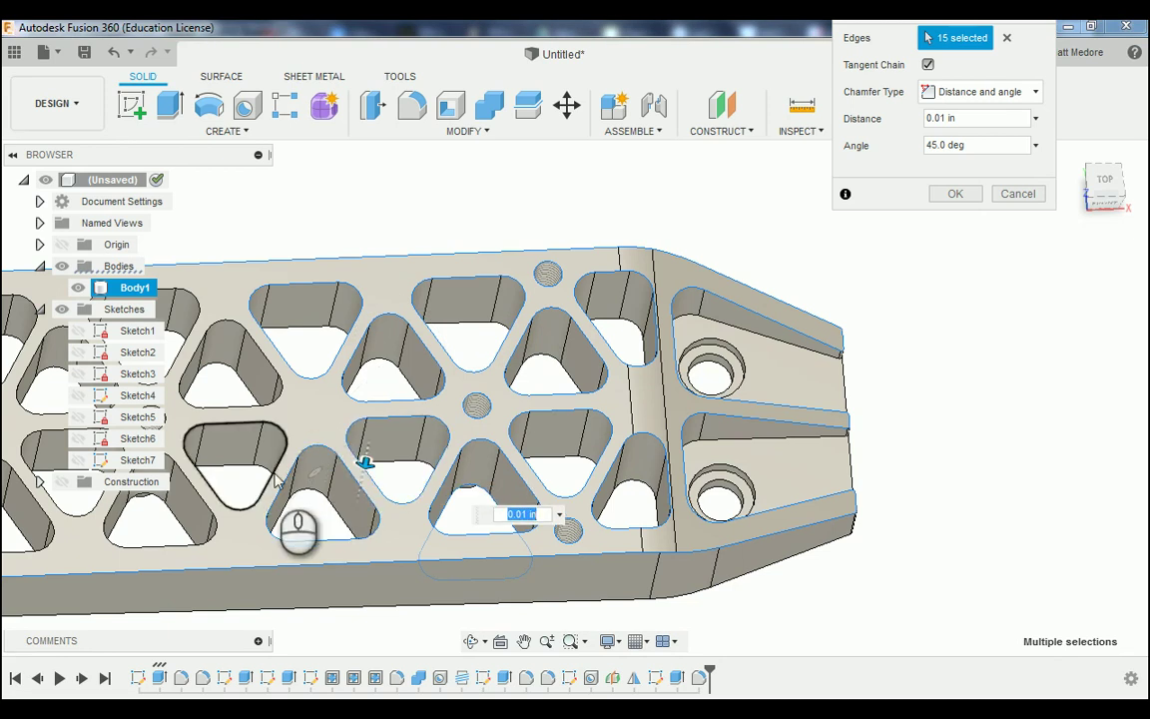
{"action": "left_click", "coordinate": [268, 423]}
{"action": "left_click", "coordinate": [267, 405]}
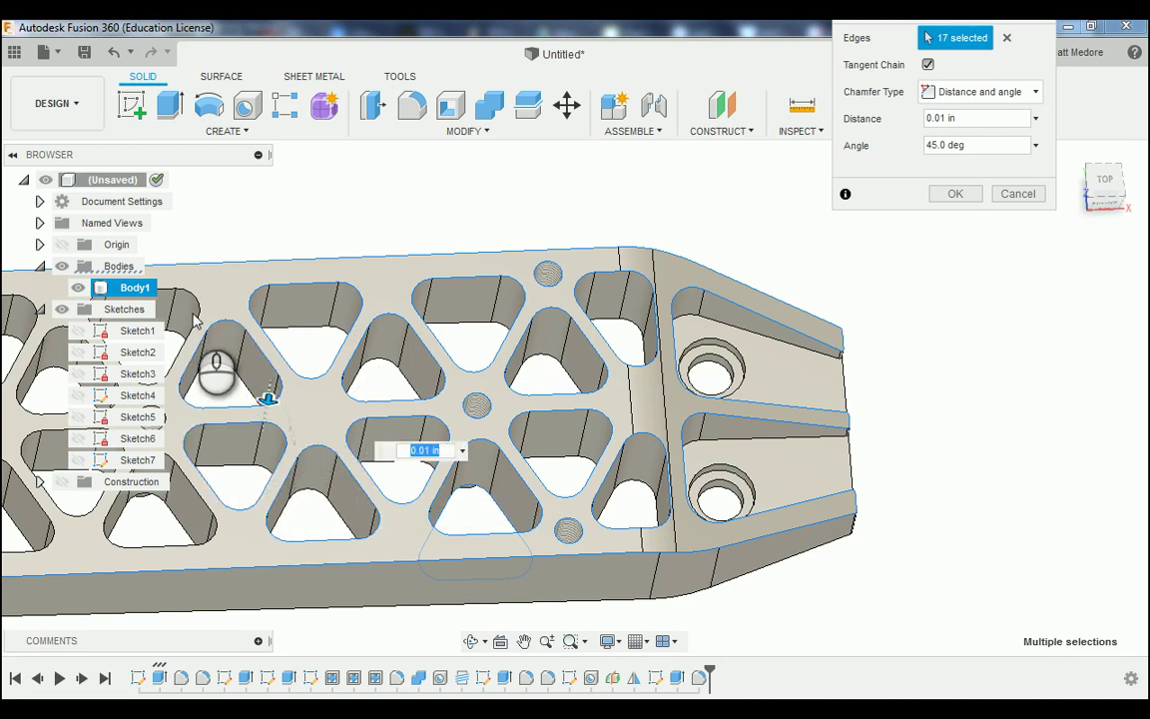
{"action": "left_click", "coordinate": [196, 312]}
{"action": "left_click", "coordinate": [207, 539]}
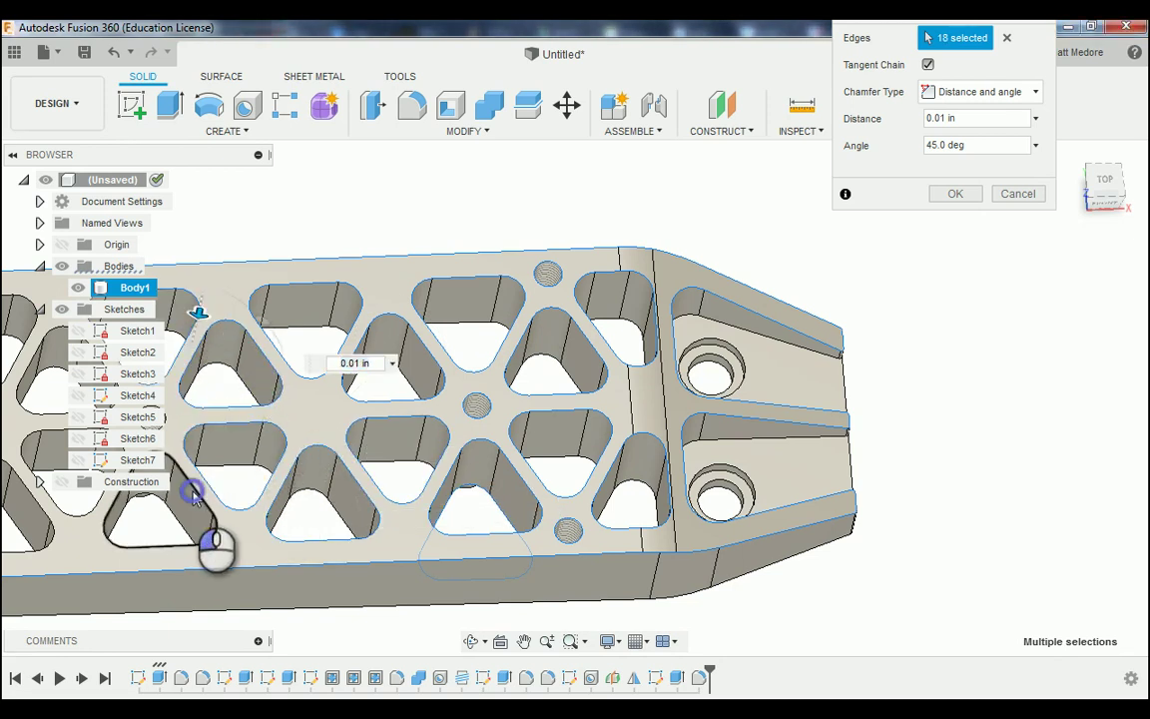
- Add the outer and inner rims of both counterbored holes and the two end-face edges at the right end to the chamfer
{"action": "left_click", "coordinate": [744, 370]}
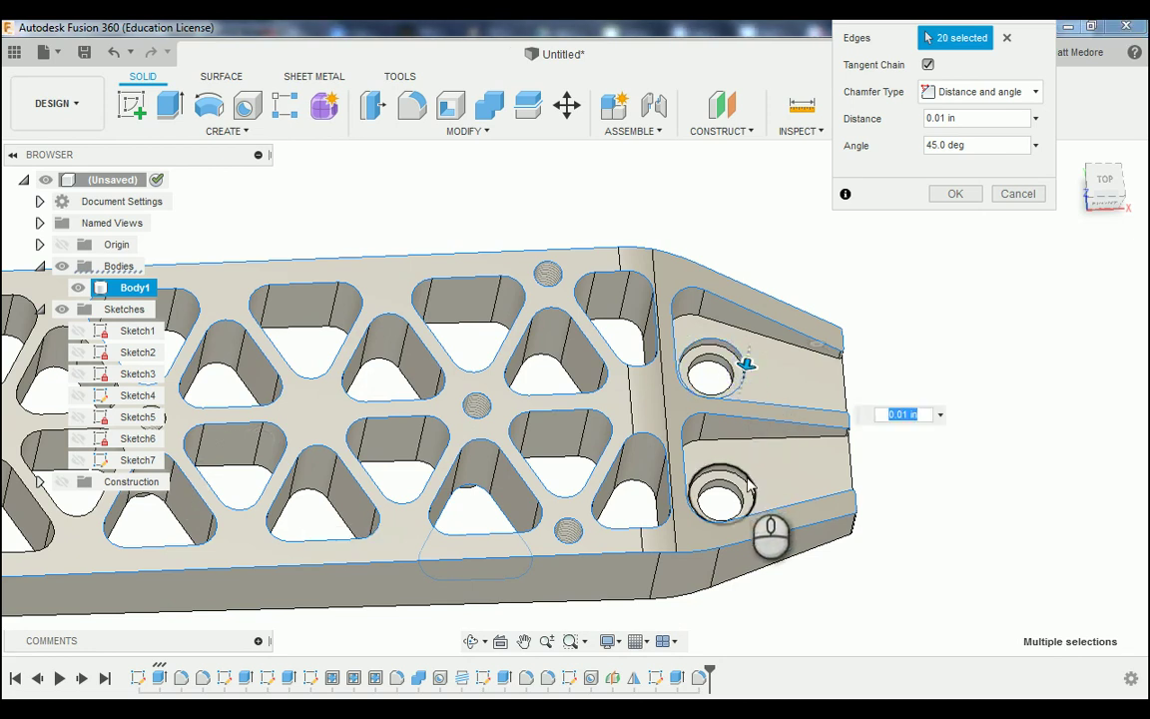
{"action": "left_click", "coordinate": [744, 471]}
{"action": "left_click", "coordinate": [734, 378]}
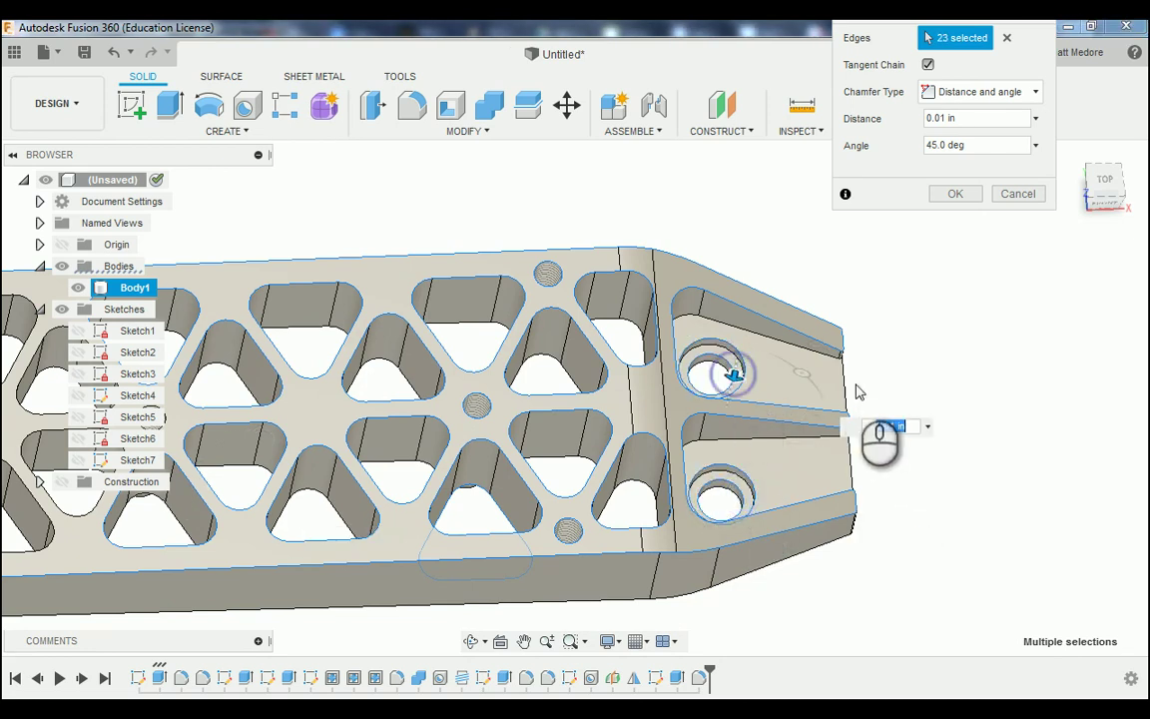
{"action": "left_click", "coordinate": [845, 389]}
{"action": "left_click", "coordinate": [851, 451]}
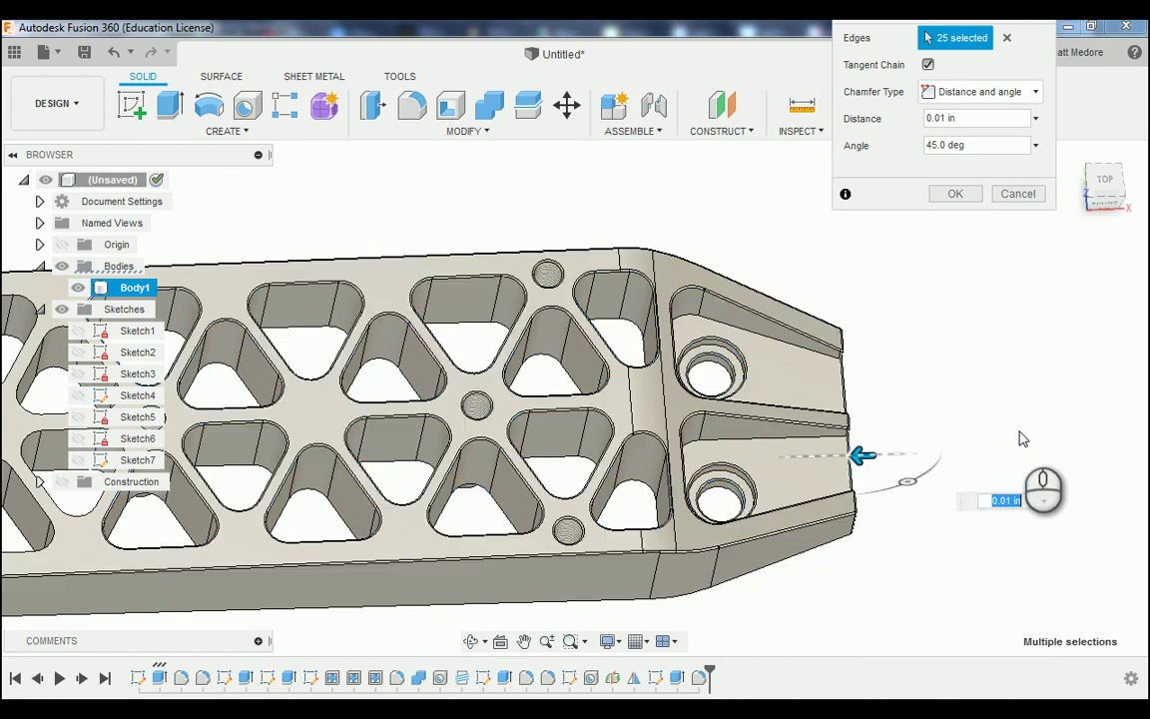
- Add the rim of the plate's central small hole and the six triangular pocket openings just left of it to the chamfer
{"action": "scroll", "coordinate": [1023, 435], "scroll_direction": "down", "scroll_amount": 4}
{"action": "scroll", "coordinate": [619, 459], "scroll_direction": "up", "scroll_amount": 8}
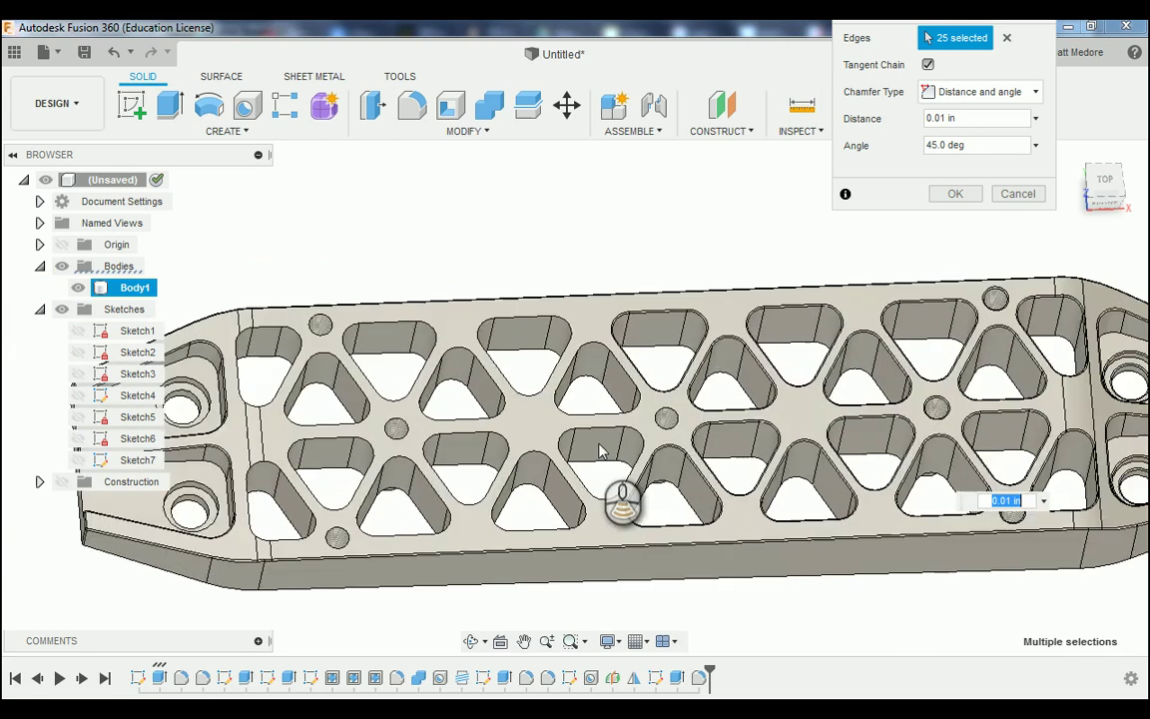
{"action": "scroll", "coordinate": [667, 449], "scroll_direction": "down", "scroll_amount": 8}
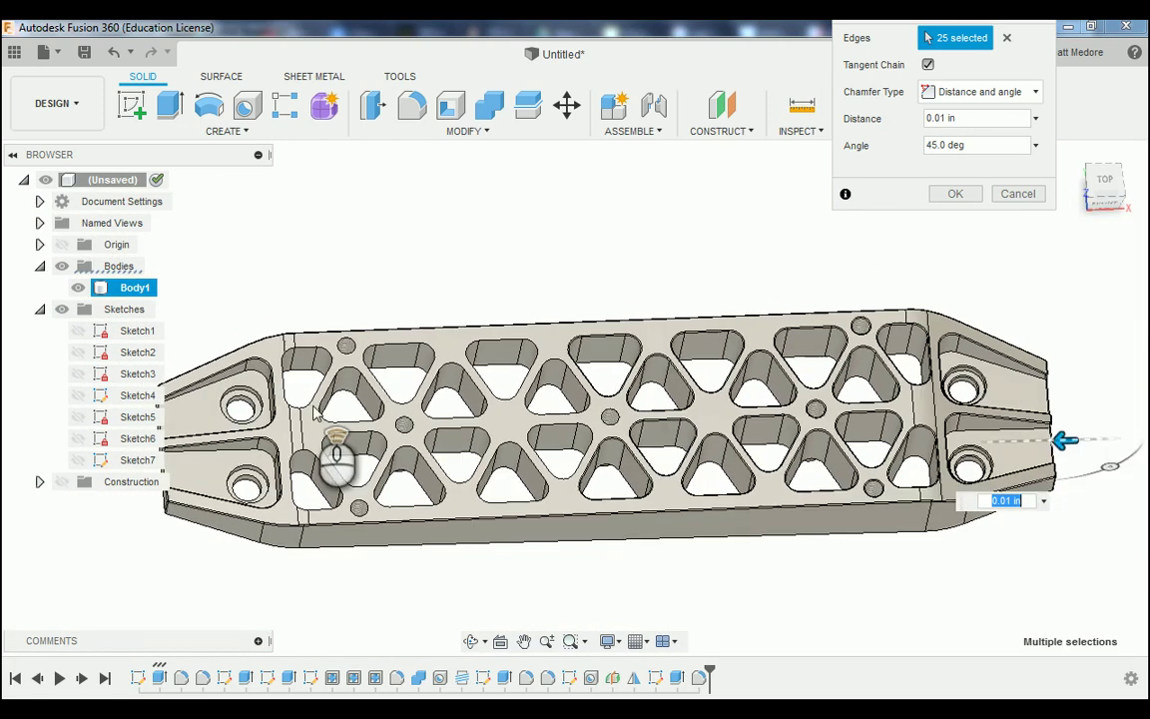
{"action": "scroll", "coordinate": [156, 541], "scroll_direction": "up", "scroll_amount": 4}
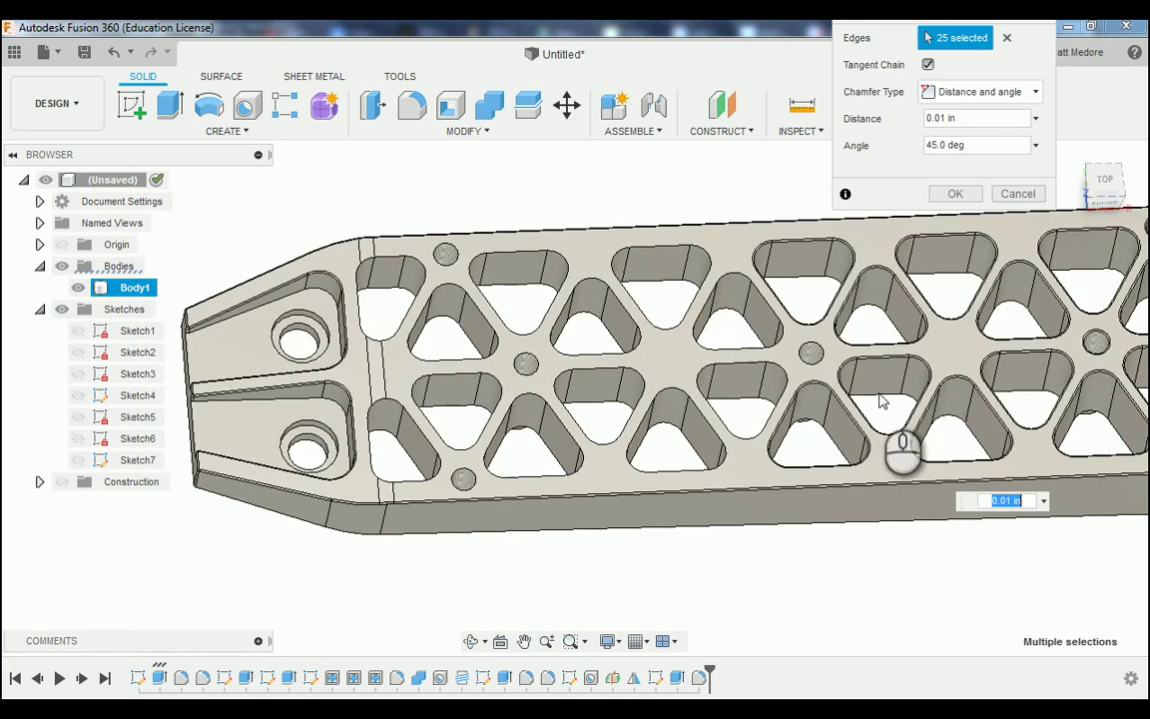
{"action": "left_click", "coordinate": [772, 407]}
{"action": "left_click", "coordinate": [773, 319]}
{"action": "left_click", "coordinate": [804, 353]}
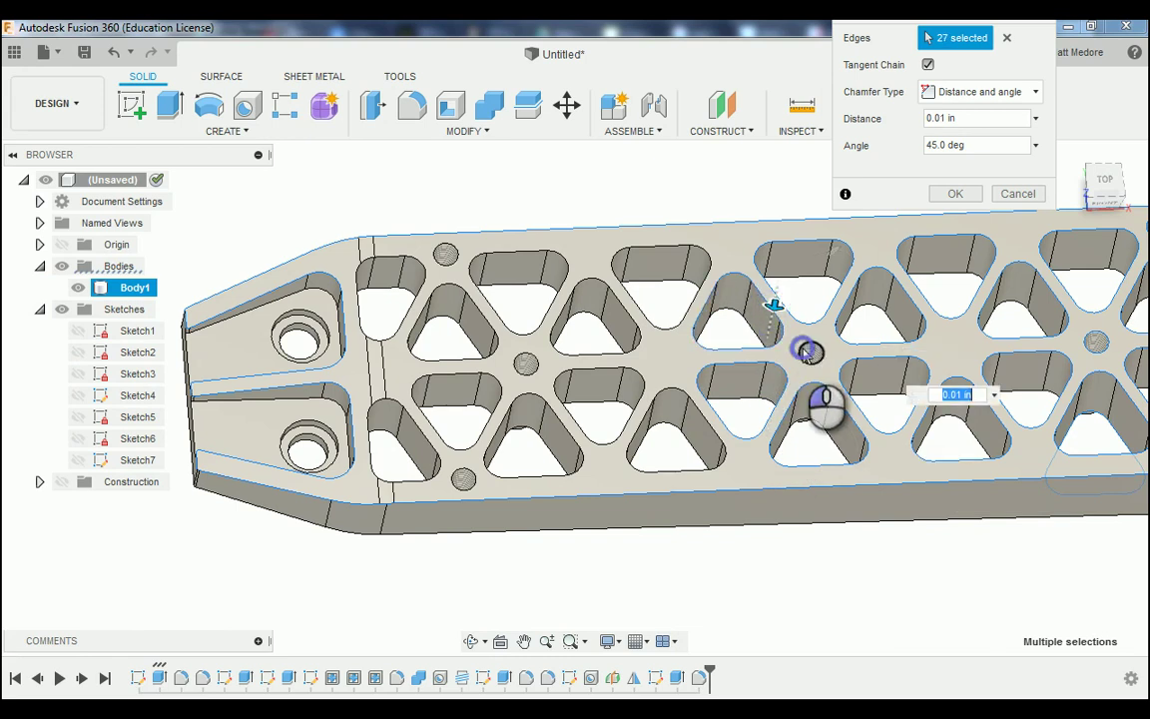
{"action": "left_click", "coordinate": [701, 311]}
{"action": "left_click", "coordinate": [691, 399]}
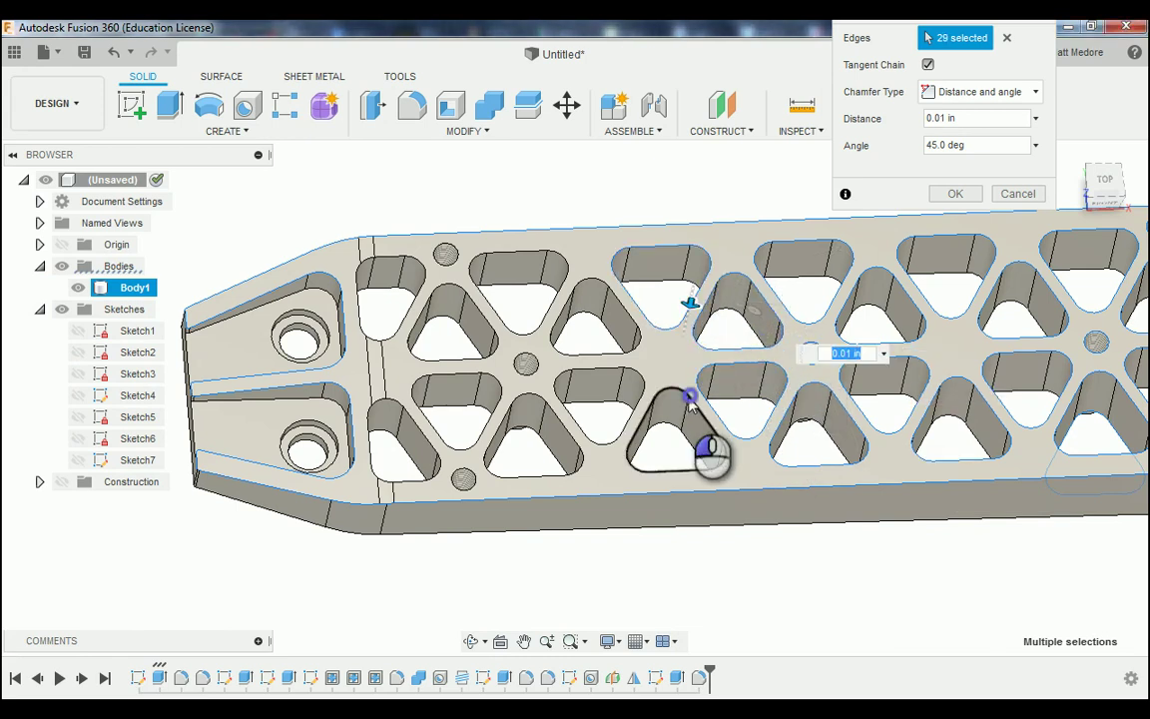
{"action": "left_click", "coordinate": [642, 392]}
{"action": "left_click", "coordinate": [631, 348]}
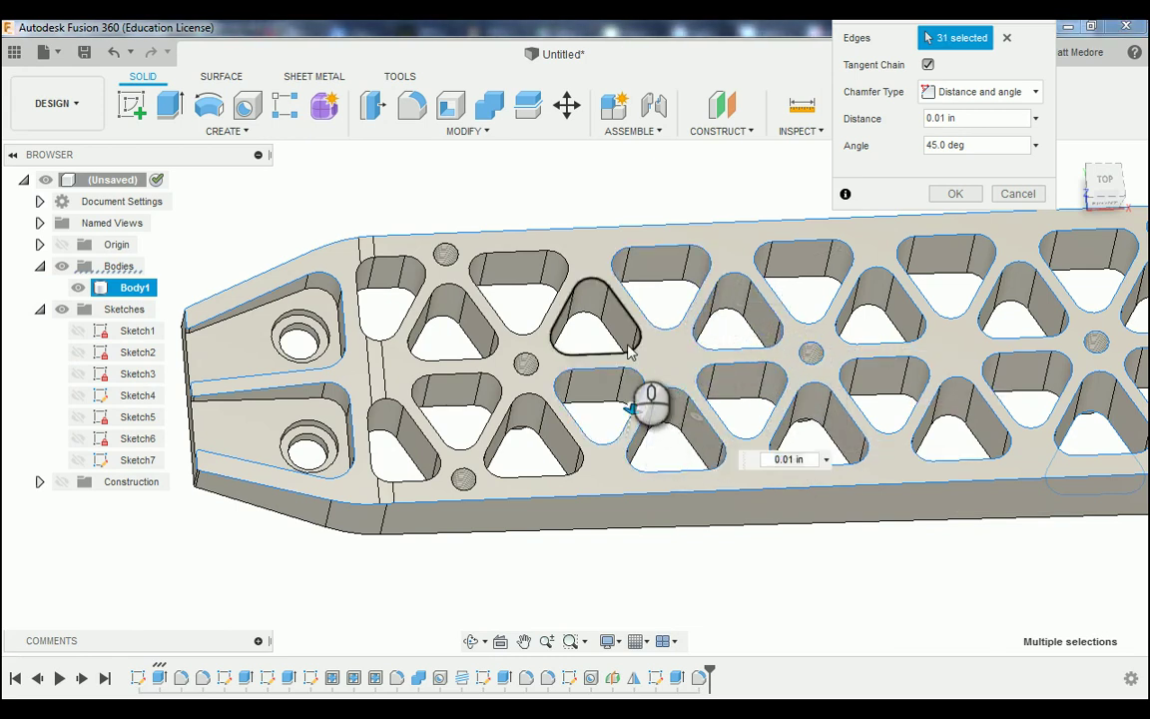
- Add the rims of the three small holes near the left end and the seven remaining triangular pocket openings around them to the chamfer
{"action": "left_click", "coordinate": [544, 322]}
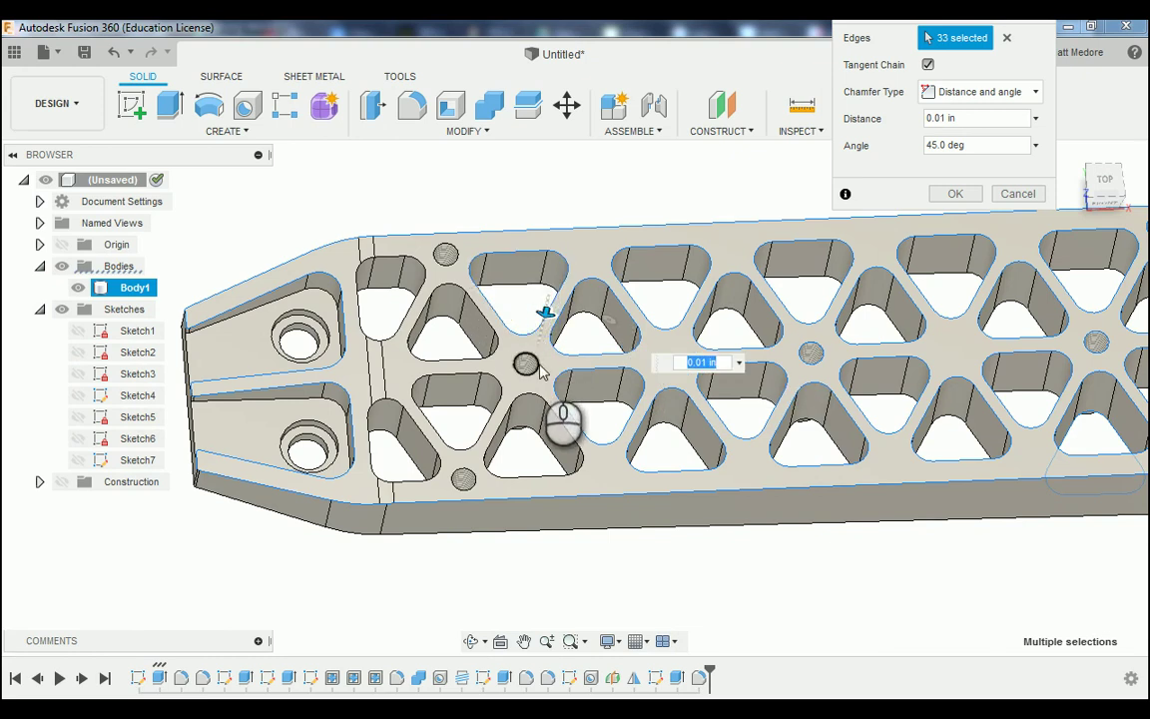
{"action": "left_click", "coordinate": [529, 364]}
{"action": "left_click", "coordinate": [547, 411]}
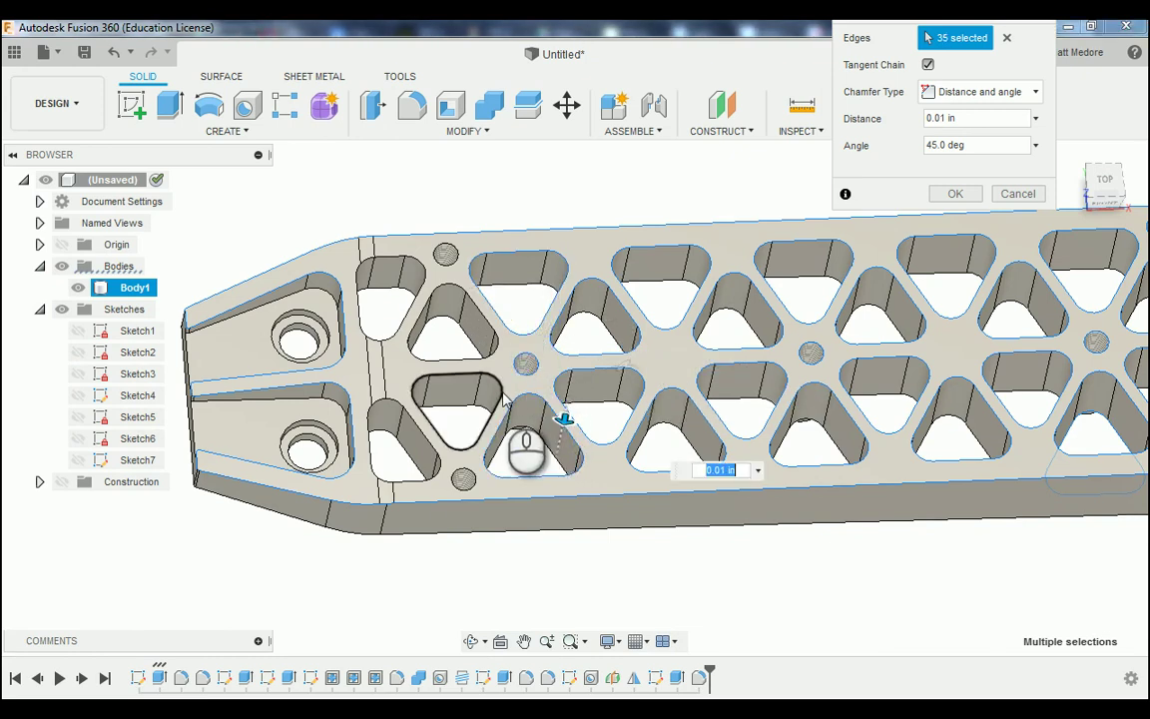
{"action": "left_click", "coordinate": [500, 397]}
{"action": "left_click", "coordinate": [500, 344]}
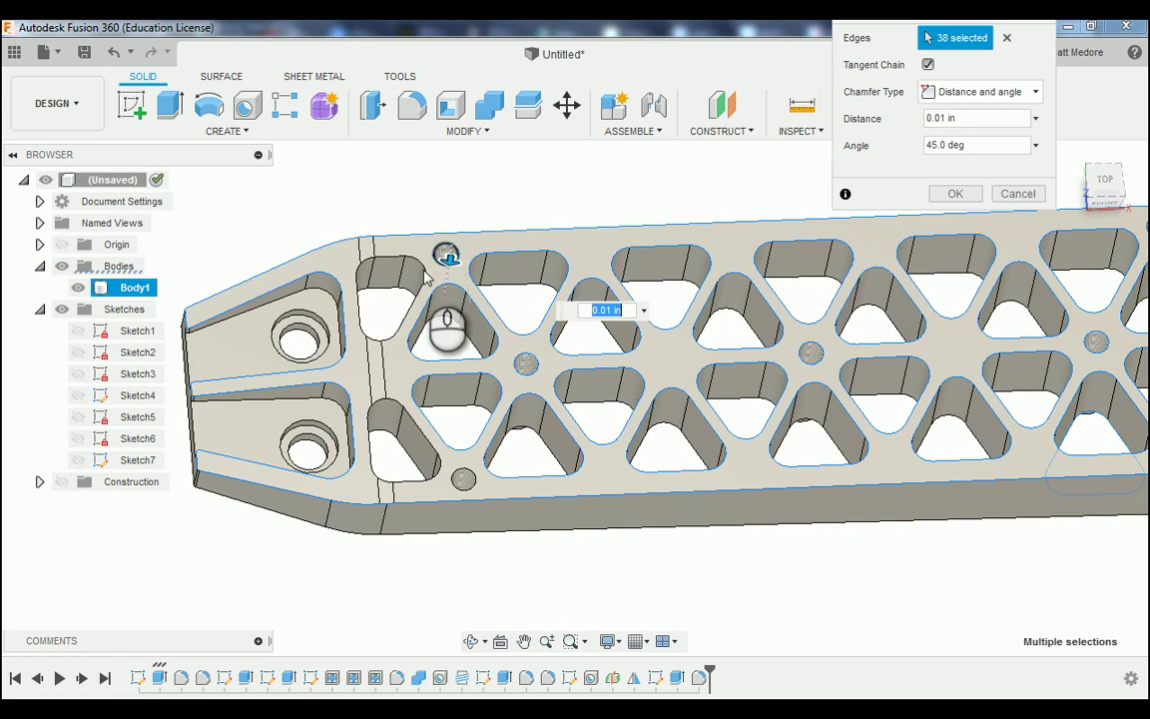
{"action": "left_click", "coordinate": [427, 272]}
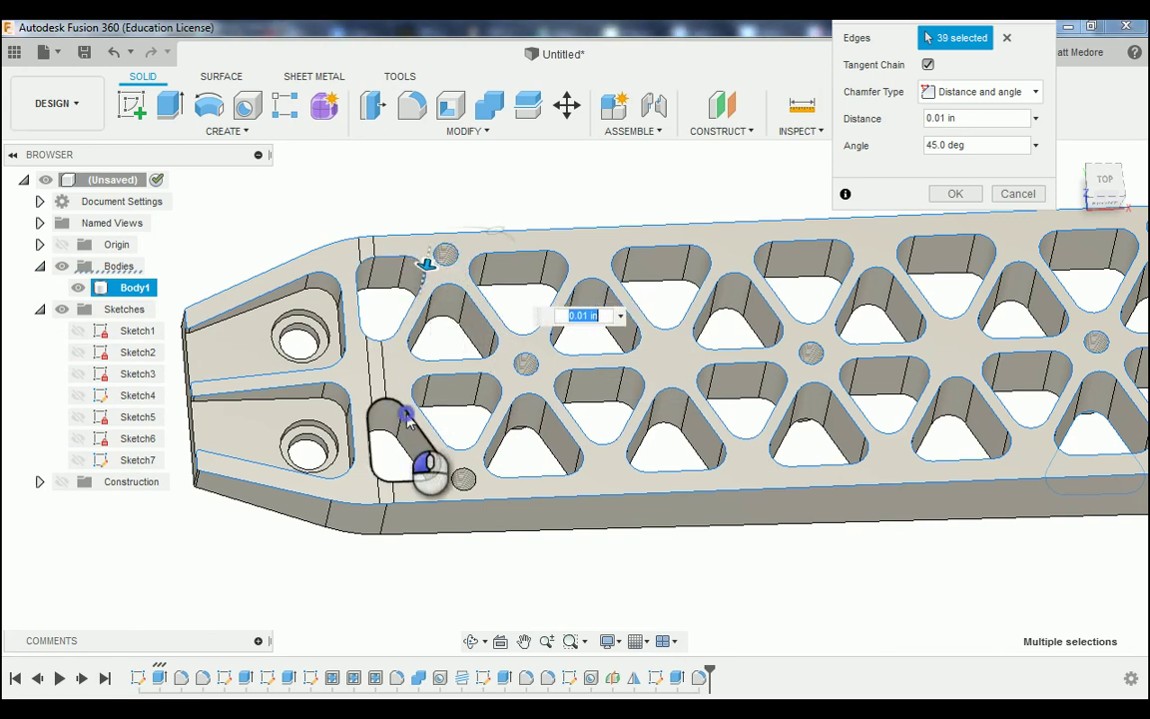
{"action": "left_click", "coordinate": [406, 417]}
{"action": "left_click", "coordinate": [463, 480]}
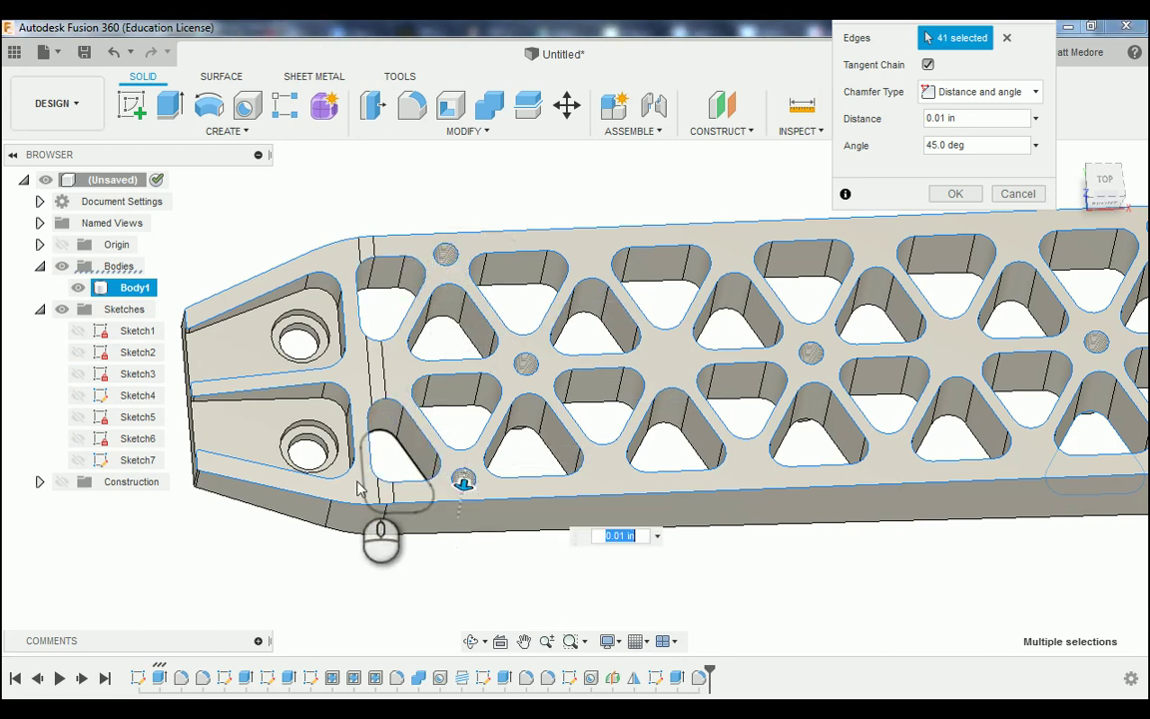
- Add the outer and inner rims of both counterbored holes and the two end-face edges at the left end to the chamfer
{"action": "left_click", "coordinate": [336, 462]}
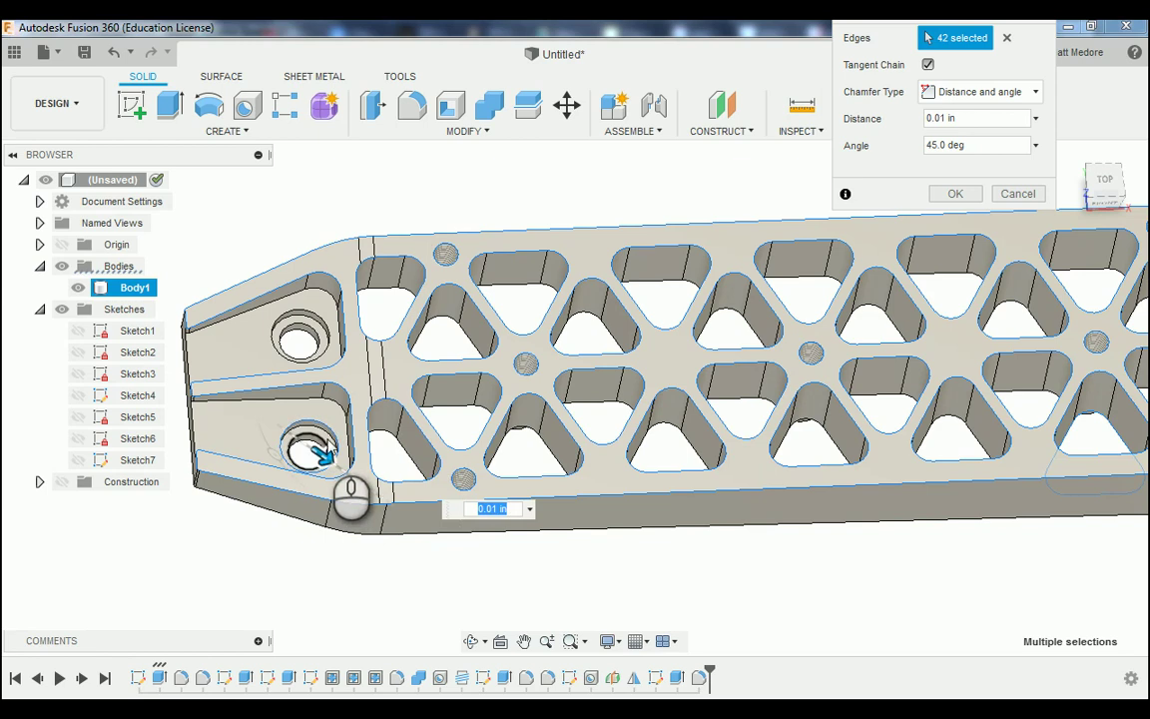
{"action": "left_click", "coordinate": [328, 439]}
{"action": "left_click", "coordinate": [318, 343]}
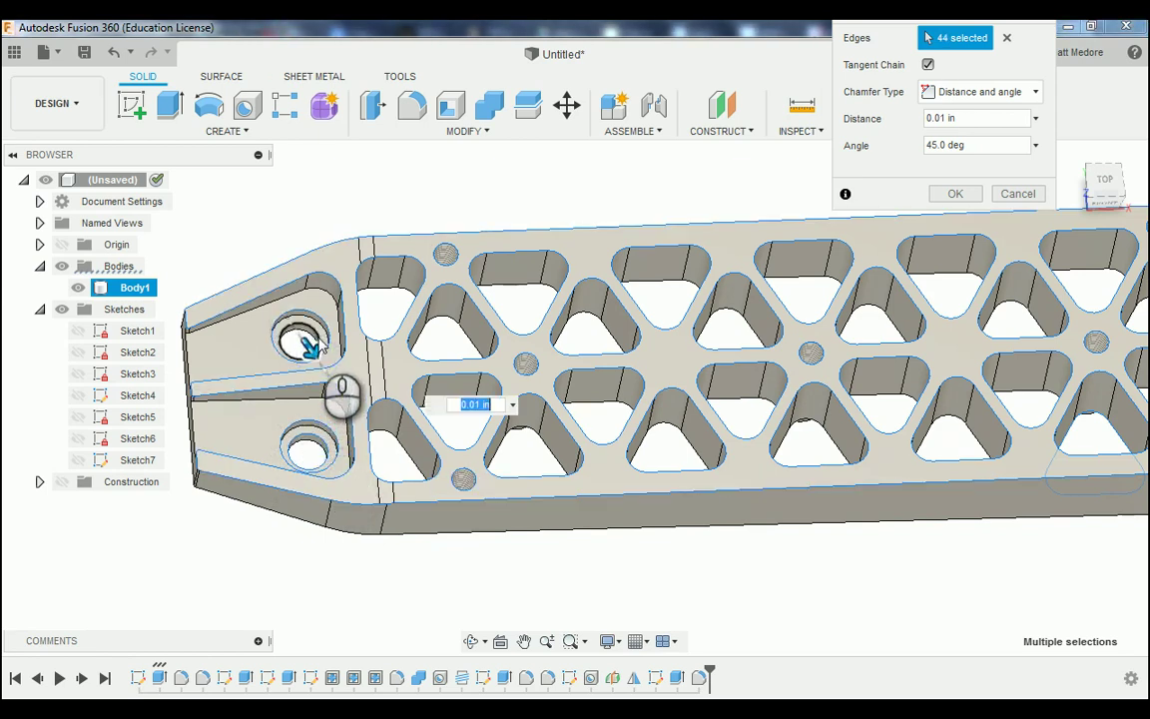
{"action": "left_click", "coordinate": [275, 332]}
{"action": "left_click", "coordinate": [187, 356]}
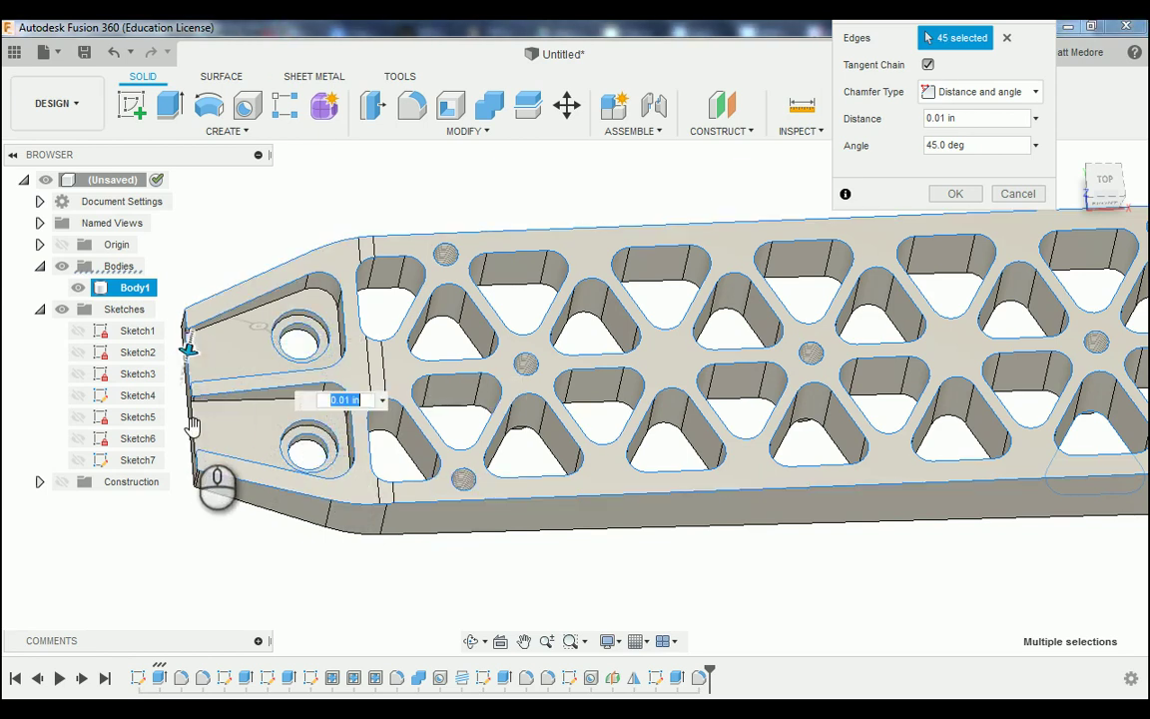
{"action": "left_click", "coordinate": [194, 428]}
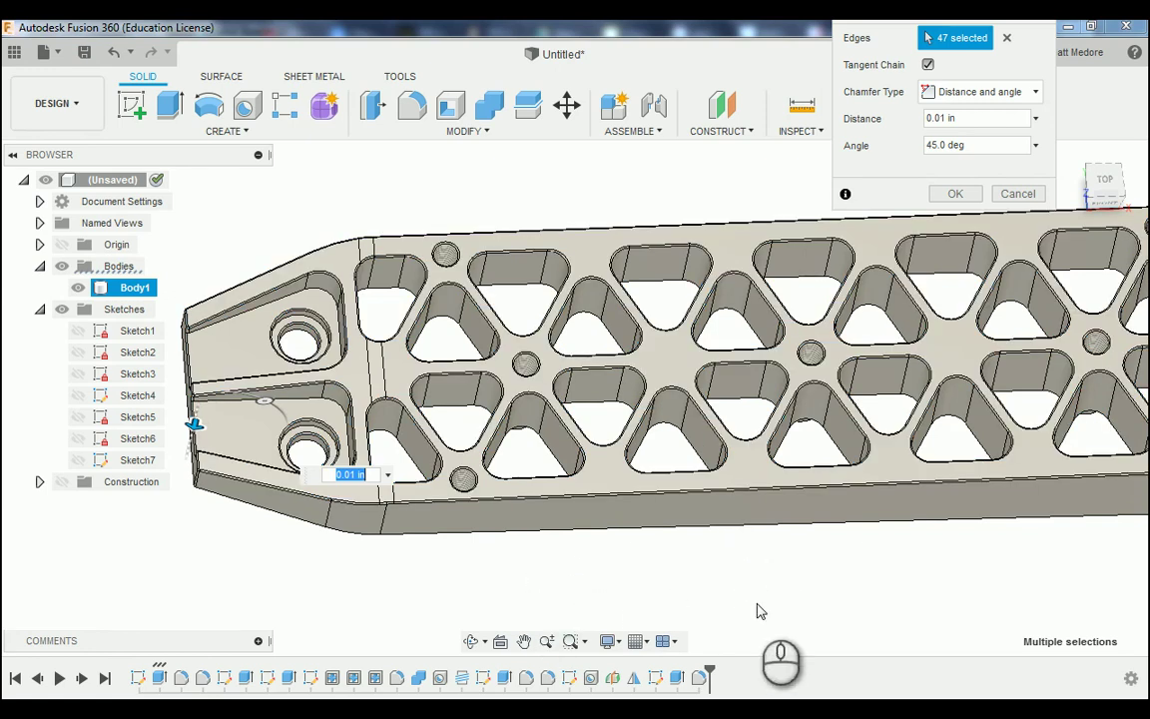
- Add the underside's outer outline and the rims of the two large holes at its left end to the chamfer
{"action": "middle_click_drag", "start_coordinate": [763, 589], "coordinate": [751, 397], "text": "shift"}
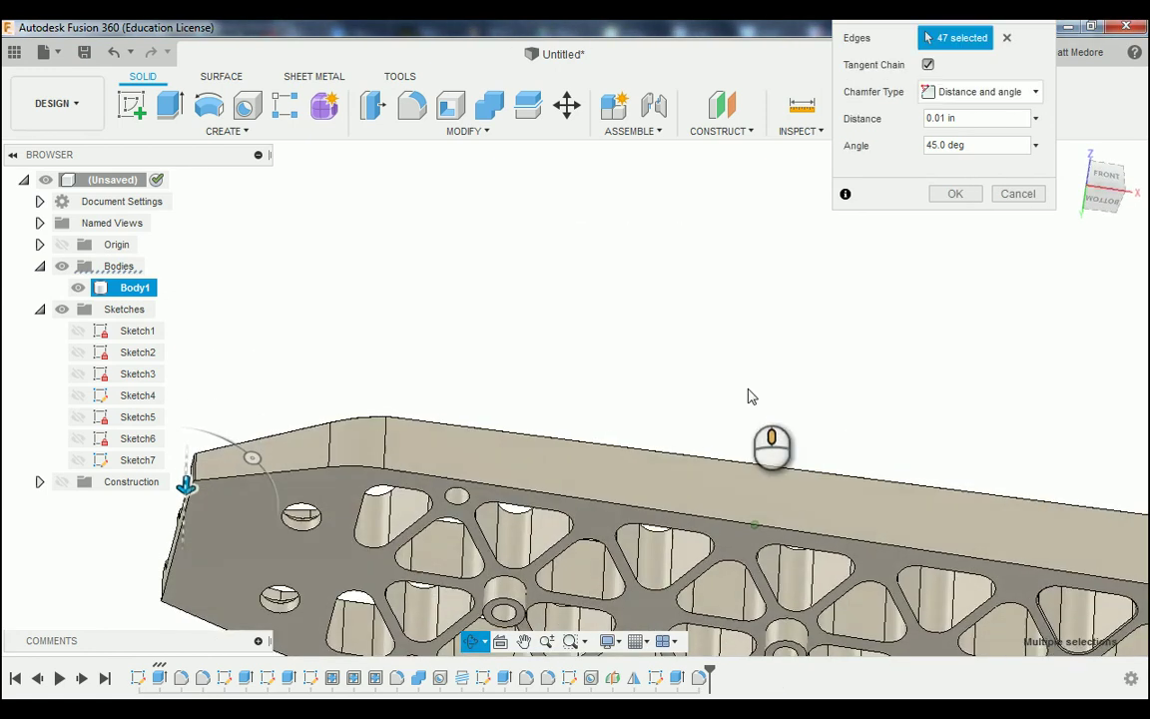
{"action": "middle_click_drag", "start_coordinate": [732, 355], "coordinate": [986, 597], "text": "shift"}
{"action": "scroll", "coordinate": [720, 478], "scroll_direction": "up", "scroll_amount": 1}
{"action": "scroll", "coordinate": [275, 437], "scroll_direction": "down", "scroll_amount": 4}
{"action": "scroll", "coordinate": [560, 582], "scroll_direction": "up", "scroll_amount": 5}
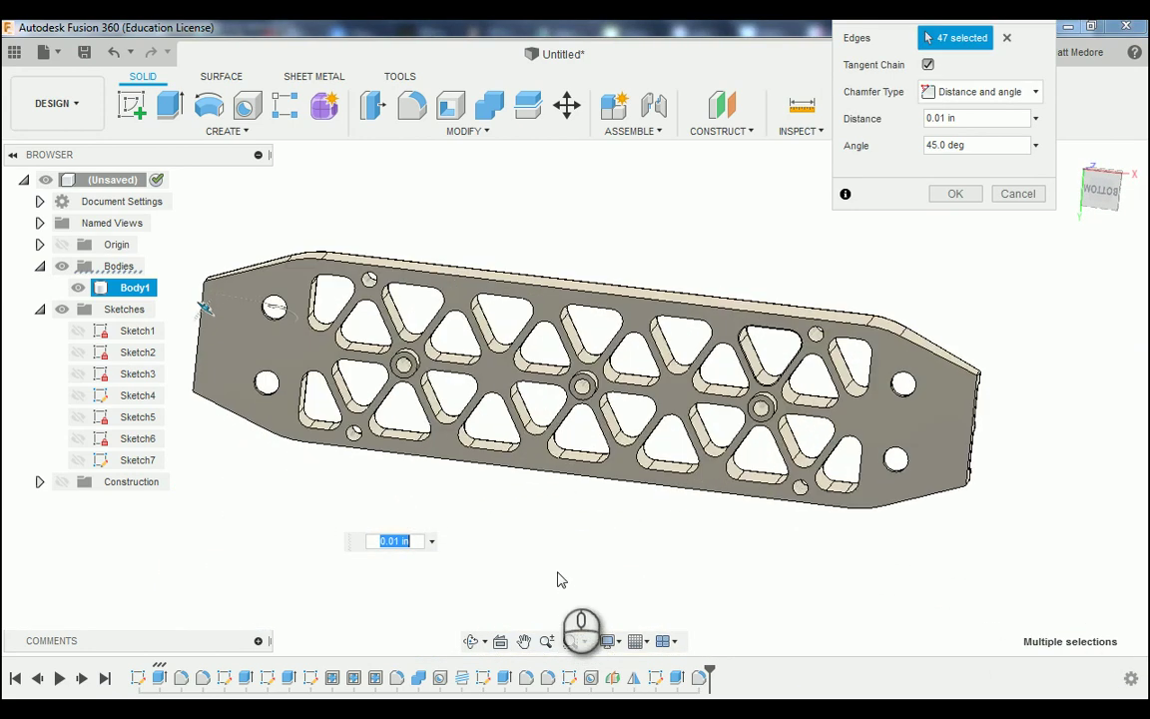
{"action": "scroll", "coordinate": [288, 346], "scroll_direction": "up", "scroll_amount": 2}
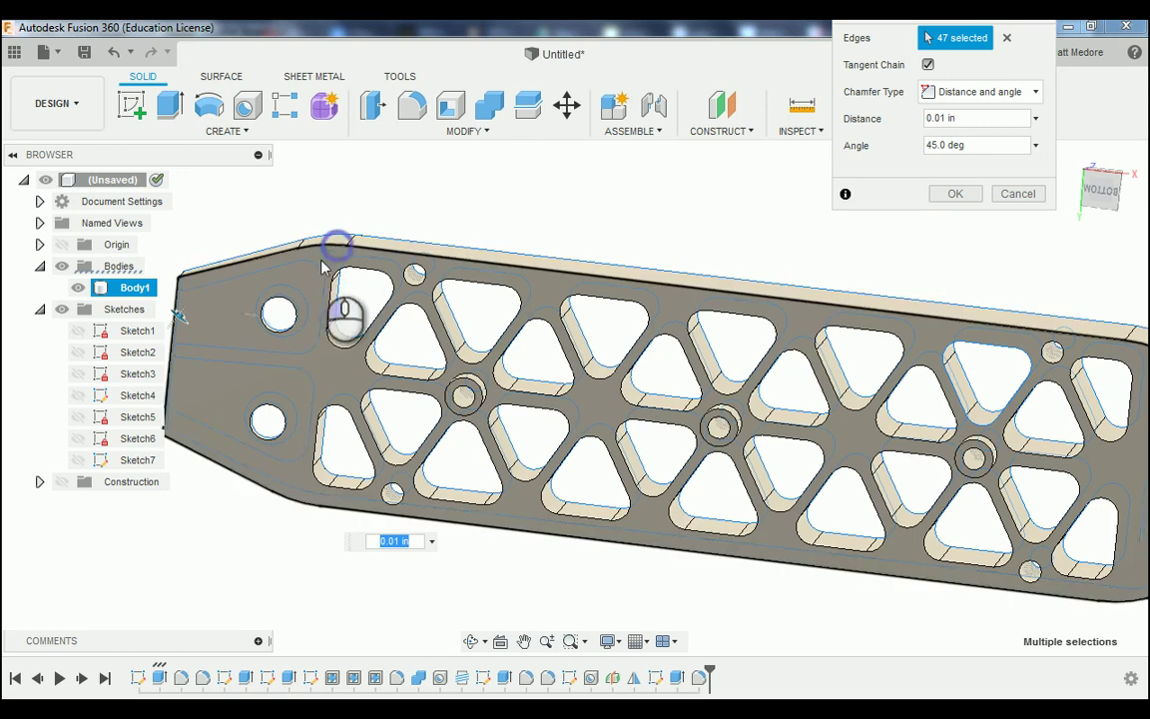
{"action": "left_click", "coordinate": [298, 315]}
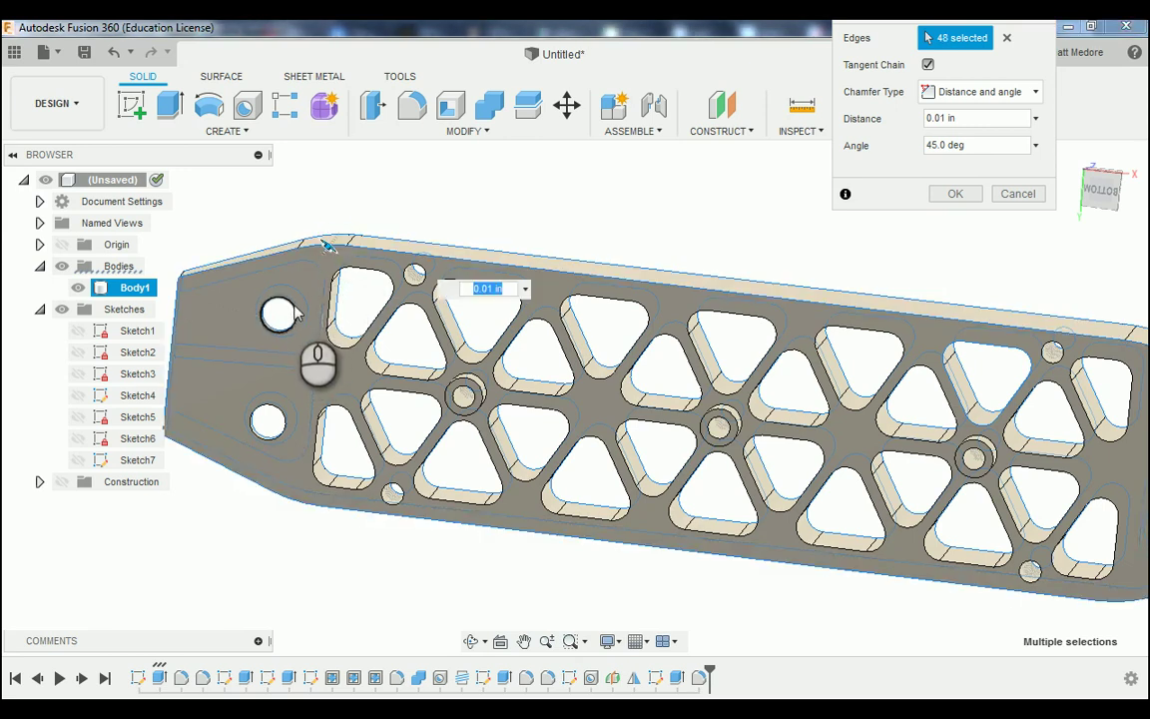
{"action": "left_click", "coordinate": [295, 308]}
{"action": "left_click", "coordinate": [284, 420]}
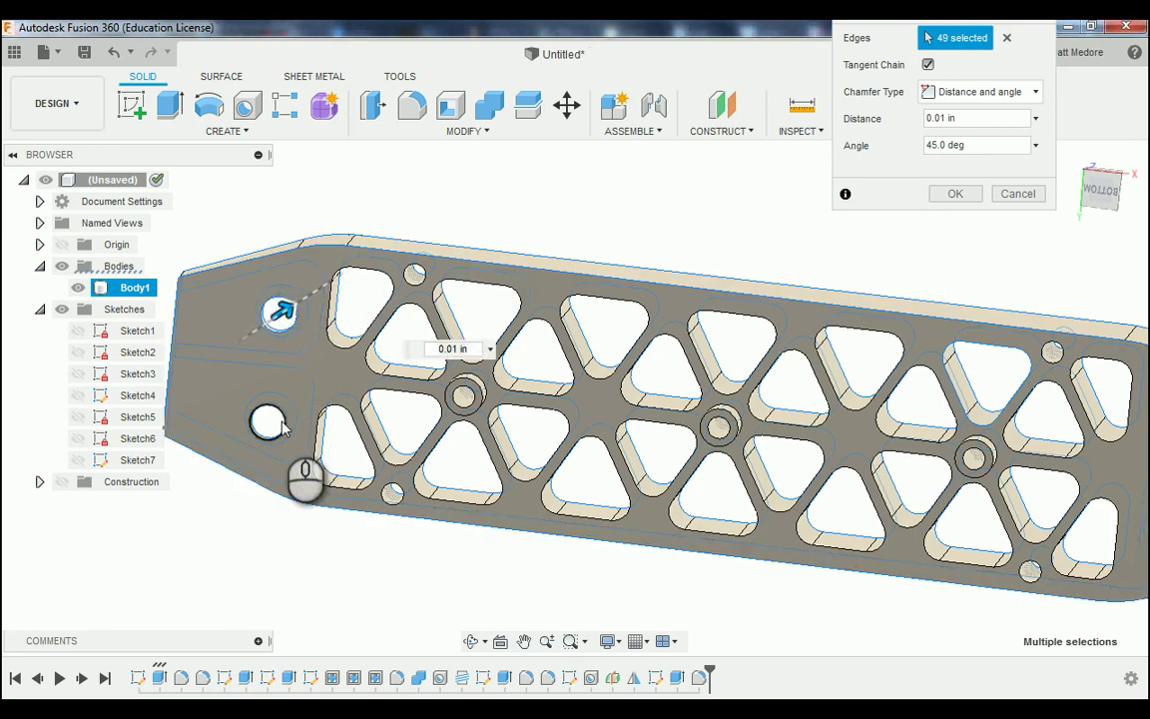
- Add the underside's two left-end pocket openings, the upper small hole's rim and the next four upper-row triangular pocket openings to the chamfer
{"action": "left_click", "coordinate": [341, 413]}
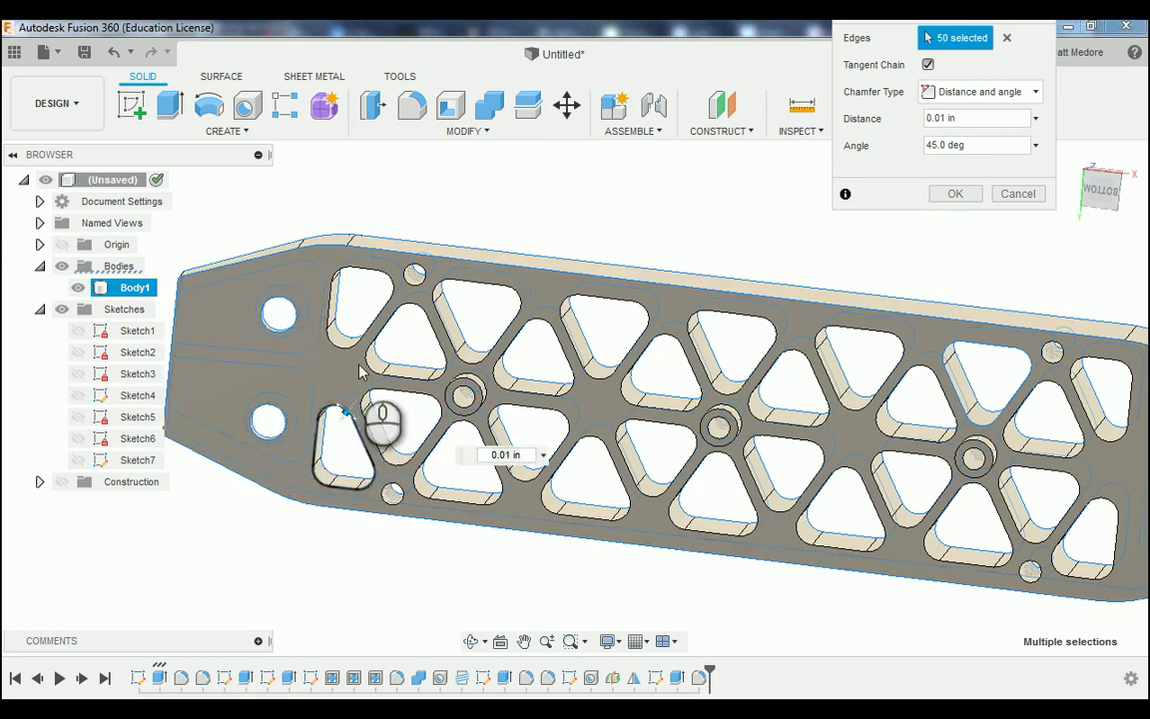
{"action": "left_click", "coordinate": [400, 306]}
{"action": "left_click", "coordinate": [420, 291]}
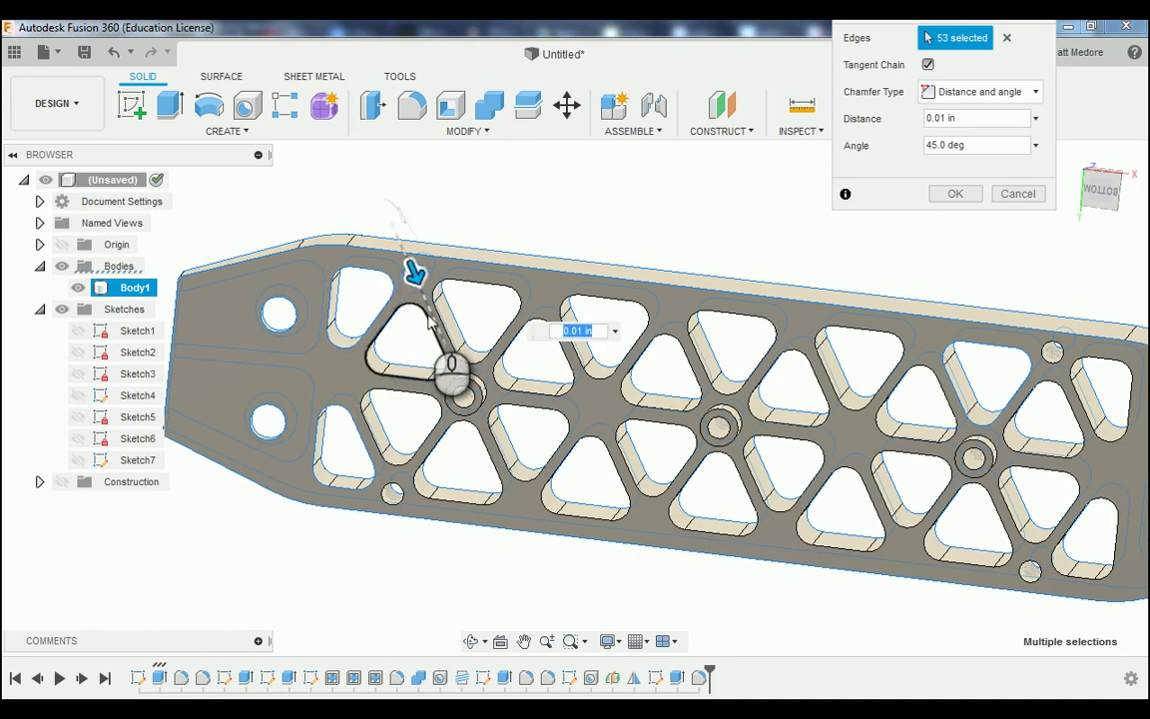
{"action": "left_click", "coordinate": [429, 322]}
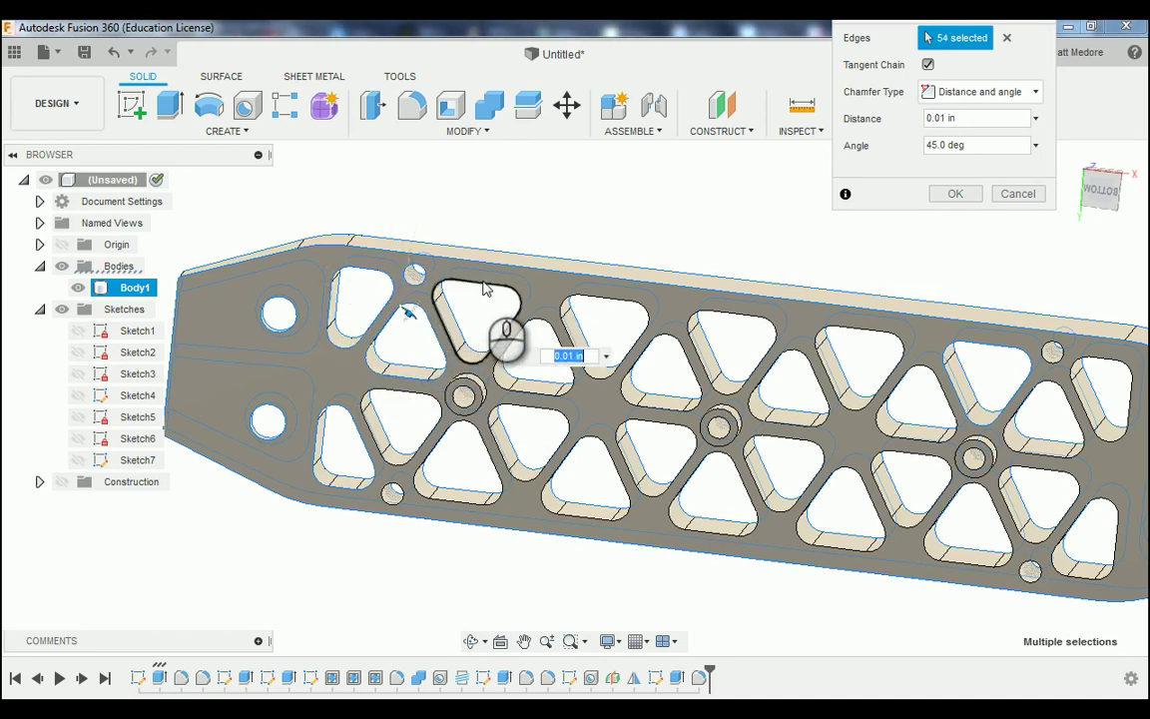
{"action": "left_click", "coordinate": [485, 292]}
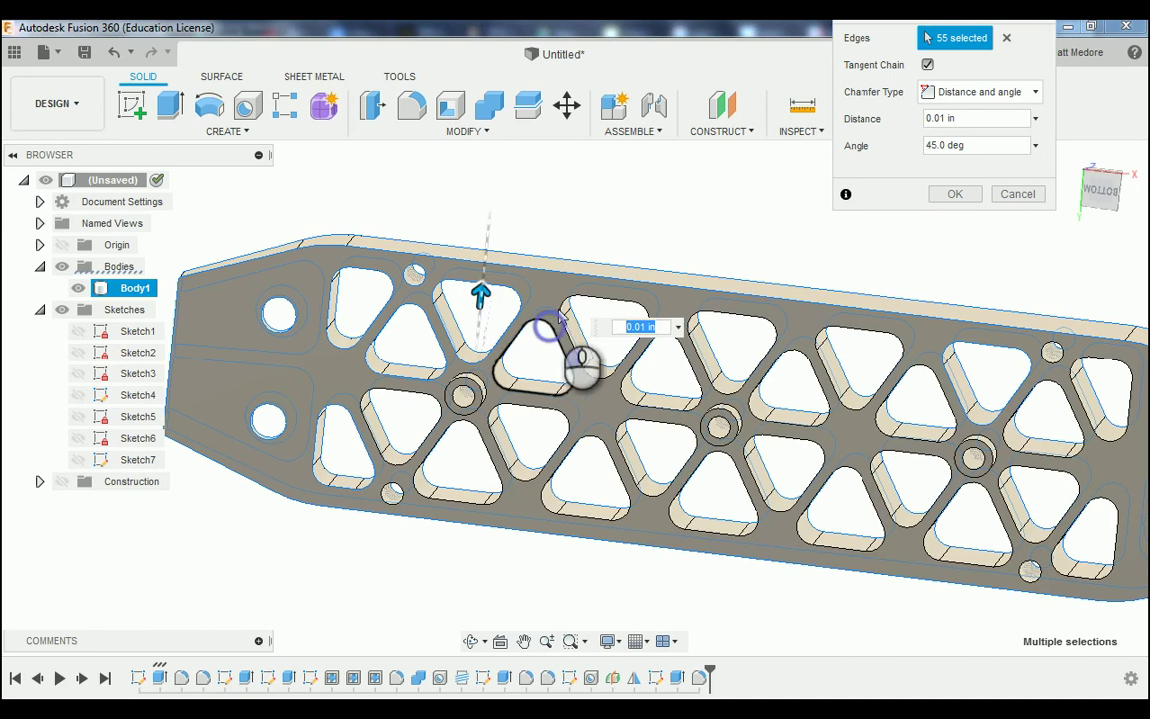
{"action": "left_click", "coordinate": [560, 306]}
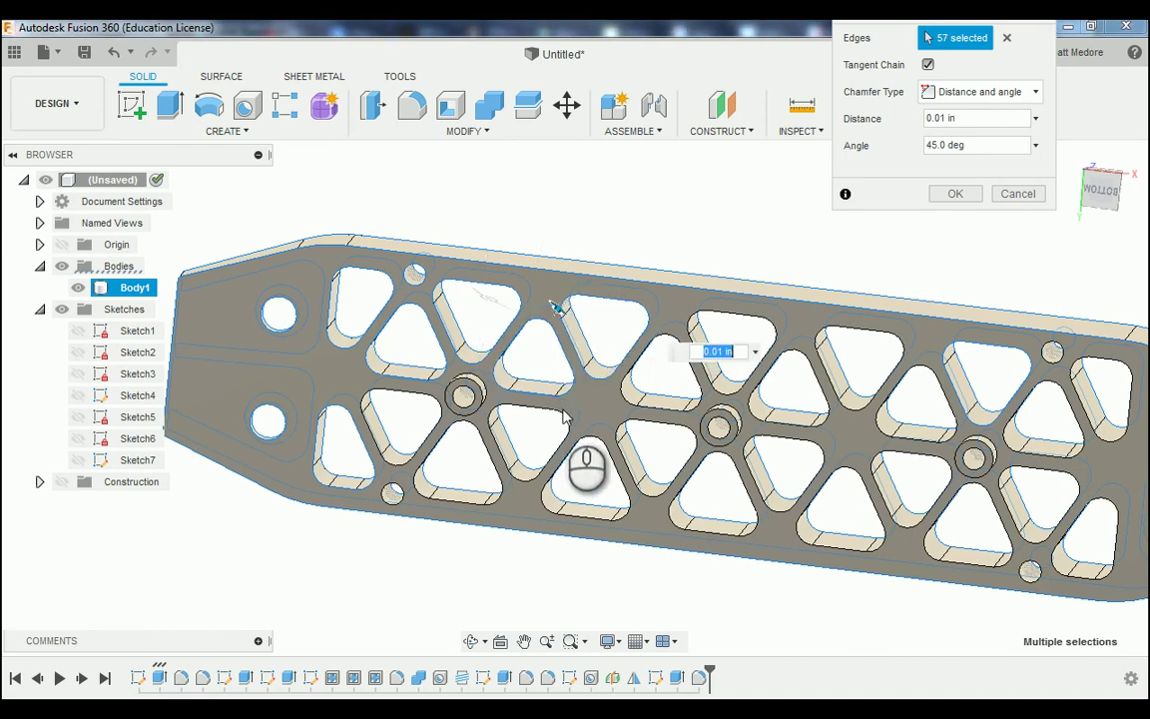
- Add the underside's four lower-row triangular pocket openings near the left, both rims of the left counterbored hole and the lower small hole's rim
{"action": "left_click", "coordinate": [587, 441]}
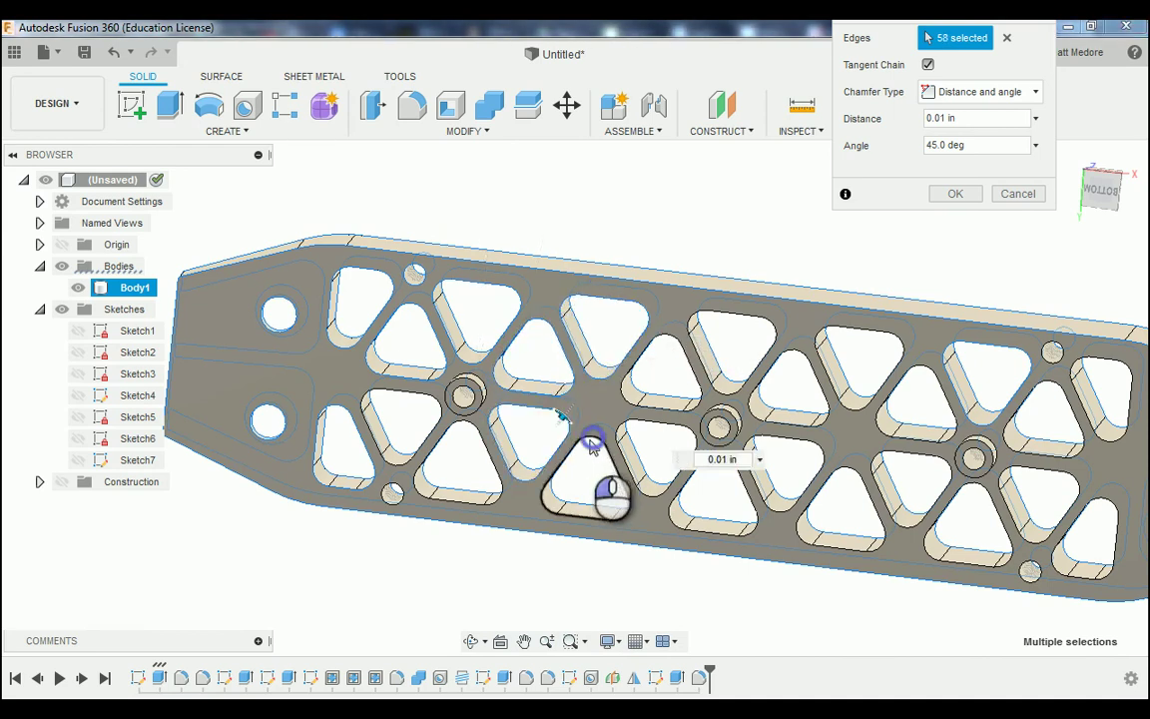
{"action": "left_click", "coordinate": [498, 500]}
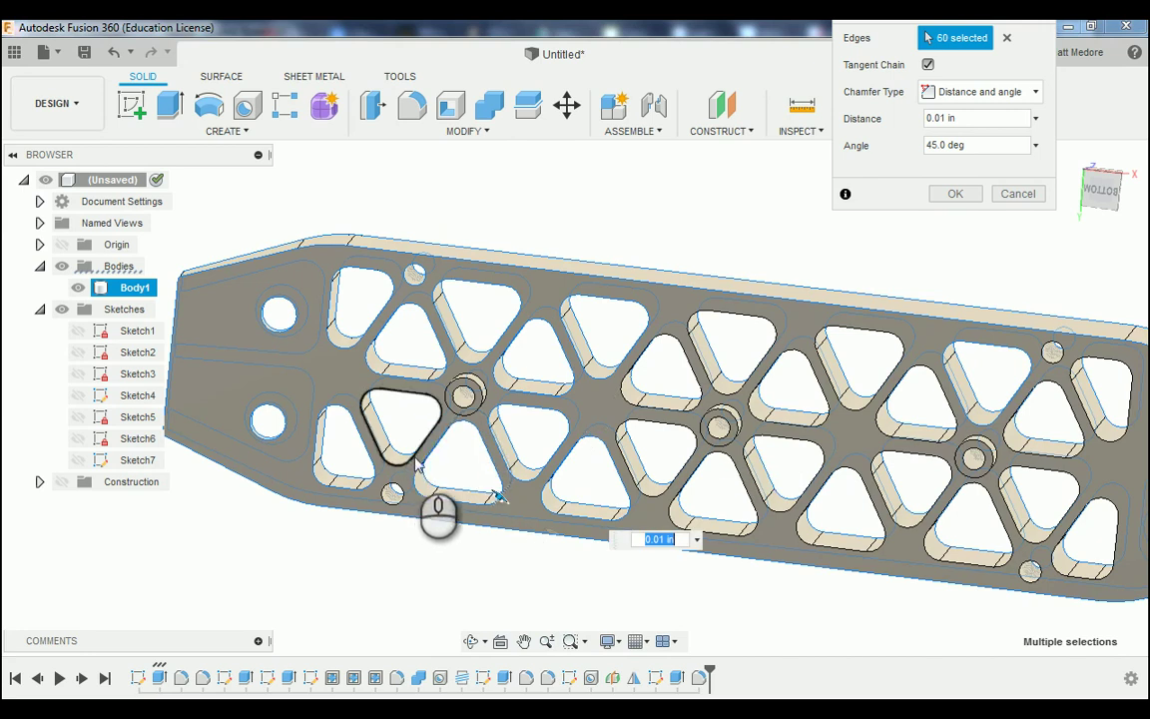
{"action": "left_click", "coordinate": [417, 459]}
{"action": "left_click", "coordinate": [464, 401]}
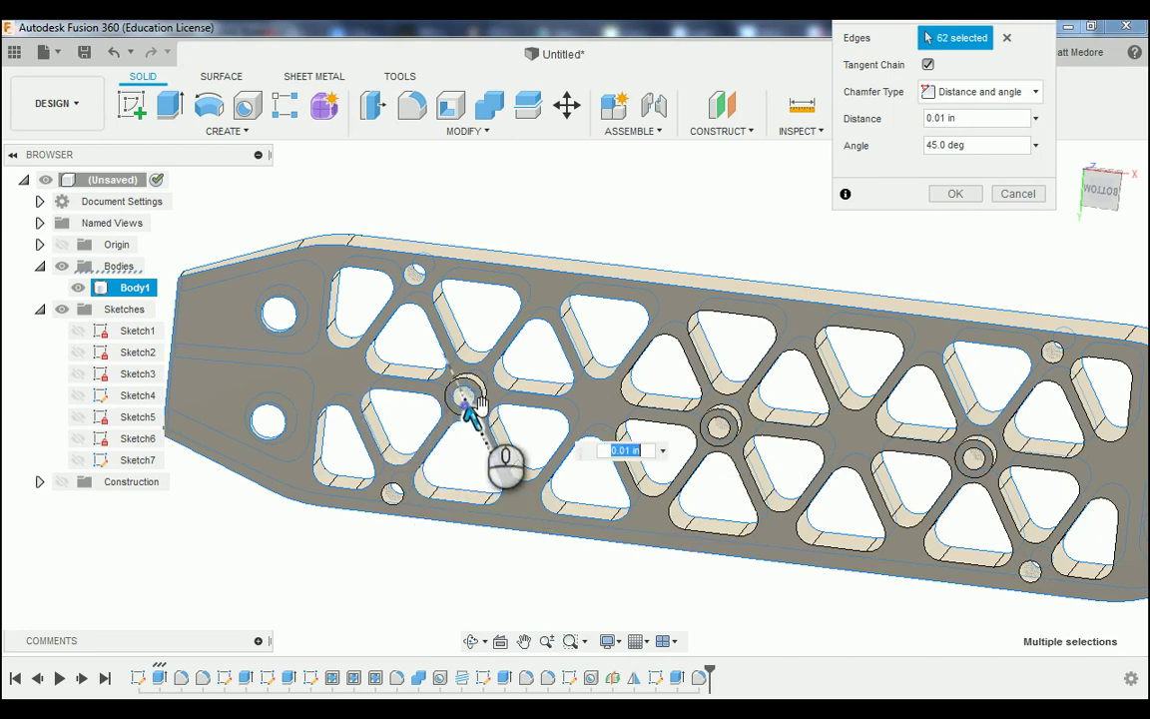
{"action": "left_click", "coordinate": [470, 411]}
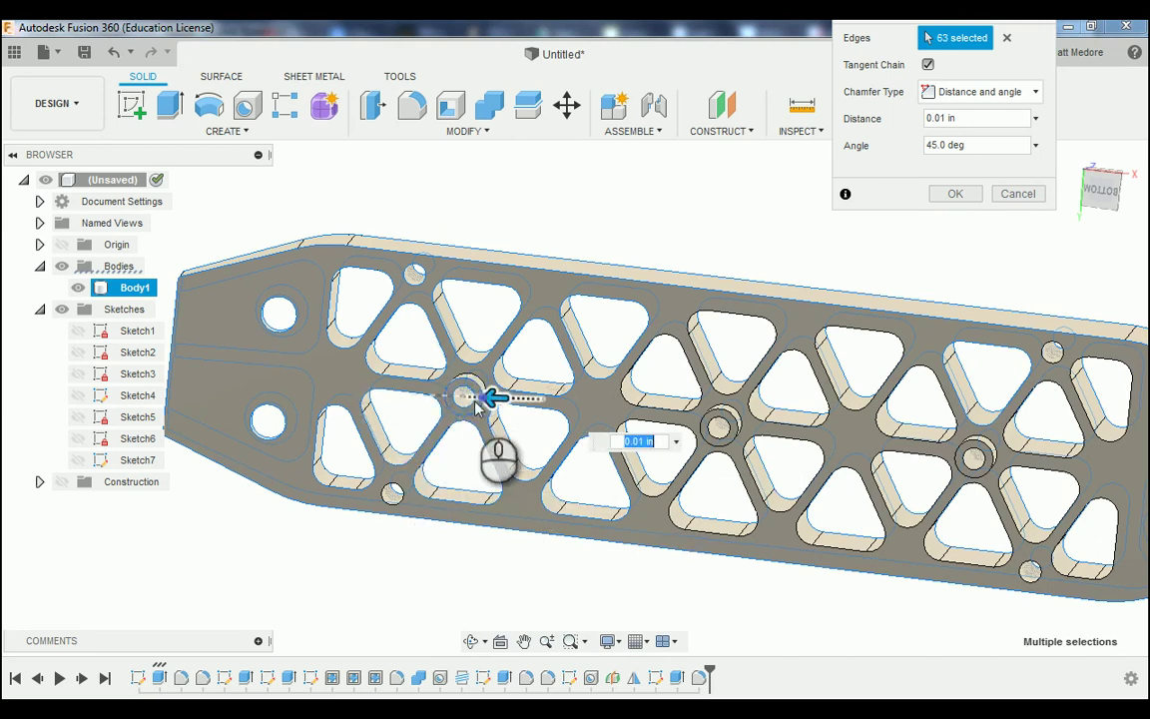
{"action": "left_click", "coordinate": [393, 494]}
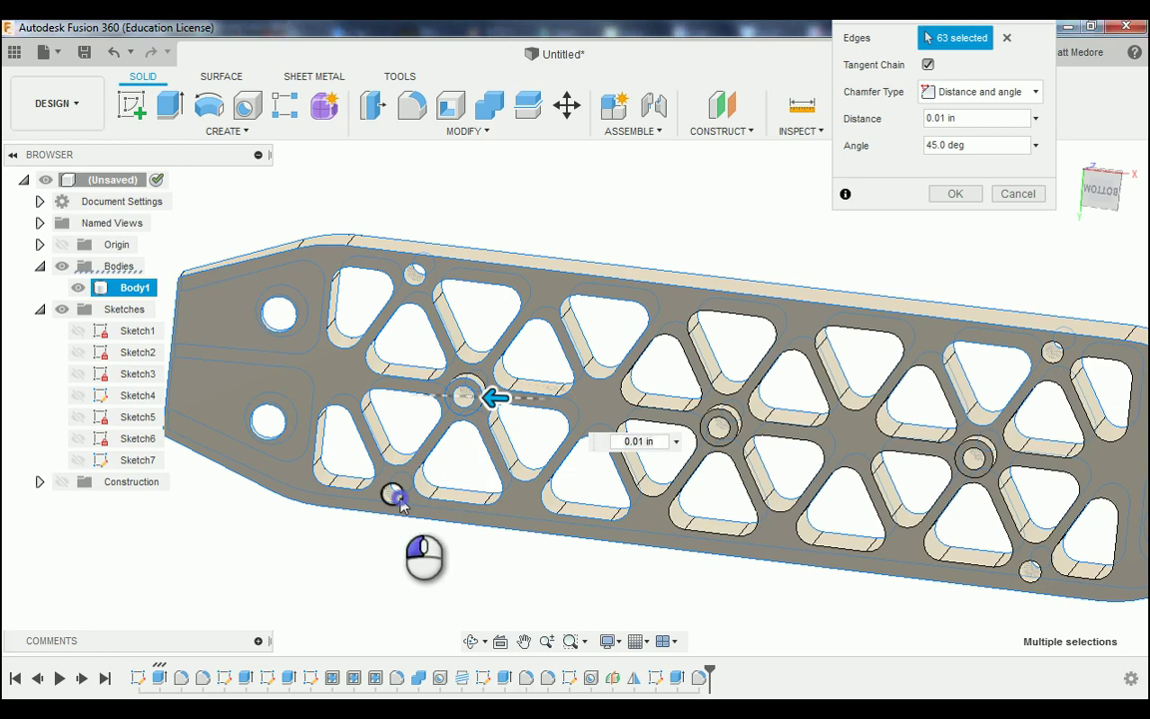
- Add the six triangular pocket openings around the underside's central counterbored hole and both of that hole's rims to the chamfer
{"action": "left_click", "coordinate": [657, 501]}
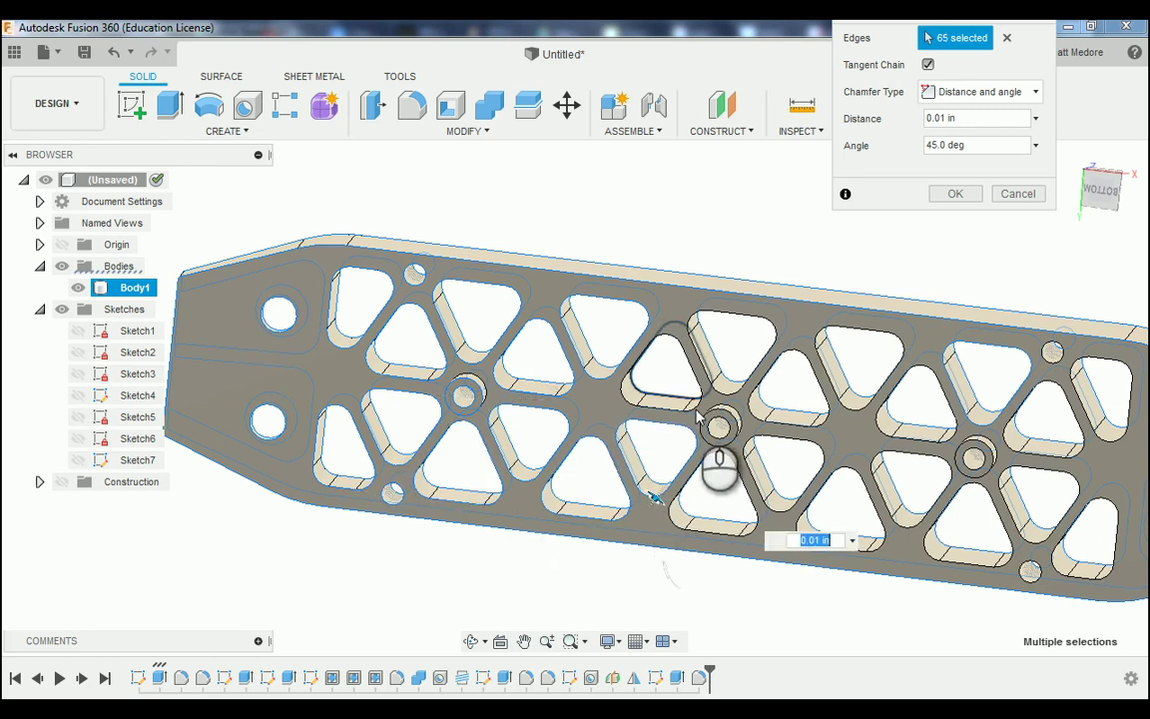
{"action": "left_click", "coordinate": [697, 412]}
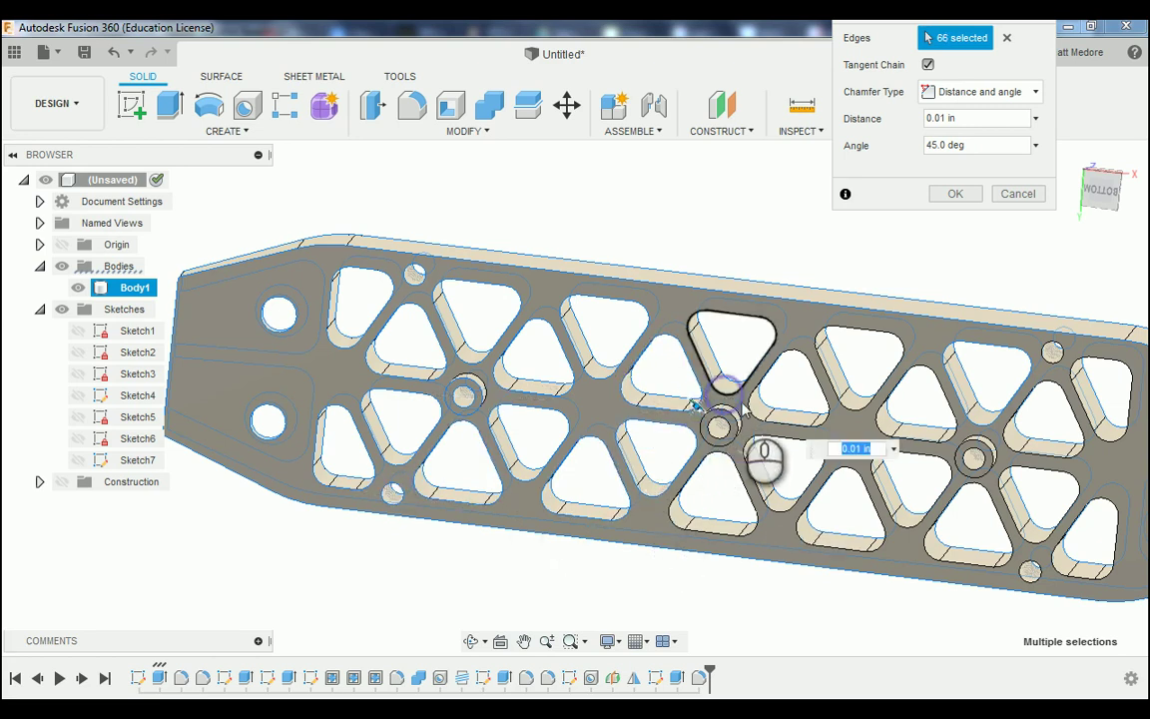
{"action": "left_click", "coordinate": [739, 422]}
{"action": "left_click", "coordinate": [749, 443]}
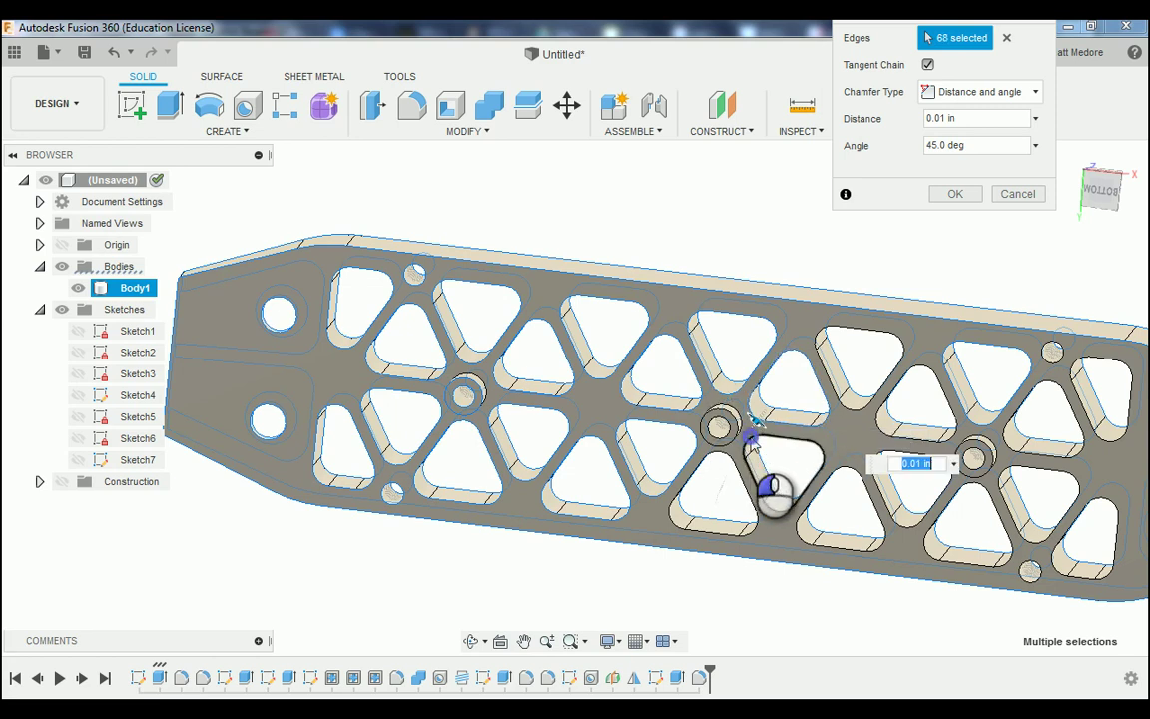
{"action": "left_click", "coordinate": [739, 469]}
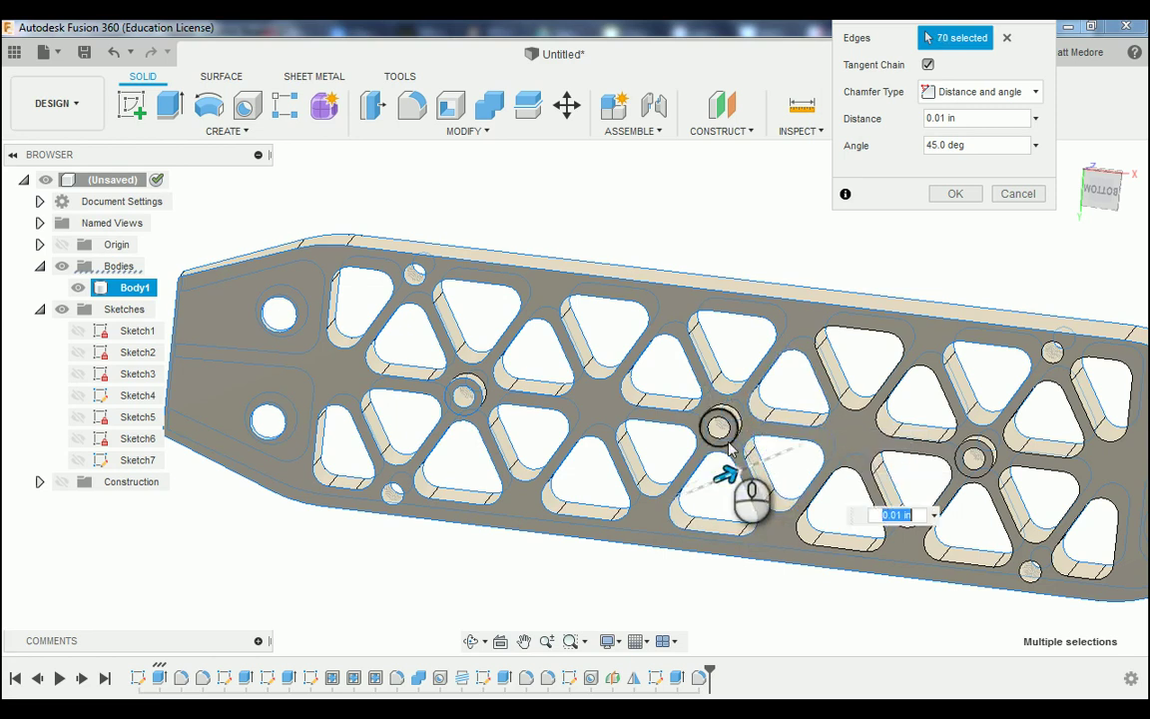
{"action": "left_click", "coordinate": [720, 429]}
{"action": "left_click", "coordinate": [723, 429]}
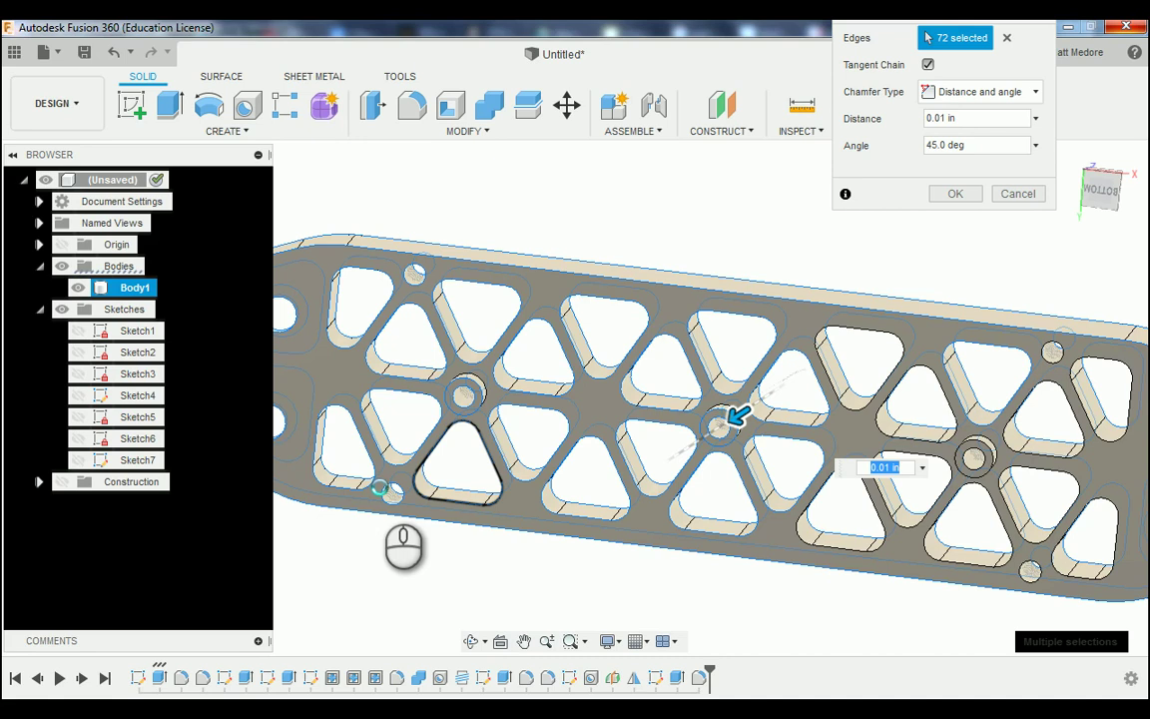
- Add the rims of the underside's two large right-end holes, the upper right-end pocket opening and the upper small hole's rim to the chamfer
{"action": "scroll", "coordinate": [381, 487], "scroll_direction": "down", "scroll_amount": 3}
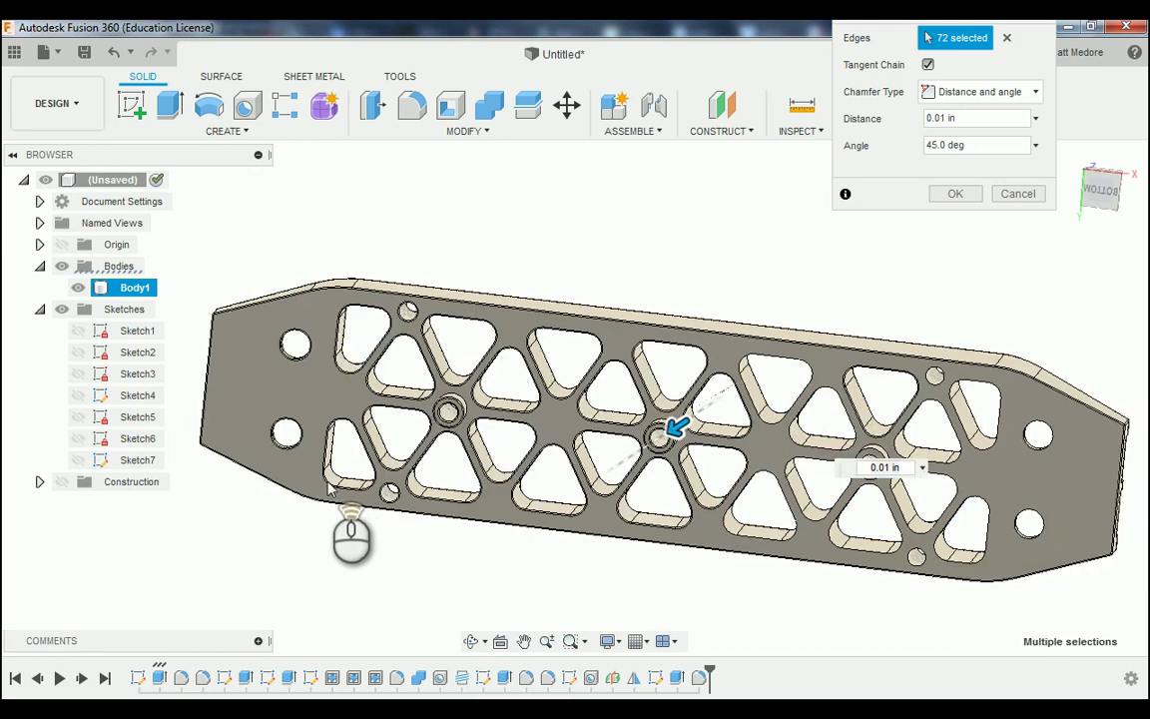
{"action": "scroll", "coordinate": [390, 529], "scroll_direction": "down", "scroll_amount": 2}
{"action": "scroll", "coordinate": [887, 494], "scroll_direction": "up", "scroll_amount": 3}
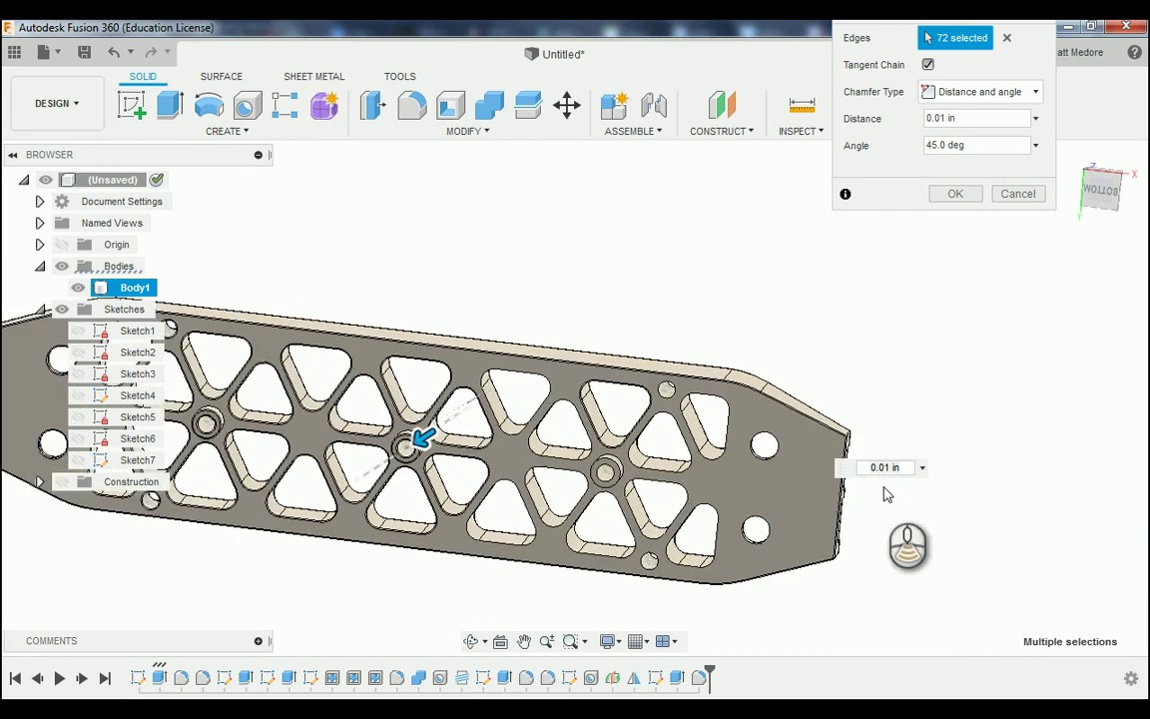
{"action": "scroll", "coordinate": [809, 500], "scroll_direction": "up", "scroll_amount": 3}
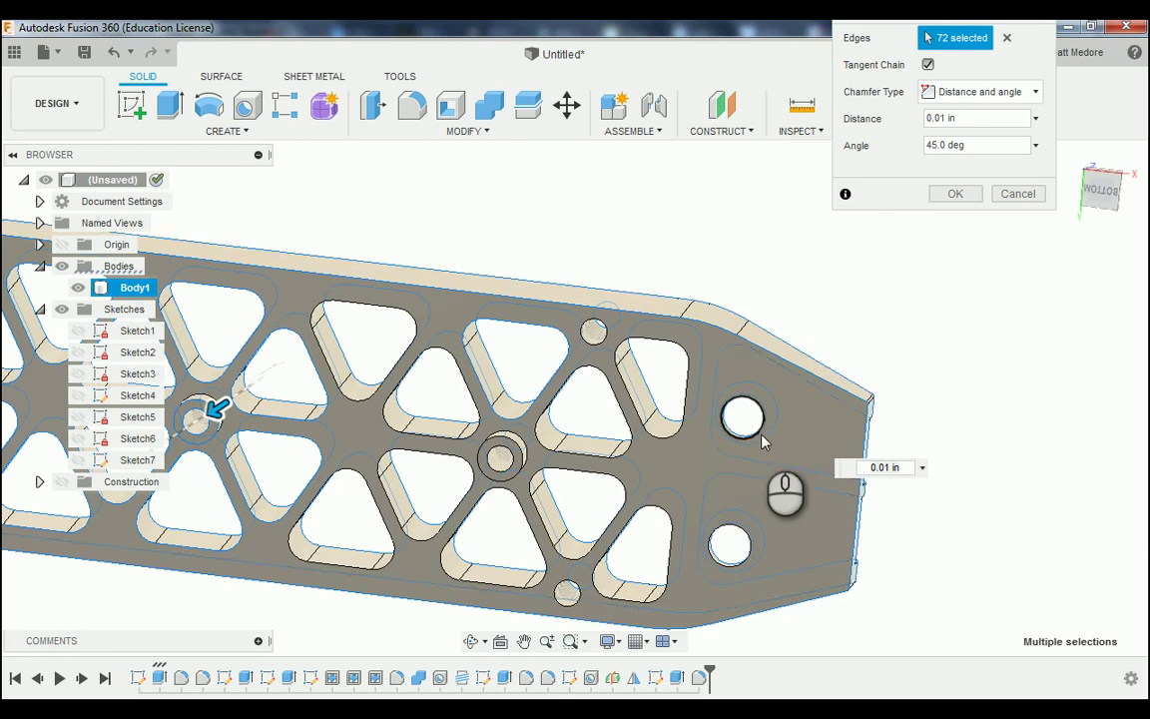
{"action": "left_click", "coordinate": [759, 437]}
{"action": "left_click", "coordinate": [749, 541]}
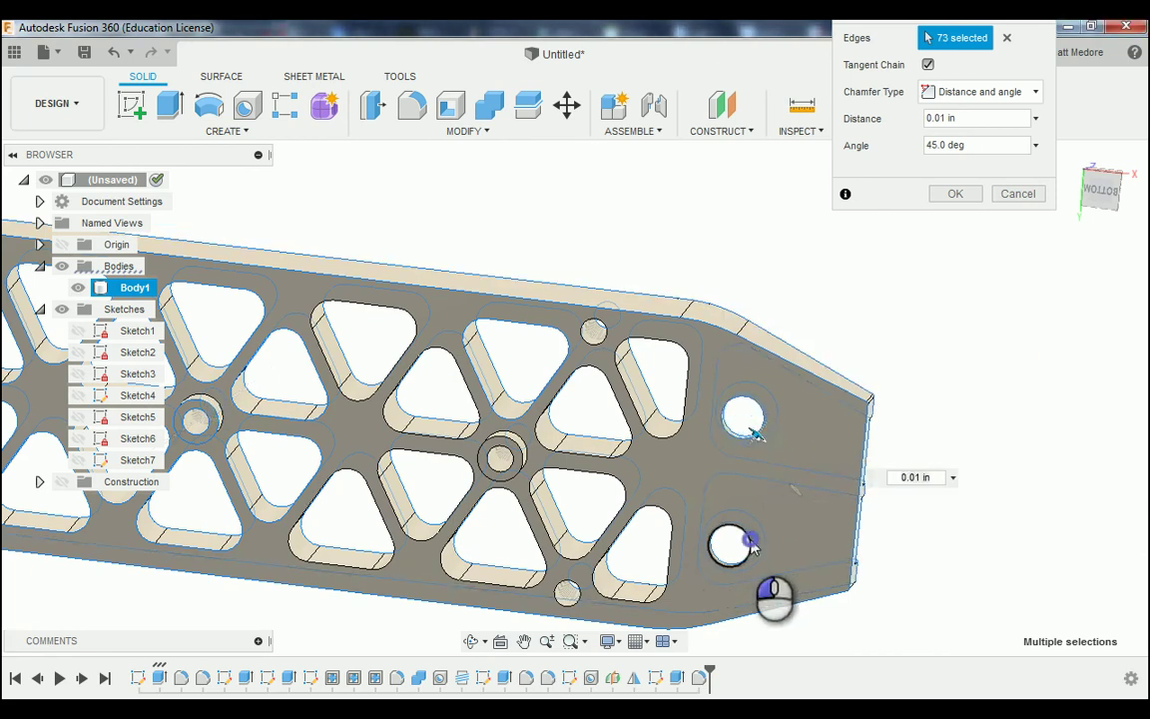
{"action": "left_click", "coordinate": [689, 370]}
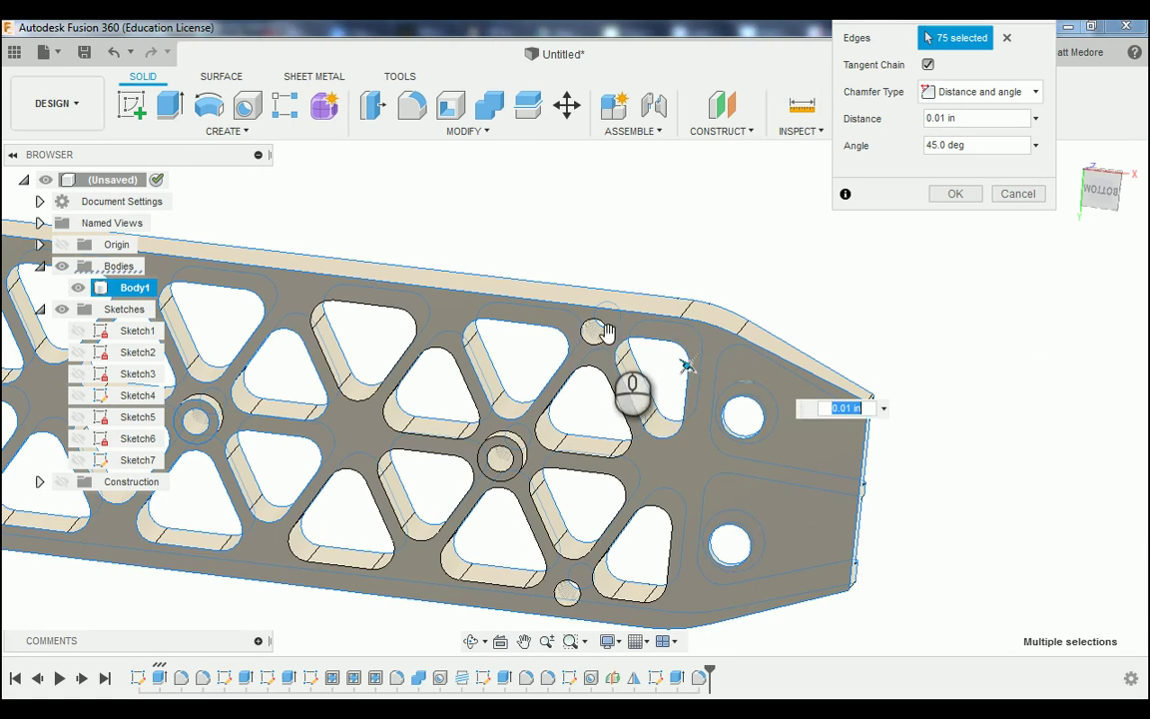
- Add the underside's three remaining upper-row triangular pocket openings near the right counterbored hole to the chamfer
{"action": "left_click", "coordinate": [603, 379]}
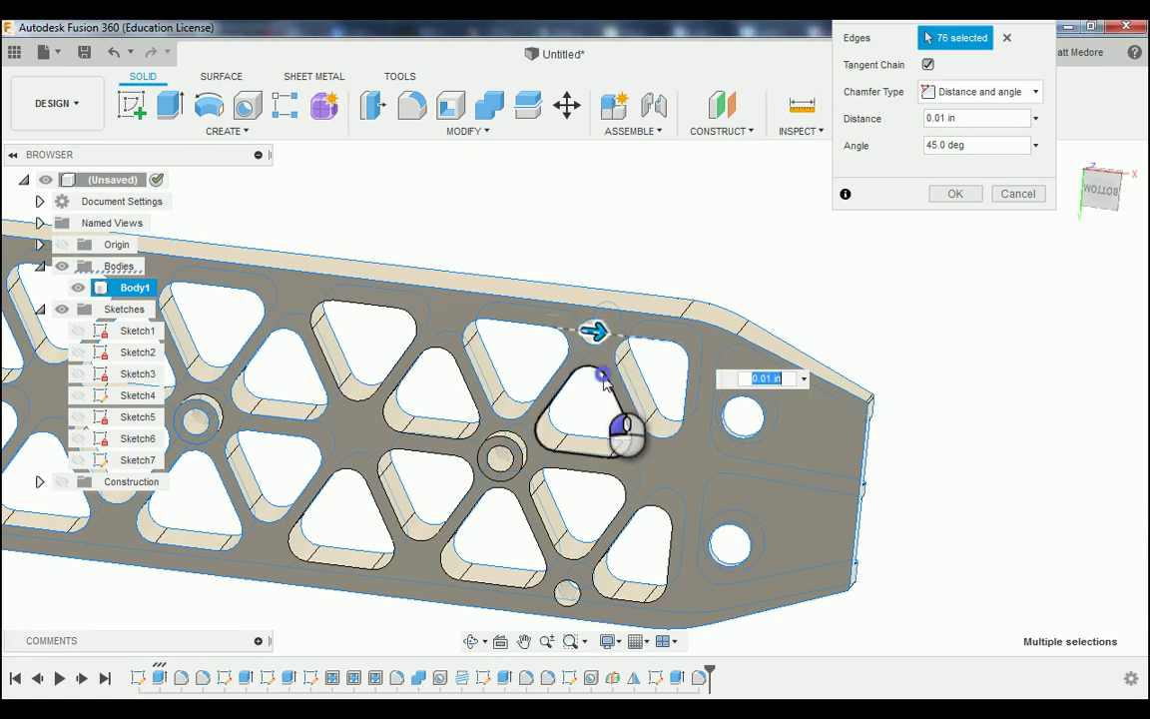
{"action": "left_click", "coordinate": [469, 399]}
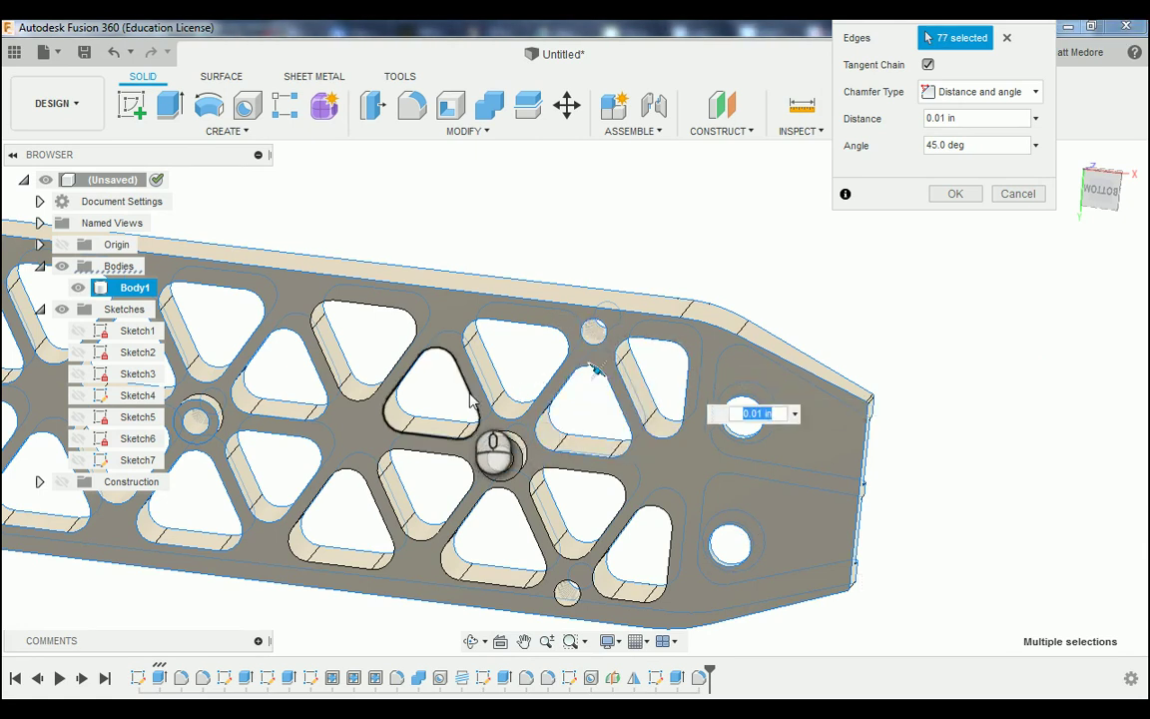
{"action": "left_click", "coordinate": [415, 344]}
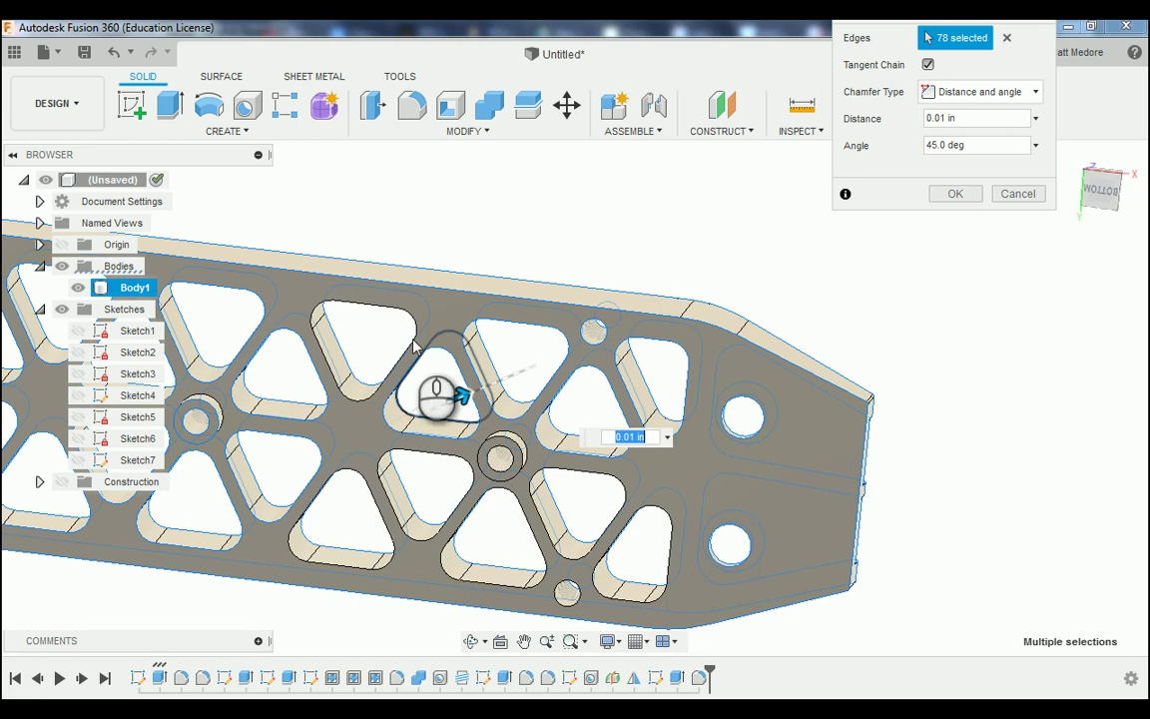
{"action": "left_click", "coordinate": [415, 345]}
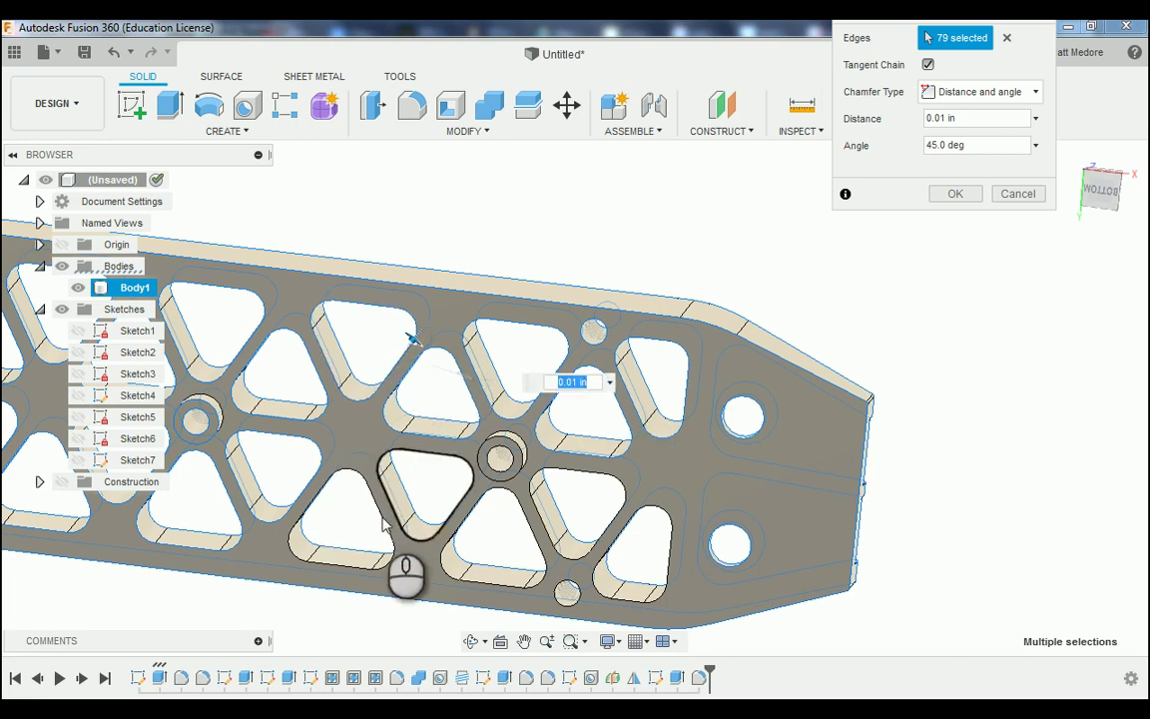
- Add the three lower-row triangular pocket openings beside and below the underside's right counterbored hole and both of that hole's rims to the chamfer
{"action": "left_click", "coordinate": [385, 517]}
{"action": "left_click", "coordinate": [401, 518]}
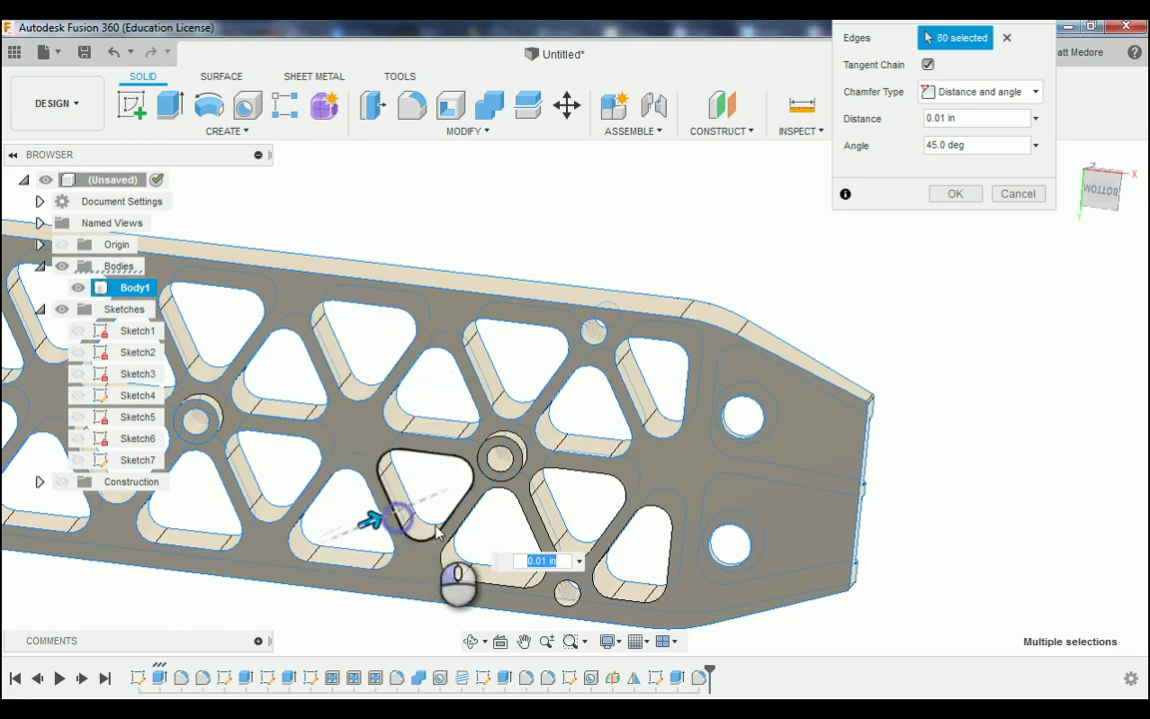
{"action": "left_click", "coordinate": [496, 488]}
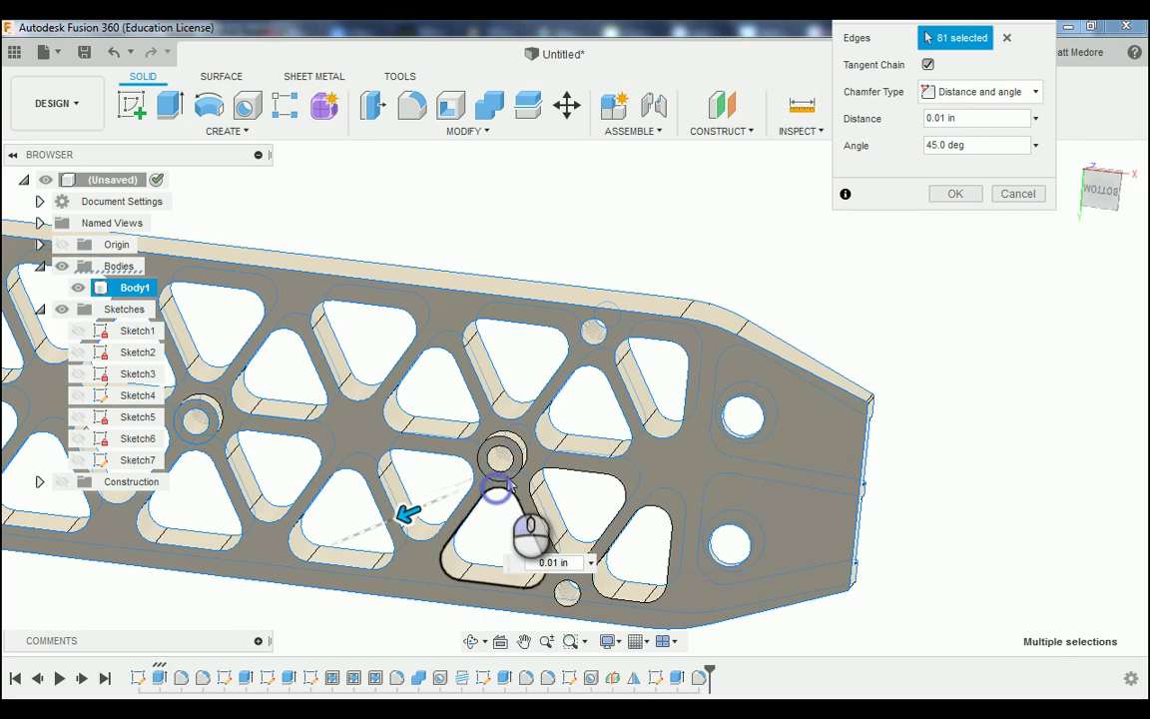
{"action": "left_click", "coordinate": [509, 478]}
{"action": "left_click", "coordinate": [510, 466]}
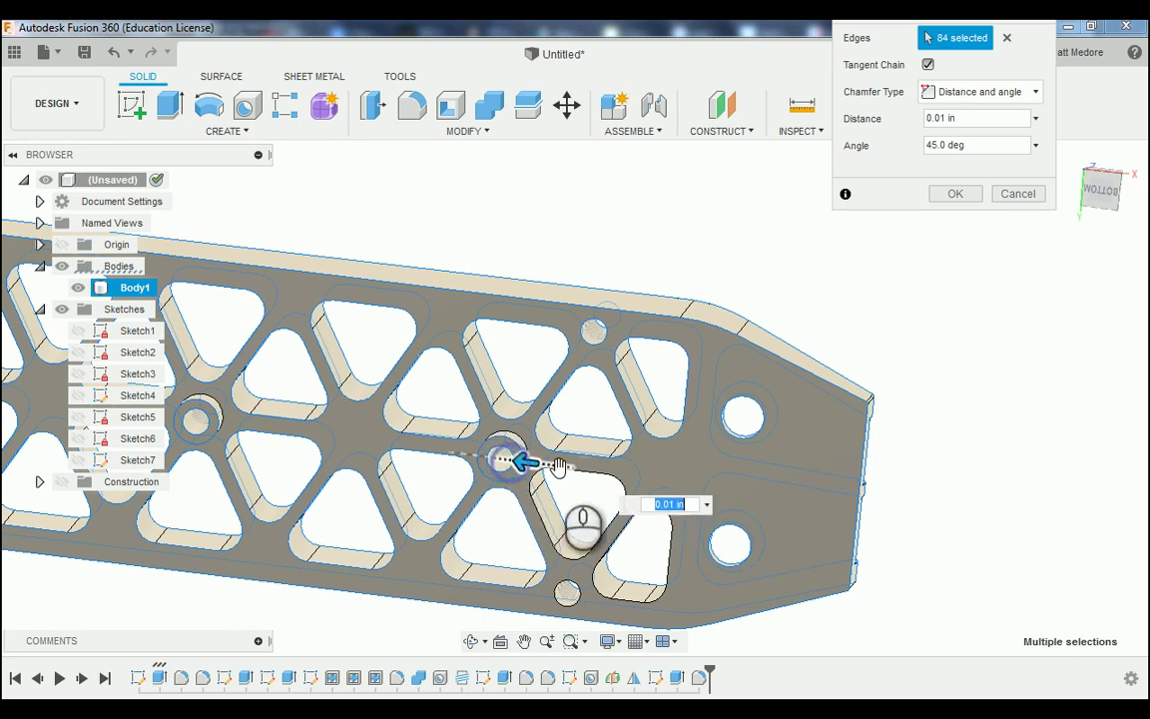
- Add the underside's last lower-row triangular pocket opening, the lower right-end pocket opening and the lower small hole's rim to the chamfer
{"action": "left_click", "coordinate": [617, 481]}
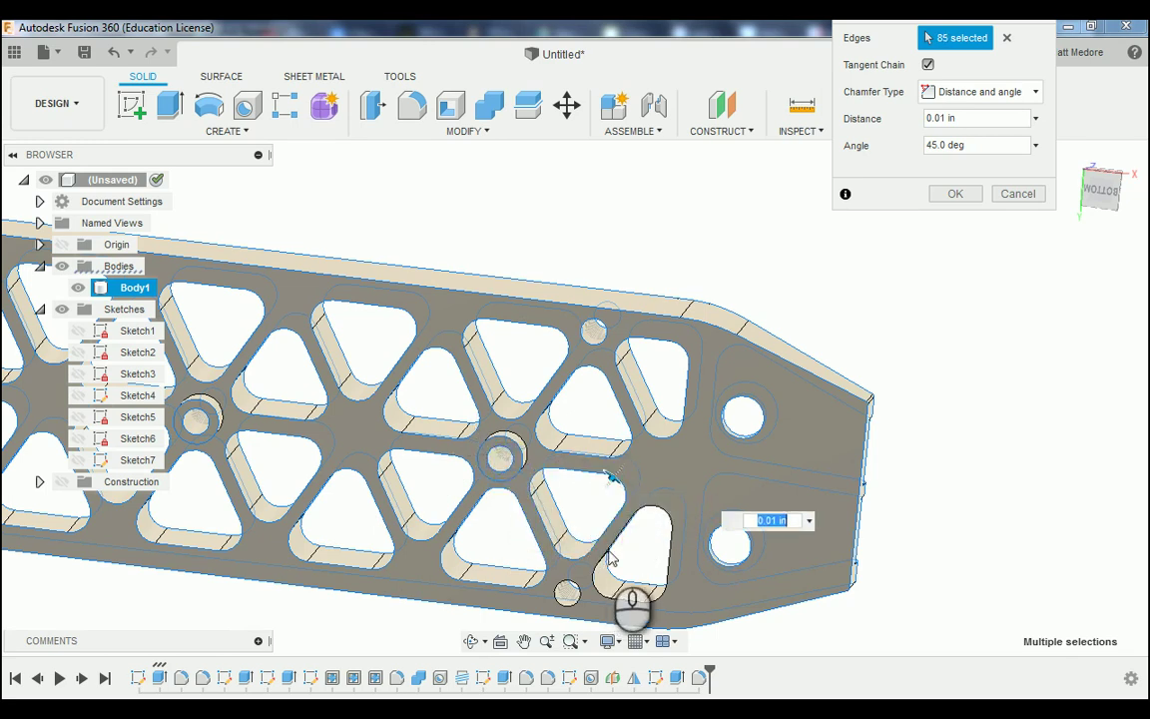
{"action": "left_click", "coordinate": [612, 557]}
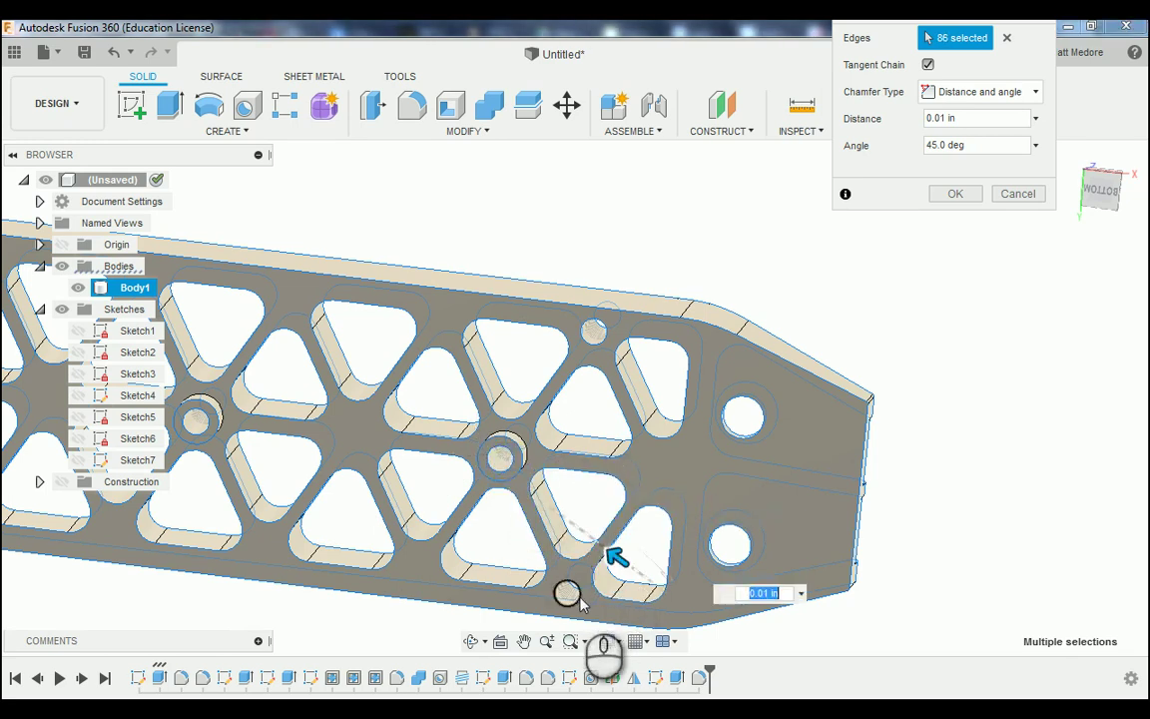
{"action": "left_click", "coordinate": [567, 591]}
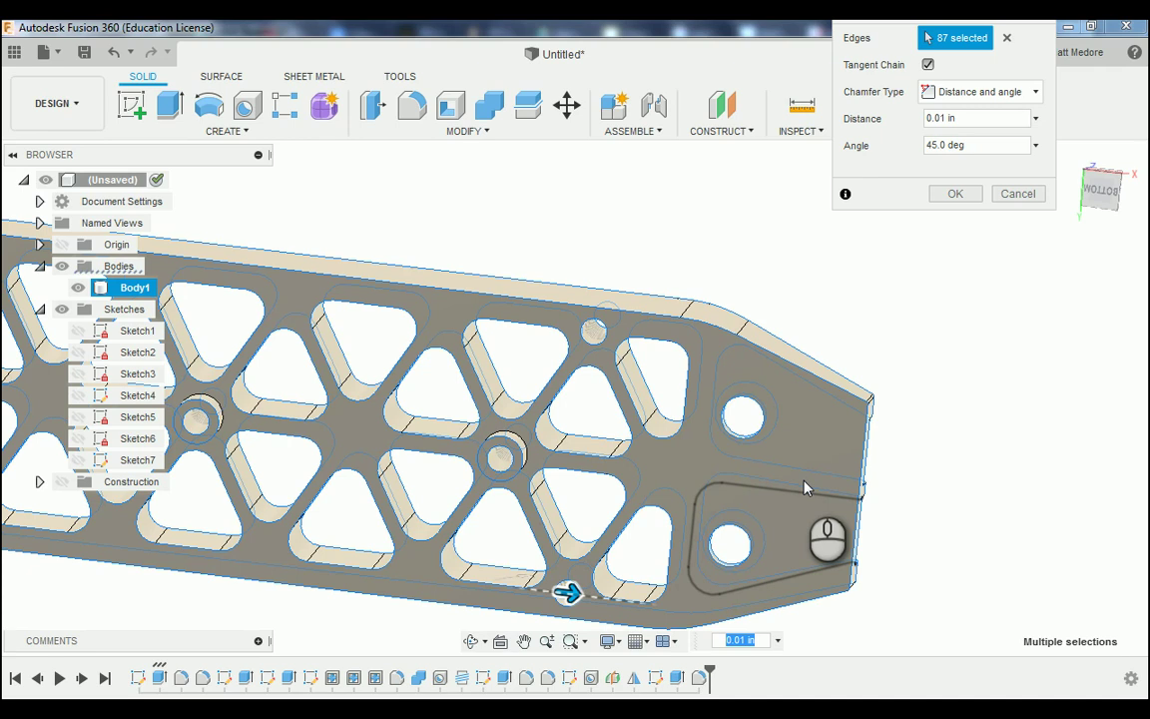
- Check the plate from below and above, apply the 0.01 in by 45° chamfer to all selected edges and clear the selection
{"action": "key", "text": "Return"}
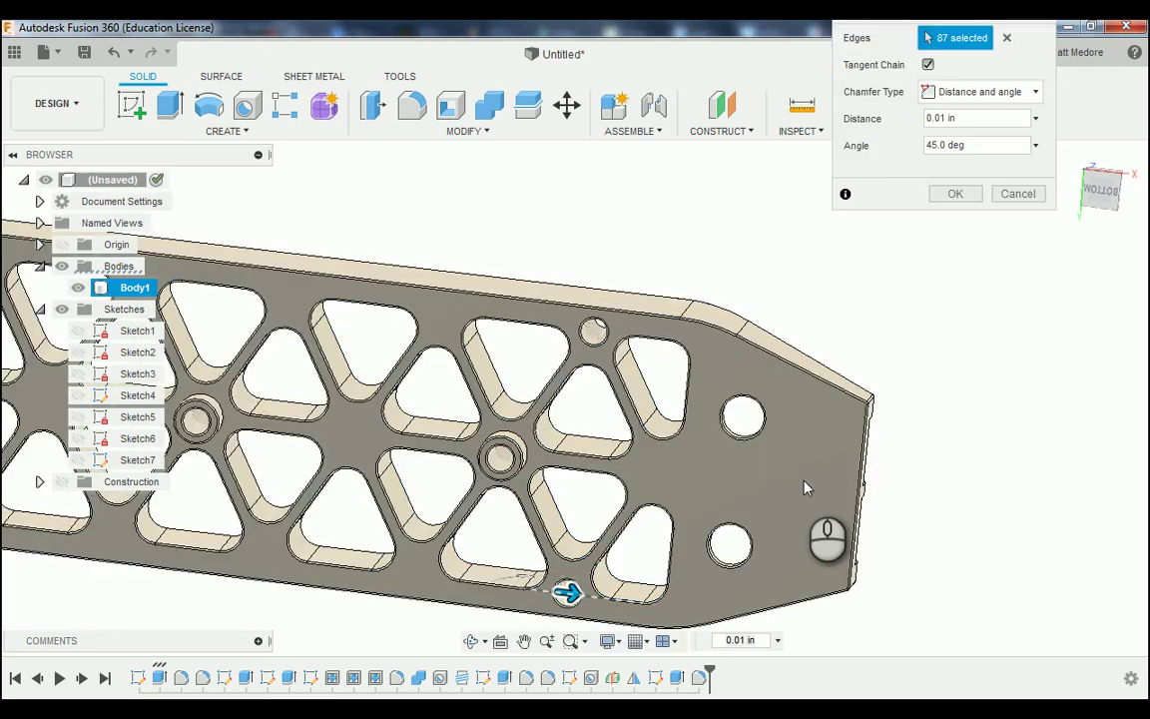
{"action": "scroll", "coordinate": [1001, 470], "scroll_direction": "down", "scroll_amount": 5}
{"action": "scroll", "coordinate": [598, 526], "scroll_direction": "up", "scroll_amount": 3}
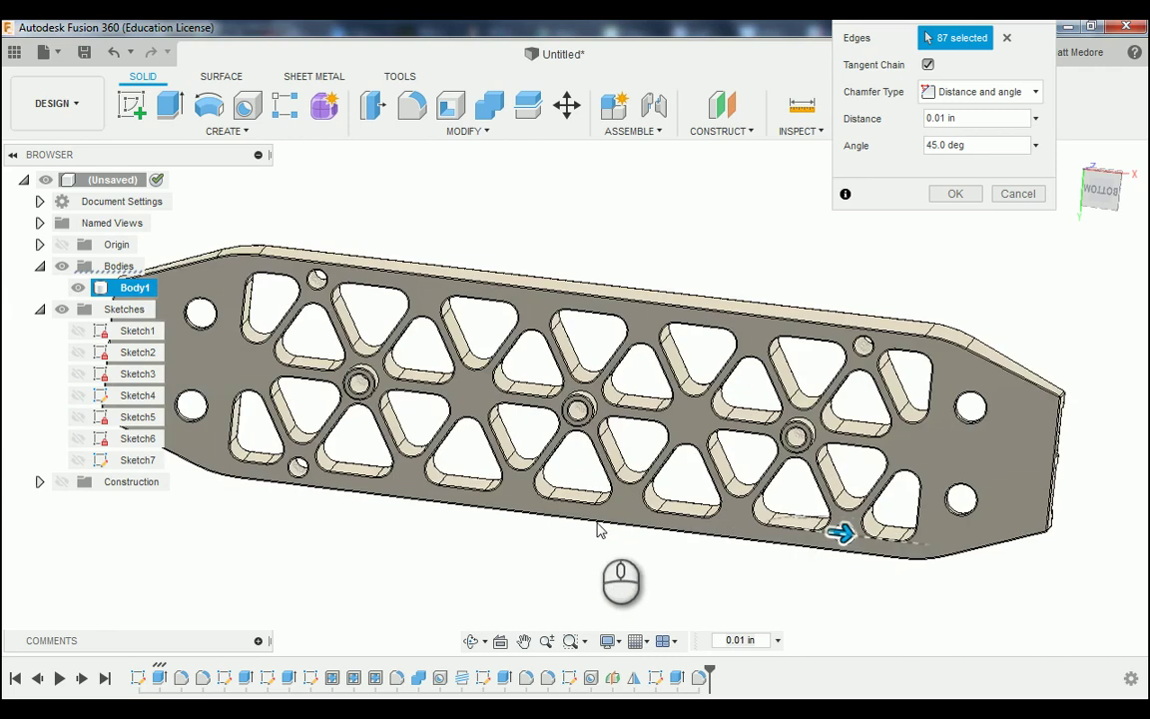
{"action": "middle_click_drag", "start_coordinate": [629, 255], "coordinate": [621, 477], "text": "shift"}
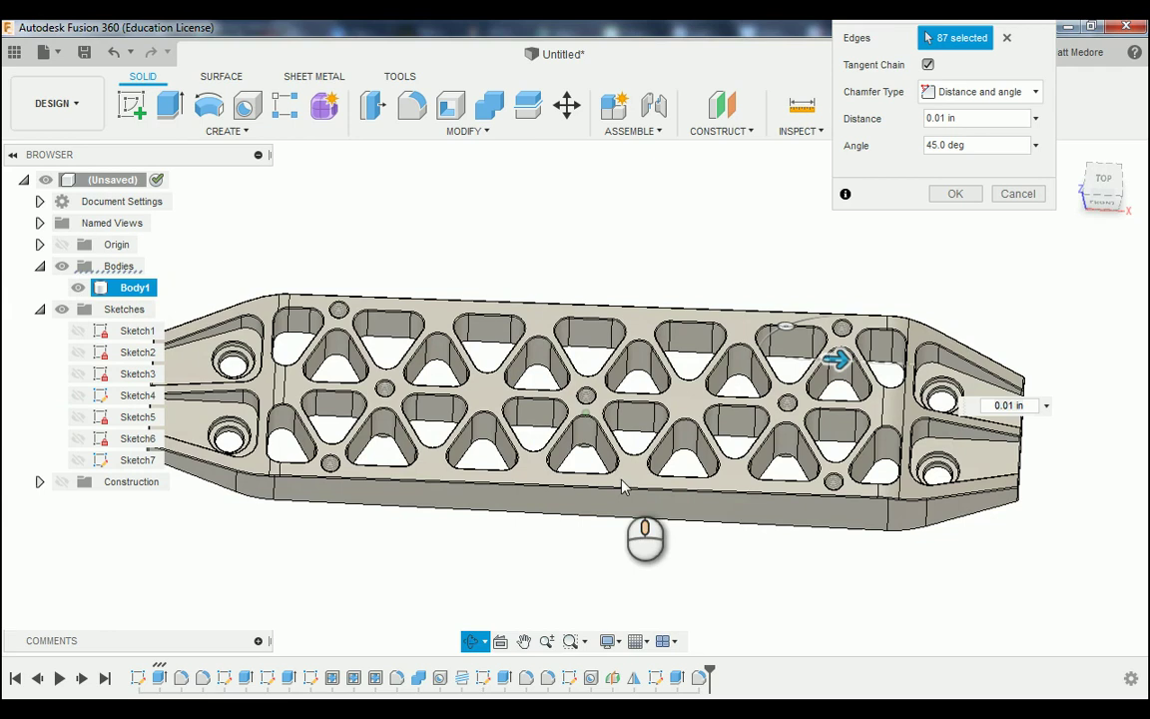
{"action": "left_click", "coordinate": [951, 196]}
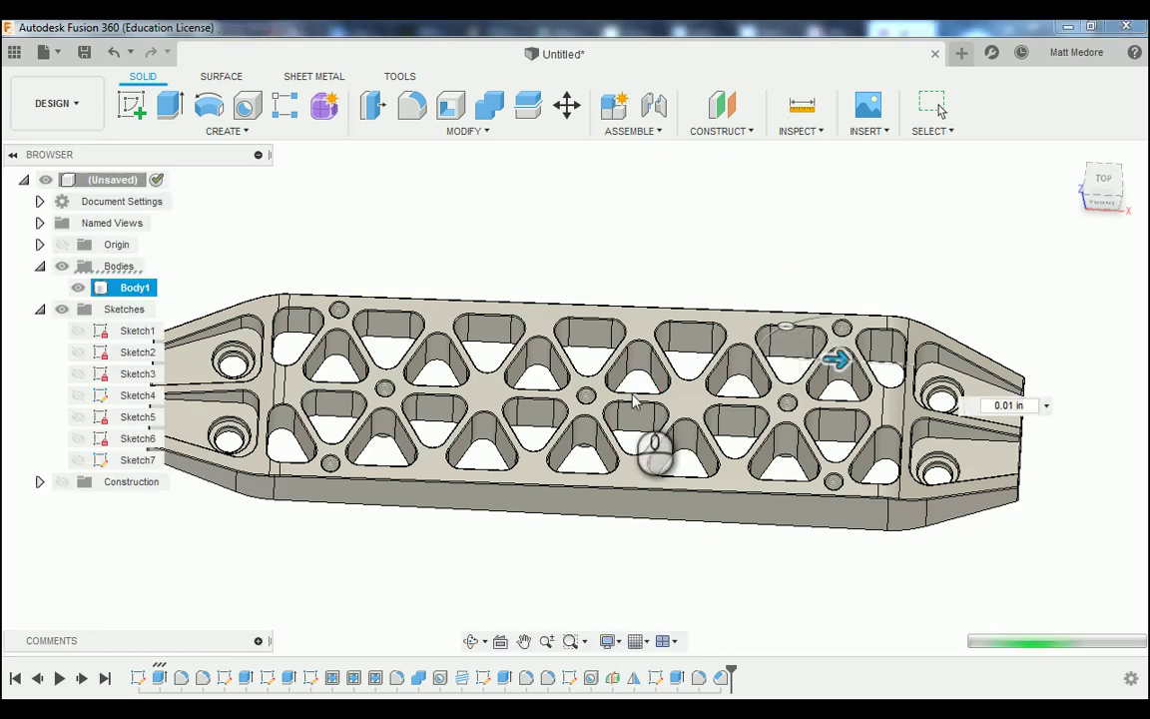
{"action": "left_click", "coordinate": [564, 564]}
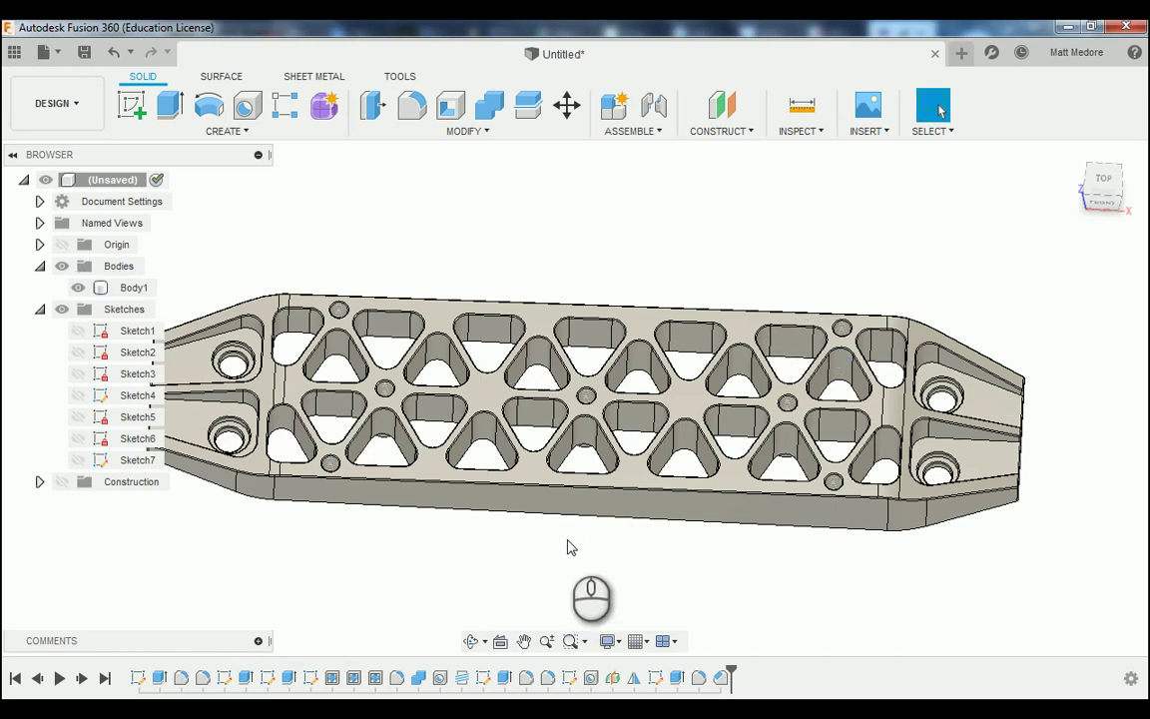